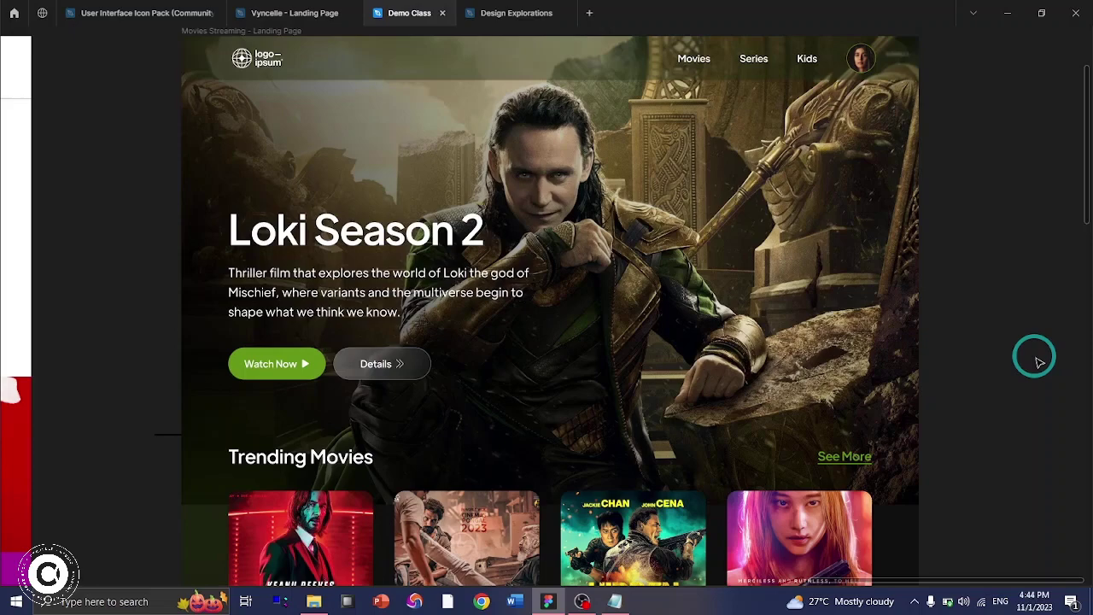
# - Examine the finished Movies Streaming landing page, covering its Loki Season 2 hero section and the Trending Movies cards
pyautogui.scroll(2, 1040, 363)
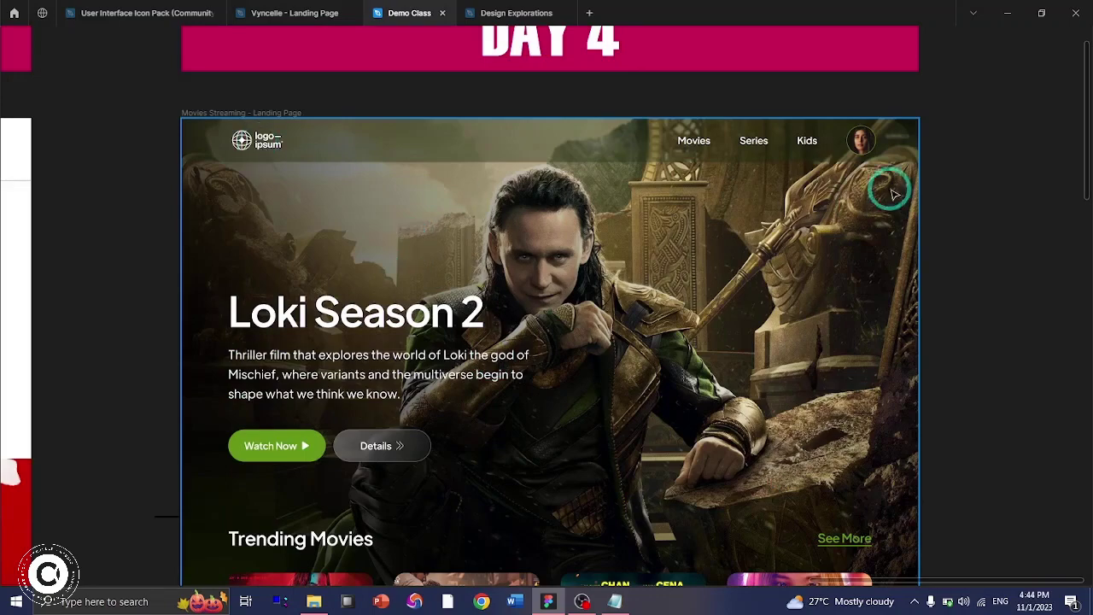
pyautogui.scroll(5, 870, 147)
pyautogui.scroll(-5, 873, 149)
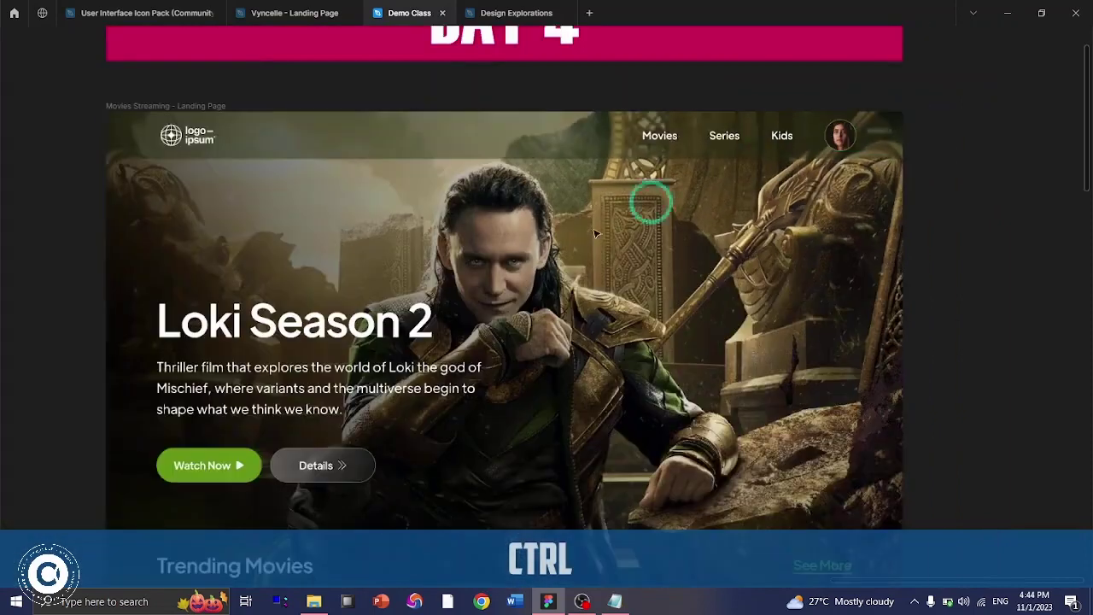
pyautogui.scroll(-2, 386, 358)
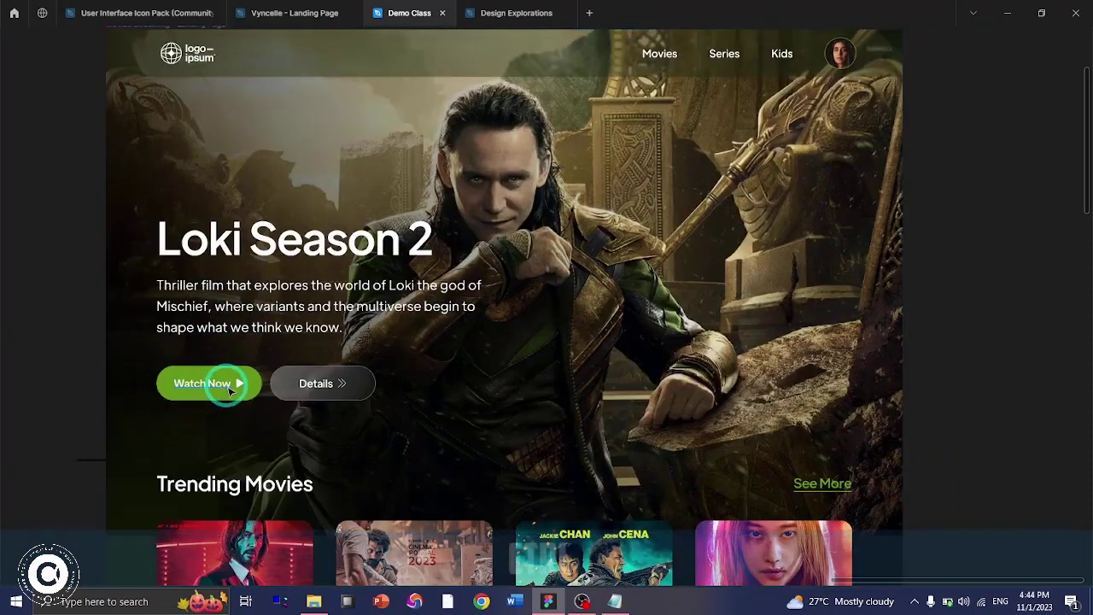
pyautogui.scroll(-5, 226, 389)
pyautogui.scroll(3, 226, 388)
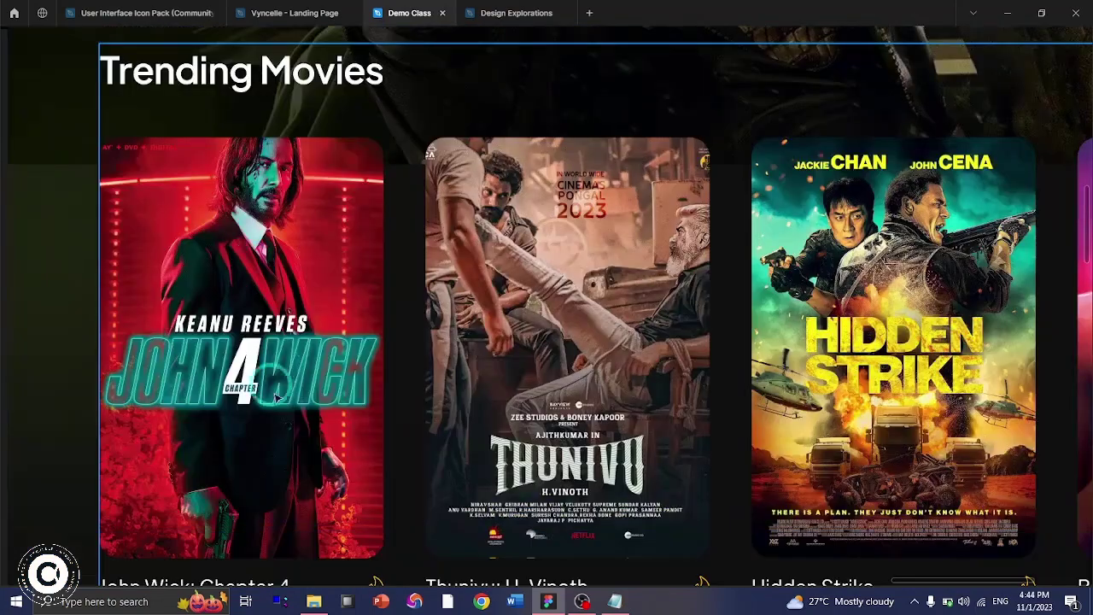
pyautogui.scroll(-5, 476, 367)
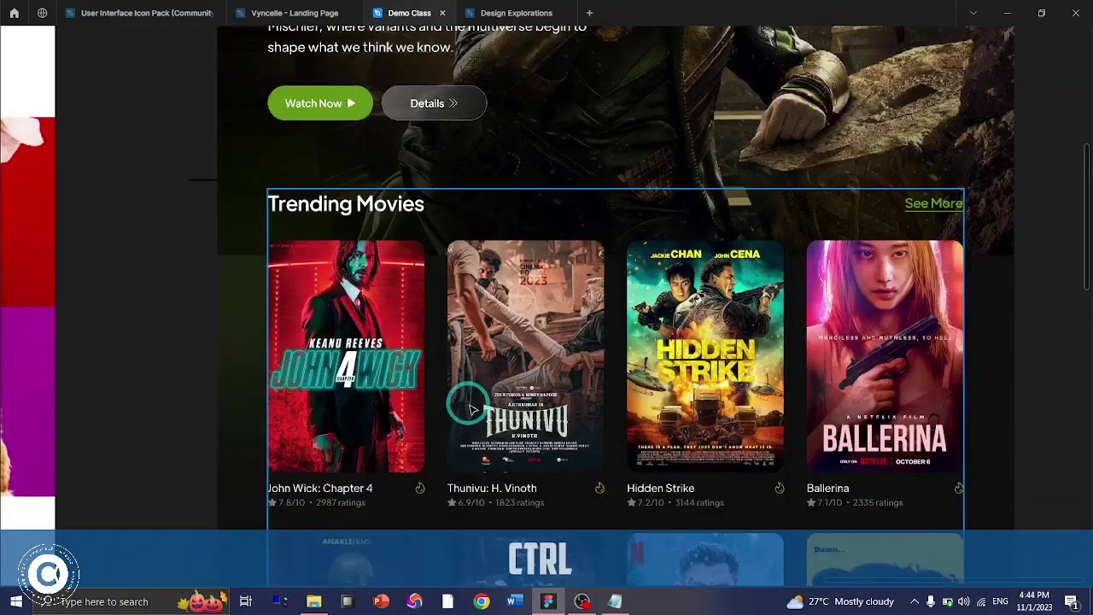
pyautogui.scroll(3, 525, 358)
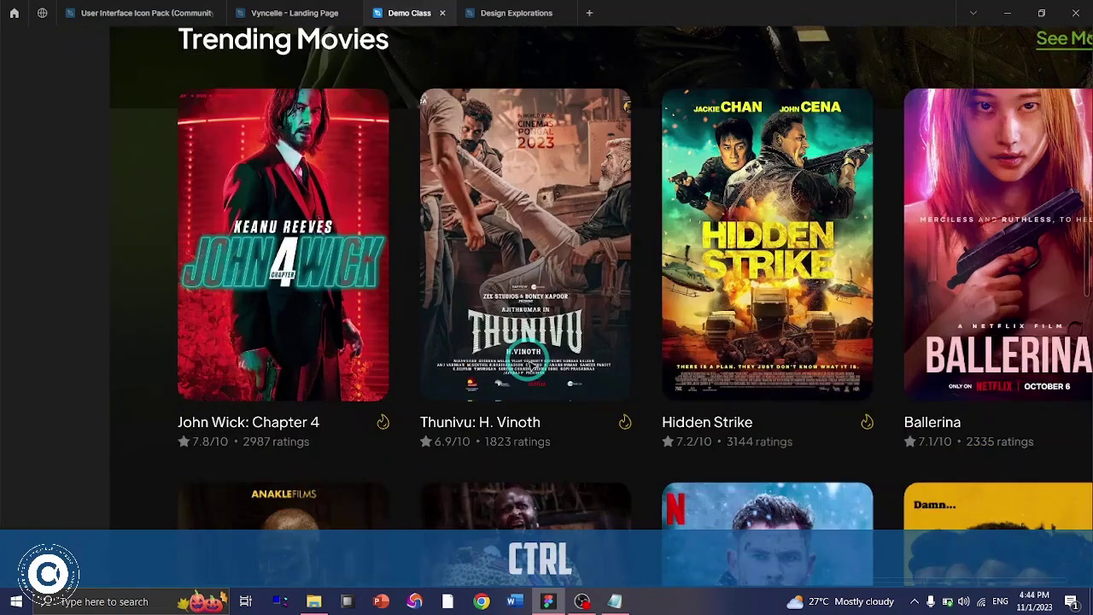
pyautogui.scroll(-4, 527, 348)
pyautogui.scroll(3, 662, 373)
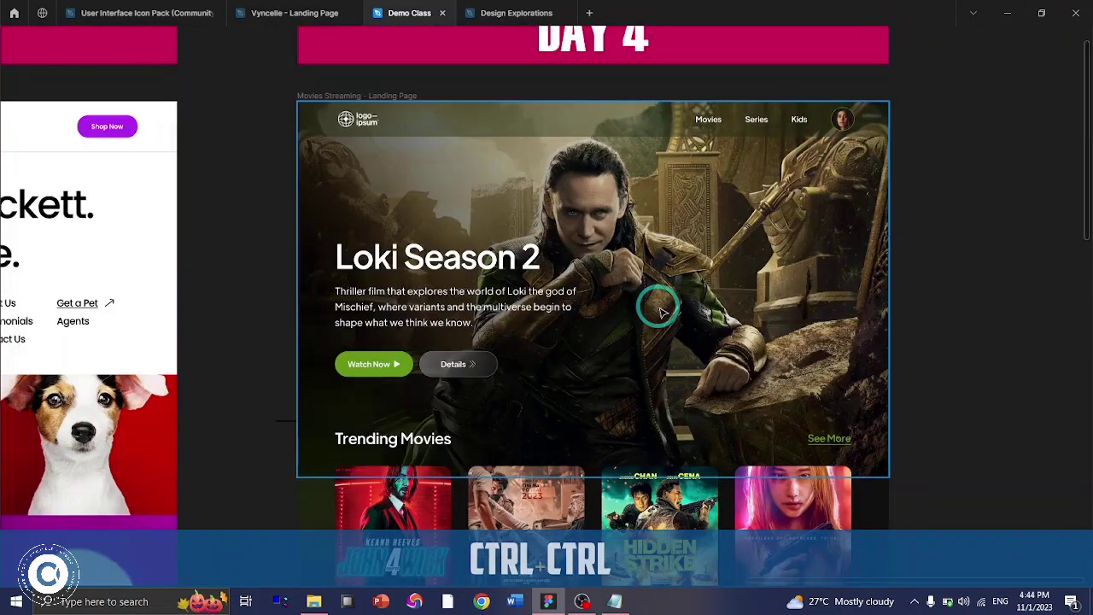
# - Add a MacBook Pro 14" frame beside the Movies Streaming landing page and align its top edge with that page
pyautogui.scroll(1, 662, 312)
pyautogui.hscroll(3, 662, 312)
pyautogui.press('f')
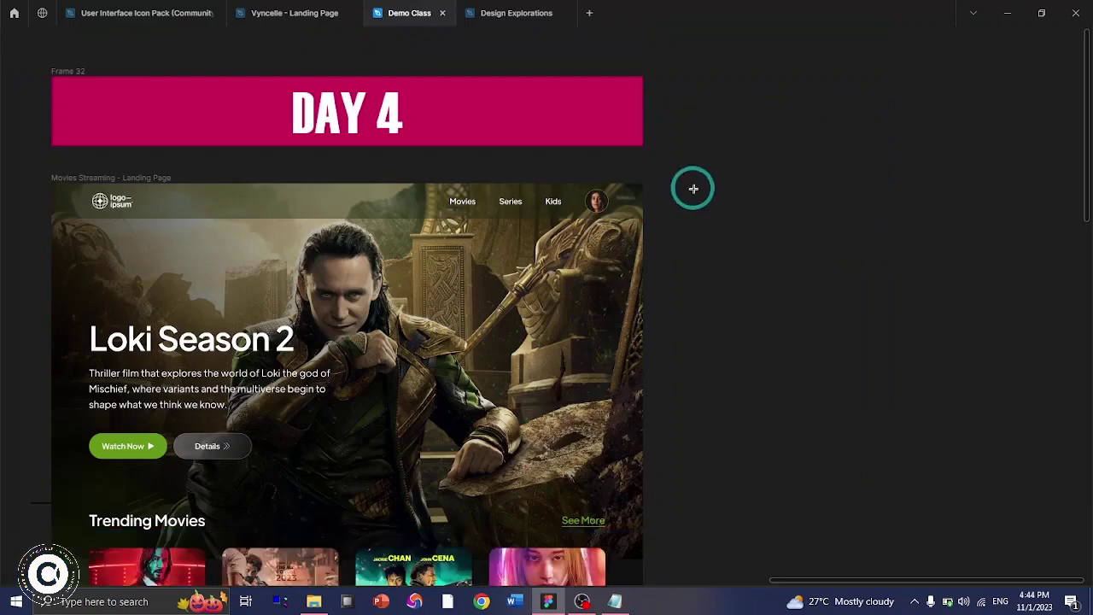
pyautogui.hotkey('ctrl', '\\')
pyautogui.hotkey('ctrl', '\\')
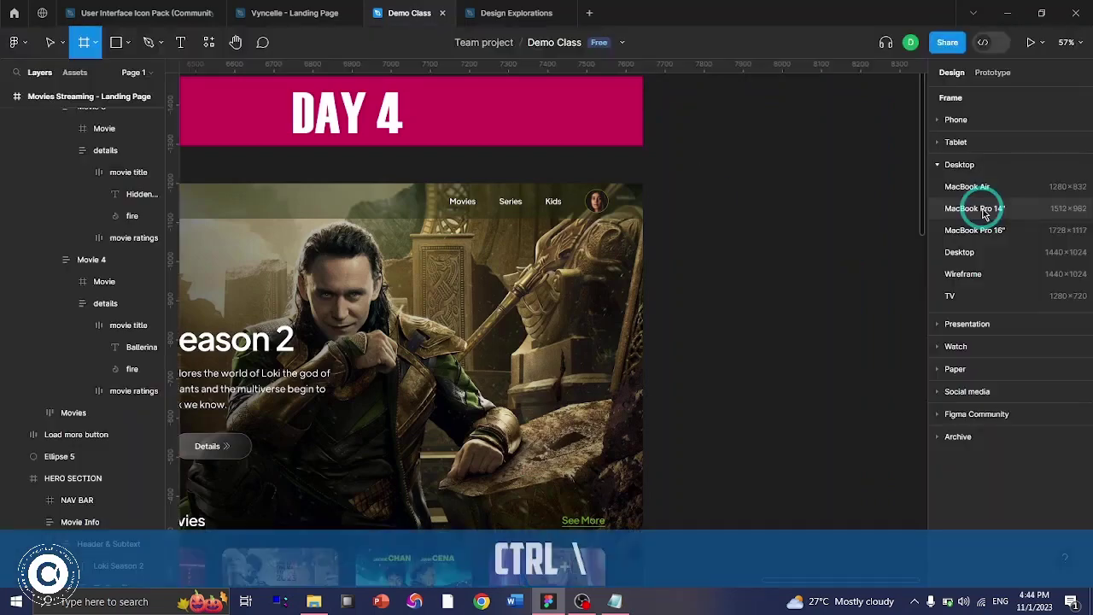
pyautogui.click(984, 210)
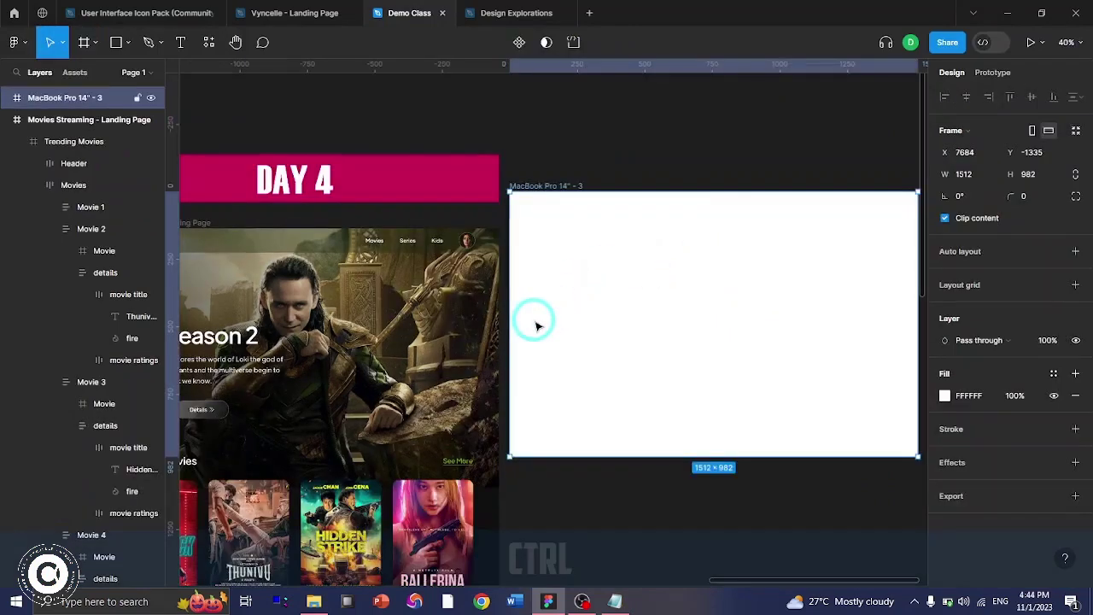
pyautogui.moveTo(538, 325); pyautogui.dragTo(675, 313)
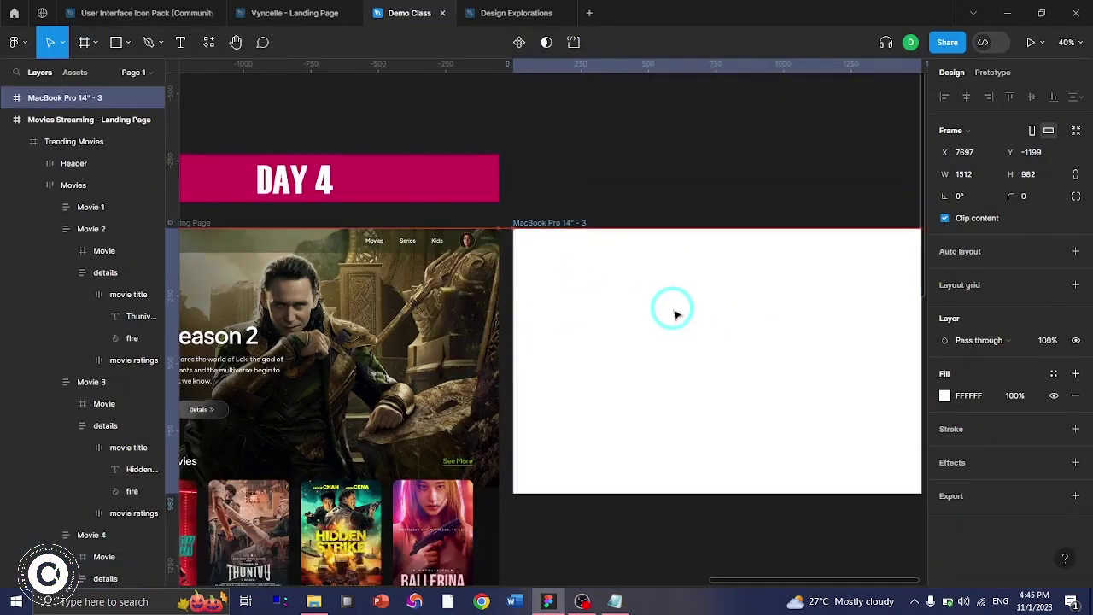
# - Extend the new MacBook Pro 14" frame downward to a height of 2290, level with the finished landing page's lower edge
pyautogui.hscroll(3, 675, 313)
pyautogui.scroll(-5, 600, 361)
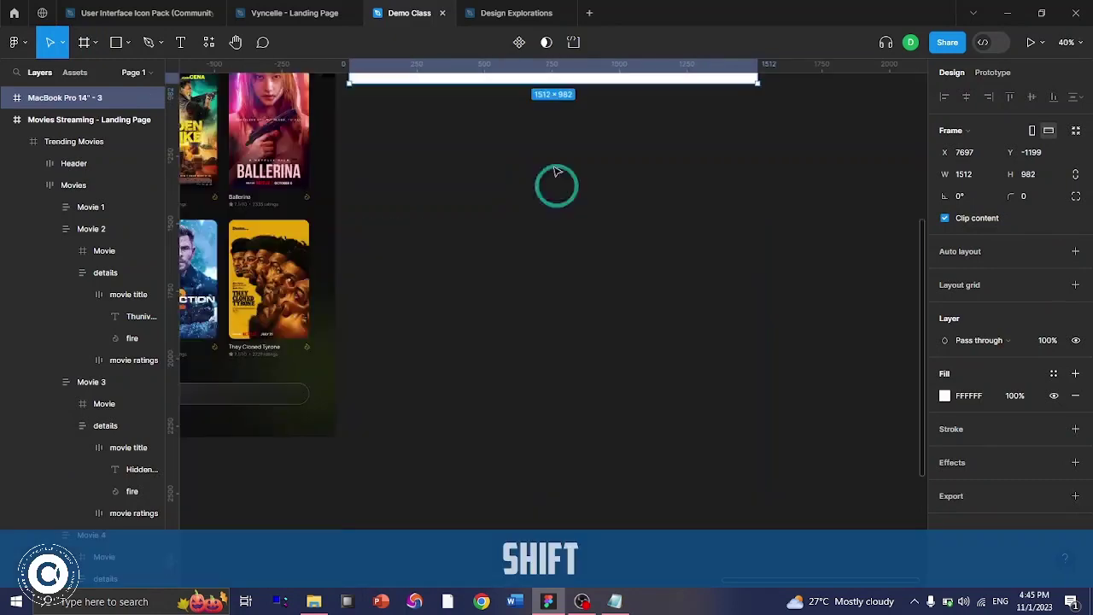
pyautogui.moveTo(519, 88); pyautogui.dragTo(519, 439)
pyautogui.scroll(5, 569, 342)
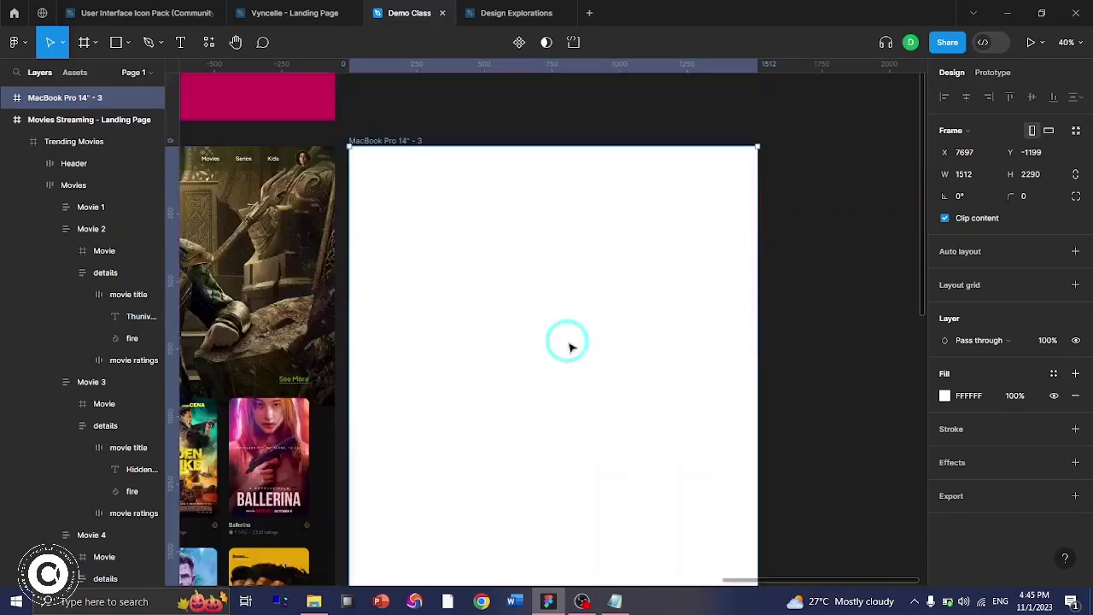
# - Draw a full-width hero frame at the top of the new page frame, 1512 wide, and set its height to 960
pyautogui.hscroll(-3, 569, 342)
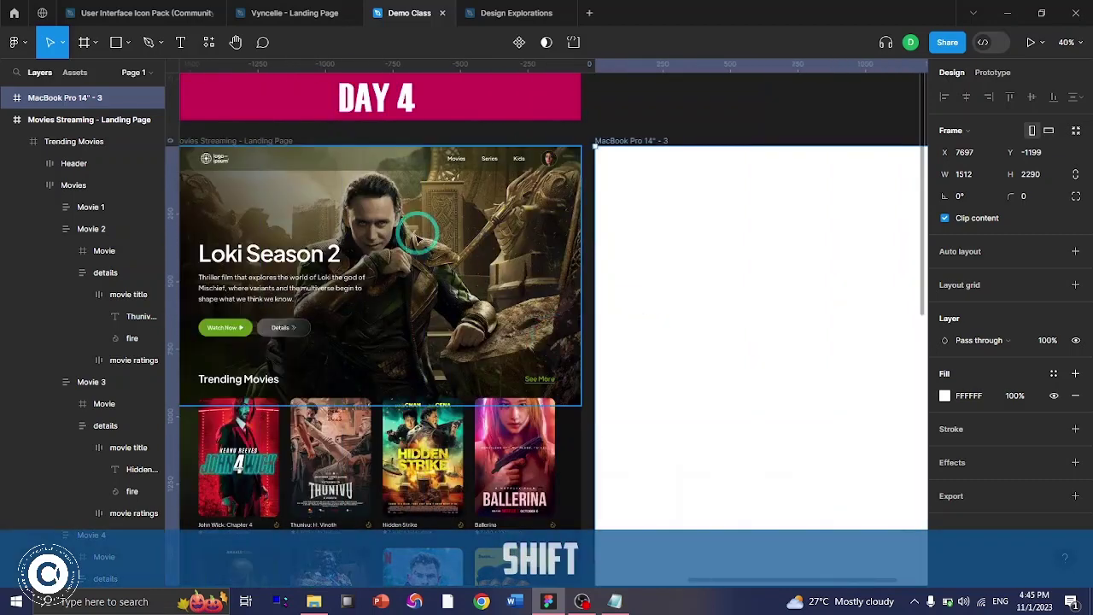
pyautogui.click(419, 235)
pyautogui.hscroll(-3, 418, 235)
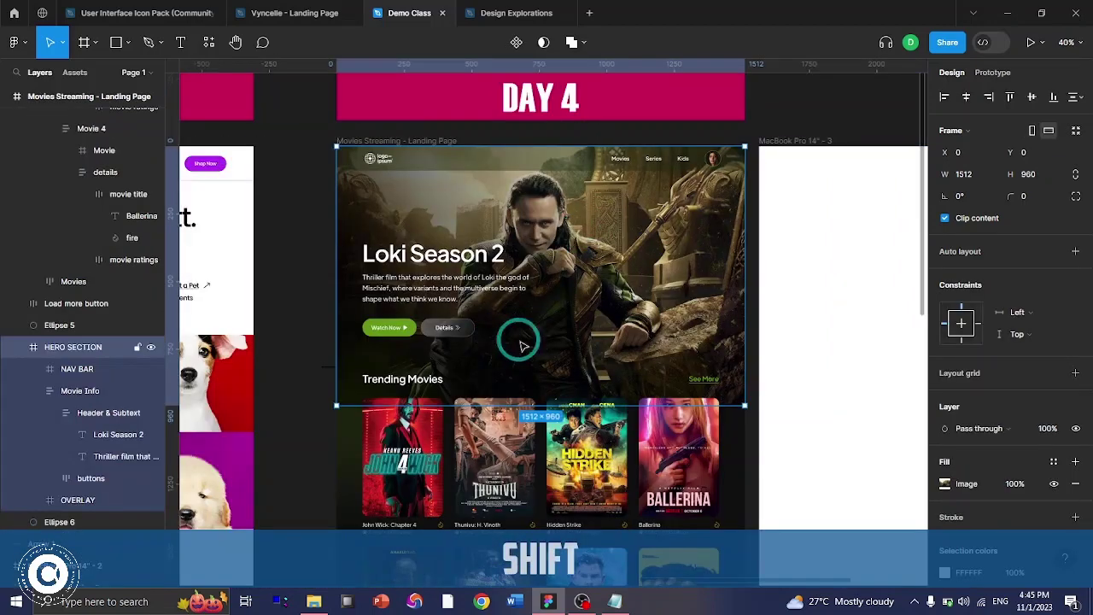
pyautogui.click(84, 42)
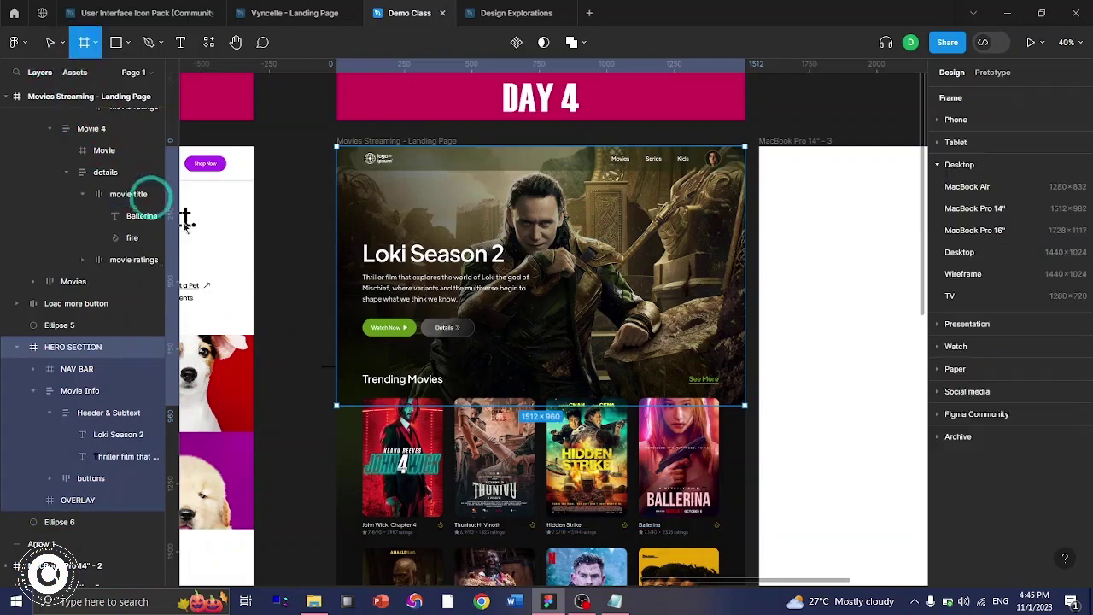
pyautogui.hscroll(8, 493, 334)
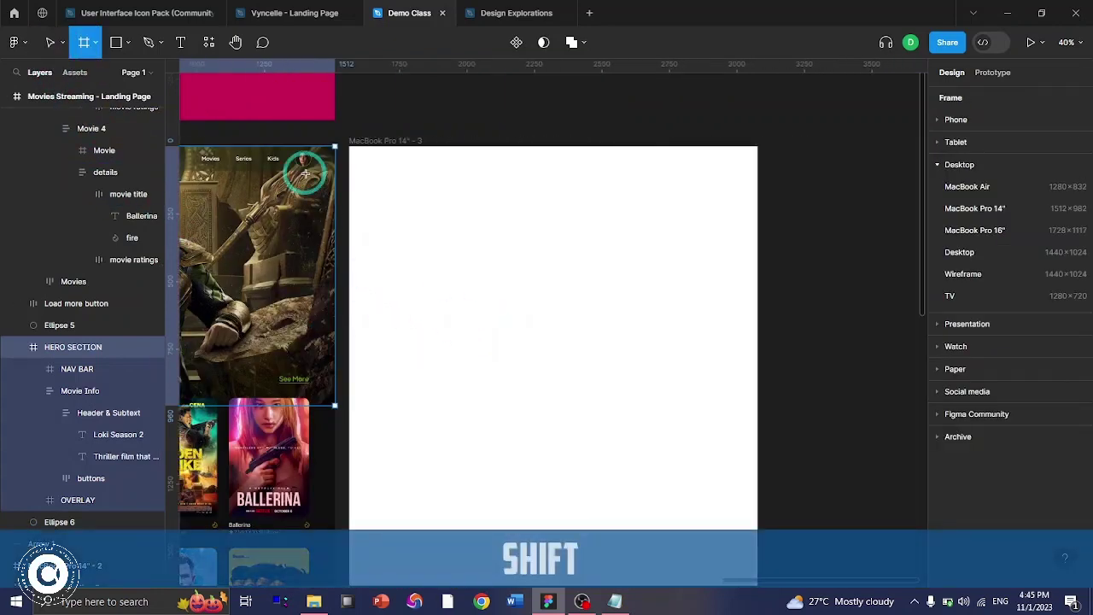
pyautogui.moveTo(348, 147); pyautogui.dragTo(760, 404)
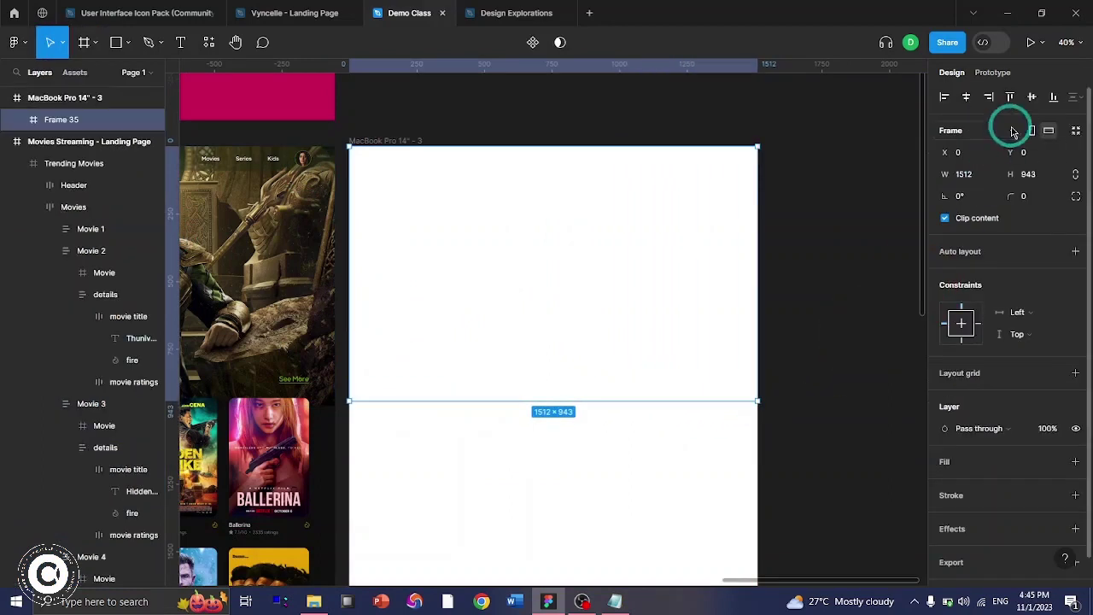
pyautogui.click(1042, 185)
pyautogui.write('960')
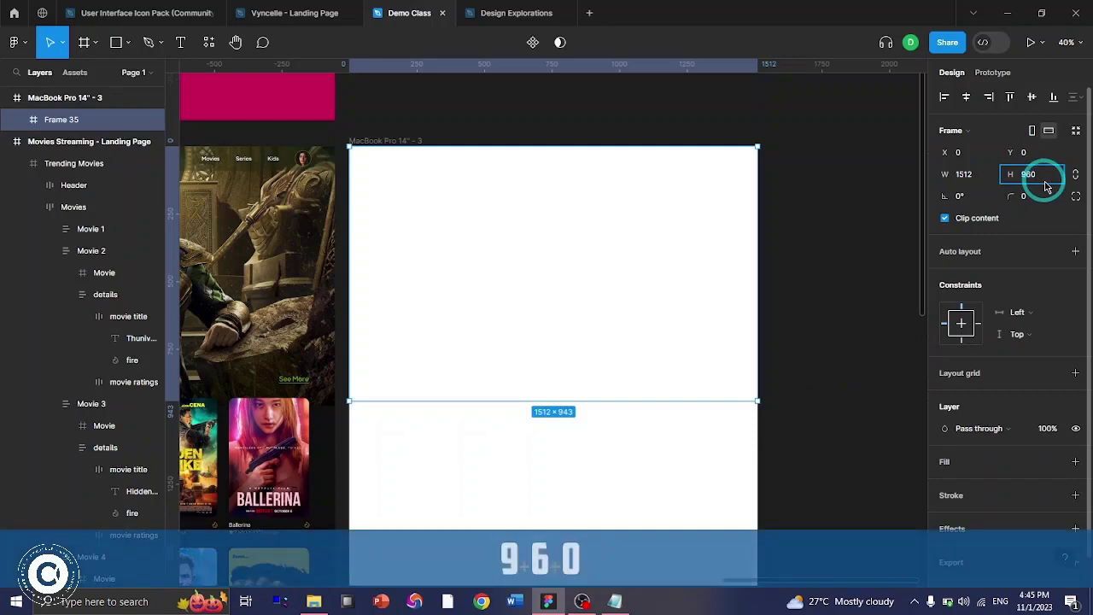
# - Fill the hero frame with the image loki-r8n0aakjzmbb3lcg from the DAY FOUR Resources folder and compare it with the finished design
pyautogui.hscroll(-5, 471, 215)
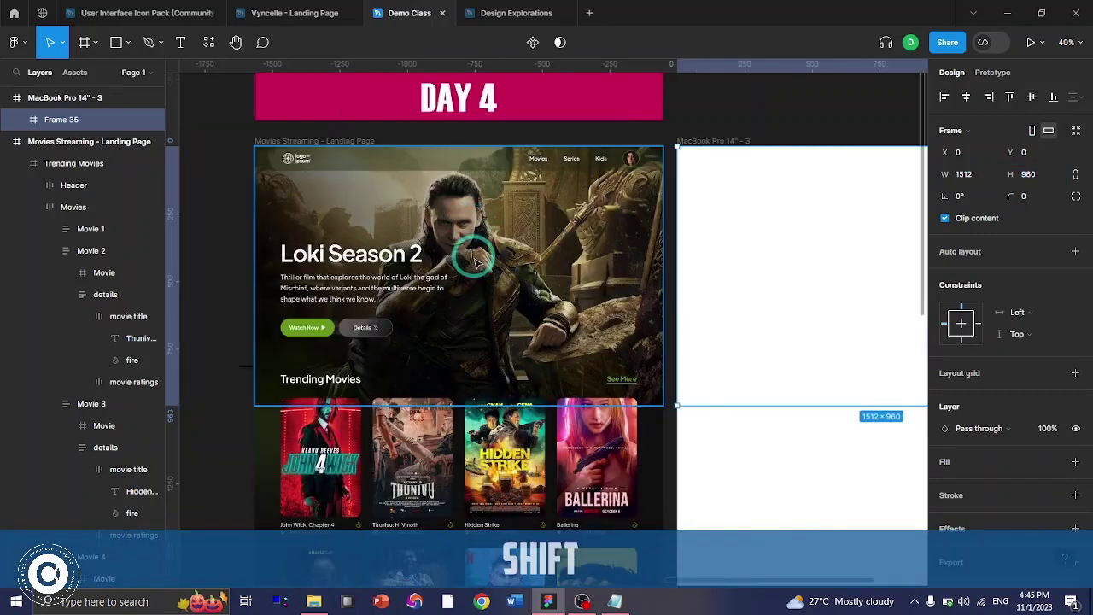
pyautogui.click(945, 462)
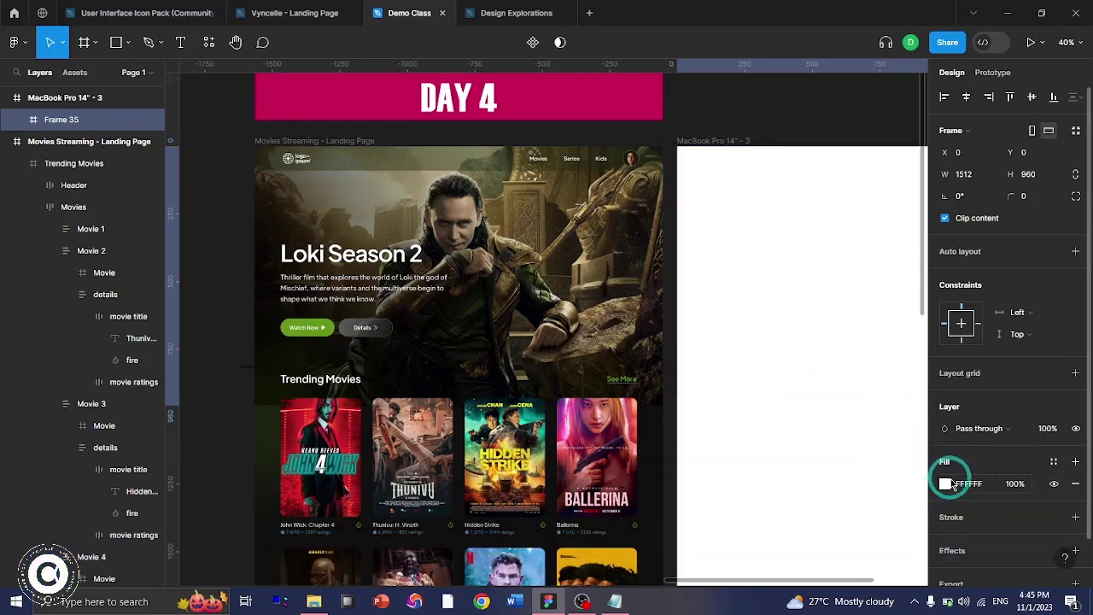
pyautogui.click(948, 484)
pyautogui.click(815, 218)
pyautogui.click(827, 301)
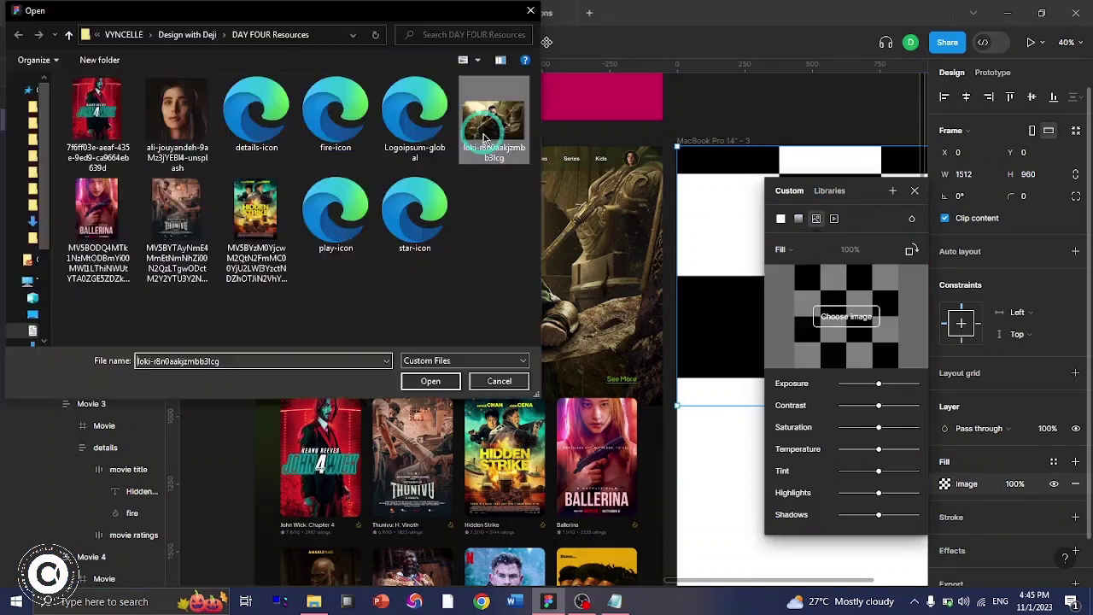
pyautogui.click(482, 128)
pyautogui.click(429, 381)
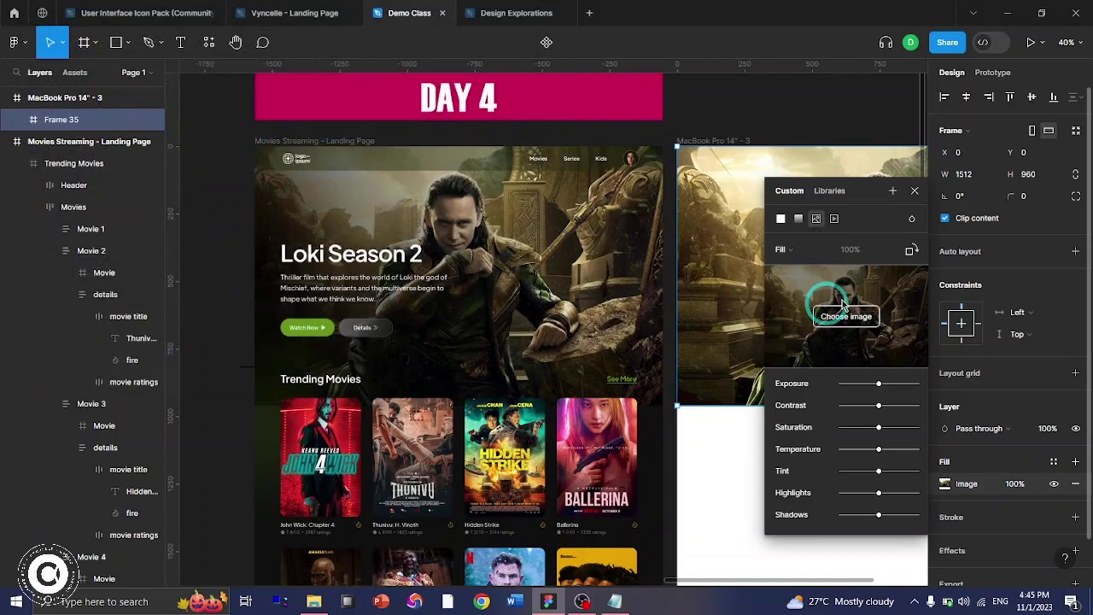
pyautogui.hscroll(-2, 461, 275)
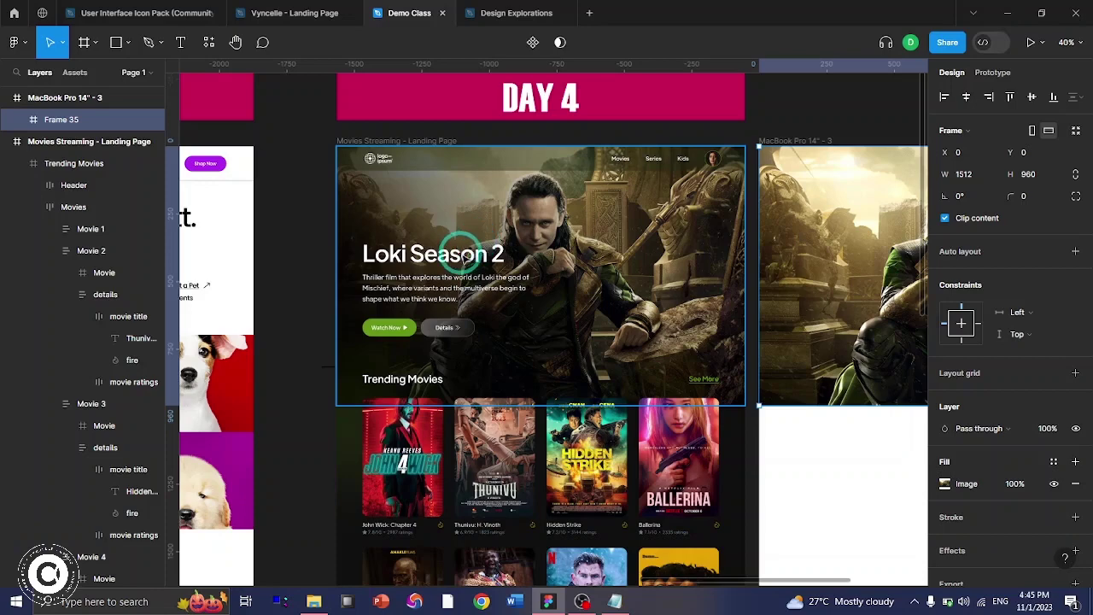
pyautogui.hscroll(6, 534, 277)
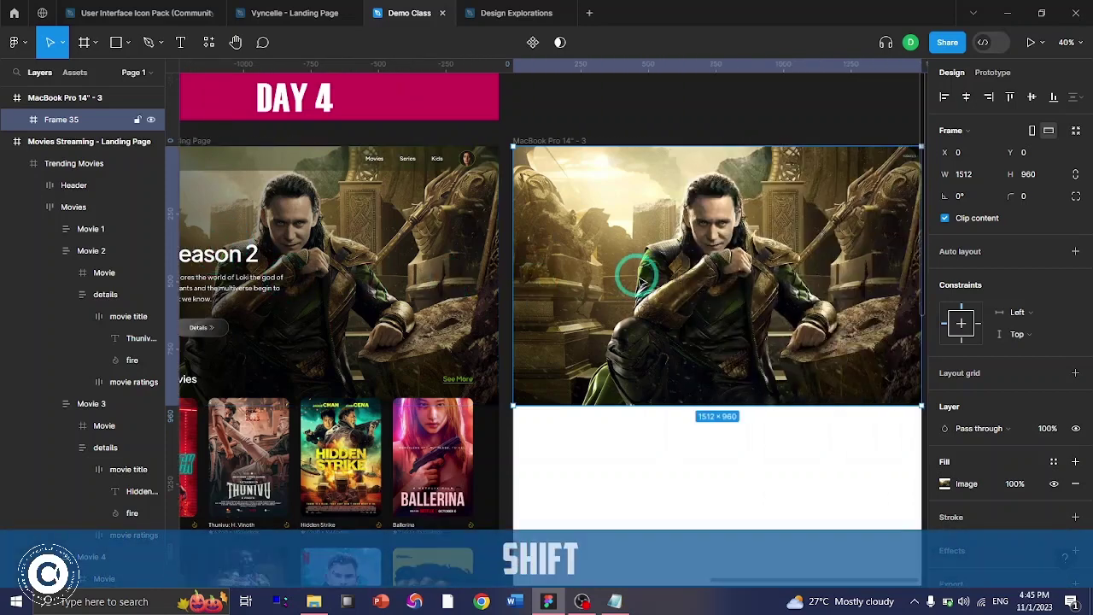
# - Add a white "Loki Season 2" title in Plus Jakarta Display Medium, size 85, over the hero image at about X 149, Y 499
pyautogui.hscroll(-4, 639, 278)
pyautogui.keyDown('ctrl'); pyautogui.click(389, 248); pyautogui.keyUp('ctrl')
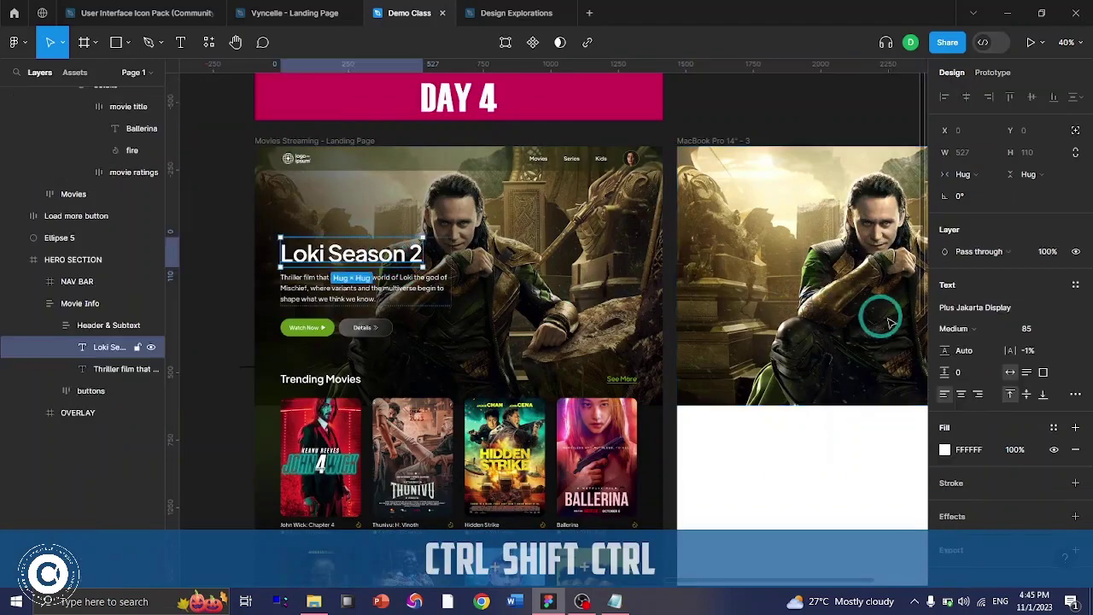
pyautogui.press('F2')
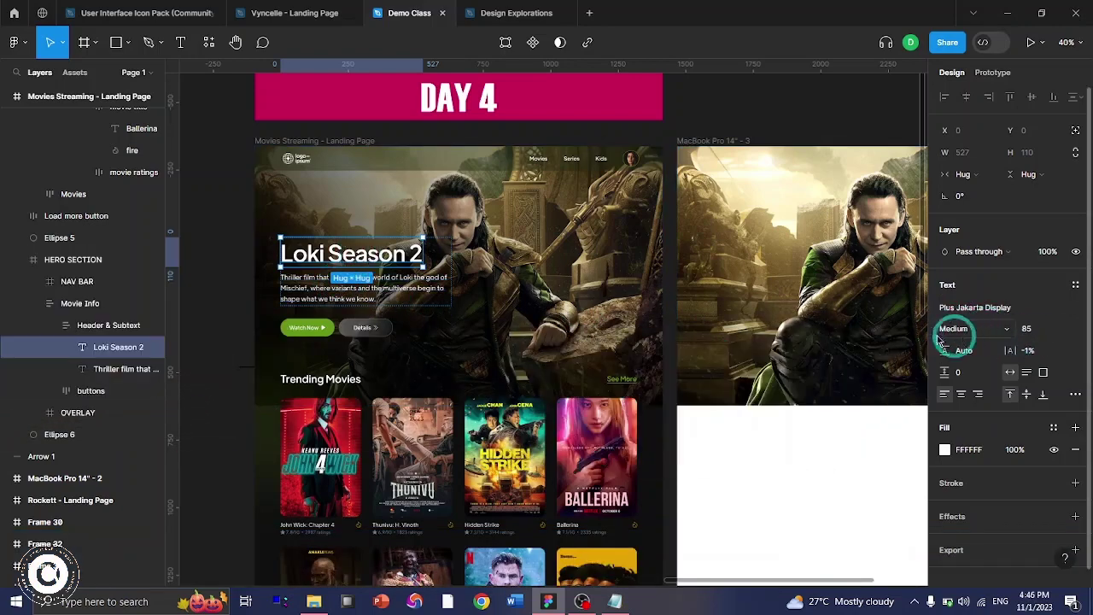
pyautogui.press('F2')
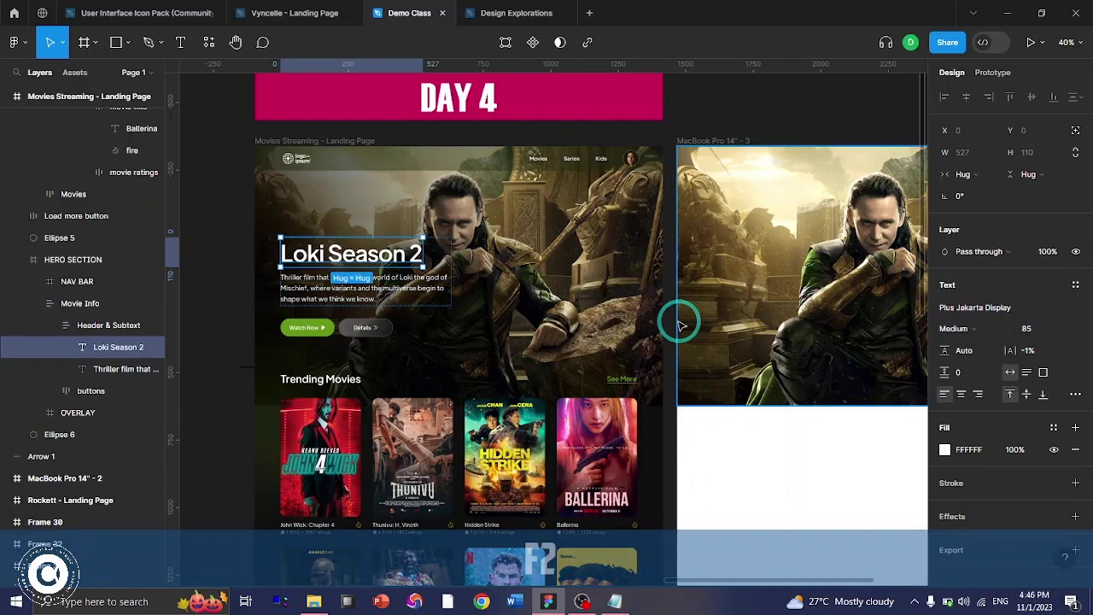
pyautogui.hscroll(2, 679, 325)
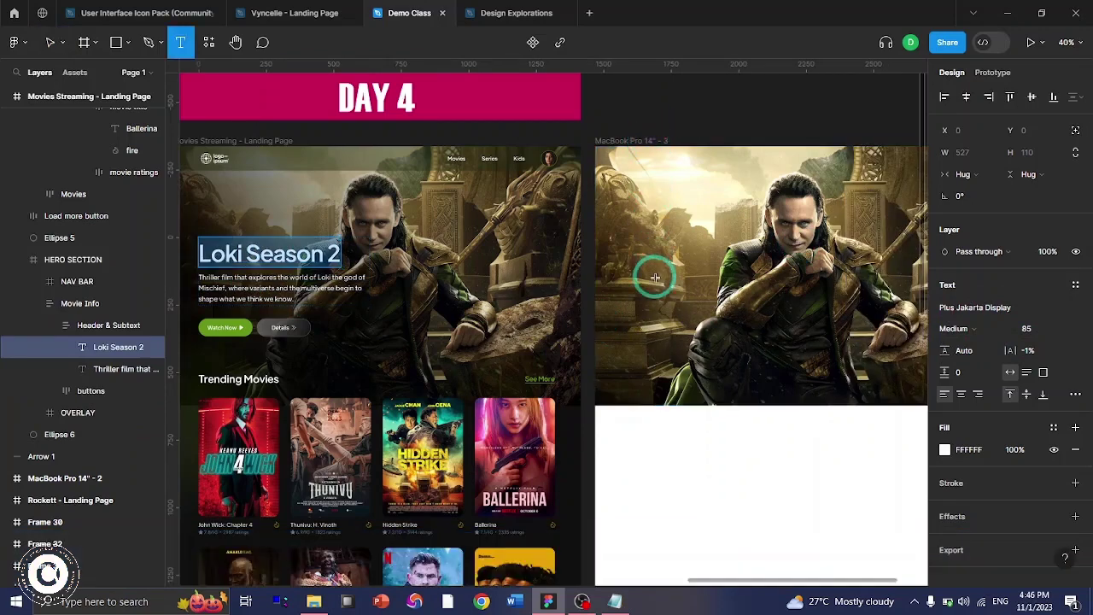
pyautogui.click(656, 282)
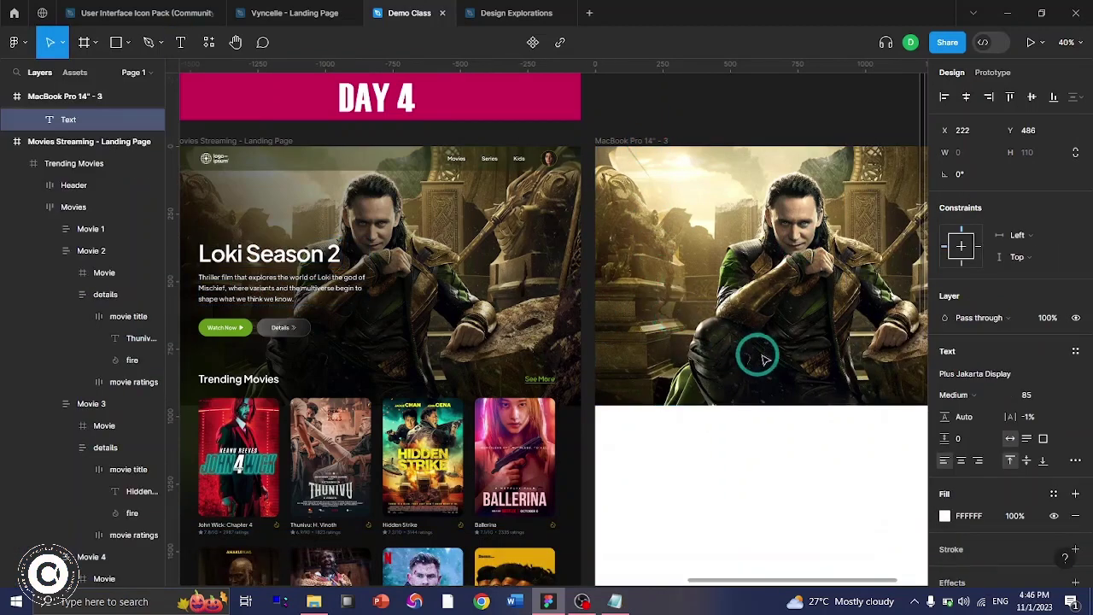
pyautogui.hotkey('ctrl', 'alt', 'g')
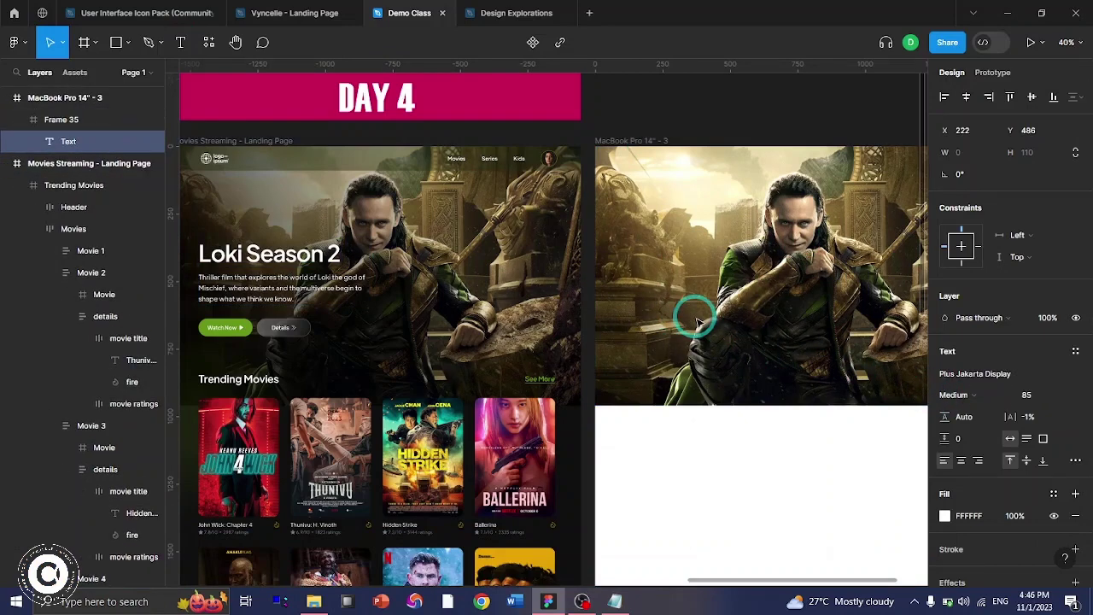
pyautogui.write('Loki Season 2')
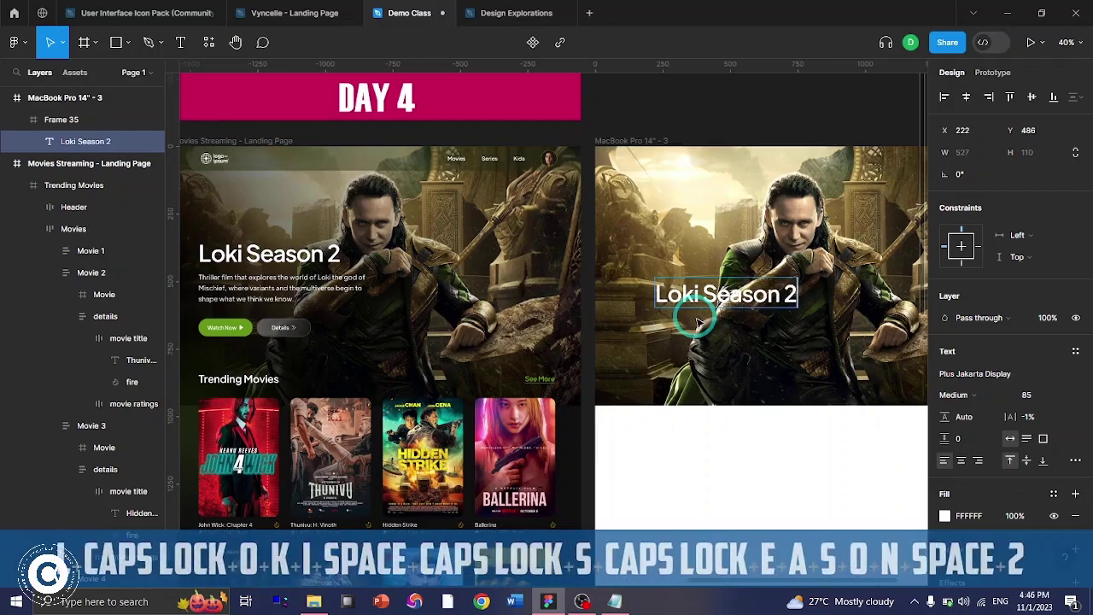
pyautogui.hotkey('ctrl', 'Return')
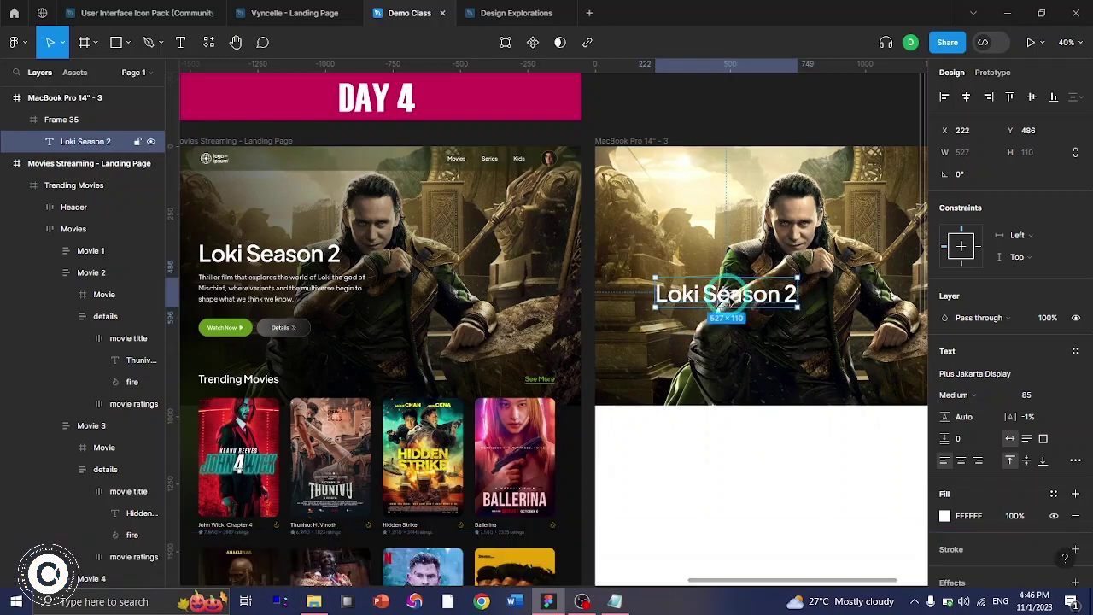
pyautogui.moveTo(750, 294); pyautogui.dragTo(724, 298)
# - Toggle layout grid visibility with the finished landing page selected, and inspect its Loki Season 2 title against the new frame's title
pyautogui.hscroll(-3, 317, 196)
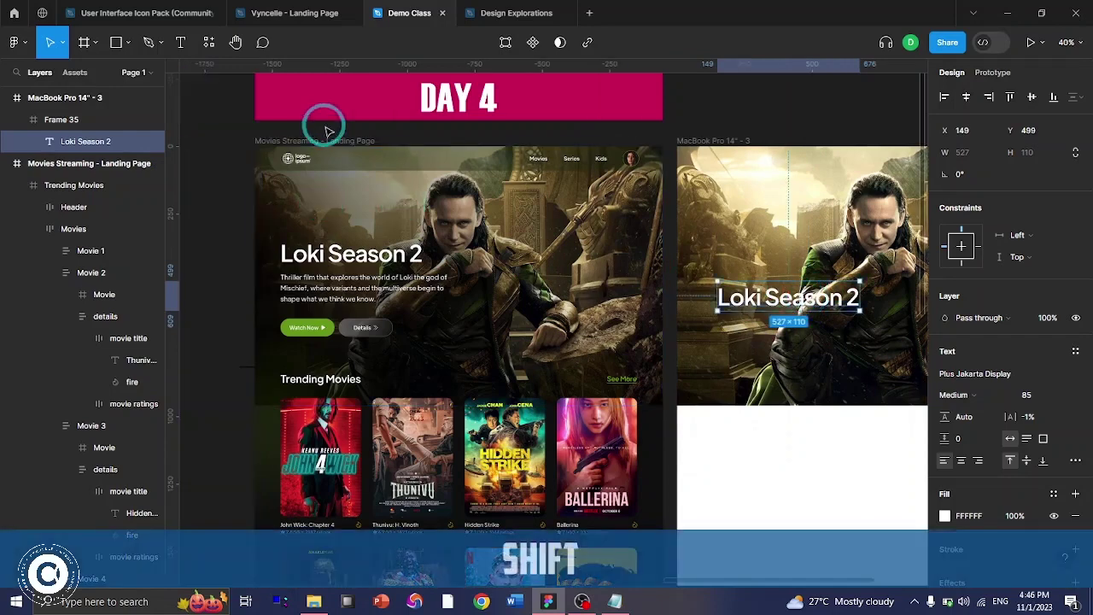
pyautogui.click(361, 144)
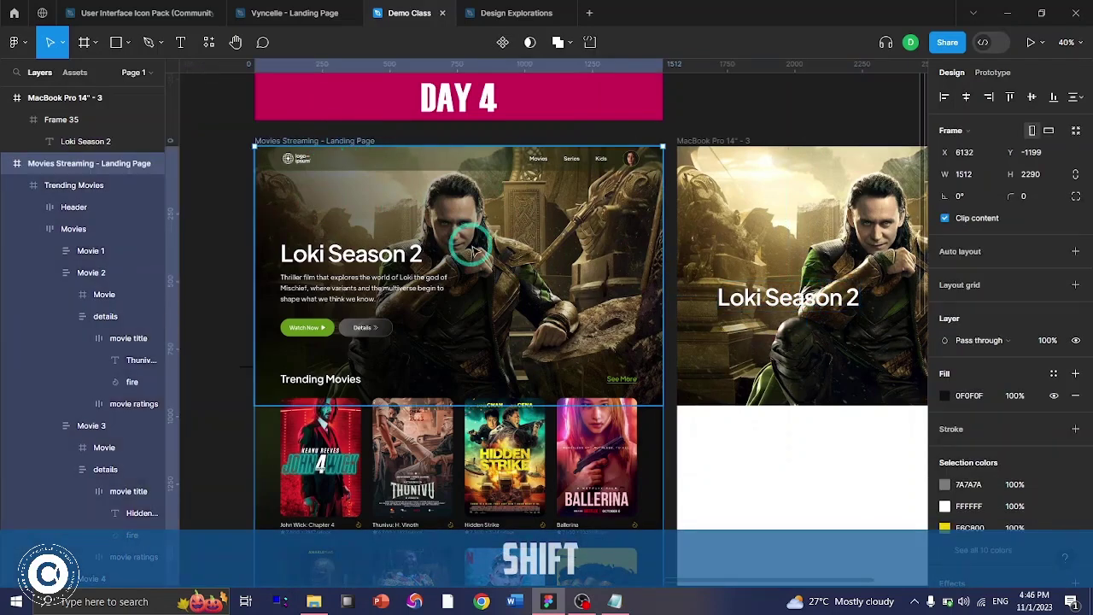
pyautogui.hotkey('shift', 'g')
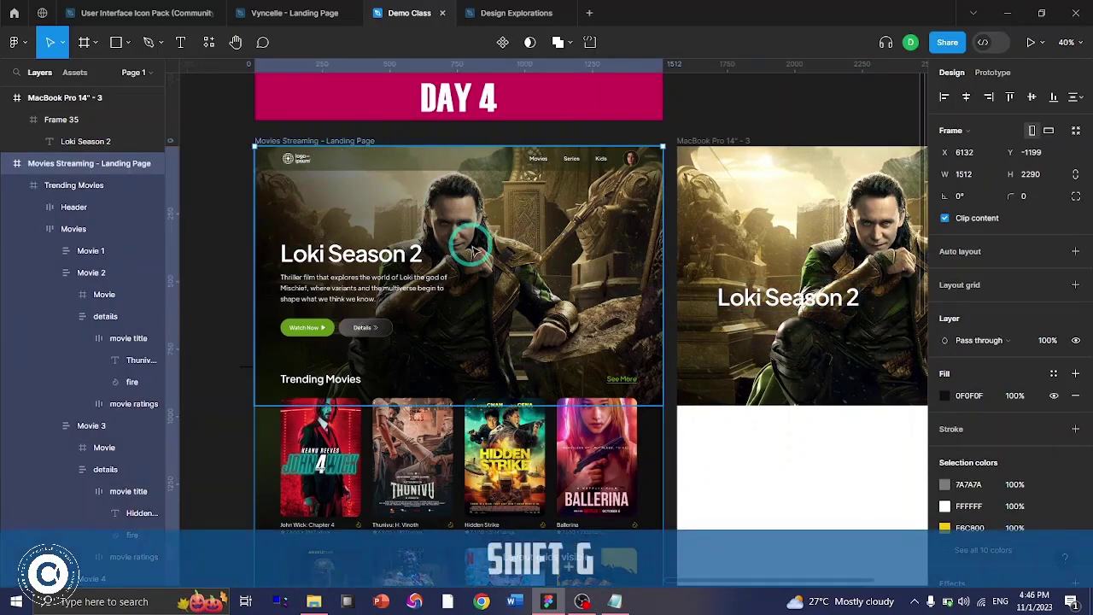
pyautogui.press('shift')
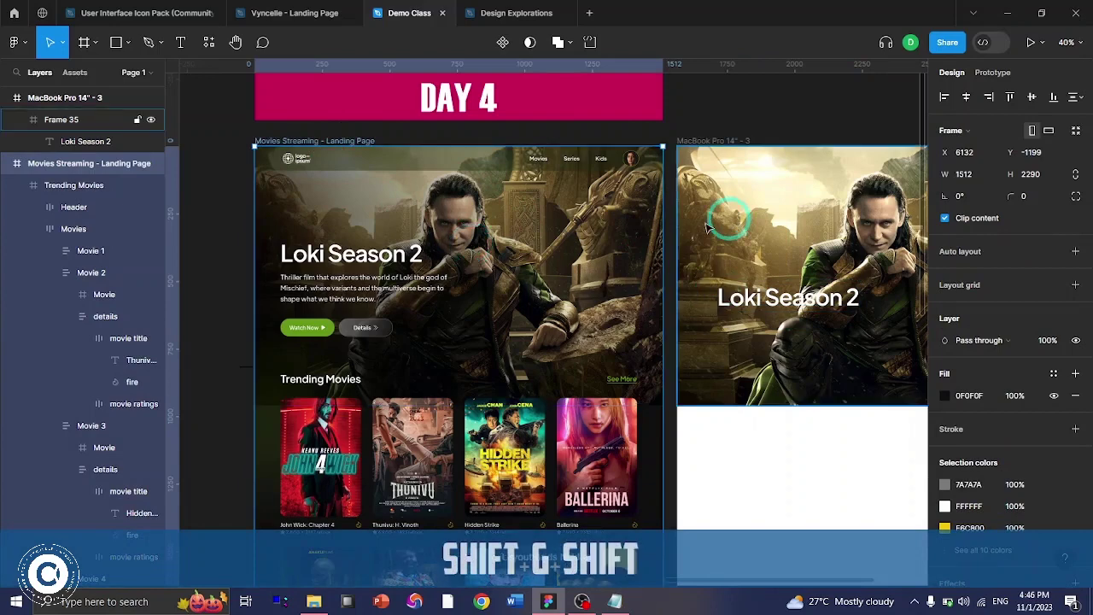
pyautogui.keyDown('ctrl'); pyautogui.click(350, 254); pyautogui.keyUp('ctrl')
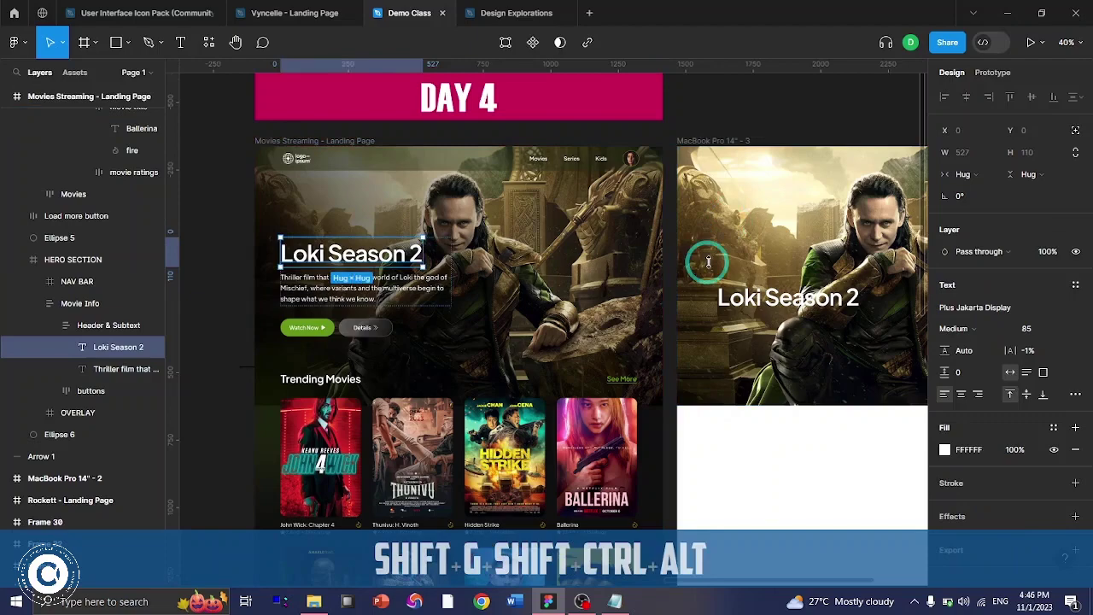
pyautogui.hscroll(2, 564, 185)
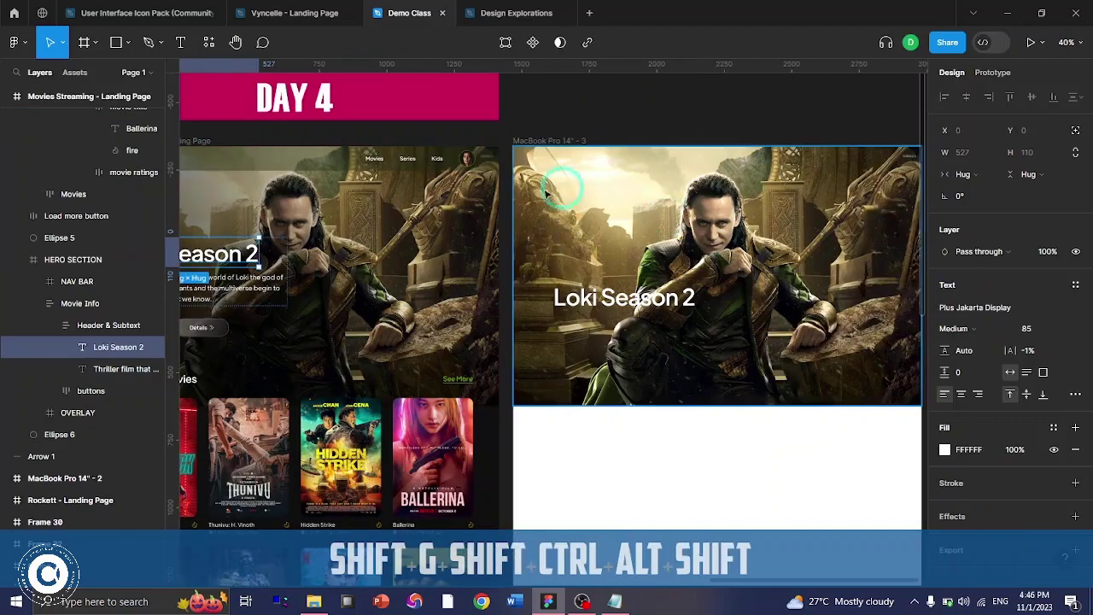
pyautogui.click(542, 141)
pyautogui.keyDown('ctrl'); pyautogui.click(603, 310); pyautogui.keyUp('ctrl')
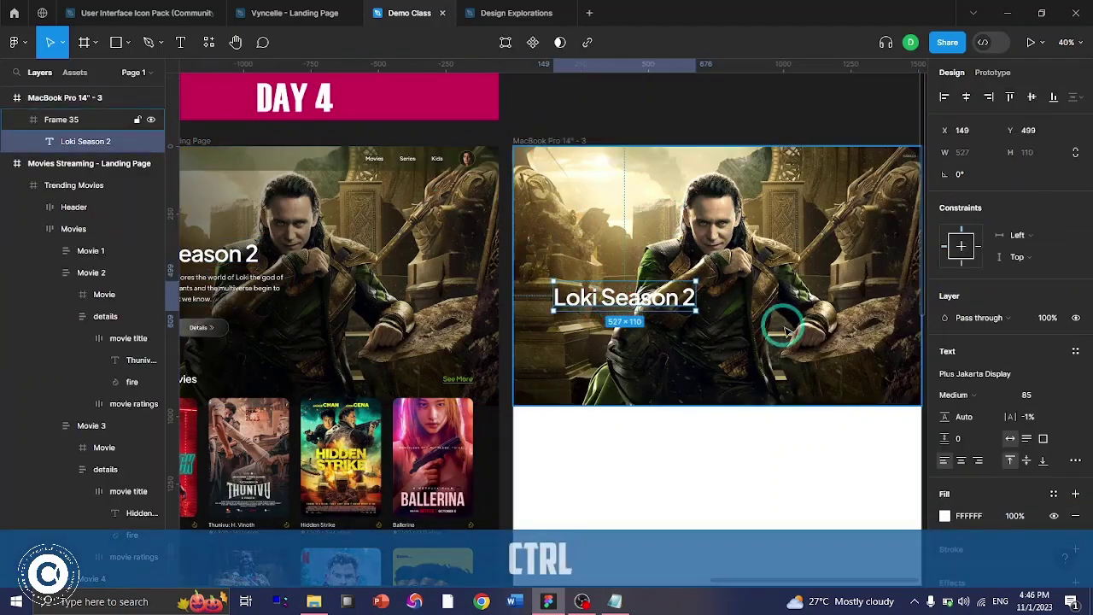
# - Add a layout grid to the new MacBook Pro 14" frame and switch its type to columns
pyautogui.click(547, 140)
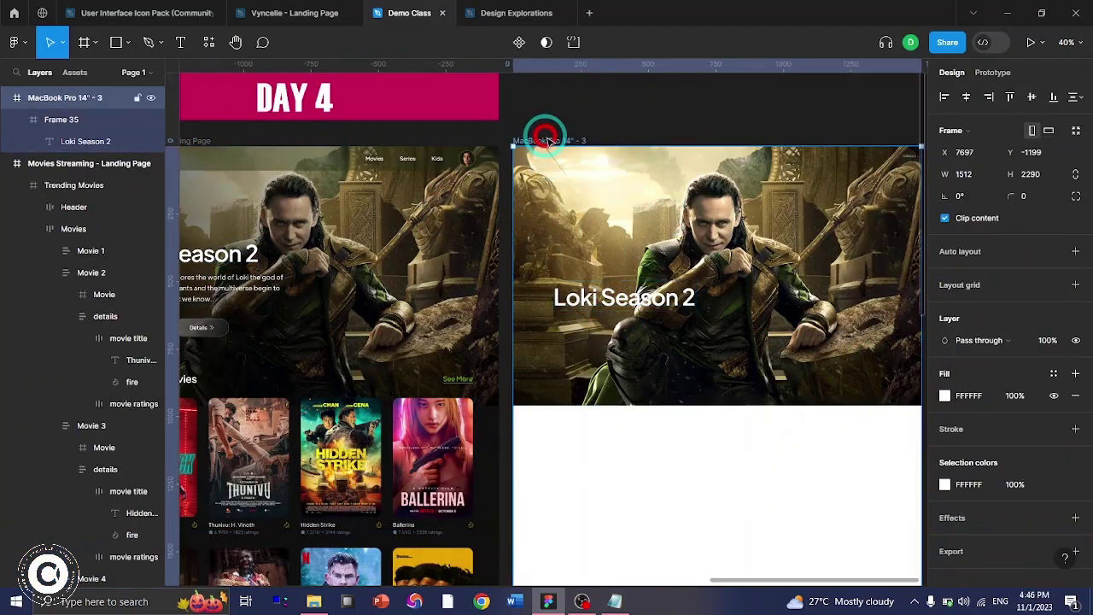
pyautogui.click(1076, 284)
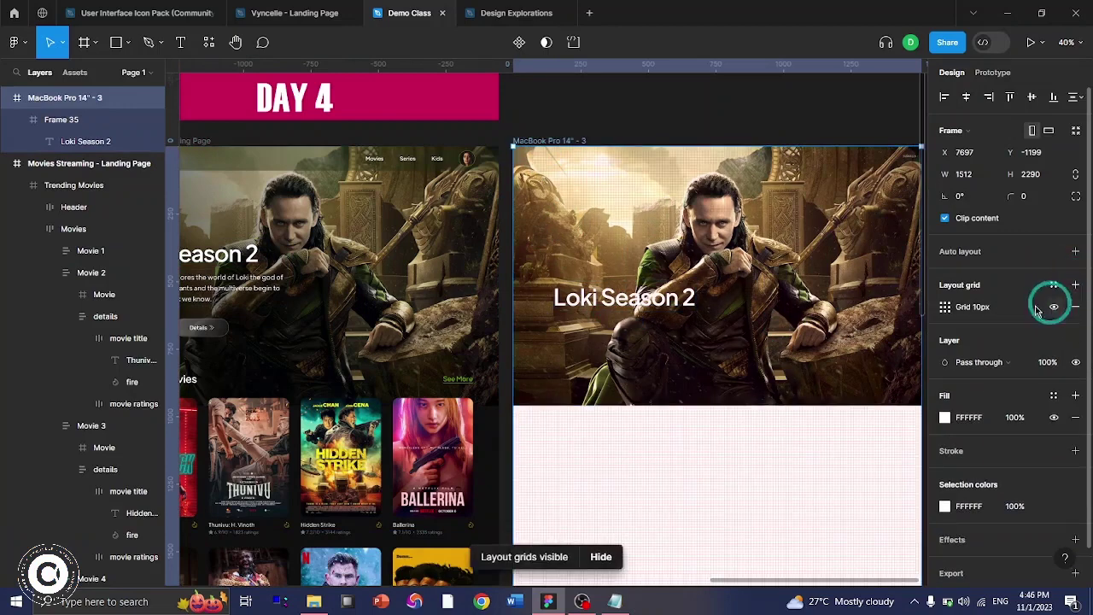
pyautogui.click(945, 311)
pyautogui.click(786, 309)
pyautogui.click(796, 321)
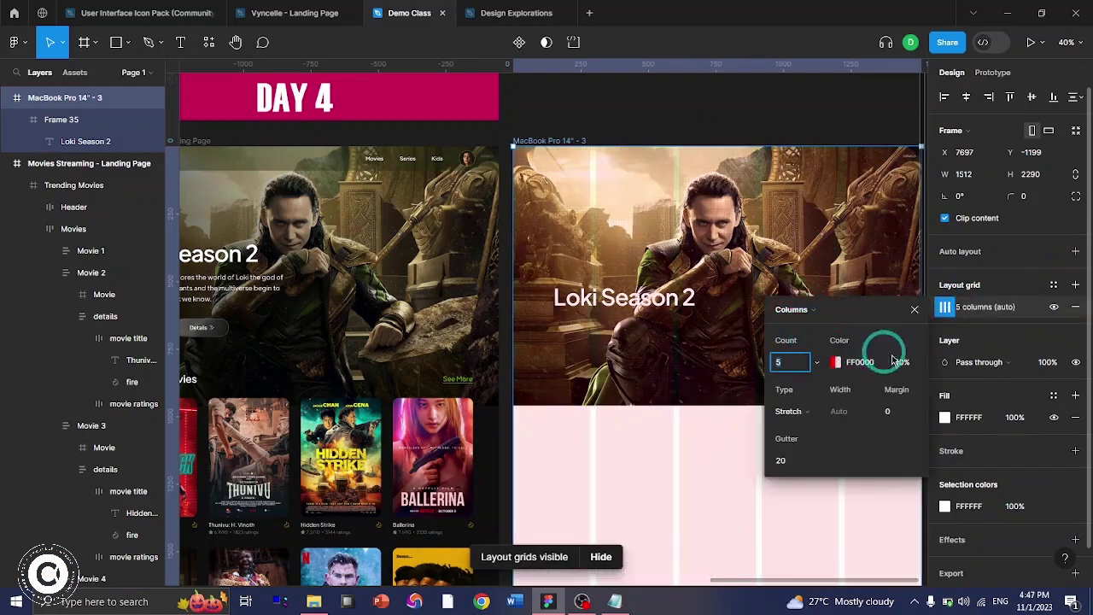
# - Set the new frame's column grid to a margin of 96, a gutter of 24 and a count of 8
pyautogui.click(903, 410)
pyautogui.write('96')
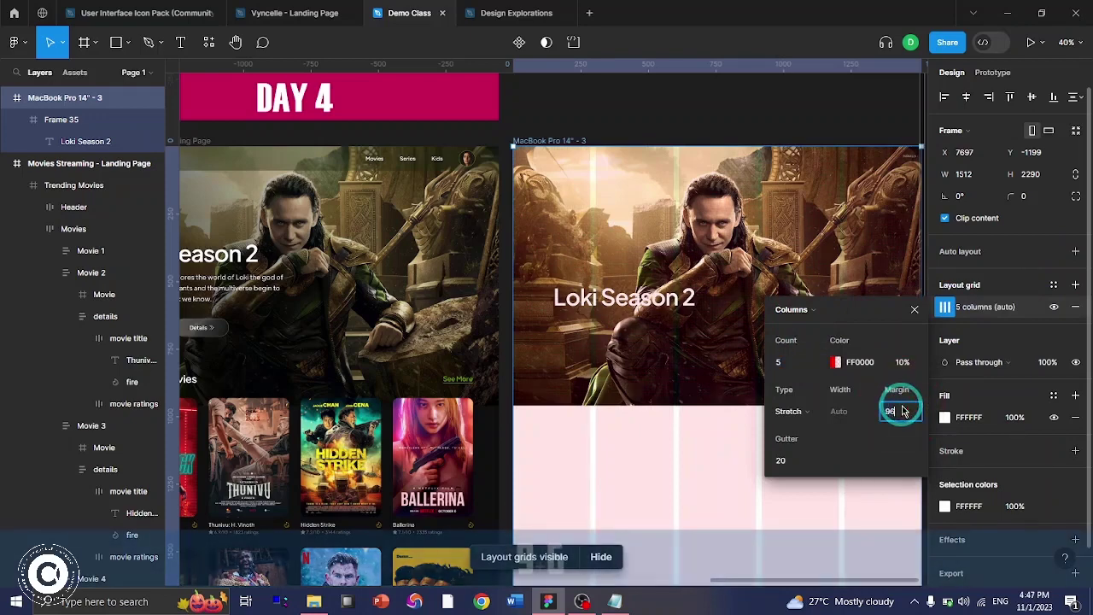
pyautogui.click(807, 462)
pyautogui.click(784, 462)
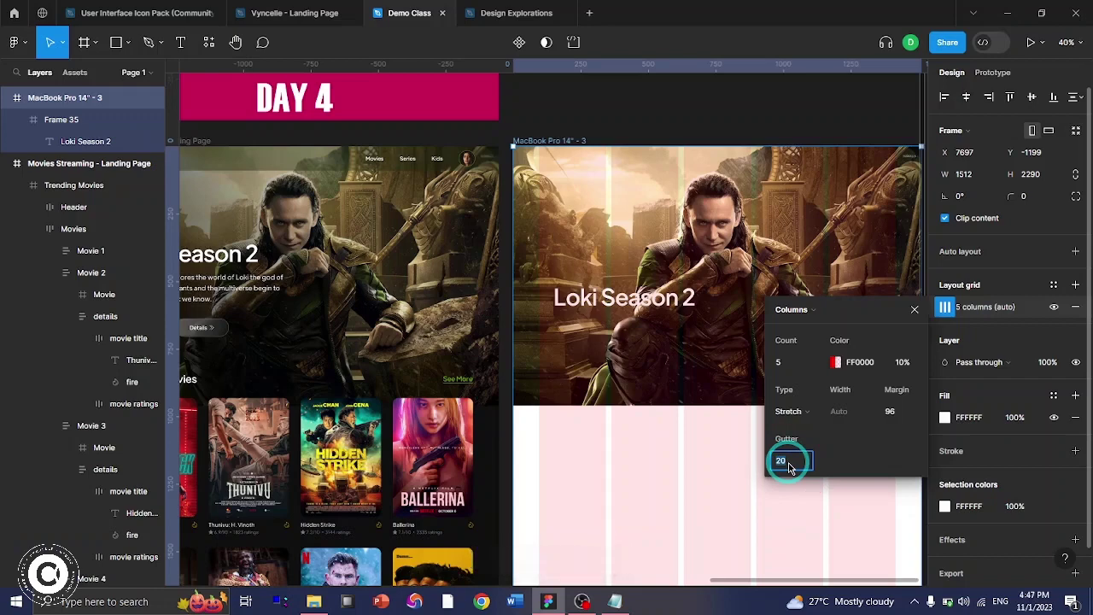
pyautogui.write('24')
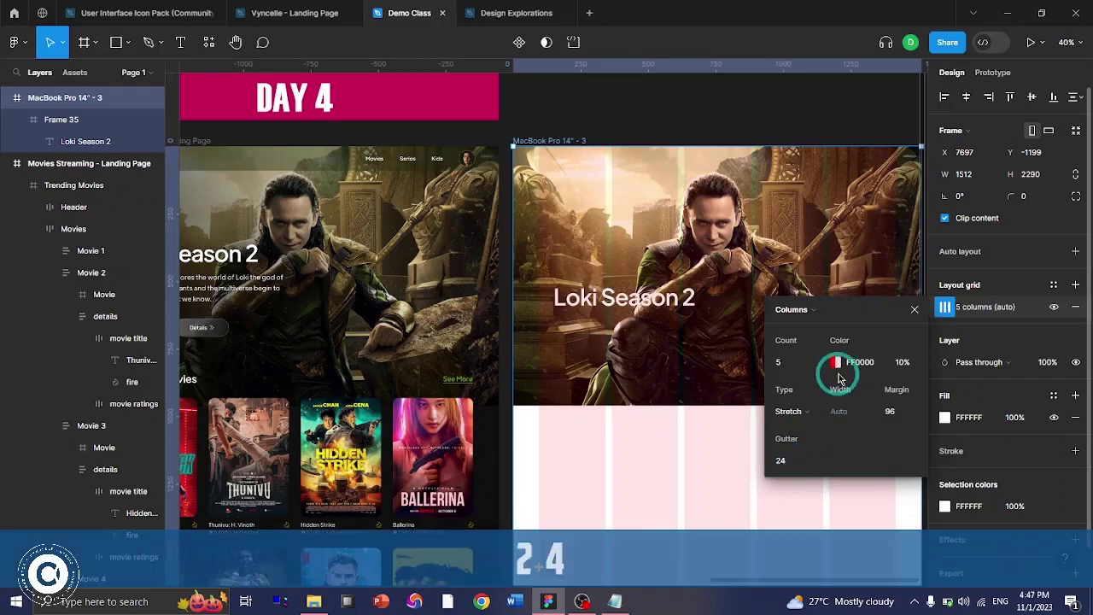
pyautogui.click(786, 363)
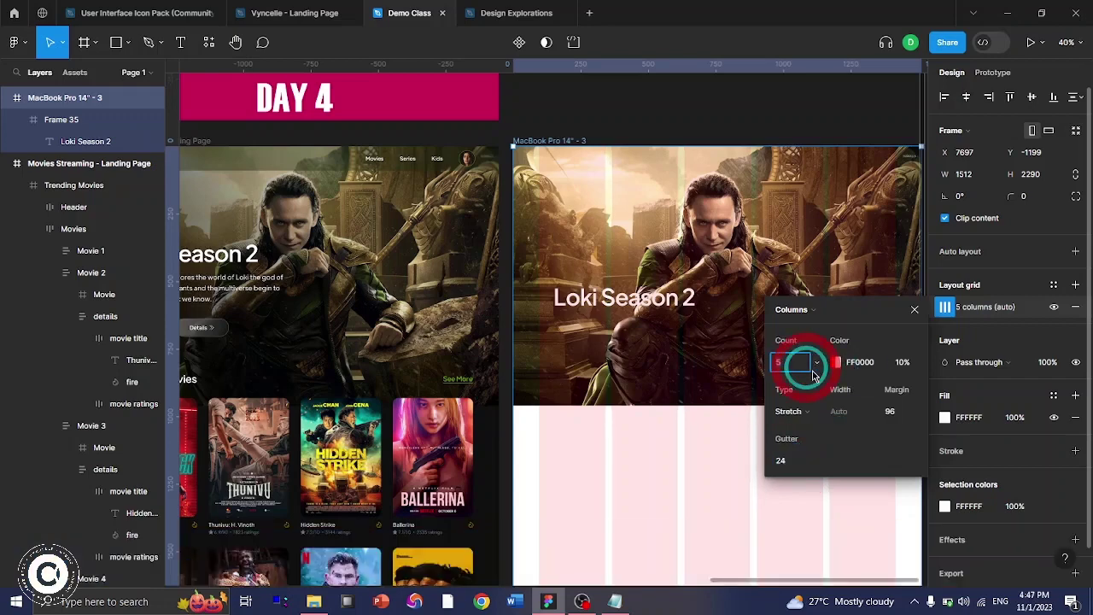
pyautogui.write('8')
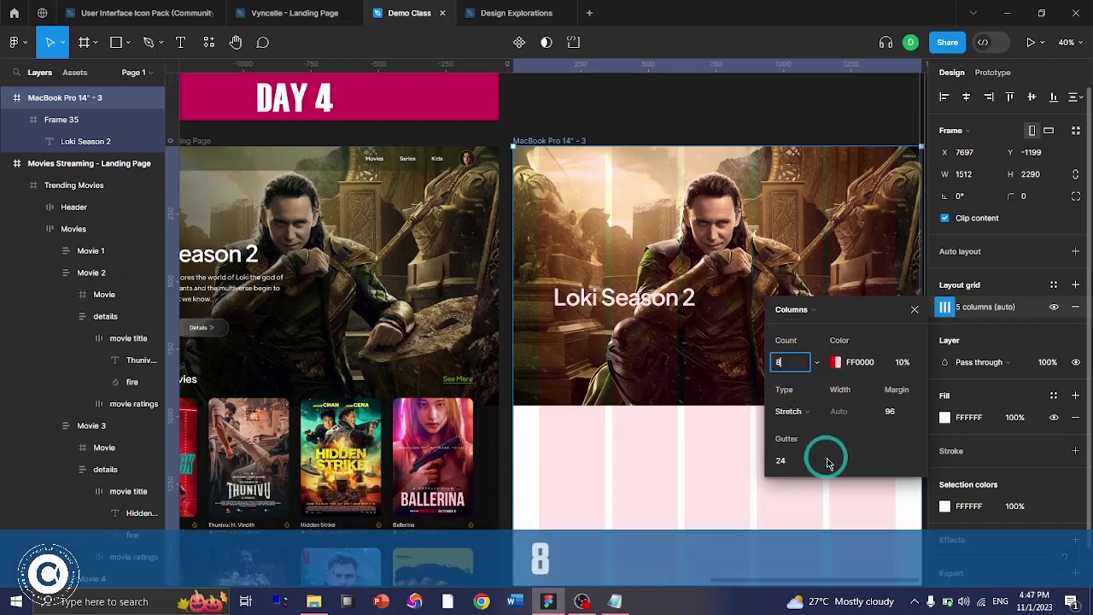
pyautogui.press('Return')
pyautogui.press('F2')
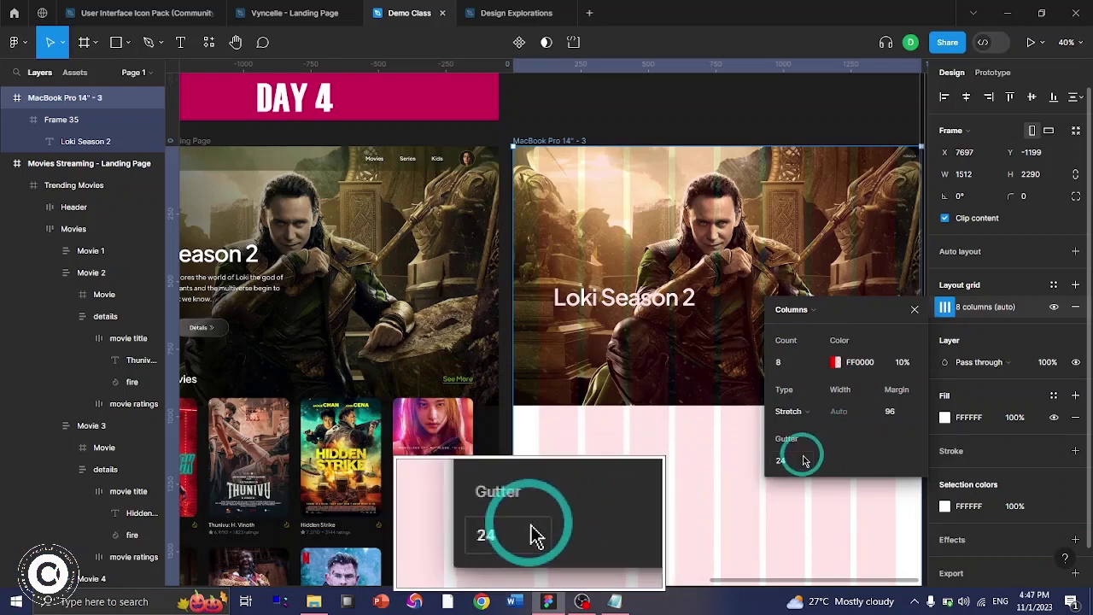
pyautogui.click(914, 309)
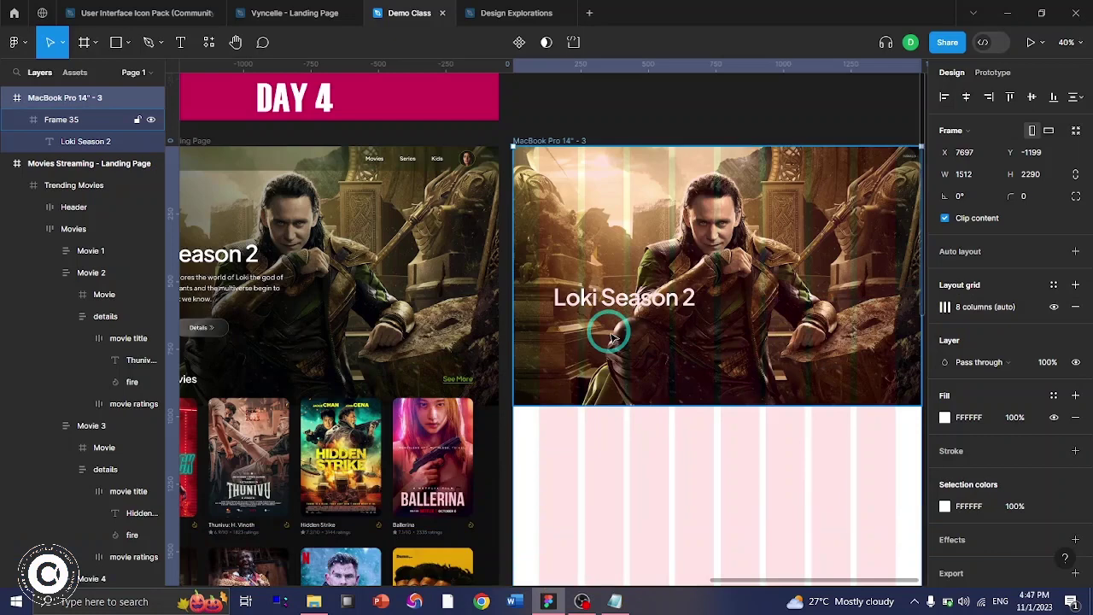
# - Move the new Loki Season 2 title to X 97, Y 425, lining it up with the first grid column's left edge
pyautogui.hotkey('ctrl', 'z')
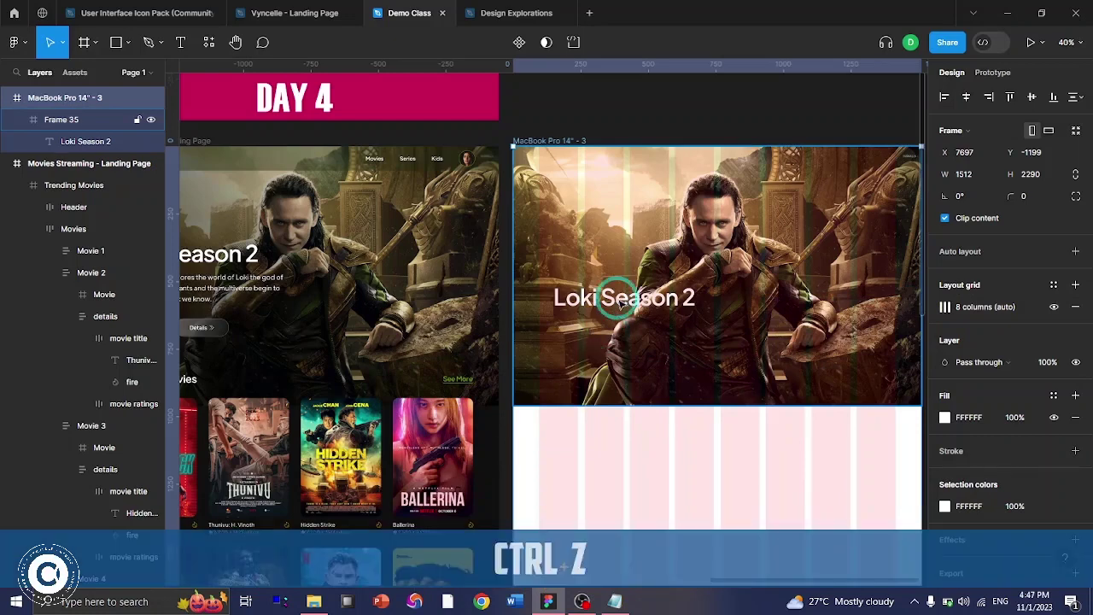
pyautogui.keyDown('ctrl'); pyautogui.click(622, 299); pyautogui.keyUp('ctrl')
pyautogui.moveTo(633, 300)
pyautogui.mouseDown()
pyautogui.moveTo(611, 275)
pyautogui.moveTo(621, 285)
pyautogui.mouseUp()
pyautogui.keyDown('ctrl'); pyautogui.scroll(5, 619, 285); pyautogui.keyUp('ctrl')
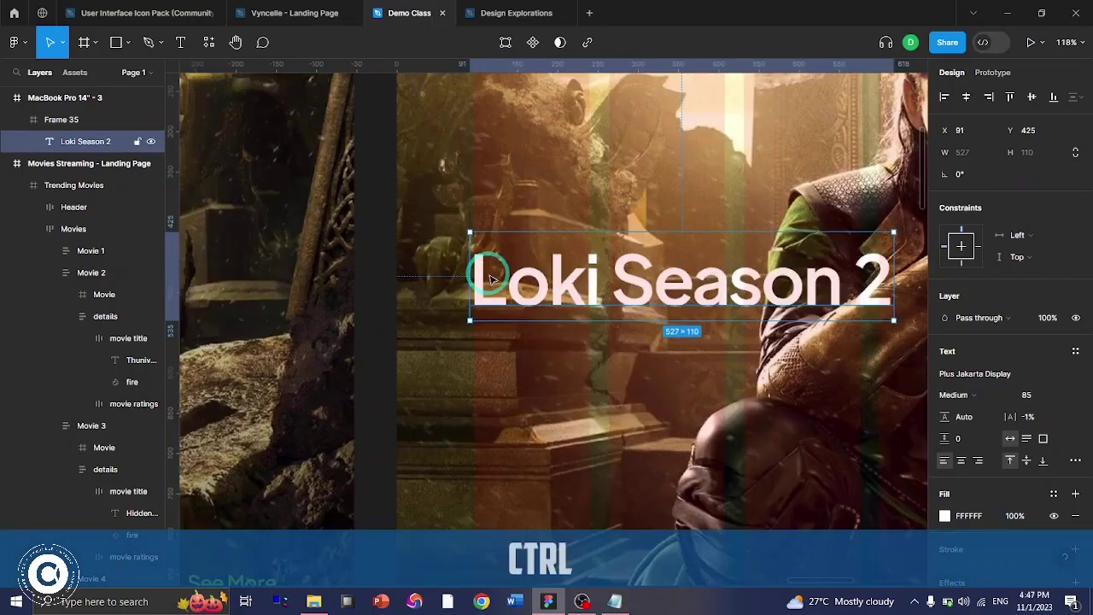
pyautogui.keyDown('ctrl'); pyautogui.scroll(4, 491, 278); pyautogui.keyUp('ctrl')
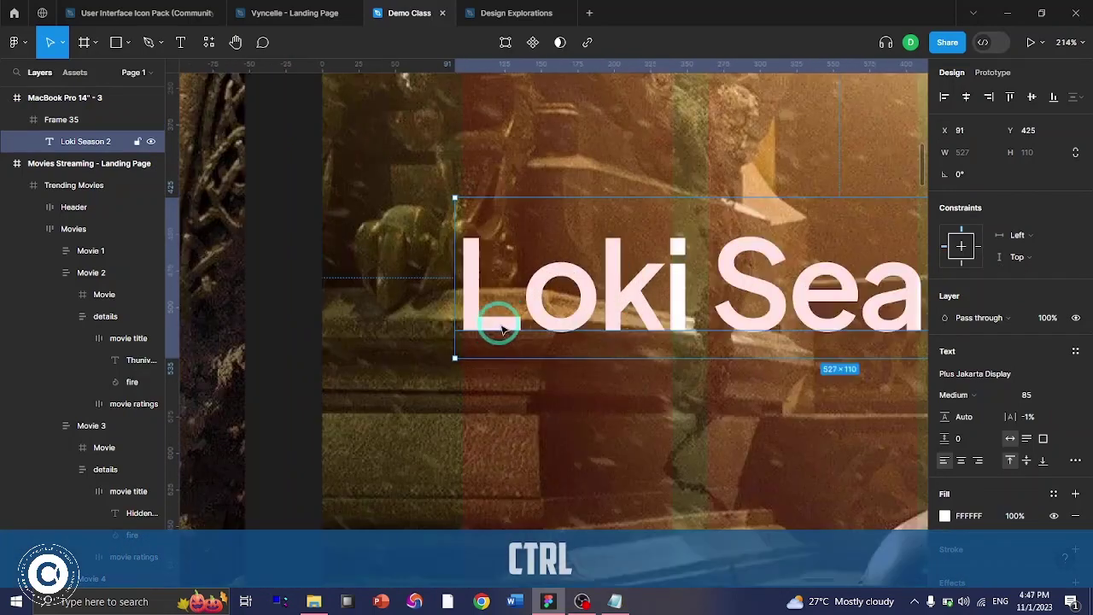
pyautogui.moveTo(495, 322); pyautogui.dragTo(500, 329)
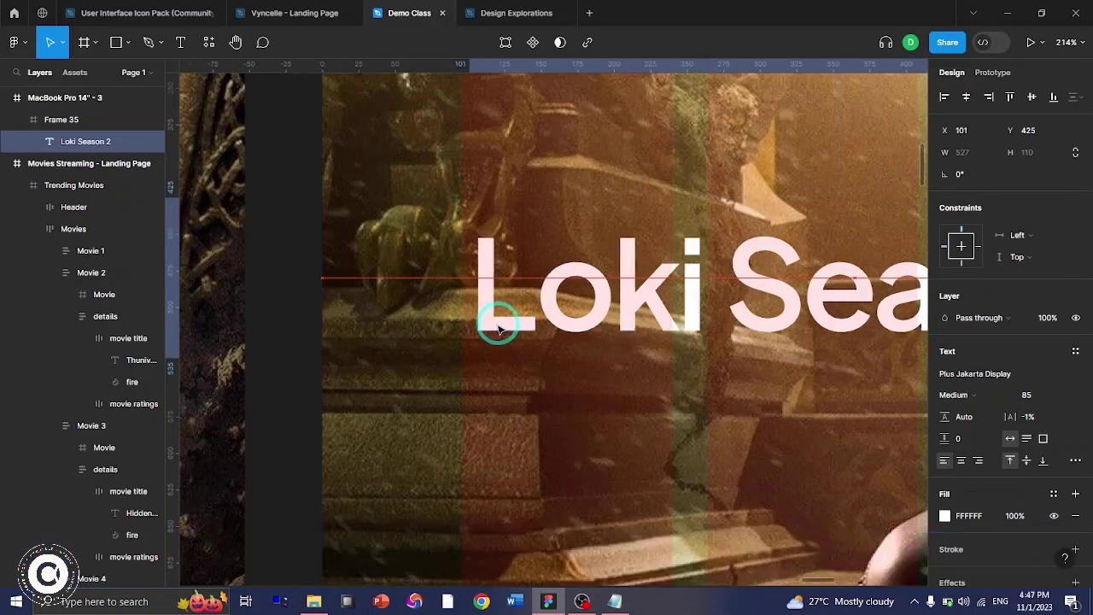
pyautogui.moveTo(500, 329); pyautogui.dragTo(502, 330)
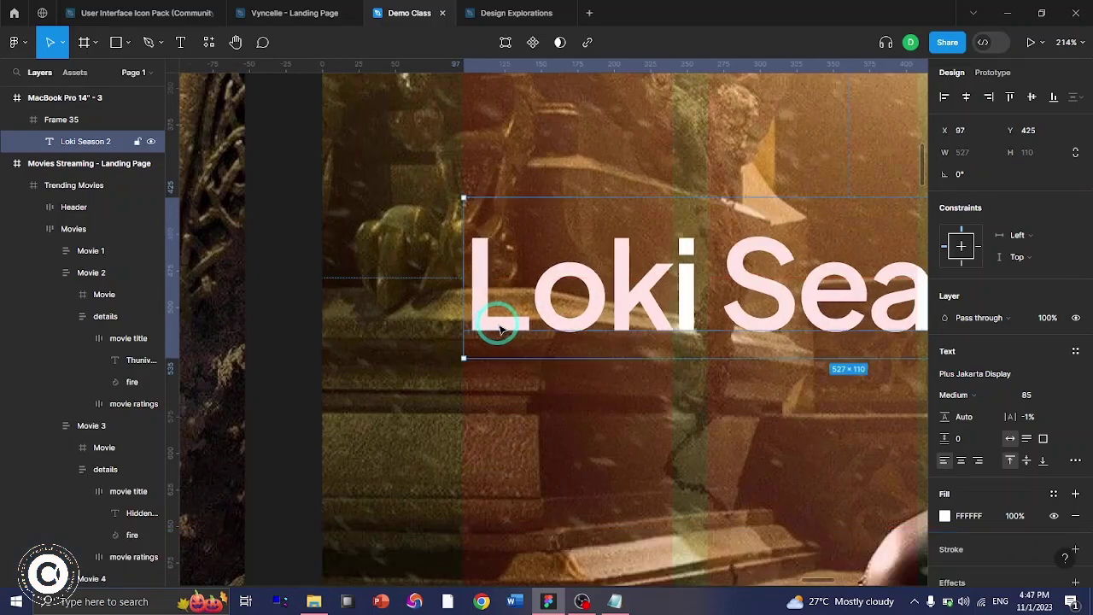
pyautogui.press('Left')
pyautogui.press('Right')
pyautogui.press('Right')
pyautogui.press('Left')
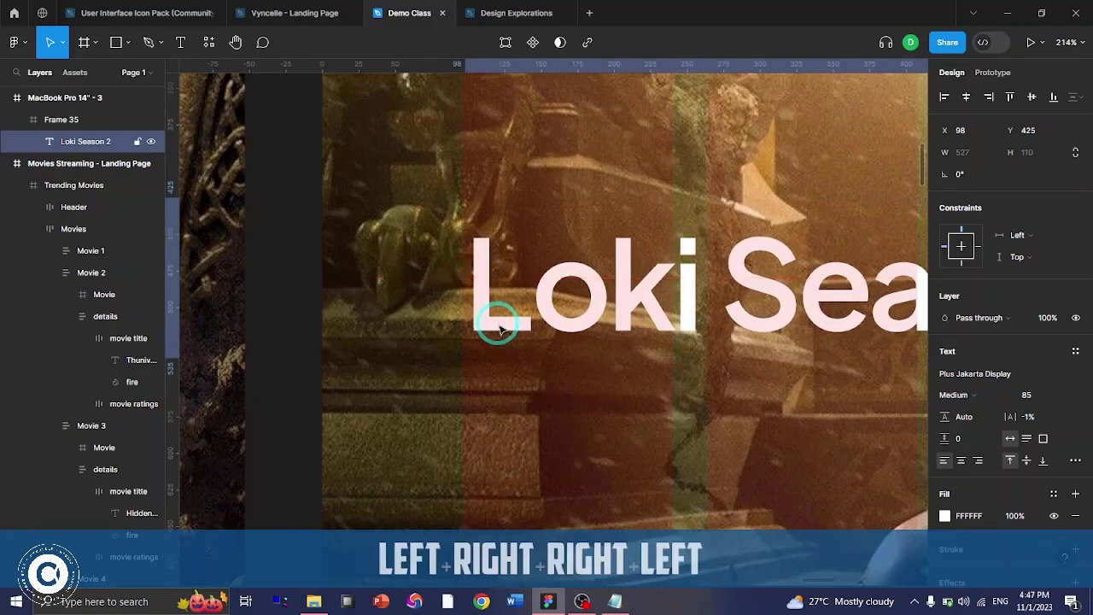
pyautogui.keyDown('ctrl'); pyautogui.scroll(-5, 500, 329); pyautogui.keyUp('ctrl')
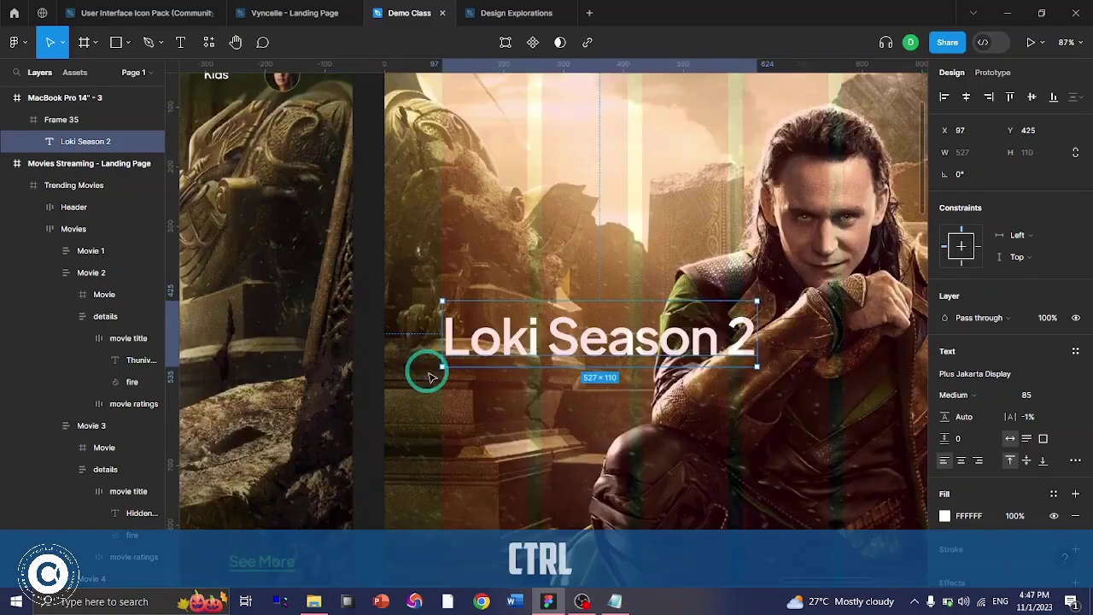
# - Compare the new title's placement with the finished page, and hide the layout grids
pyautogui.scroll(2, 498, 208)
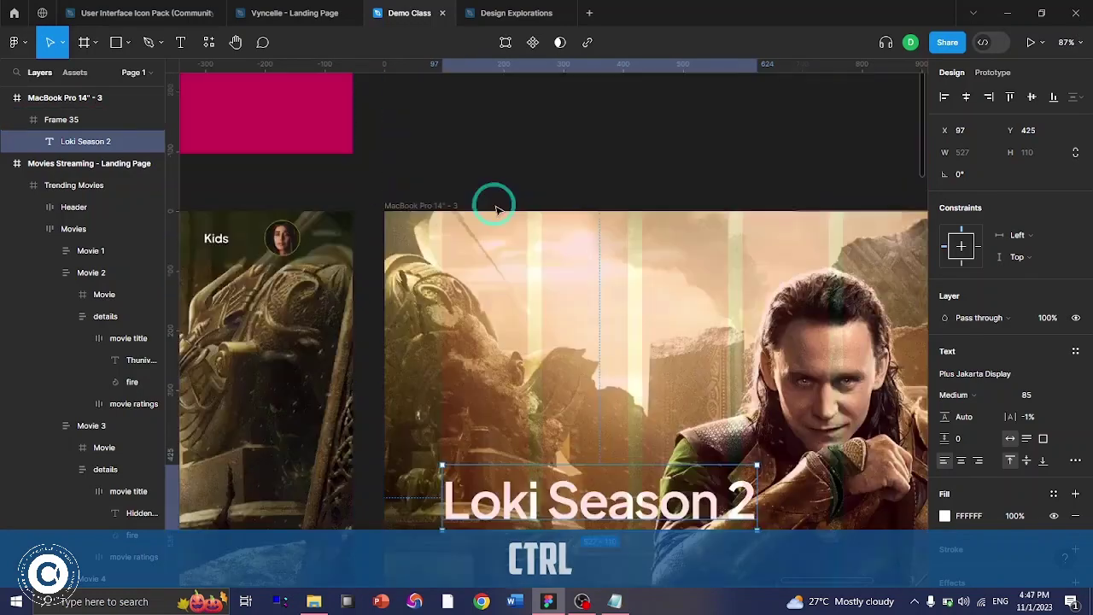
pyautogui.click(436, 252)
pyautogui.scroll(-3, 513, 324)
pyautogui.keyDown('shift'); pyautogui.hscroll(-3, 537, 351); pyautogui.keyUp('shift')
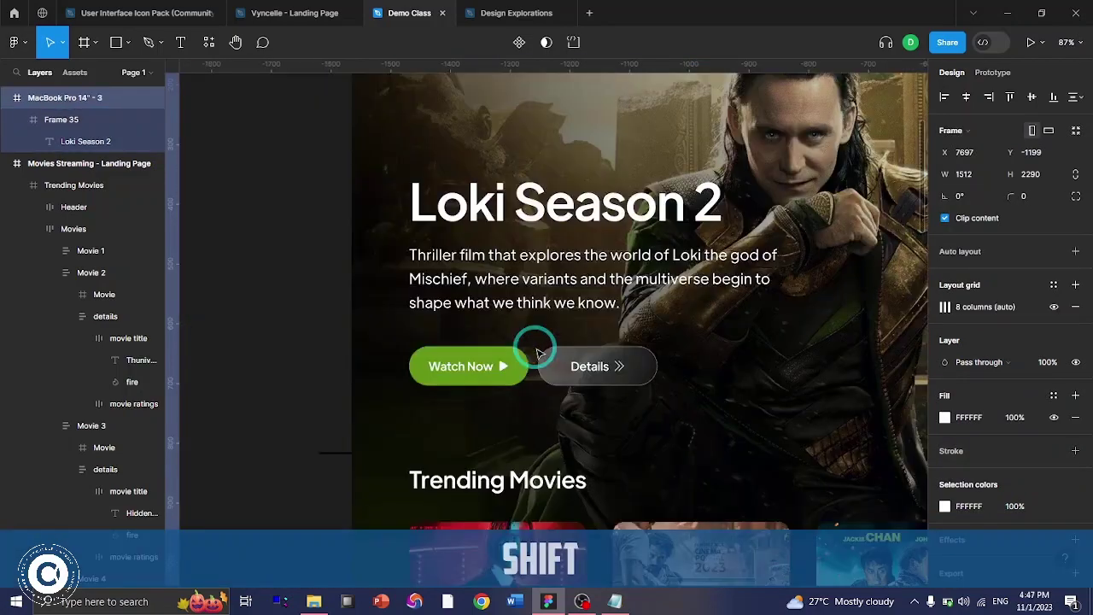
pyautogui.hscroll(15, 538, 353)
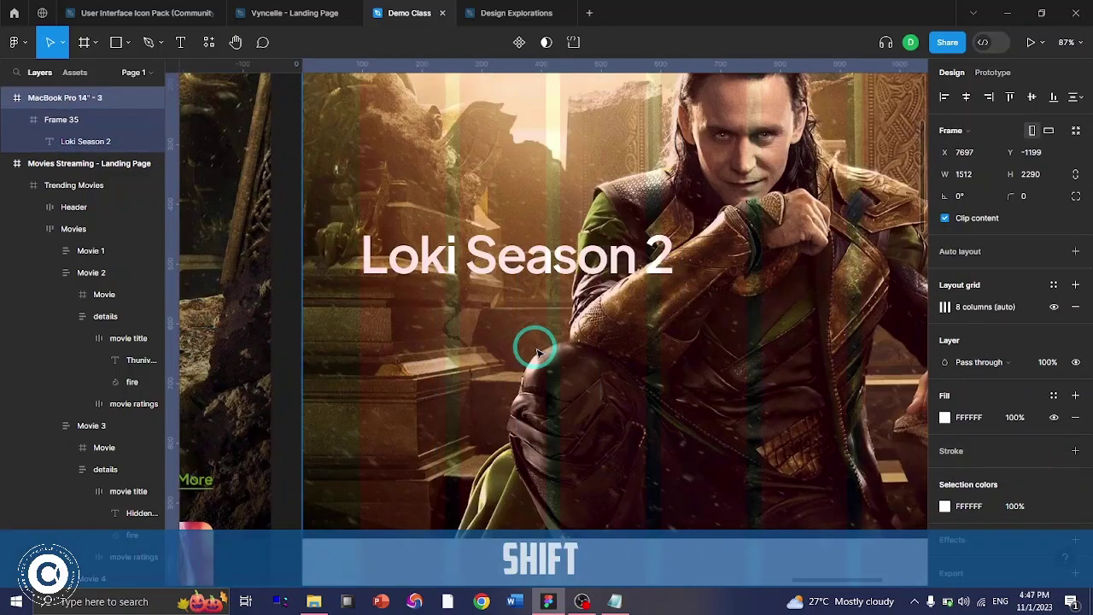
pyautogui.hotkey('shift', 'g')
pyautogui.keyDown('ctrl'); pyautogui.scroll(-5, 534, 346); pyautogui.keyUp('ctrl')
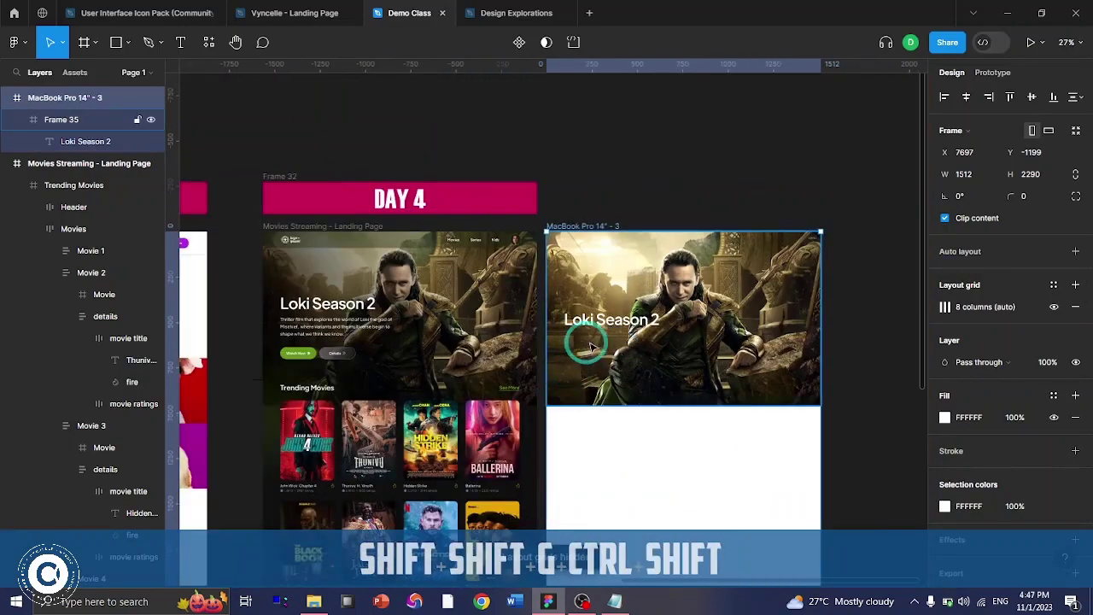
# - Examine the text settings of the finished page's Thriller film description and those of the new Loki Season 2 title
pyautogui.keyDown('ctrl'); pyautogui.scroll(5, 323, 333); pyautogui.keyUp('ctrl')
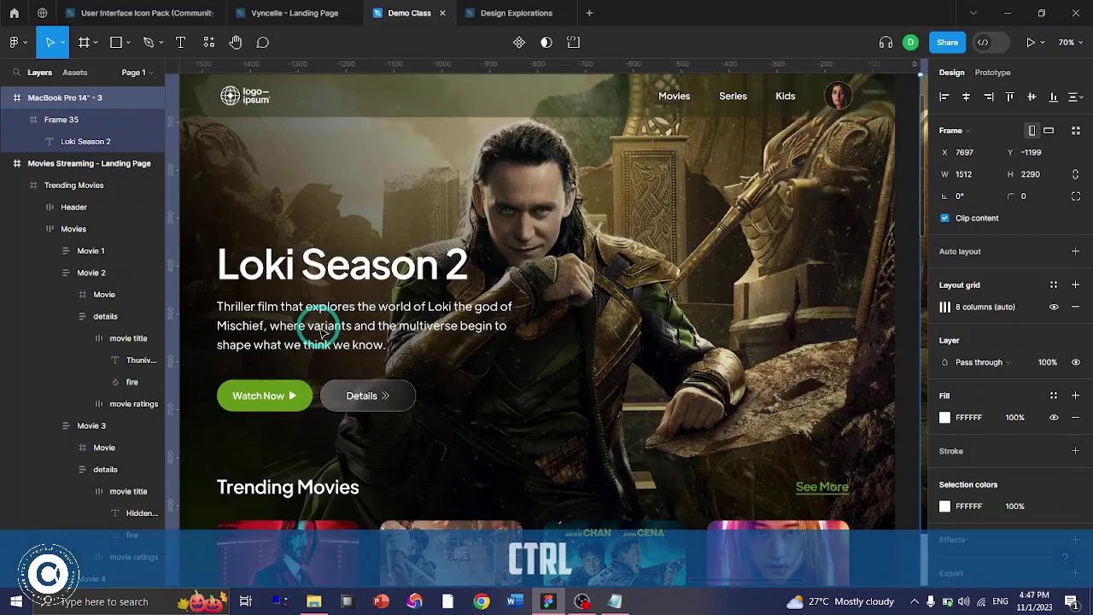
pyautogui.keyDown('ctrl'); pyautogui.click(323, 333); pyautogui.keyUp('ctrl')
pyautogui.keyDown('ctrl'); pyautogui.scroll(-3, 735, 340); pyautogui.keyUp('ctrl')
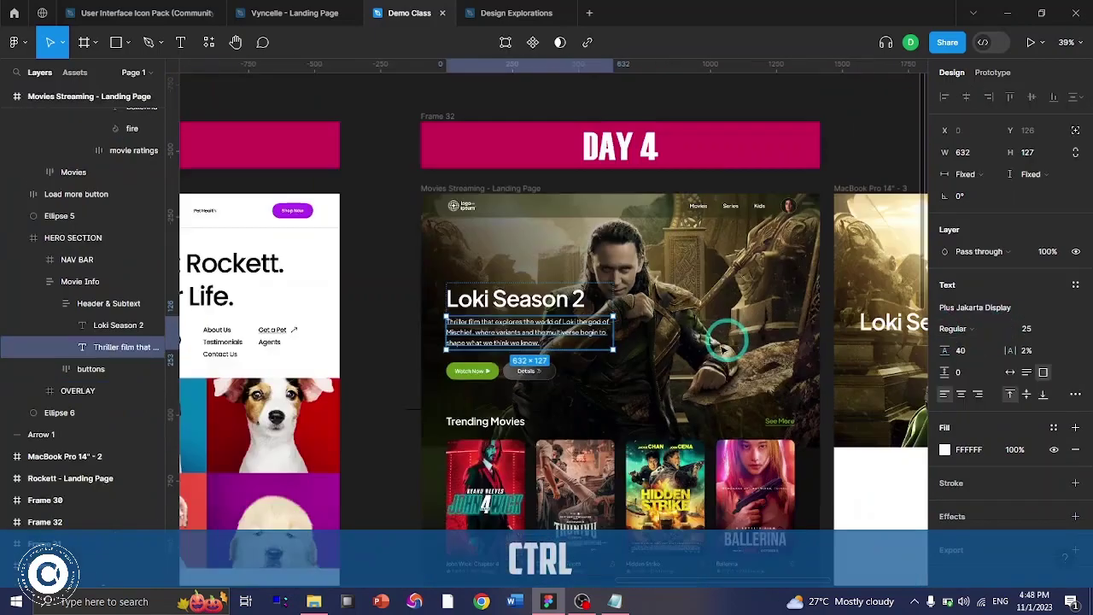
pyautogui.keyDown('shift'); pyautogui.hscroll(4, 689, 359); pyautogui.keyUp('shift')
pyautogui.click(591, 326)
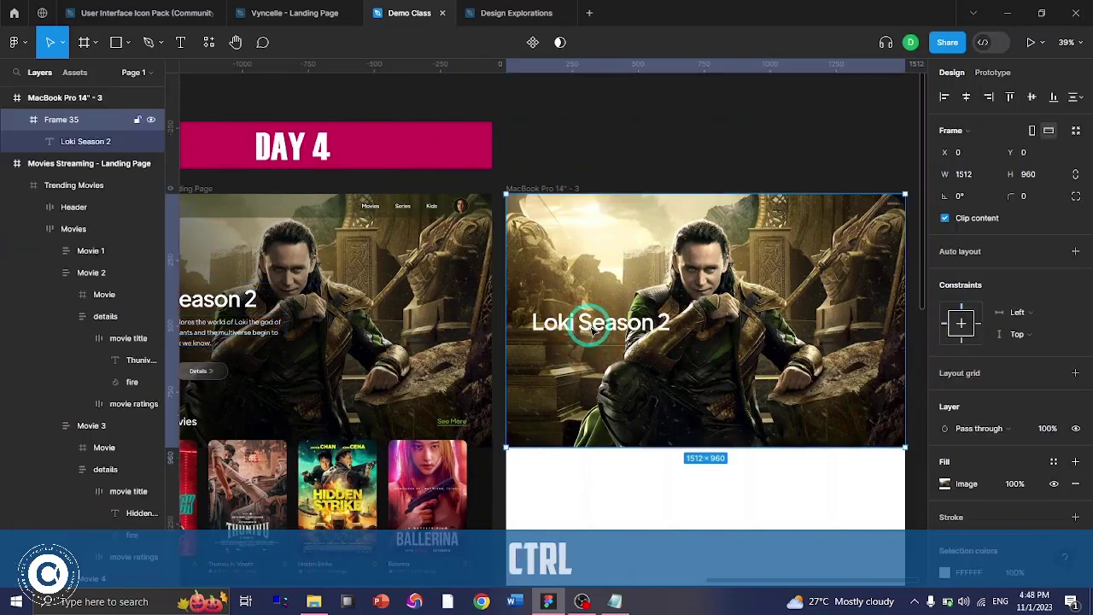
pyautogui.keyDown('ctrl'); pyautogui.click(591, 326); pyautogui.keyUp('ctrl')
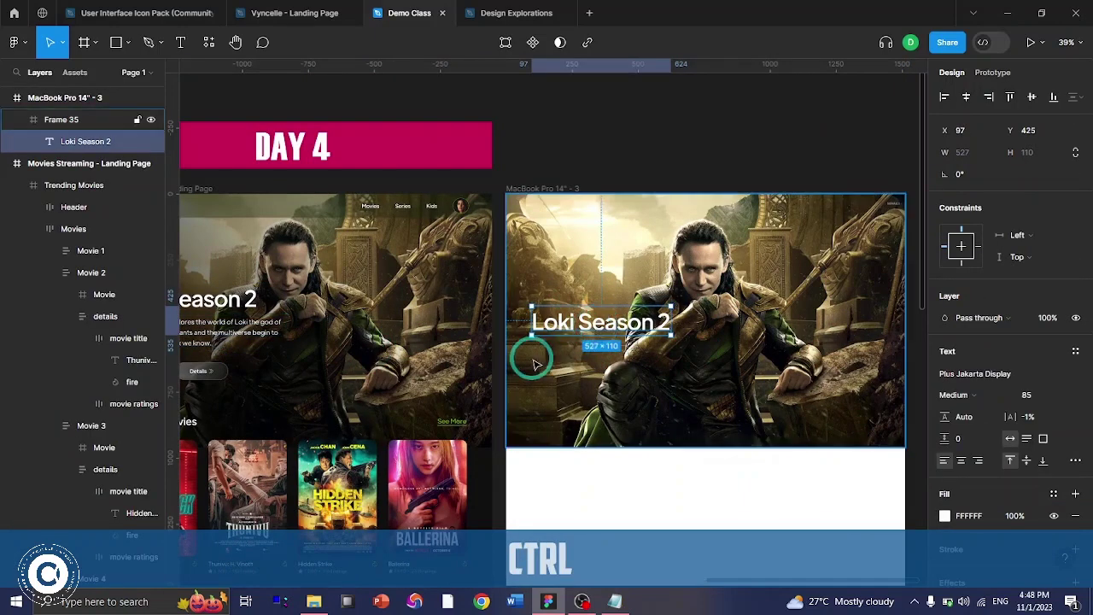
# - Draw an area text box about 632 by 132 px just below the new Loki Season 2 title
pyautogui.press('t')
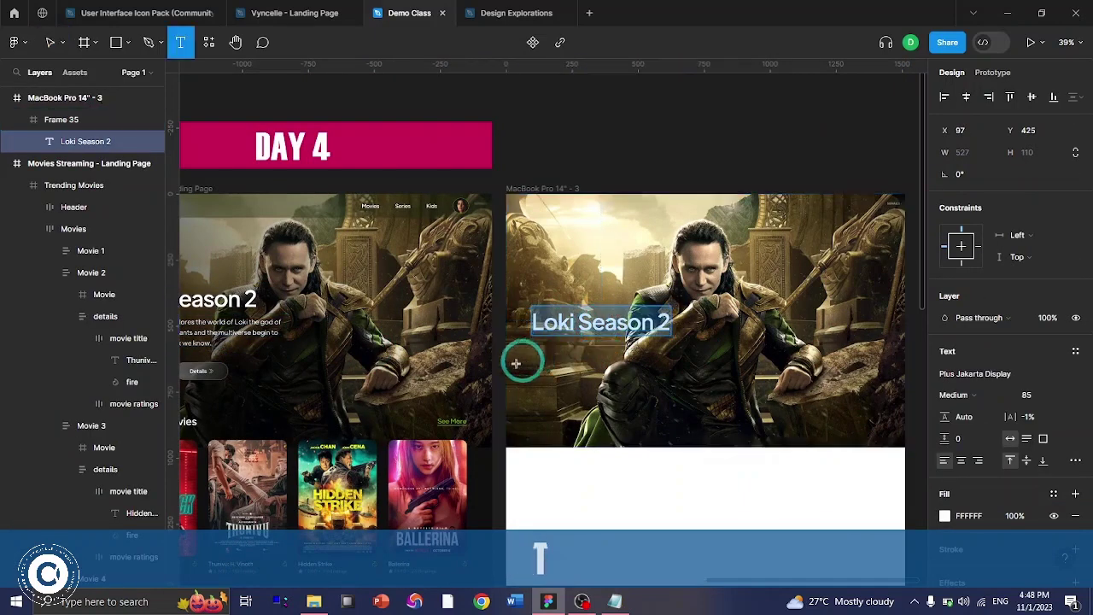
pyautogui.click(239, 340)
pyautogui.hotkey('ctrl', 'Return')
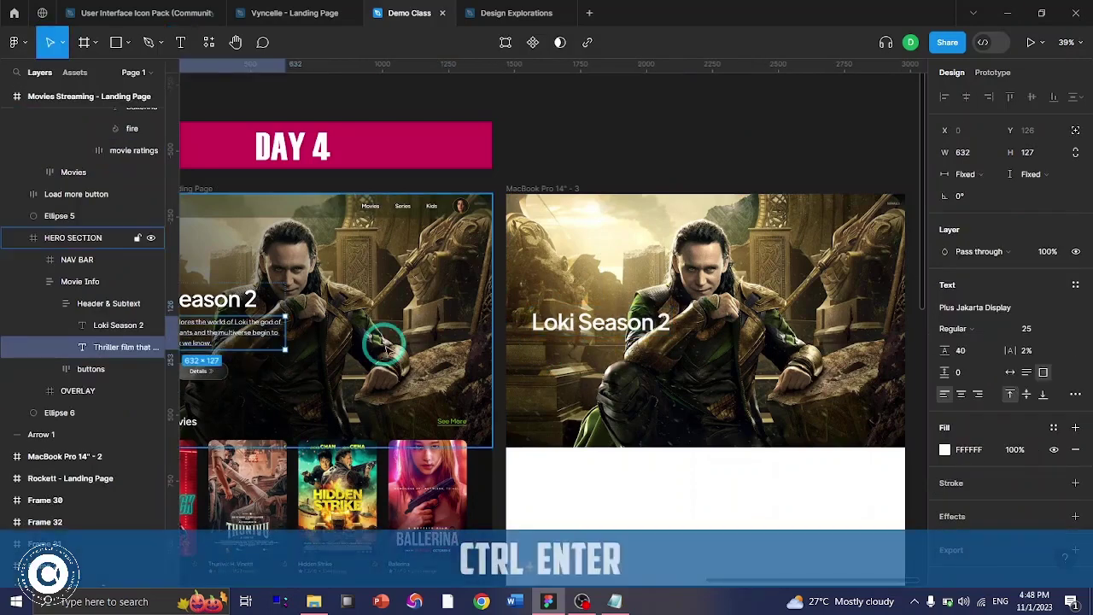
pyautogui.press('t')
pyautogui.moveTo(535, 342); pyautogui.dragTo(710, 380)
# - Copy the Thriller film description from the TEXT FOR DAY FOUR file in Notepad and paste it into the new text box in Figma
pyautogui.click(615, 602)
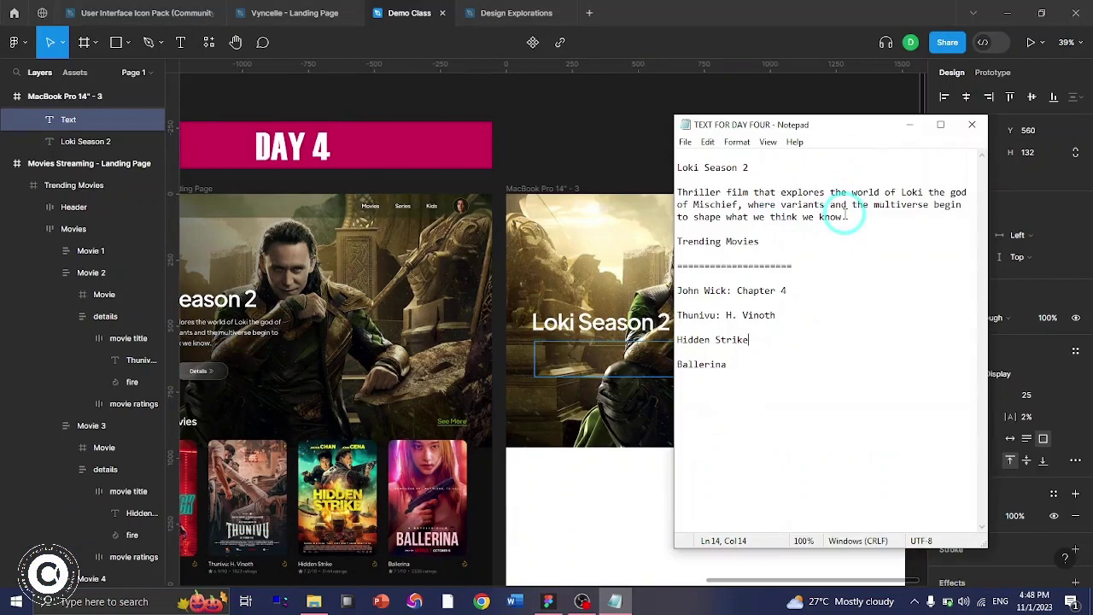
pyautogui.moveTo(845, 216); pyautogui.dragTo(678, 192)
pyautogui.hotkey('ctrl', 'c')
pyautogui.click(589, 364)
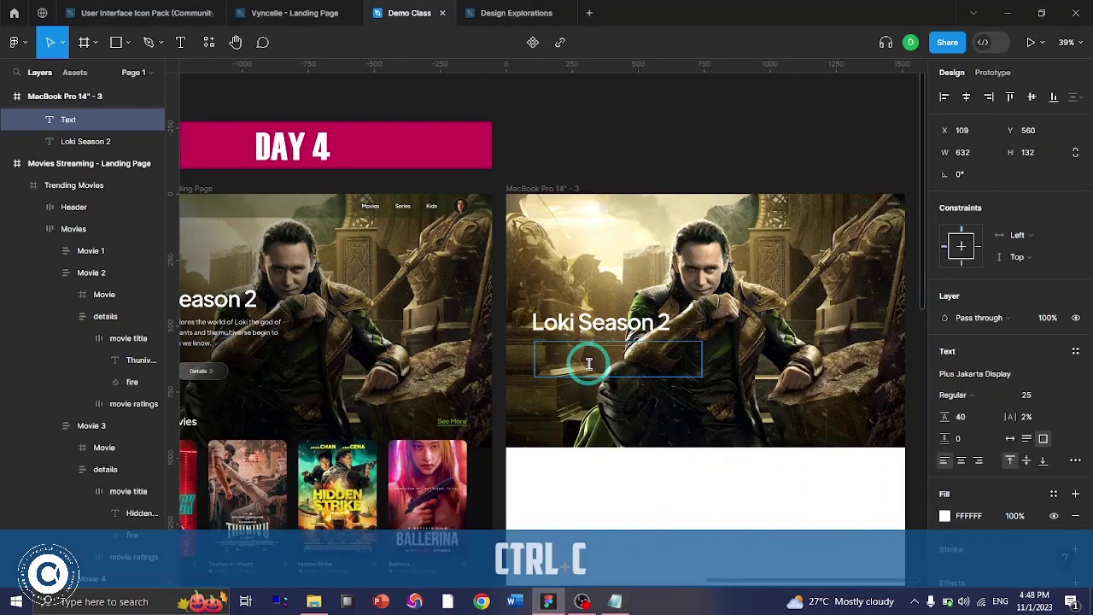
pyautogui.hotkey('ctrl', 'v')
pyautogui.hotkey('ctrl', 'Return')
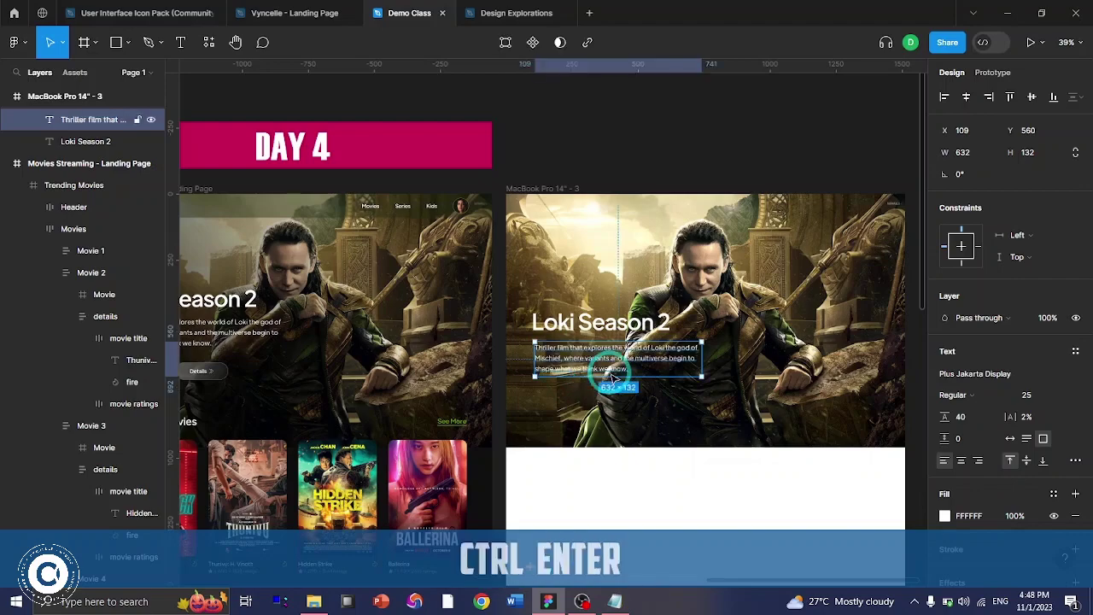
# - Delete the stray arrow overlapping the finished page's edge near the Trending Movies heading
pyautogui.hscroll(-3, 613, 378)
pyautogui.hscroll(2, 653, 405)
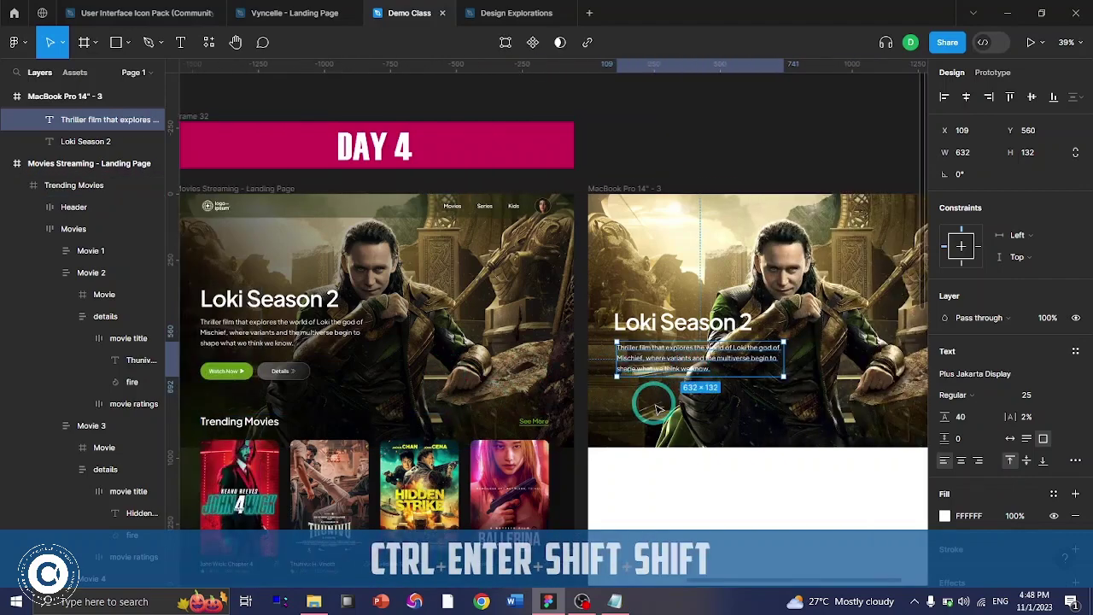
pyautogui.scroll(6, 231, 370)
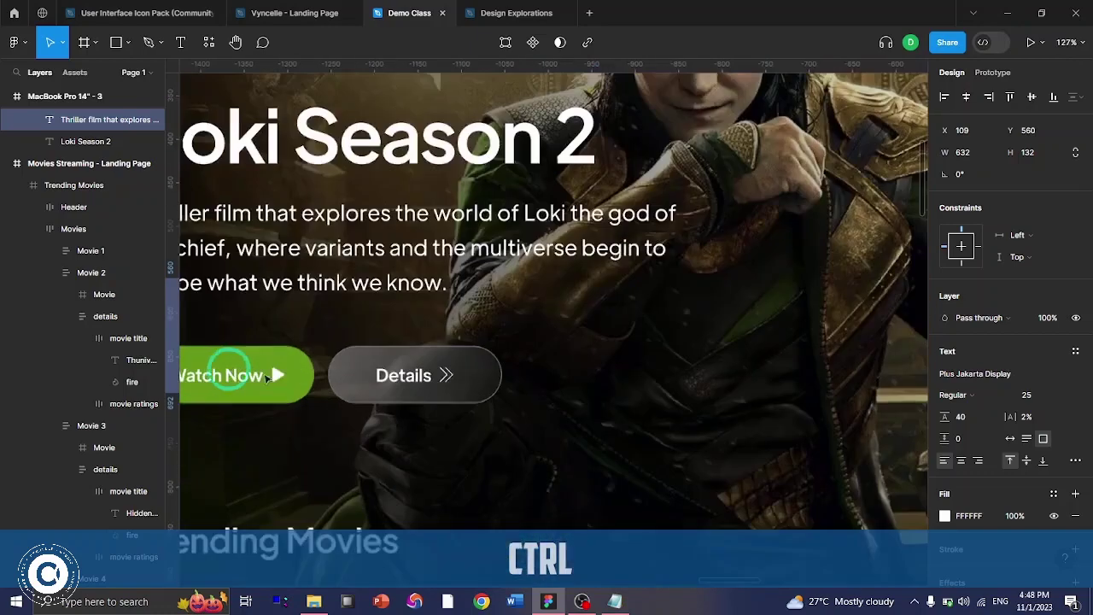
pyautogui.hscroll(-3, 270, 358)
pyautogui.scroll(-3, 508, 406)
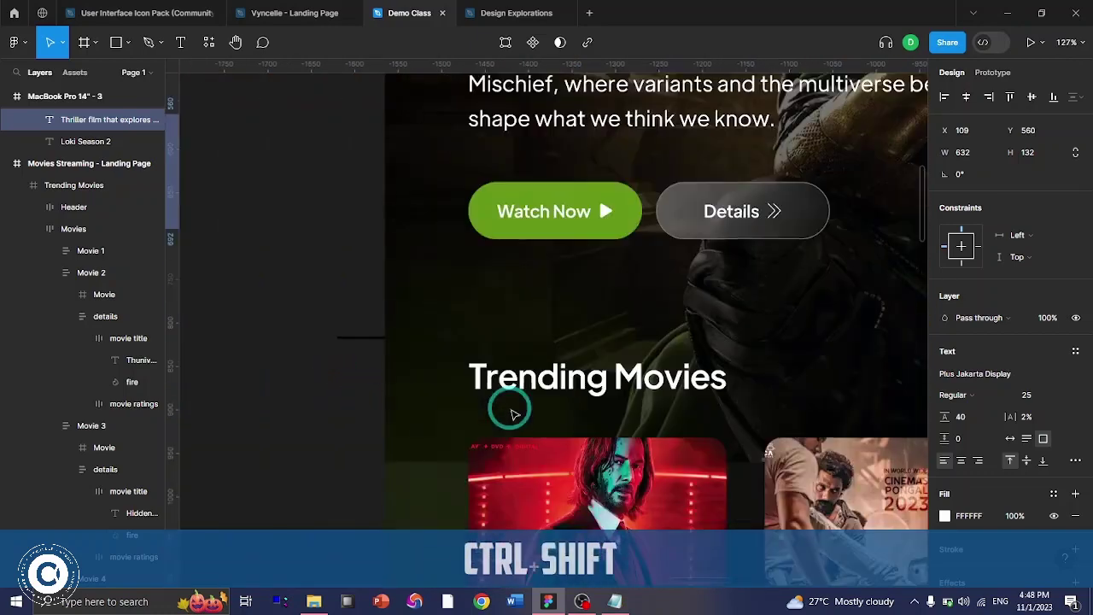
pyautogui.scroll(3, 504, 431)
pyautogui.click(357, 504)
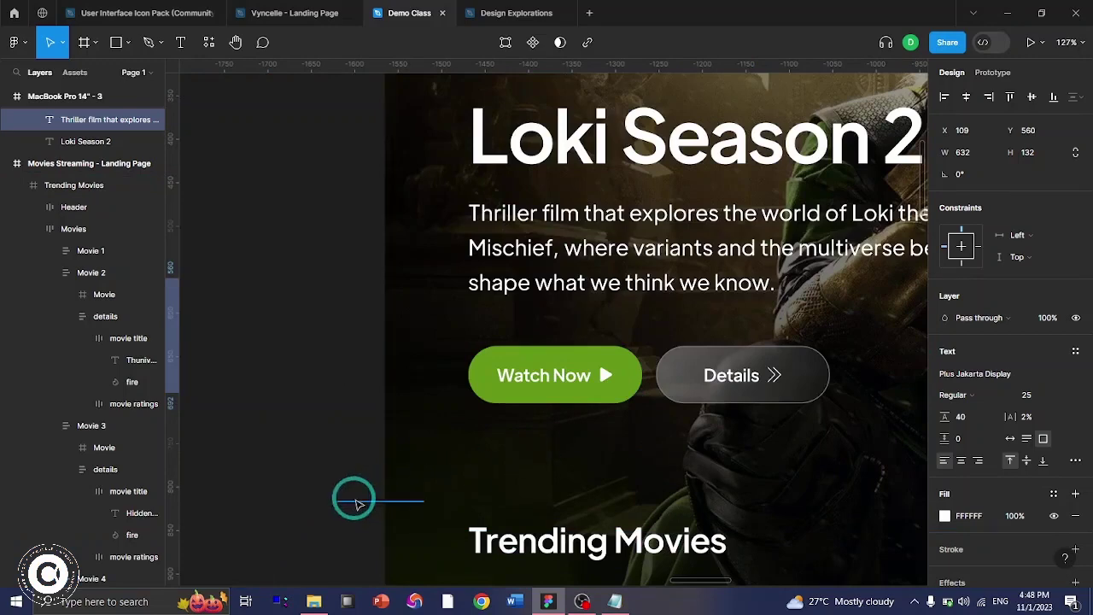
pyautogui.click(357, 504)
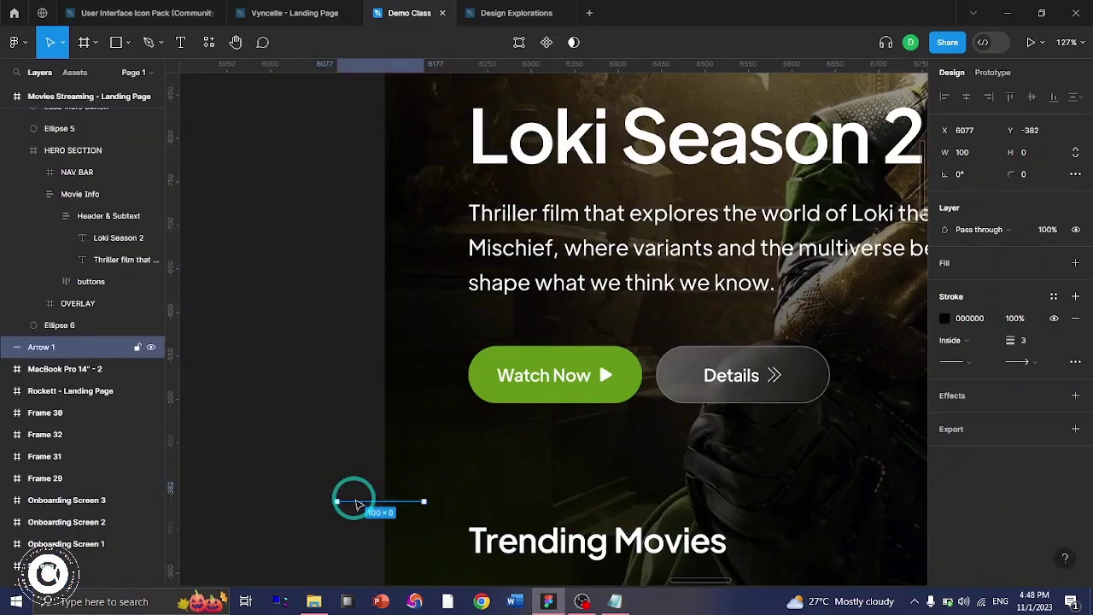
pyautogui.hotkey('ctrl', 'z')
# - Centre the finished page's navigation bar horizontally within its hero section
pyautogui.scroll(4, 532, 180)
pyautogui.click(532, 179)
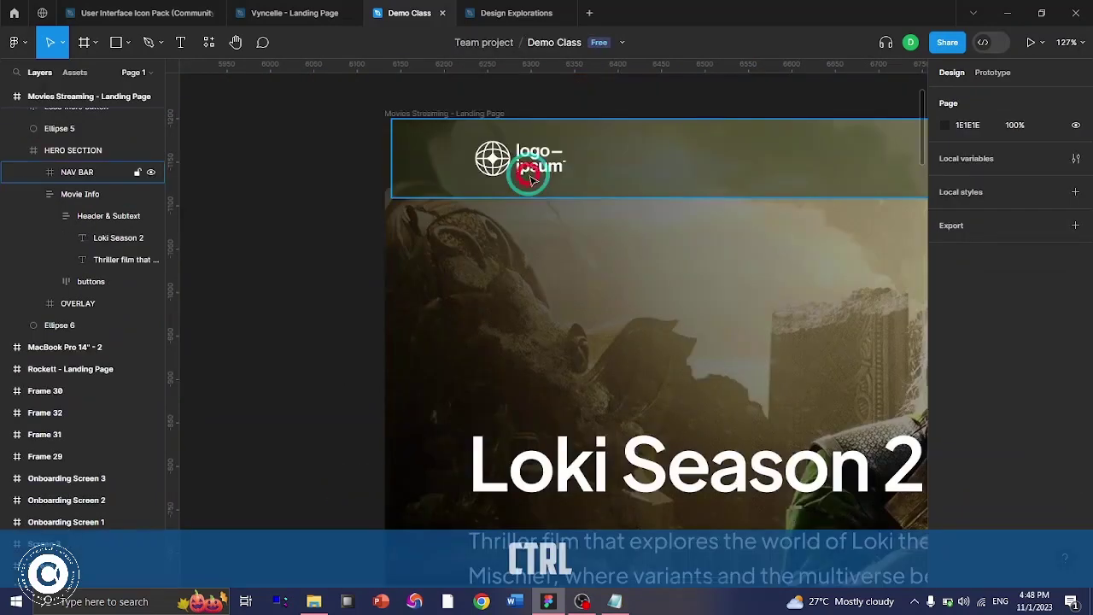
pyautogui.hscroll(6, 531, 180)
pyautogui.hscroll(5, 532, 180)
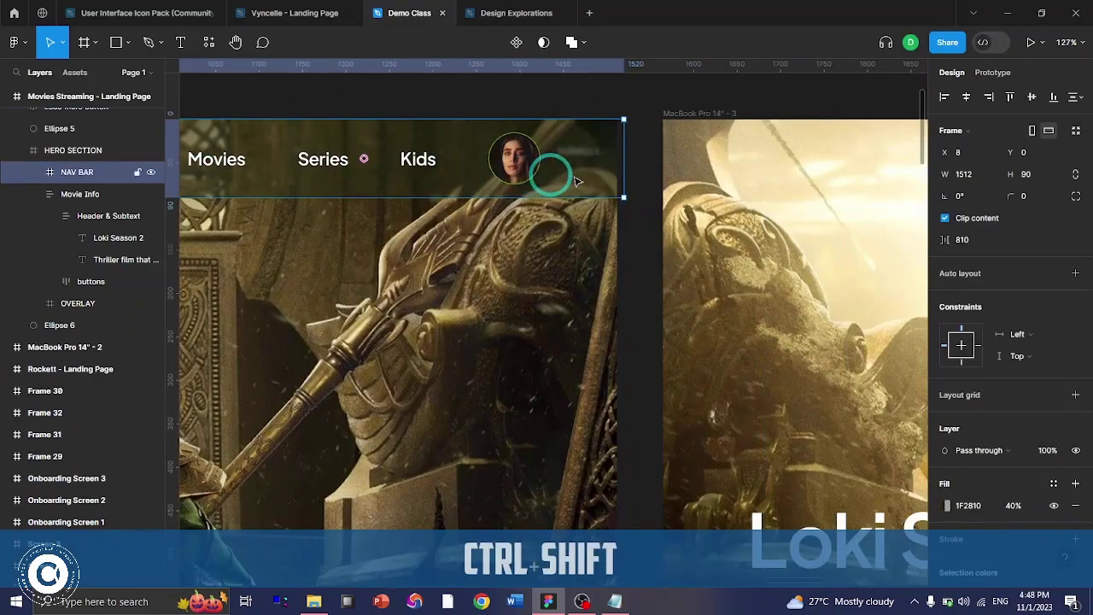
pyautogui.click(966, 96)
pyautogui.hscroll(-8, 407, 205)
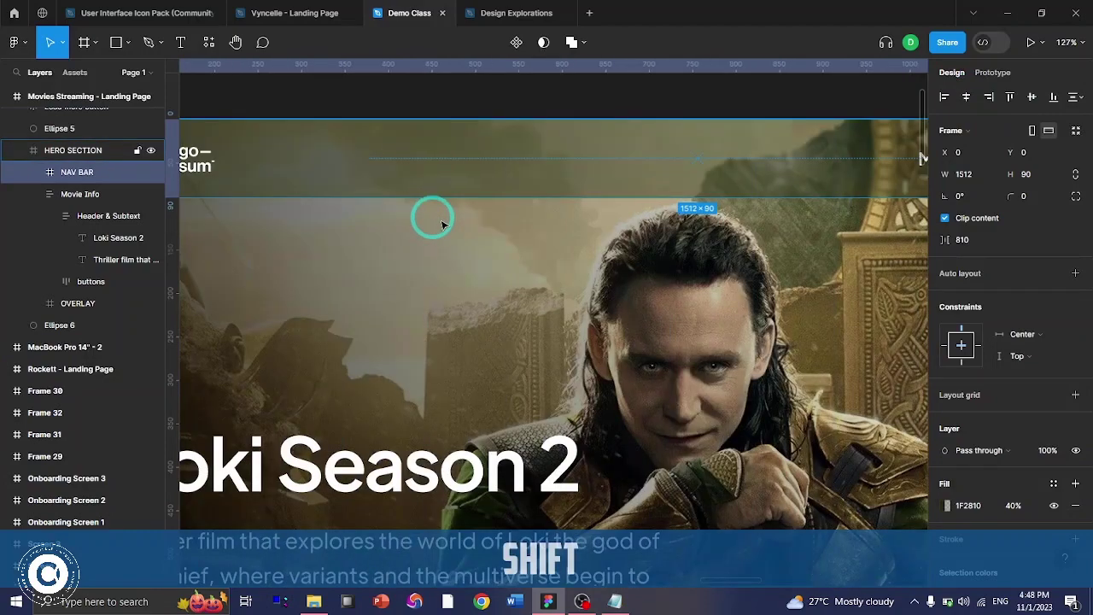
pyautogui.scroll(-4, 504, 222)
pyautogui.scroll(2, 571, 225)
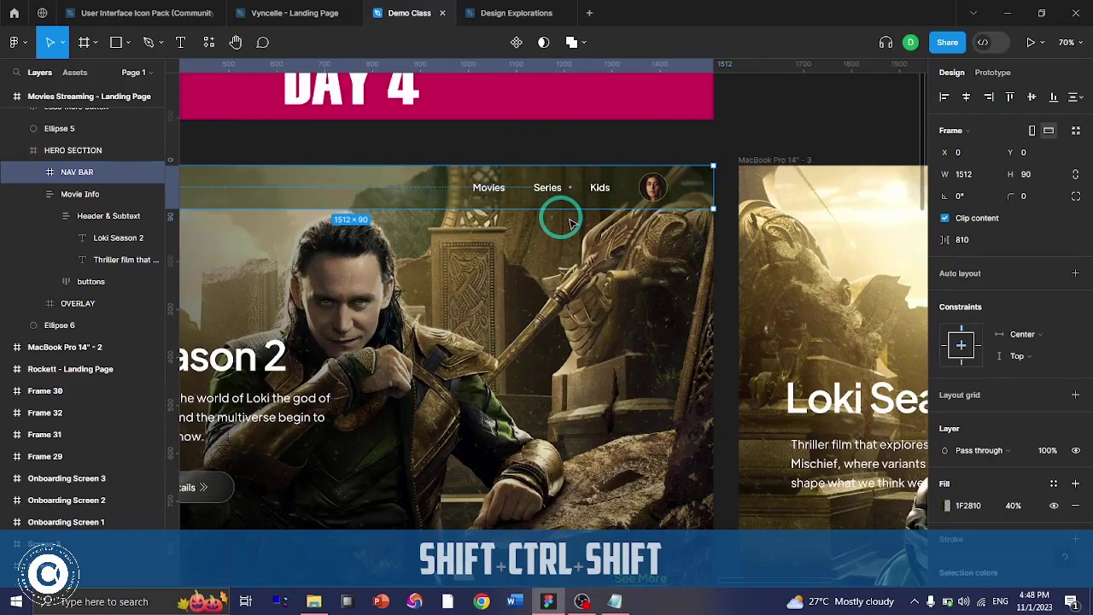
# - Draw a full-width 1512 px navigation bar frame along the upper edge of the new hero section and set its height to 90
pyautogui.hscroll(5, 427, 213)
pyautogui.click(419, 159)
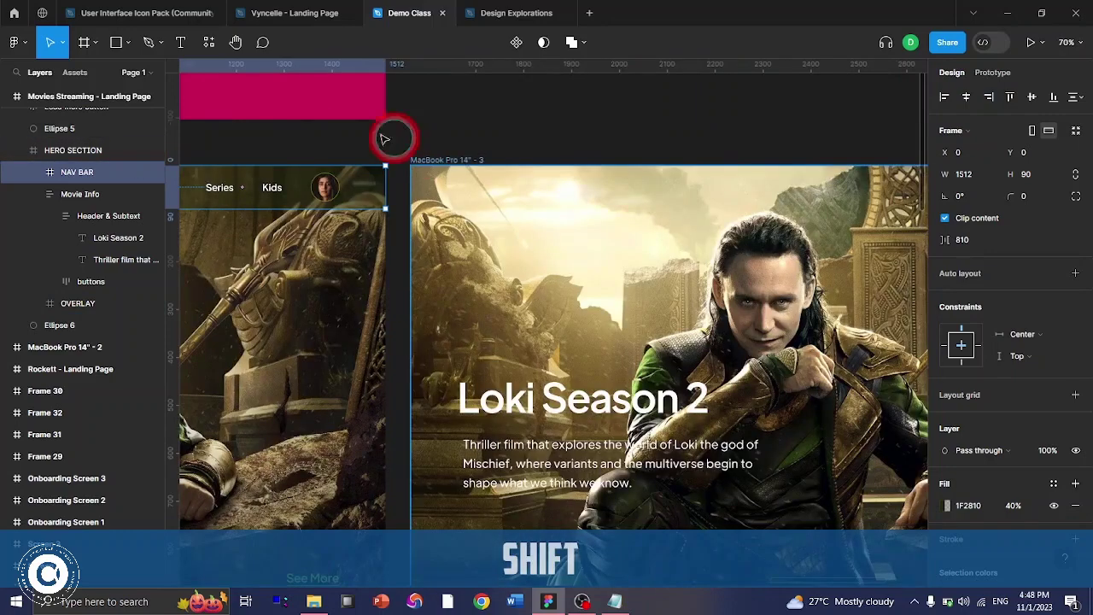
pyautogui.click(77, 46)
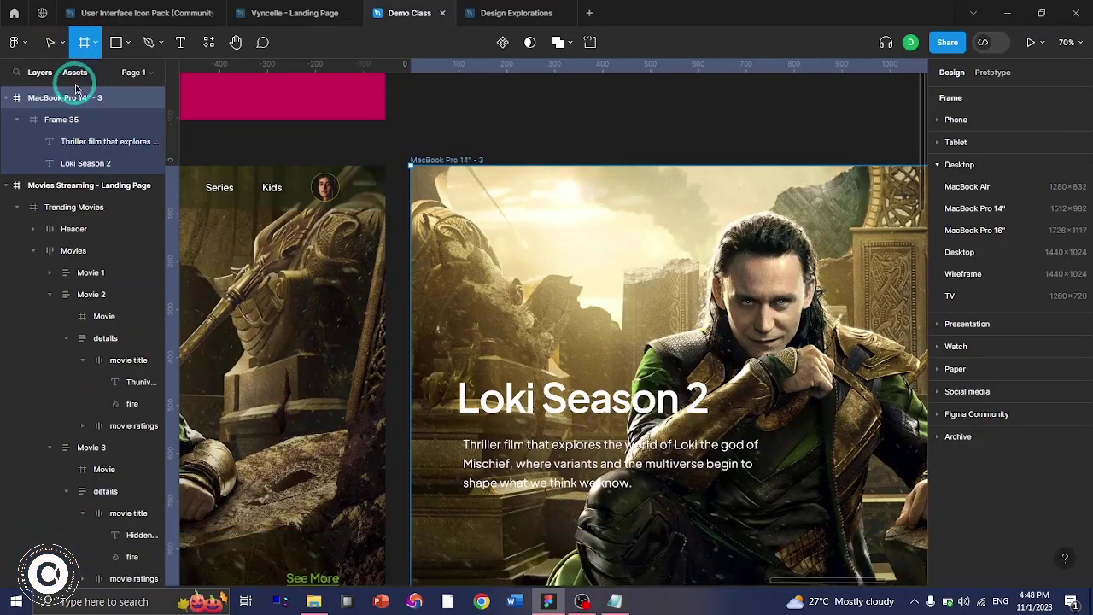
pyautogui.hscroll(3, 293, 188)
pyautogui.scroll(-3, 251, 179)
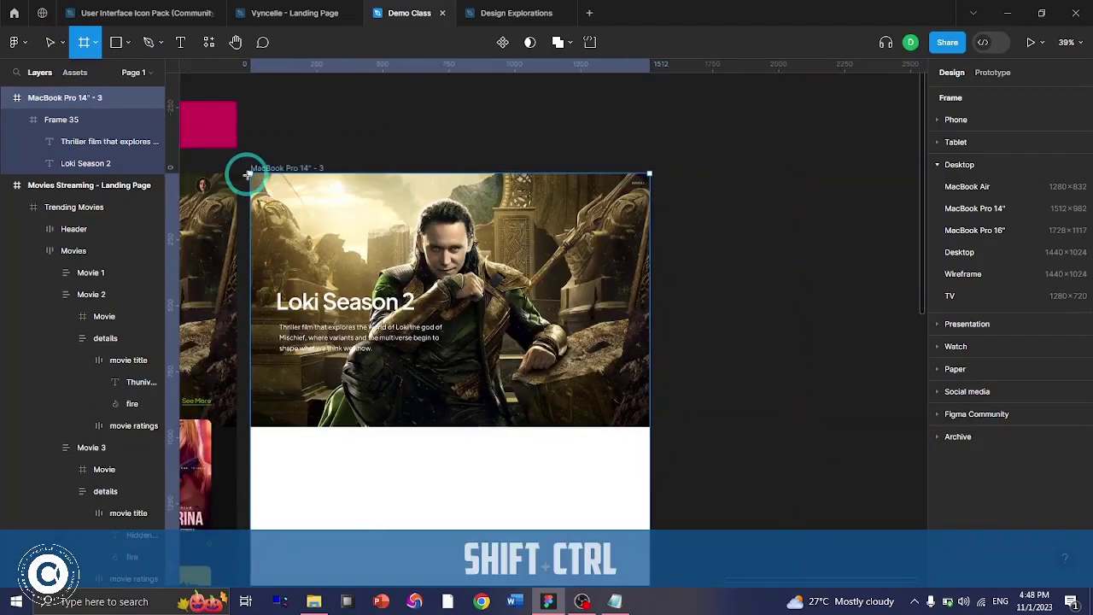
pyautogui.moveTo(247, 175); pyautogui.dragTo(650, 198)
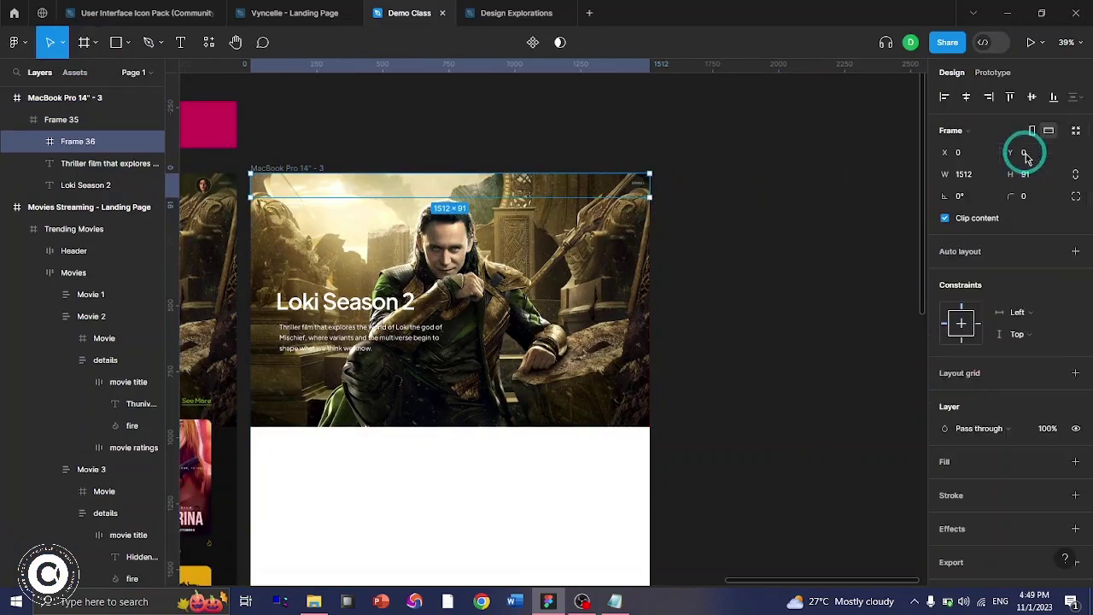
pyautogui.click(1034, 174)
pyautogui.write('90')
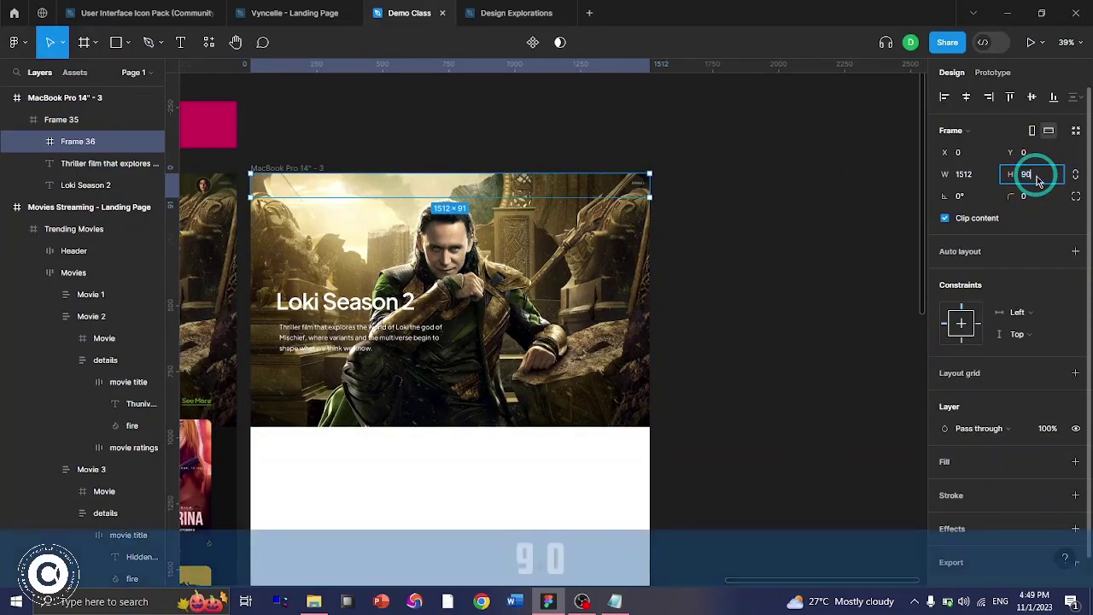
# - Copy the fill colour code 1F2810 from the finished page's navigation bar
pyautogui.hscroll(-4, 593, 244)
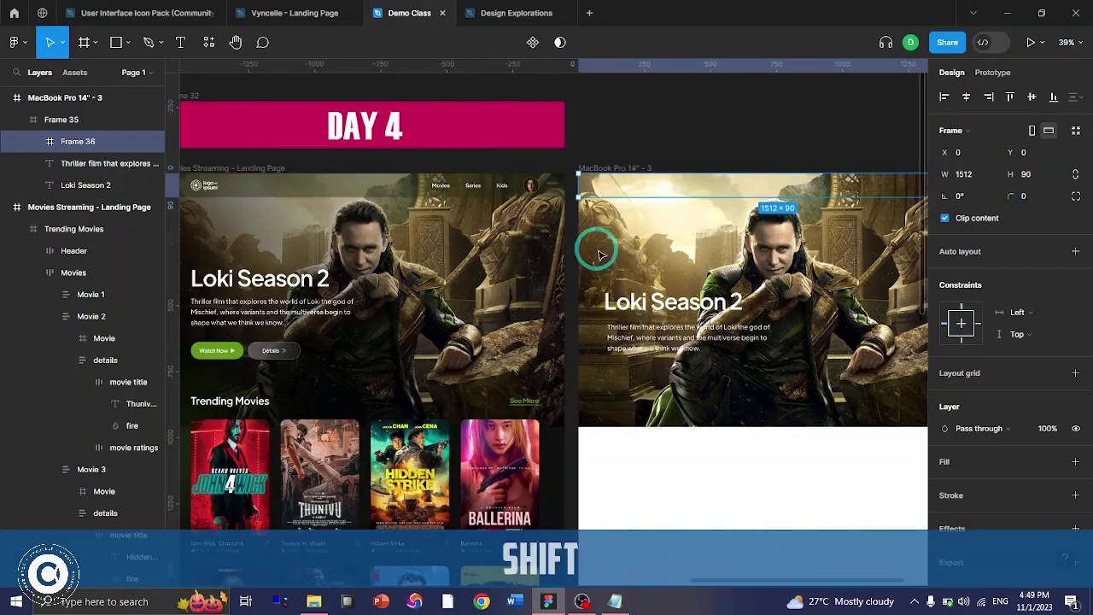
pyautogui.keyDown('ctrl'); pyautogui.click(337, 190); pyautogui.keyUp('ctrl')
pyautogui.hotkey('shift', '2')
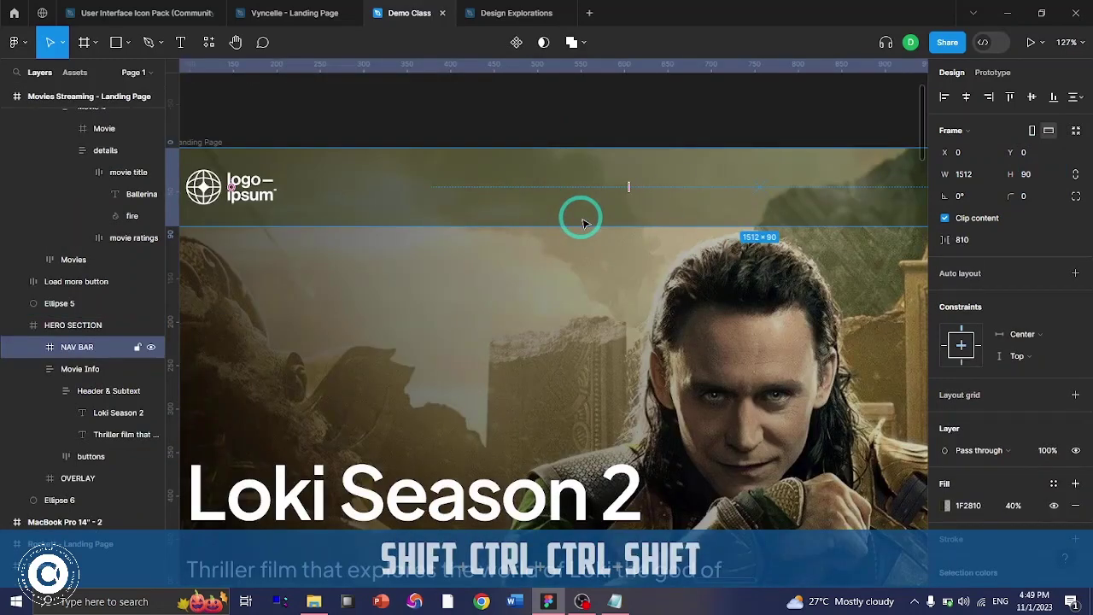
pyautogui.scroll(-3, 1042, 434)
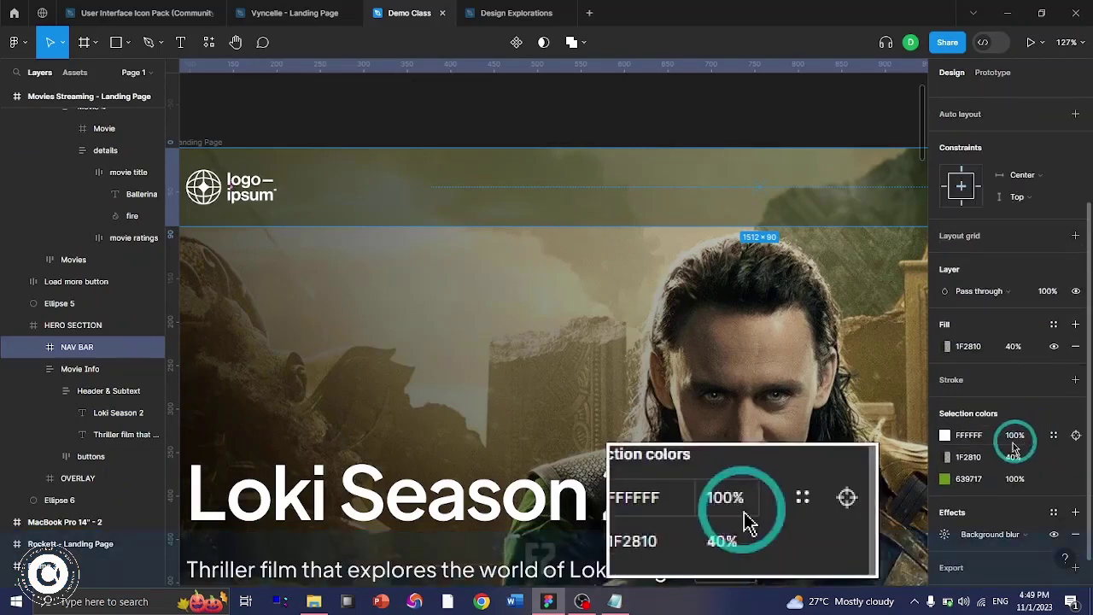
pyautogui.press('F2')
pyautogui.click(969, 348)
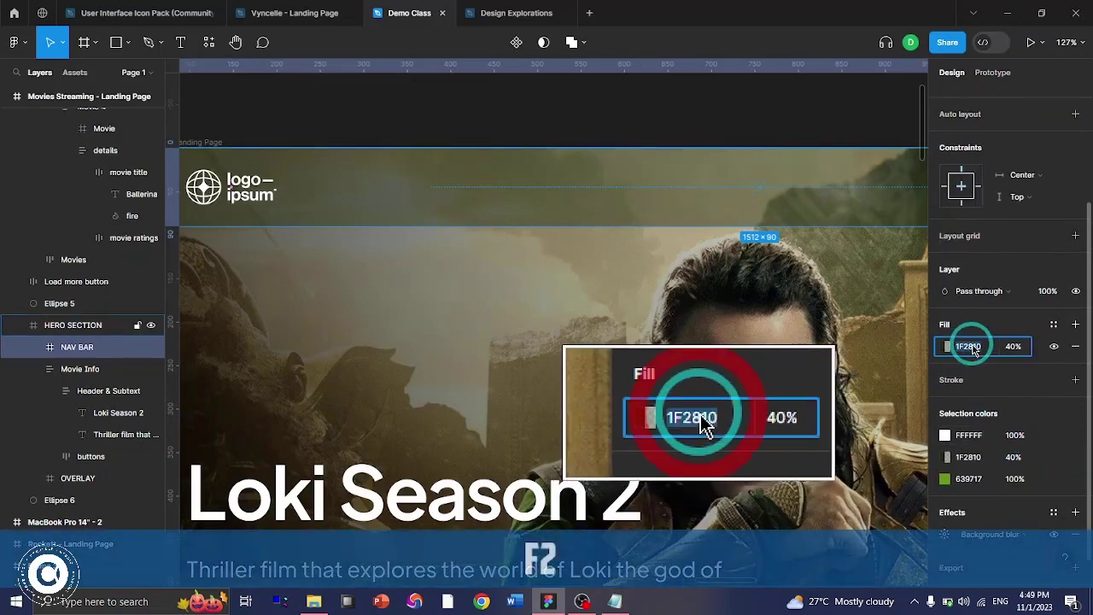
pyautogui.hotkey('ctrl', 'c')
pyautogui.hotkey('ctrl', 'c')
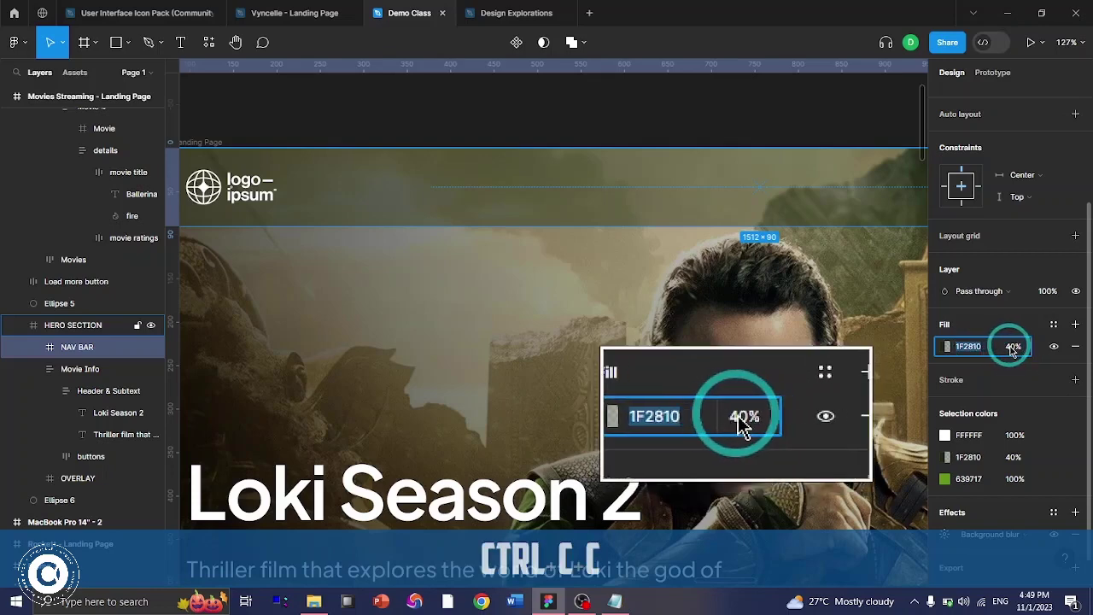
# - Give the new navigation bar frame a 1F2810 fill at 40% opacity
pyautogui.scroll(-5, 658, 227)
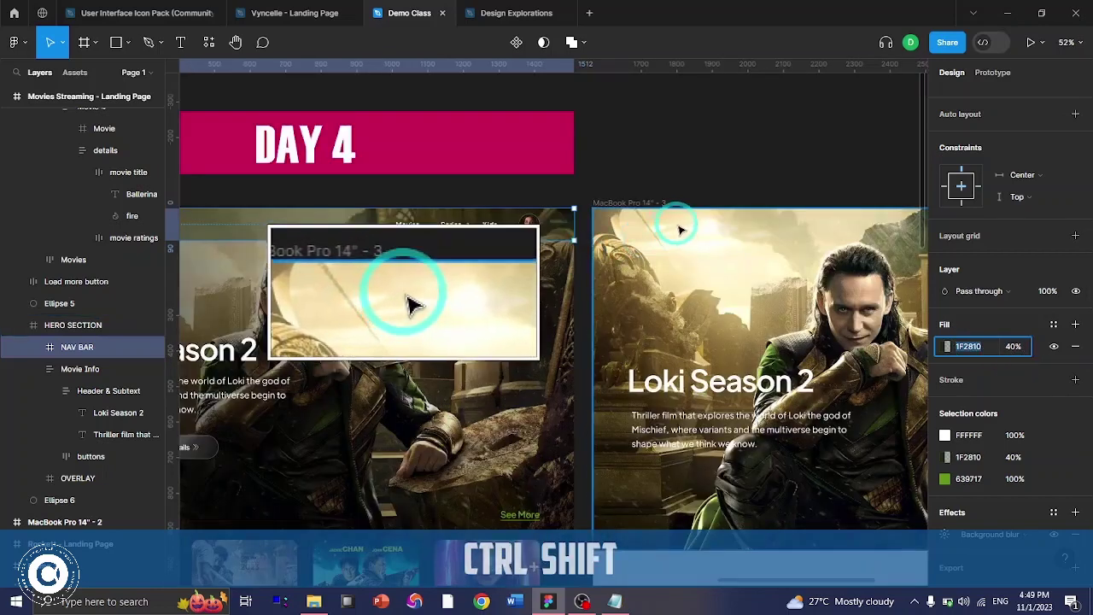
pyautogui.click(636, 206)
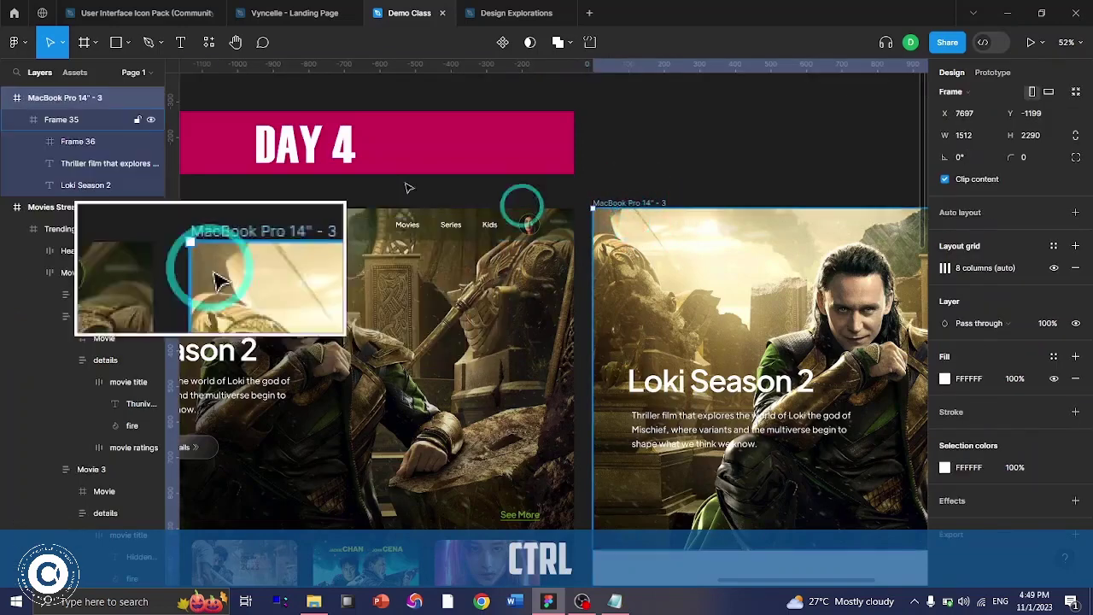
pyautogui.click(88, 144)
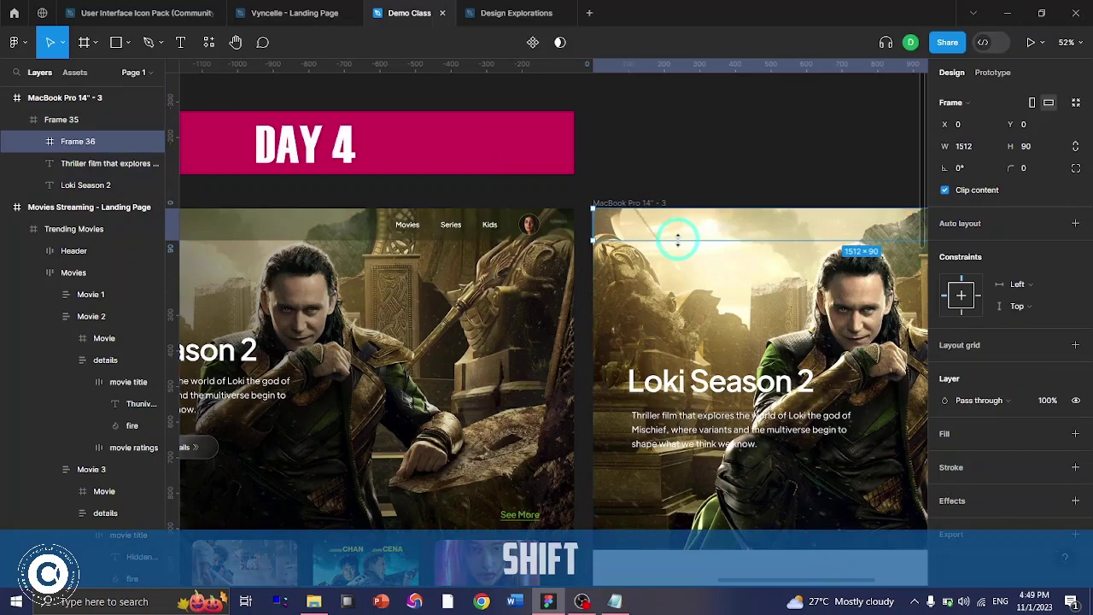
pyautogui.hscroll(3, 677, 240)
pyautogui.click(1075, 433)
pyautogui.click(968, 455)
pyautogui.hotkey('ctrl', 'v')
pyautogui.press('Return')
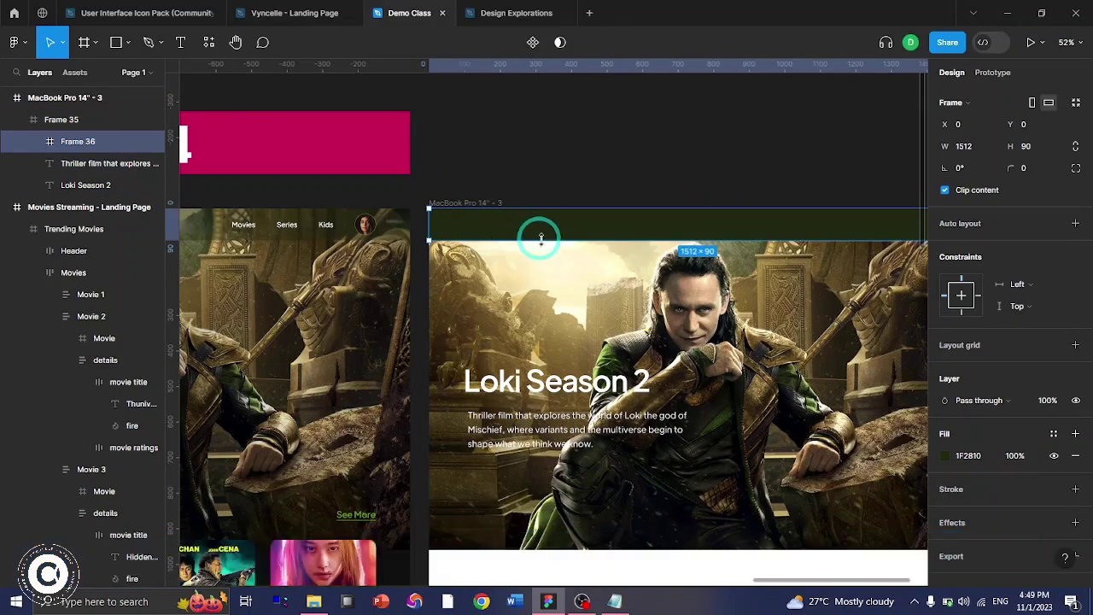
pyautogui.click(1015, 456)
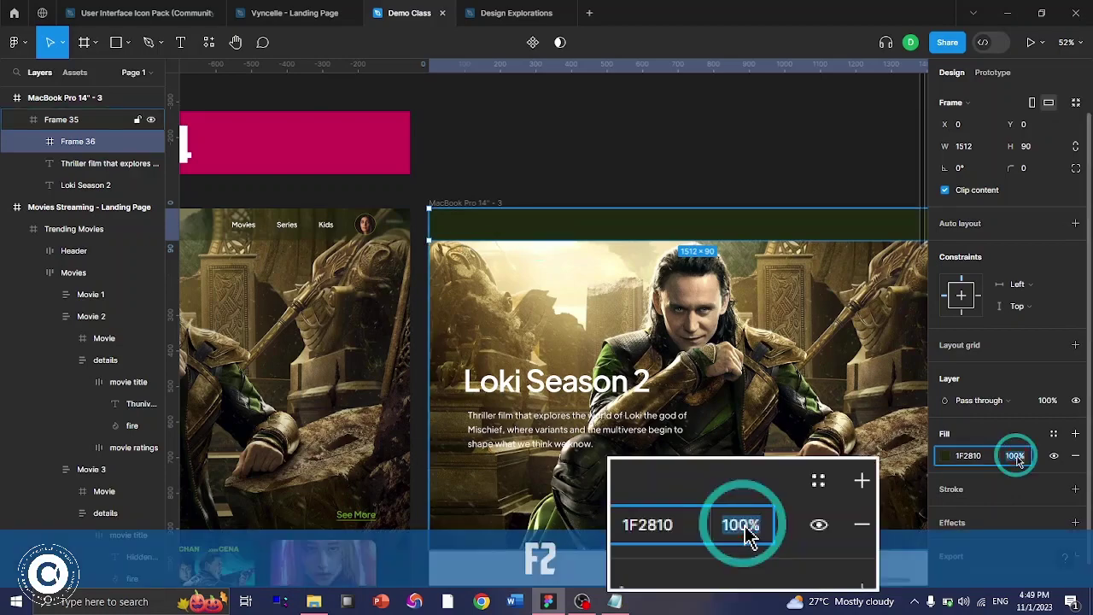
pyautogui.write('40')
pyautogui.press('Return')
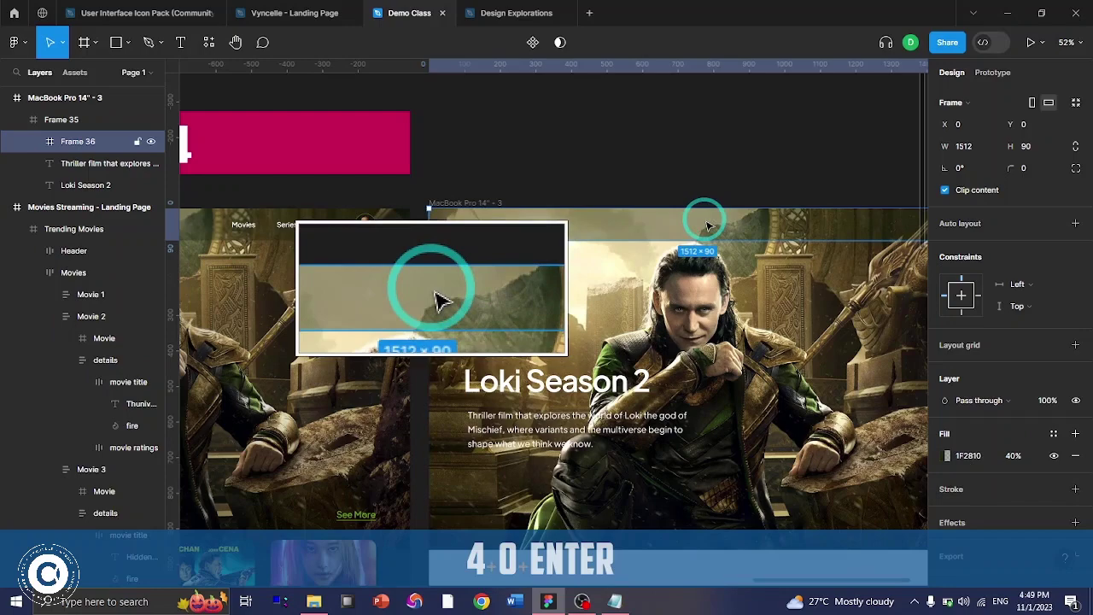
# - Draw a 60 by 60 circle for the profile image near the new navigation bar's right end and centre it vertically in the bar
pyautogui.hscroll(3, 674, 240)
pyautogui.hscroll(-5, 649, 260)
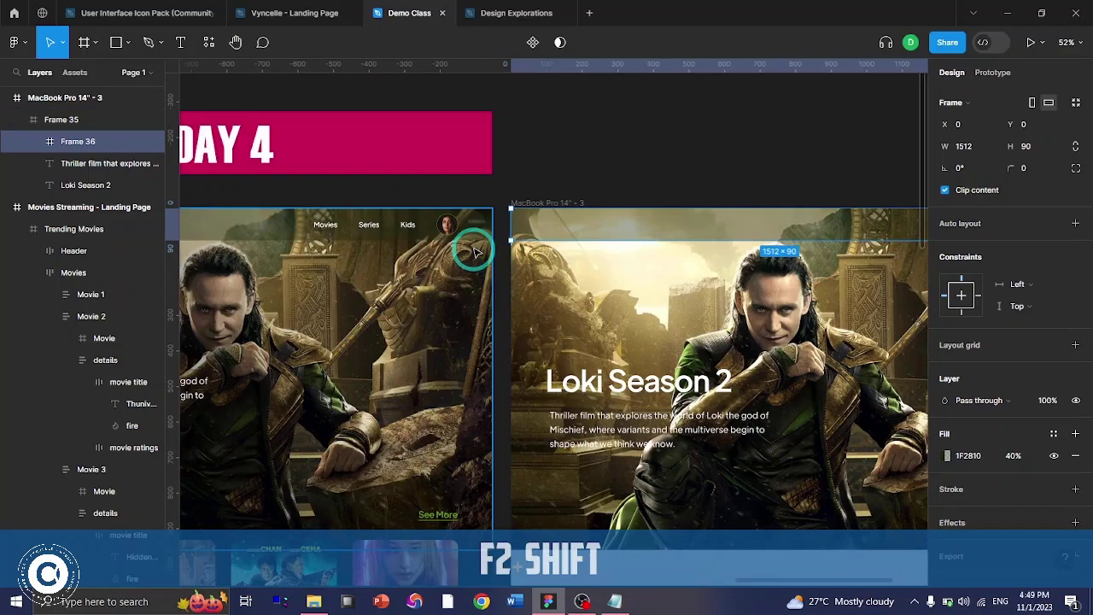
pyautogui.click(448, 225)
pyautogui.hscroll(6, 618, 254)
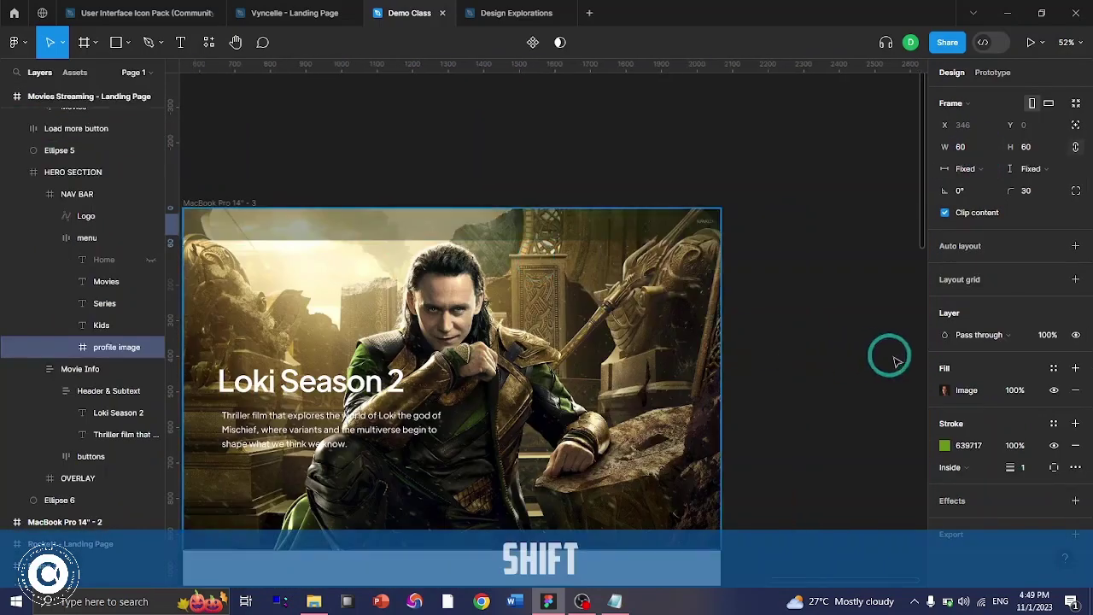
pyautogui.keyDown('ctrl'); pyautogui.click(632, 237); pyautogui.keyUp('ctrl')
pyautogui.click(125, 43)
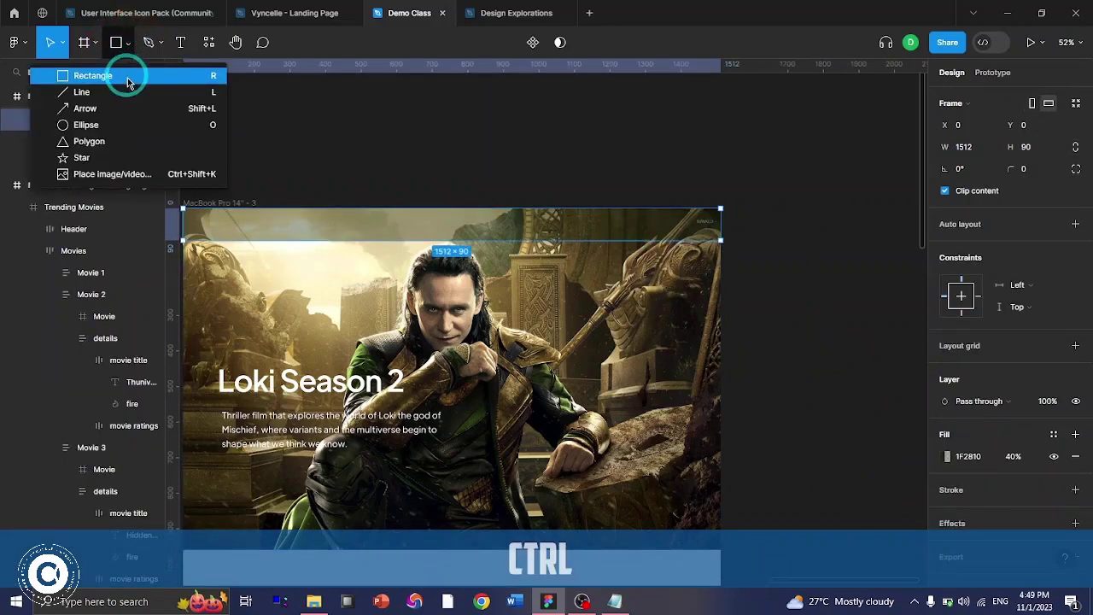
pyautogui.click(85, 124)
pyautogui.moveTo(672, 225); pyautogui.dragTo(682, 236)
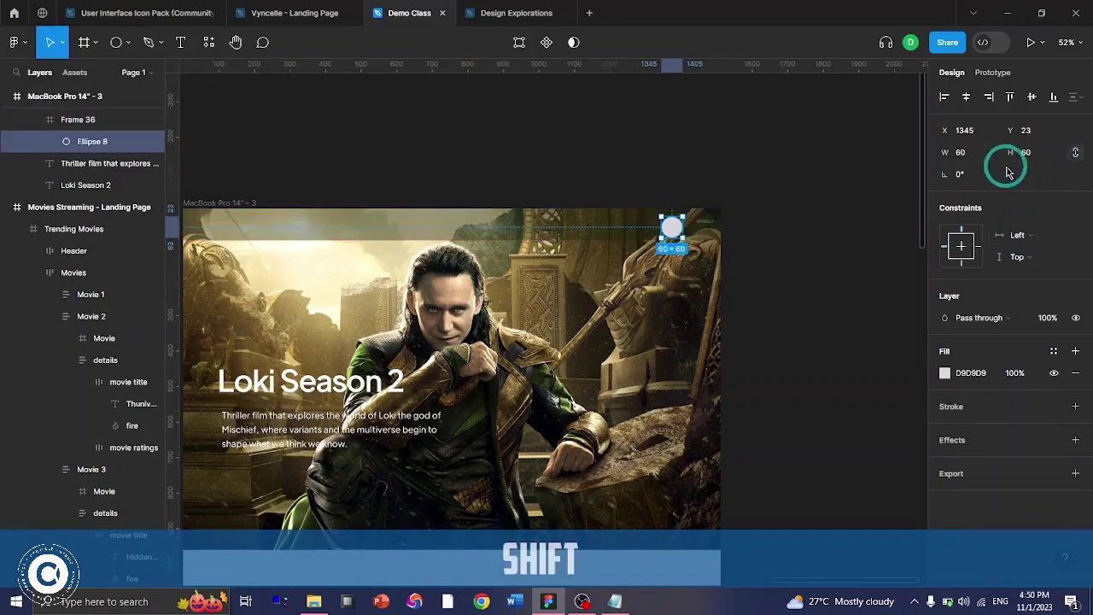
pyautogui.click(1031, 96)
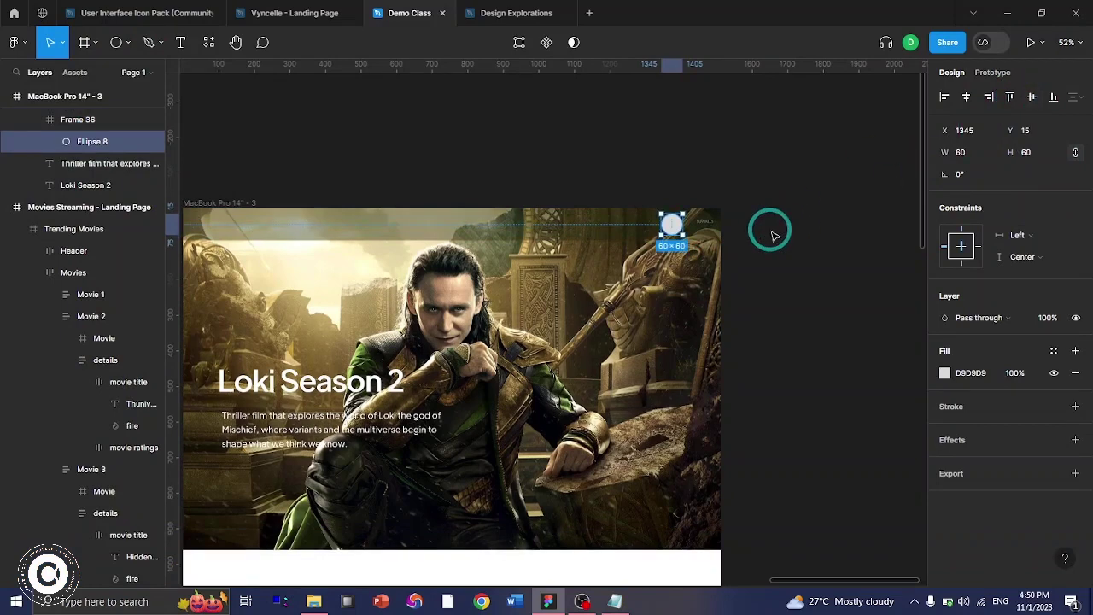
# - Nudge the profile circle to X 1355 so it lines up with the outer edge of the layout grid's last column
pyautogui.press('Right')
pyautogui.press('Right')
pyautogui.press('Right')
pyautogui.press('Right')
pyautogui.press('Right')
pyautogui.press('Right')
pyautogui.press('Right')
pyautogui.press('Right')
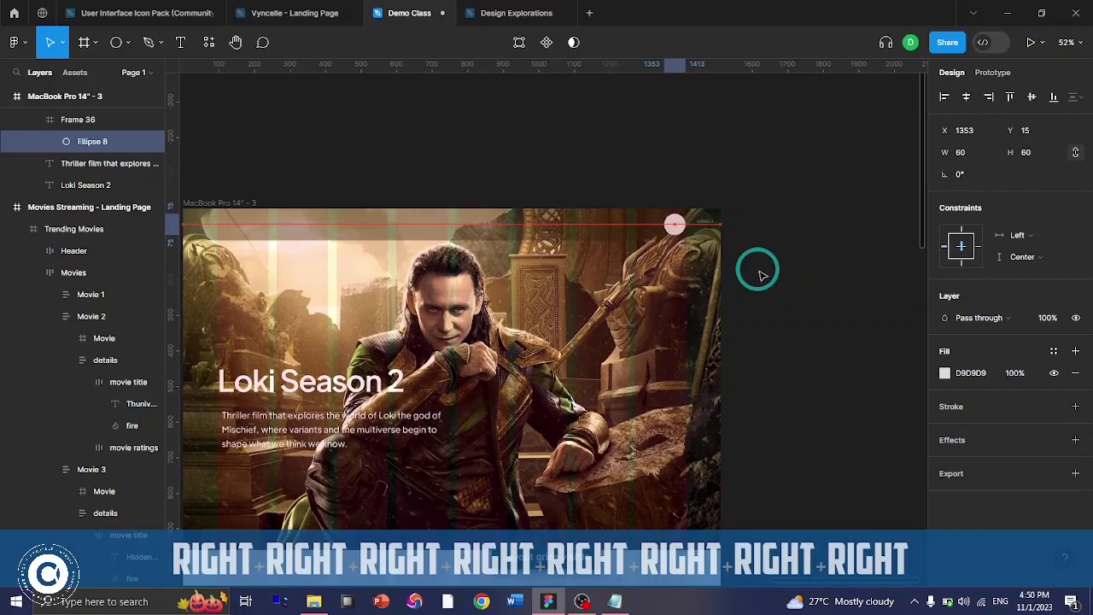
pyautogui.press('Right')
pyautogui.press('Right')
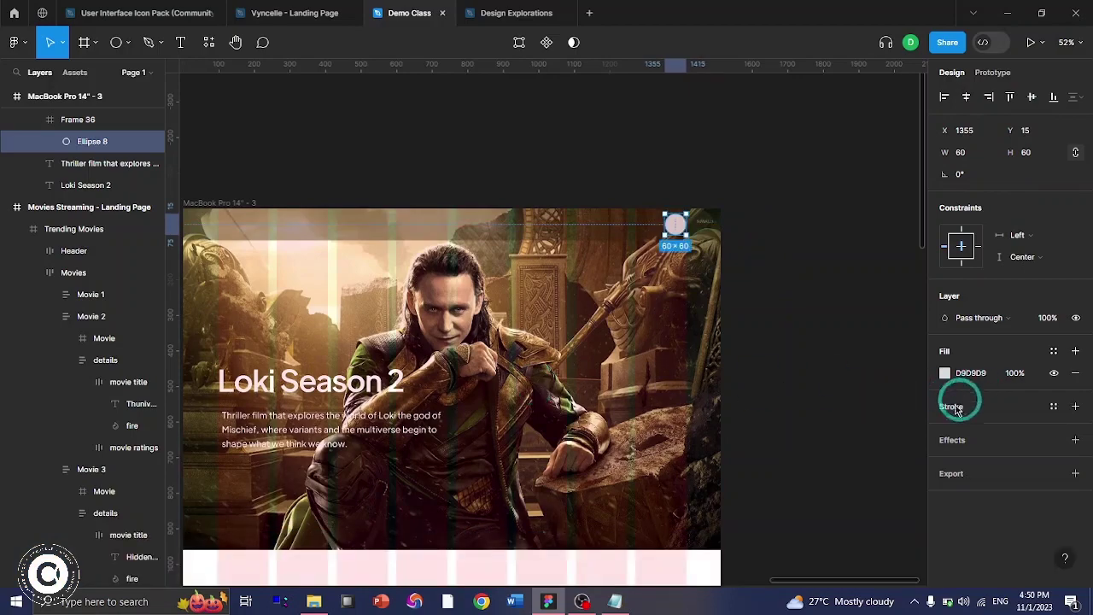
# - Copy the stroke colour code 639717 from the finished page's profile image
pyautogui.hscroll(-10, 482, 316)
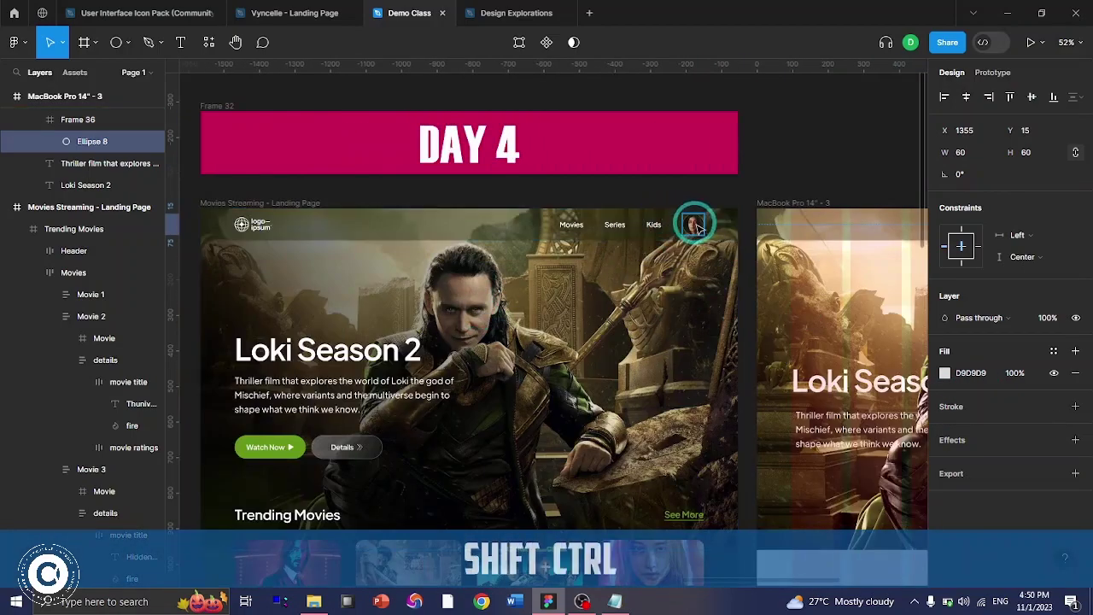
pyautogui.keyDown('ctrl'); pyautogui.click(696, 224); pyautogui.keyUp('ctrl')
pyautogui.scroll(8, 696, 223)
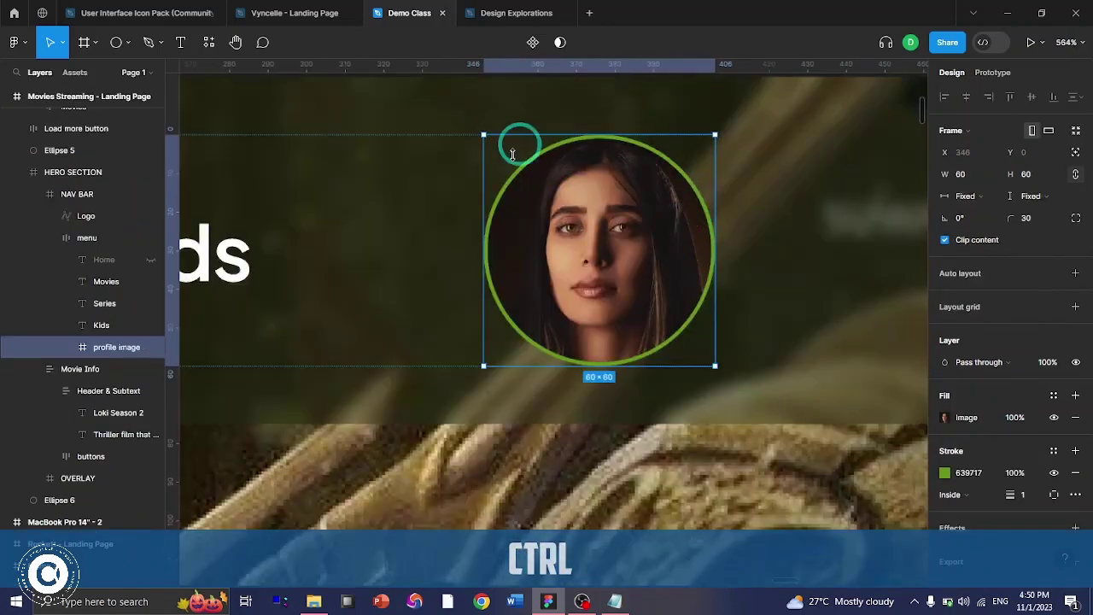
pyautogui.scroll(-1, 1004, 444)
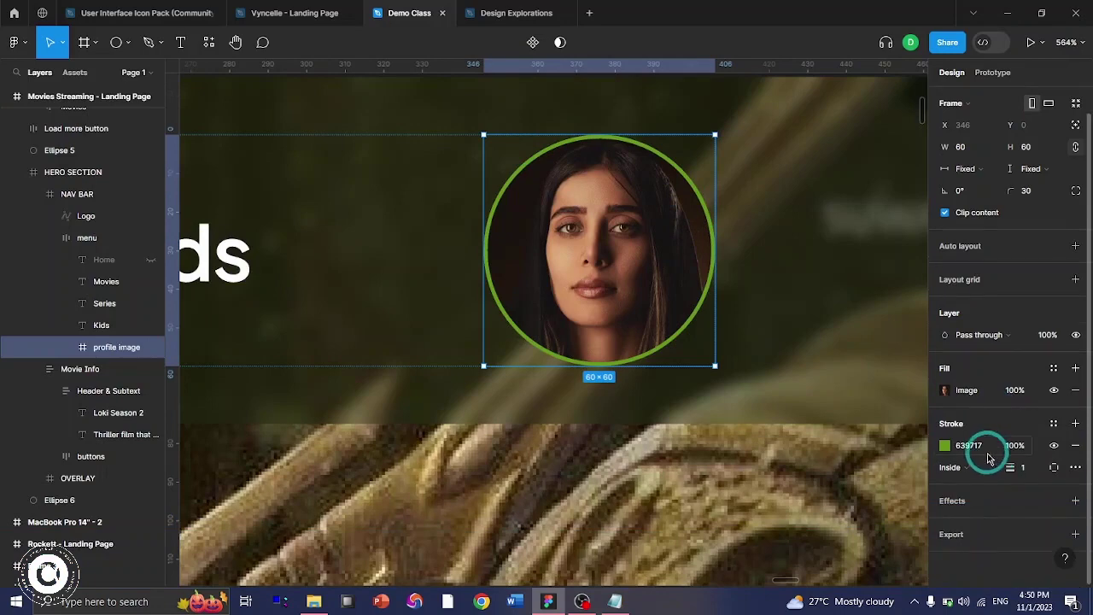
pyautogui.click(978, 446)
pyautogui.hotkey('ctrl', 'c')
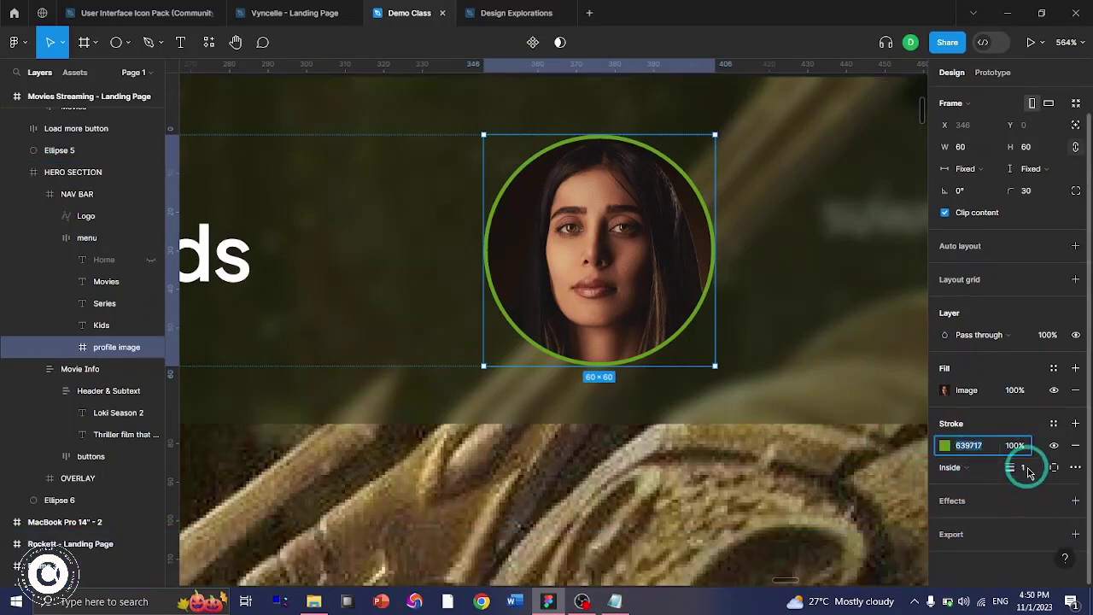
pyautogui.press('F2')
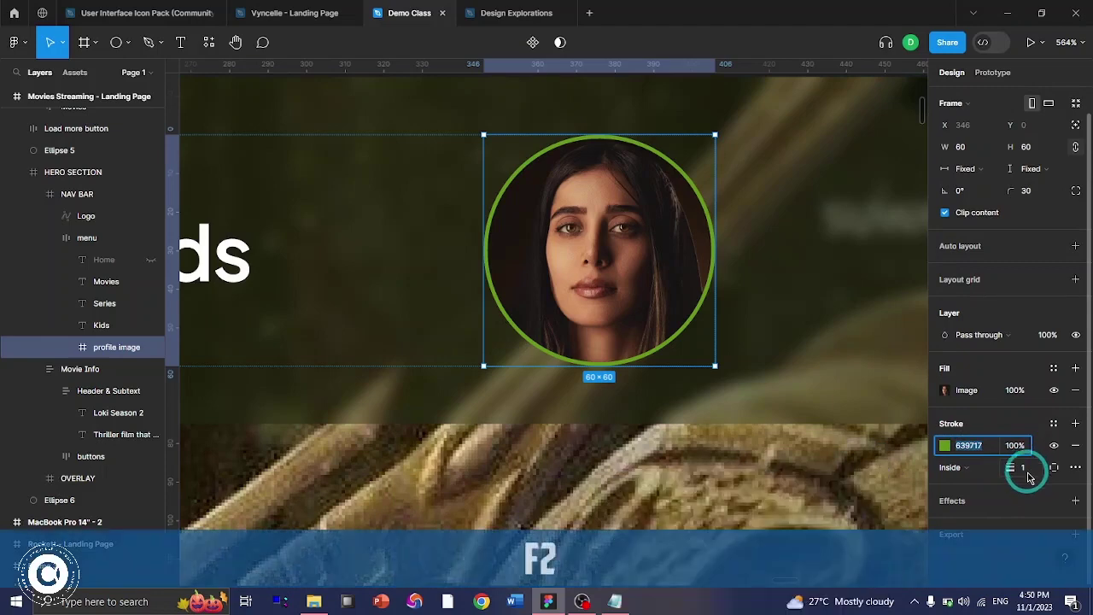
# - Give the new profile circle a 1 px inside stroke in colour 639717
pyautogui.scroll(-10, 688, 366)
pyautogui.hscroll(5, 688, 366)
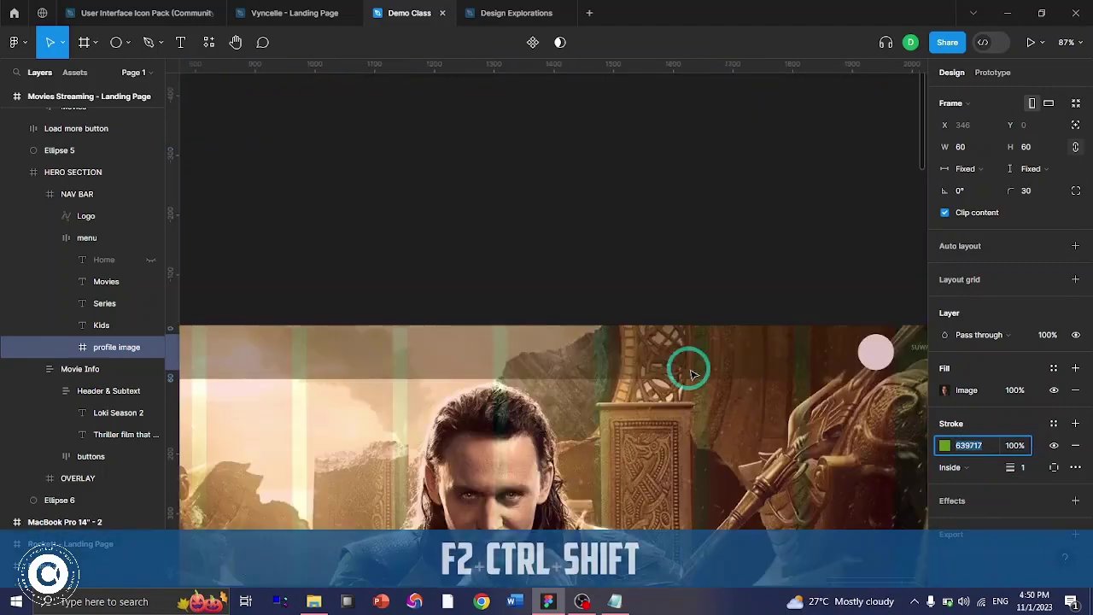
pyautogui.keyDown('ctrl'); pyautogui.click(716, 349); pyautogui.keyUp('ctrl')
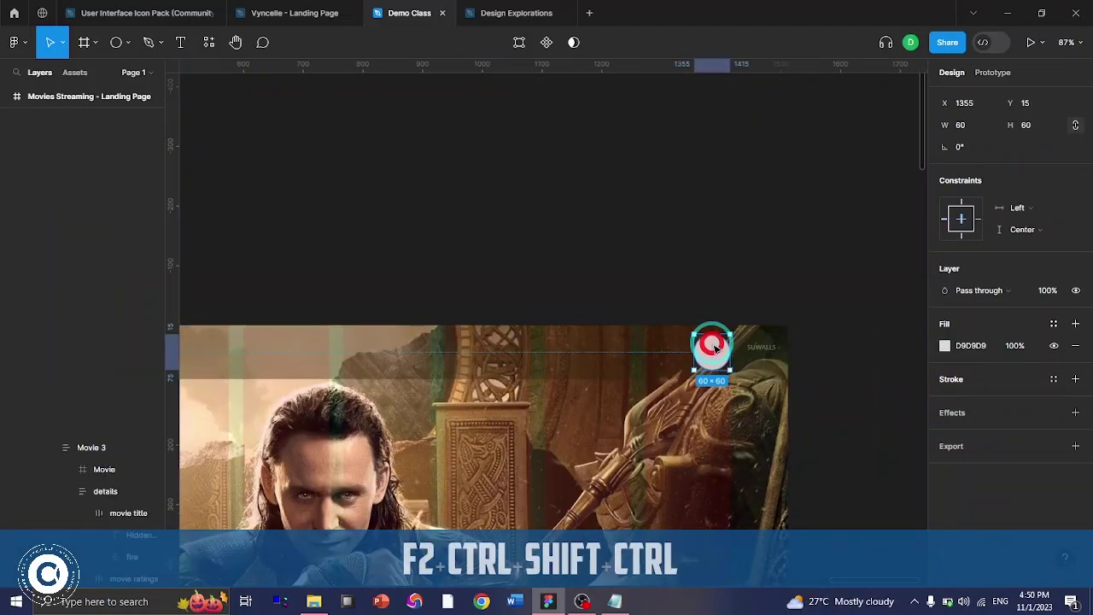
pyautogui.click(1075, 379)
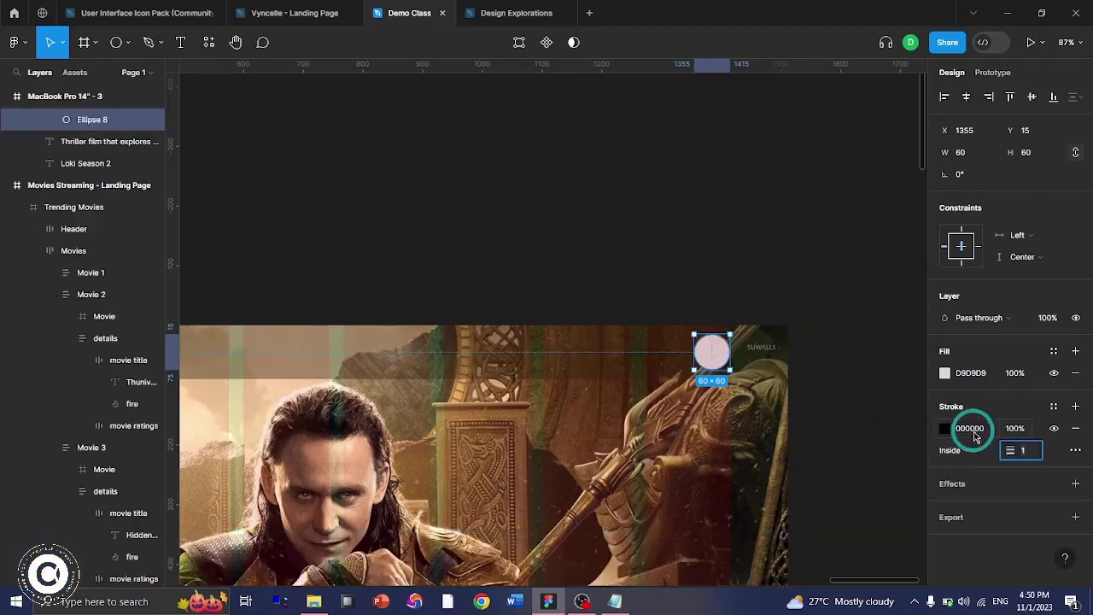
pyautogui.click(970, 428)
pyautogui.hotkey('ctrl', 'v')
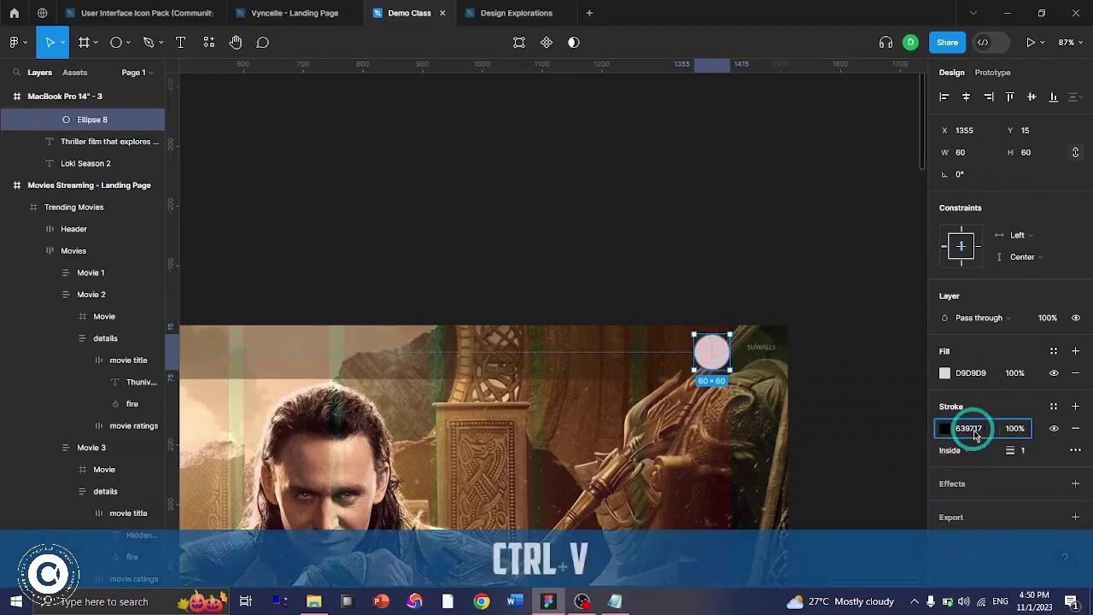
pyautogui.press('Return')
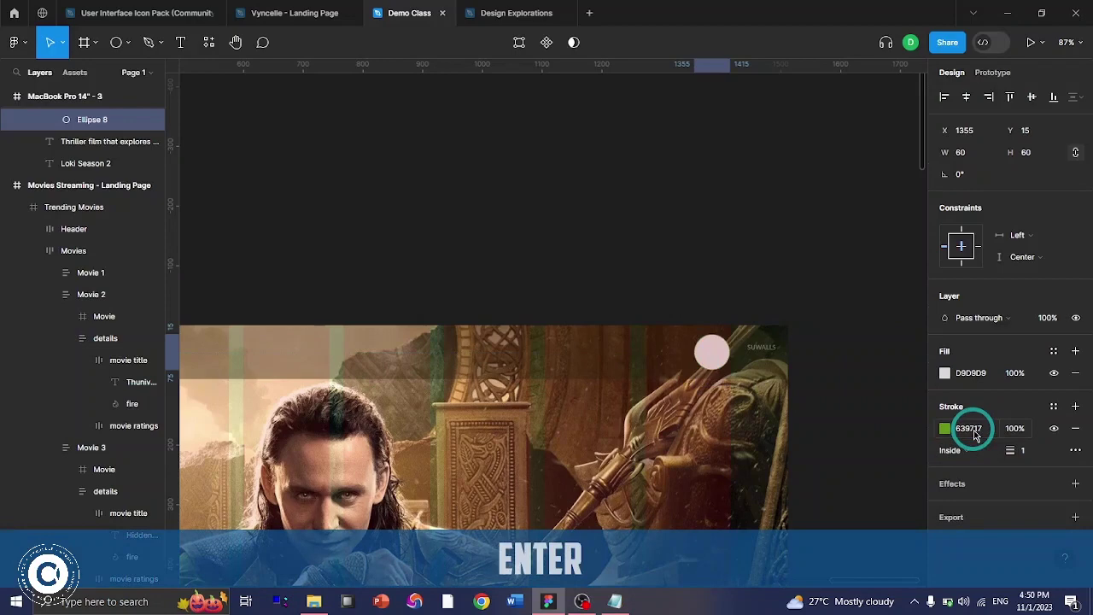
# - Fill the profile circle with the woman's portrait photo from the DAY FOUR Resources folder
pyautogui.click(944, 372)
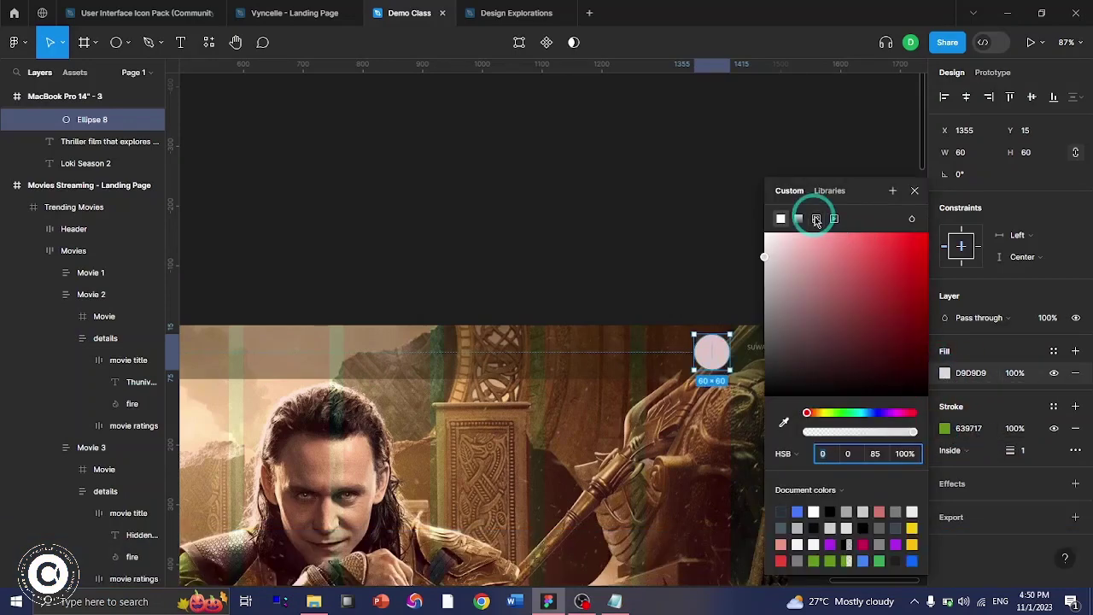
pyautogui.click(815, 218)
pyautogui.click(846, 317)
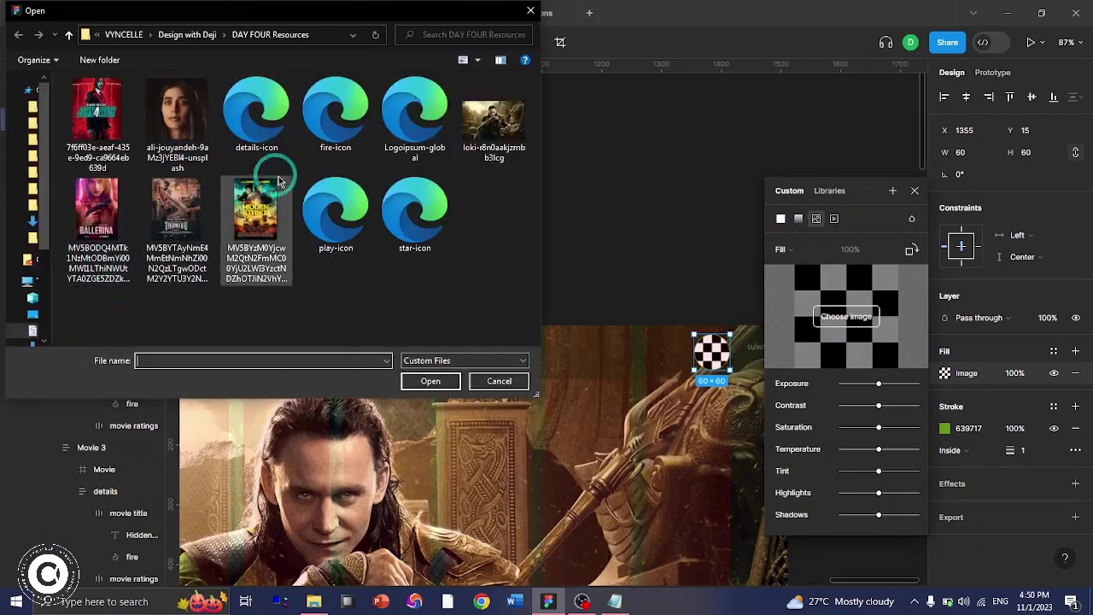
pyautogui.click(184, 131)
pyautogui.click(431, 381)
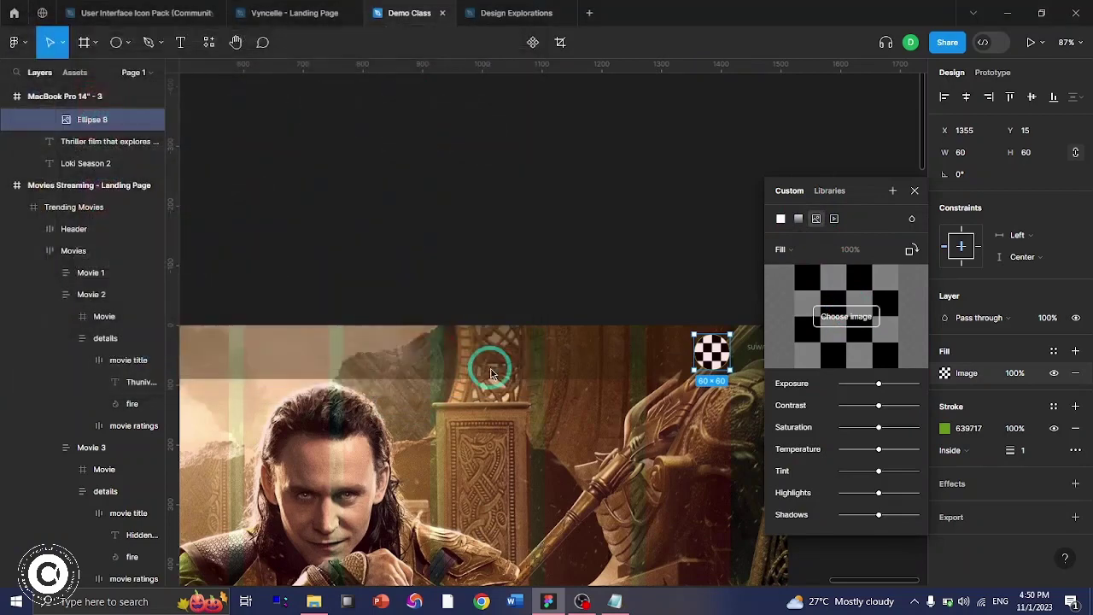
pyautogui.press('Escape')
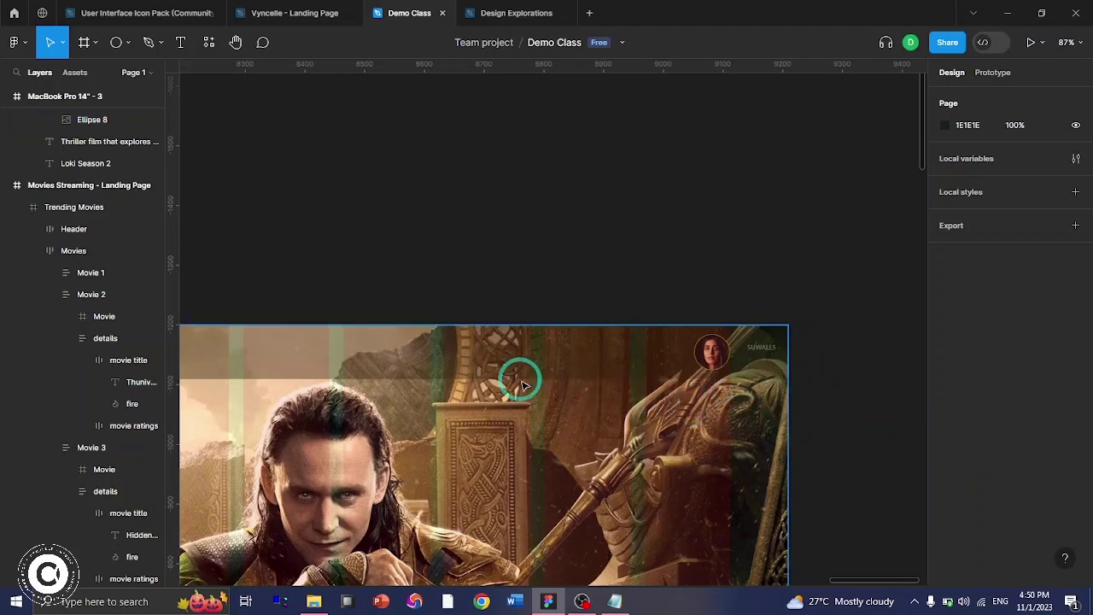
# - Inspect the dimensions of the logo in the finished page's navigation bar
pyautogui.scroll(-5, 524, 385)
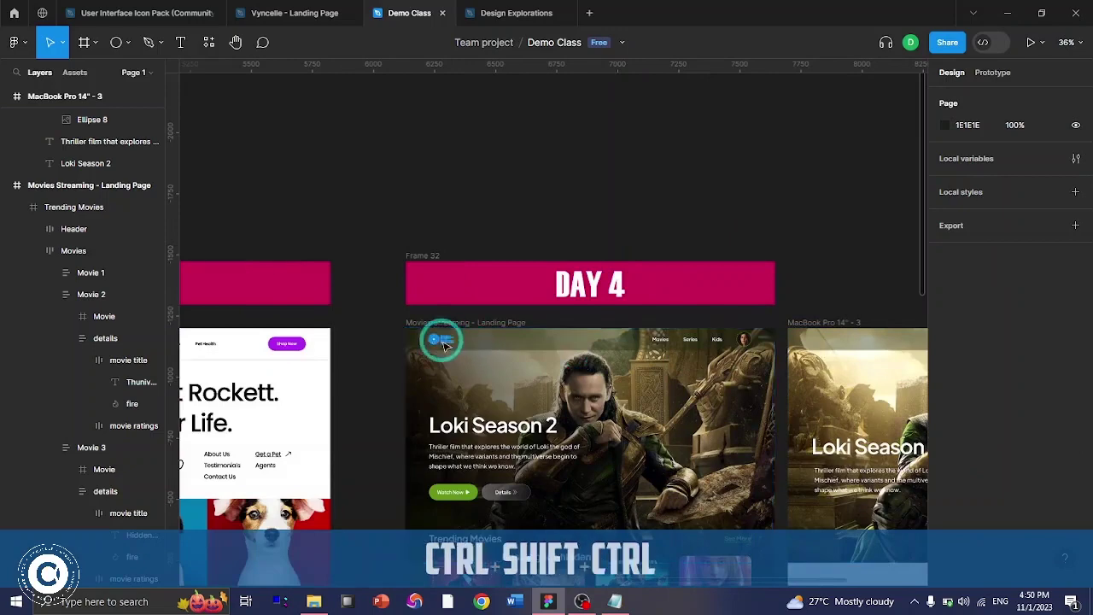
pyautogui.scroll(10, 439, 342)
pyautogui.click(393, 336)
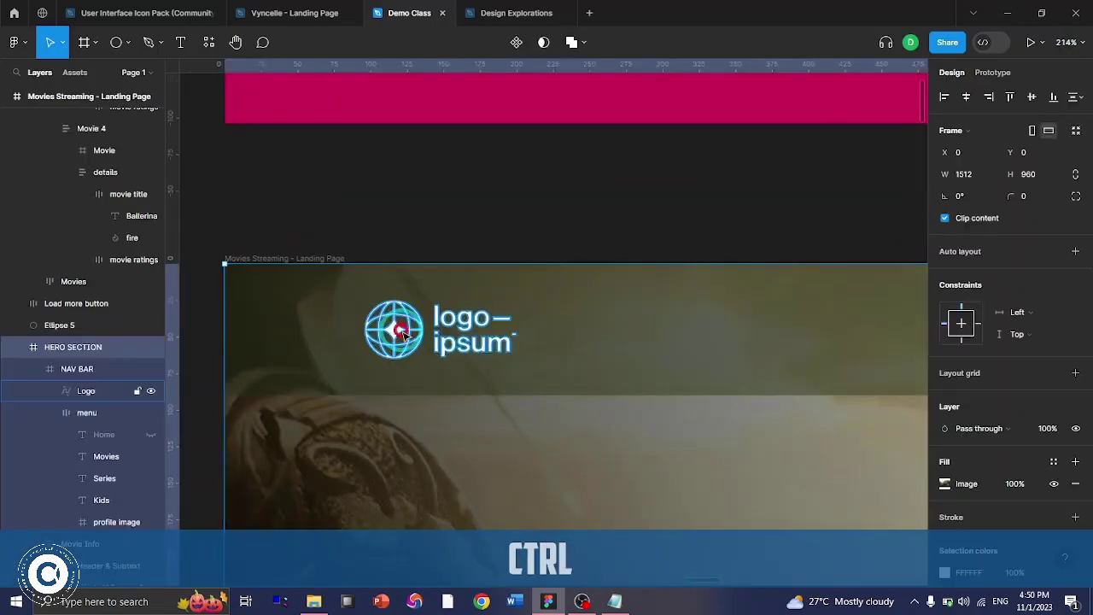
pyautogui.keyDown('ctrl'); pyautogui.click(393, 336); pyautogui.keyUp('ctrl')
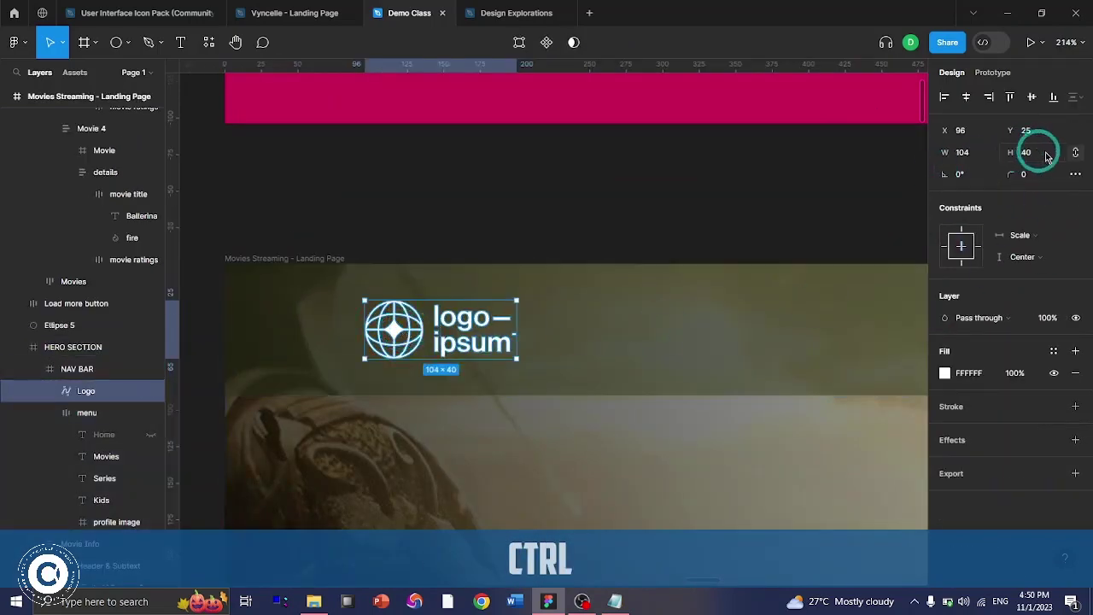
pyautogui.press('F2')
pyautogui.press('F2')
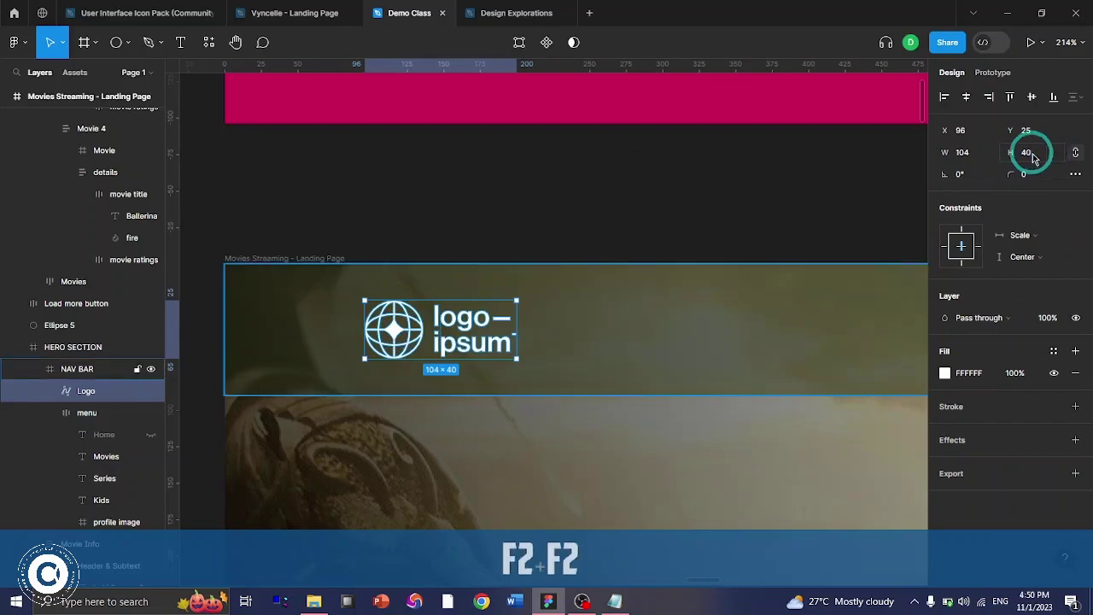
# - Import the Logoipsum-global file from the DAY FOUR Resources folder into the new navigation bar frame, near its start and vertically centred
pyautogui.scroll(-6, 530, 329)
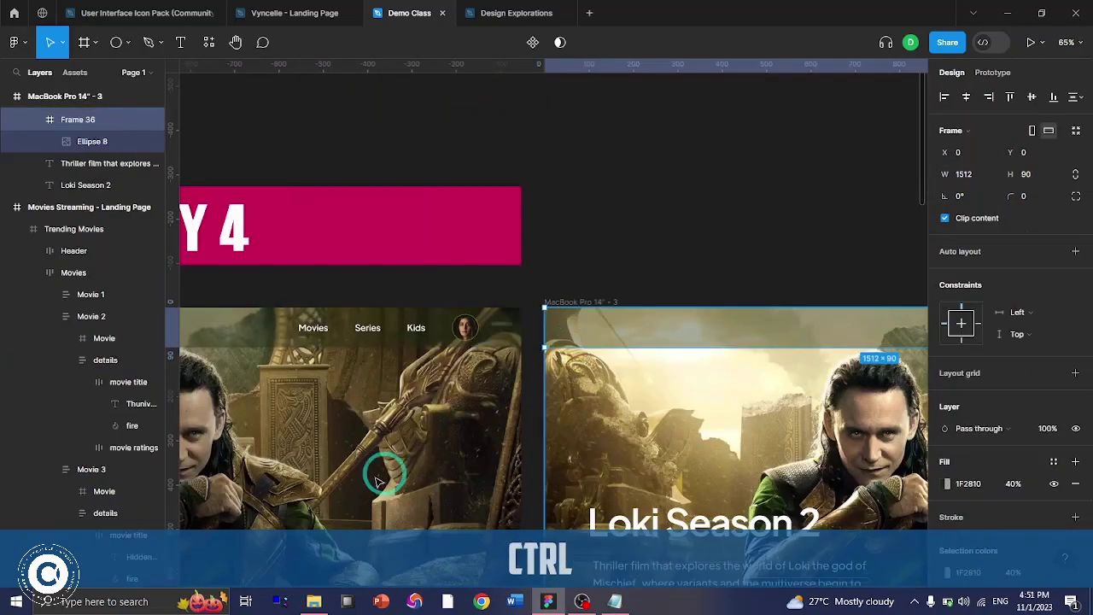
pyautogui.click(316, 603)
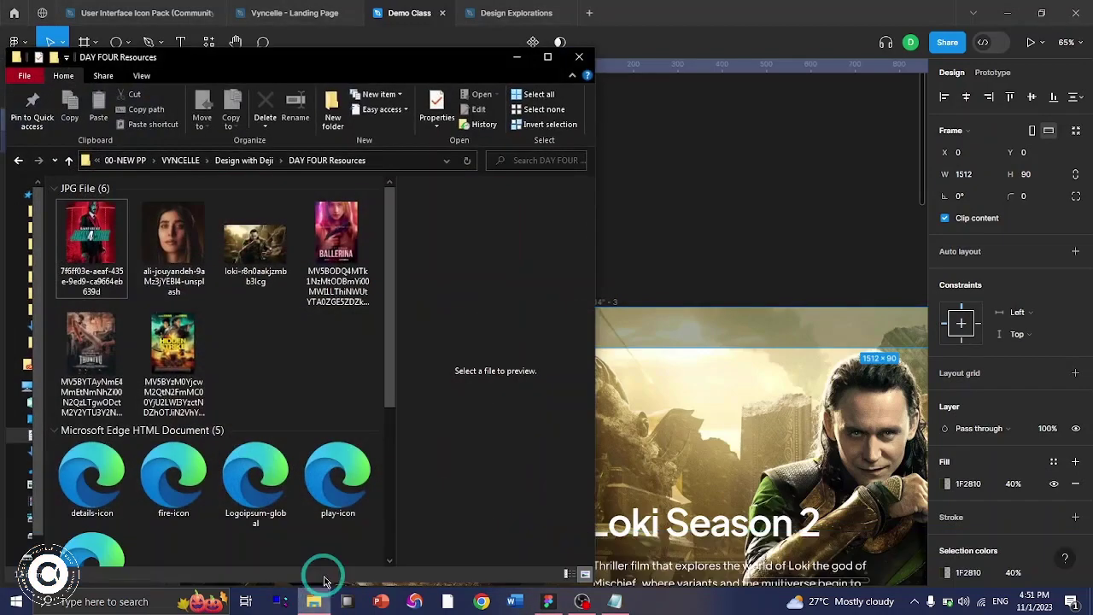
pyautogui.scroll(-2, 186, 429)
pyautogui.click(251, 316)
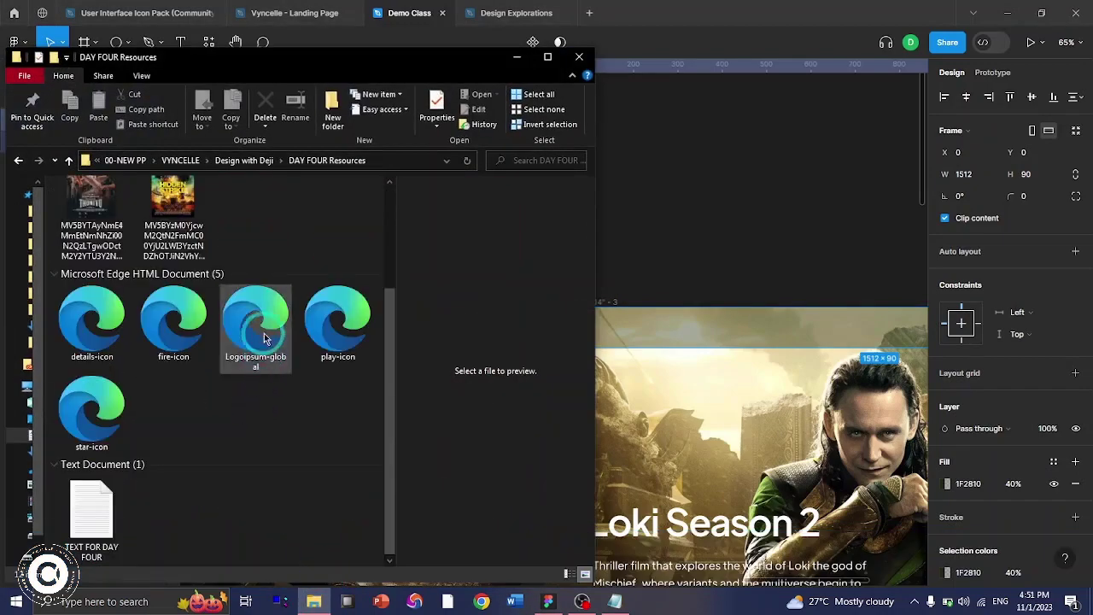
pyautogui.moveTo(252, 316); pyautogui.dragTo(297, 335)
pyautogui.moveTo(778, 348); pyautogui.dragTo(690, 338)
pyautogui.moveTo(689, 335); pyautogui.dragTo(646, 332)
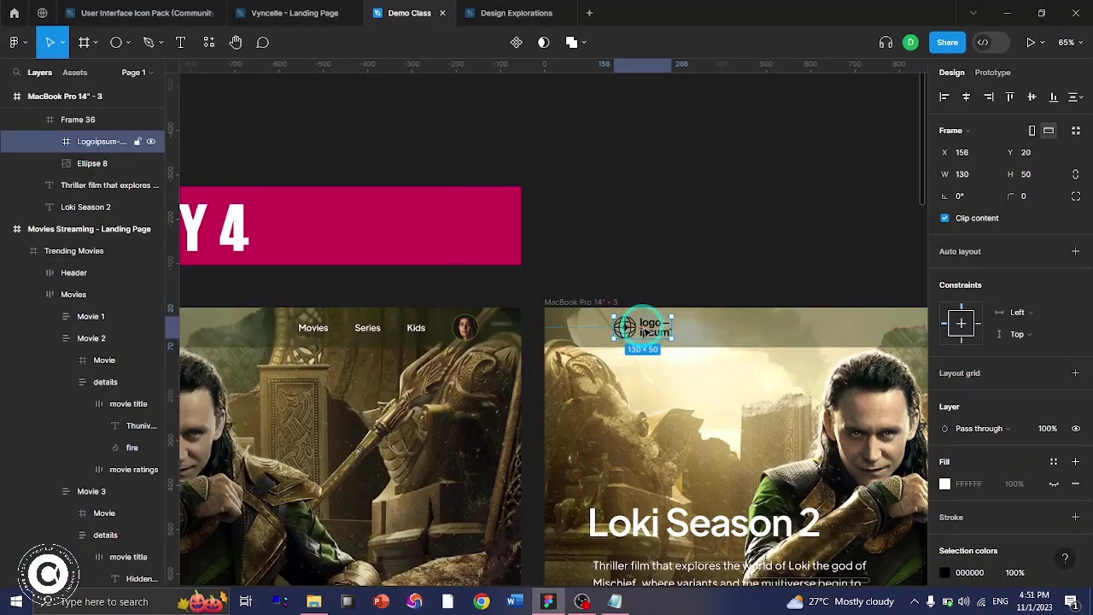
# - Show the layout grids and move the imported logo to X 99, at the start of the first grid column
pyautogui.hotkey('shift', 'g')
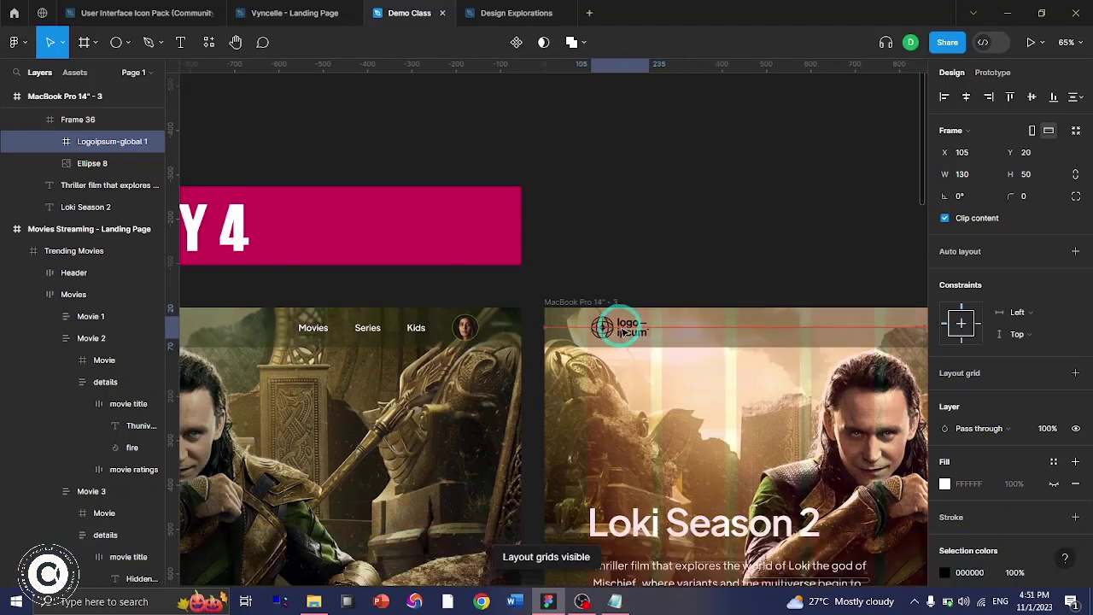
pyautogui.moveTo(646, 331); pyautogui.dragTo(621, 332)
pyautogui.press('Right')
pyautogui.press('Right')
pyautogui.press('Right')
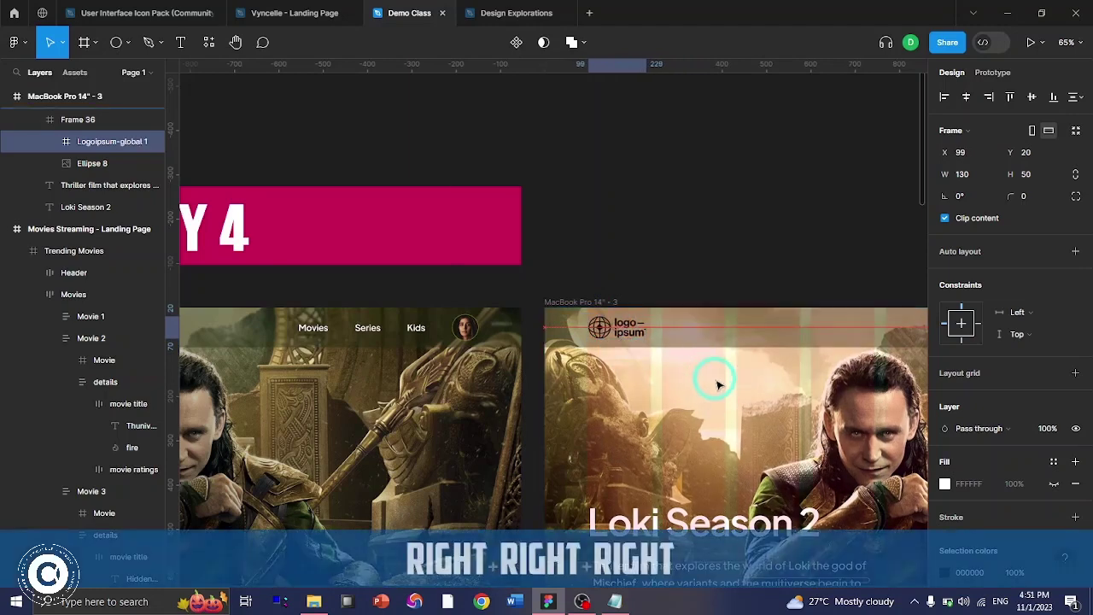
# - Recolour the new navigation bar's logo from black to white, FFFFFF, through its selection colour
pyautogui.scroll(-5, 606, 150)
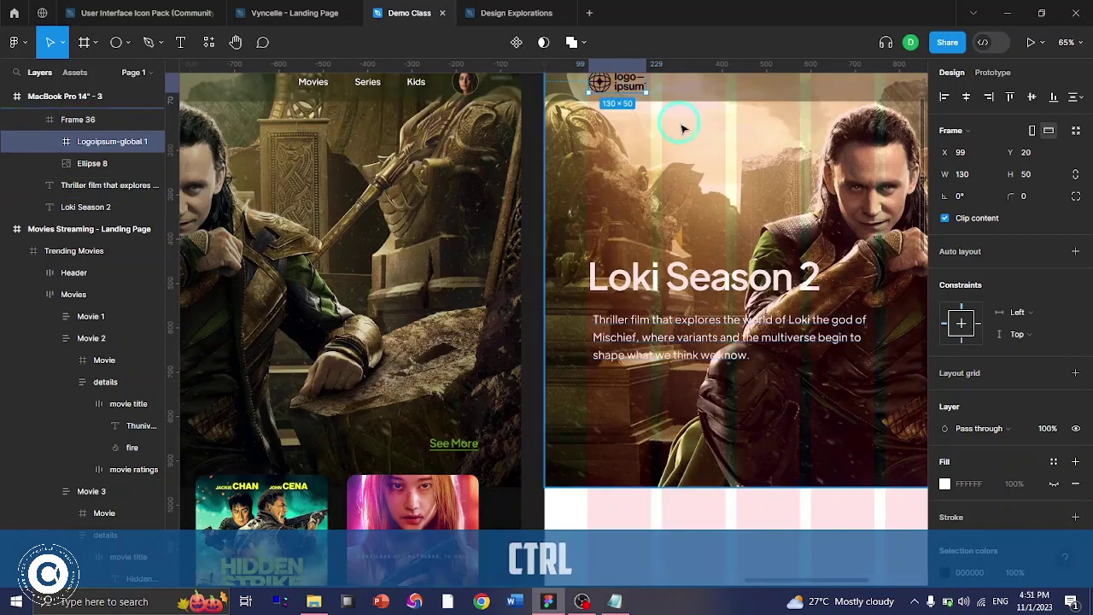
pyautogui.scroll(5, 684, 128)
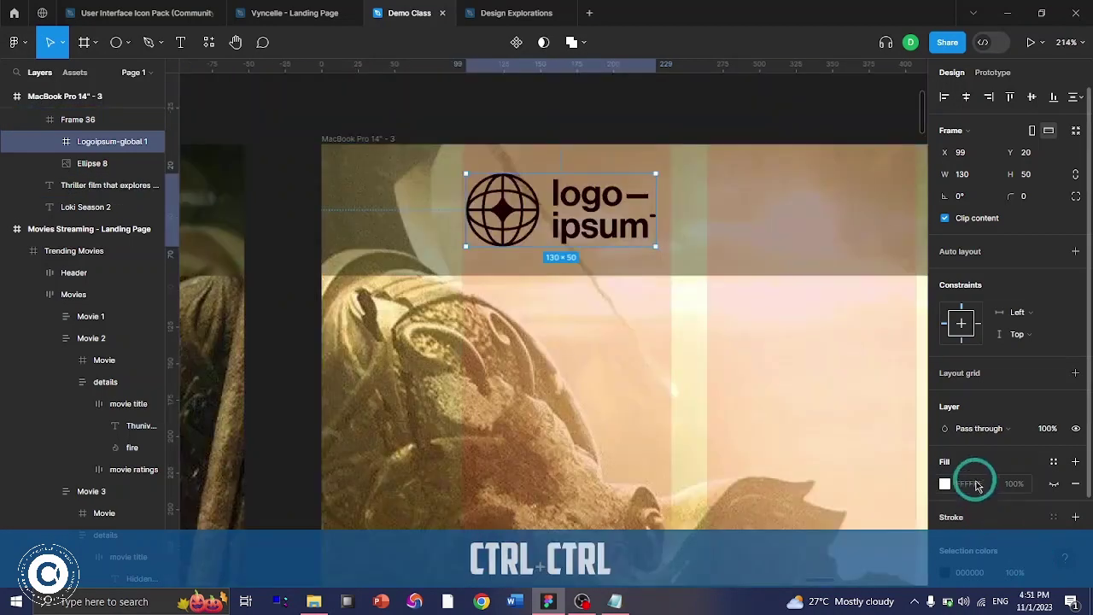
pyautogui.scroll(-2, 974, 479)
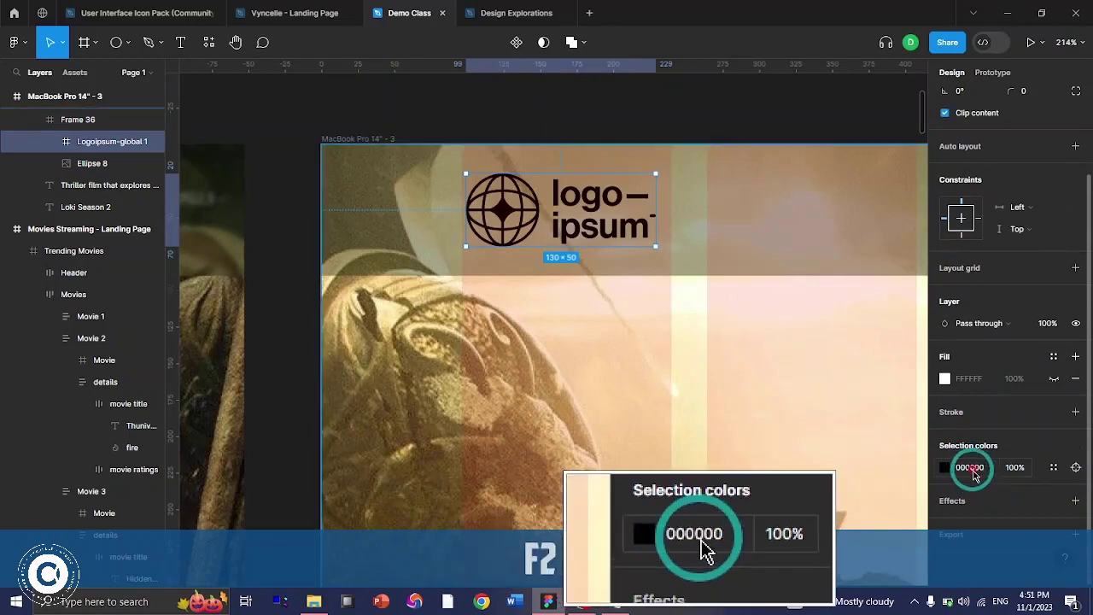
pyautogui.click(957, 468)
pyautogui.click(946, 469)
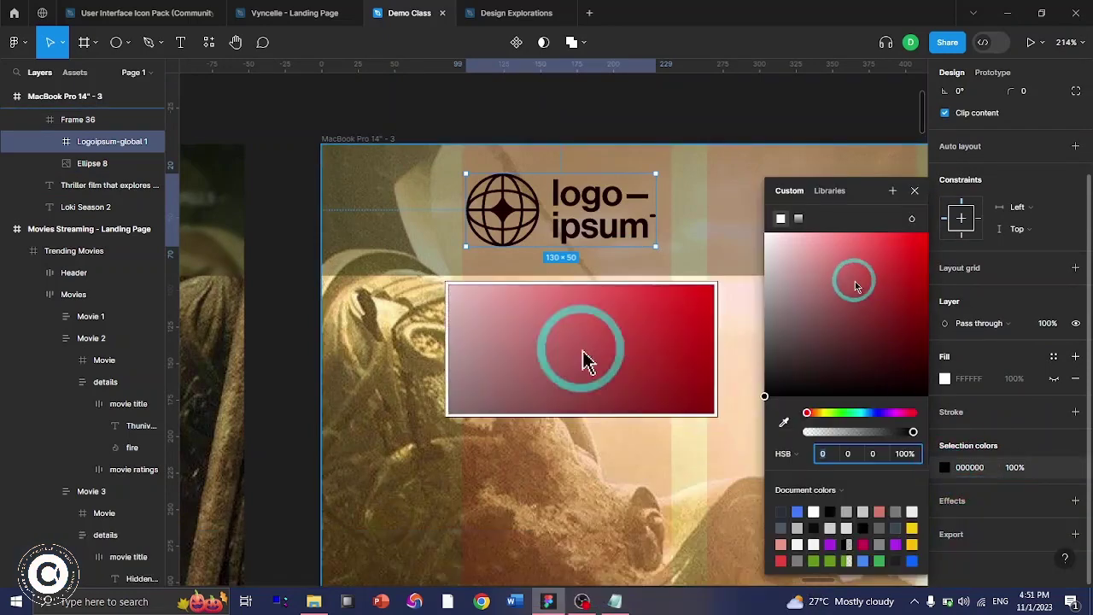
pyautogui.moveTo(851, 275); pyautogui.dragTo(756, 210)
pyautogui.click(915, 191)
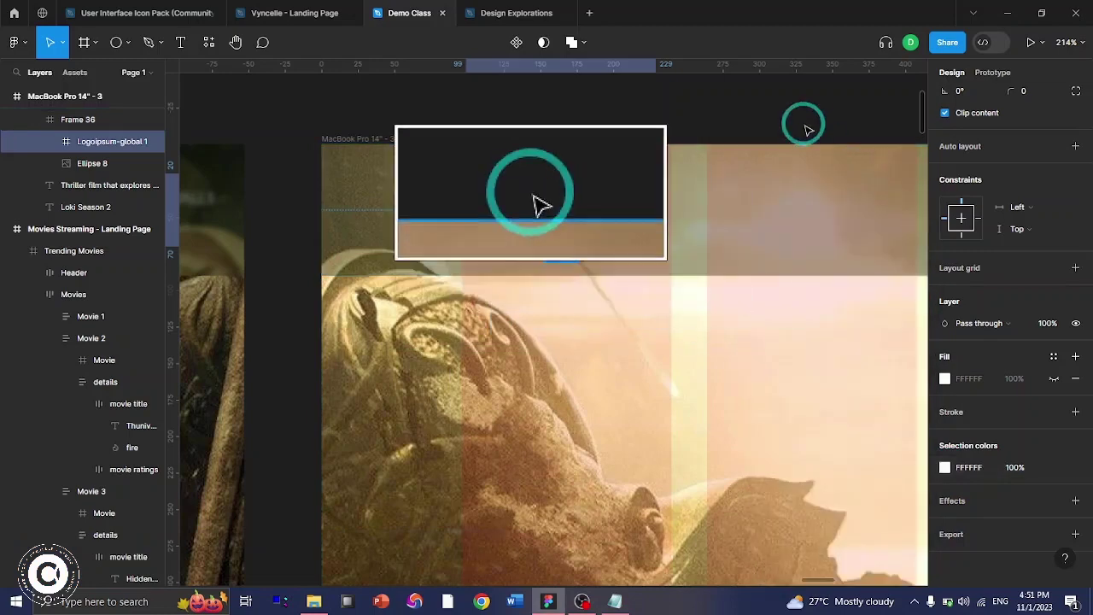
pyautogui.click(787, 354)
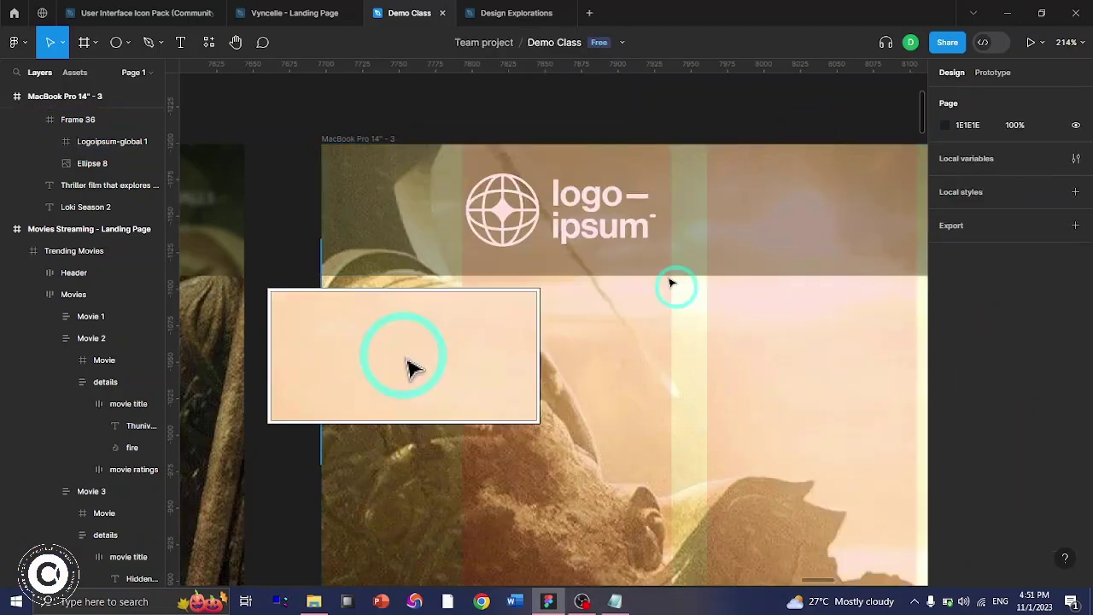
# - Nudge the new navigation bar's logo to X 96, in line with the first grid column, and hide the layout grids
pyautogui.keyDown('ctrl'); pyautogui.click(513, 219); pyautogui.keyUp('ctrl')
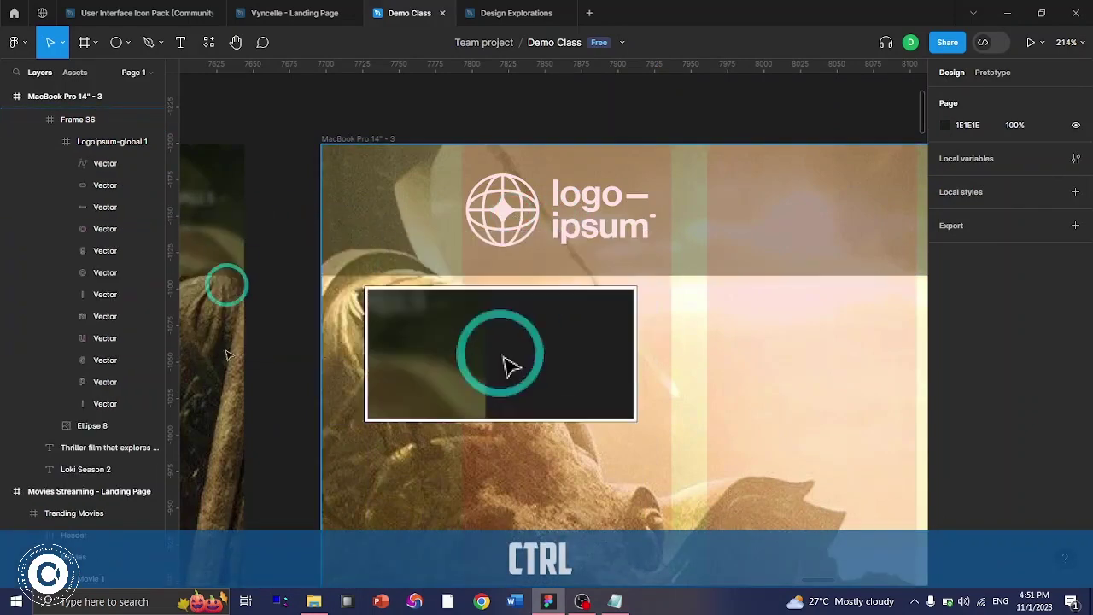
pyautogui.press('F2')
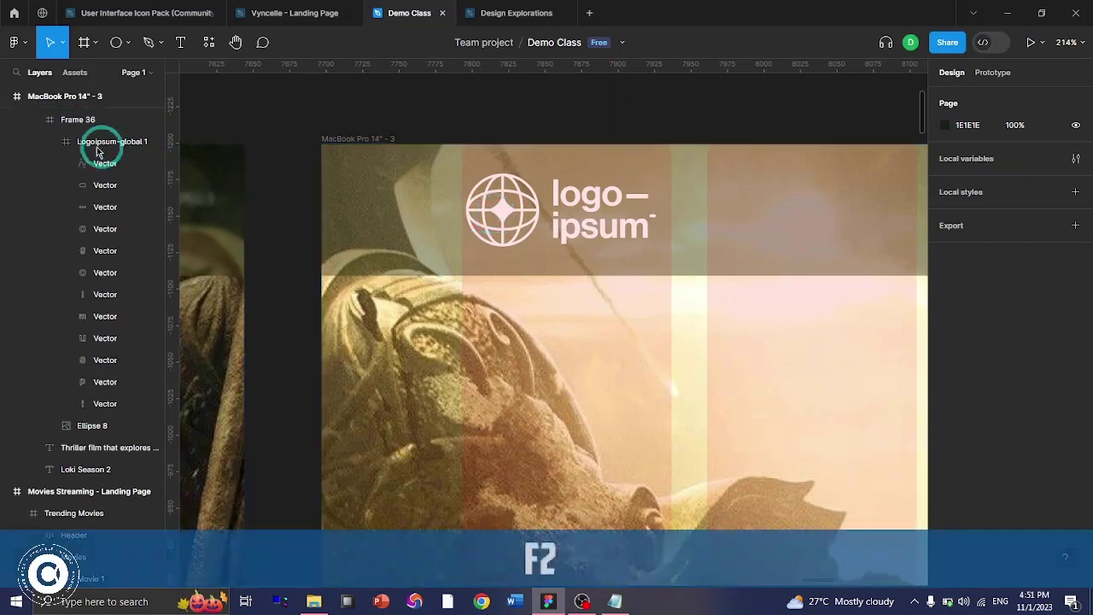
pyautogui.click(53, 145)
pyautogui.click(49, 147)
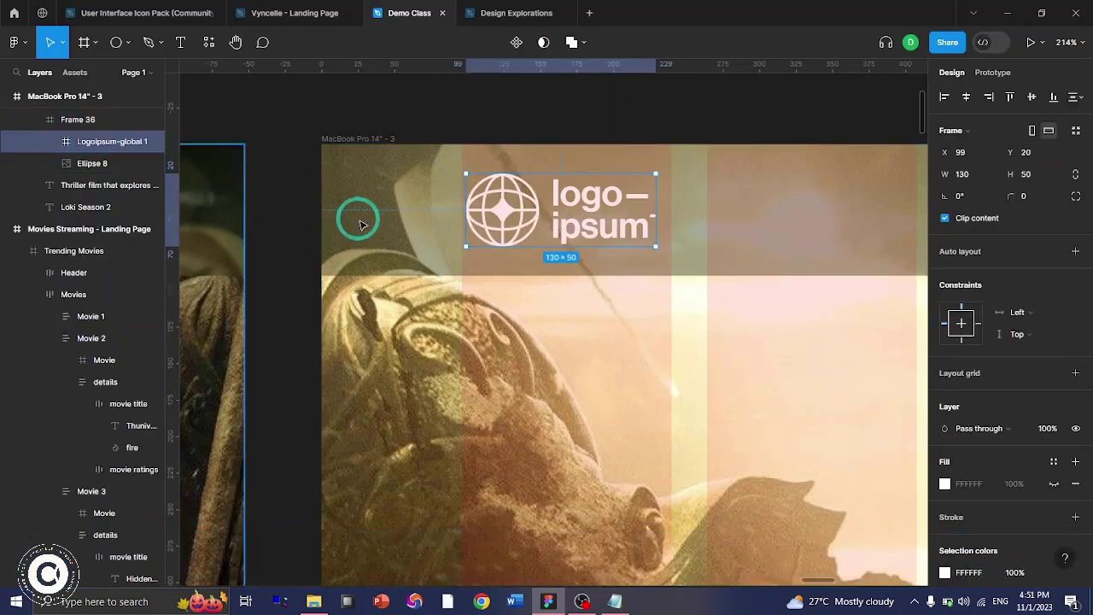
pyautogui.press('Left')
pyautogui.press('Left')
pyautogui.press('Left')
pyautogui.press('Left')
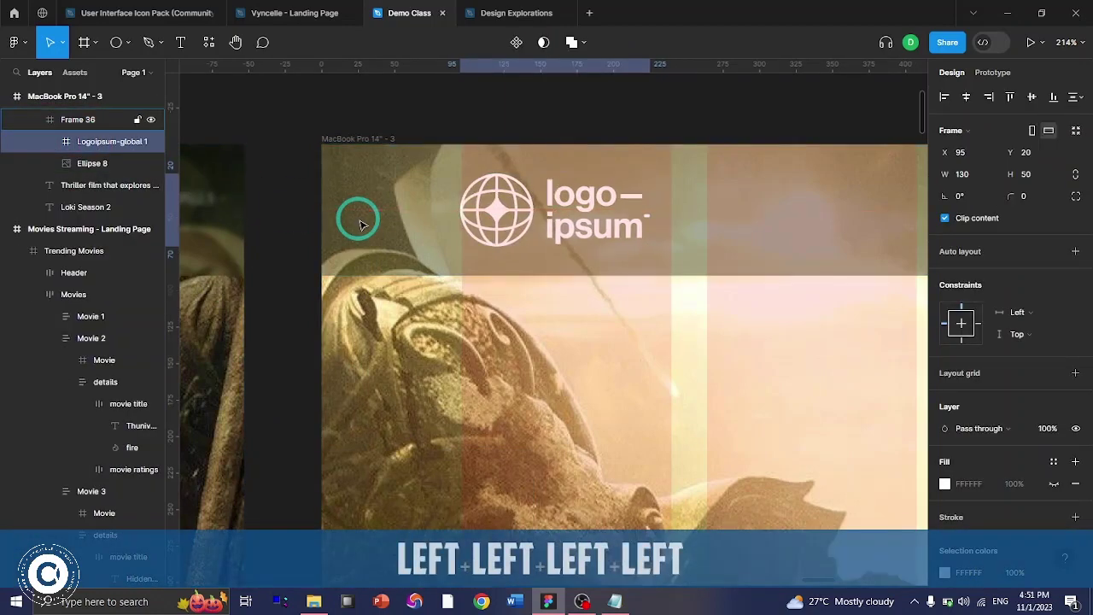
pyautogui.press('Right')
pyautogui.keyDown('ctrl'); pyautogui.scroll(-5, 360, 224); pyautogui.keyUp('ctrl')
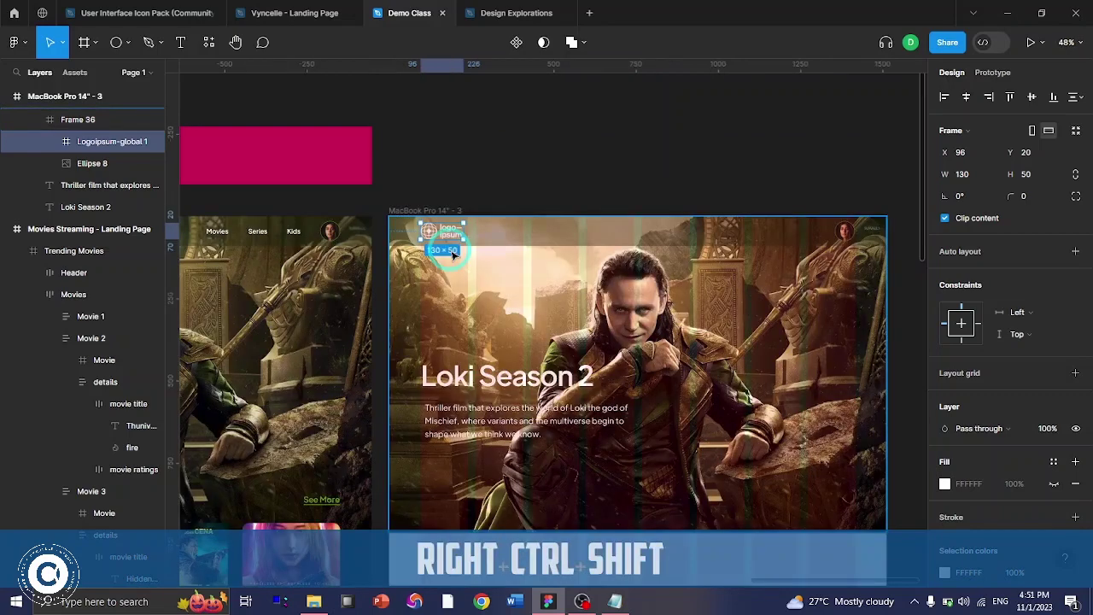
pyautogui.hotkey('ctrl', 'shift', 'g')
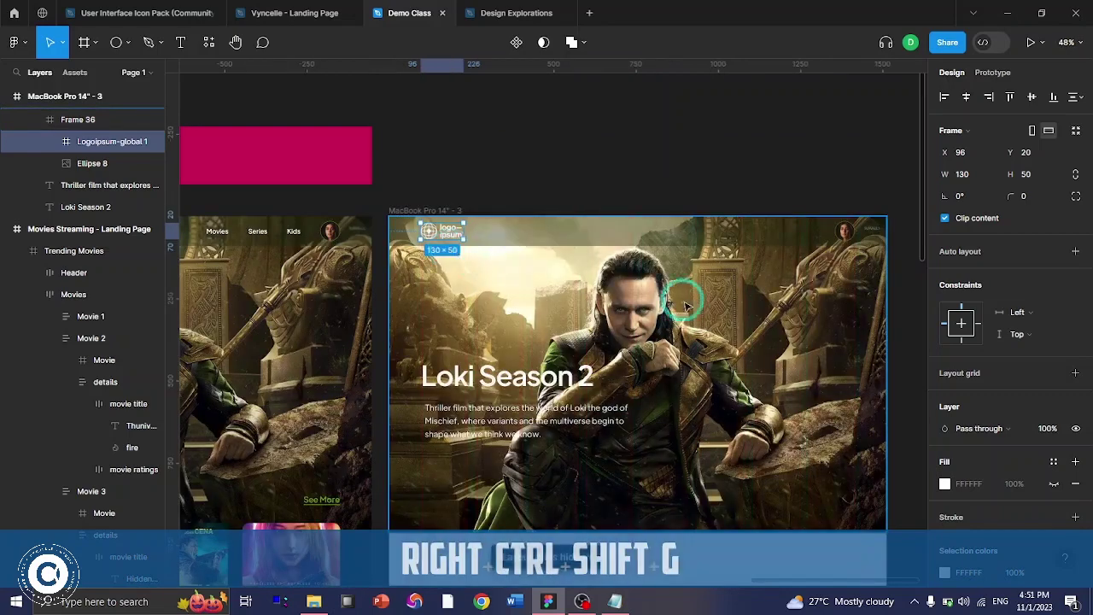
pyautogui.click(759, 177)
# - Examine the OVERLAY frame in the finished page's HERO SECTION and its linear gradient fill settings
pyautogui.hscroll(-4, 759, 179)
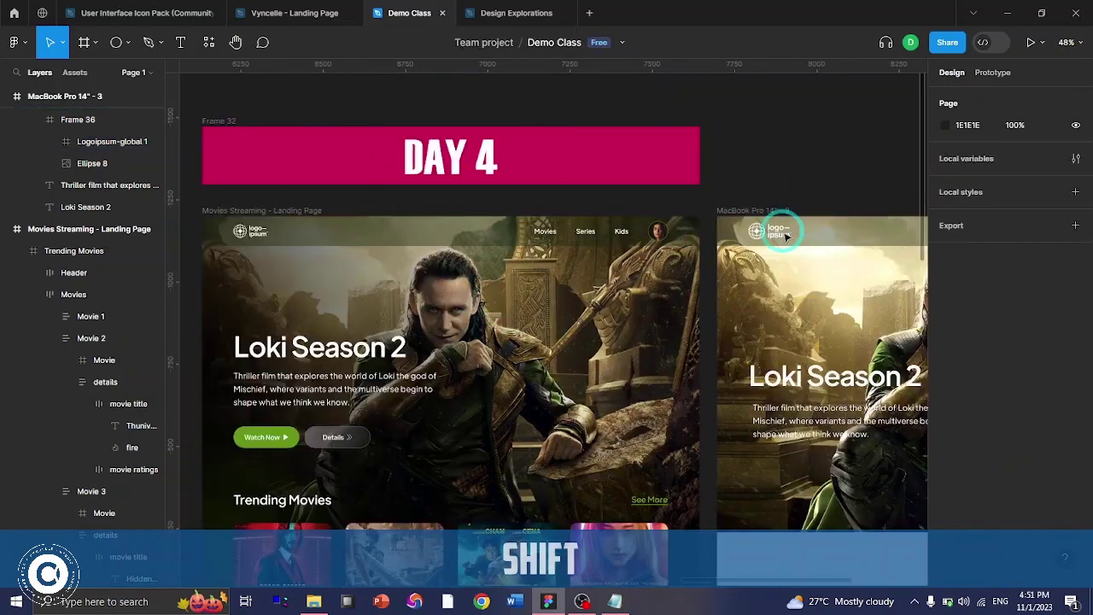
pyautogui.scroll(-1, 402, 256)
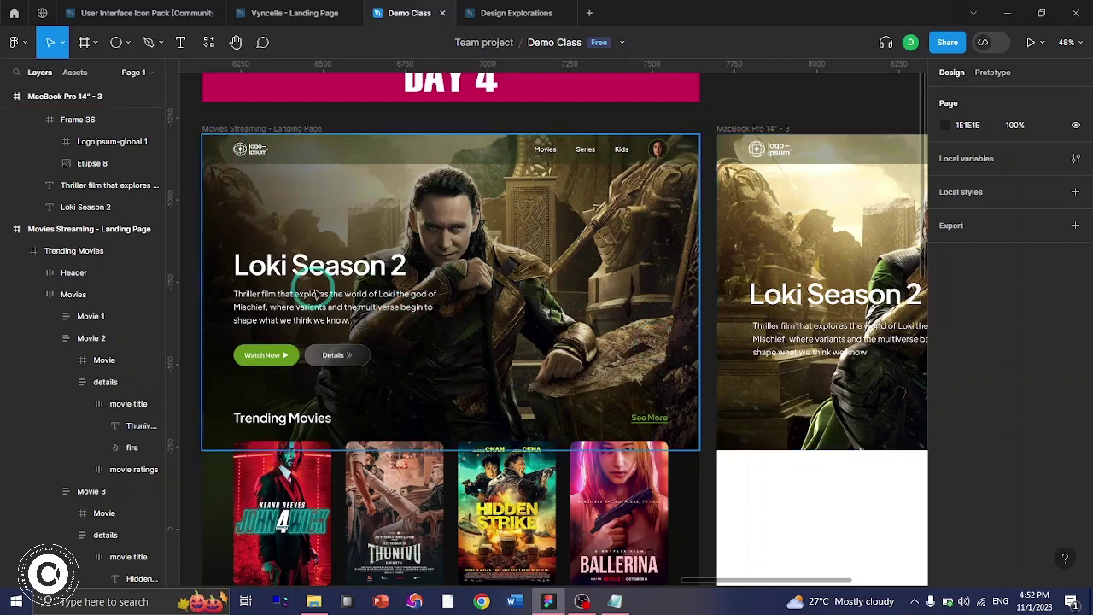
pyautogui.click(536, 310)
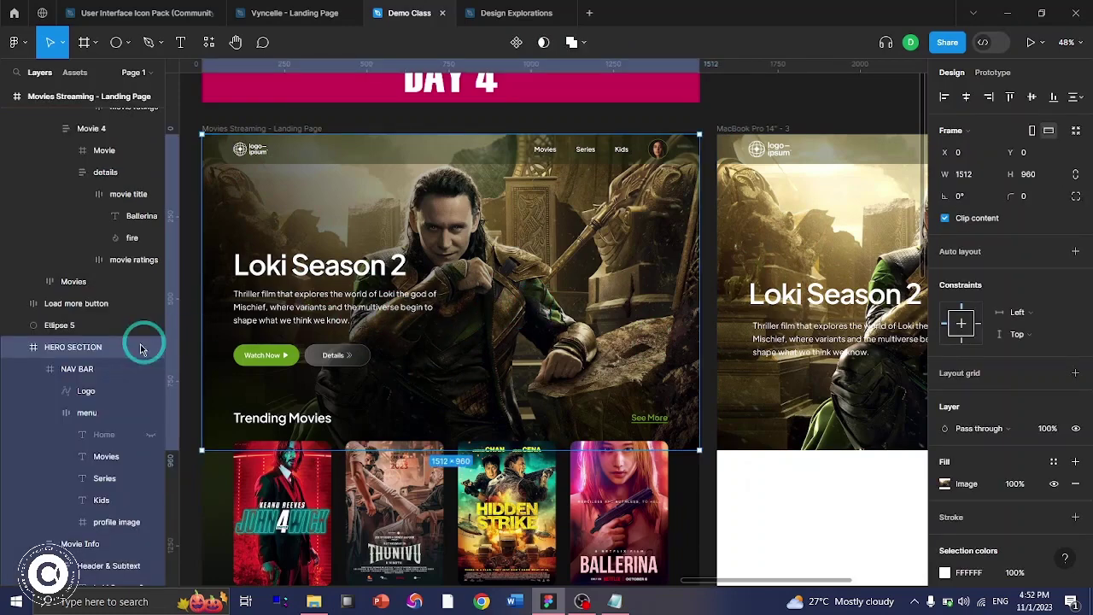
pyautogui.click(69, 502)
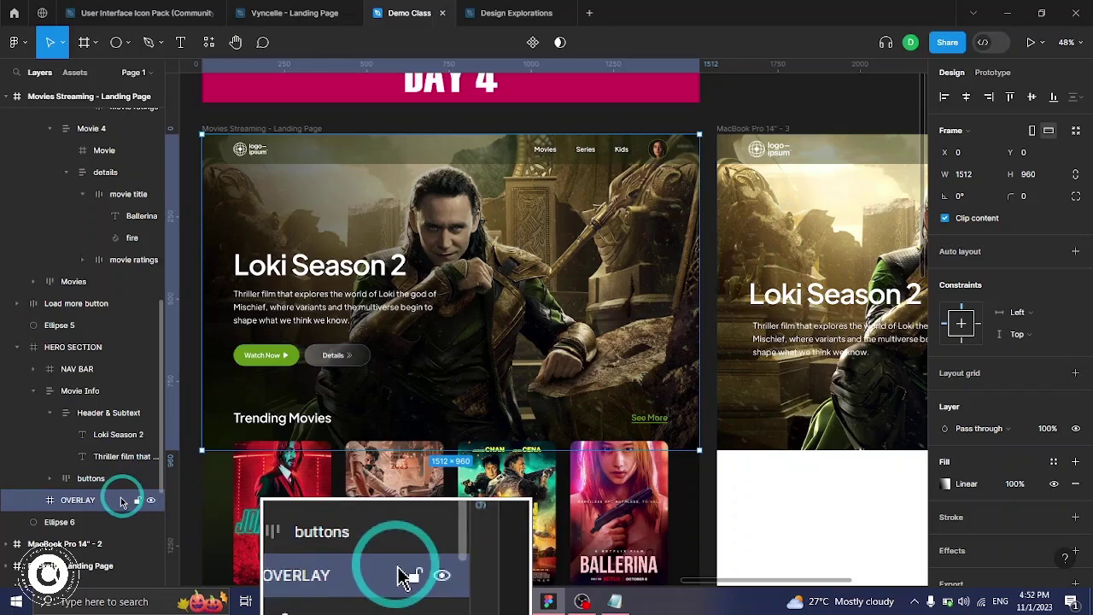
pyautogui.click(946, 483)
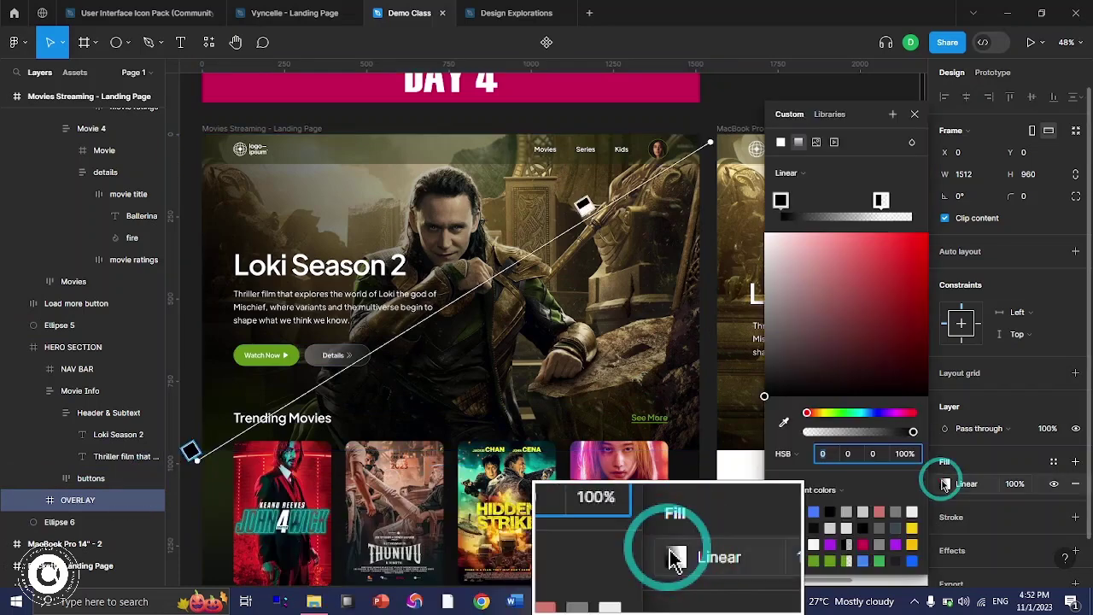
pyautogui.click(916, 116)
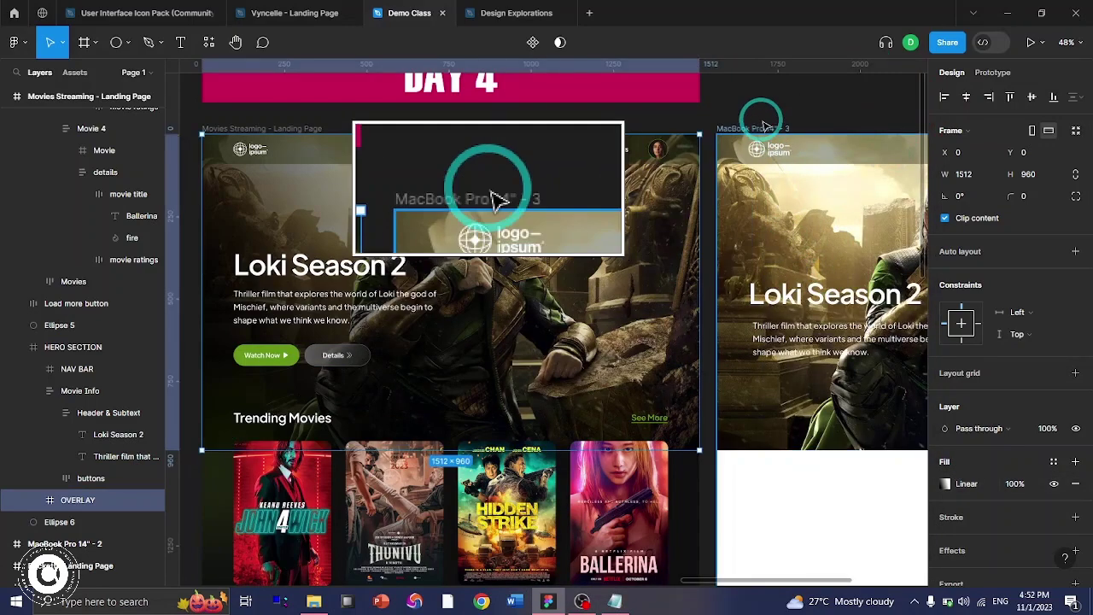
# - Rename the new page's navigation bar layer, Frame 36, as NAV BAR
pyautogui.click(765, 126)
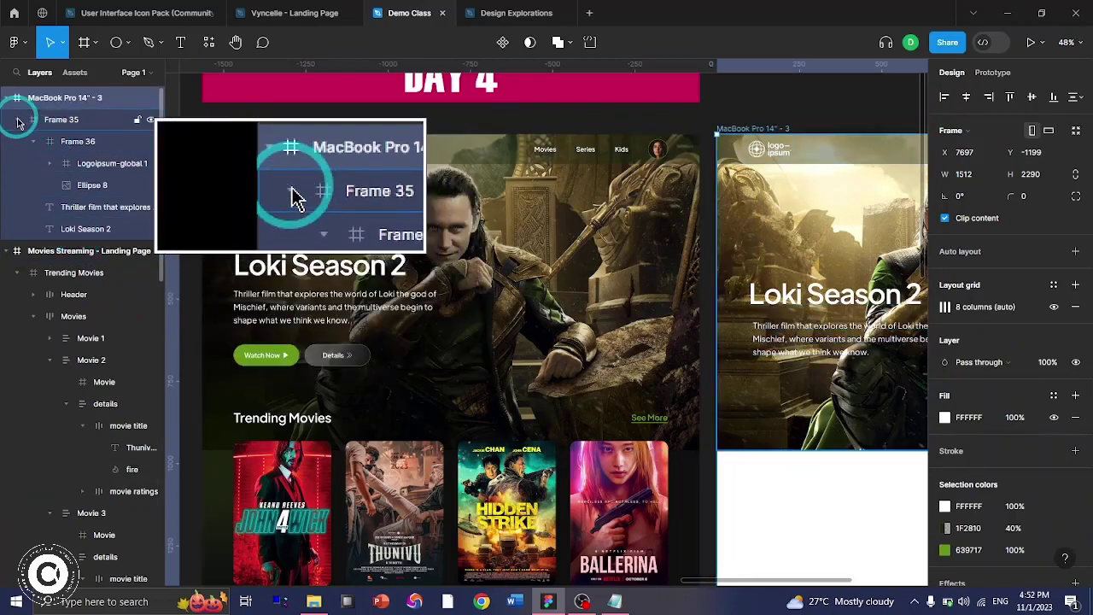
pyautogui.click(77, 141)
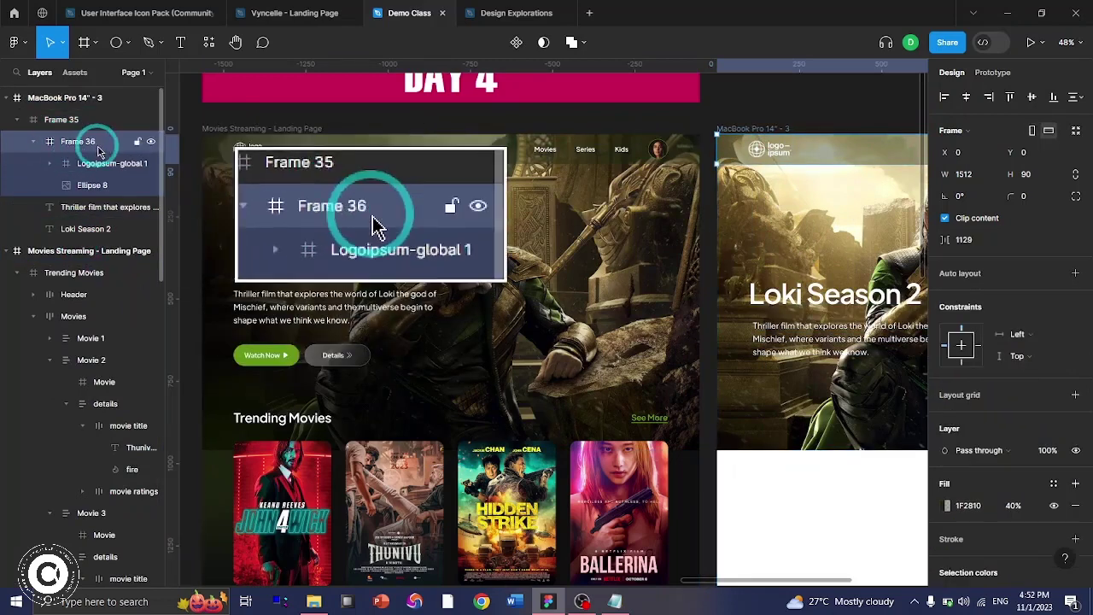
pyautogui.press('F2')
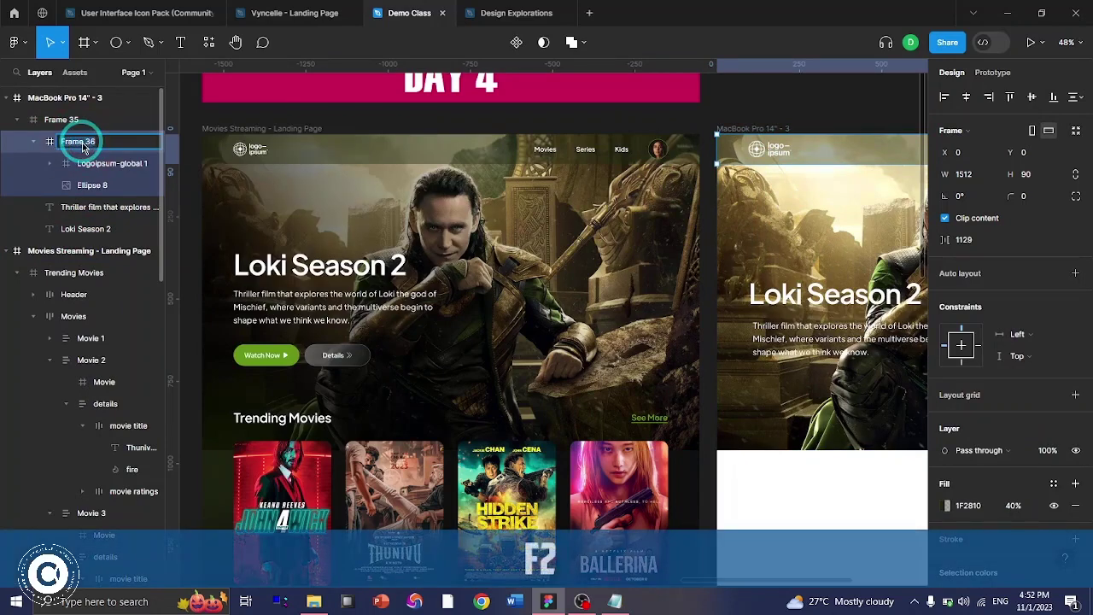
pyautogui.press('capslock')
pyautogui.write('NAV V')
pyautogui.press('BackSpace')
pyautogui.write('BAR')
pyautogui.press('Return')
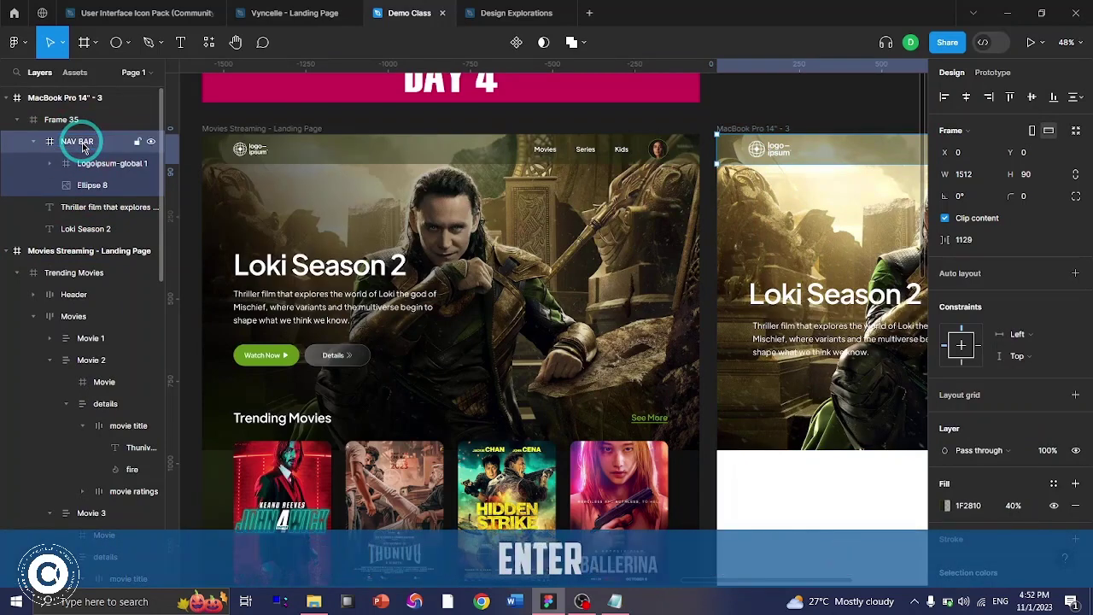
# - Draw a frame about 1236 × 950 over the new hero and place its layer below the Loki Season 2 text in Frame 35
pyautogui.hotkey('shift', 'Return')
pyautogui.hscroll(5, 449, 129)
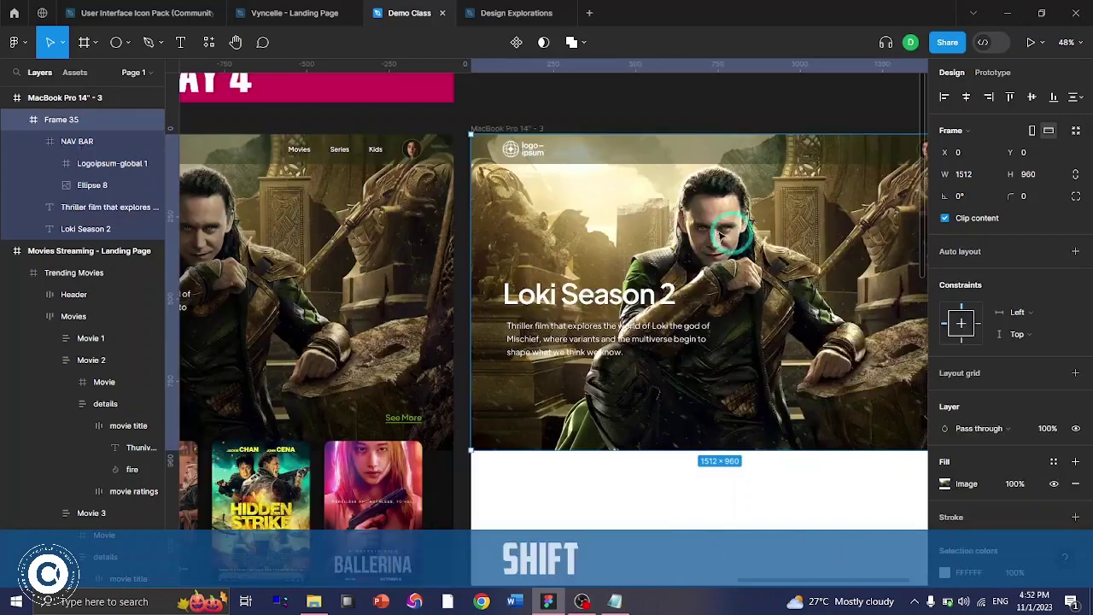
pyautogui.click(83, 43)
pyautogui.moveTo(500, 134); pyautogui.dragTo(907, 448)
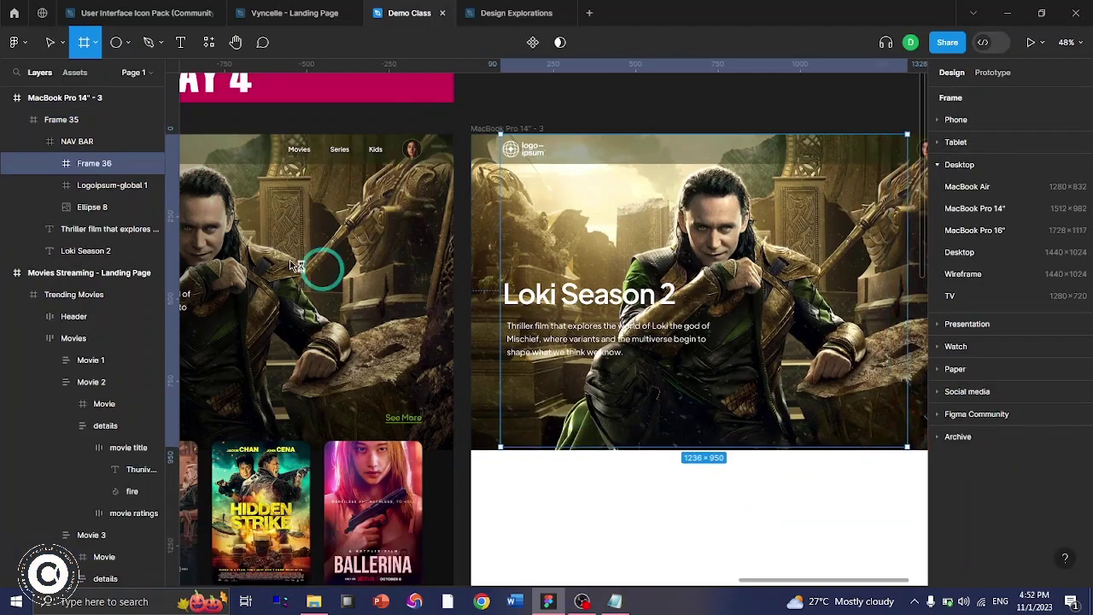
pyautogui.moveTo(57, 138); pyautogui.dragTo(53, 229)
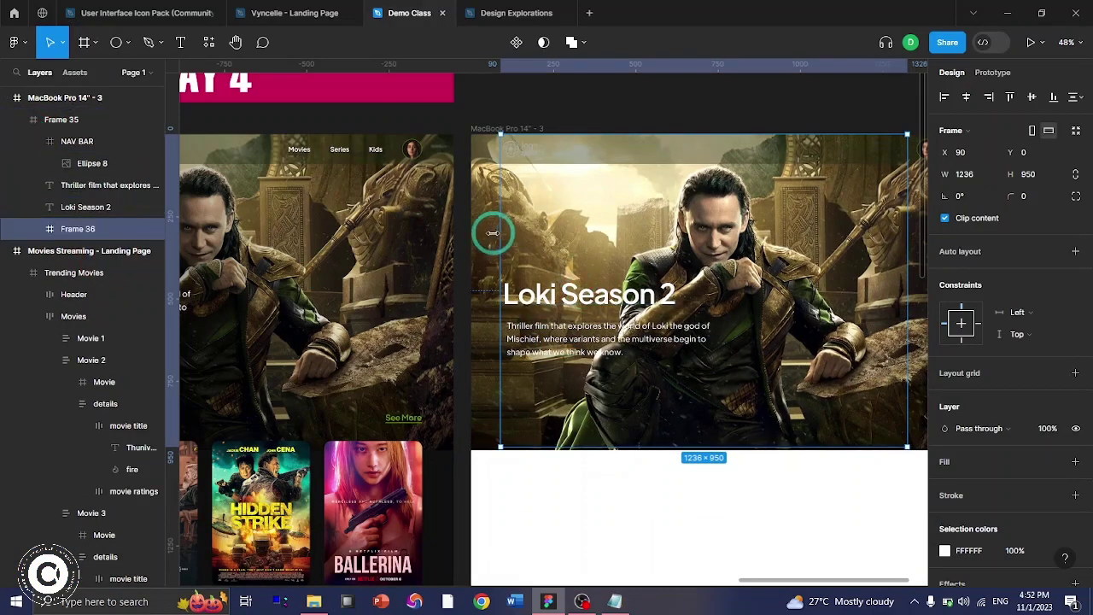
# - Resize the new overlay frame to 1512 × 960 at X 0 so it covers the whole hero section
pyautogui.moveTo(493, 233); pyautogui.dragTo(471, 236)
pyautogui.hscroll(4, 479, 237)
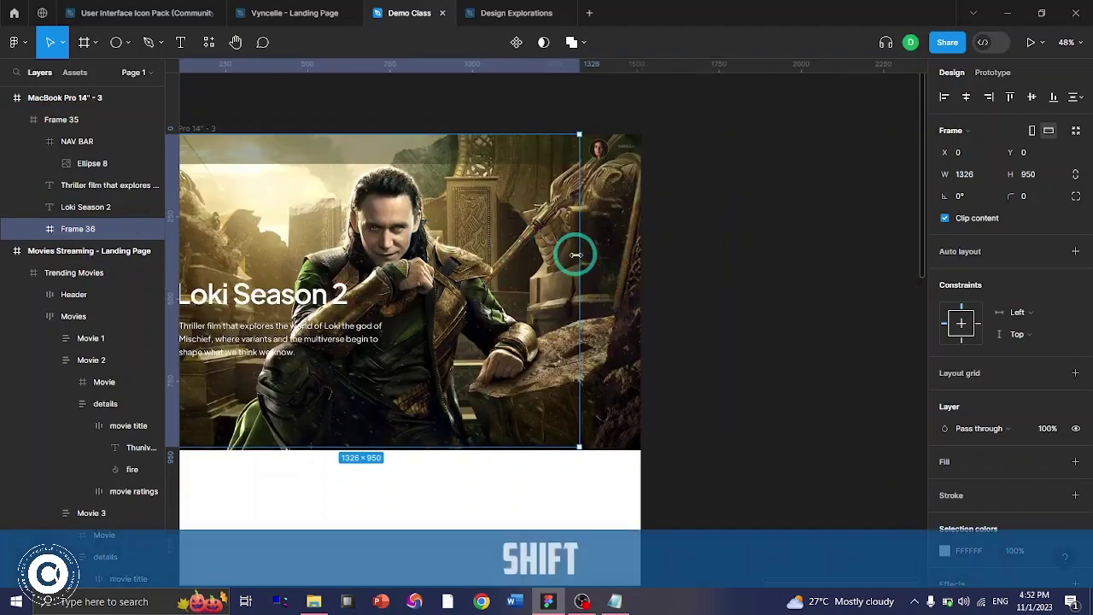
pyautogui.moveTo(577, 254); pyautogui.dragTo(640, 247)
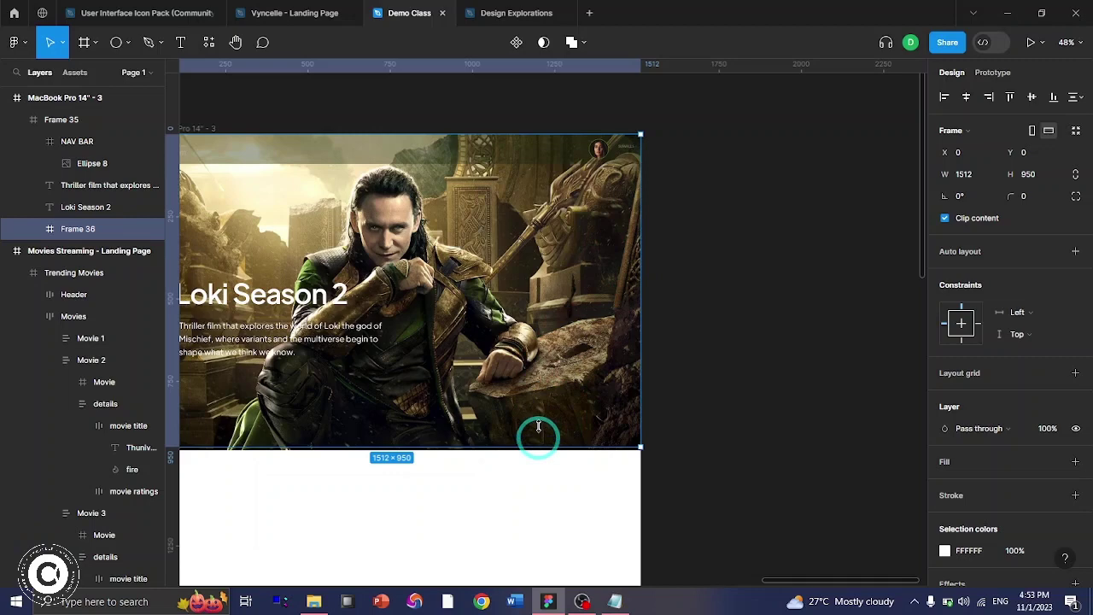
pyautogui.moveTo(538, 427); pyautogui.dragTo(539, 435)
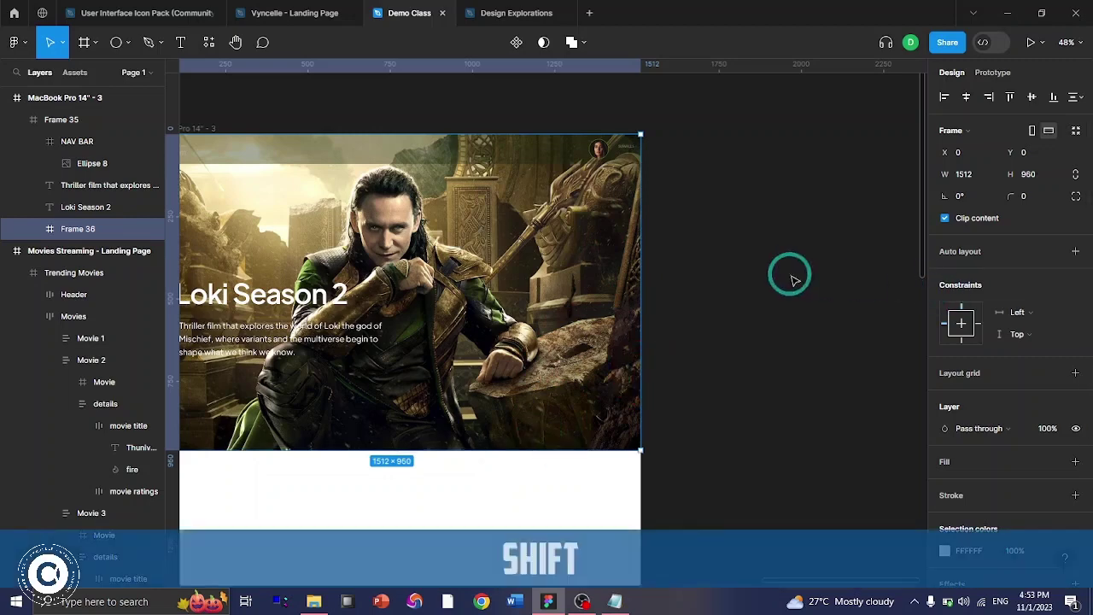
pyautogui.hscroll(-2, 786, 276)
pyautogui.press('F2')
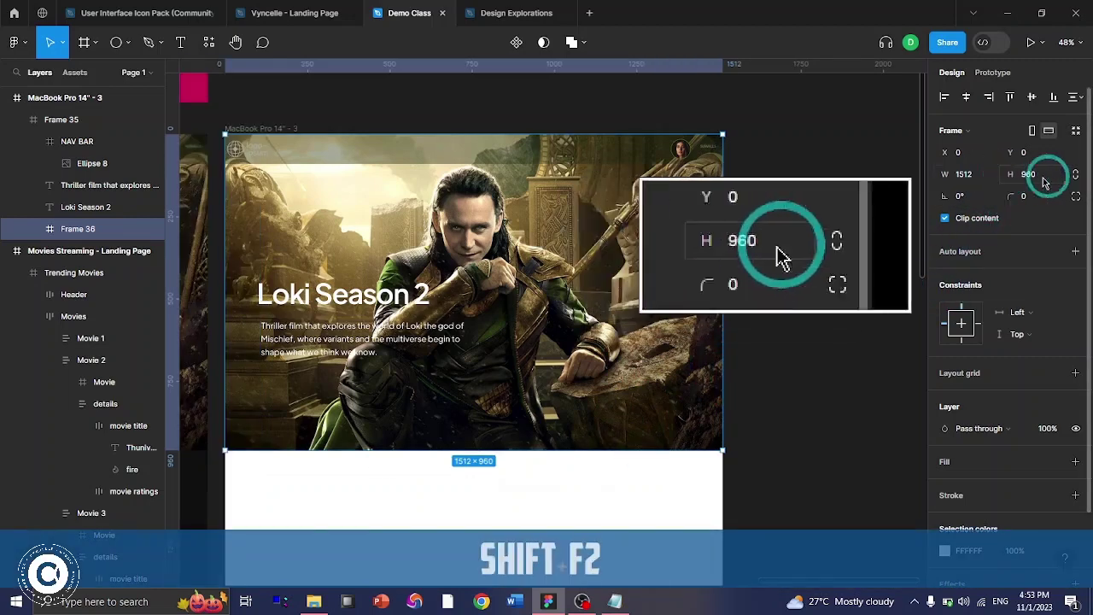
pyautogui.press('F2')
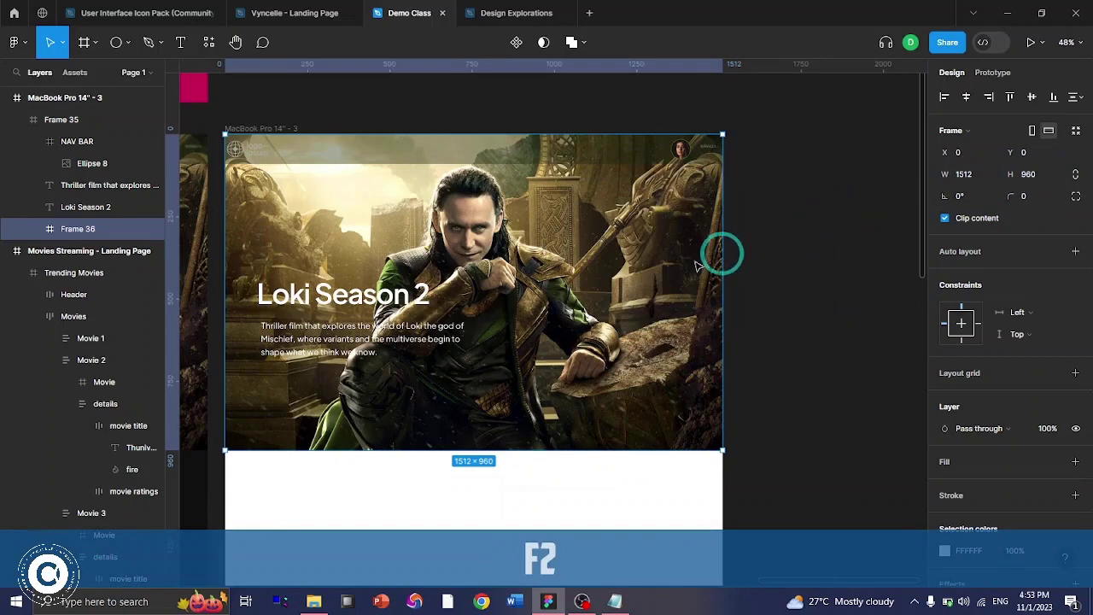
# - Move the Logoipsum-global 1 layer out of the overlay frame and back into NAV BAR, above the Ellipse 8 profile image
pyautogui.hscroll(-4, 697, 265)
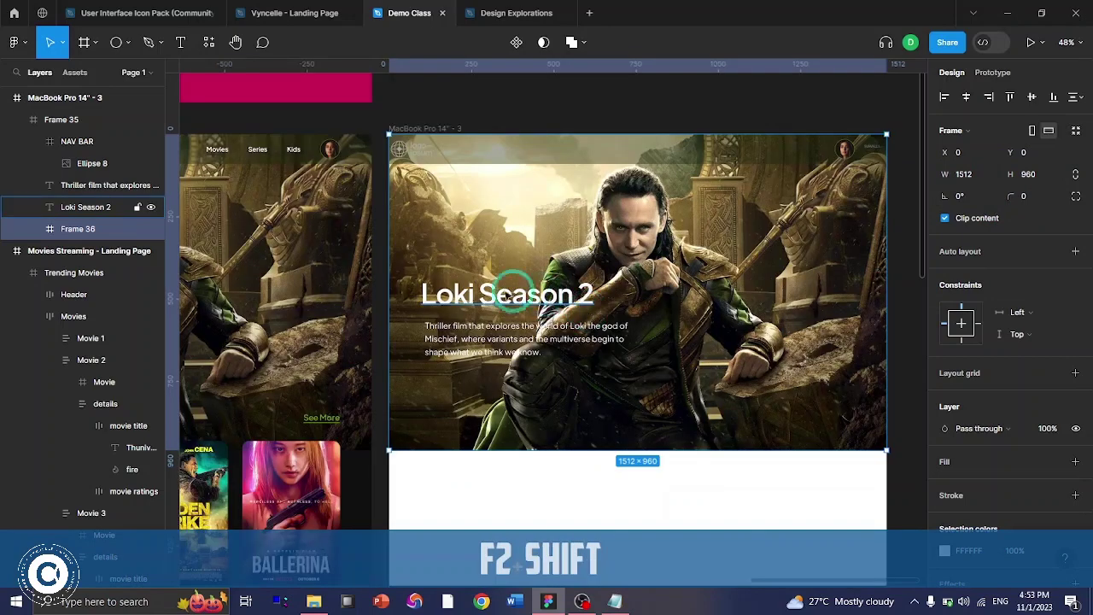
pyautogui.click(64, 161)
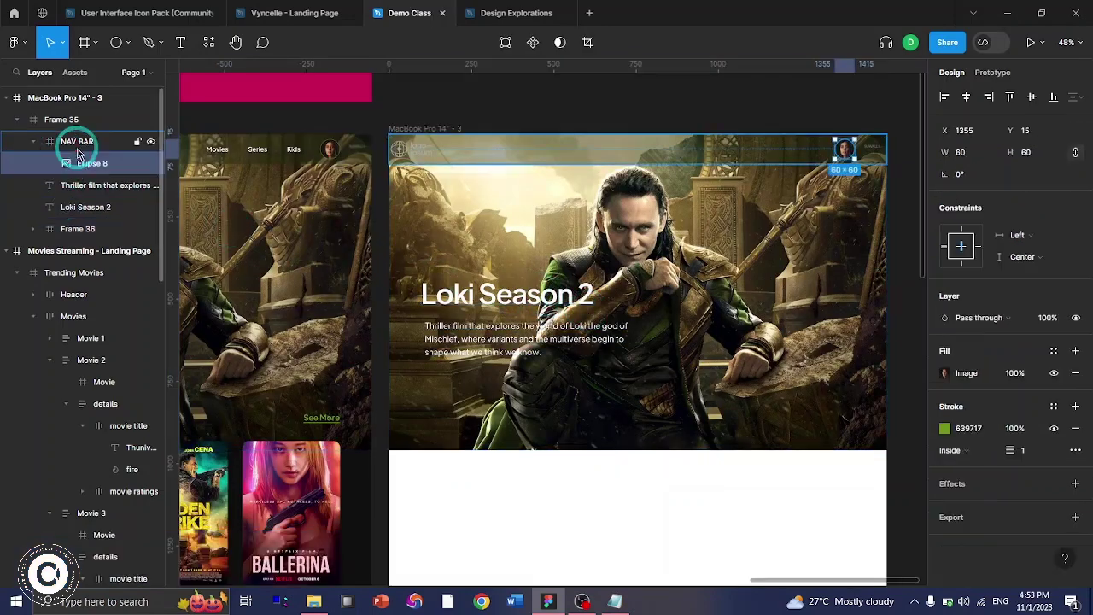
pyautogui.click(51, 141)
pyautogui.click(402, 152)
pyautogui.click(480, 157)
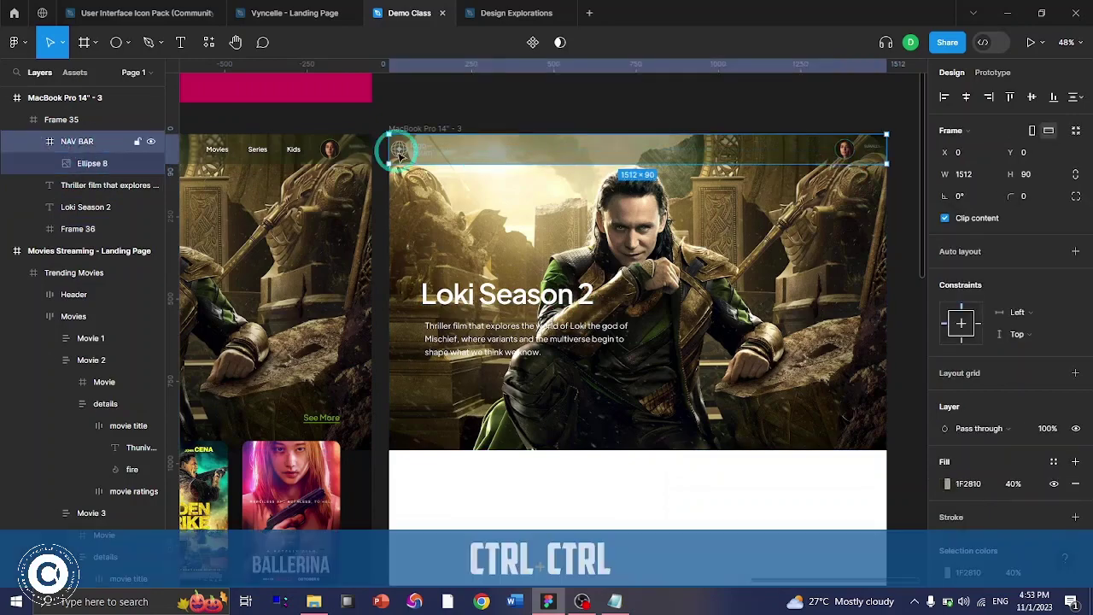
pyautogui.keyDown('ctrl'); pyautogui.scroll(6, 398, 151); pyautogui.keyUp('ctrl')
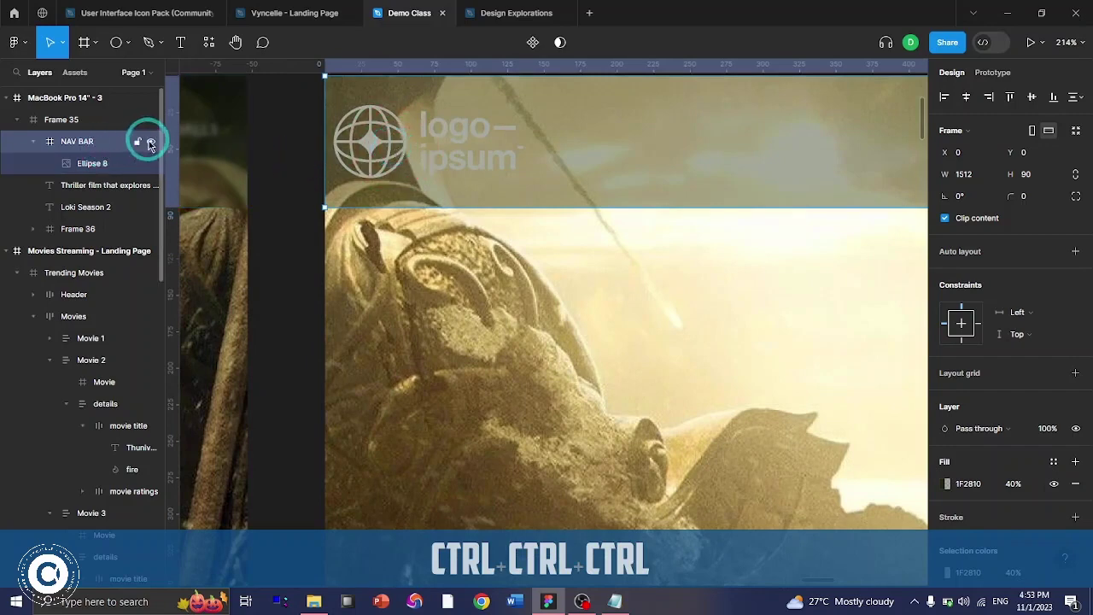
pyautogui.click(150, 142)
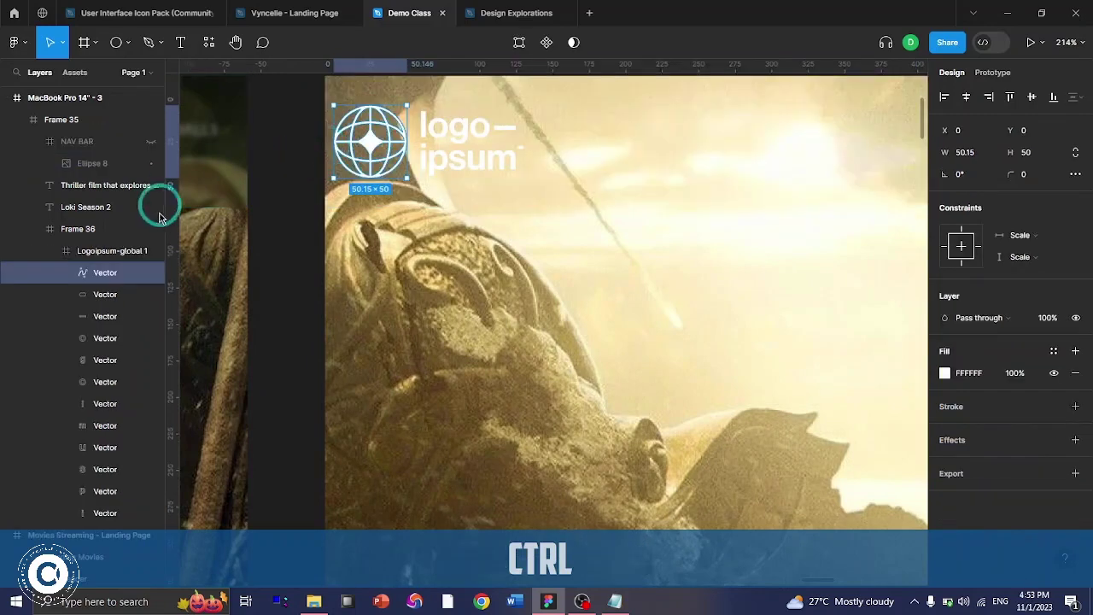
pyautogui.click(49, 252)
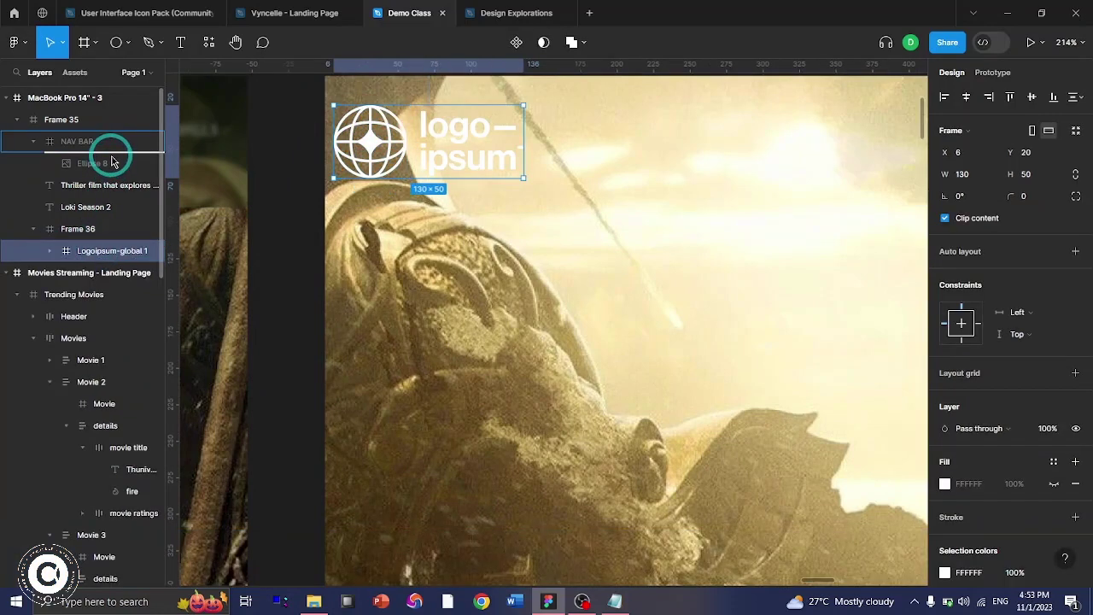
pyautogui.moveTo(111, 162); pyautogui.dragTo(117, 166)
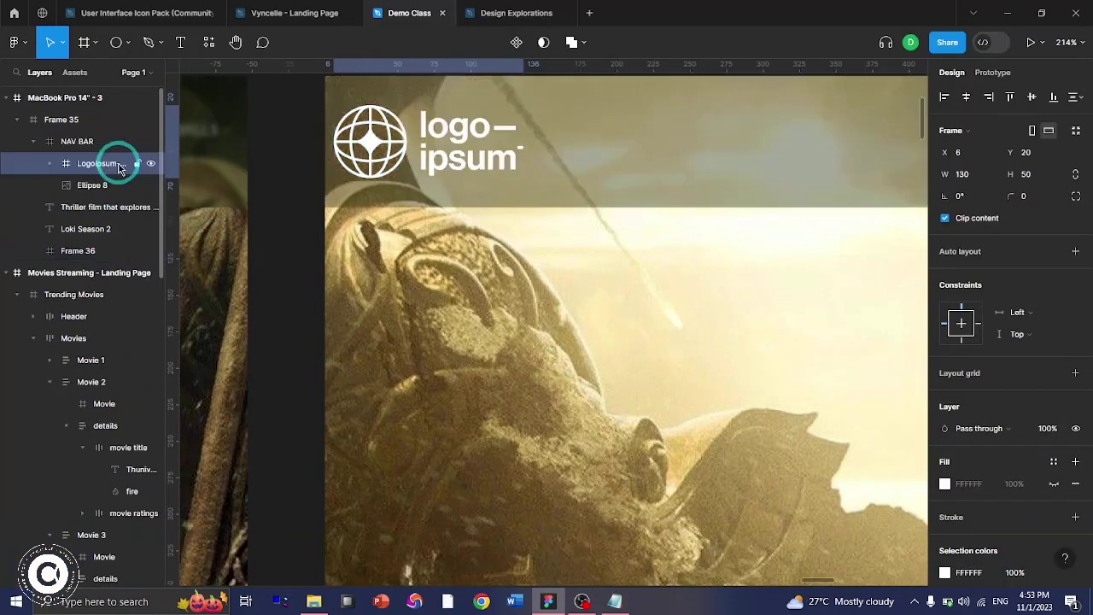
# - Show the layout grids and move the logo to X 96, Y 20, at the start of the first grid column
pyautogui.hotkey('shift', 'g')
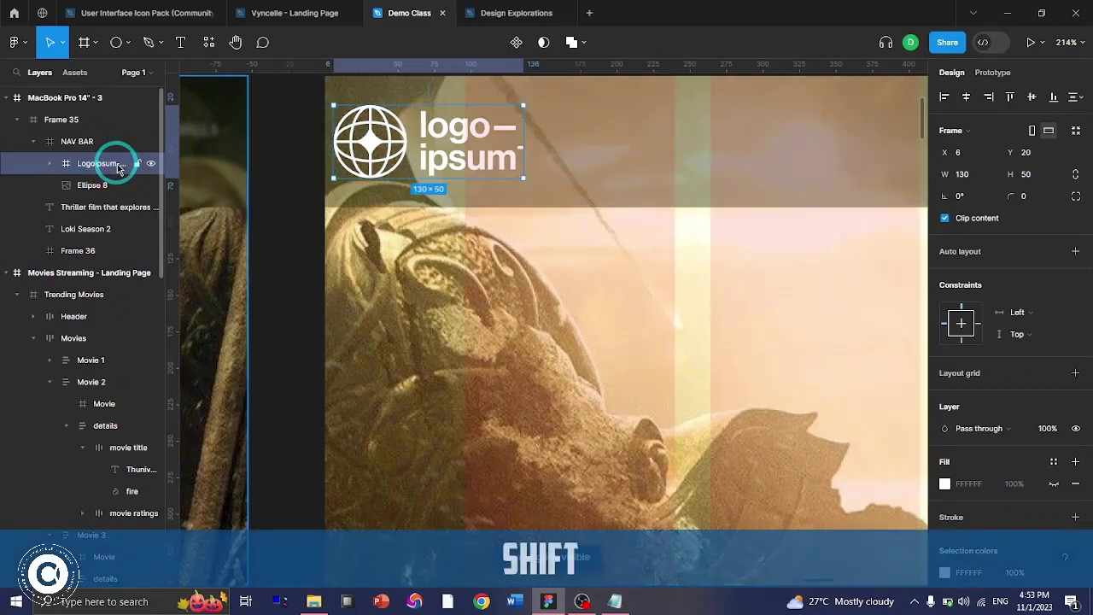
pyautogui.hotkey('shift', 'Right')
pyautogui.hotkey('shift', 'Right')
pyautogui.hotkey('shift', 'Down')
pyautogui.press('Up')
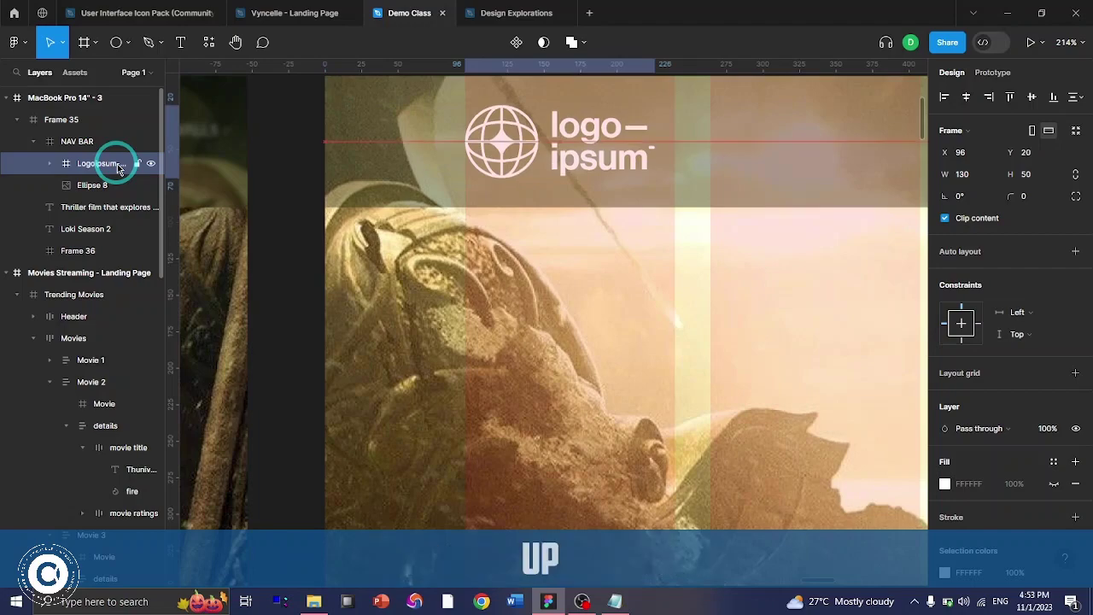
# - Rename the Frame 36 layer covering the new hero as OVERLAY
pyautogui.scroll(-5, 479, 299)
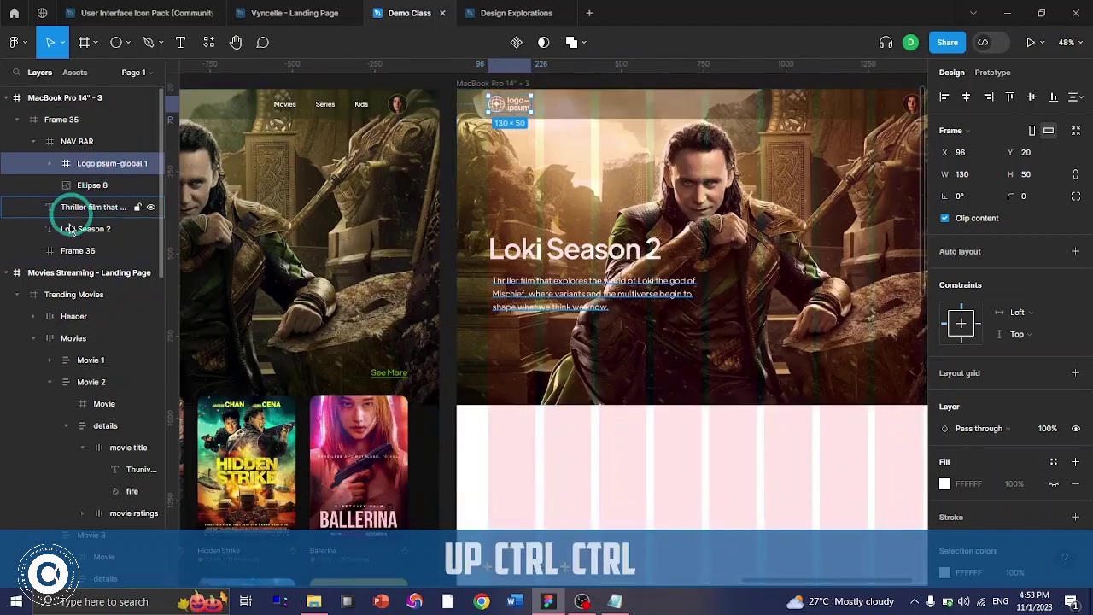
pyautogui.click(76, 250)
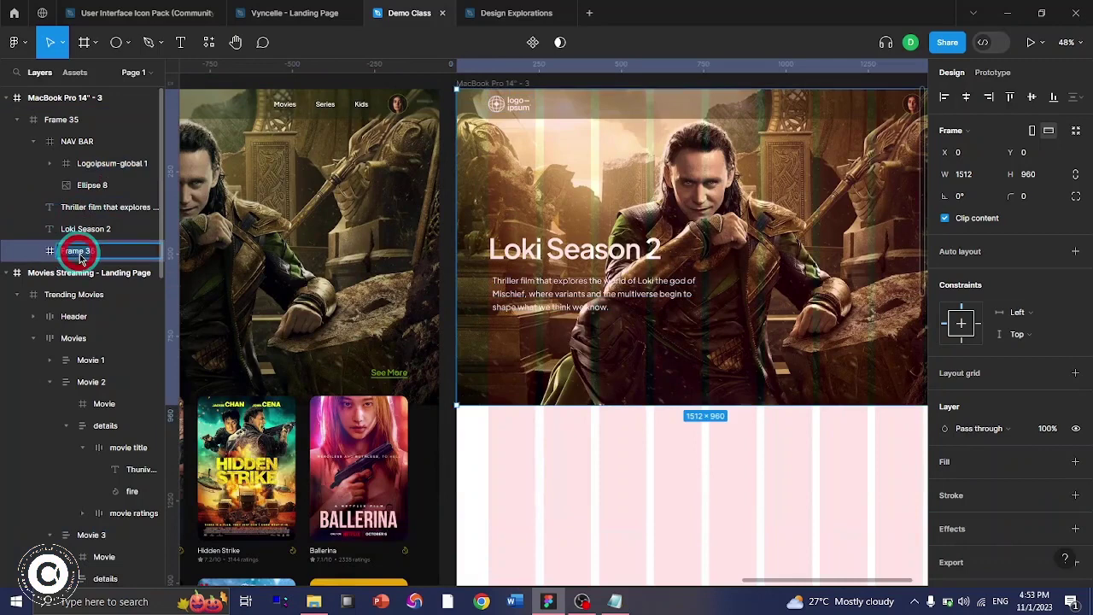
pyautogui.write('OVERLAY')
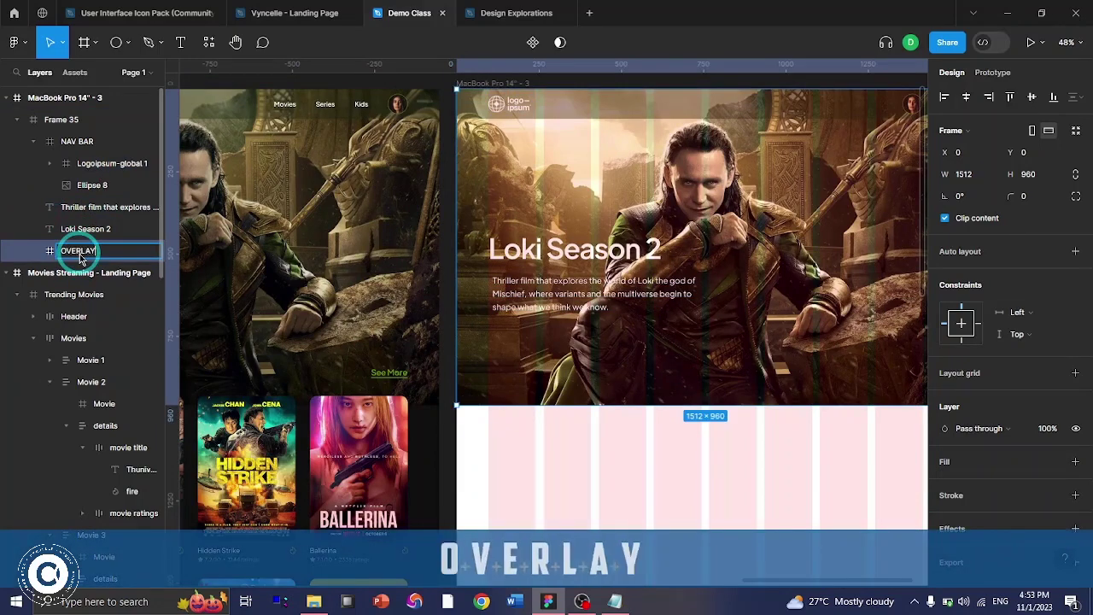
pyautogui.press('Return')
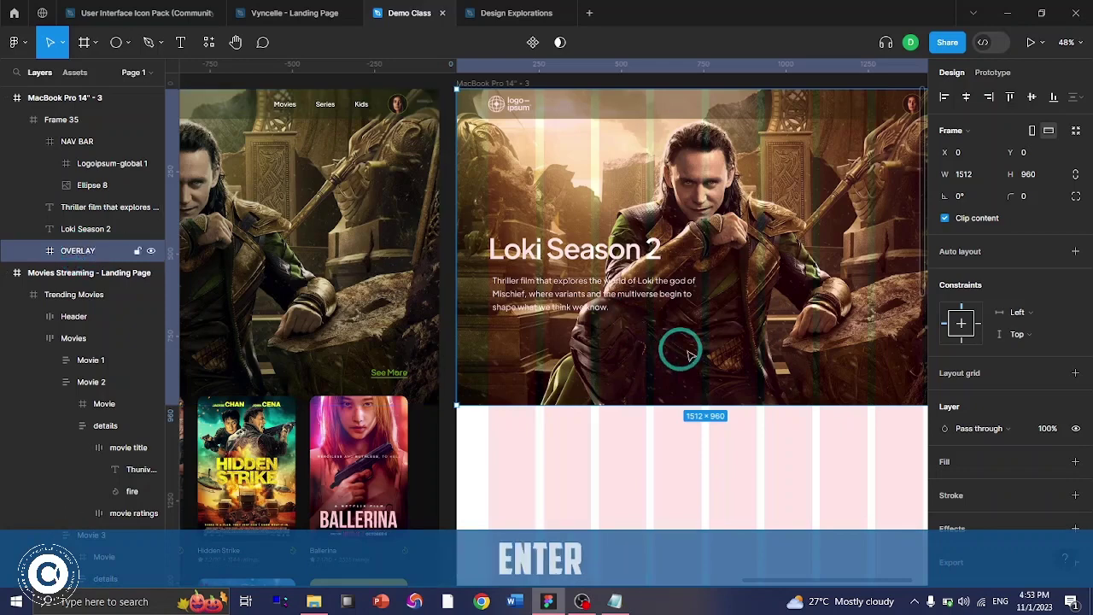
# - Collapse the NAV BAR layer and nudge the Thriller film description text left to X 97
pyautogui.click(36, 143)
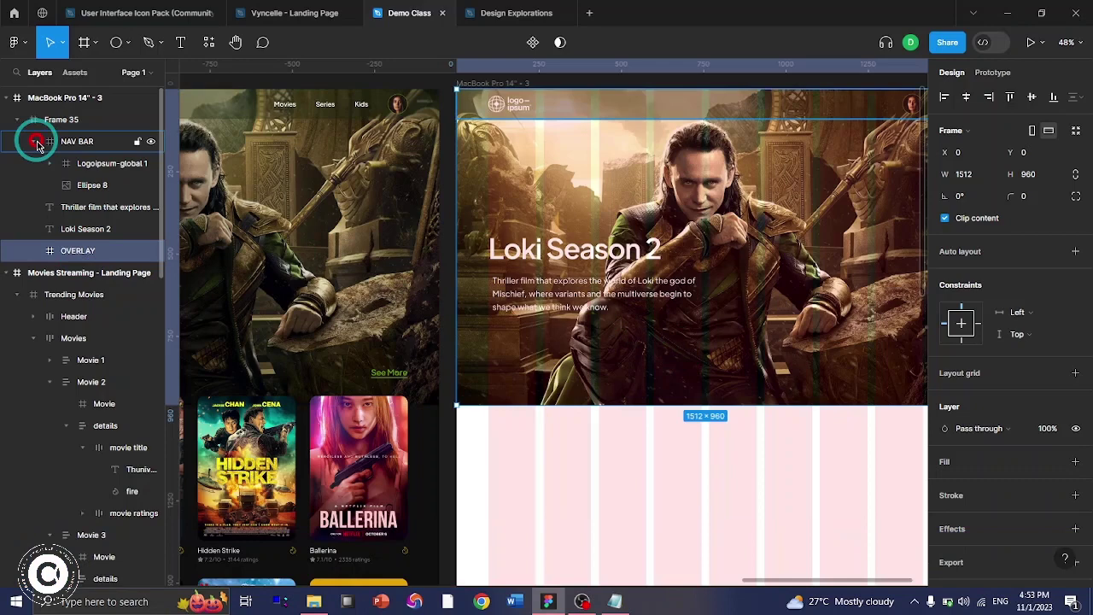
pyautogui.click(81, 163)
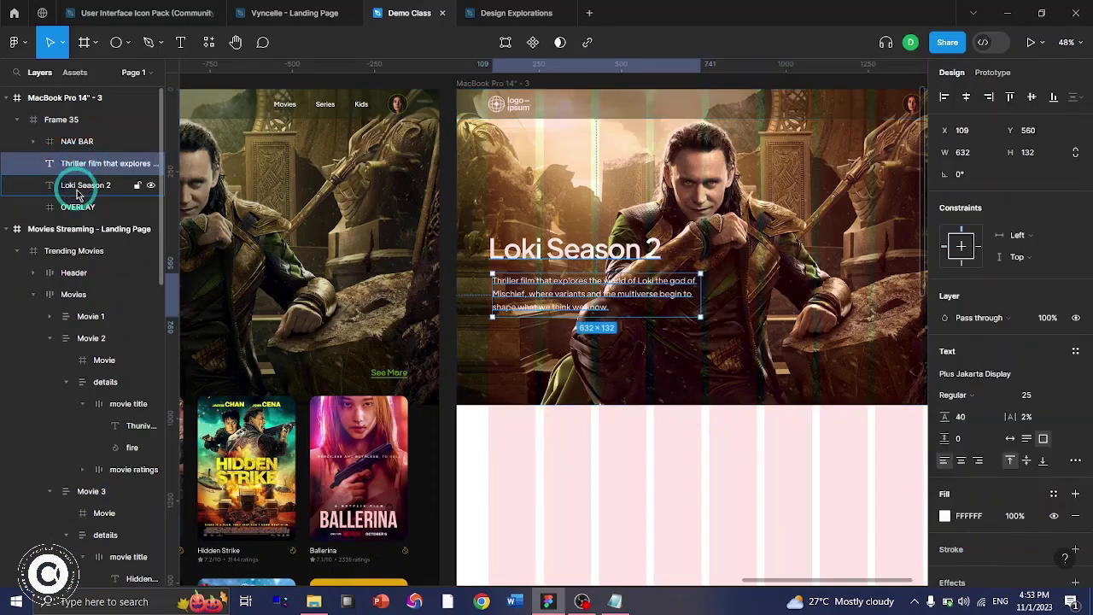
pyautogui.press('Left')
pyautogui.press('Left')
pyautogui.press('Left')
pyautogui.press('Left')
pyautogui.press('Left')
pyautogui.press('Left')
pyautogui.press('Left')
pyautogui.press('Left')
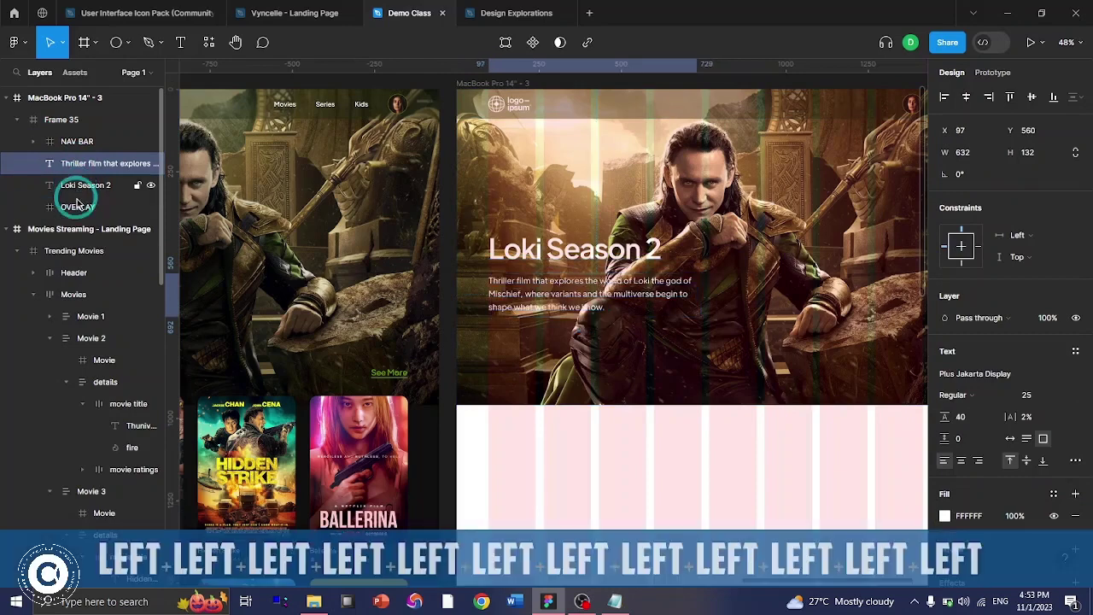
# - Add a fill to the OVERLAY frame and make it a linear gradient
pyautogui.click(85, 207)
pyautogui.hscroll(2, 820, 395)
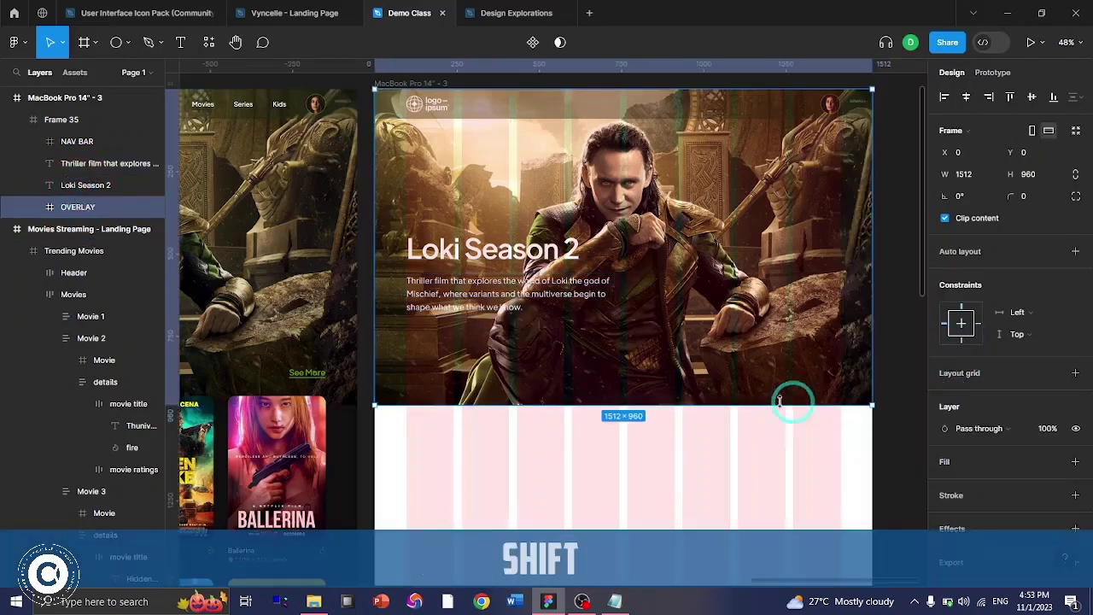
pyautogui.hscroll(2, 766, 401)
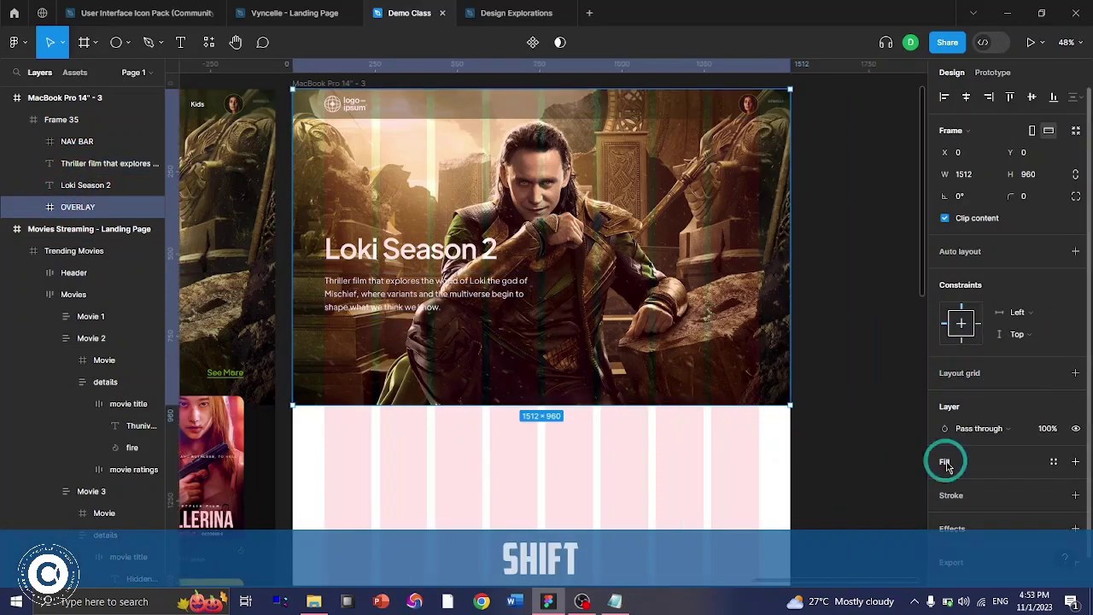
pyautogui.click(945, 462)
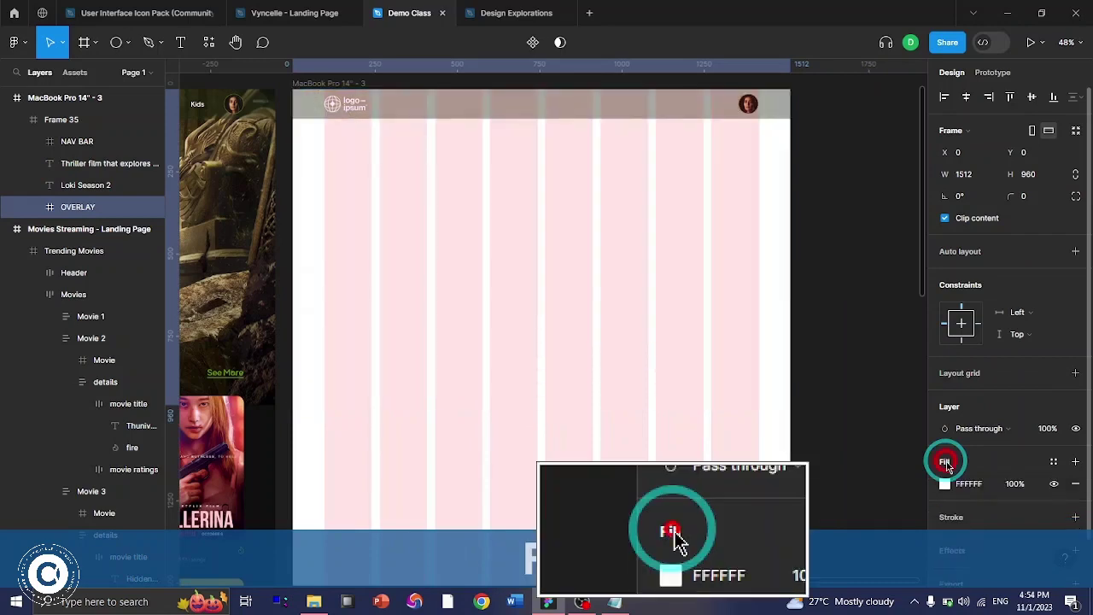
pyautogui.click(944, 484)
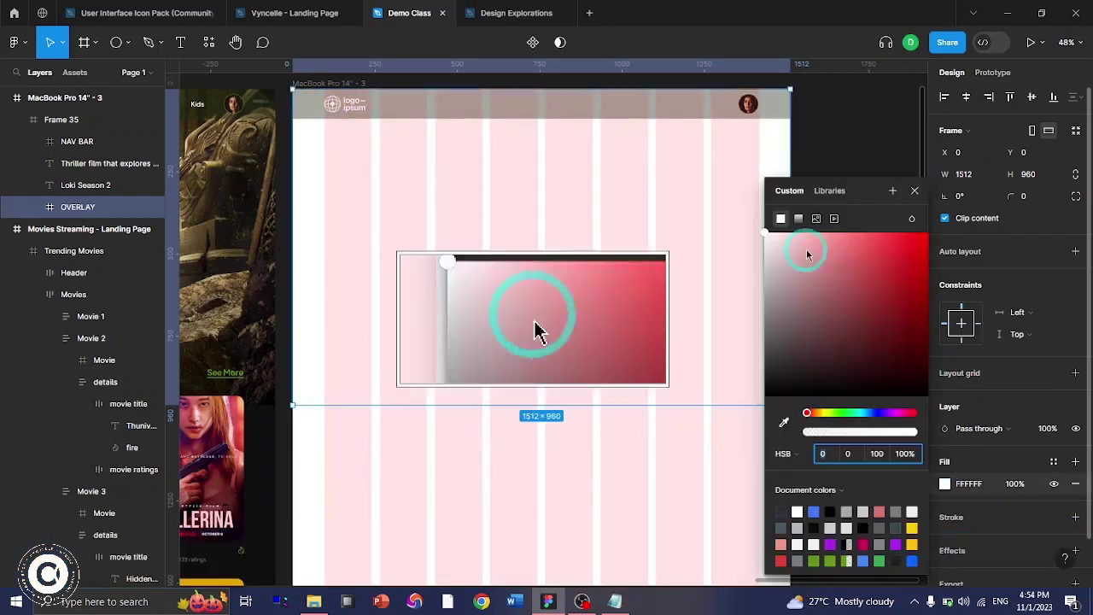
pyautogui.click(798, 217)
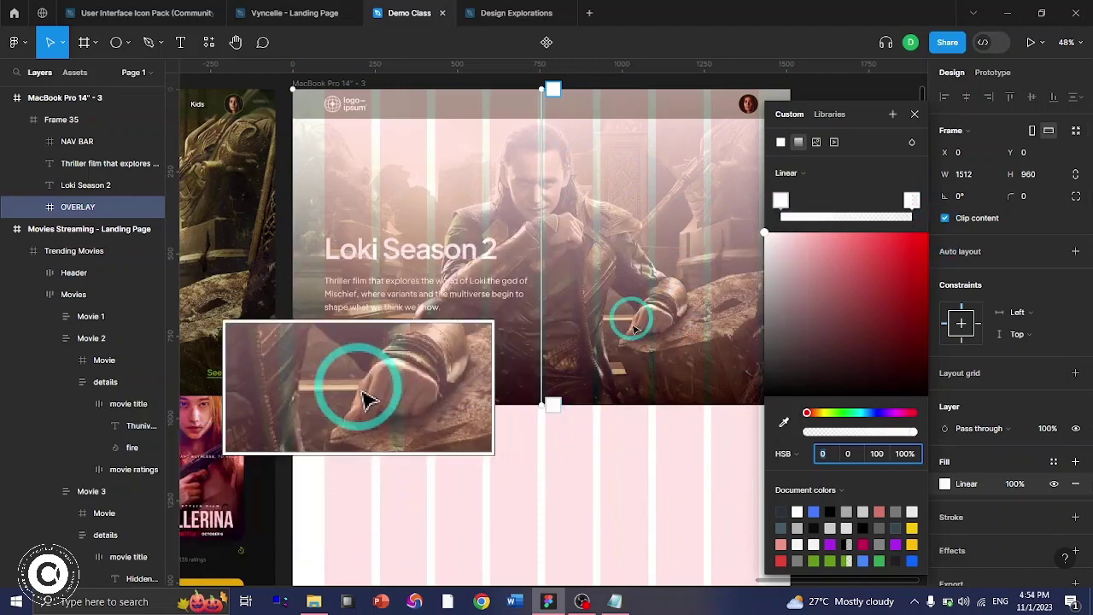
# - Make both stops of the overlay gradient black, the first at 100% opacity and the second at 0%
pyautogui.click(912, 200)
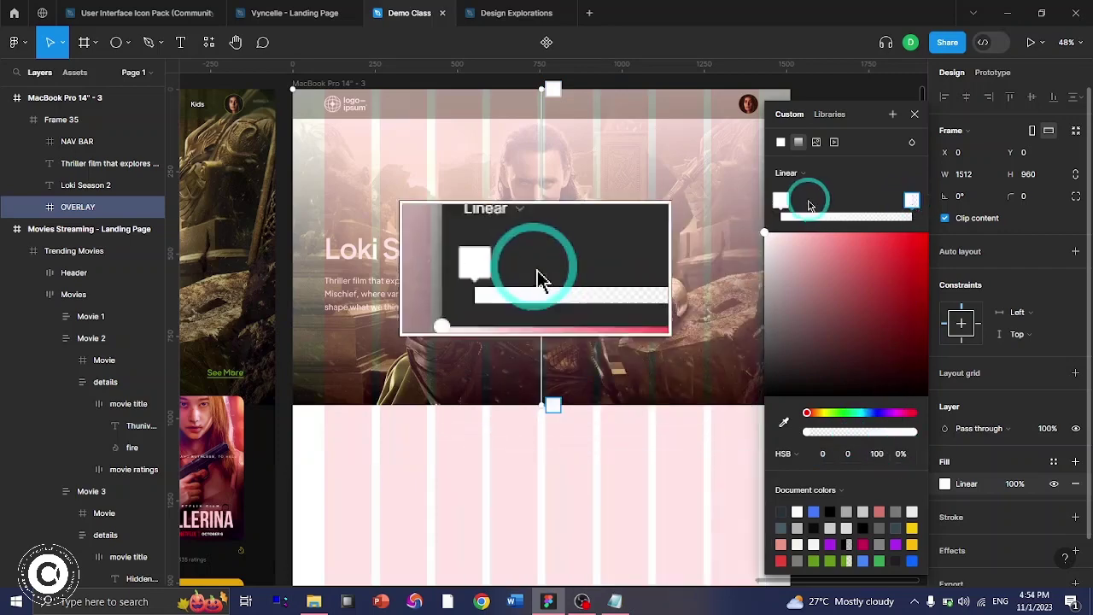
pyautogui.click(780, 200)
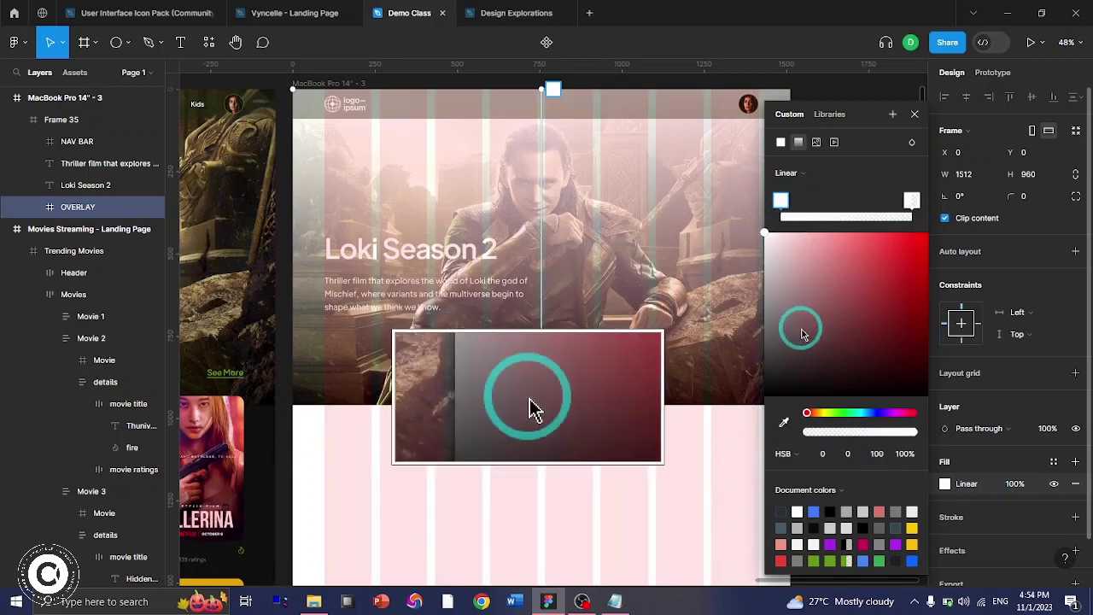
pyautogui.moveTo(802, 333); pyautogui.dragTo(764, 396)
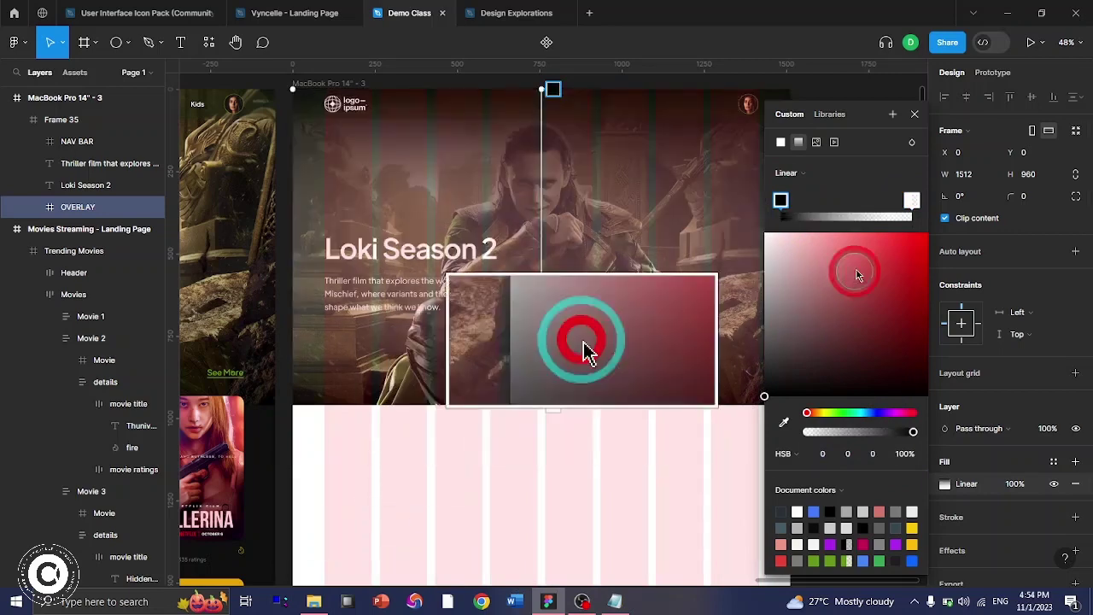
pyautogui.click(911, 200)
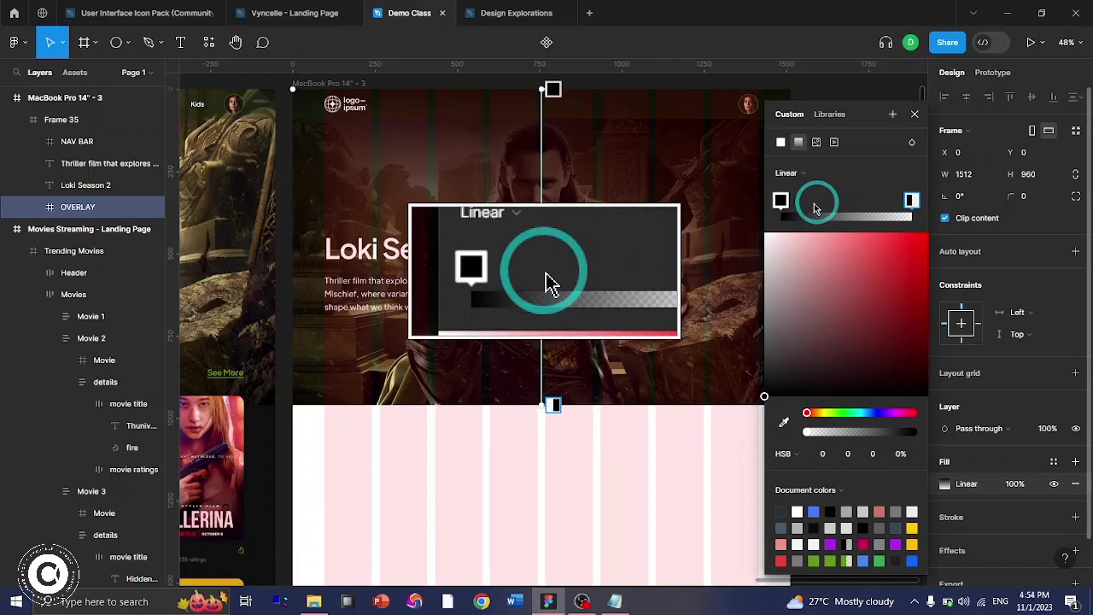
pyautogui.moveTo(553, 405); pyautogui.dragTo(554, 391)
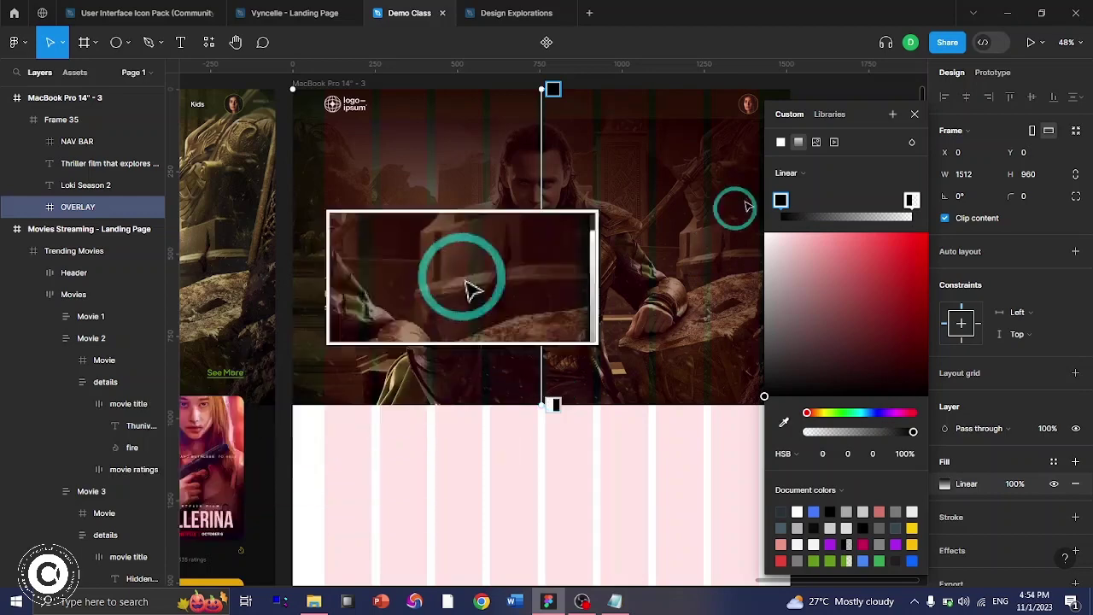
# - Try 100% opacity on the overlay gradient's second stop and undo it
pyautogui.click(912, 200)
pyautogui.click(907, 458)
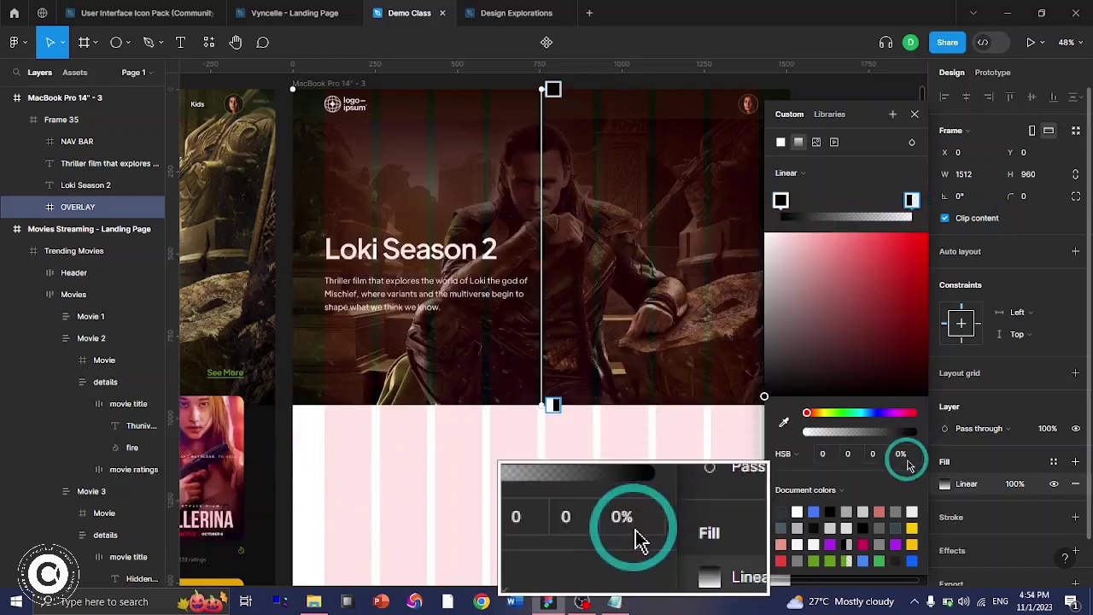
pyautogui.write('100')
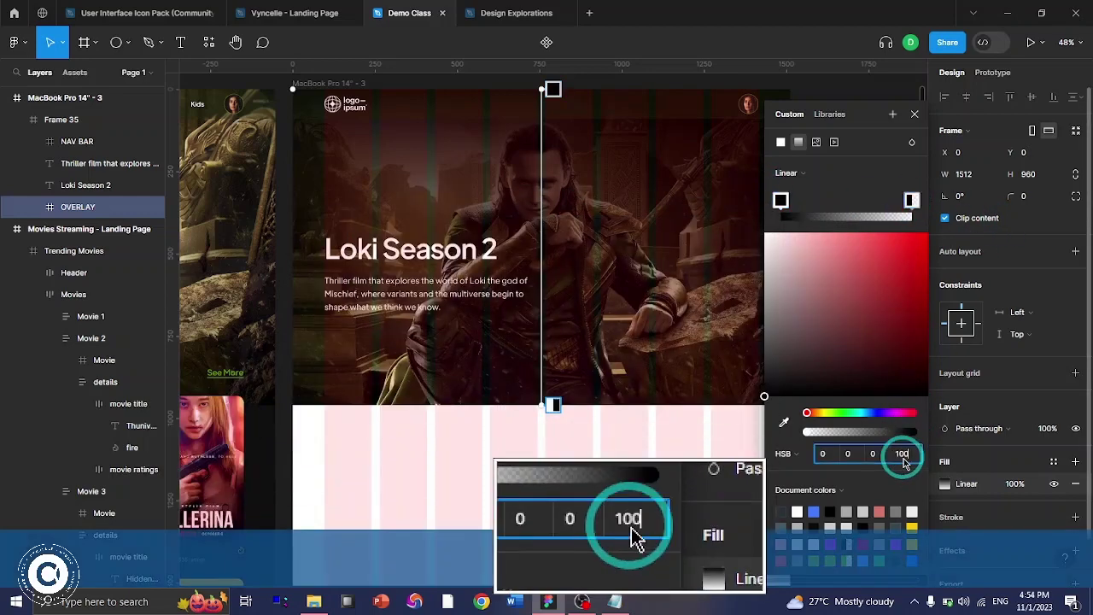
pyautogui.press('Return')
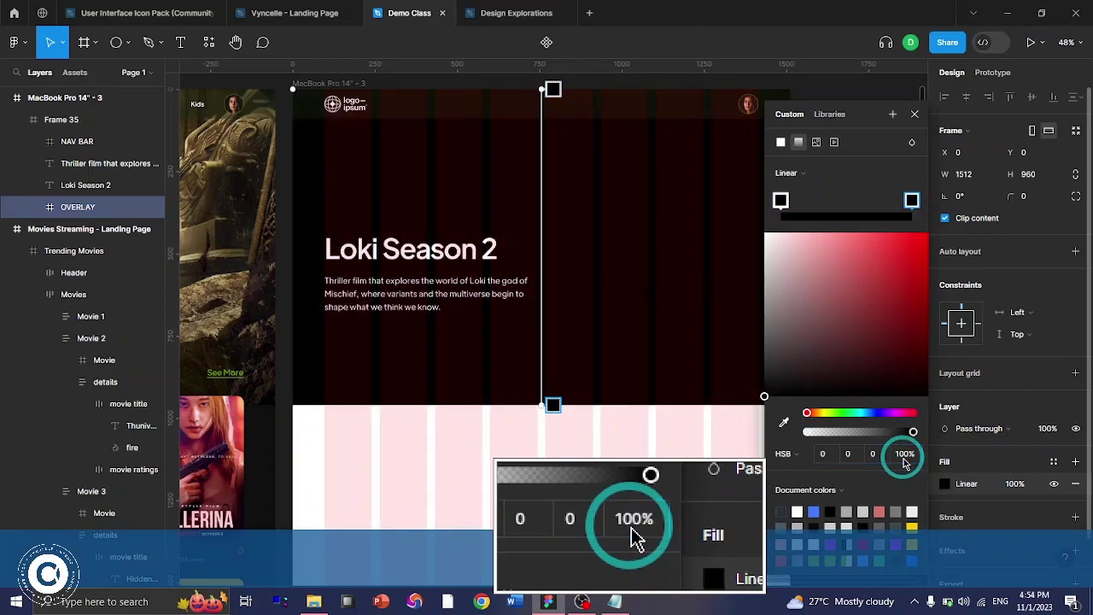
pyautogui.hotkey('ctrl', 'z')
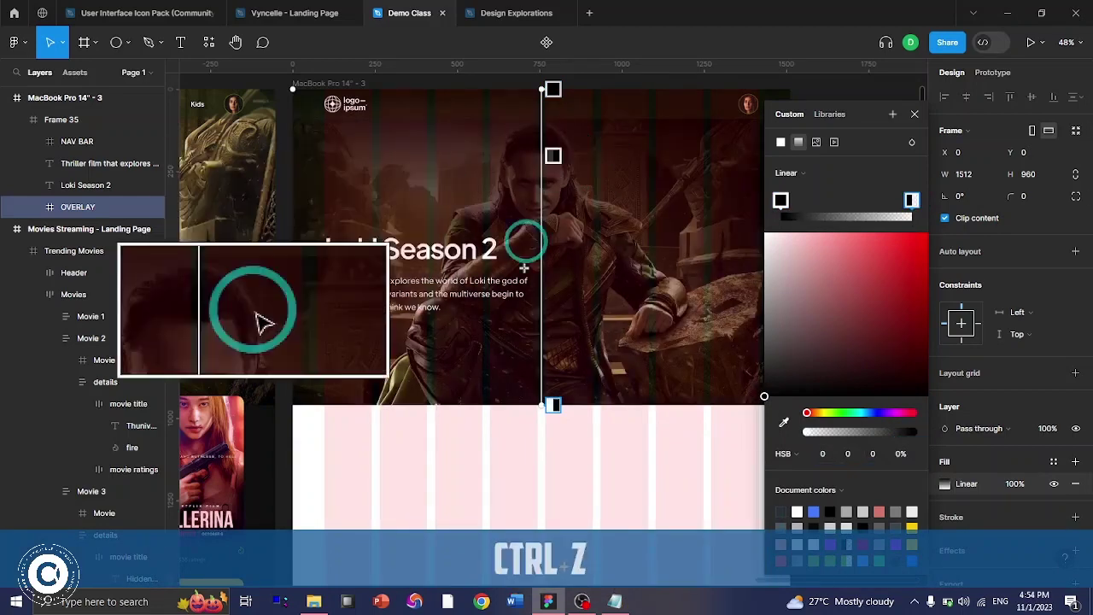
# - Run the overlay gradient diagonally, from black just outside the hero's lower-left corner to transparent at its upper-right corner
pyautogui.moveTo(543, 405)
pyautogui.mouseDown()
pyautogui.moveTo(651, 299)
pyautogui.moveTo(717, 116)
pyautogui.mouseUp()
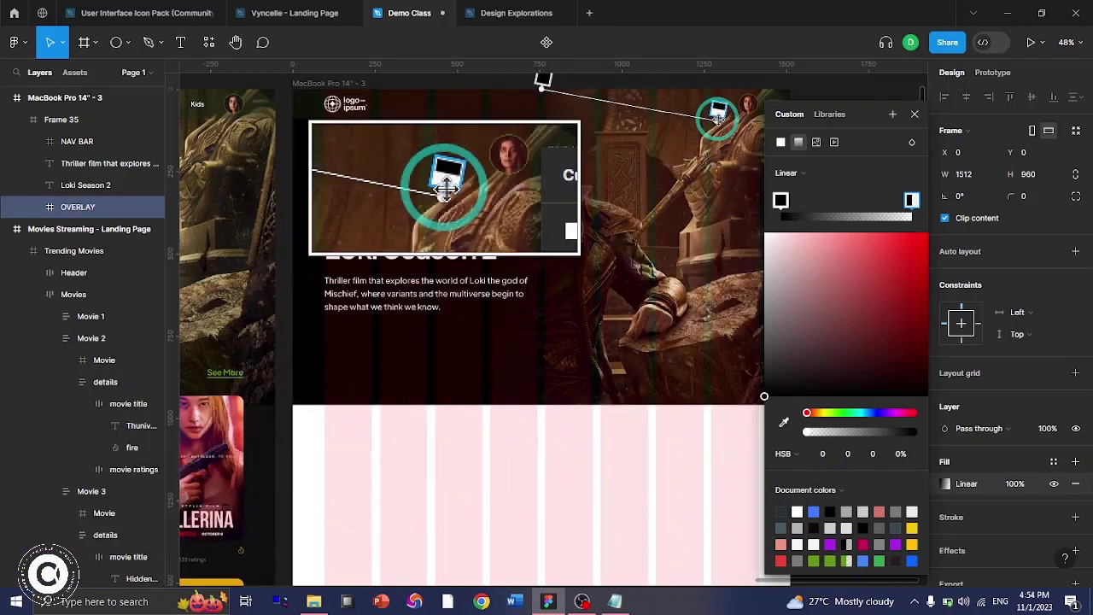
pyautogui.click(915, 113)
pyautogui.hscroll(3, 645, 175)
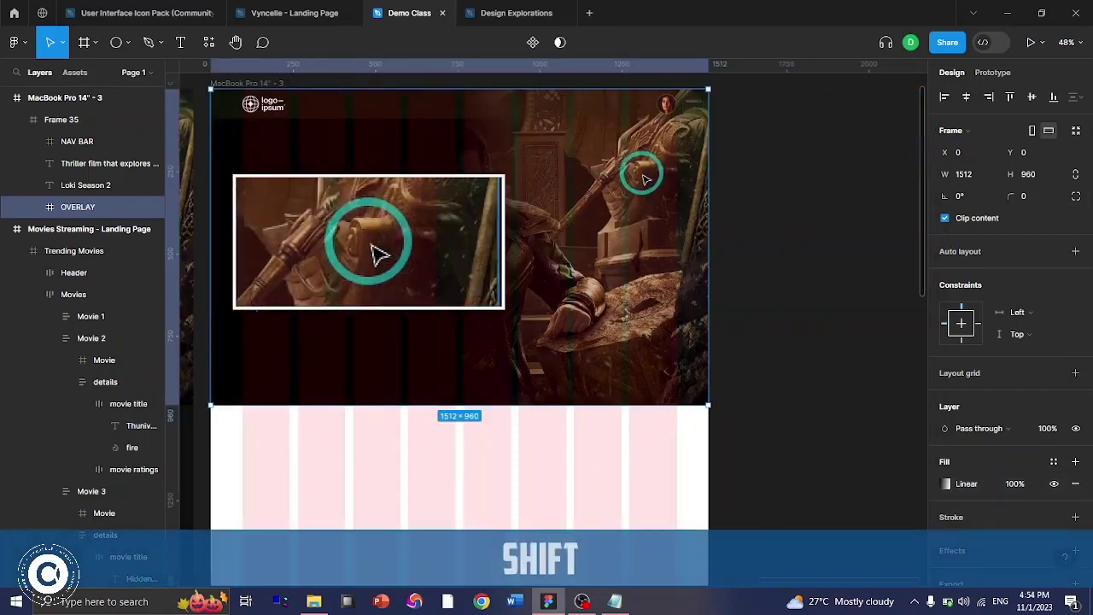
pyautogui.click(946, 484)
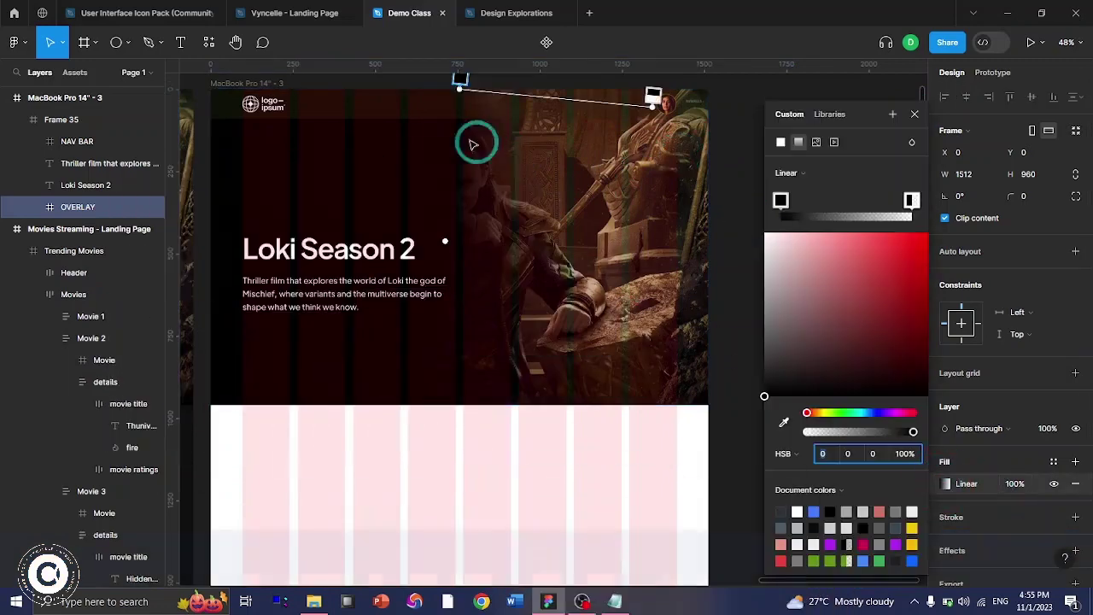
pyautogui.press('F2')
pyautogui.moveTo(458, 82); pyautogui.dragTo(363, 260)
pyautogui.moveTo(329, 318); pyautogui.dragTo(200, 415)
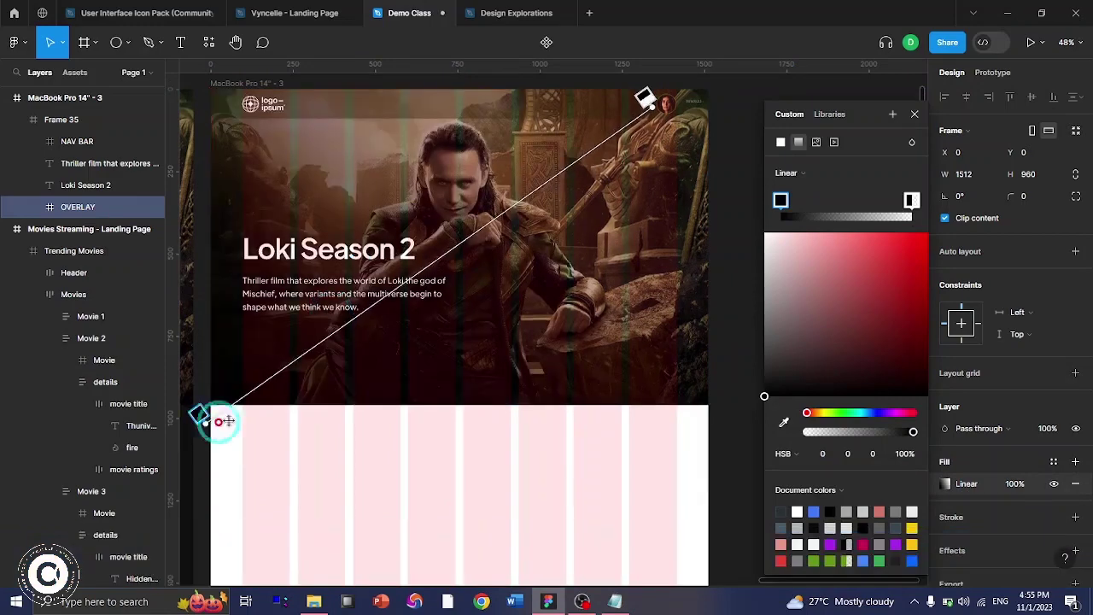
pyautogui.moveTo(663, 142); pyautogui.dragTo(707, 85)
# - Shift the black gradient stop slightly inward along the diagonal and hide the layout grids
pyautogui.moveTo(198, 414); pyautogui.dragTo(289, 398)
pyautogui.hotkey('shift', 'f')
pyautogui.hotkey('shift', 'g')
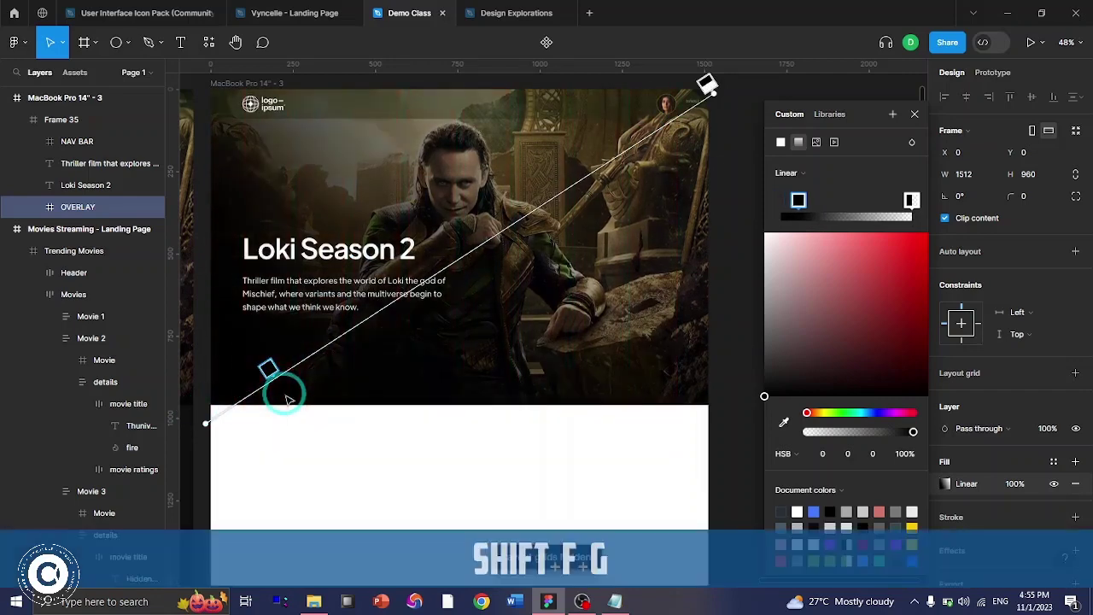
pyautogui.moveTo(267, 368)
pyautogui.mouseDown()
pyautogui.moveTo(243, 369)
pyautogui.moveTo(281, 371)
pyautogui.moveTo(263, 373)
pyautogui.mouseUp()
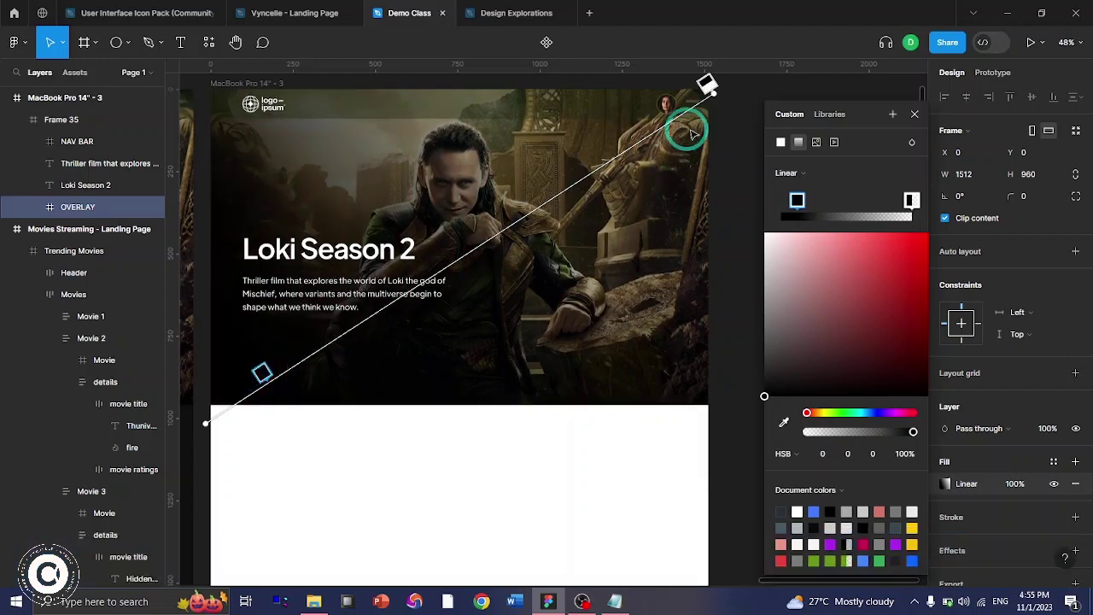
# - Shift the transparent gradient stop slightly inward from the upper-right corner, close the colour settings and deselect the overlay
pyautogui.scroll(3, 701, 188)
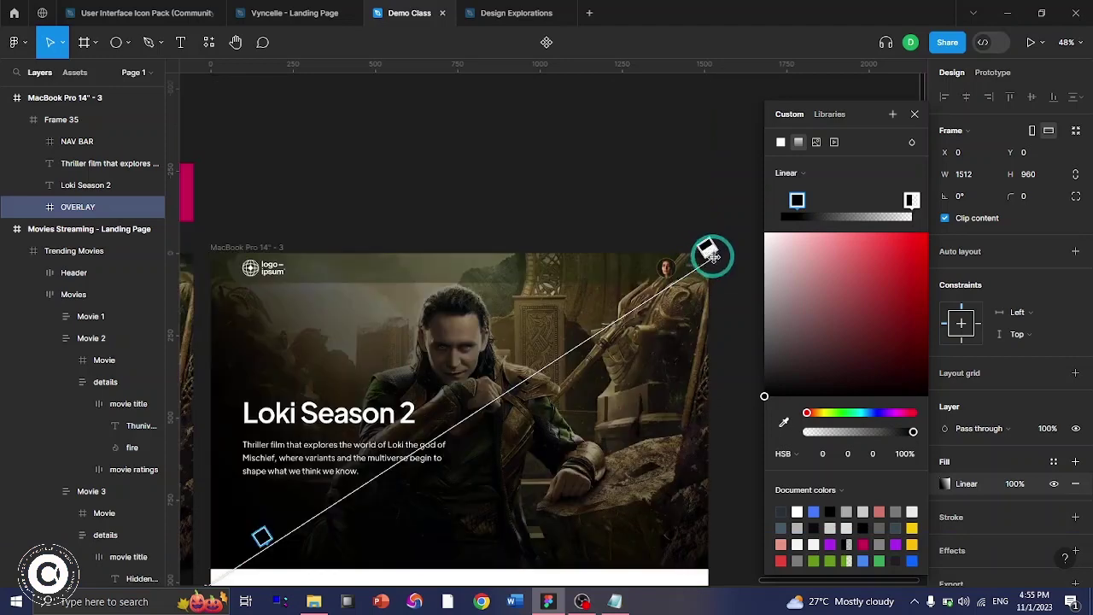
pyautogui.click(708, 242)
pyautogui.moveTo(707, 243); pyautogui.dragTo(686, 282)
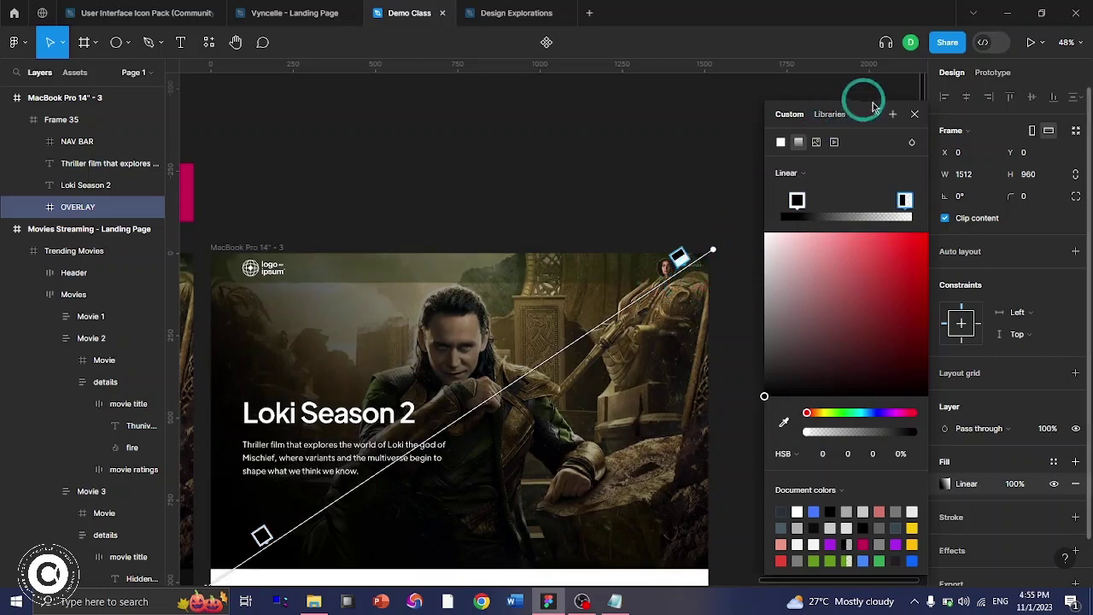
pyautogui.click(910, 118)
pyautogui.click(888, 150)
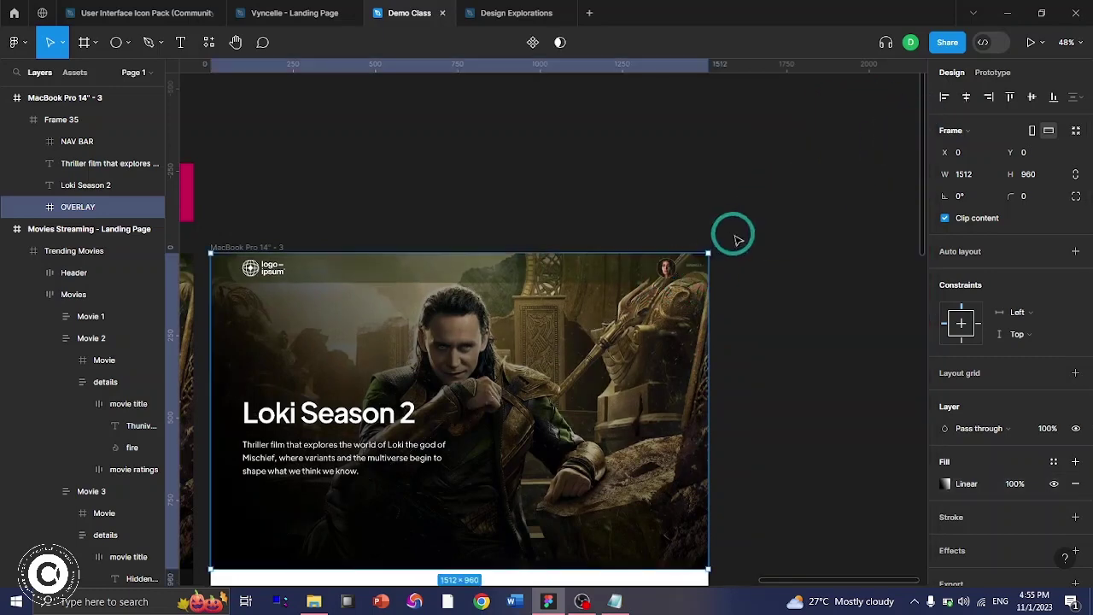
pyautogui.click(785, 245)
# - Compare the new hero with the Movies Streaming landing page and inspect the Movies menu text in its navigation bar
pyautogui.scroll(-3, 774, 299)
pyautogui.hscroll(-5, 773, 299)
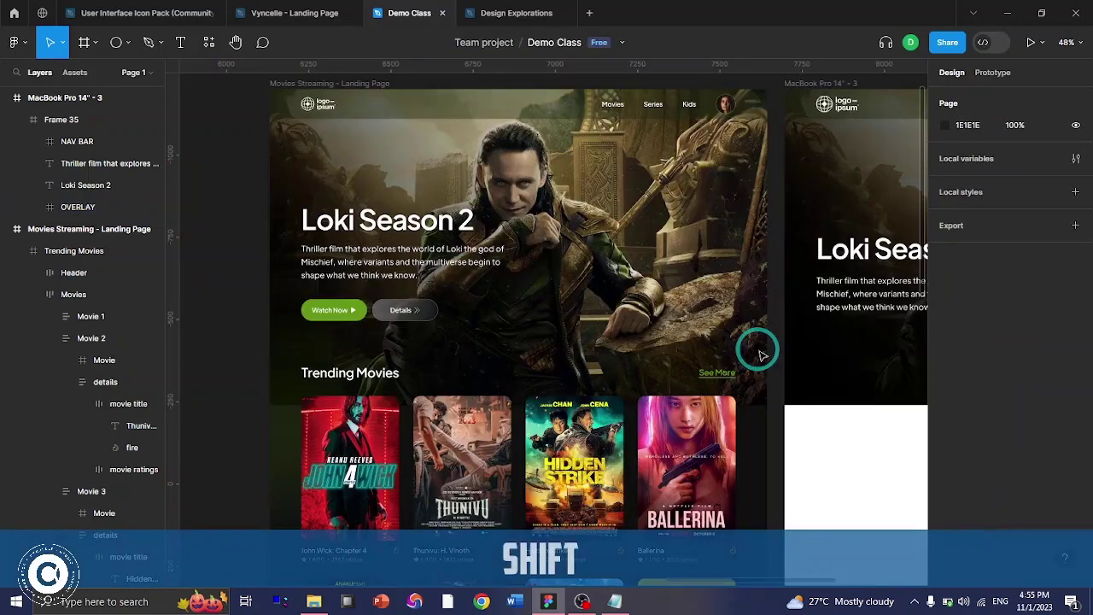
pyautogui.hscroll(-2, 763, 355)
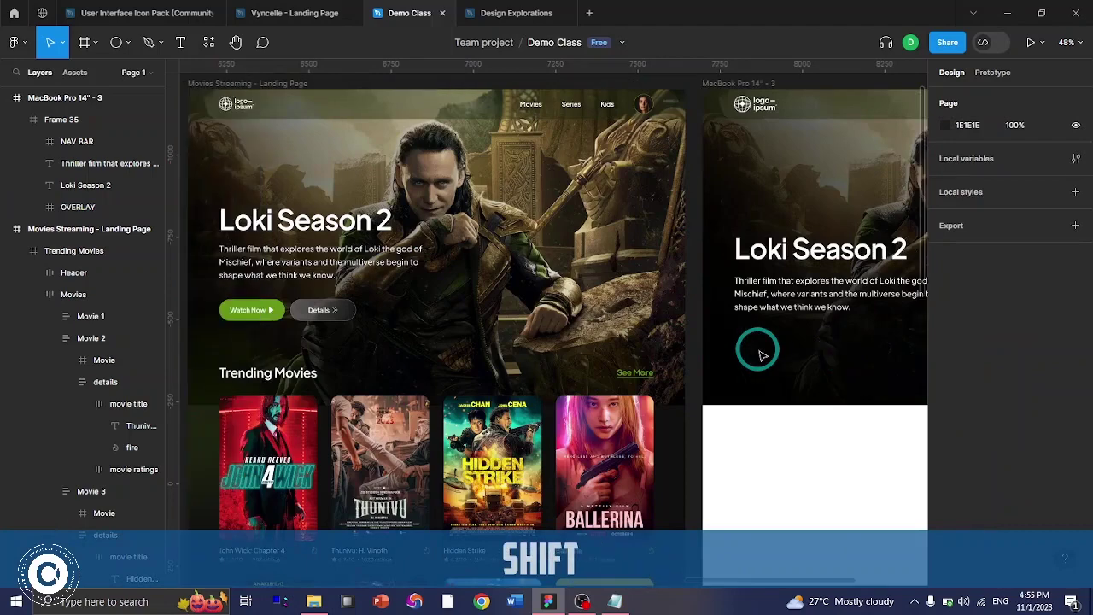
pyautogui.hscroll(2, 763, 354)
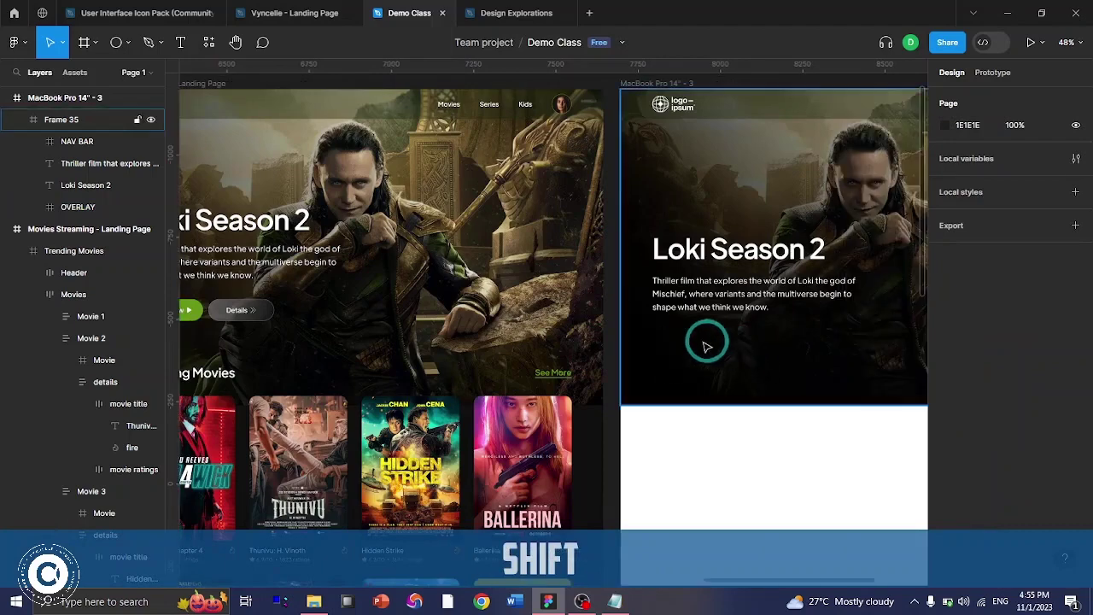
pyautogui.hscroll(-2, 706, 342)
pyautogui.hscroll(4, 704, 336)
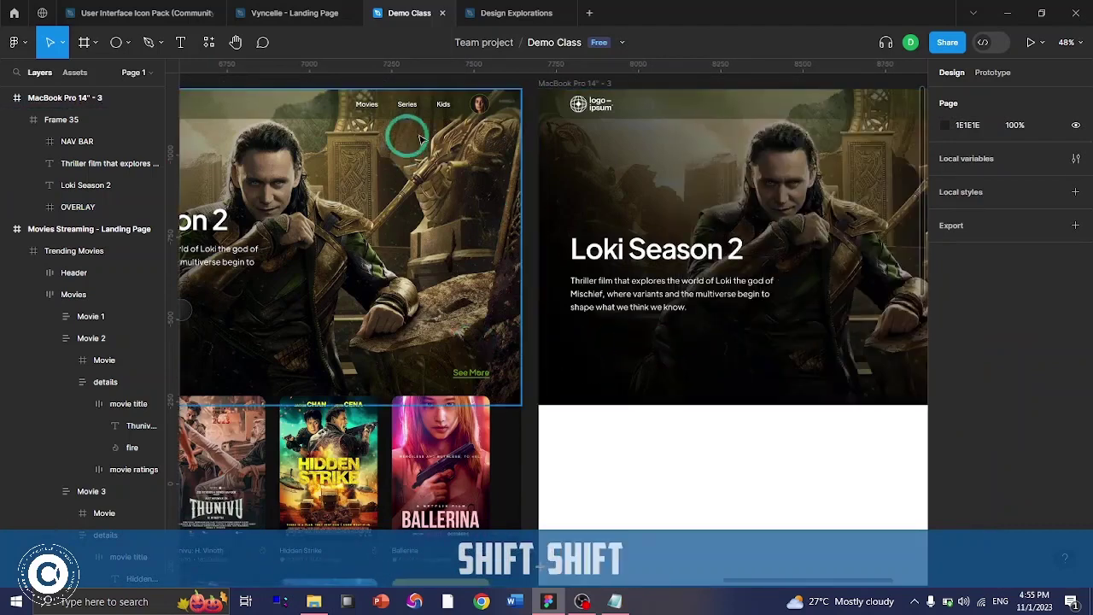
pyautogui.keyDown('ctrl'); pyautogui.click(366, 104); pyautogui.keyUp('ctrl')
pyautogui.scroll(5, 367, 101)
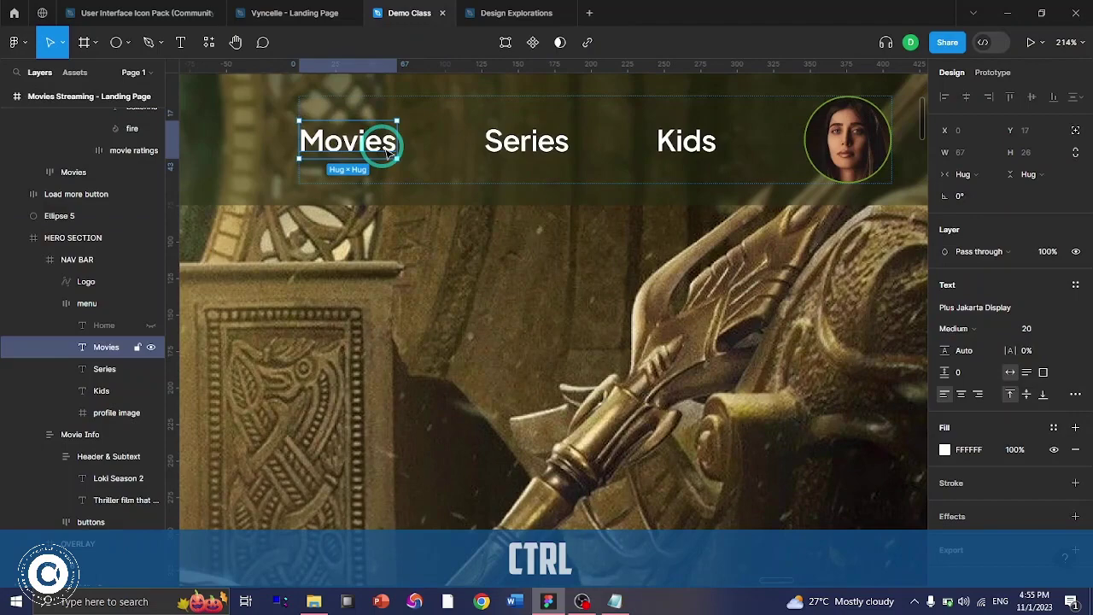
# - Add the menu text "Movies" inside the new frame's navigation bar, between the logo and the profile picture
pyautogui.press('F2')
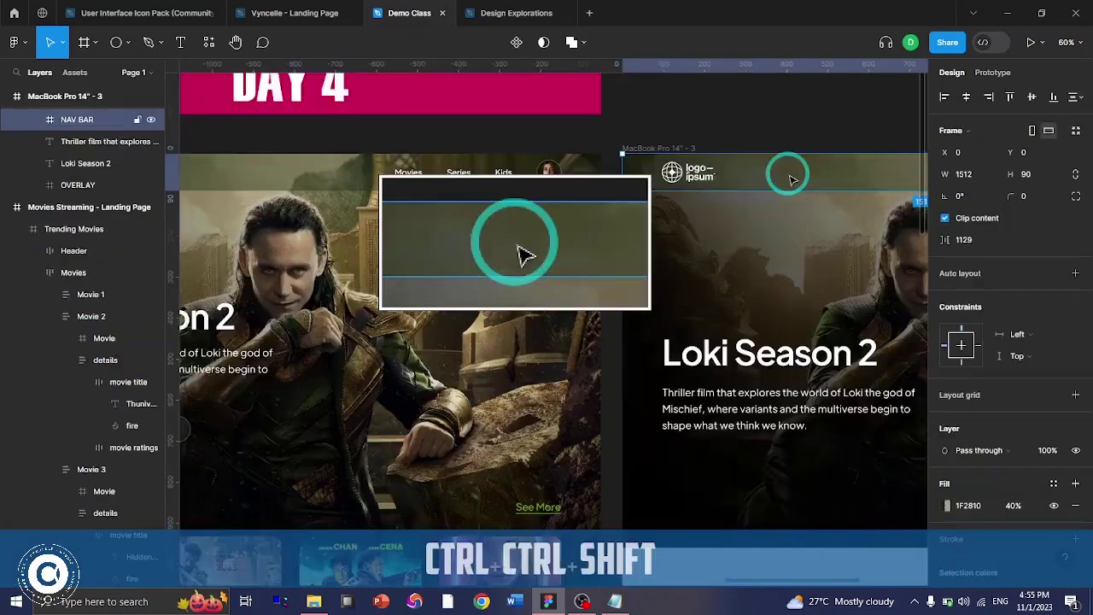
pyautogui.hscroll(5, 783, 171)
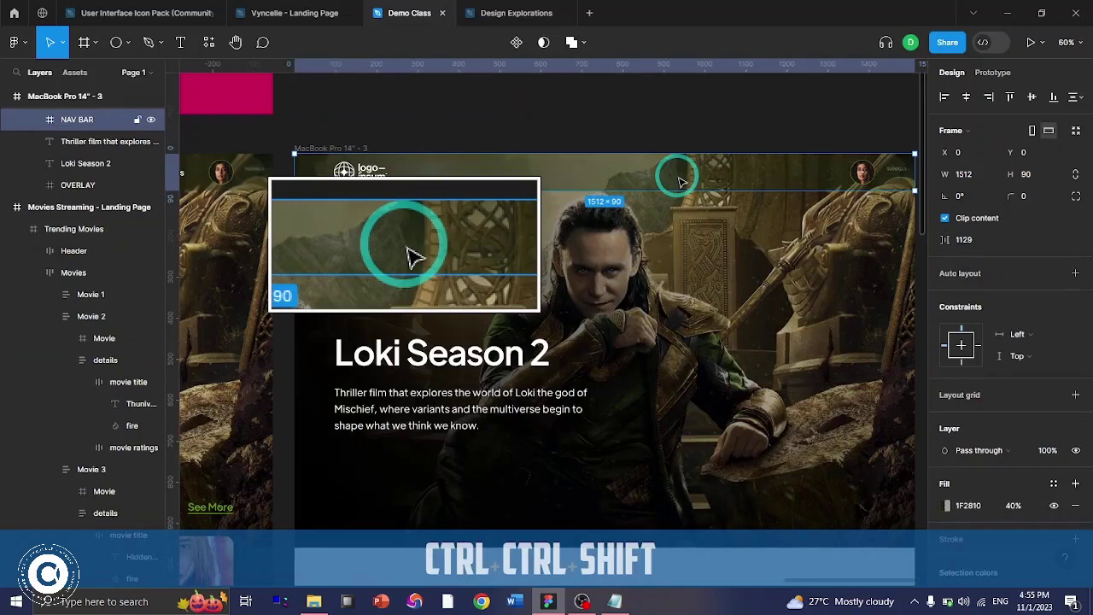
pyautogui.press('F2')
pyautogui.press('t')
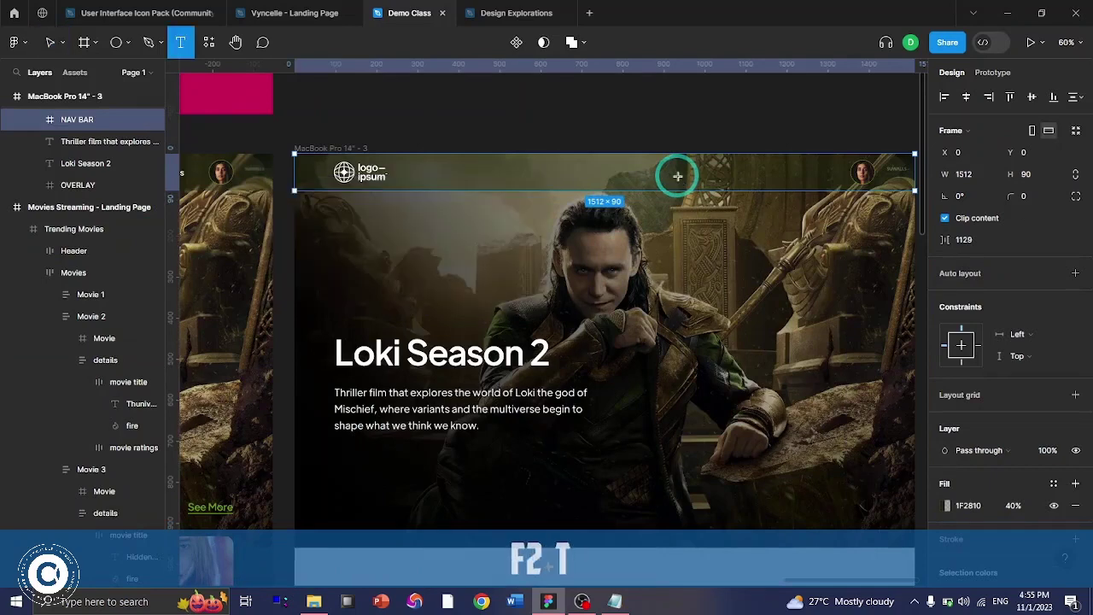
pyautogui.click(688, 174)
pyautogui.press('capslock')
pyautogui.press('capslock')
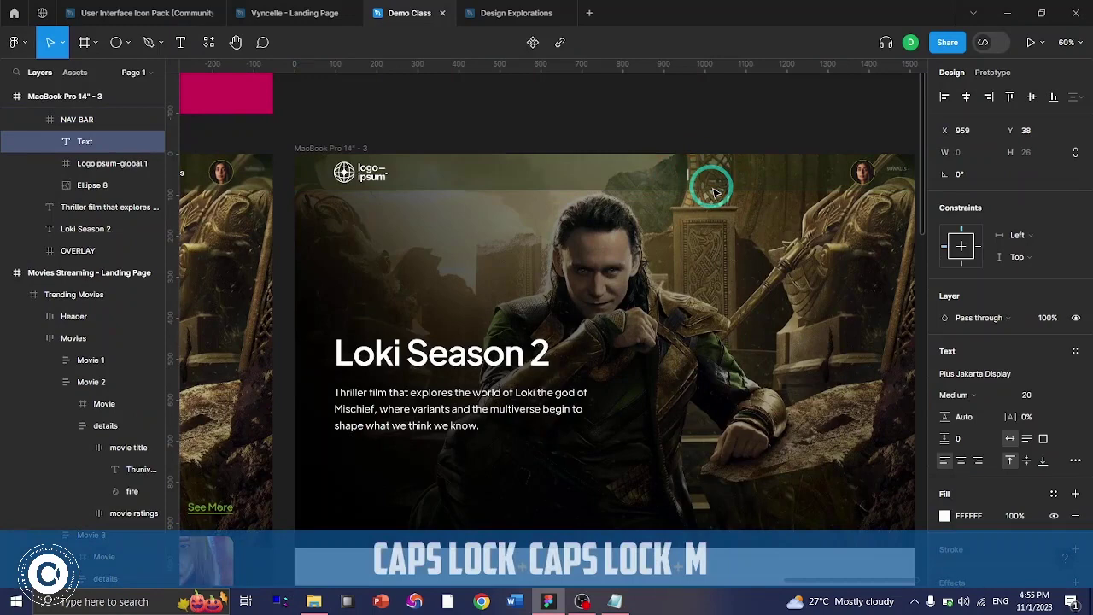
pyautogui.write('Movies')
pyautogui.hotkey('ctrl', 'Return')
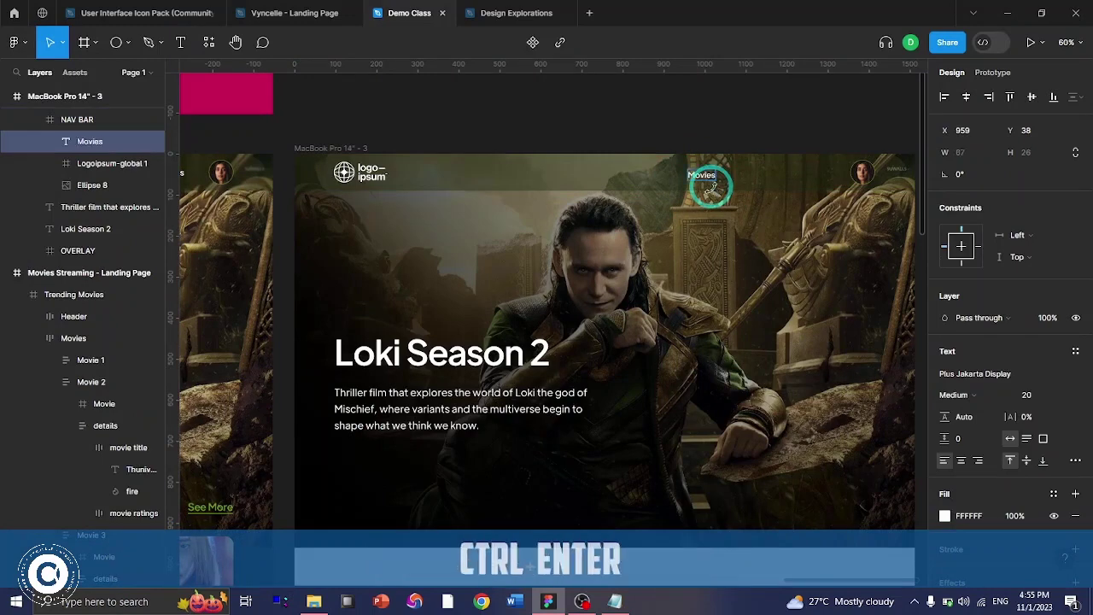
# - Duplicate the Movies menu text beside itself with a gap of 30 and change the copy's wording to "Series"
pyautogui.hscroll(-4, 712, 188)
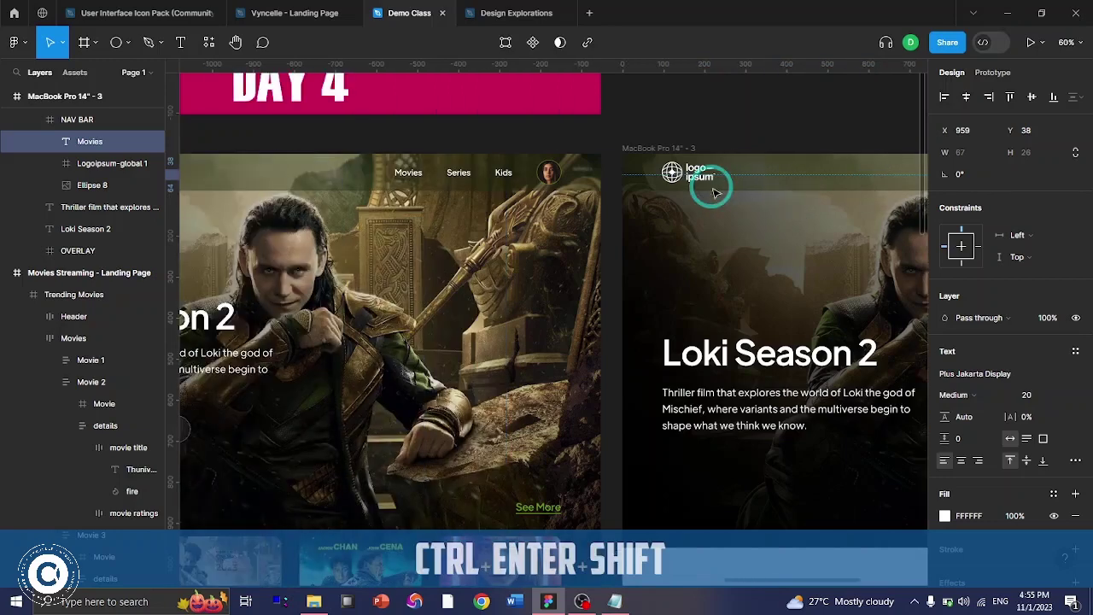
pyautogui.hscroll(5, 716, 192)
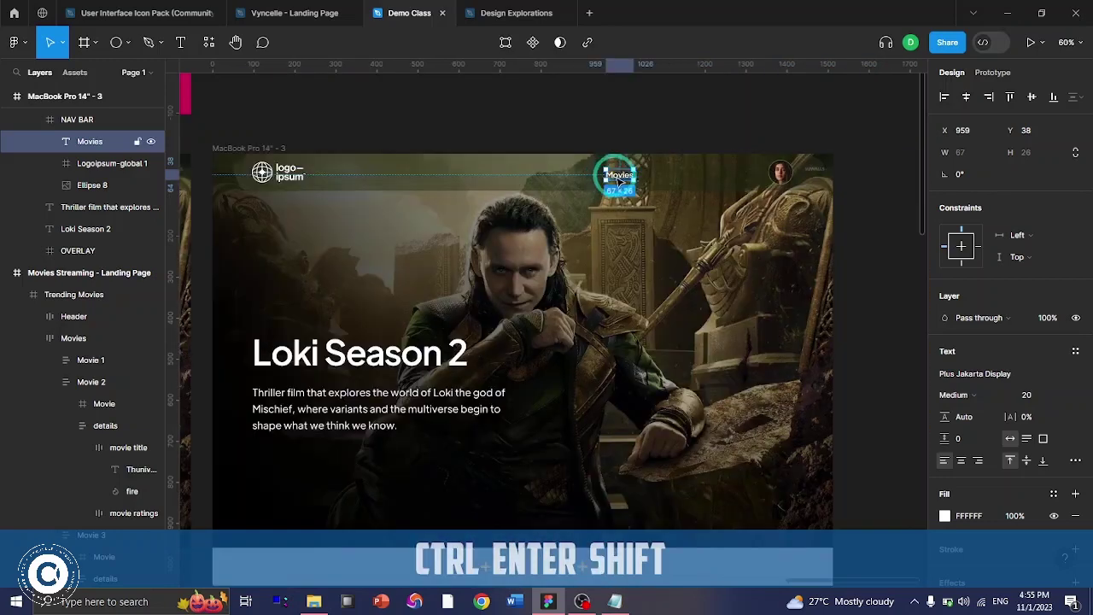
pyautogui.moveTo(614, 176); pyautogui.dragTo(661, 182)
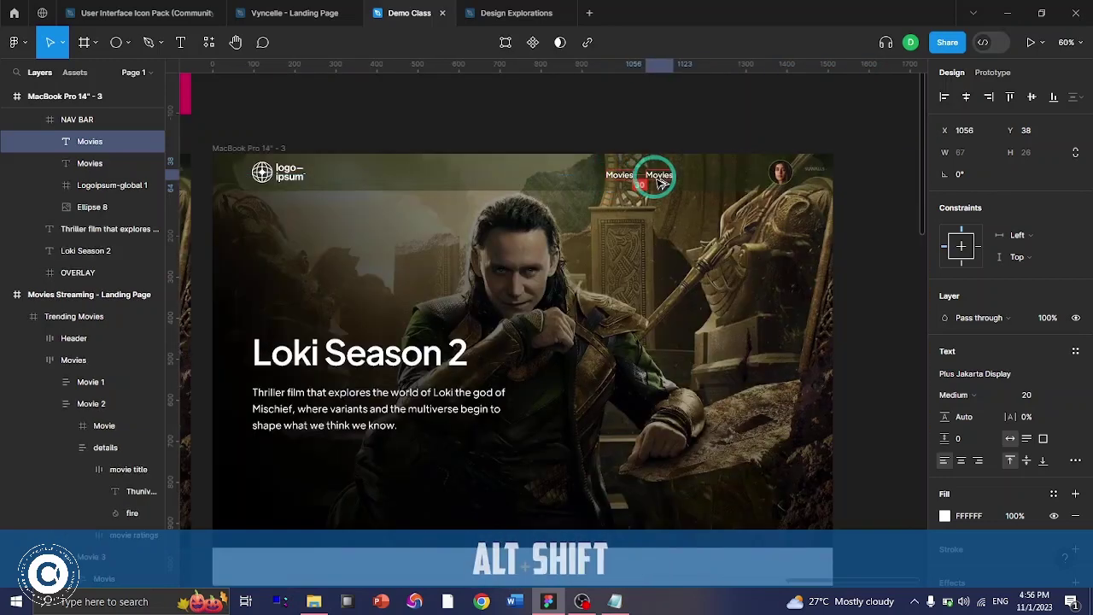
pyautogui.doubleClick(659, 177)
pyautogui.write('Series')
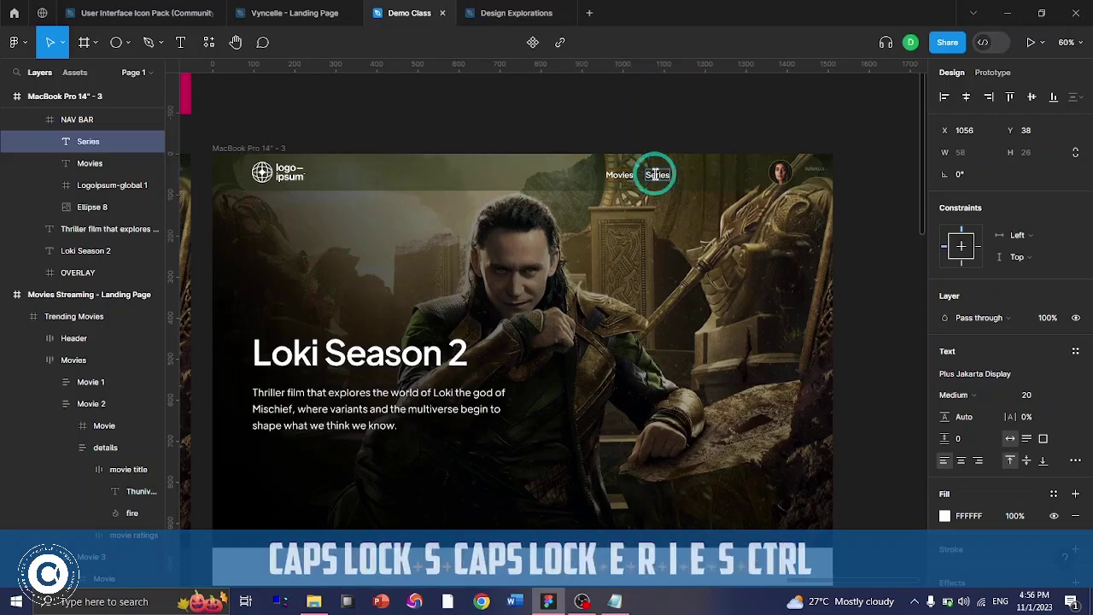
pyautogui.hotkey('ctrl', 'Return')
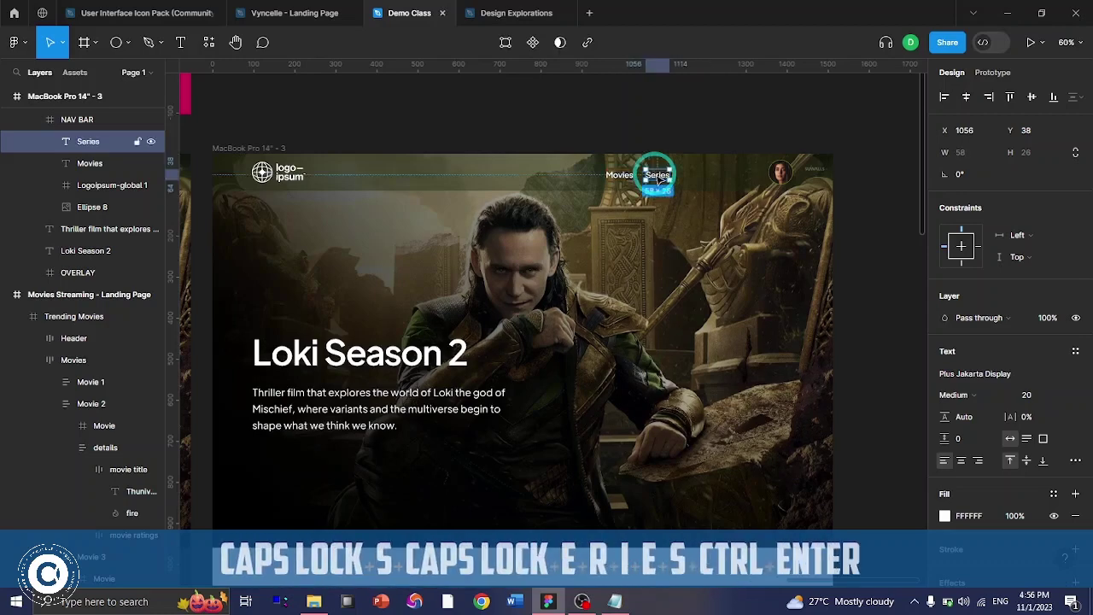
# - Duplicate the Series menu text at the same height, placing it at X 1162, and change the copy to "Kids"
pyautogui.moveTo(660, 179); pyautogui.dragTo(698, 174)
pyautogui.press('t')
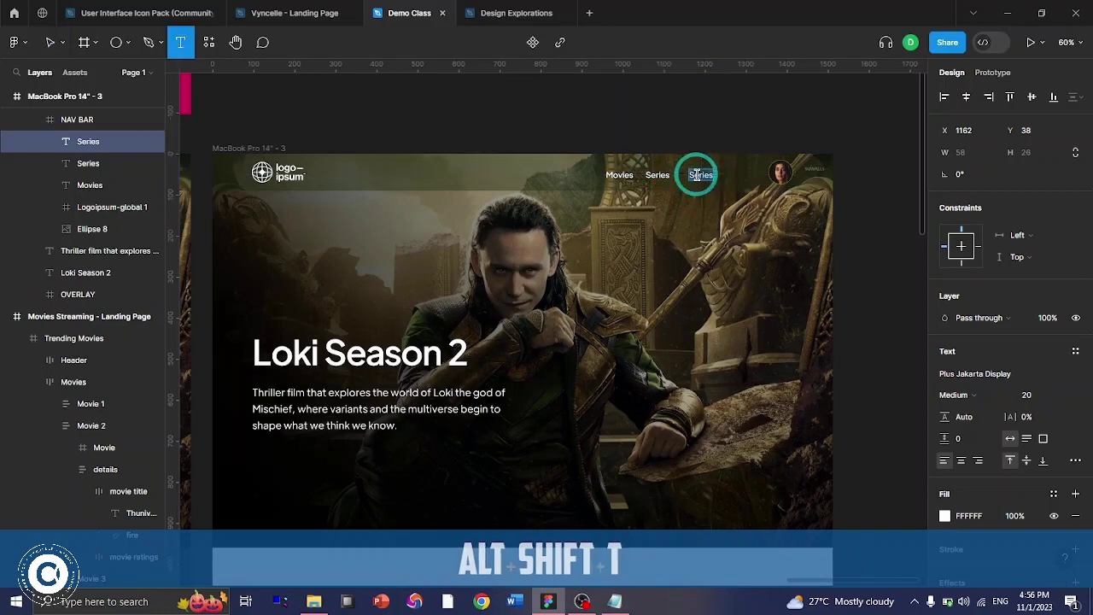
pyautogui.write('Kids')
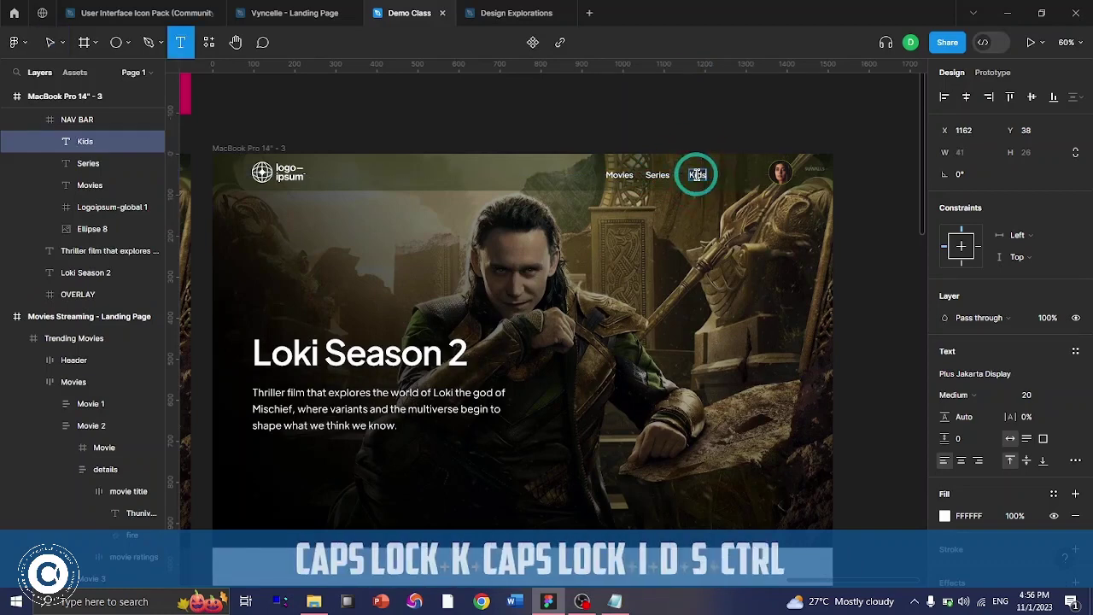
pyautogui.hotkey('ctrl', 'Return')
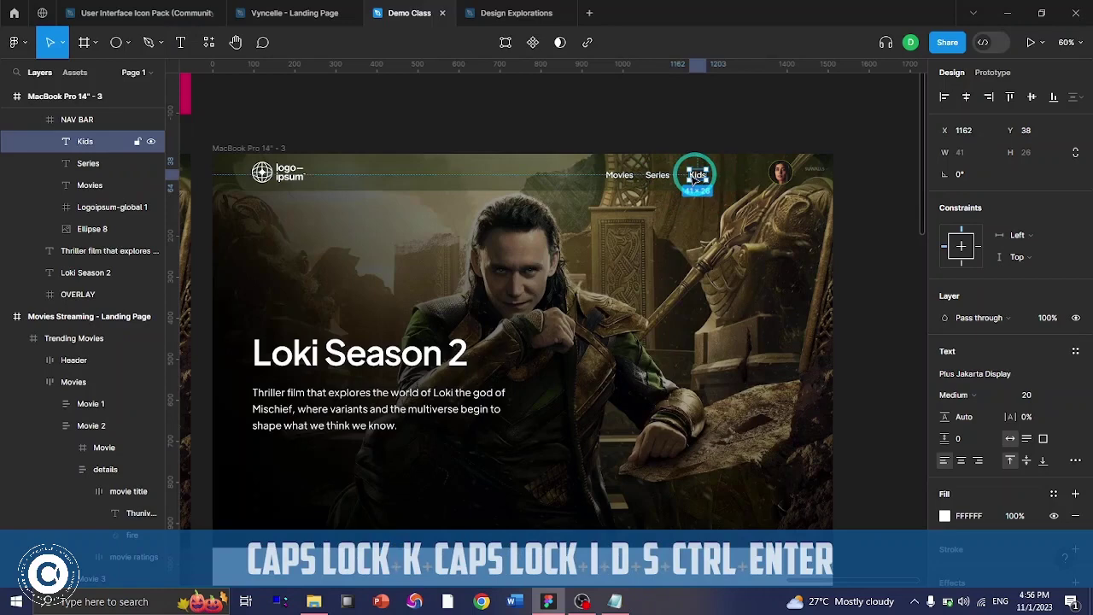
# - Wrap the Movies, Series and Kids texts and the profile picture in one frame and apply auto layout to it
pyautogui.scroll(5, 639, 172)
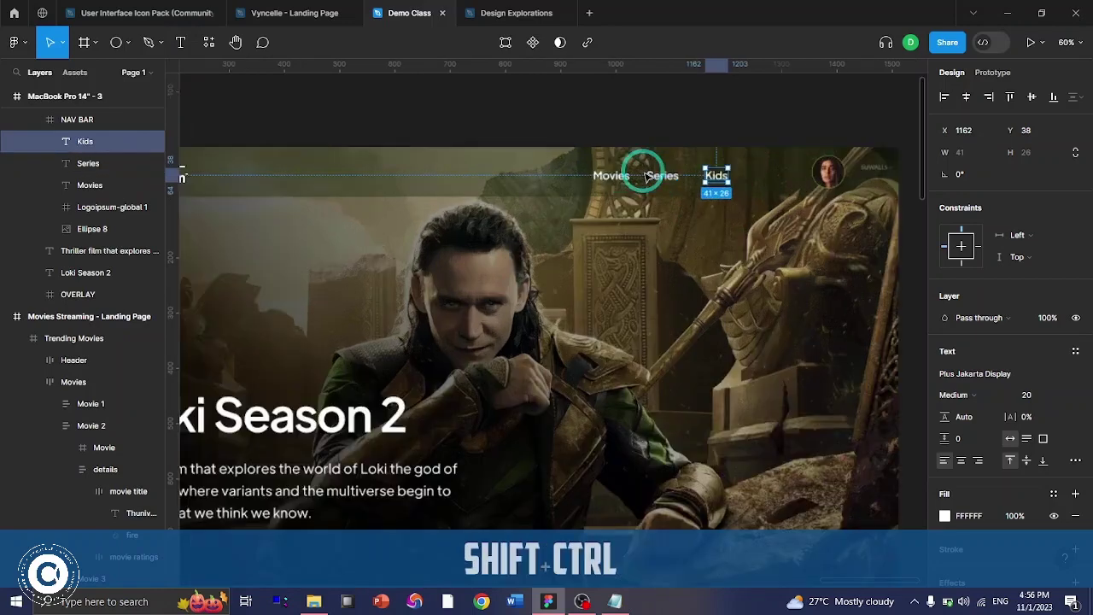
pyautogui.keyDown('ctrl'); pyautogui.click(434, 186); pyautogui.keyUp('ctrl')
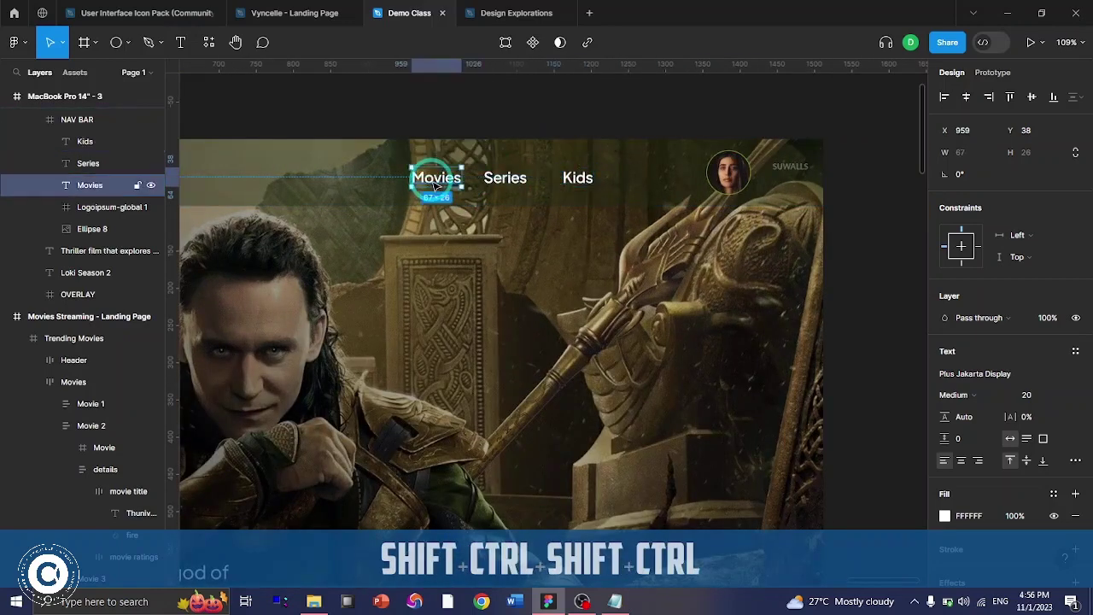
pyautogui.keyDown('ctrl'); pyautogui.keyDown('shift'); pyautogui.click(513, 181); pyautogui.keyUp('shift'); pyautogui.keyUp('ctrl')
pyautogui.keyDown('ctrl'); pyautogui.keyDown('shift'); pyautogui.click(578, 178); pyautogui.keyUp('shift'); pyautogui.keyUp('ctrl')
pyautogui.keyDown('ctrl'); pyautogui.keyDown('shift'); pyautogui.click(728, 172); pyautogui.keyUp('shift'); pyautogui.keyUp('ctrl')
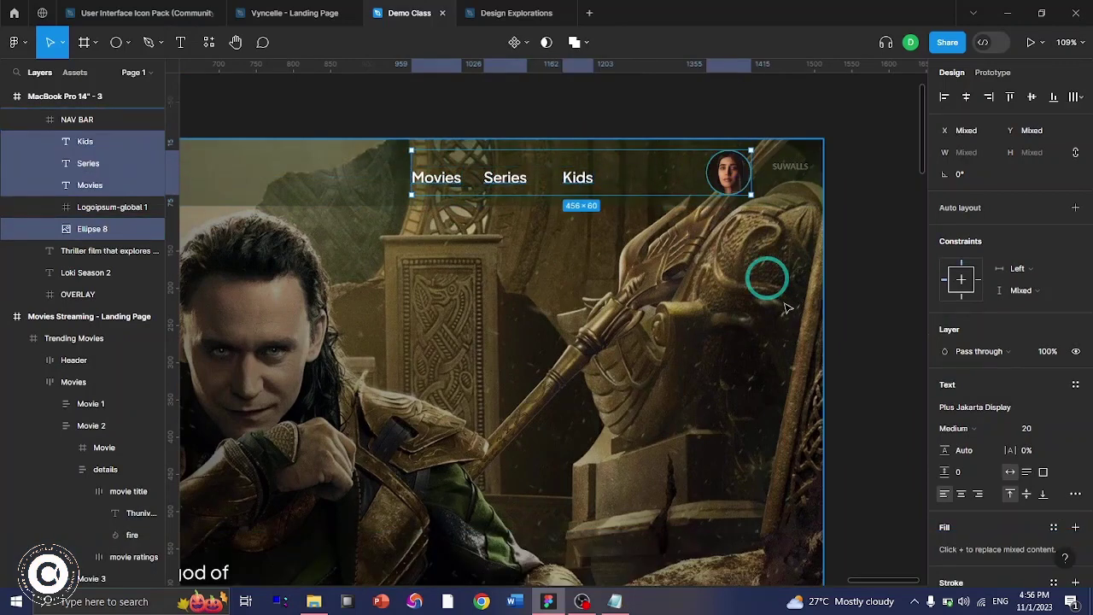
pyautogui.rightClick(715, 335)
pyautogui.click(743, 349)
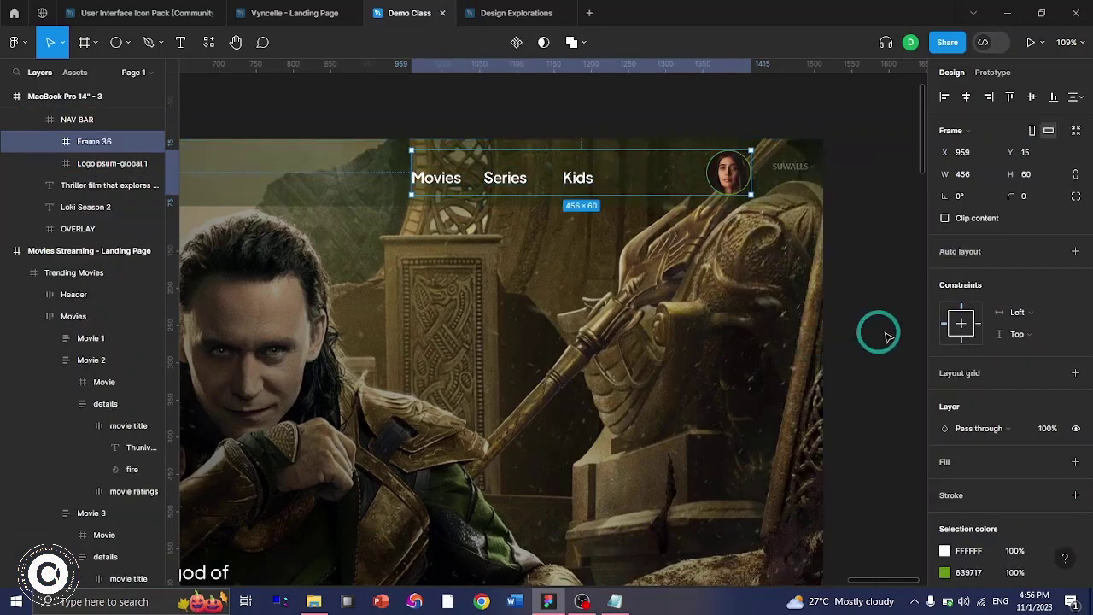
pyautogui.hotkey('shift', 'a')
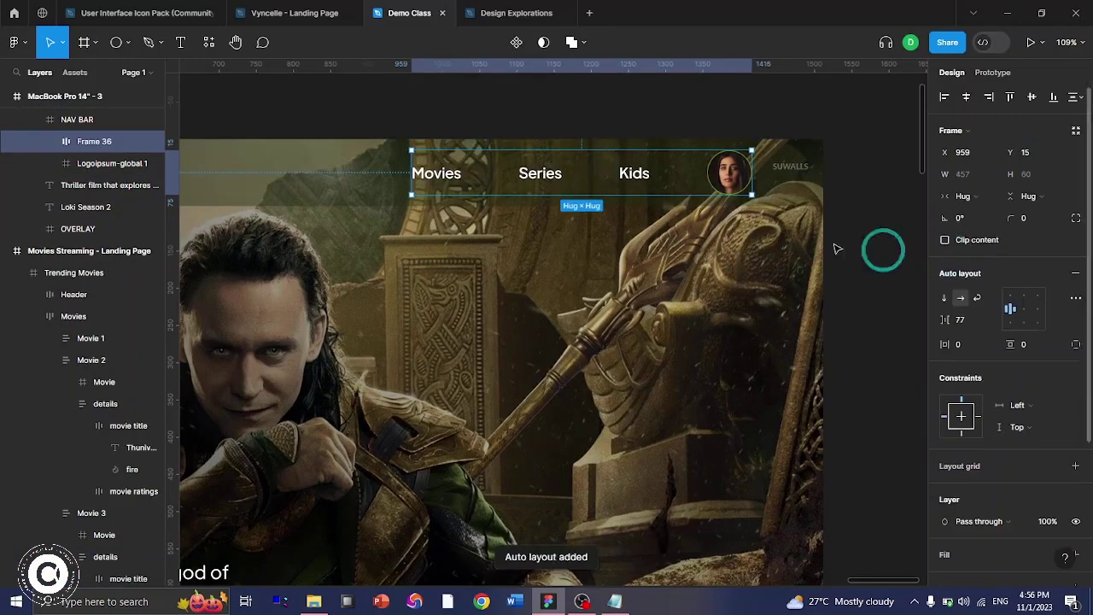
# - With the layout grids shown, nudge the menu frame 1 px left and set its horizontal gap between items to 70
pyautogui.hotkey('shift', 'g')
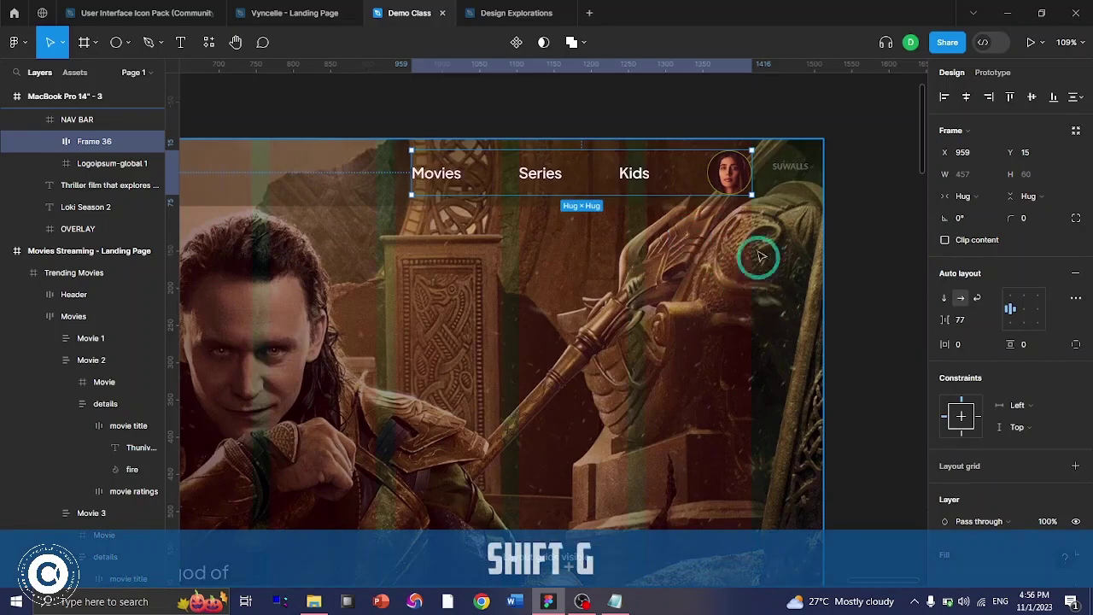
pyautogui.press('Left')
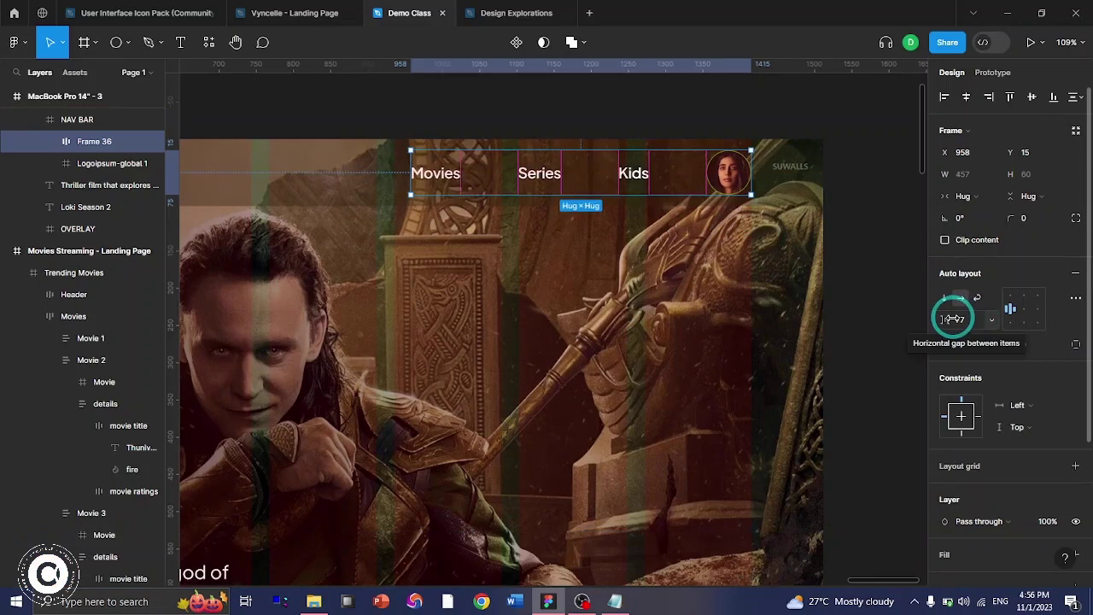
pyautogui.press('F2')
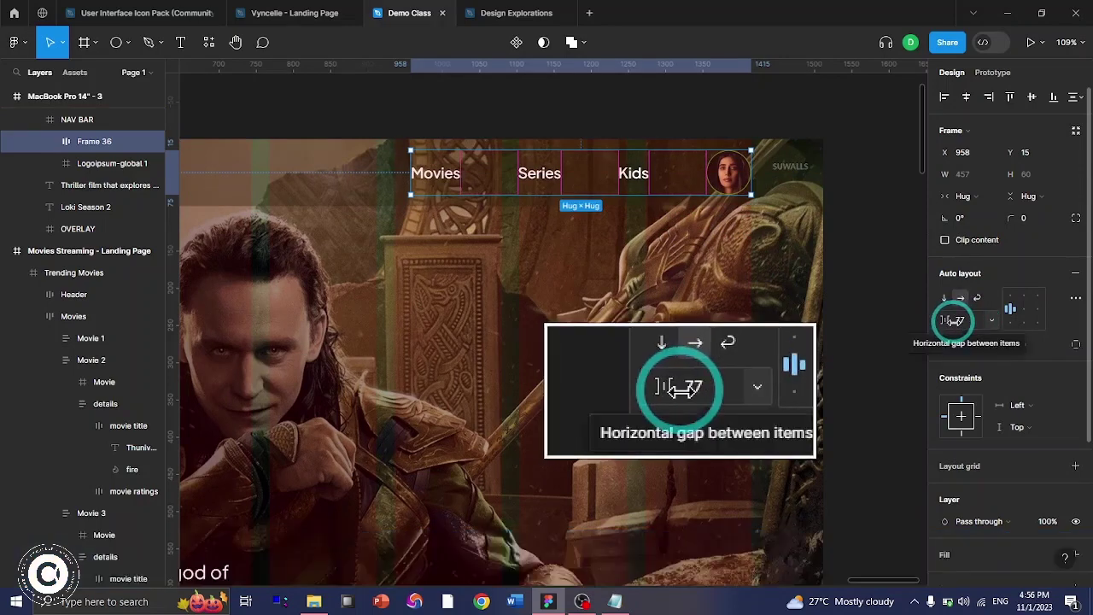
pyautogui.click(968, 323)
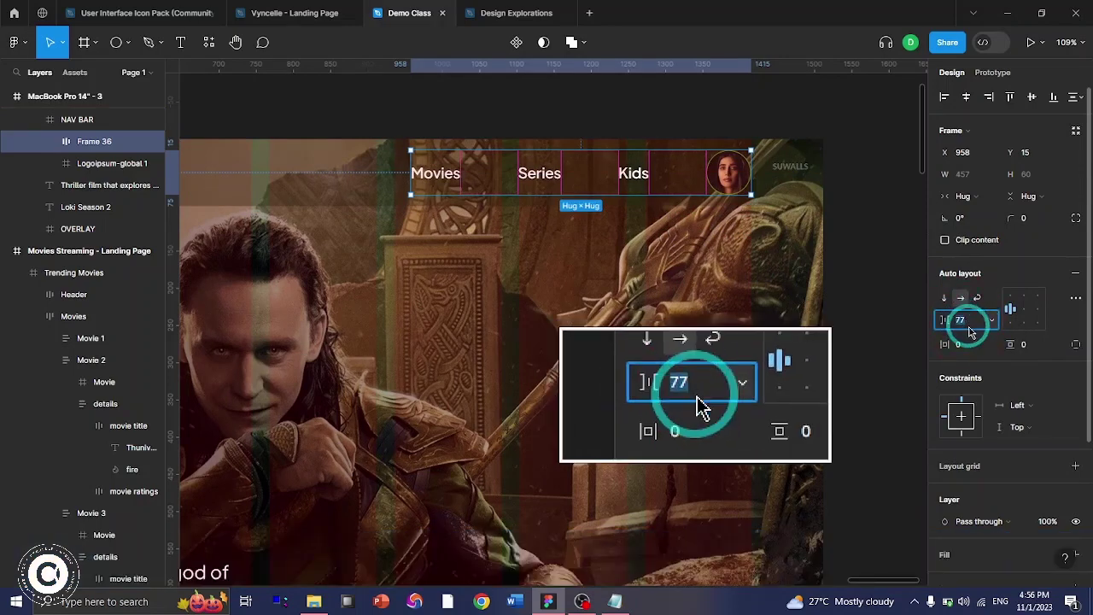
pyautogui.write('70')
pyautogui.hotkey('ctrl', 'Return')
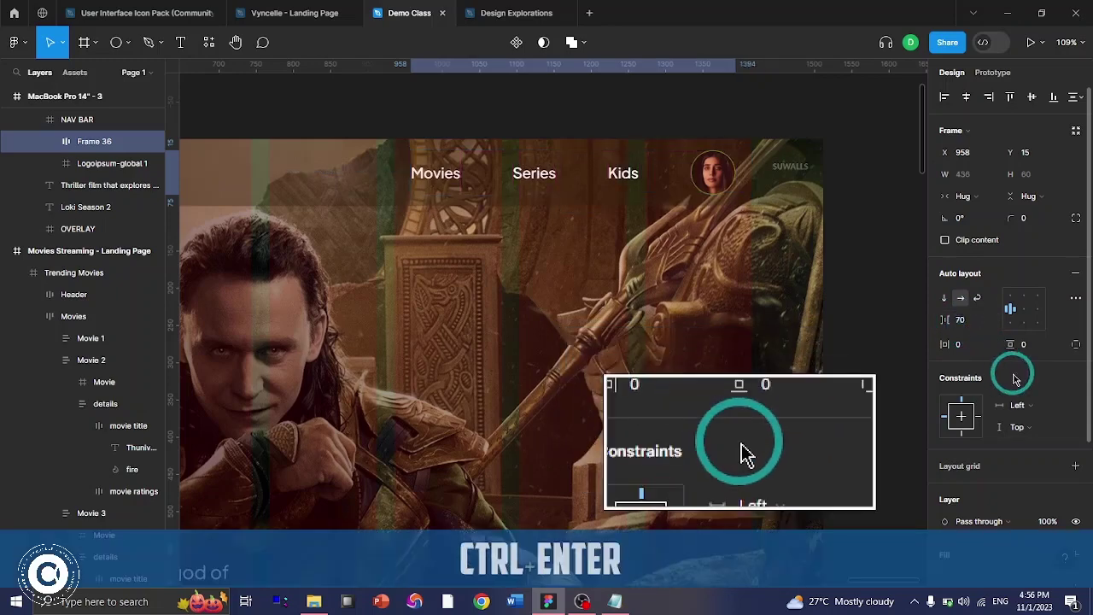
# - Set the menu frame's horizontal constraint to Right, move it right to X 981 near the last grid column's edge, and deselect it
pyautogui.click(977, 416)
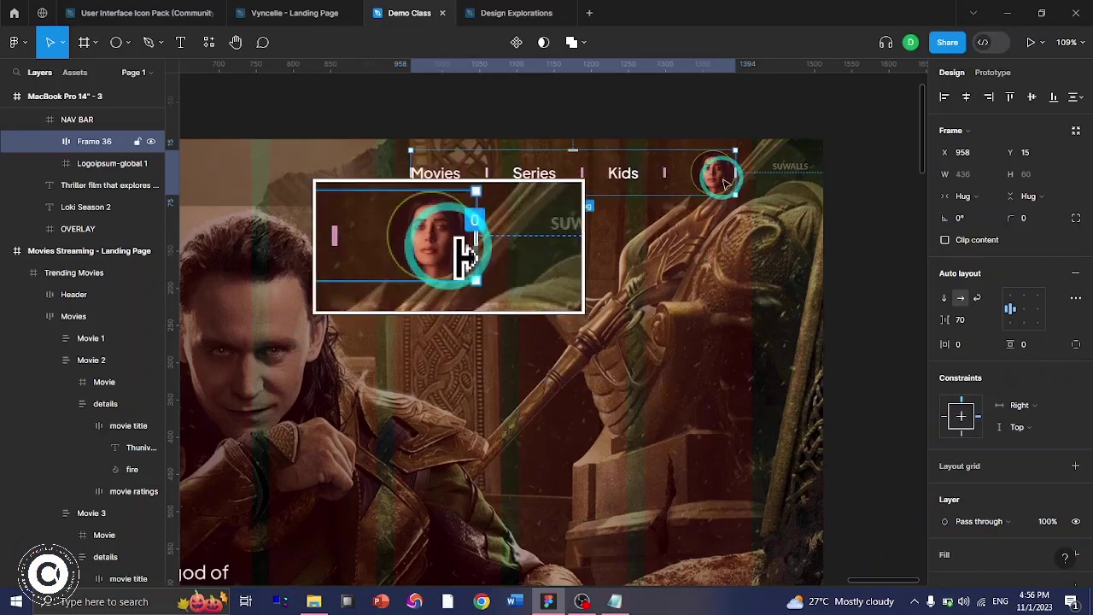
pyautogui.moveTo(724, 181); pyautogui.dragTo(742, 182)
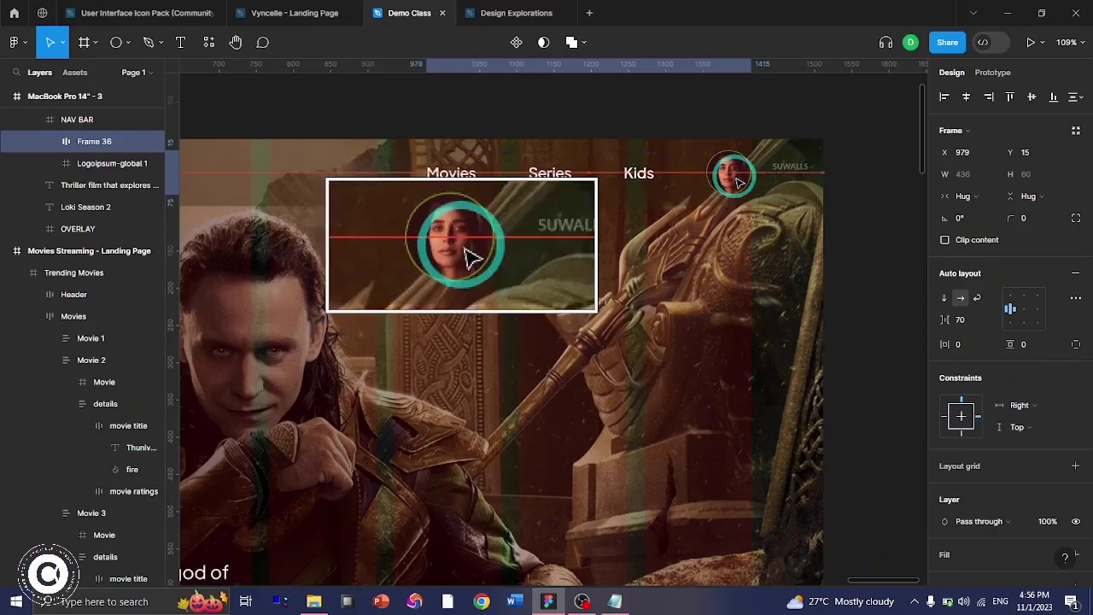
pyautogui.press('Right')
pyautogui.press('Right')
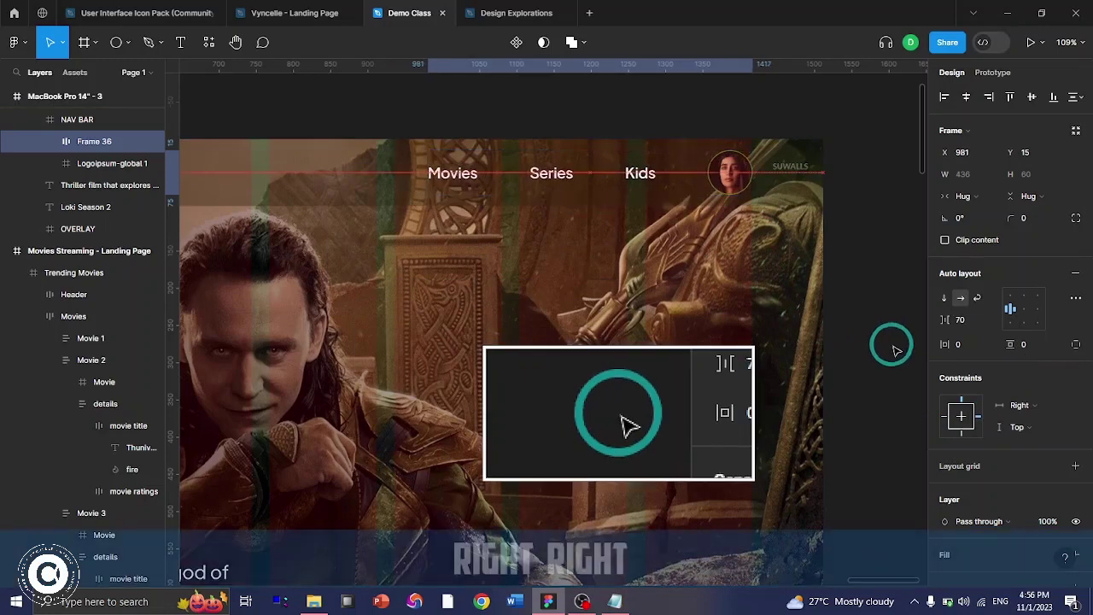
pyautogui.click(893, 344)
# - Select the whole MacBook Pro 14" - 3 frame and hide the layout grids
pyautogui.press('F2')
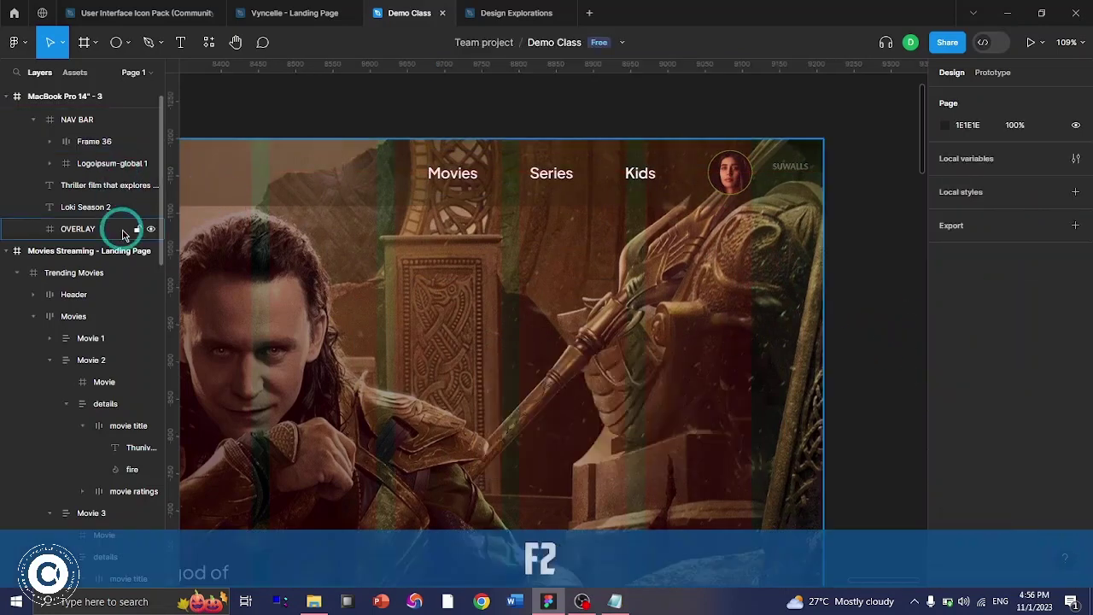
pyautogui.scroll(1, 94, 154)
pyautogui.click(80, 121)
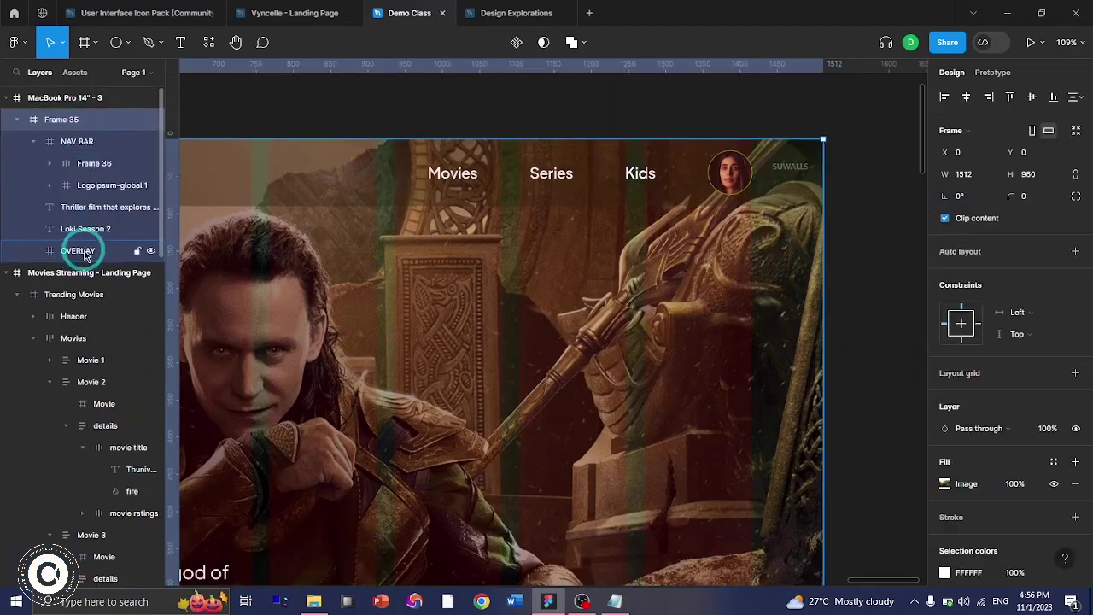
pyautogui.click(67, 99)
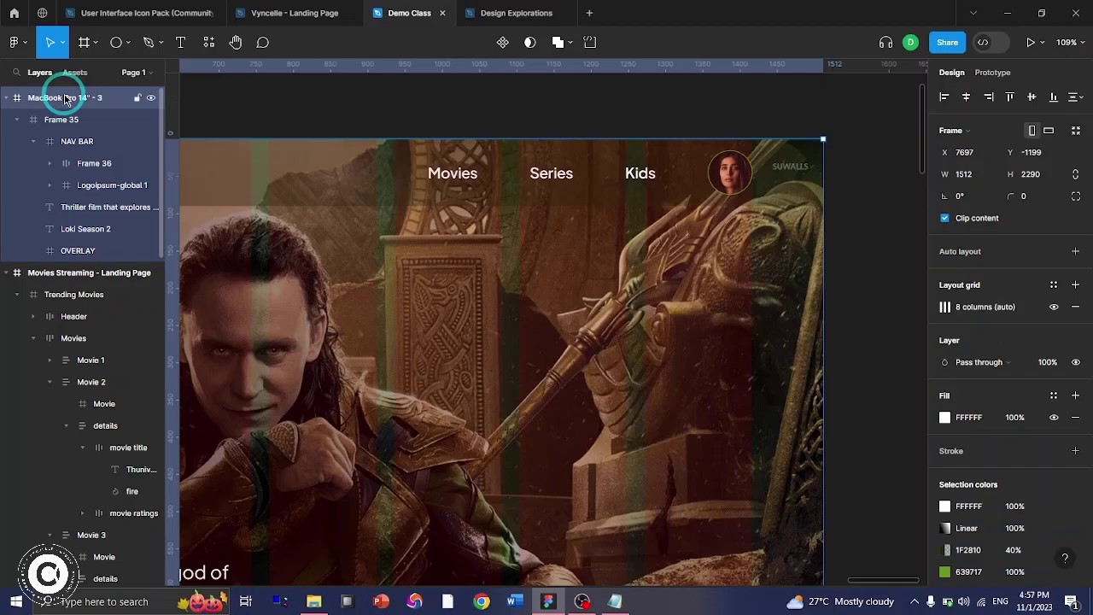
pyautogui.click(61, 118)
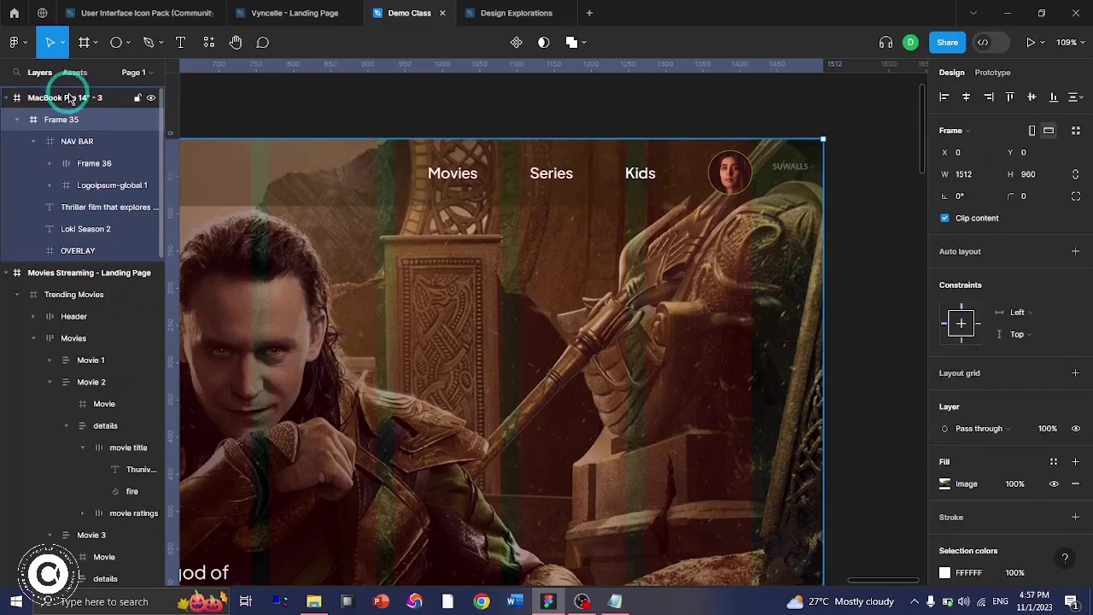
pyautogui.click(70, 99)
pyautogui.hscroll(-5, 498, 278)
pyautogui.scroll(-5, 498, 279)
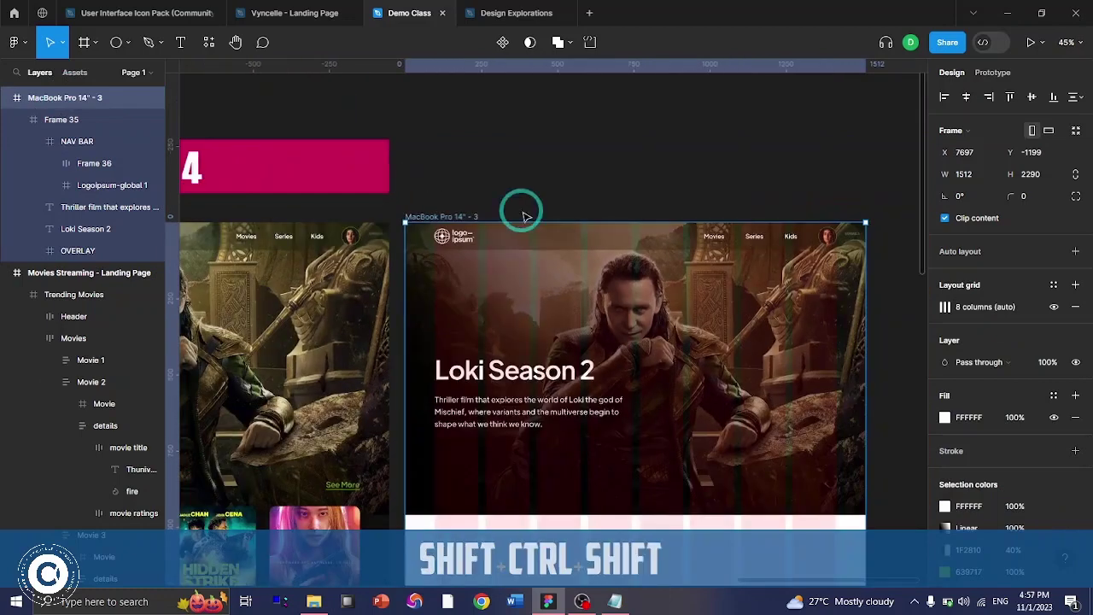
pyautogui.hotkey('shift', 'g')
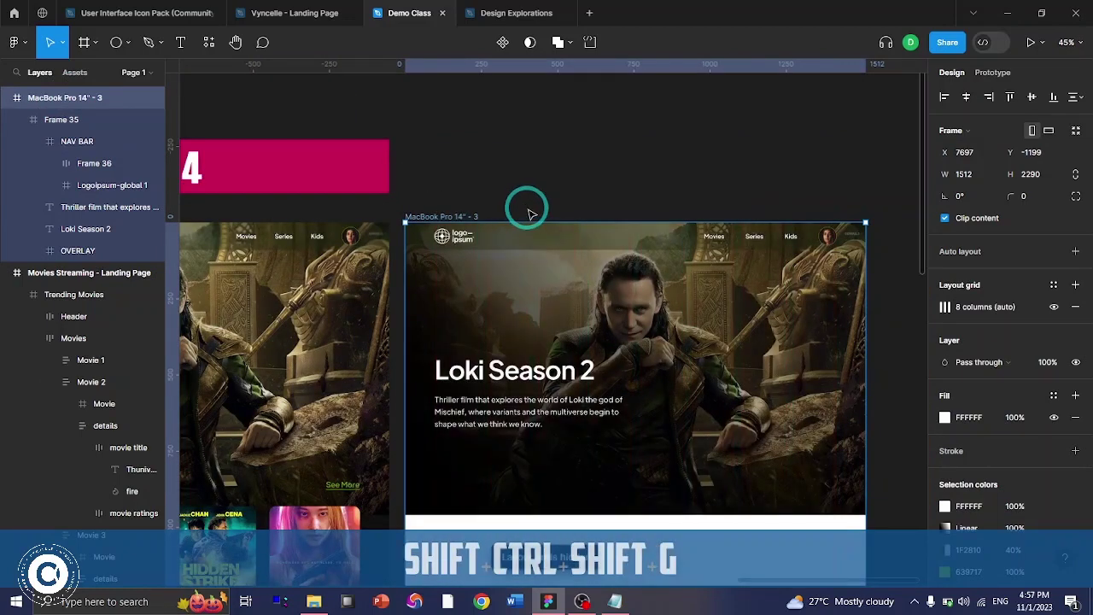
# - Compare the new page with the Movies Streaming landing page and inspect the size of the reference nav bar's logo
pyautogui.hscroll(-5, 530, 212)
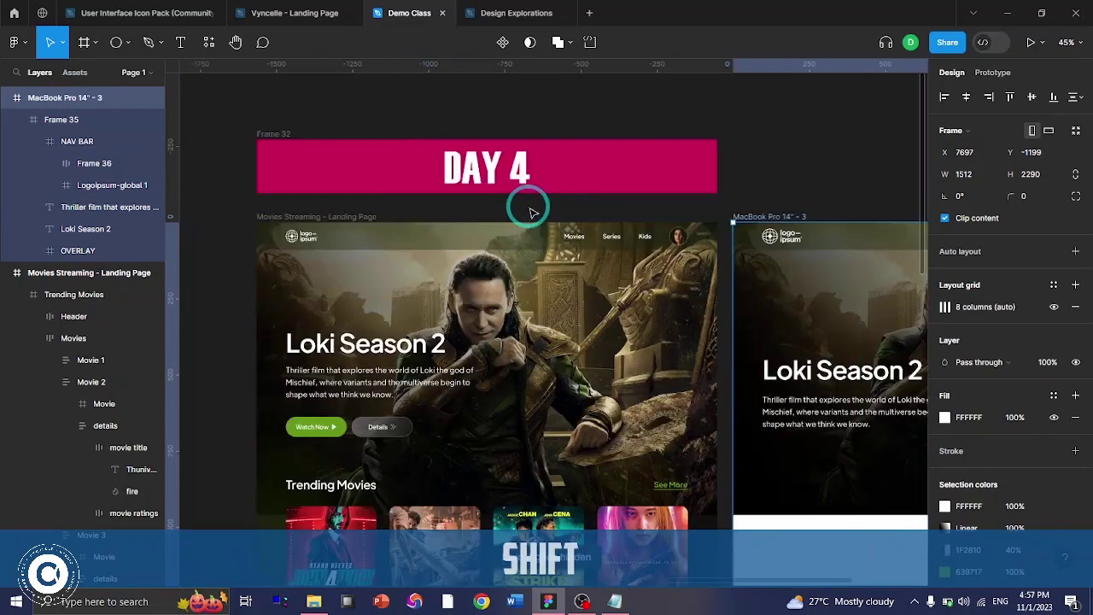
pyautogui.press('shift')
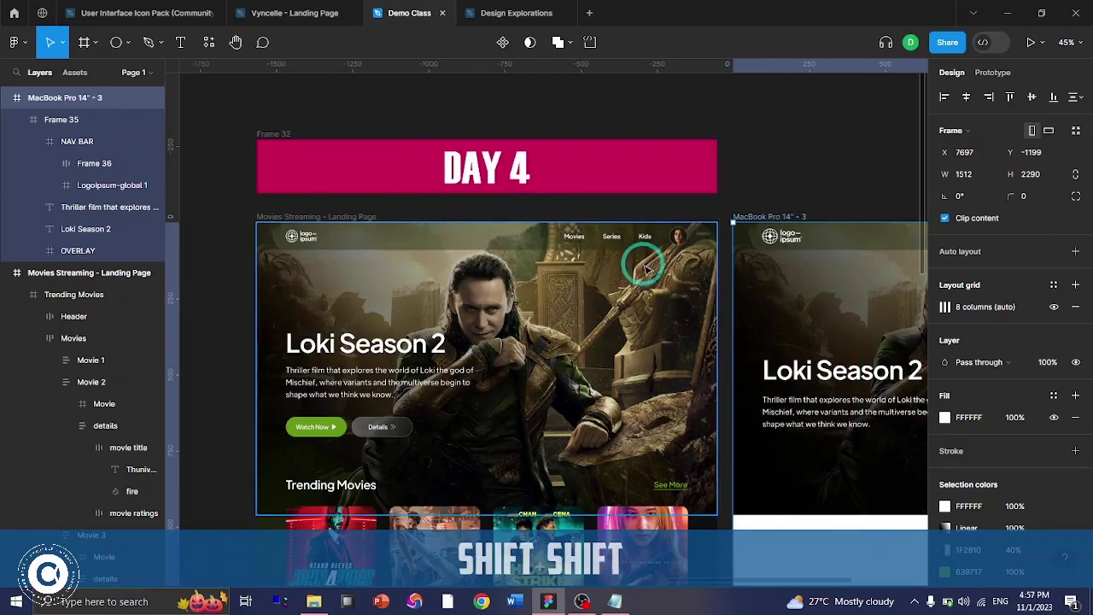
pyautogui.hscroll(3, 402, 236)
pyautogui.hscroll(-4, 384, 242)
pyautogui.scroll(5, 384, 244)
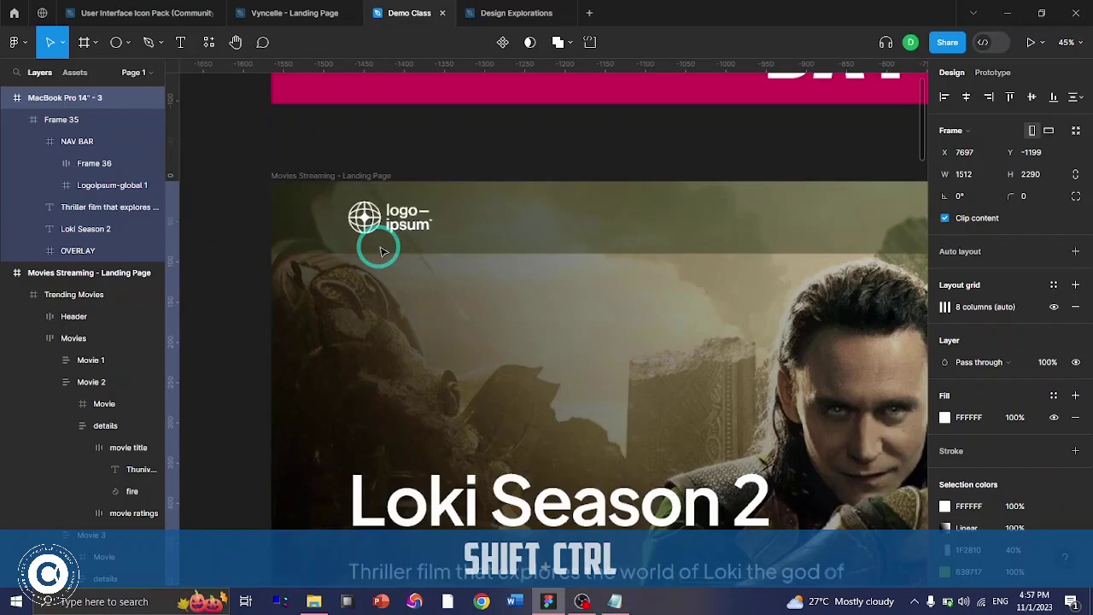
pyautogui.keyDown('ctrl'); pyautogui.click(382, 224); pyautogui.keyUp('ctrl')
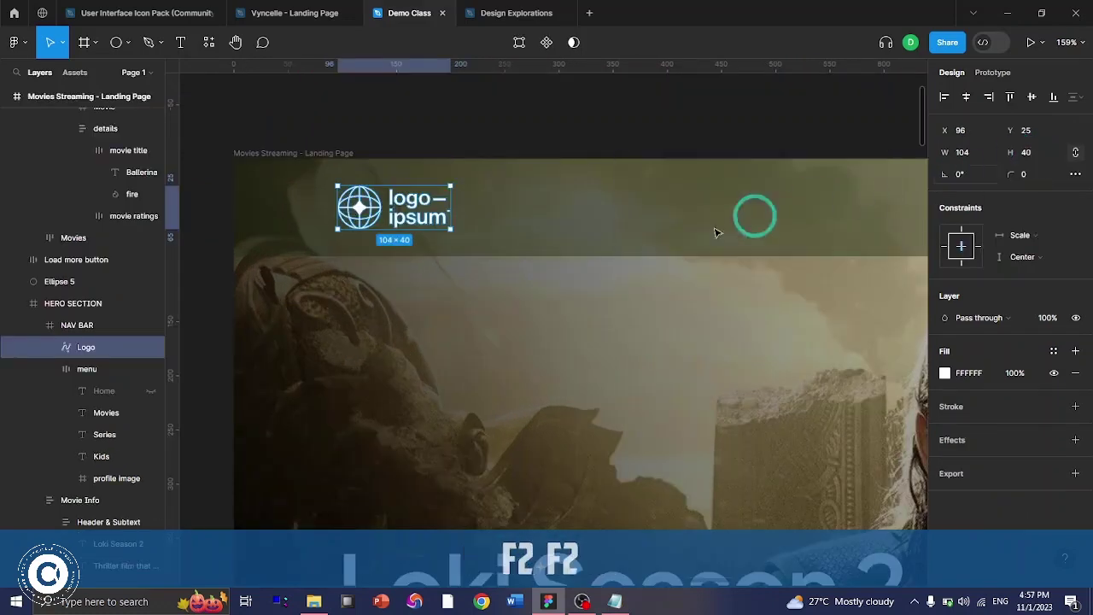
pyautogui.hotkey('shift', '2')
pyautogui.hscroll(10, 482, 268)
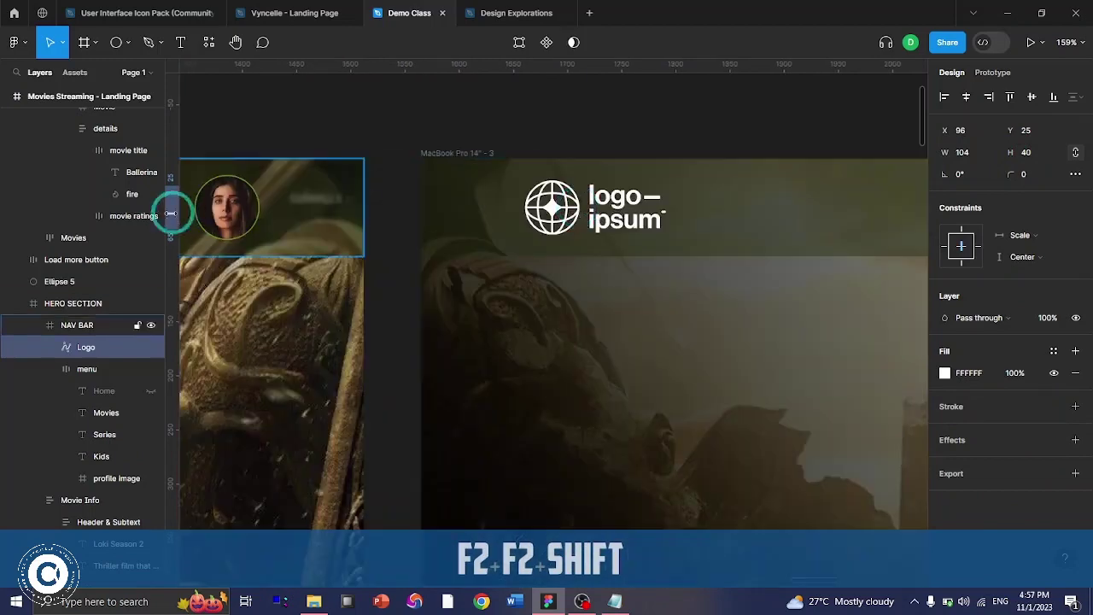
pyautogui.scroll(5, 86, 213)
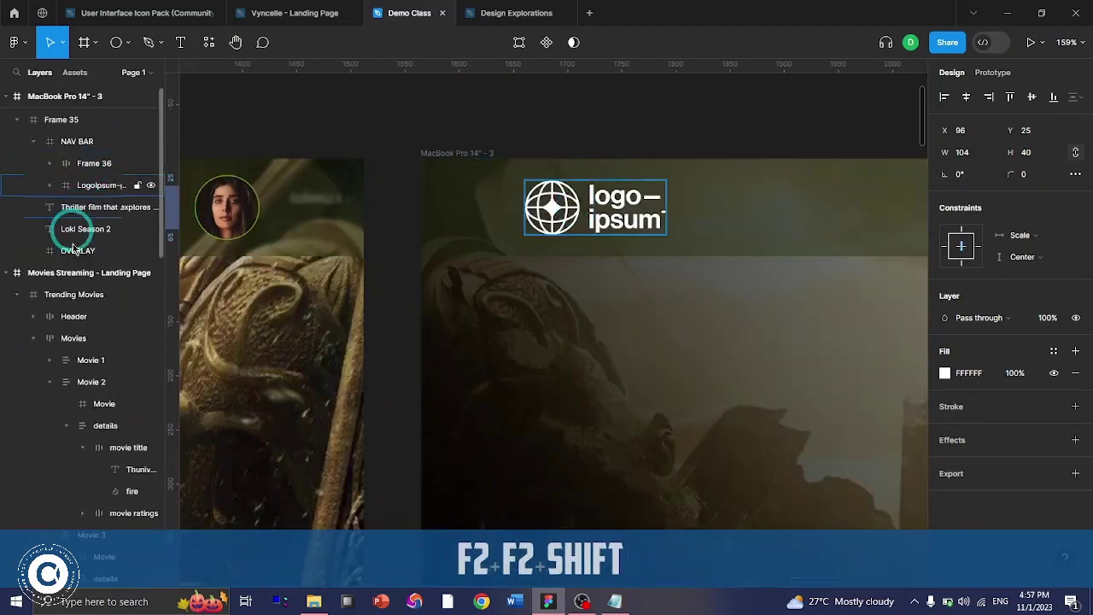
# - Set the height of the new nav bar's logo to 40, keeping its proportions, centre it vertically in the bar, and deselect it
pyautogui.click(77, 141)
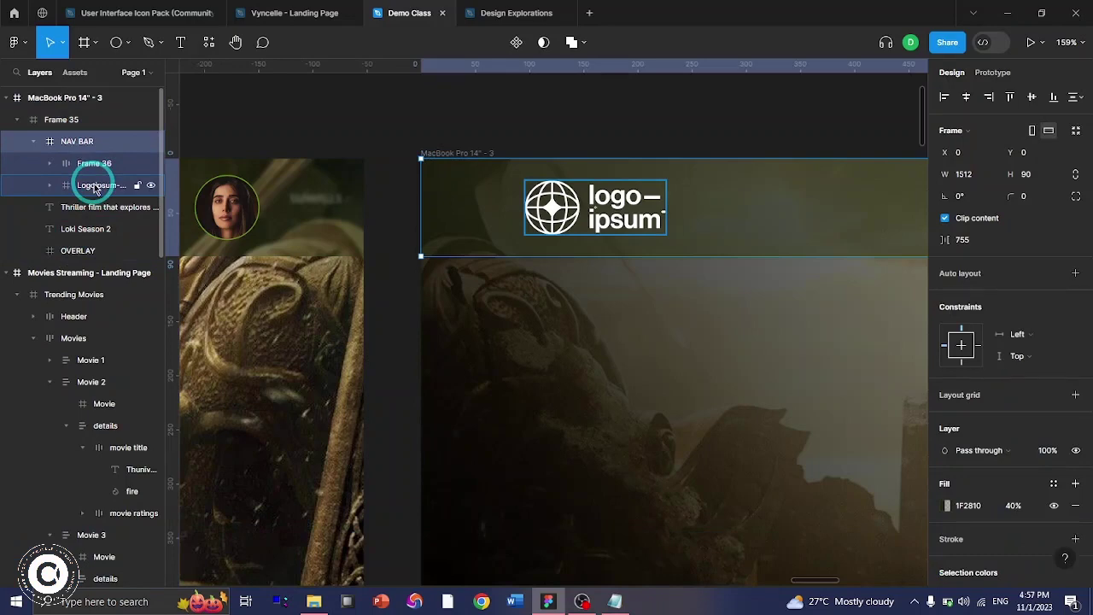
pyautogui.click(97, 186)
pyautogui.click(1042, 175)
pyautogui.press('F2')
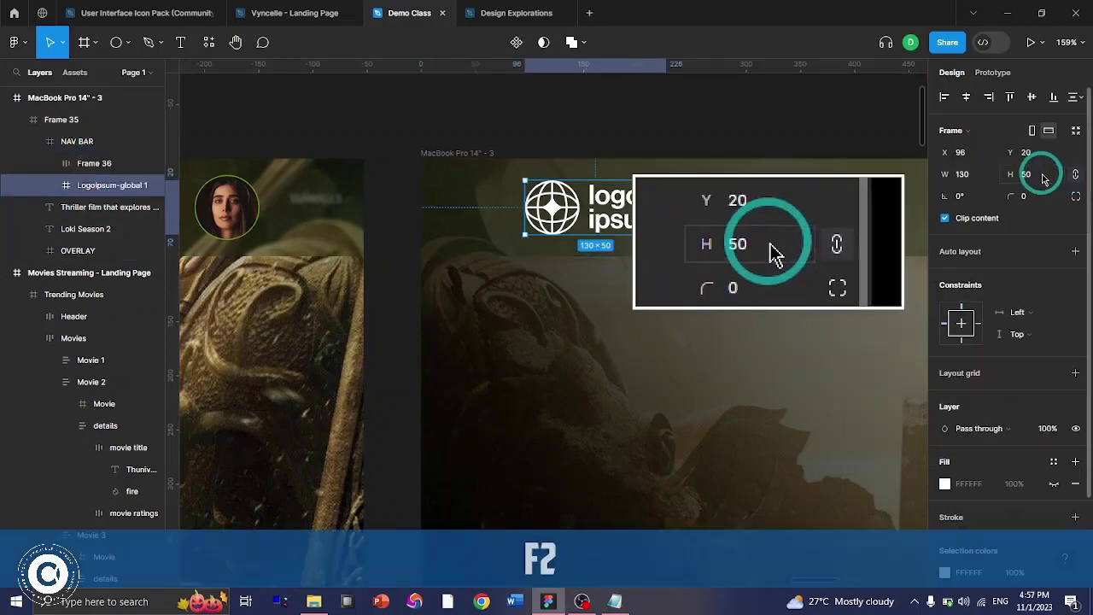
pyautogui.write('40')
pyautogui.press('Return')
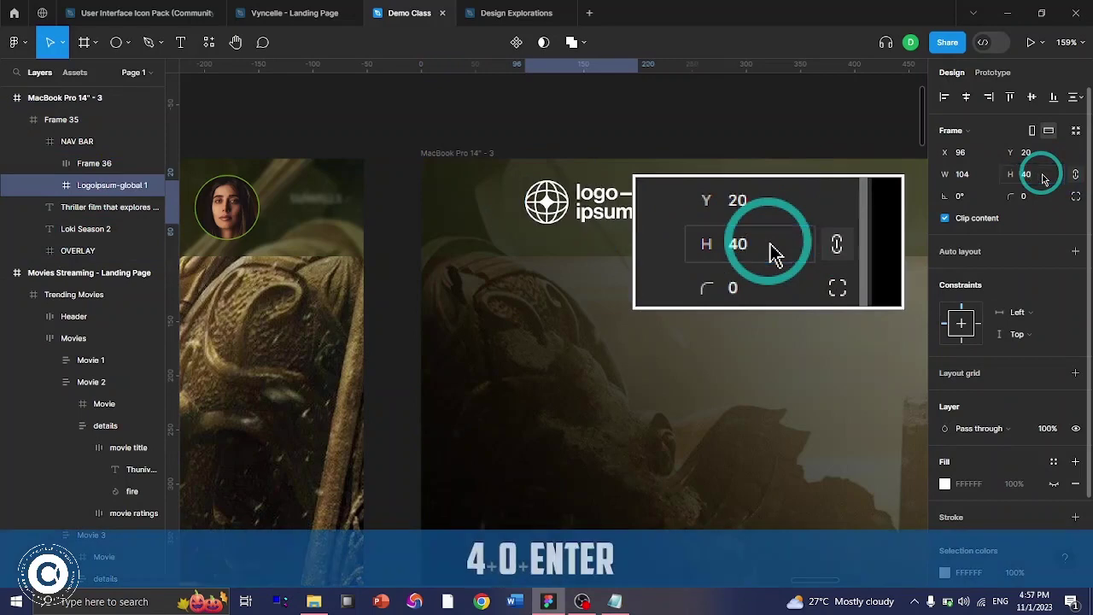
pyautogui.click(1032, 96)
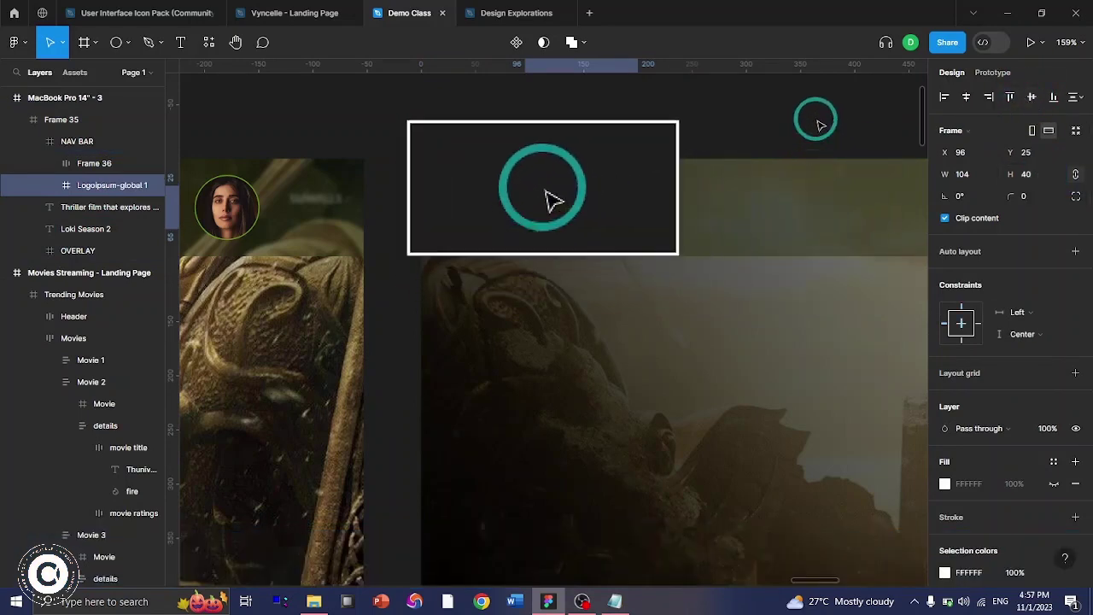
pyautogui.scroll(-5, 554, 200)
pyautogui.click(747, 176)
# - Inspect the linear gradient fill and stop positions of the OVERLAY frame in the reference page's hero section
pyautogui.hscroll(3, 727, 196)
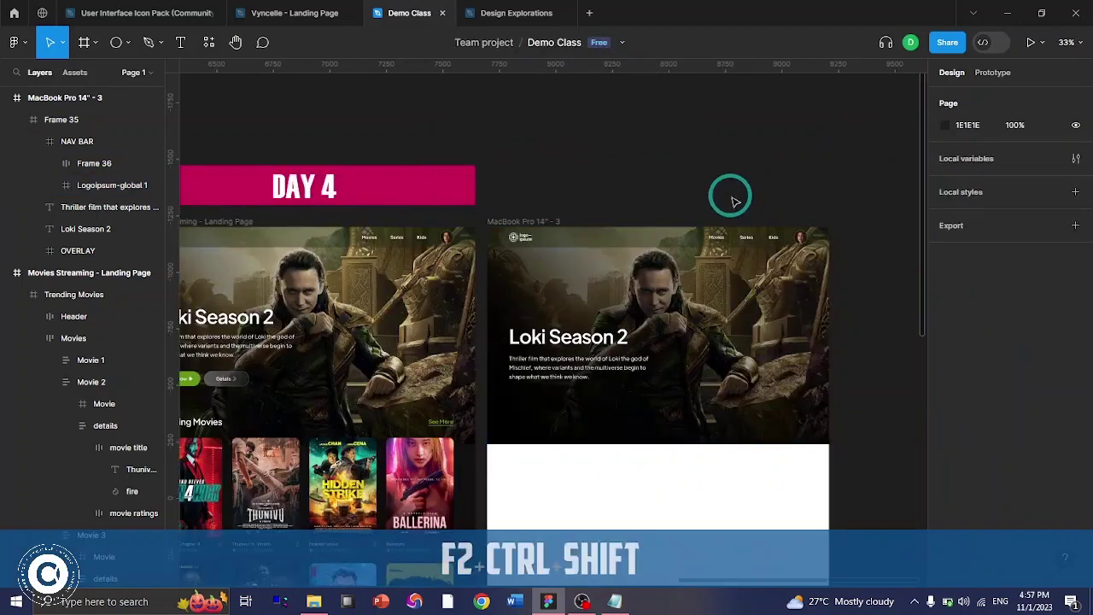
pyautogui.hscroll(-3, 869, 344)
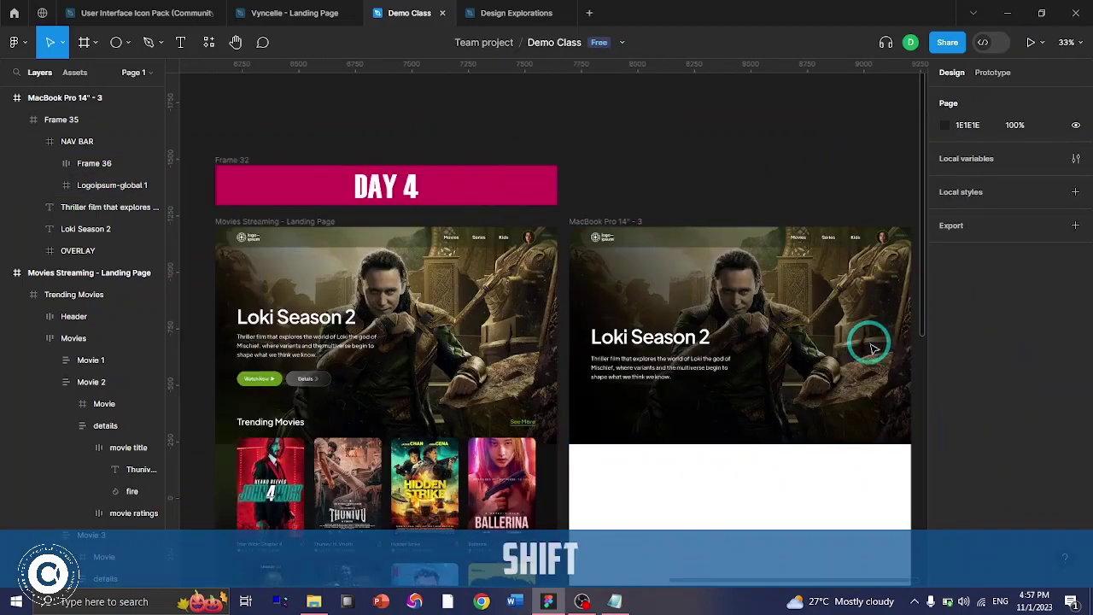
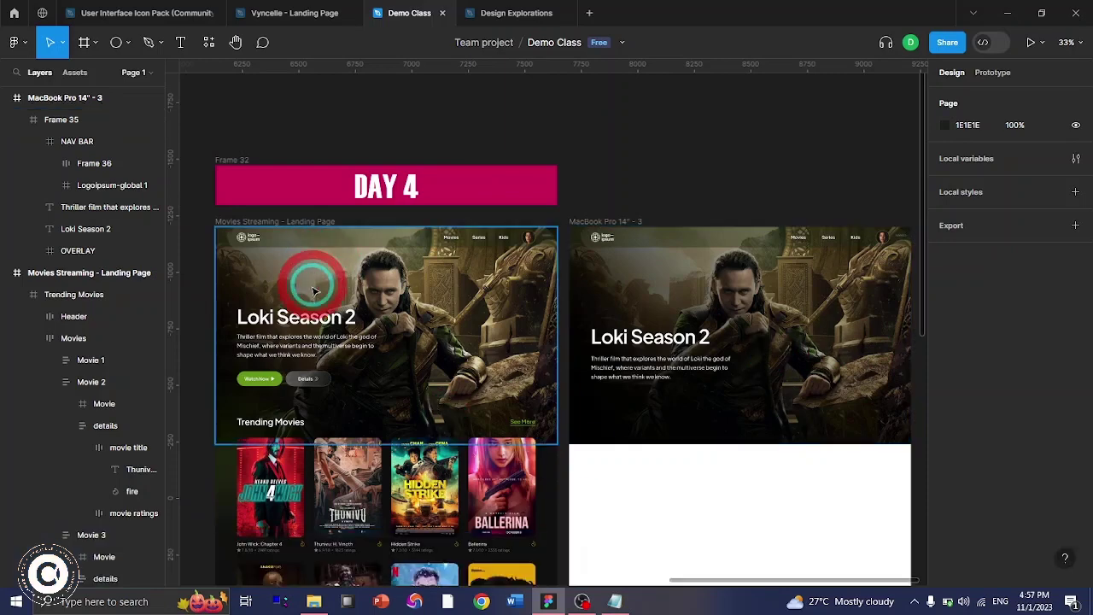
pyautogui.click(314, 291)
pyautogui.click(36, 391)
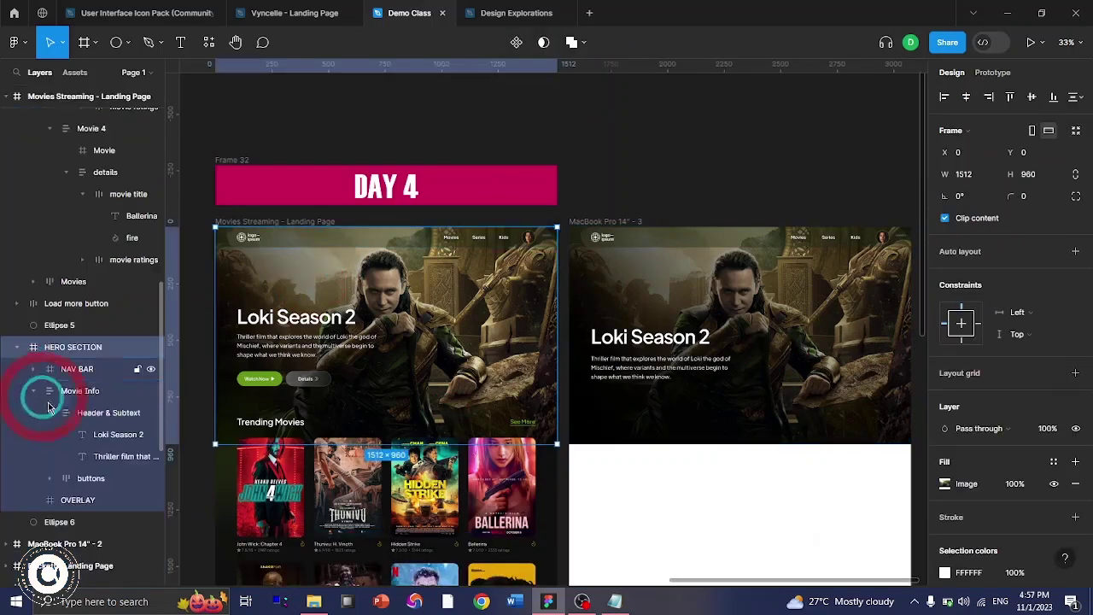
pyautogui.click(81, 500)
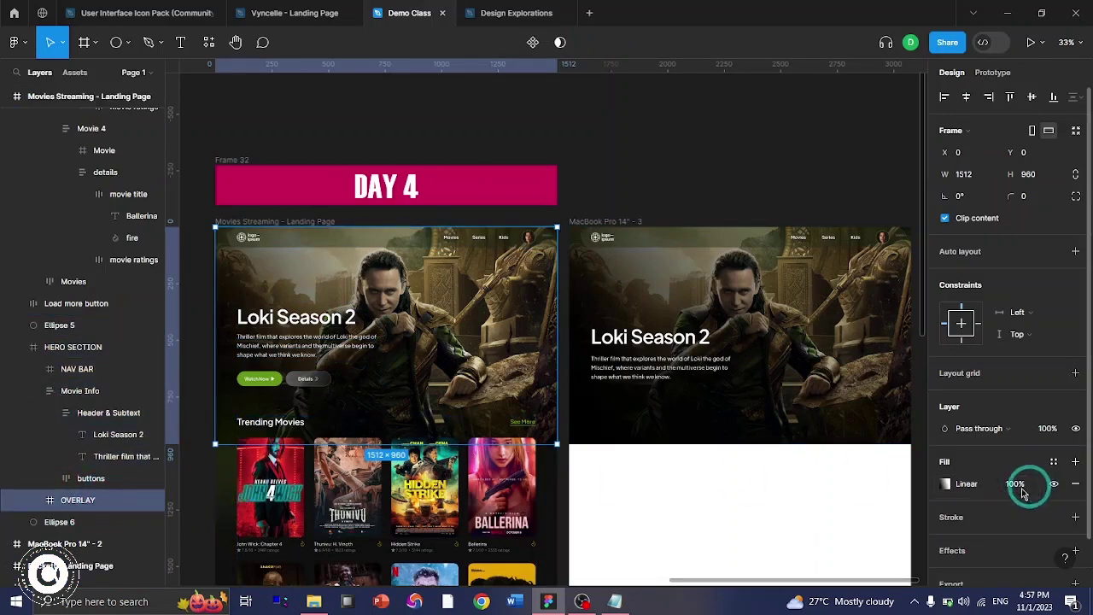
pyautogui.click(946, 485)
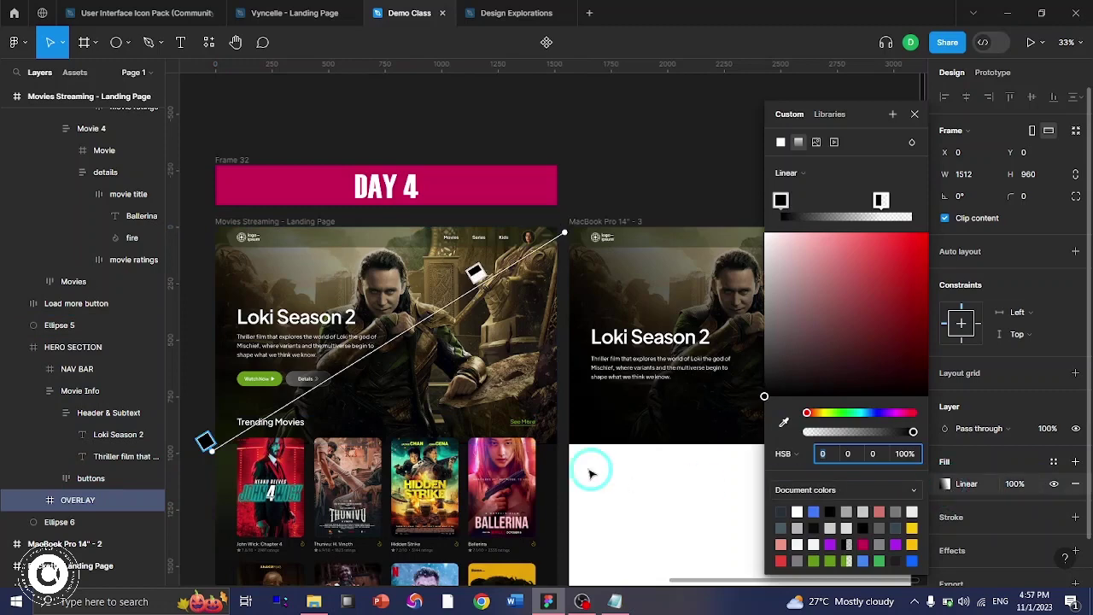
pyautogui.press('shift')
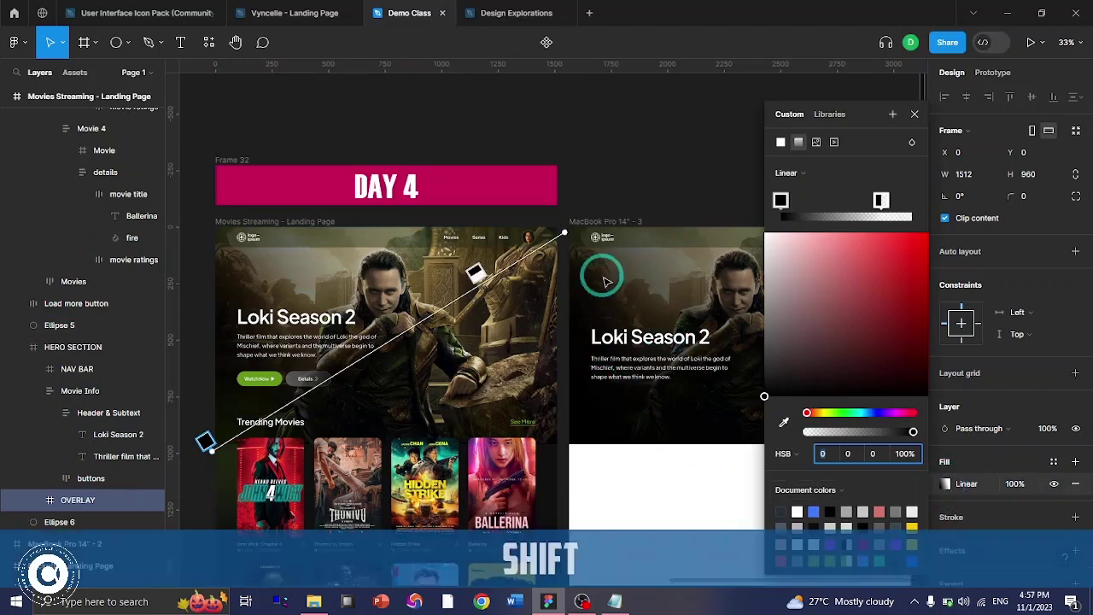
pyautogui.press('ctrl')
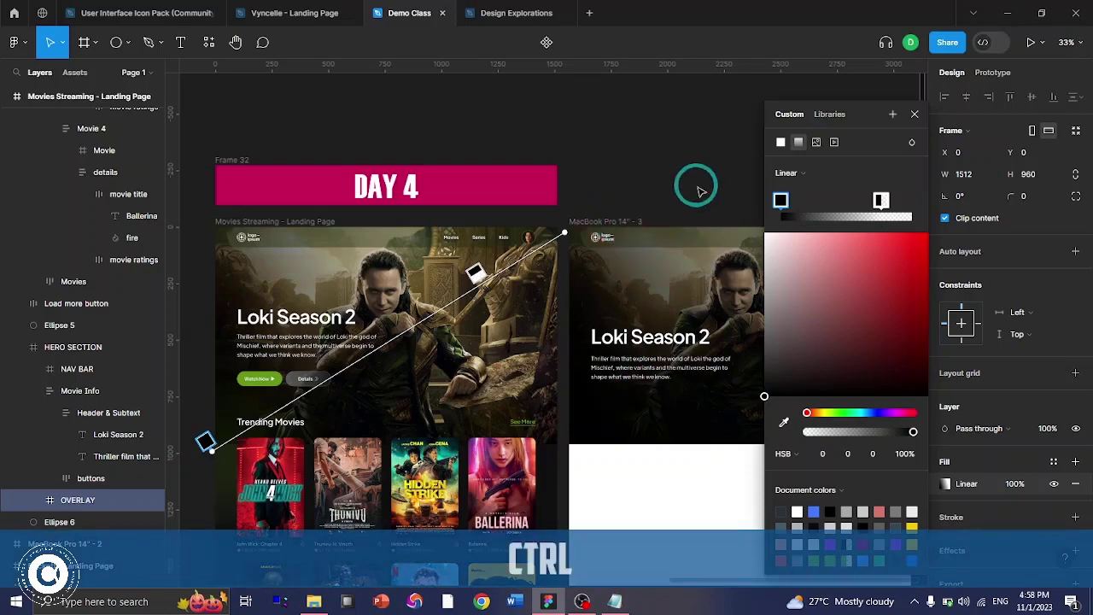
# - Move the transparent stop of the new frame's OVERLAY gradient inward from the upper-right corner, then close the fill settings and deselect
pyautogui.click(605, 221)
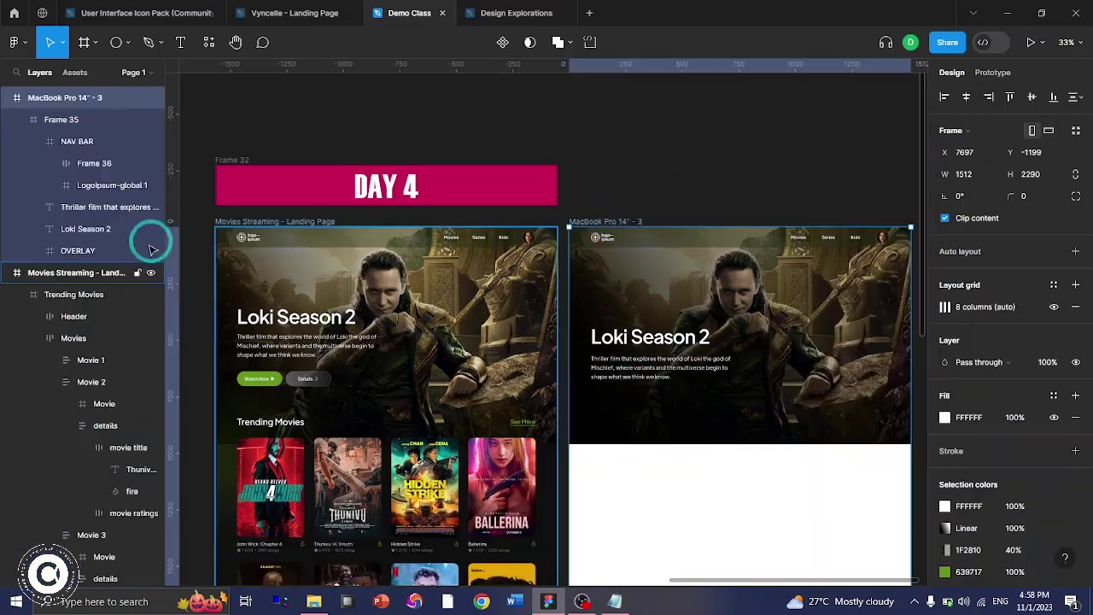
pyautogui.click(78, 251)
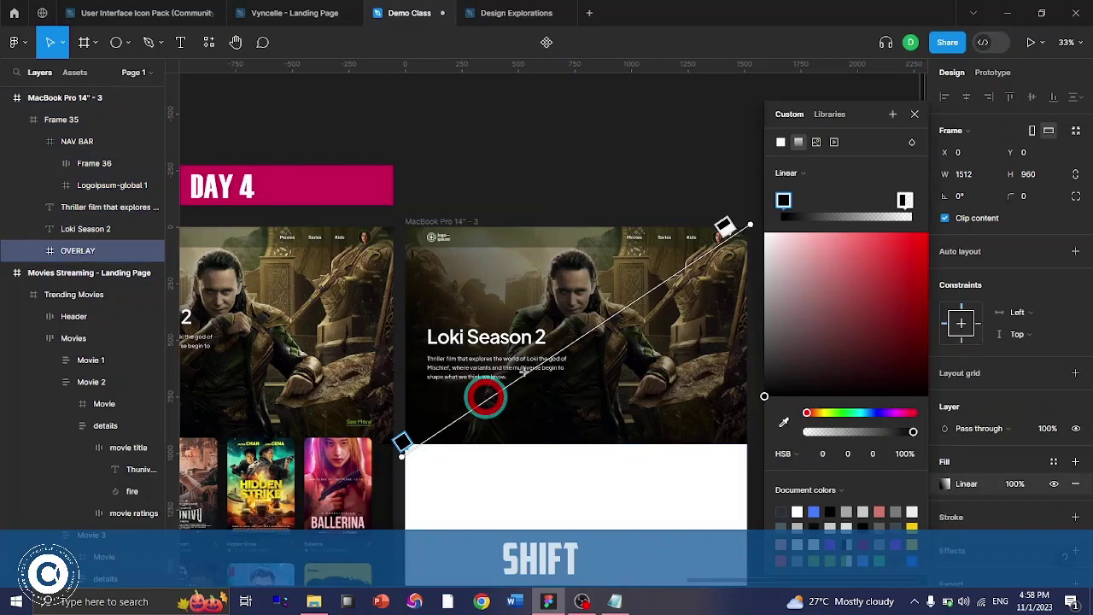
pyautogui.moveTo(724, 228); pyautogui.dragTo(690, 286)
pyautogui.click(914, 113)
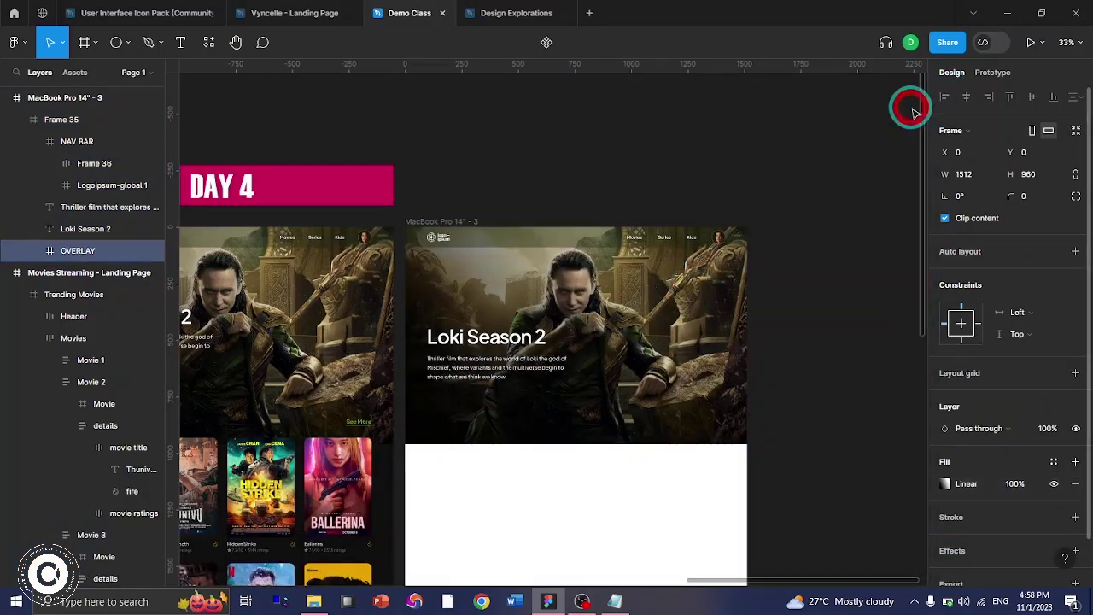
pyautogui.click(820, 151)
# - Copy the fill colour 0F0F0F of the whole Movies Streaming - Landing Page frame
pyautogui.hscroll(-4, 808, 323)
pyautogui.hscroll(4, 734, 359)
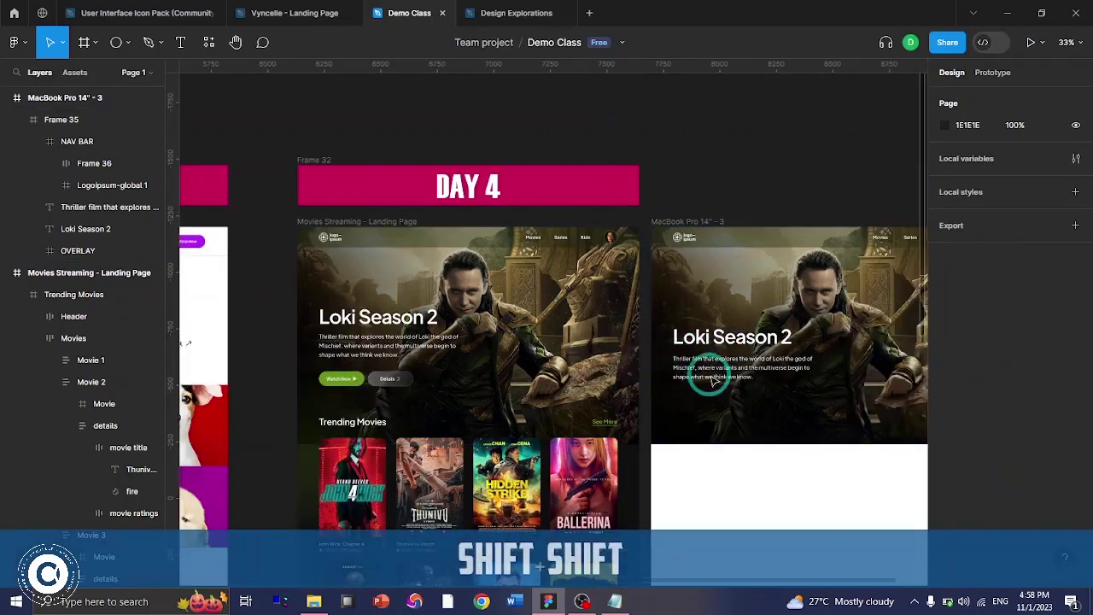
pyautogui.scroll(-3, 711, 376)
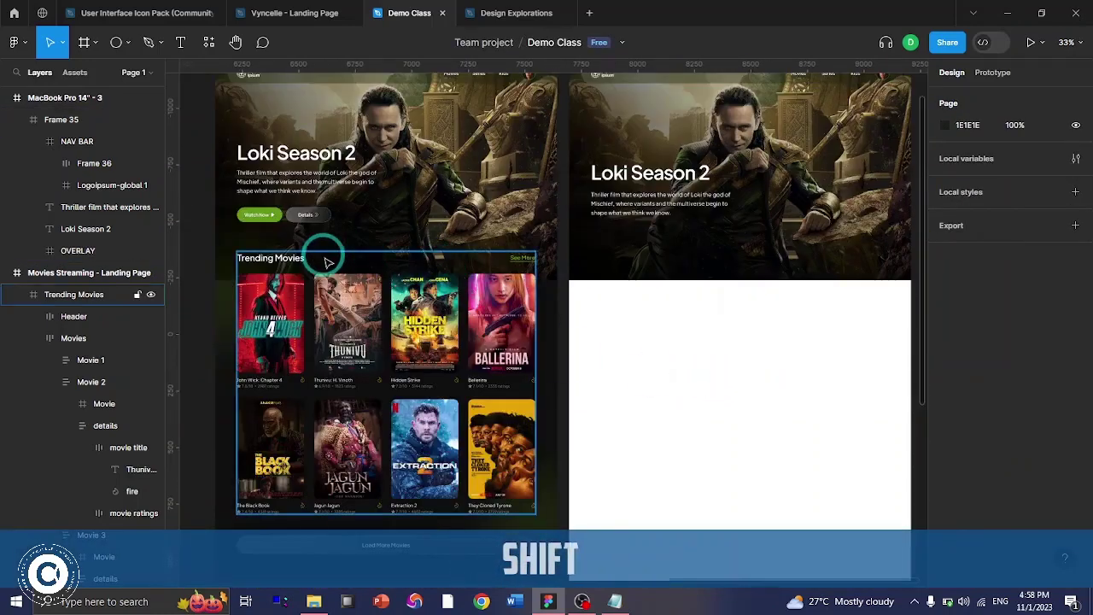
pyautogui.hscroll(-2, 325, 256)
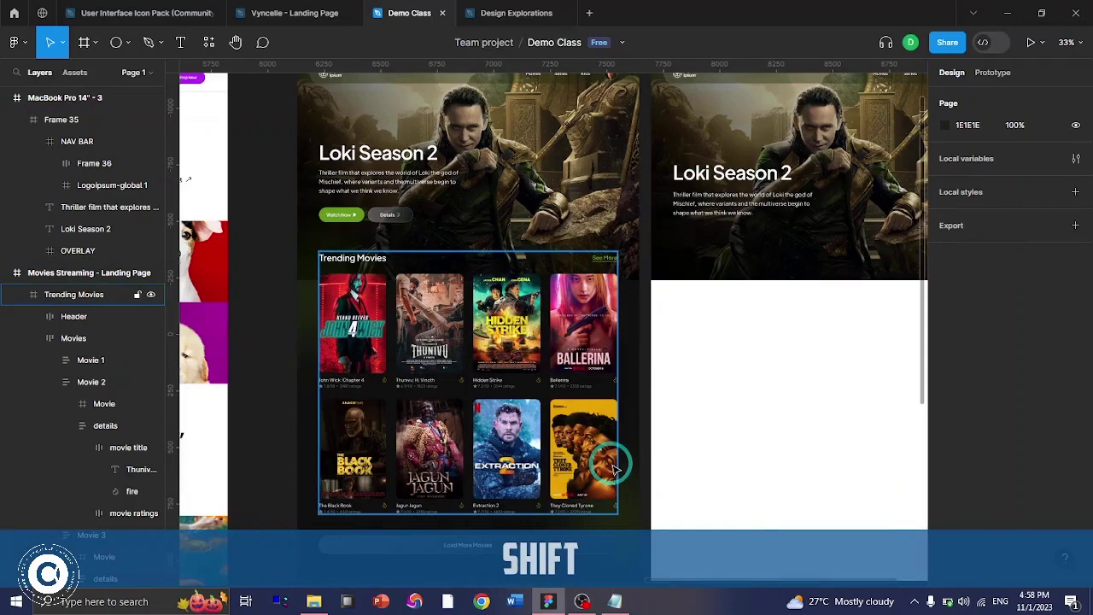
pyautogui.scroll(-3, 650, 347)
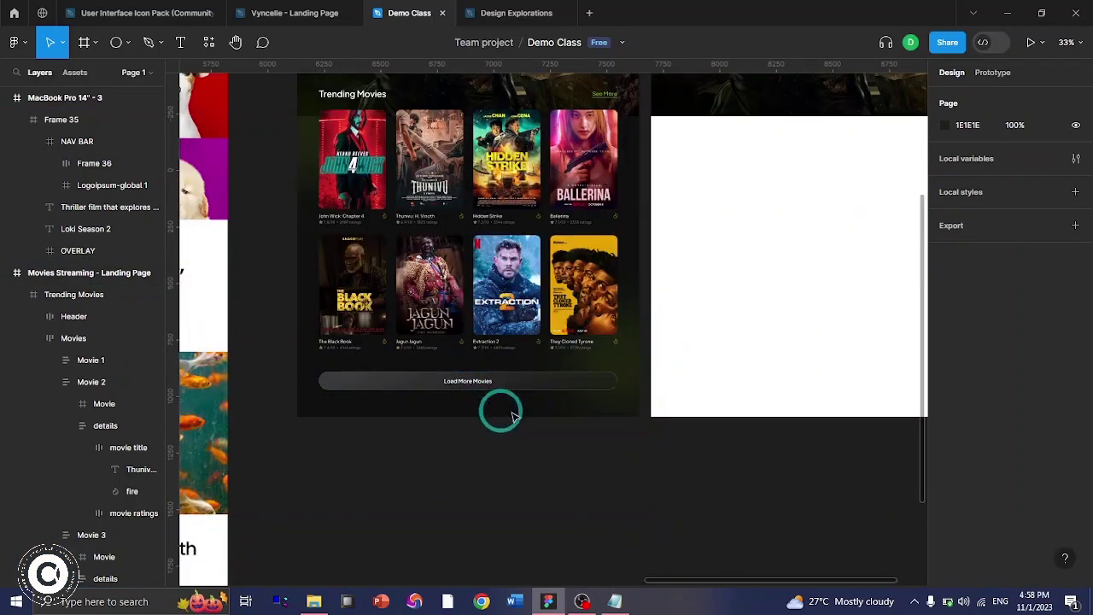
pyautogui.scroll(2, 615, 237)
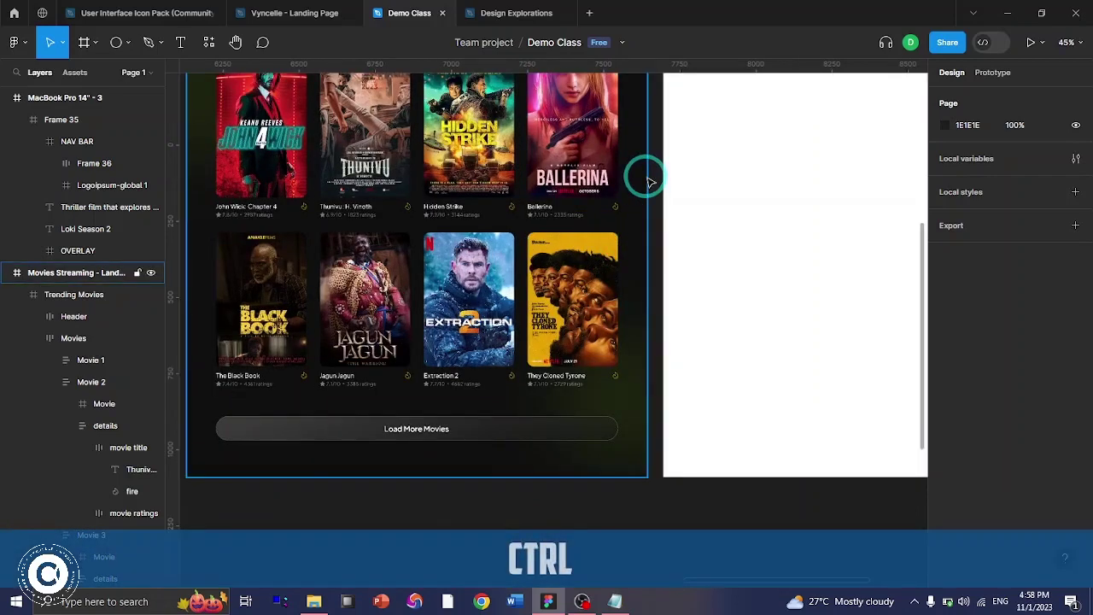
pyautogui.scroll(2, 436, 507)
pyautogui.click(468, 517)
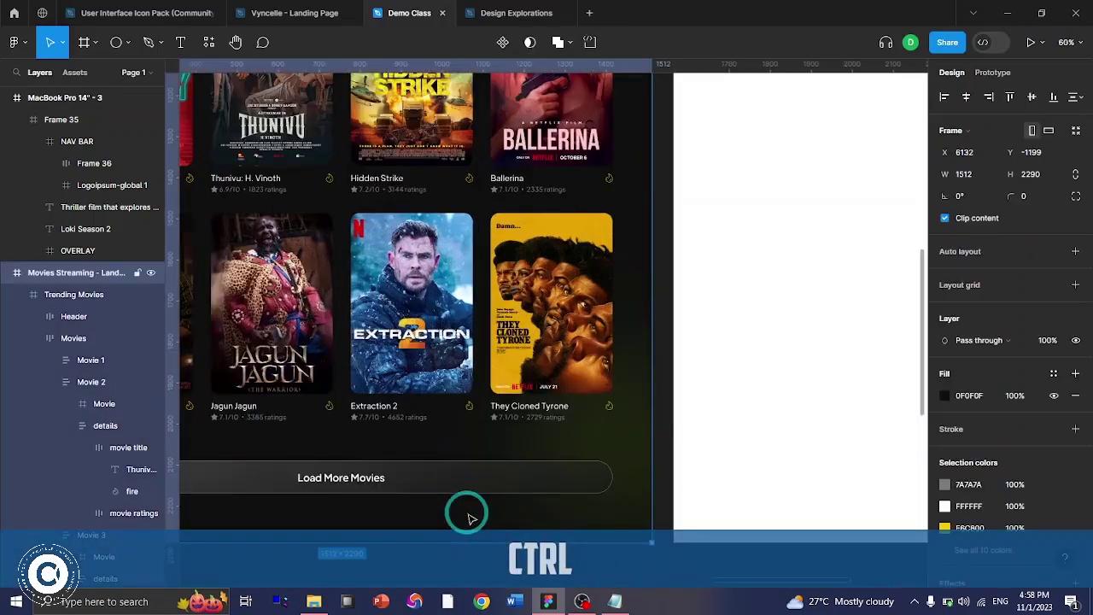
pyautogui.click(975, 400)
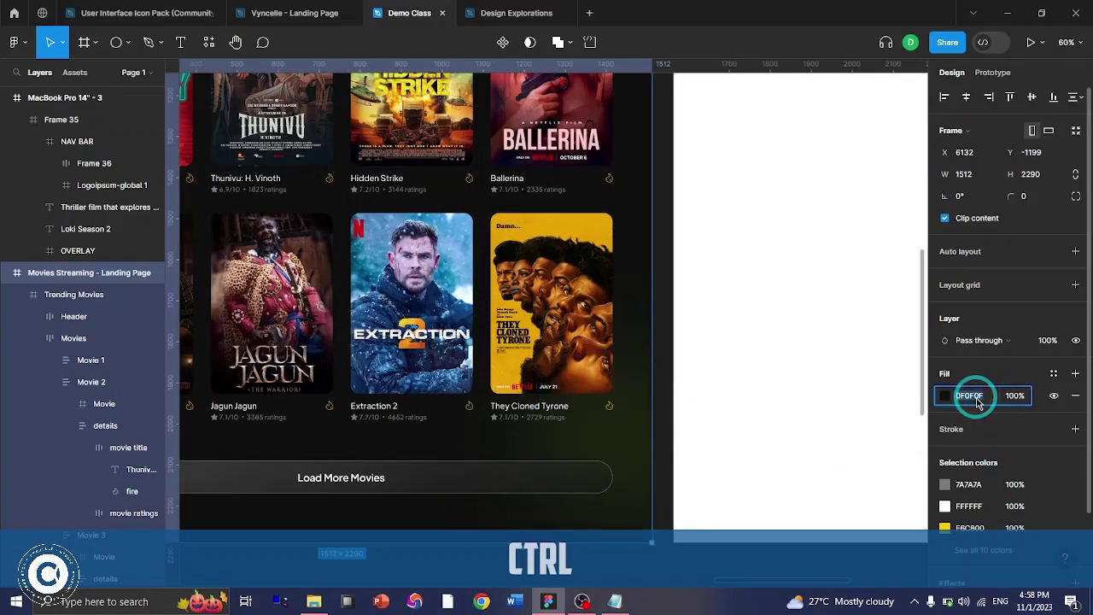
pyautogui.press('F2')
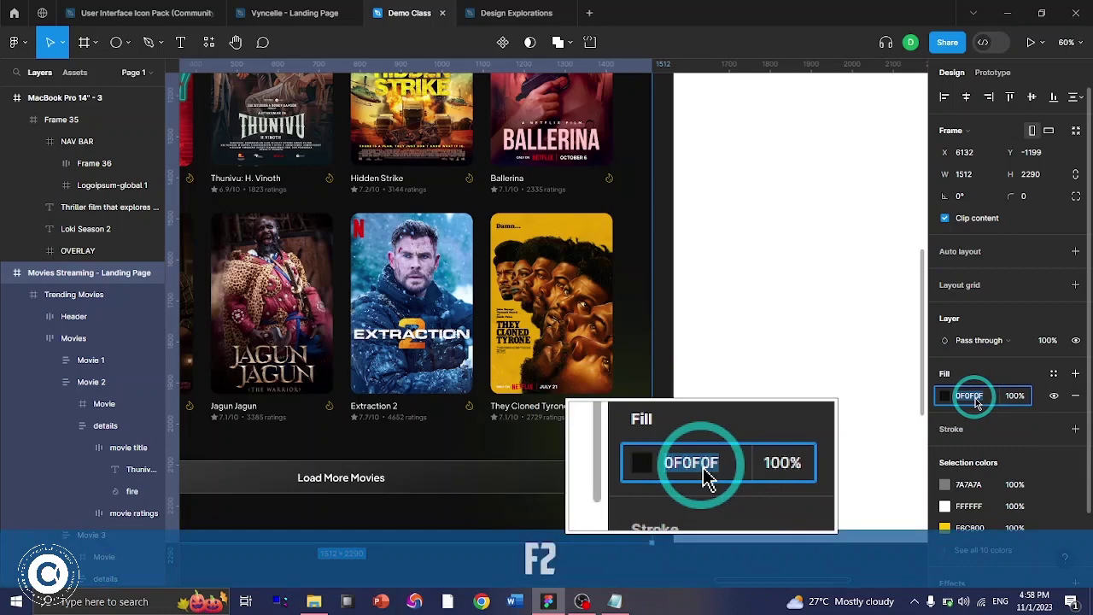
pyautogui.hotkey('ctrl', 'c')
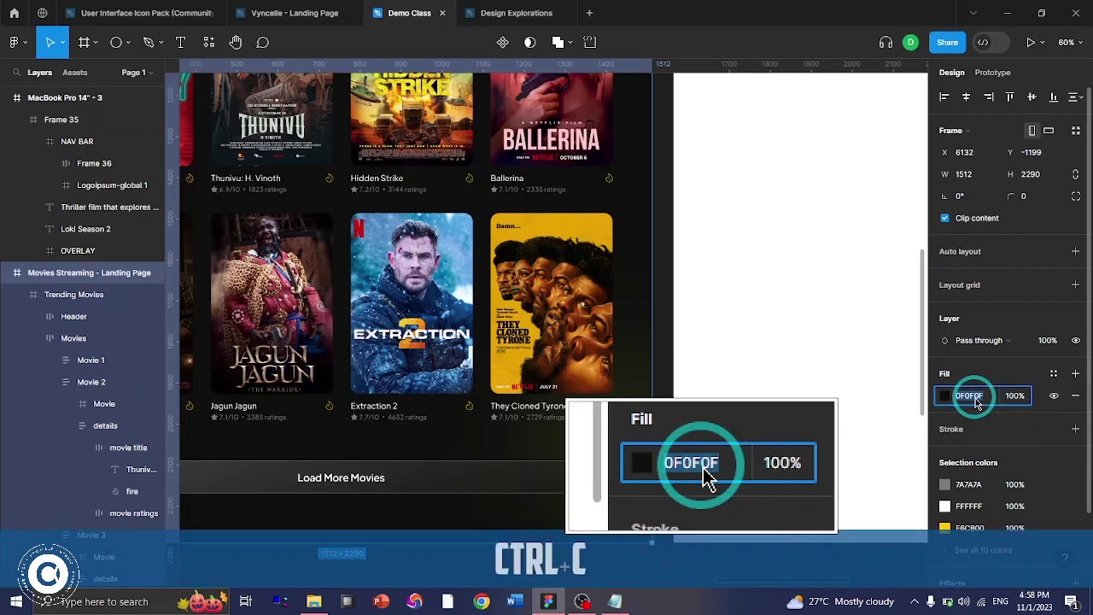
# - Set the fill of the MacBook Pro 14" - 3 frame to the copied colour 0F0F0F
pyautogui.click(675, 388)
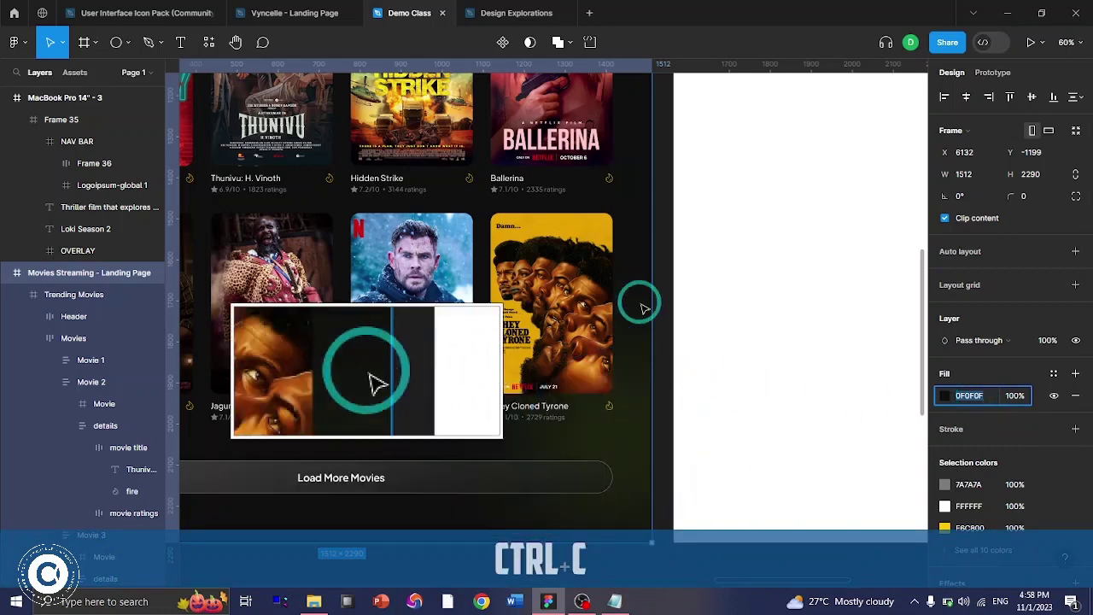
pyautogui.scroll(-2, 639, 302)
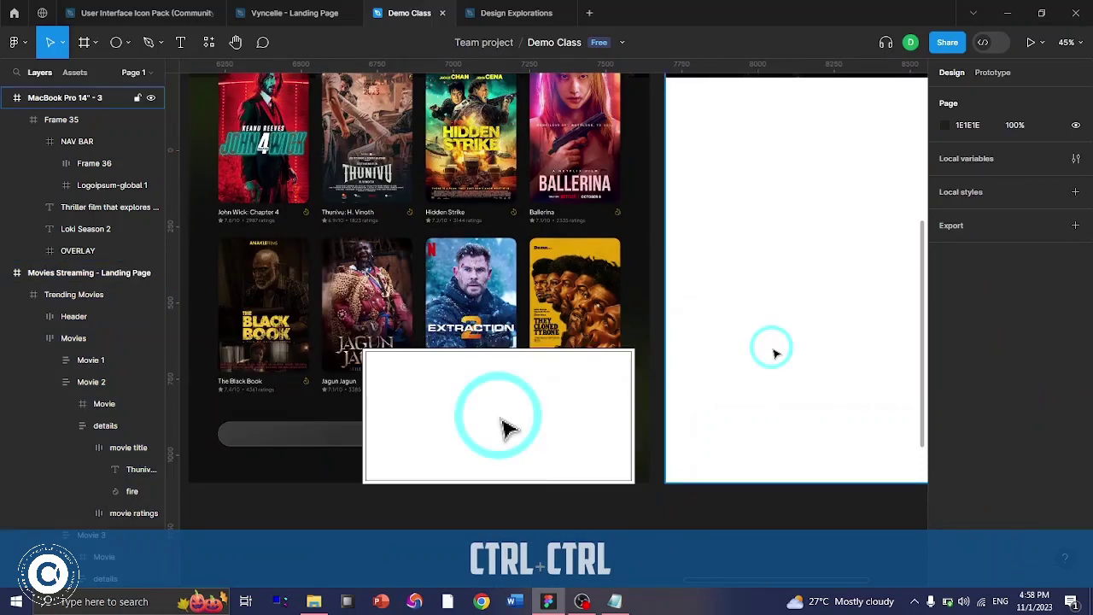
pyautogui.click(837, 367)
pyautogui.click(983, 422)
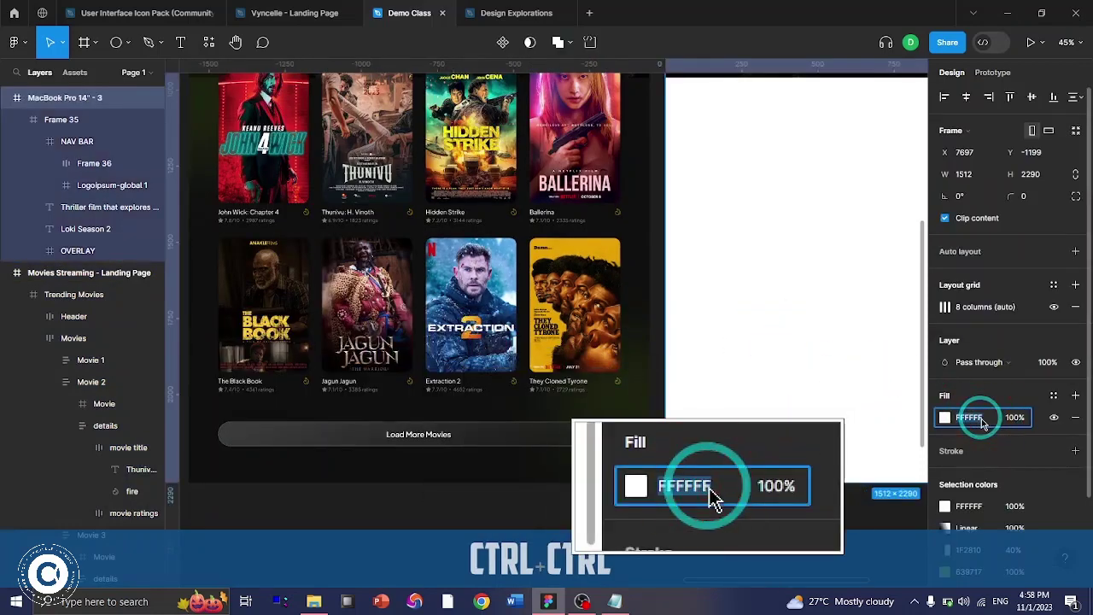
pyautogui.hotkey('ctrl', 'v')
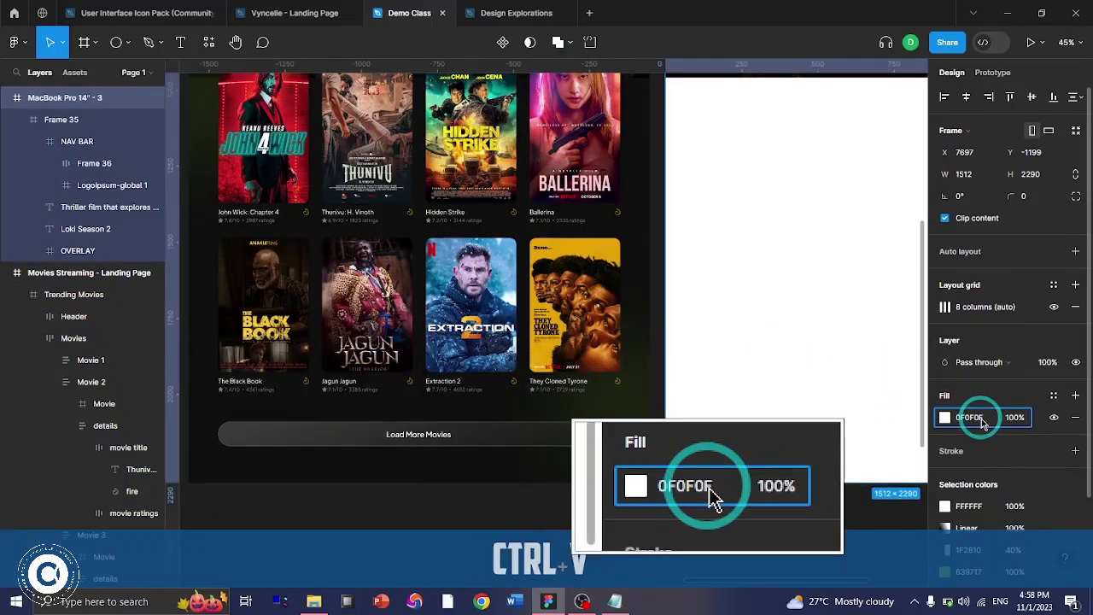
pyautogui.press('Return')
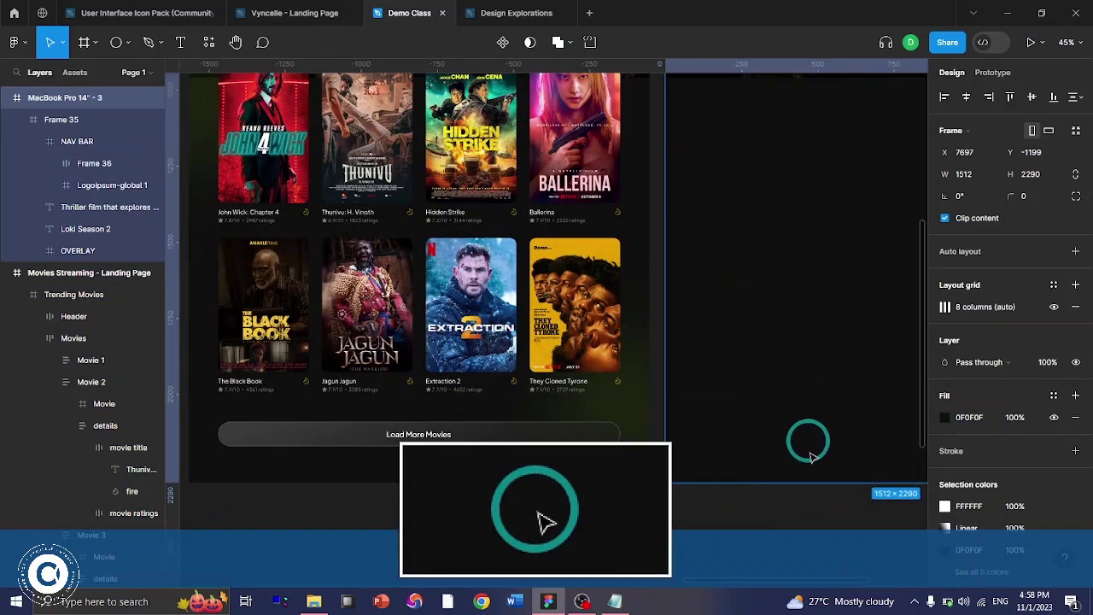
# - Examine the blurred green ellipse beside the movie cards and the Trending Movies section layout in the reference page
pyautogui.scroll(3, 667, 419)
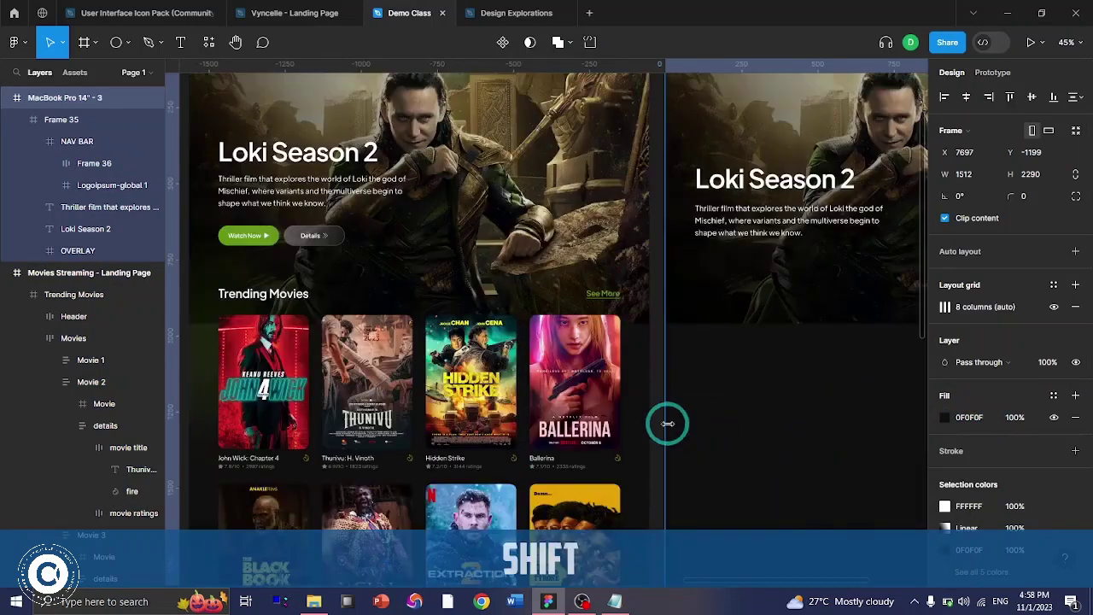
pyautogui.hscroll(-3, 664, 420)
pyautogui.scroll(-1, 512, 383)
pyautogui.scroll(-3, 512, 383)
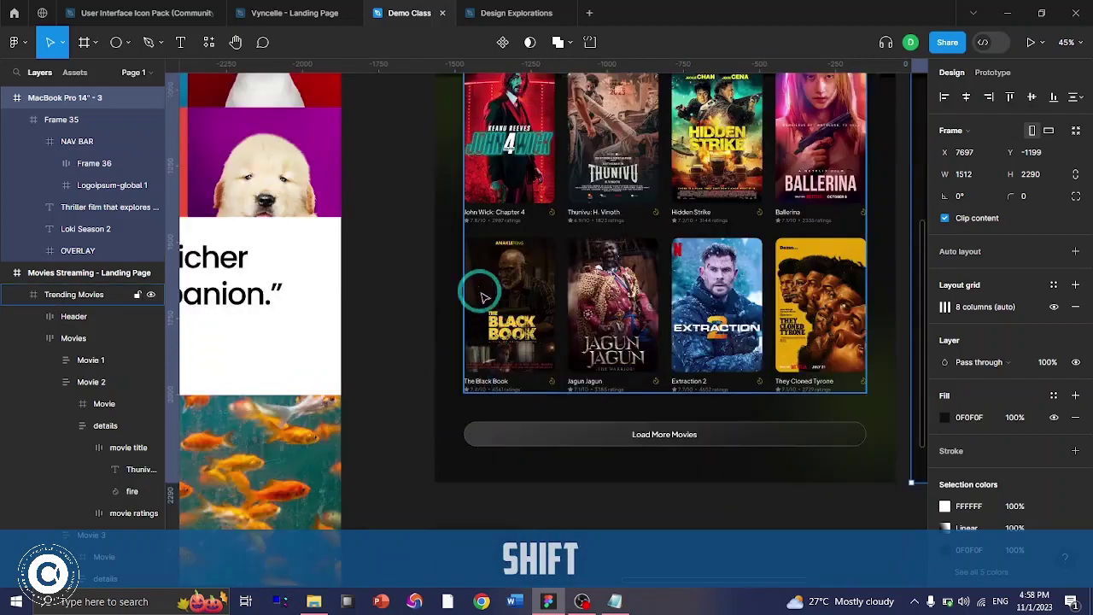
pyautogui.scroll(5, 476, 288)
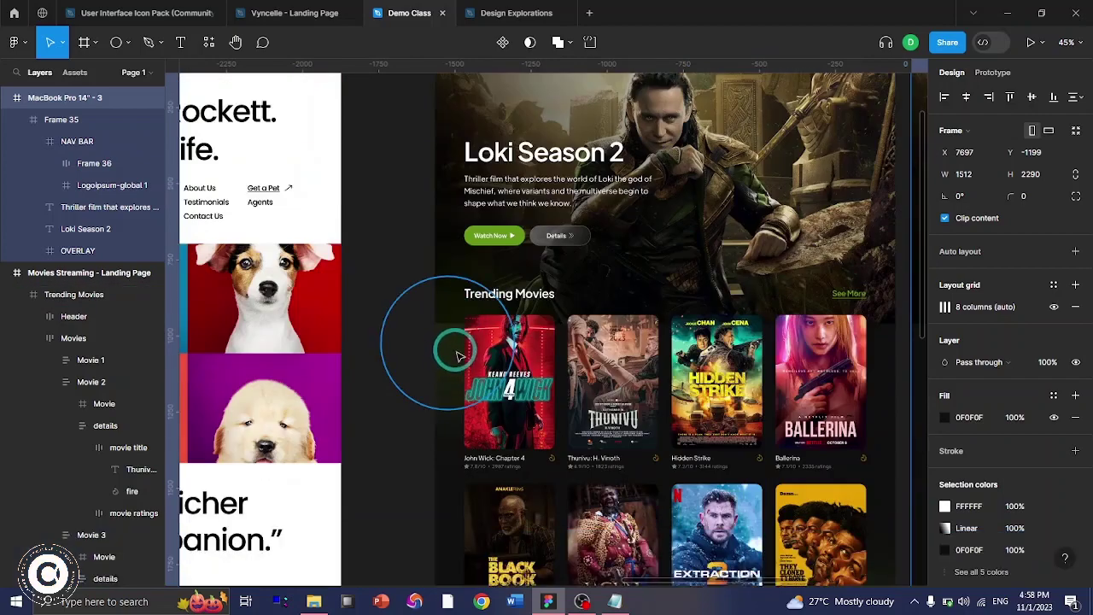
pyautogui.click(451, 346)
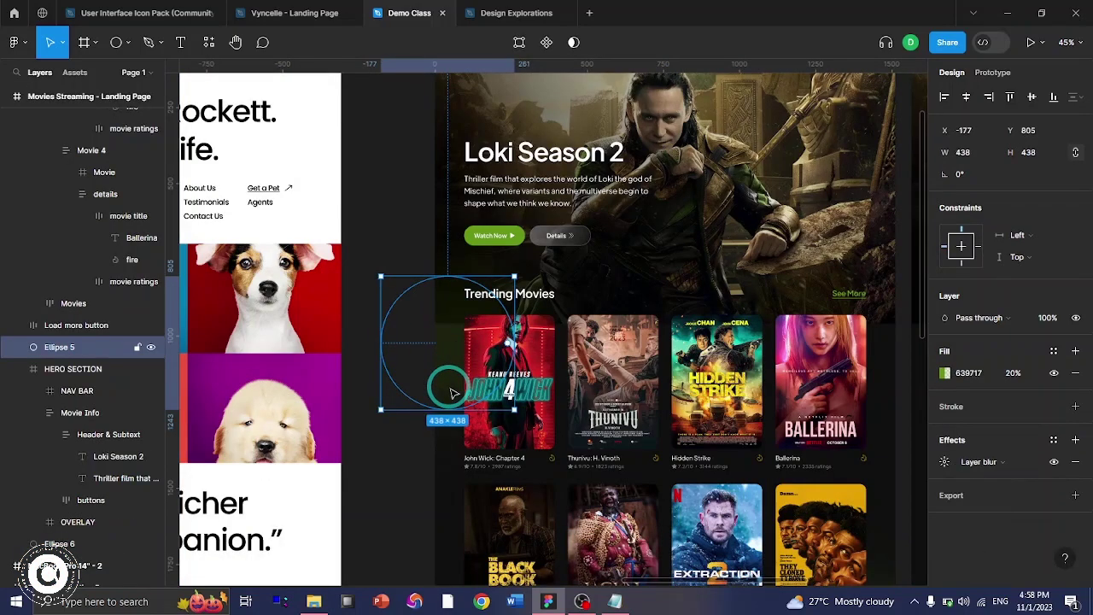
pyautogui.click(452, 393)
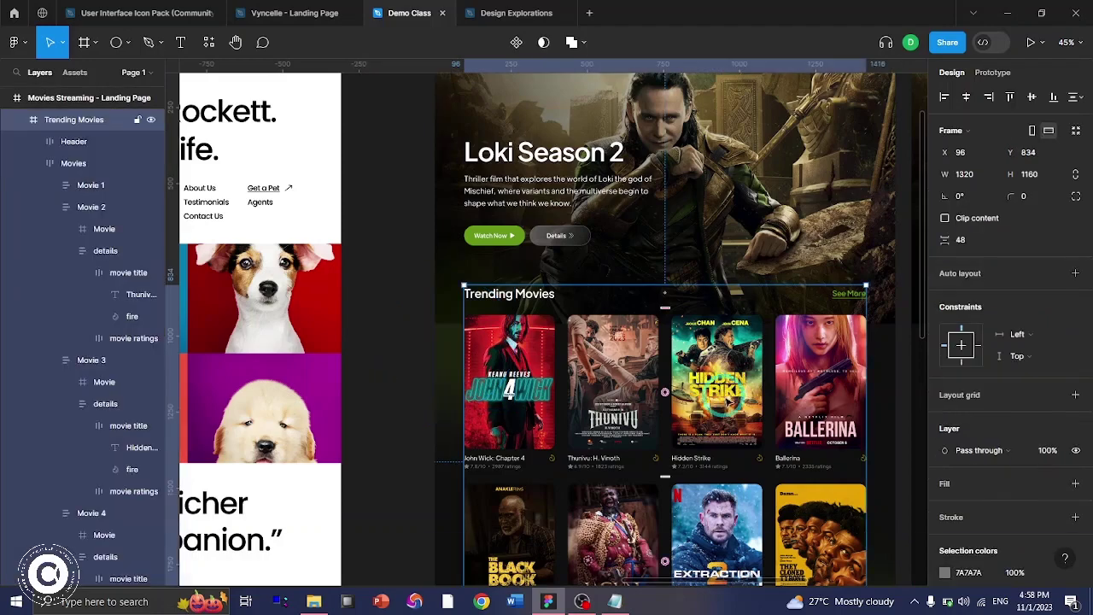
pyautogui.hscroll(2, 452, 393)
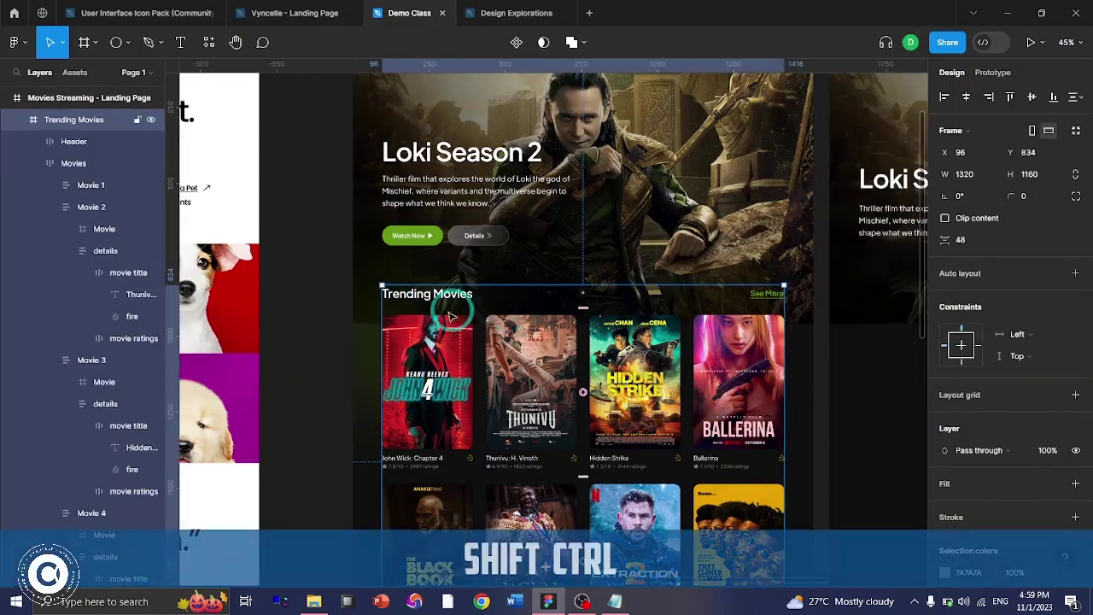
pyautogui.keyDown('ctrl'); pyautogui.scroll(3, 452, 317); pyautogui.keyUp('ctrl')
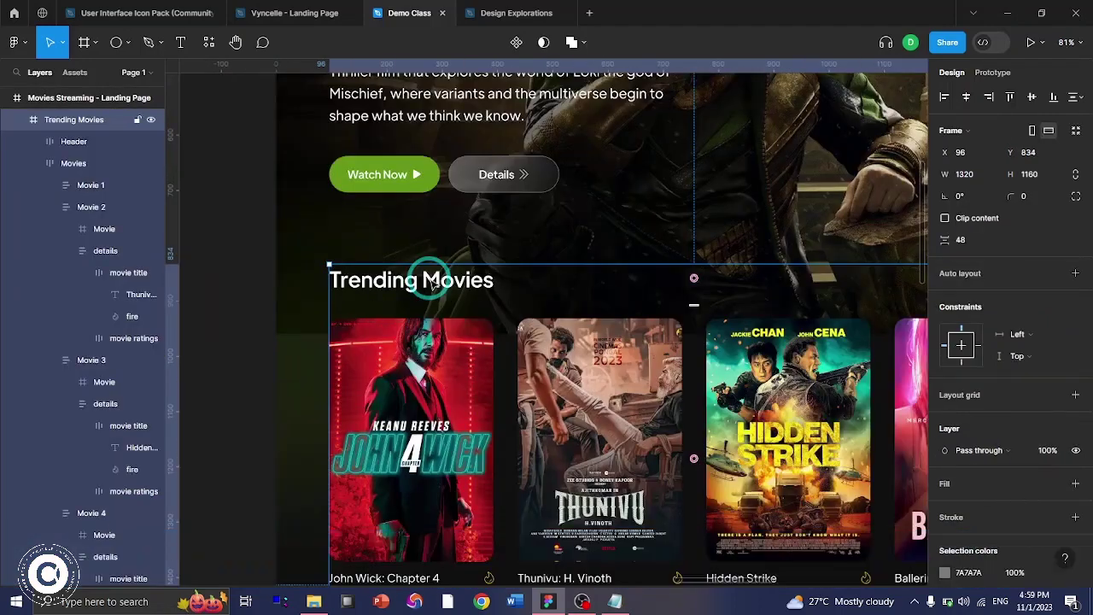
pyautogui.hscroll(2, 459, 324)
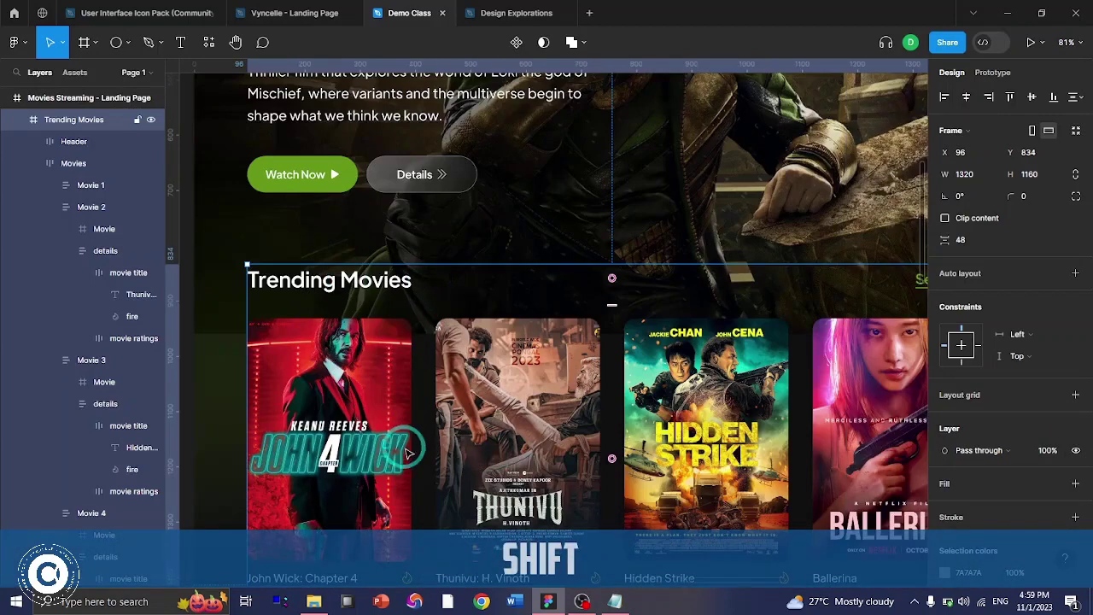
pyautogui.keyDown('ctrl'); pyautogui.scroll(-3, 467, 402); pyautogui.keyUp('ctrl')
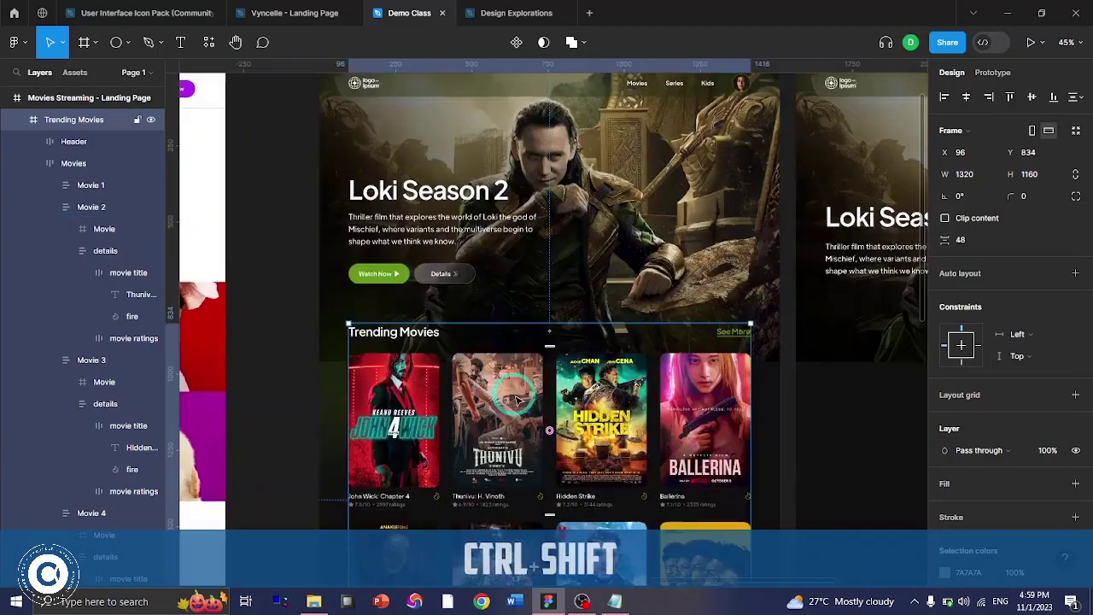
pyautogui.keyDown('shift'); pyautogui.hscroll(3, 562, 384); pyautogui.keyUp('shift')
pyautogui.press('ctrl')
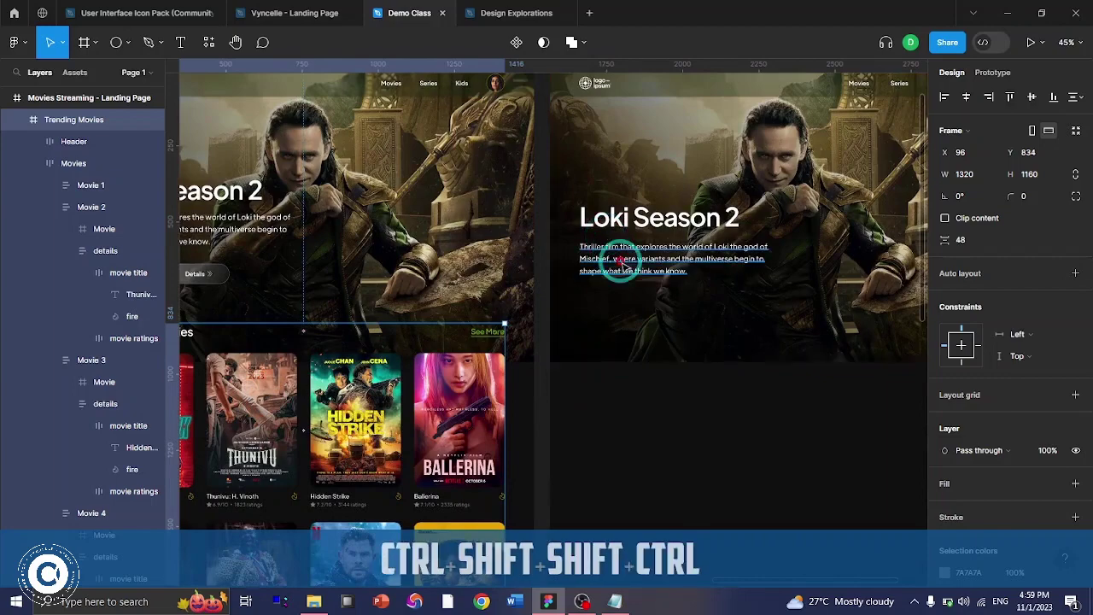
# - Inspect the text settings of the new frame's Loki description and the reference page's Trending Movies heading
pyautogui.keyDown('ctrl'); pyautogui.click(625, 265); pyautogui.keyUp('ctrl')
pyautogui.keyDown('shift'); pyautogui.hscroll(-5, 555, 307); pyautogui.keyUp('shift')
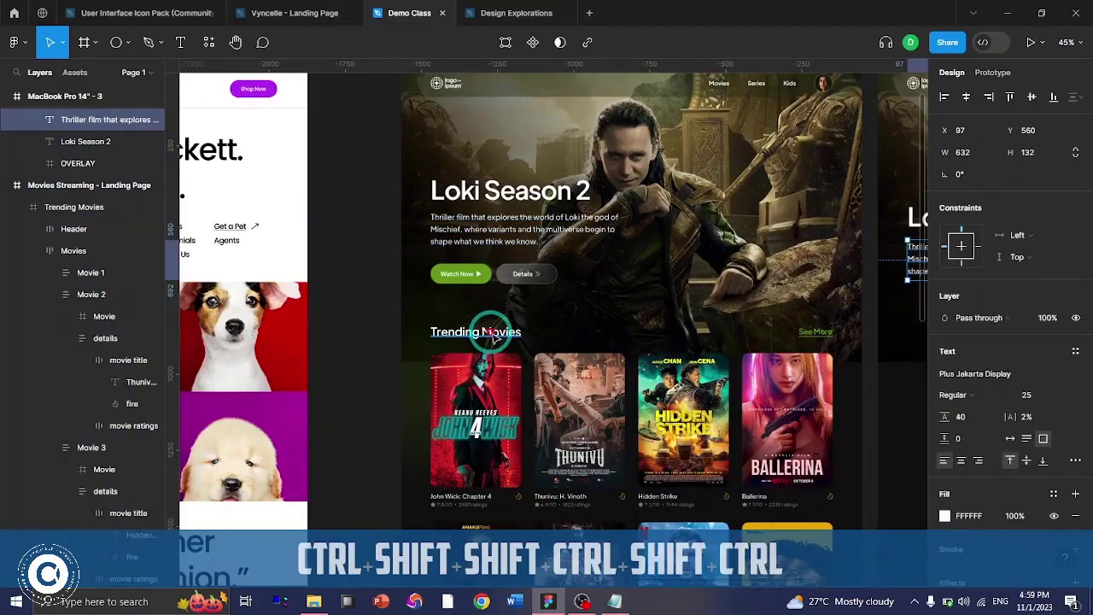
pyautogui.keyDown('ctrl'); pyautogui.click(494, 330); pyautogui.keyUp('ctrl')
pyautogui.keyDown('ctrl'); pyautogui.scroll(4, 491, 321); pyautogui.keyUp('ctrl')
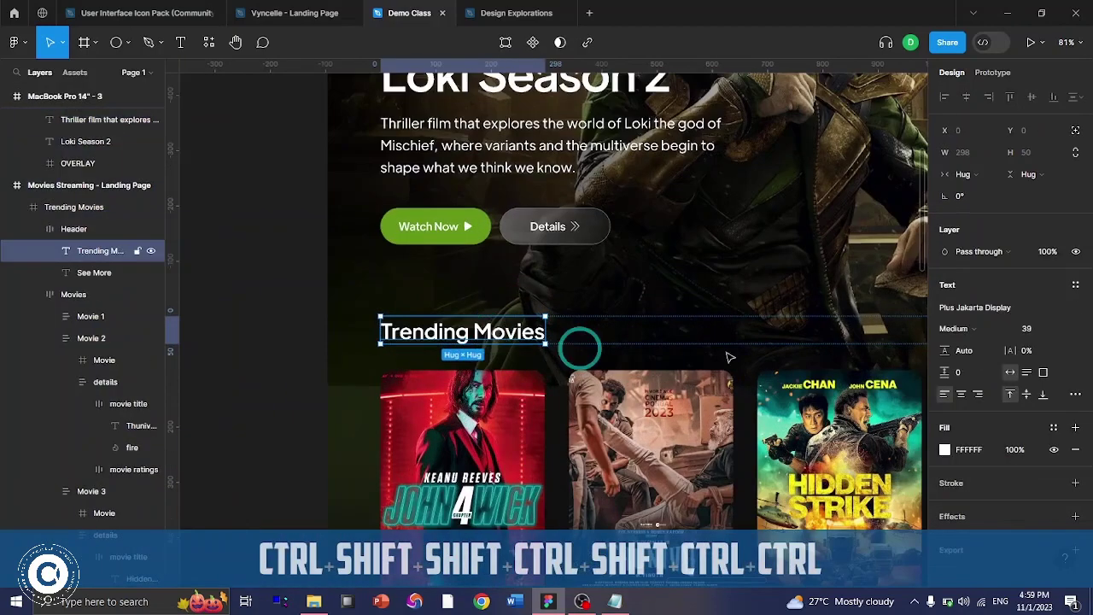
pyautogui.press('F2')
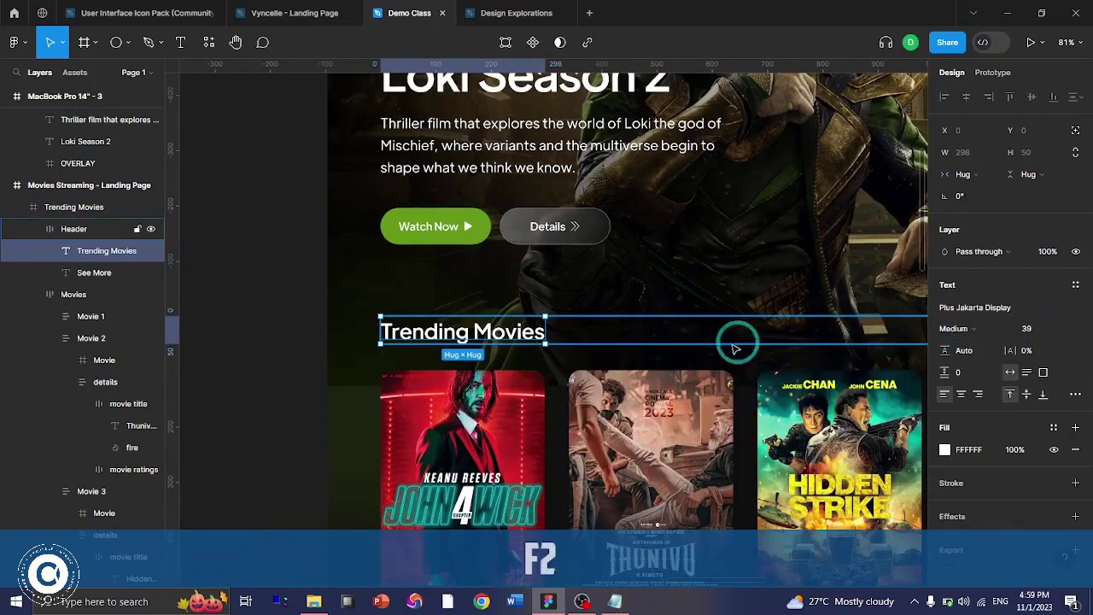
# - Add a "Trending Movies" text heading in the empty dark area below the hero of the MacBook Pro 14" - 3 frame
pyautogui.keyDown('shift'); pyautogui.hscroll(6, 655, 354); pyautogui.keyUp('shift')
pyautogui.keyDown('shift'); pyautogui.hscroll(3, 660, 357); pyautogui.keyUp('shift')
pyautogui.click(529, 329)
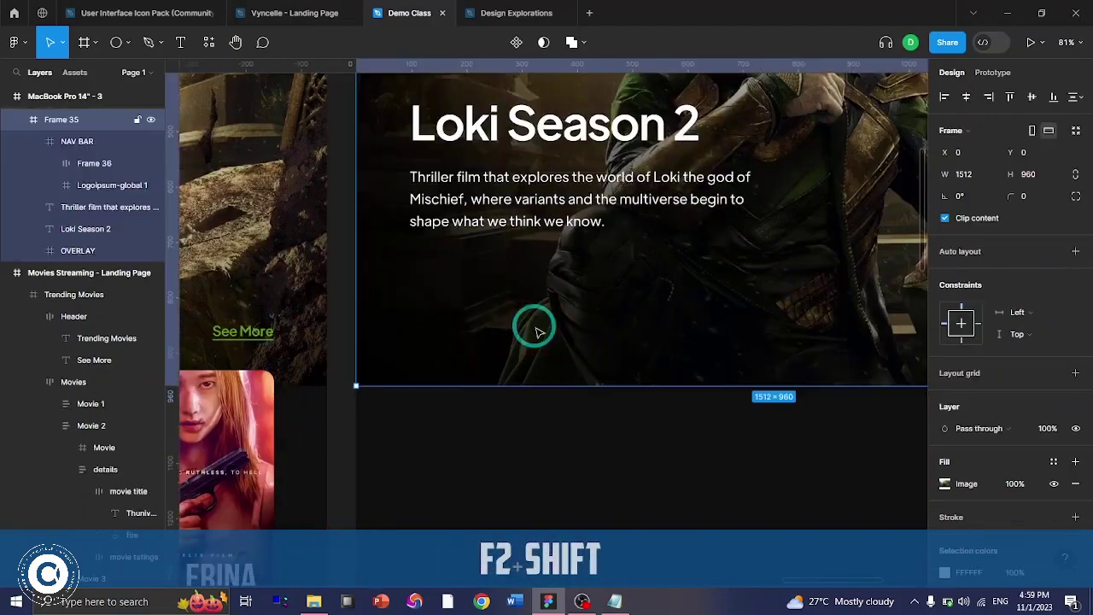
pyautogui.click(16, 118)
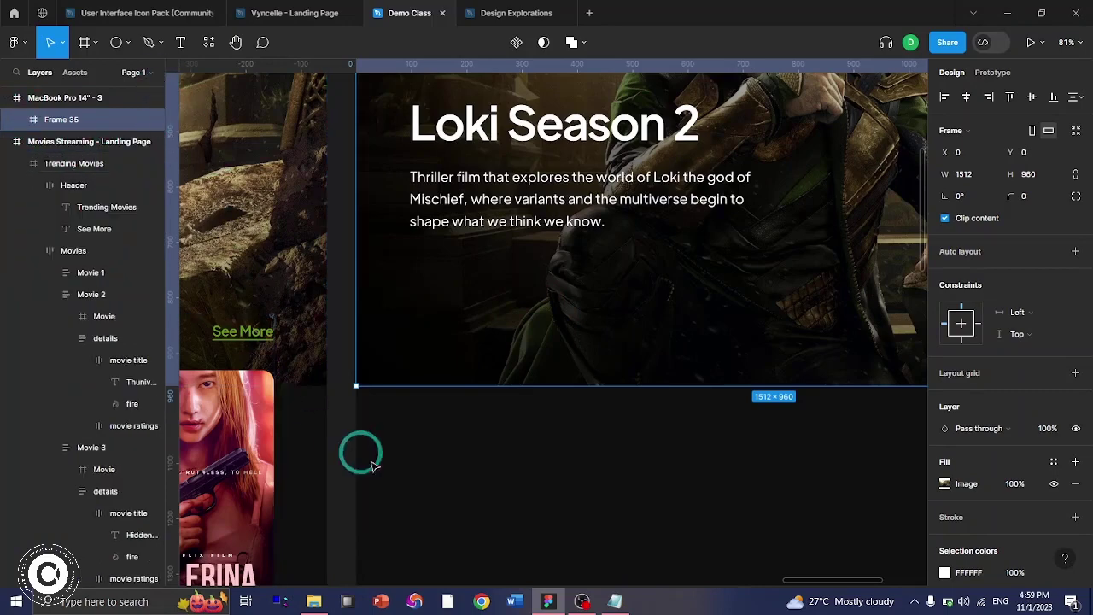
pyautogui.click(466, 451)
pyautogui.press('t')
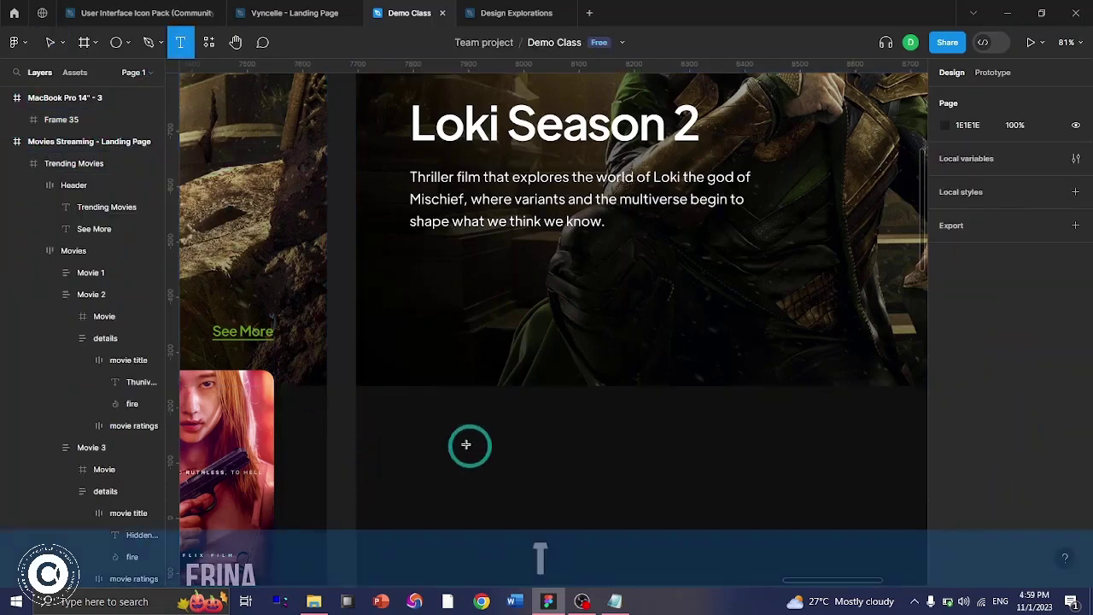
pyautogui.click(487, 461)
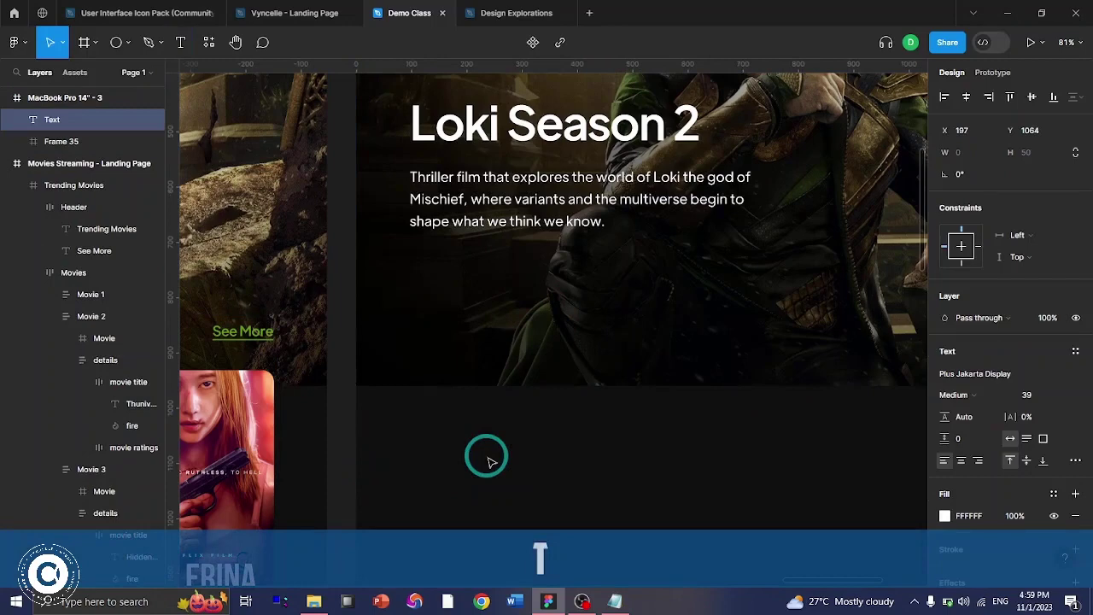
pyautogui.write('Trending')
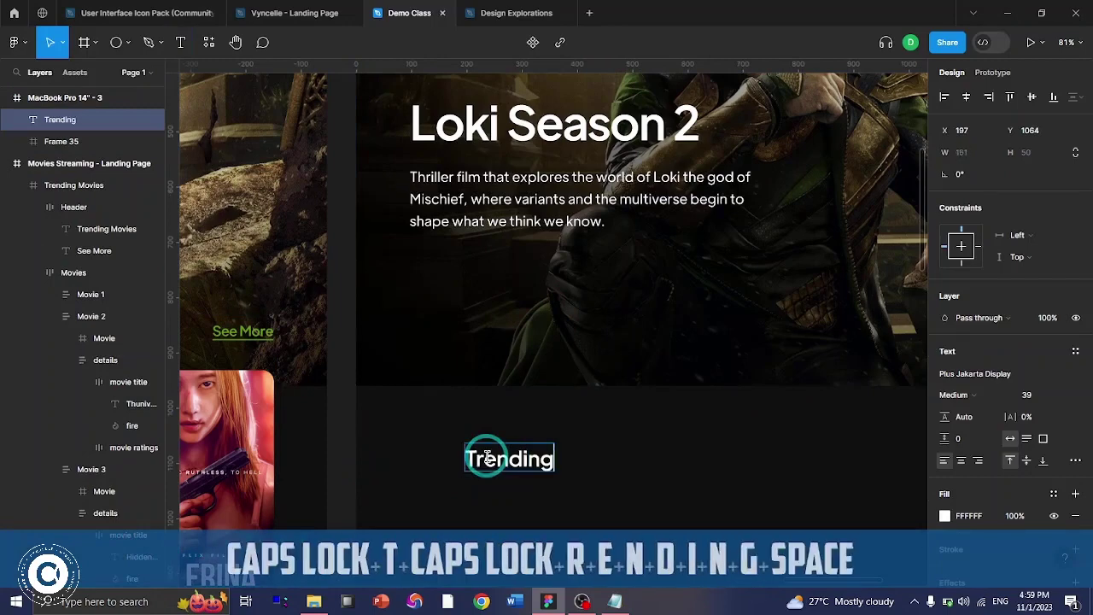
pyautogui.write(' Movies')
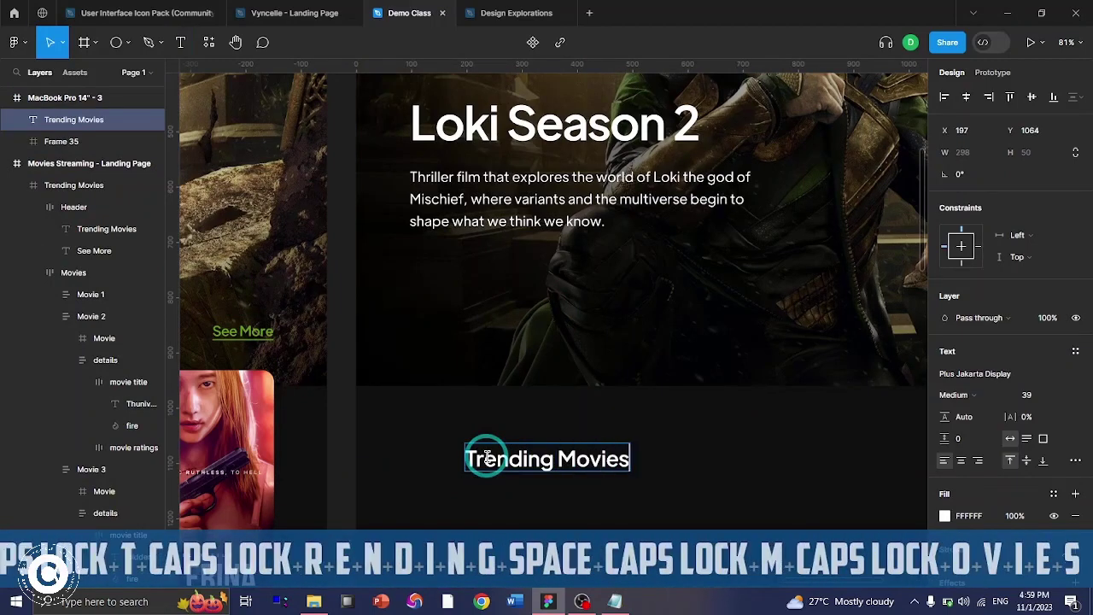
pyautogui.hotkey('ctrl', 'Return')
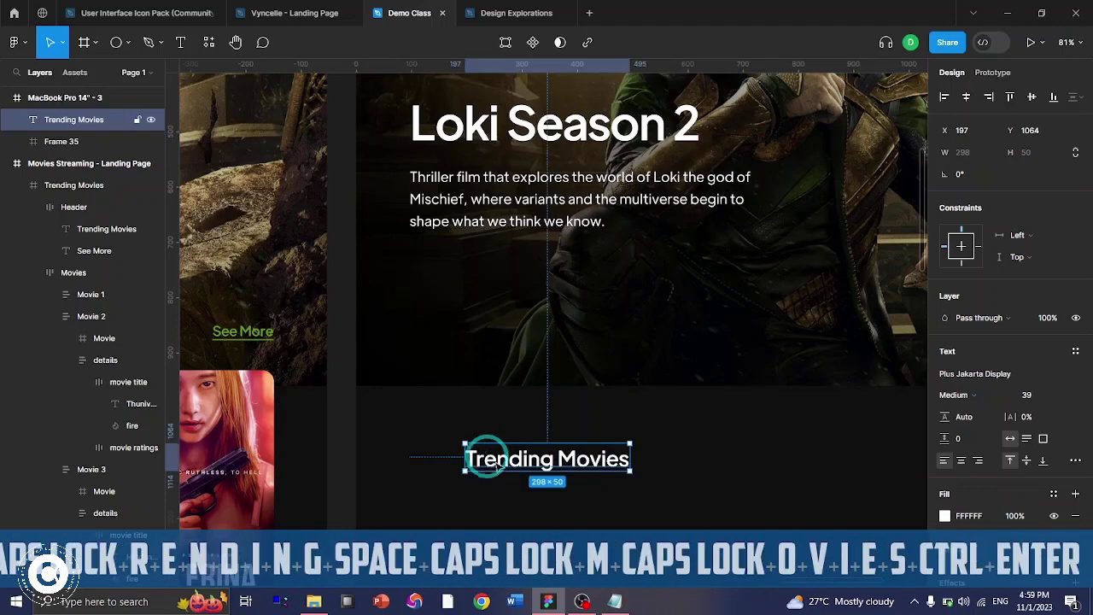
# - Place the Trending Movies heading in the hero's lower-left area at about X 94, Y 846, and move its layer out of OVERLAY to above Frame 35
pyautogui.moveTo(514, 459); pyautogui.dragTo(461, 342)
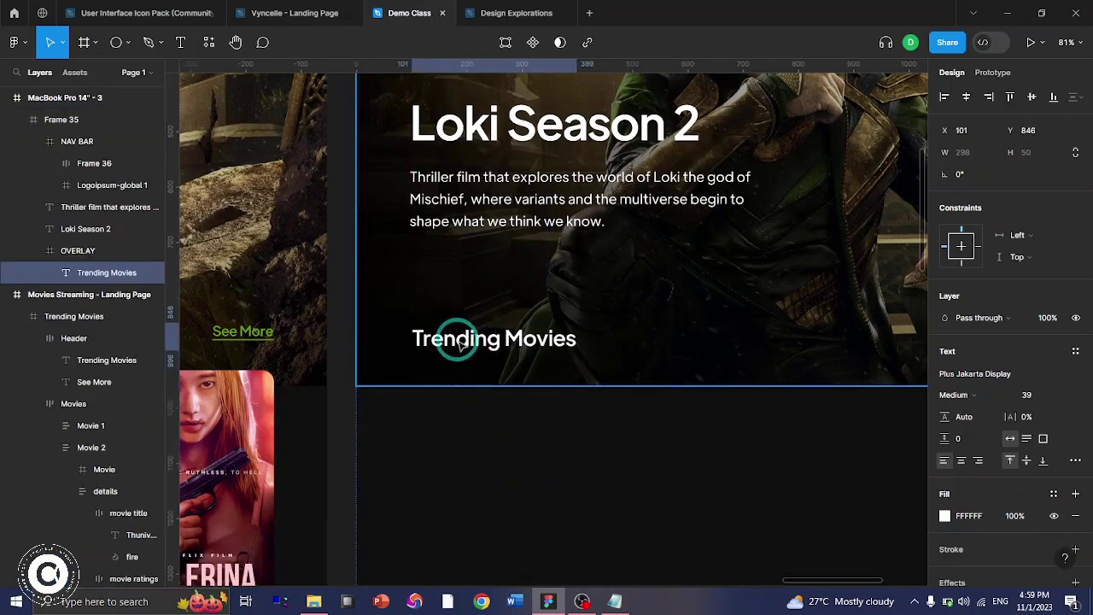
pyautogui.click(98, 273)
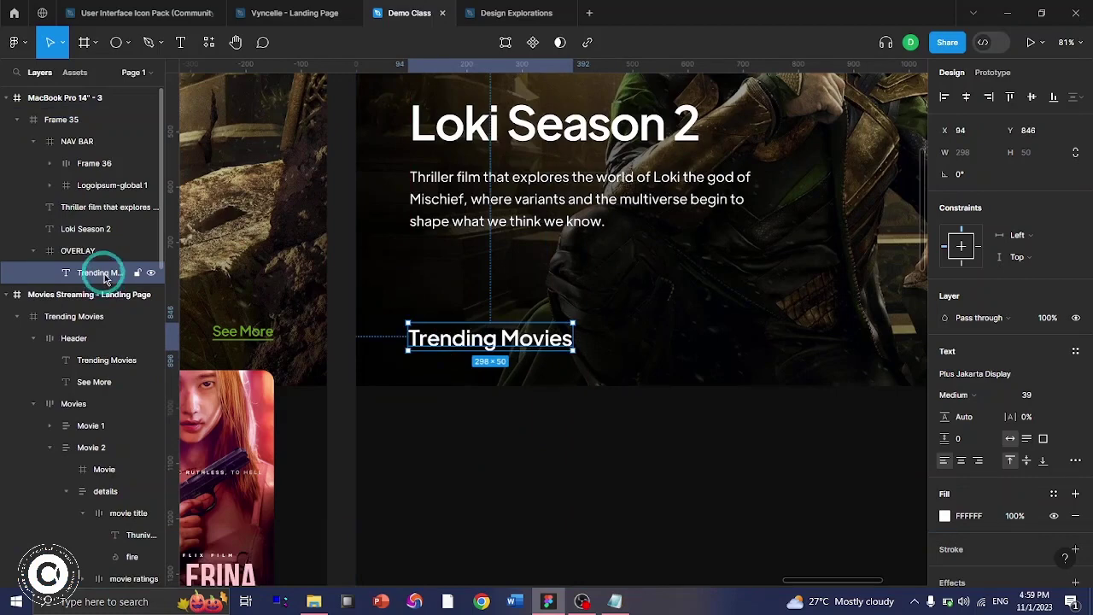
pyautogui.moveTo(104, 277); pyautogui.dragTo(74, 113)
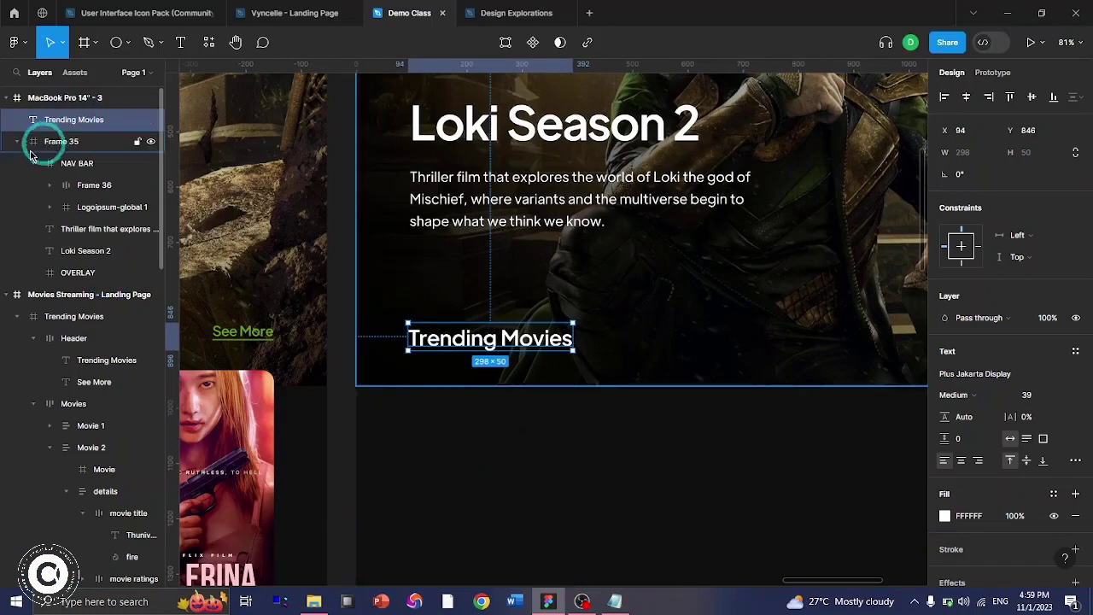
# - Collapse Frame 35 in the layer list and rename it HERO SECTION
pyautogui.click(19, 142)
pyautogui.click(71, 142)
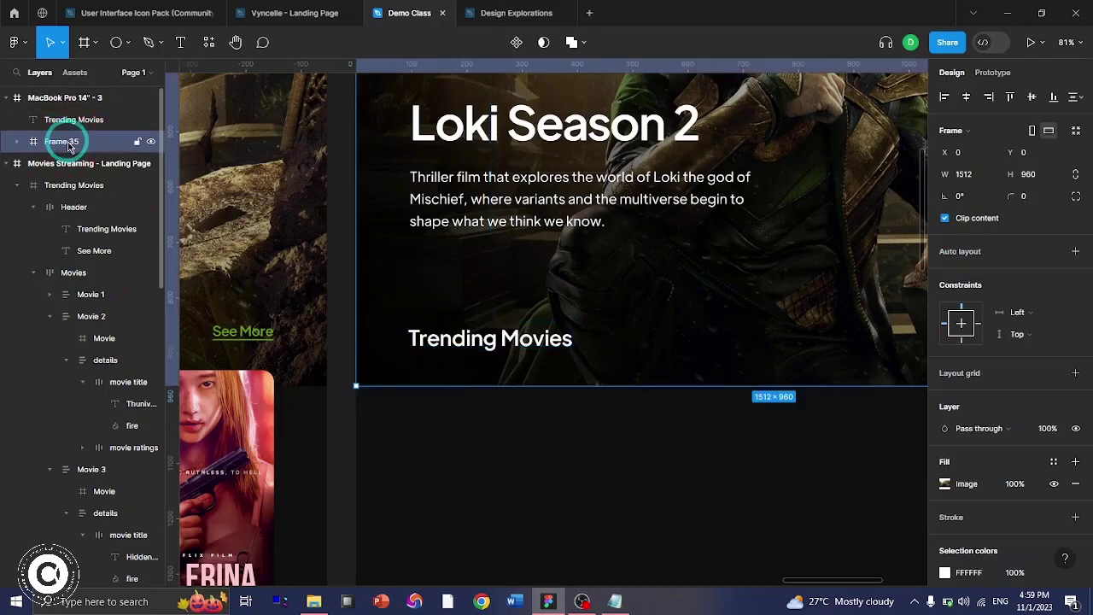
pyautogui.doubleClick(68, 143)
pyautogui.press('capslock')
pyautogui.write('HERO')
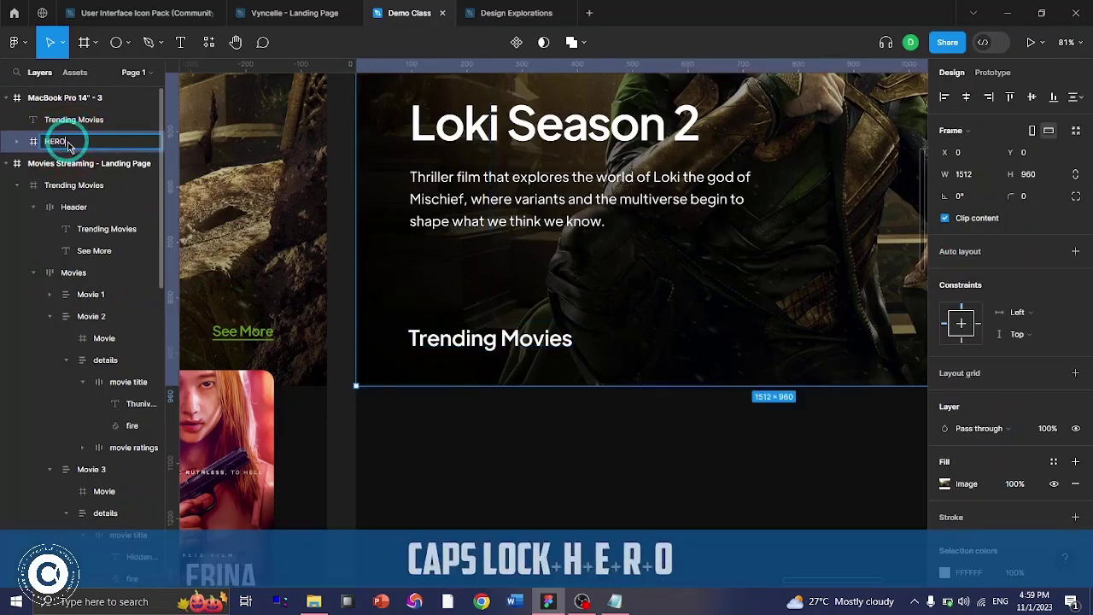
pyautogui.write(' SECT')
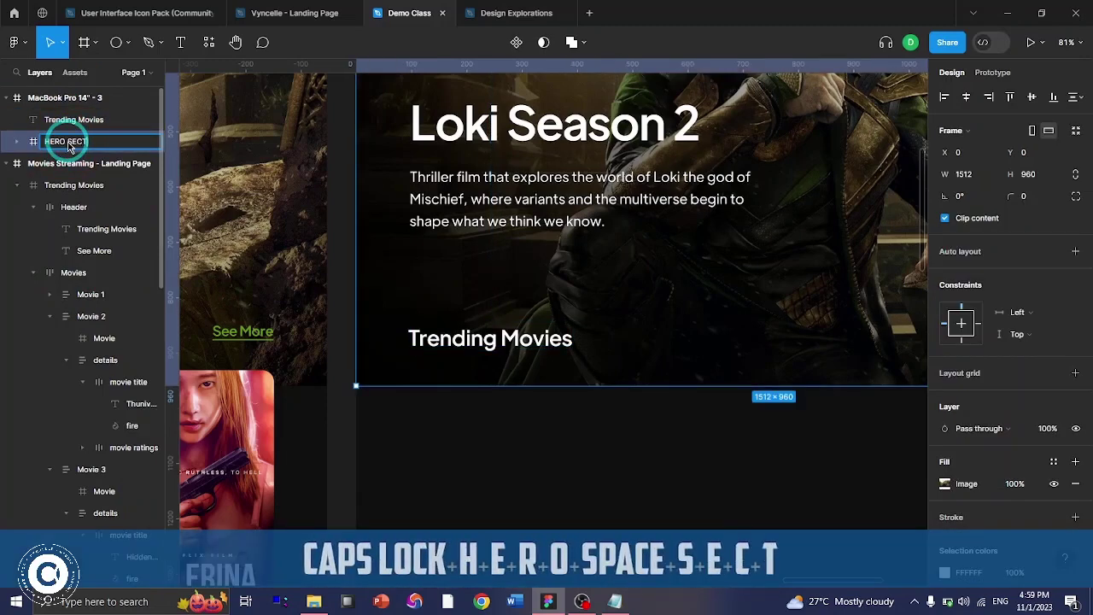
pyautogui.write('ION')
pyautogui.hotkey('ctrl', 'Return')
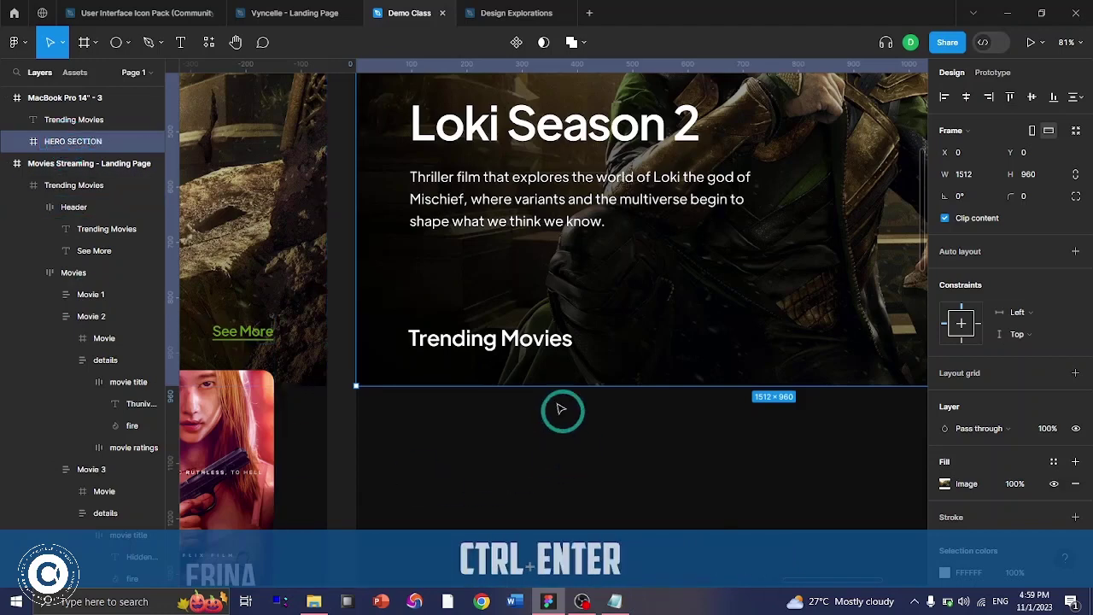
# - Nudge the new Trending Movies heading up to Y 829, comparing its height with the reference page's heading row
pyautogui.click(511, 336)
pyautogui.press('Up')
pyautogui.press('Up')
pyautogui.press('Up')
pyautogui.press('Up')
pyautogui.press('Up')
pyautogui.press('Up')
pyautogui.press('Up')
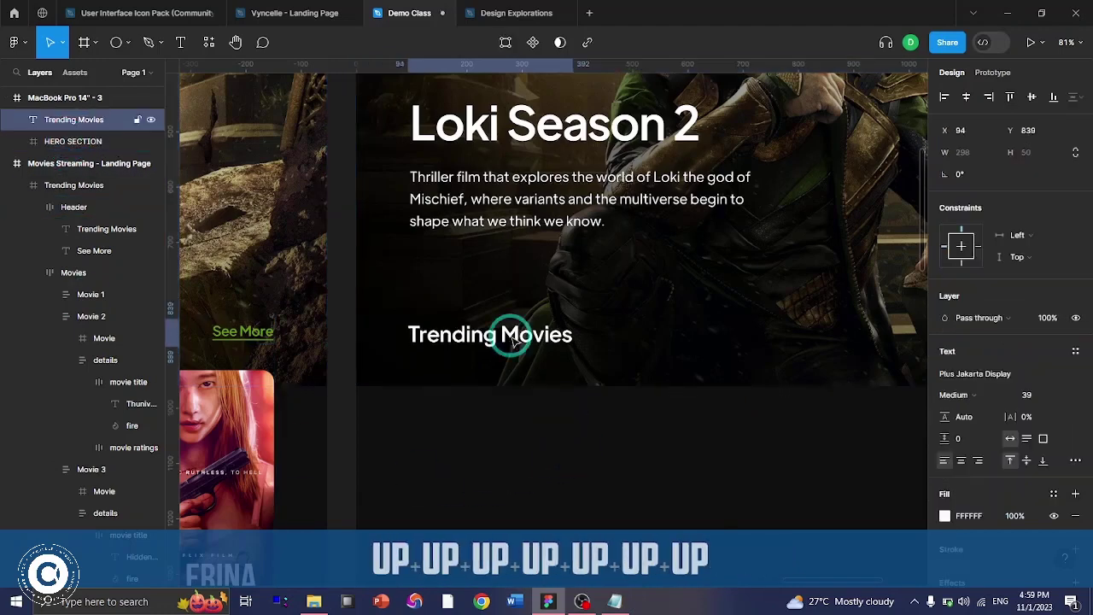
pyautogui.hscroll(-10, 529, 345)
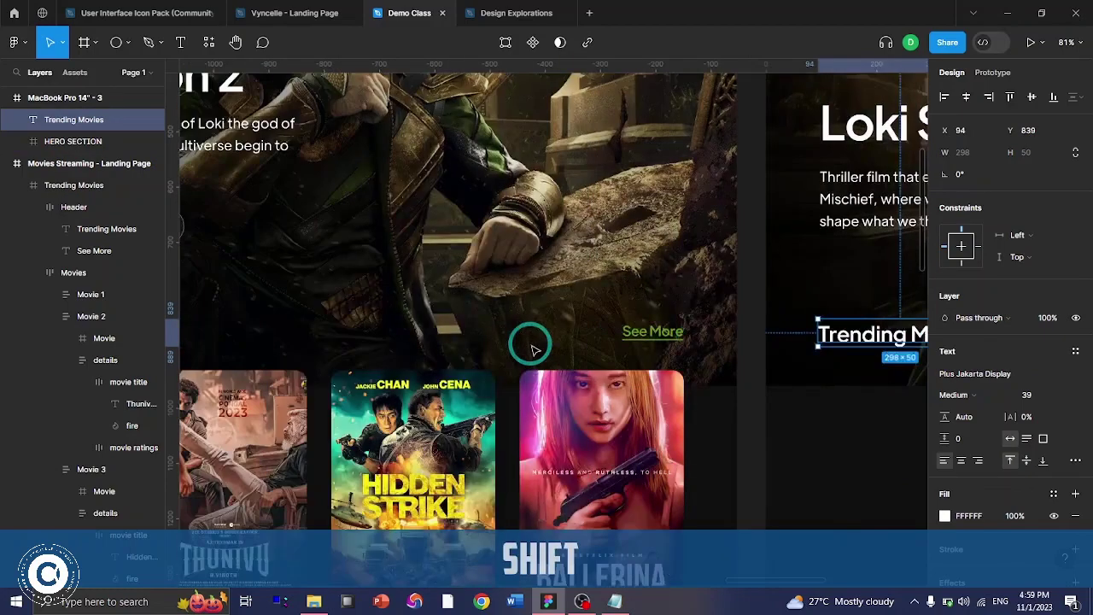
pyautogui.hscroll(10, 550, 359)
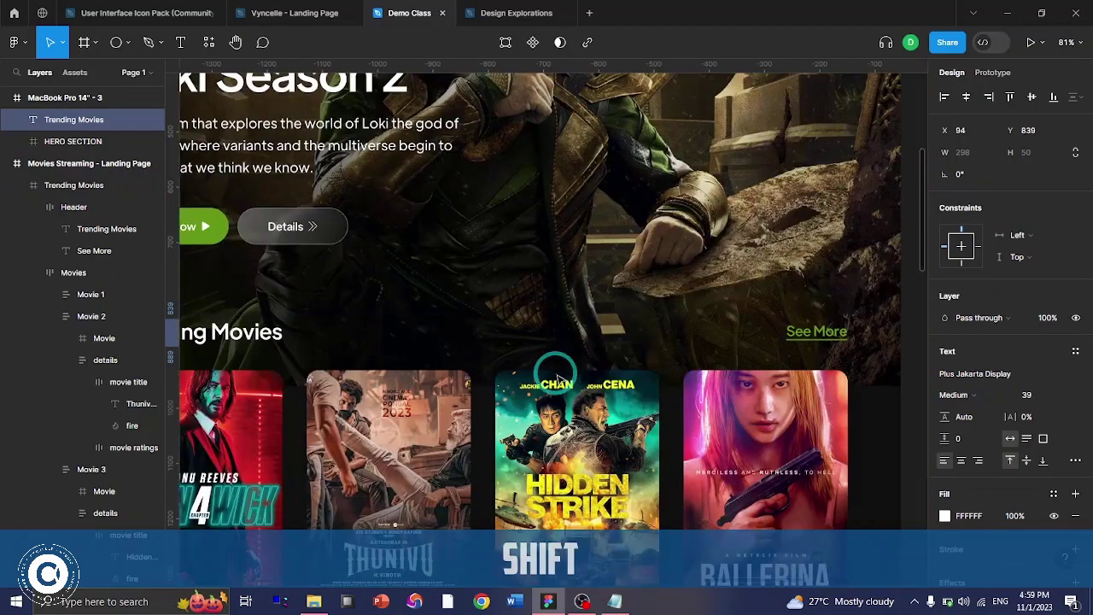
pyautogui.hotkey('shift', 'Up')
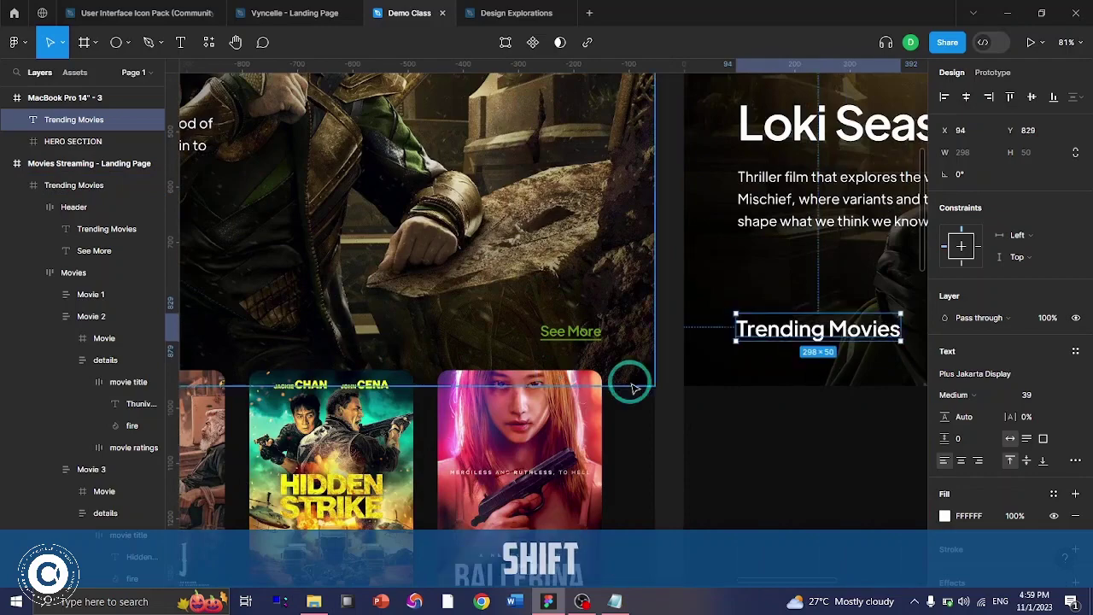
# - Copy the green fill code 639717 from the See More text in the reference landing page
pyautogui.hscroll(5, 629, 382)
pyautogui.hotkey('shift', 'g')
pyautogui.hotkey('shift', 'g')
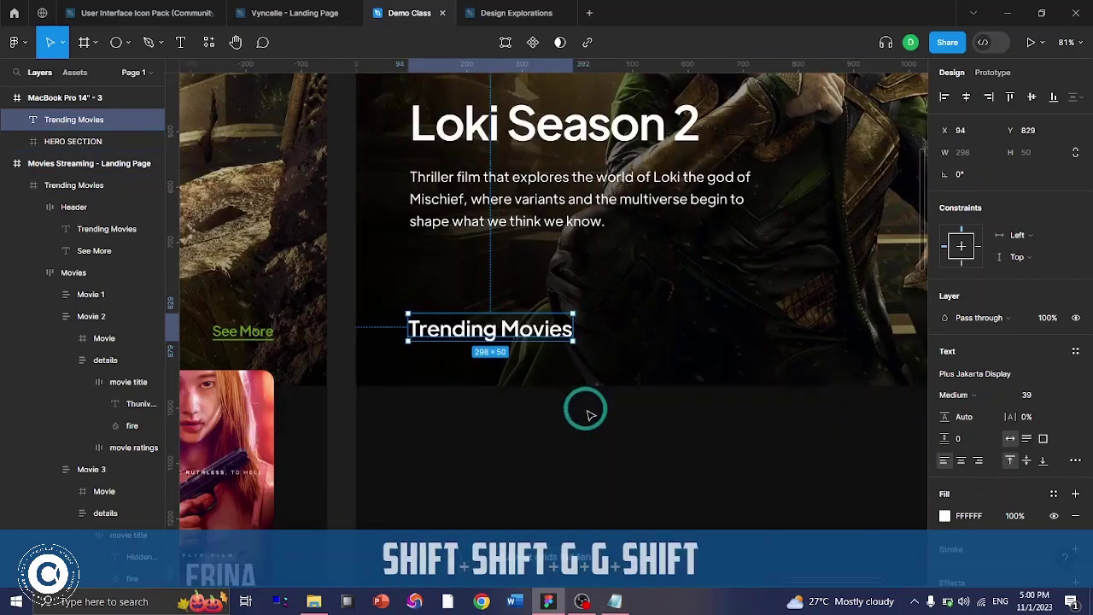
pyautogui.hscroll(-8, 581, 403)
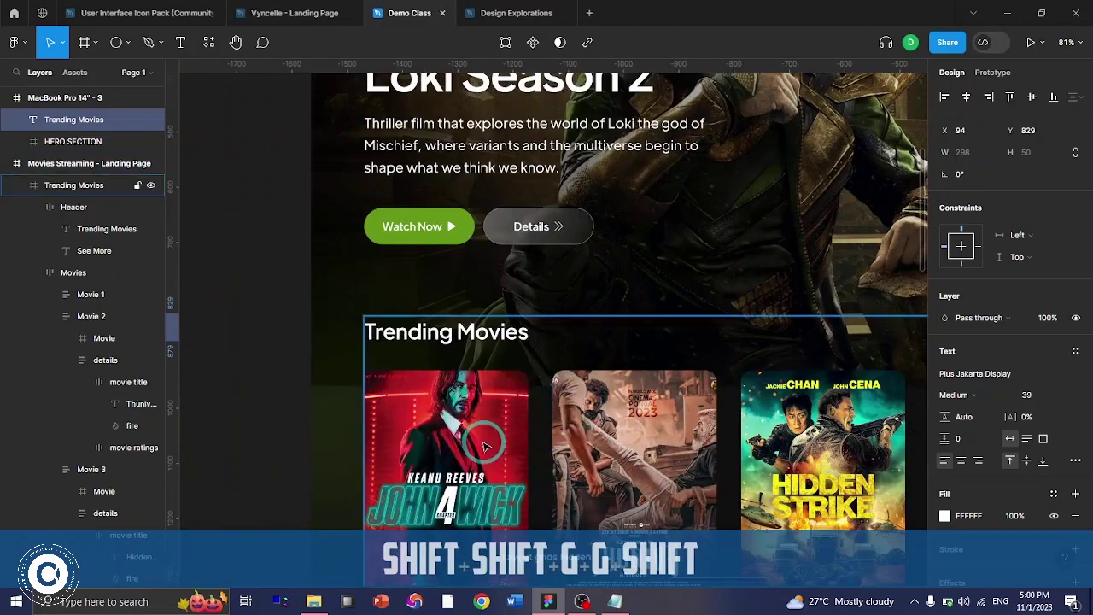
pyautogui.hscroll(5, 727, 337)
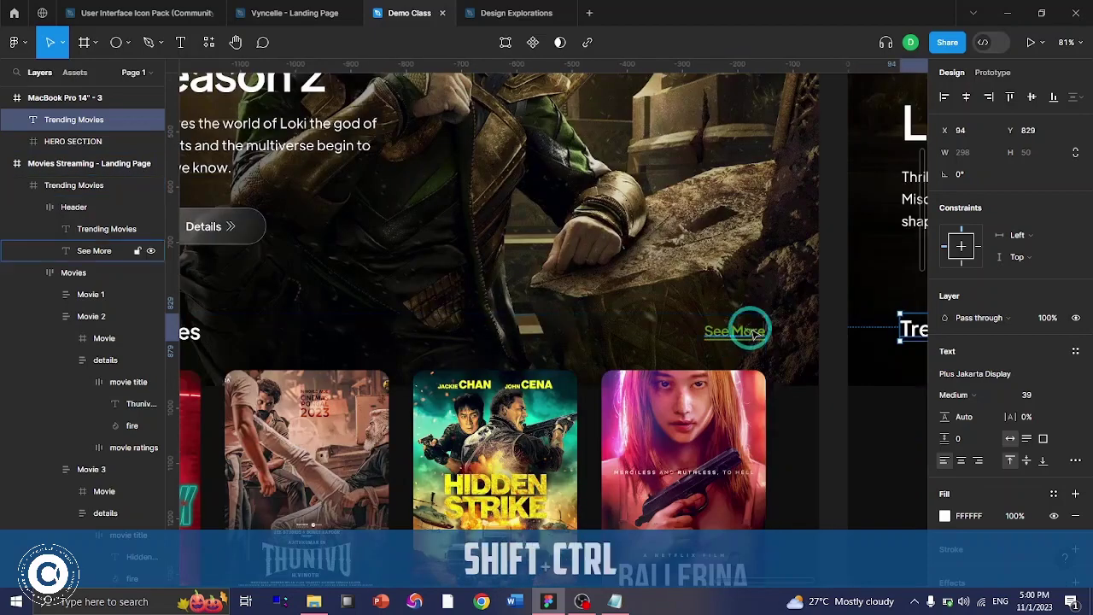
pyautogui.scroll(4, 727, 337)
pyautogui.click(752, 339)
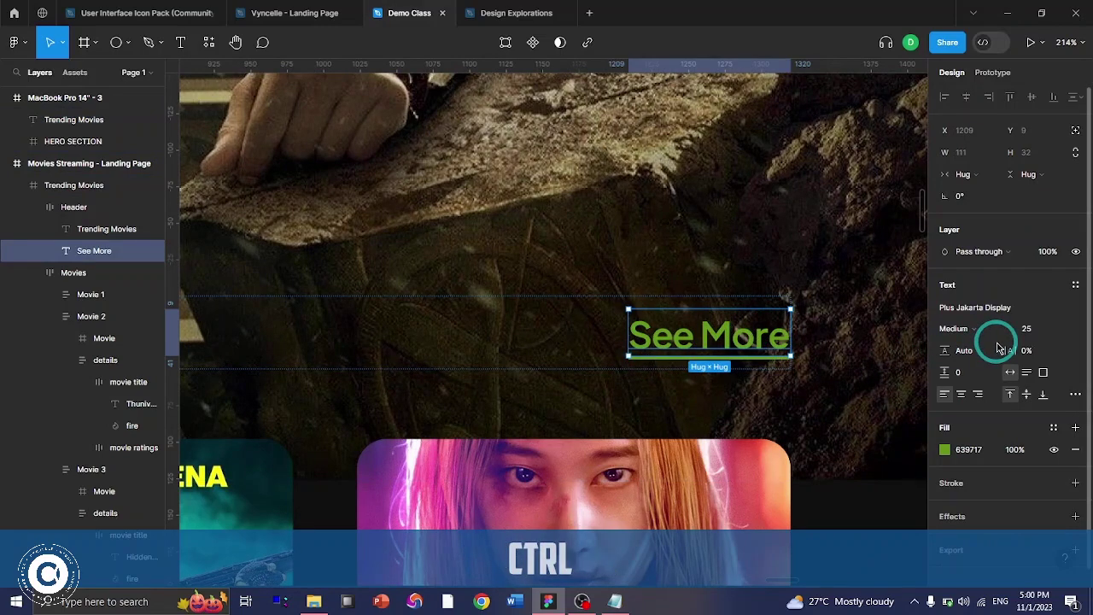
pyautogui.press('F2')
pyautogui.press('F2')
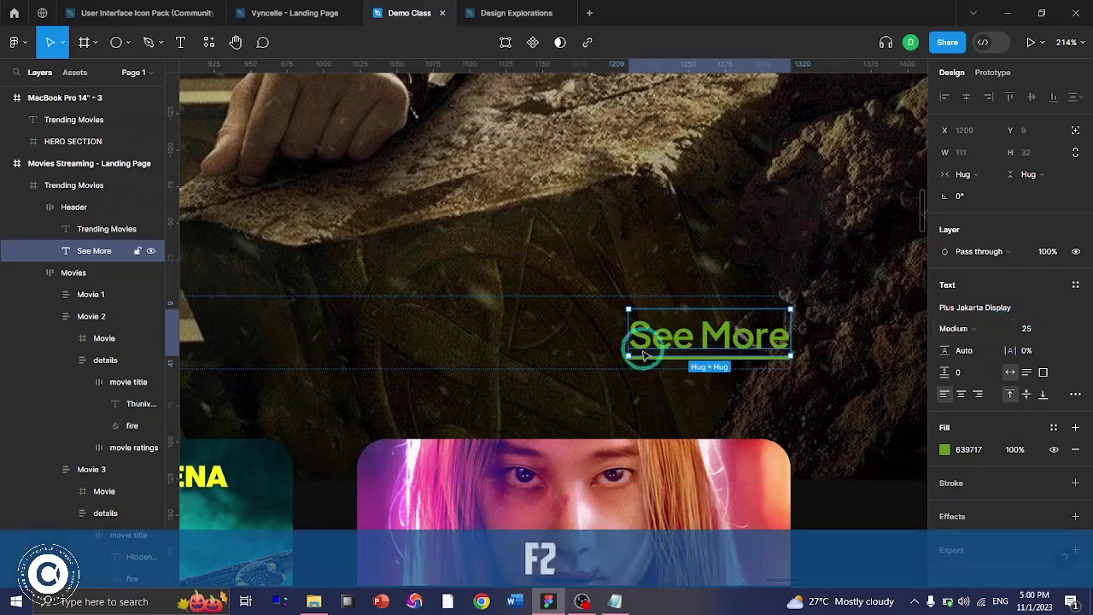
pyautogui.click(978, 451)
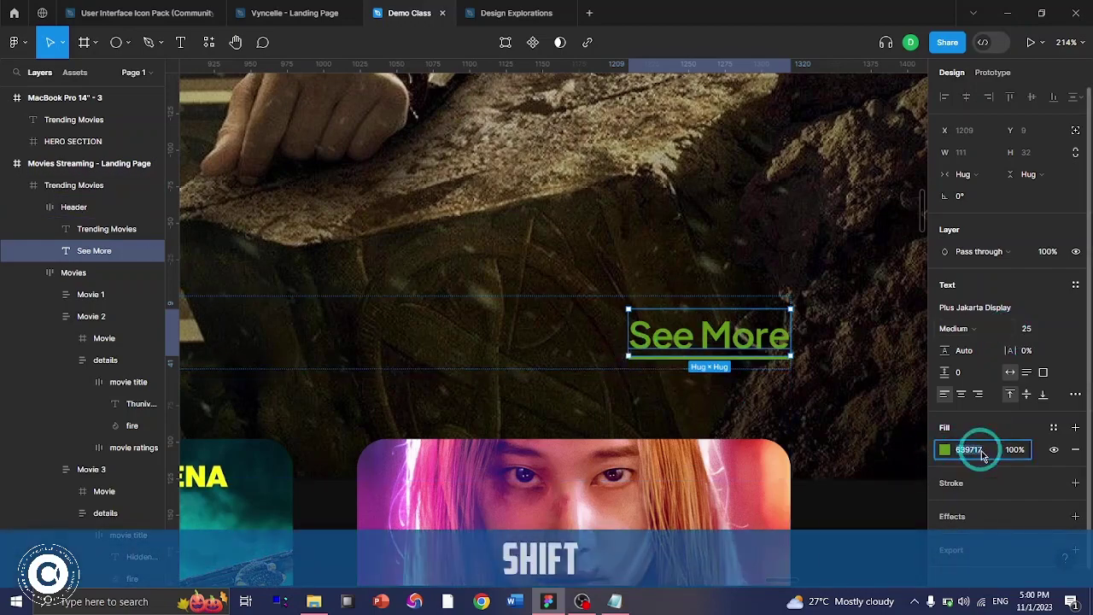
pyautogui.hotkey('ctrl', 'c')
# - Duplicate the Trending Movies heading in the MacBook Pro frame horizontally to the hero's far end, at about X 1138, Y 829
pyautogui.click(849, 513)
pyautogui.hscroll(15, 520, 356)
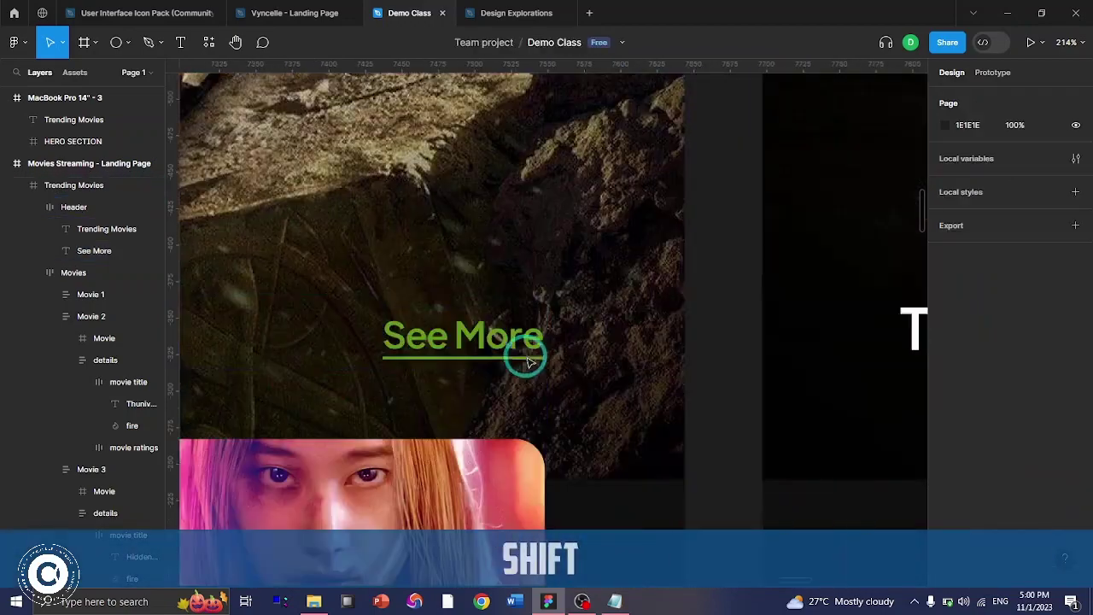
pyautogui.scroll(-5, 527, 361)
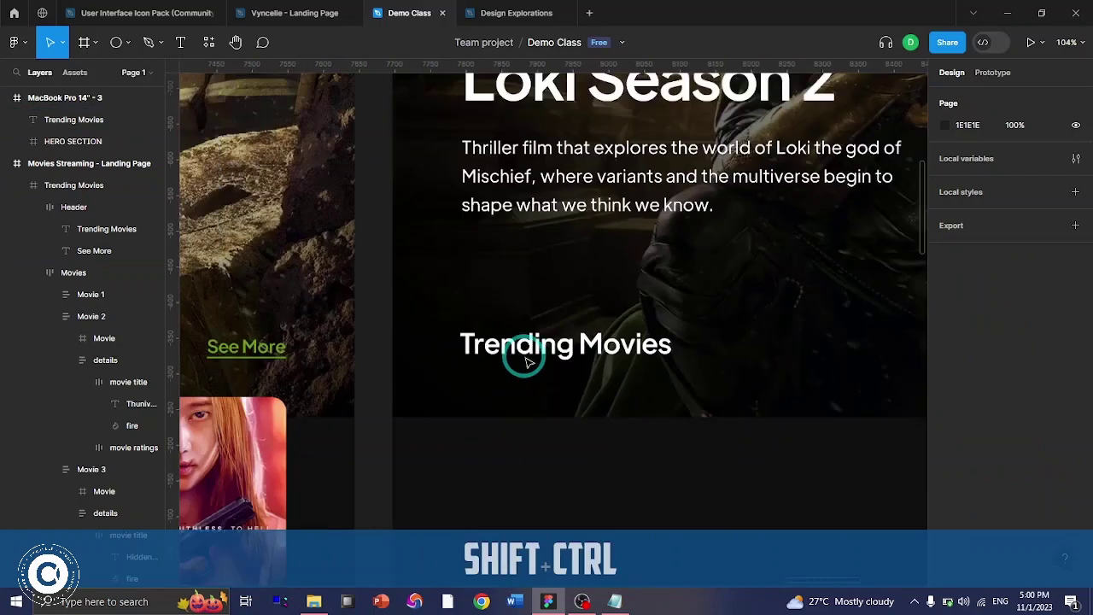
pyautogui.scroll(-5, 527, 362)
pyautogui.click(528, 357)
pyautogui.moveTo(527, 357); pyautogui.dragTo(872, 359)
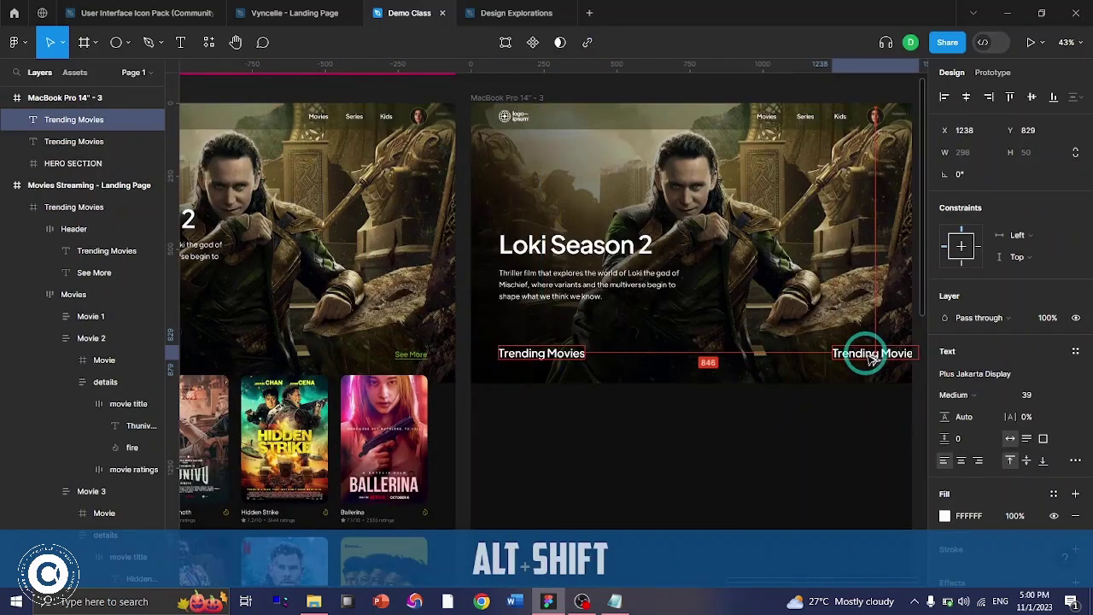
pyautogui.moveTo(872, 359); pyautogui.dragTo(838, 359)
# - Set the duplicated heading's font size to 25 and its fill to the copied colour 639717
pyautogui.click(1033, 395)
pyautogui.write('25')
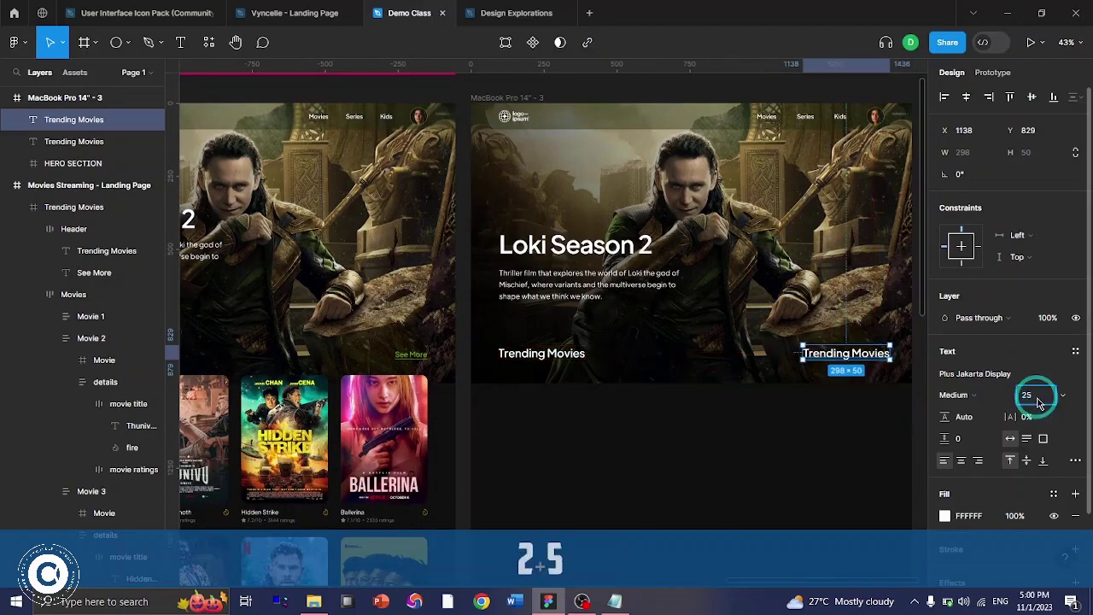
pyautogui.press('Return')
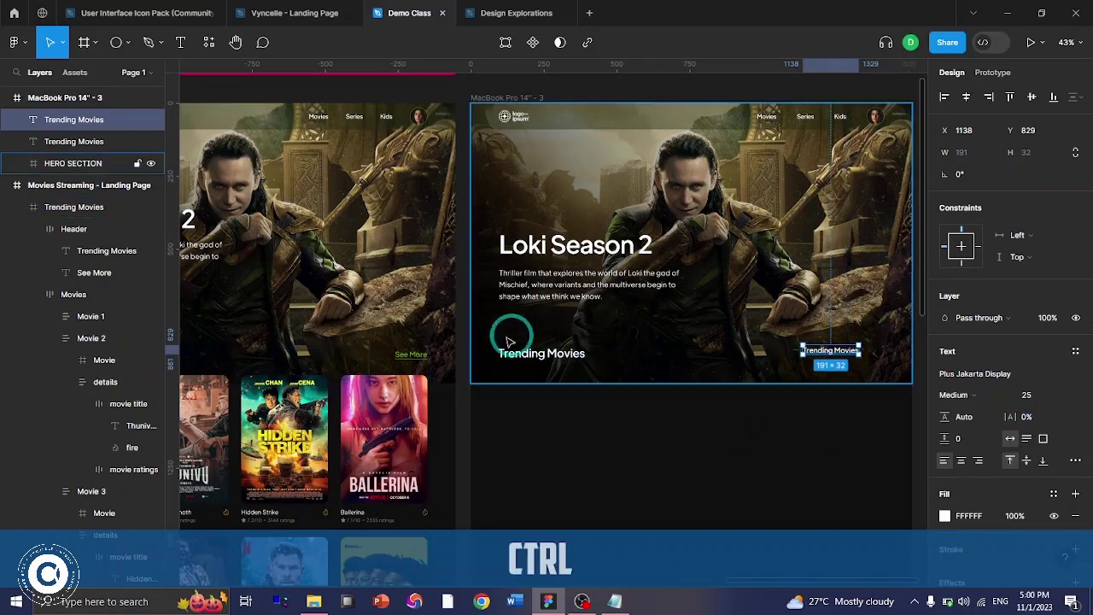
pyautogui.keyDown('ctrl'); pyautogui.click(412, 355); pyautogui.keyUp('ctrl')
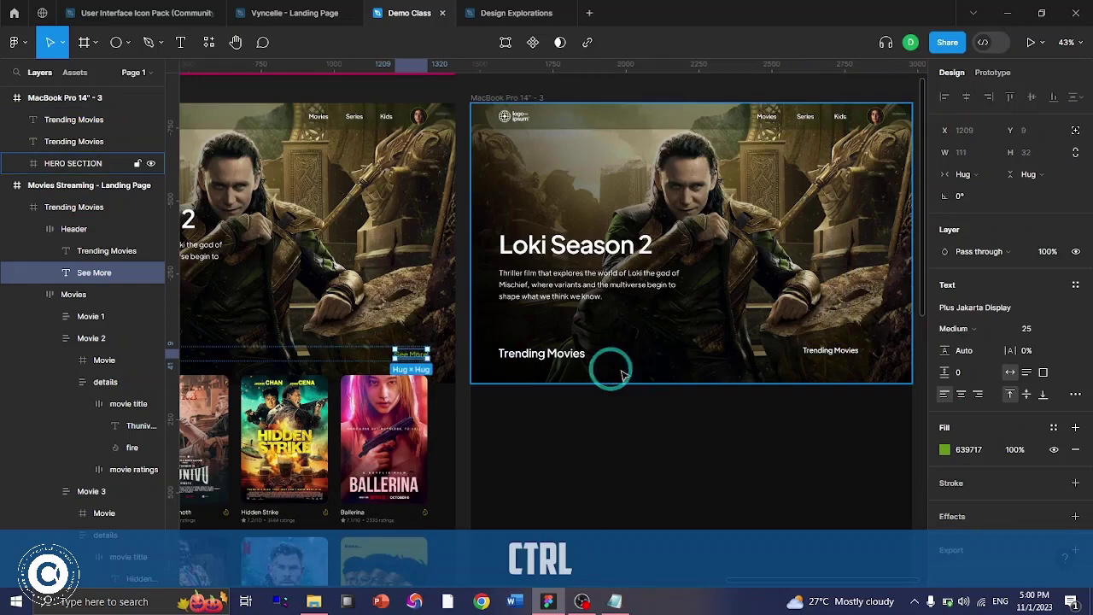
pyautogui.keyDown('ctrl'); pyautogui.click(844, 350); pyautogui.keyUp('ctrl')
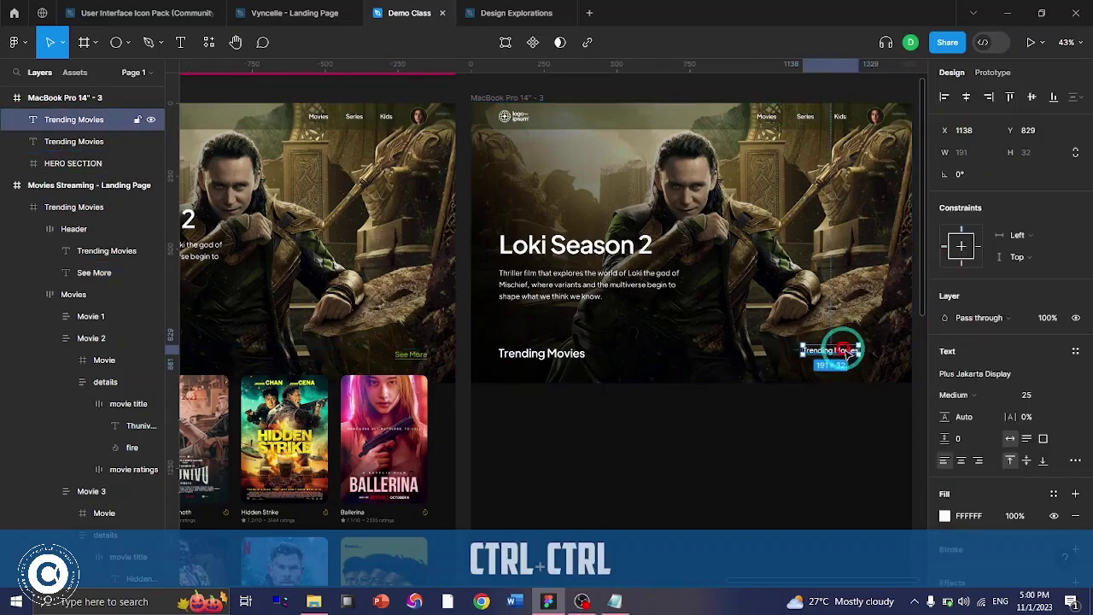
pyautogui.click(972, 516)
pyautogui.hotkey('ctrl', 'v')
pyautogui.hotkey('ctrl', 'Return')
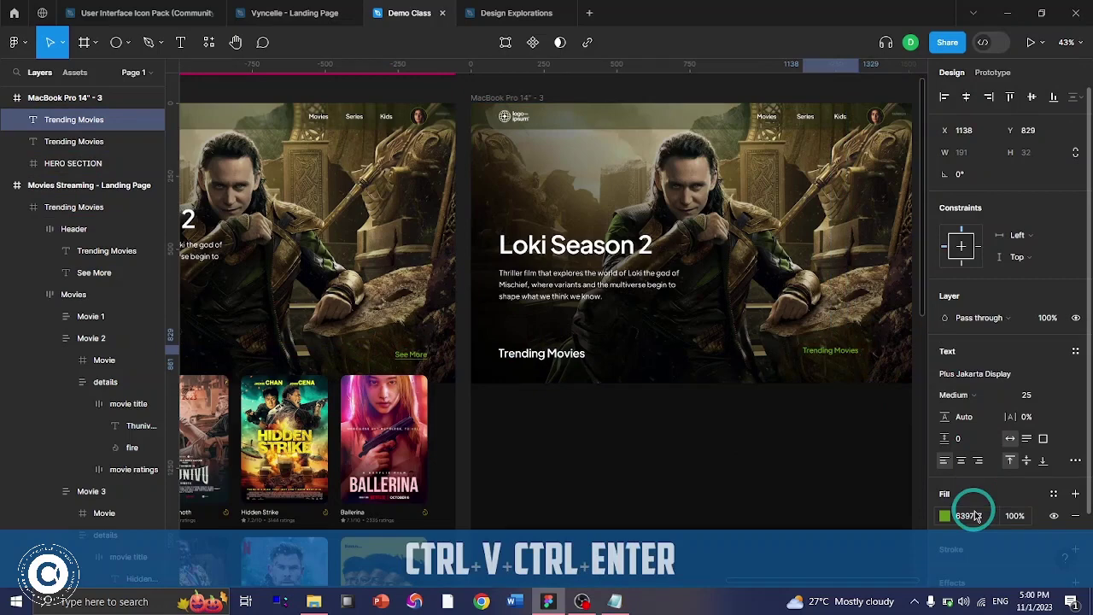
# - Replace the duplicated heading's wording with "See More" and underline it
pyautogui.press('t')
pyautogui.scroll(5, 844, 358)
pyautogui.write('See M')
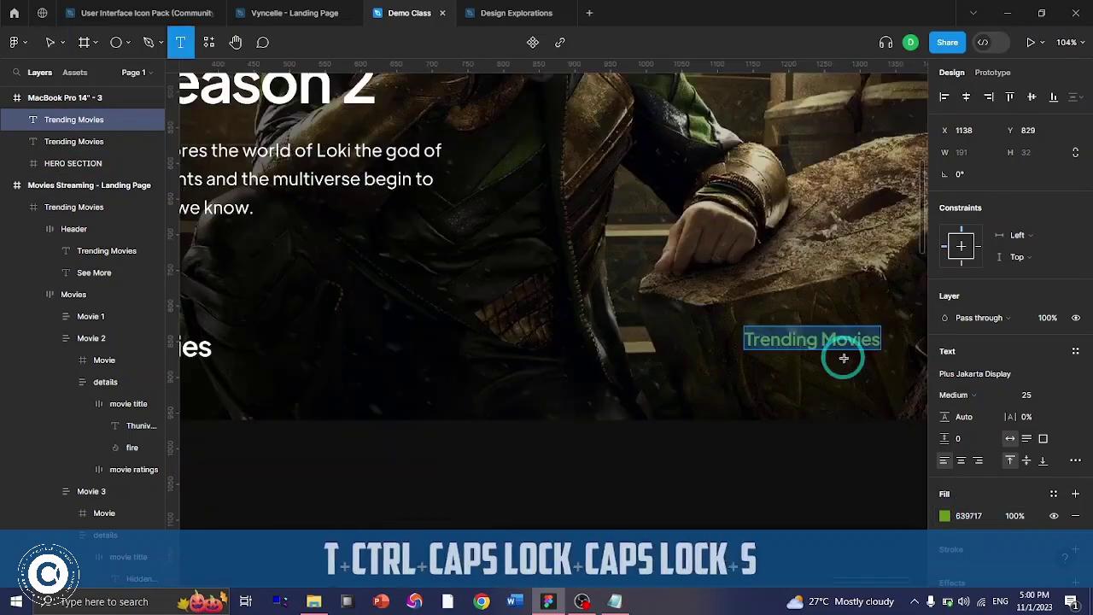
pyautogui.write('ore')
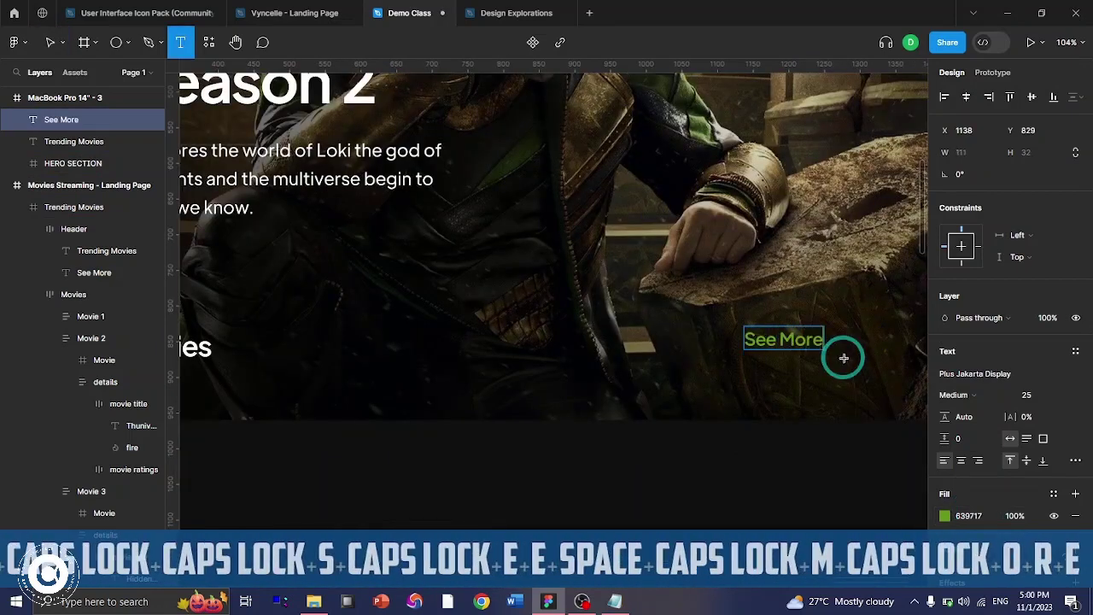
pyautogui.hotkey('ctrl', 'Return')
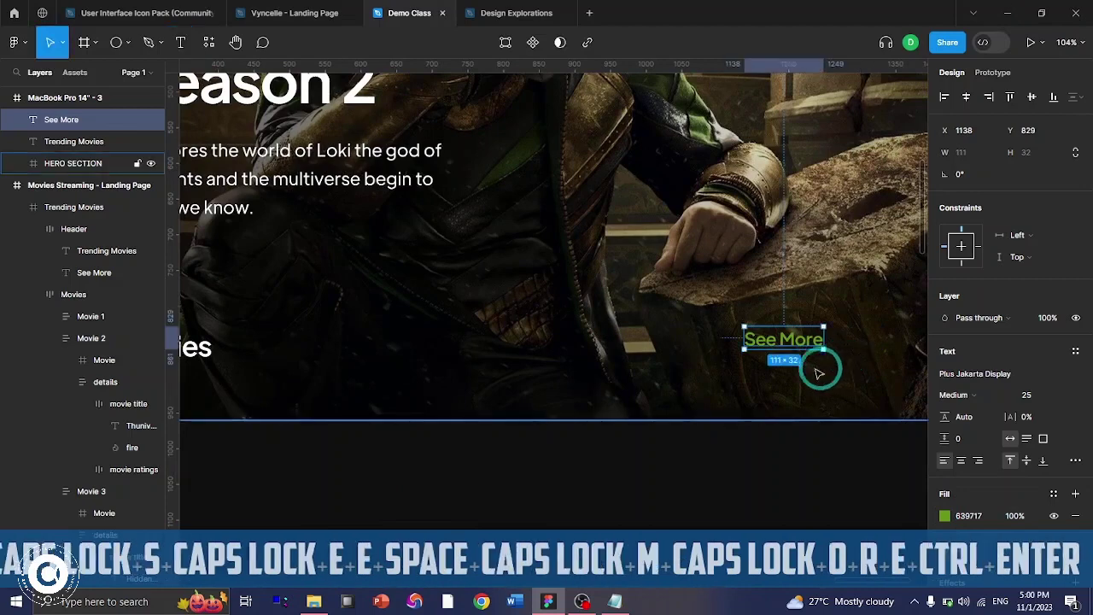
pyautogui.click(1076, 461)
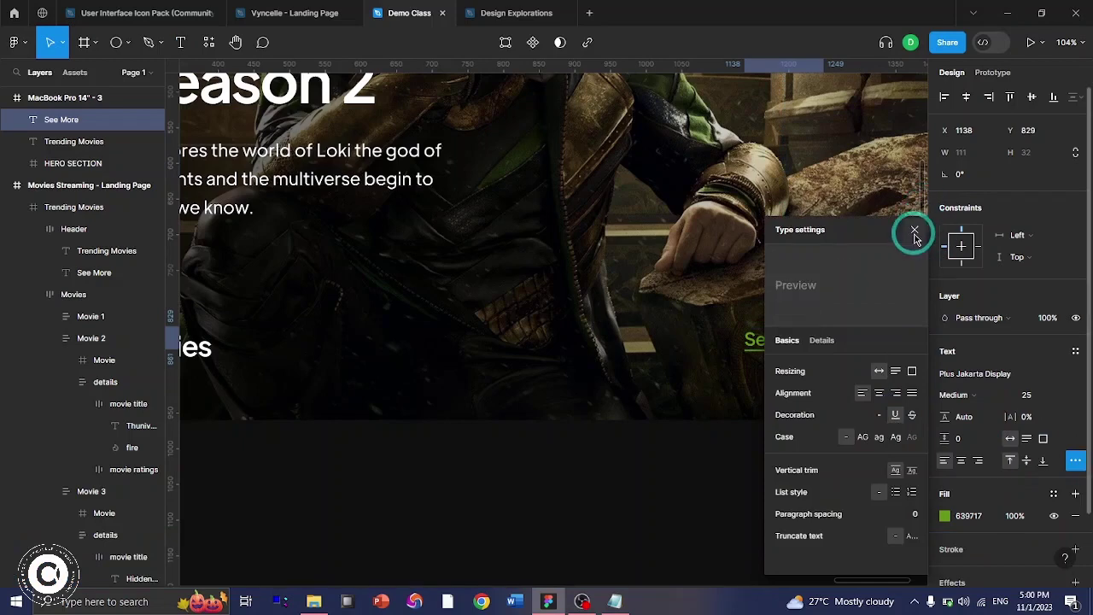
pyautogui.click(915, 232)
# - Using the layout grid, align the See More text with the last column's outer edge at X 1305, Y 839, level with the heading
pyautogui.moveTo(778, 342); pyautogui.dragTo(860, 352)
pyautogui.press('shift')
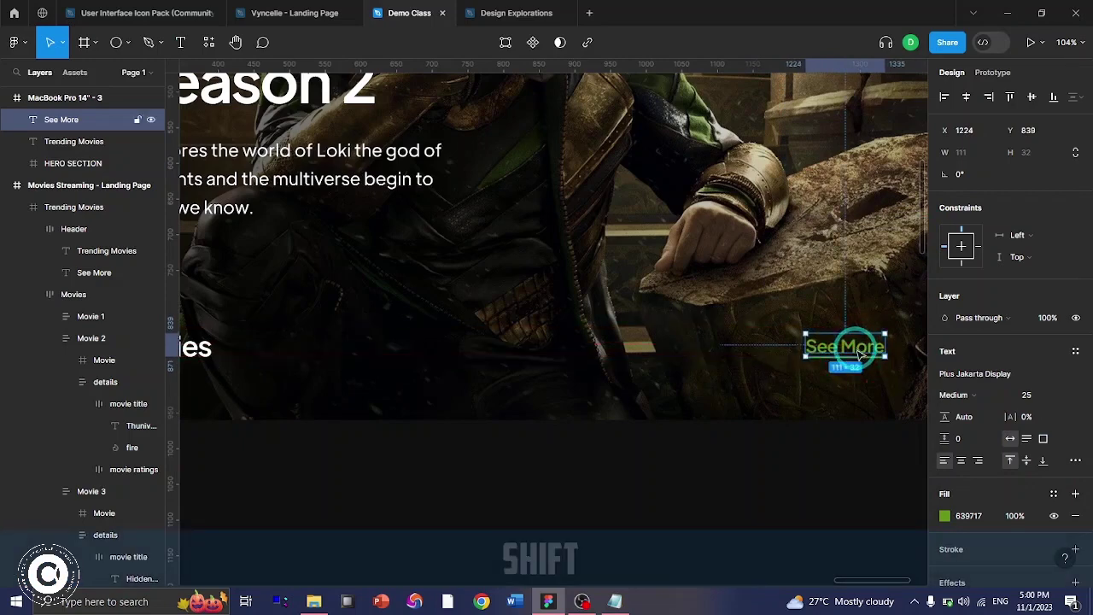
pyautogui.hotkey('shift', 'g')
pyautogui.hscroll(2, 860, 352)
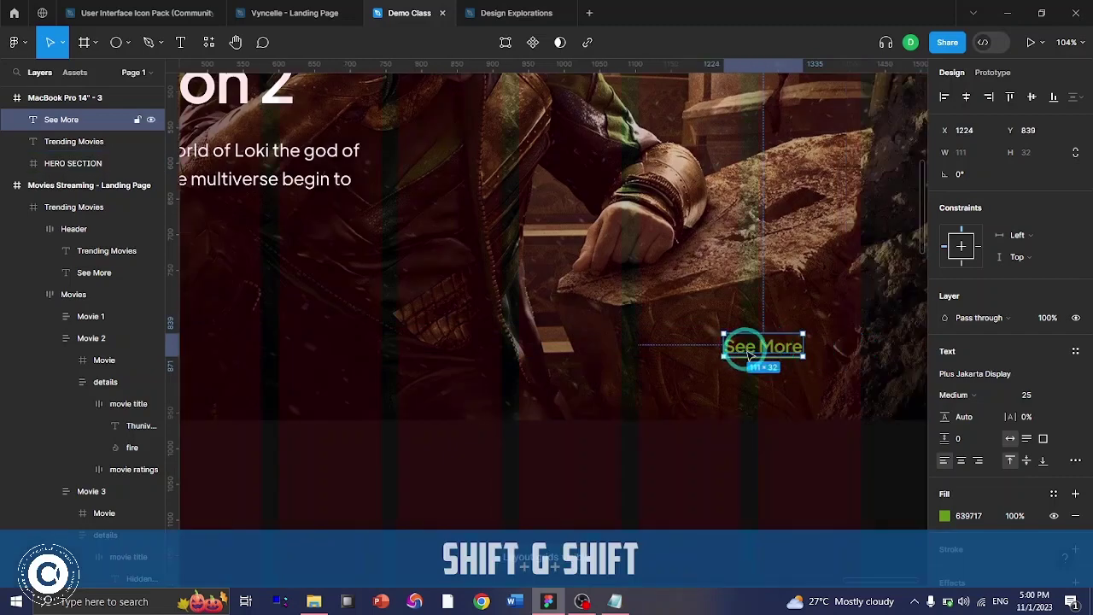
pyautogui.press('shift')
pyautogui.moveTo(750, 354); pyautogui.dragTo(808, 354)
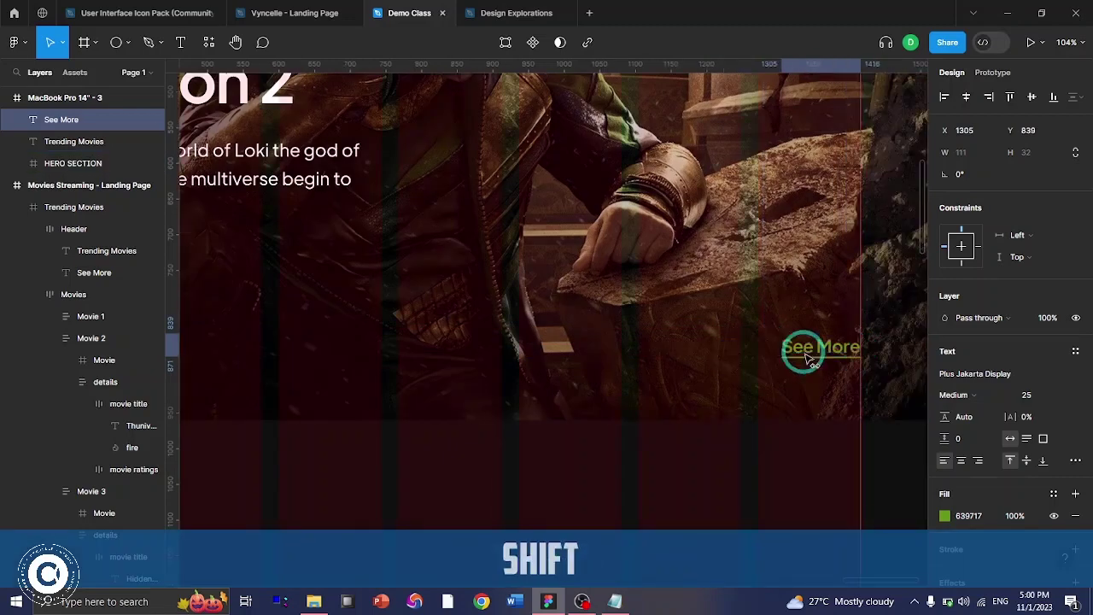
pyautogui.hscroll(-3, 709, 374)
pyautogui.press('ctrl')
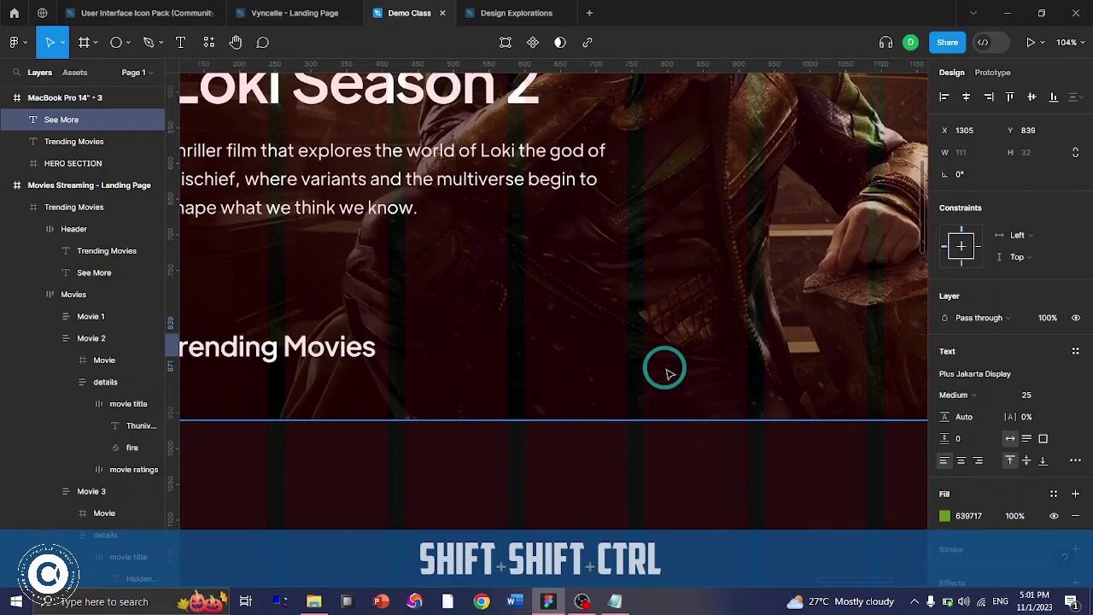
pyautogui.hotkey('shift', 'g')
pyautogui.scroll(-6, 664, 369)
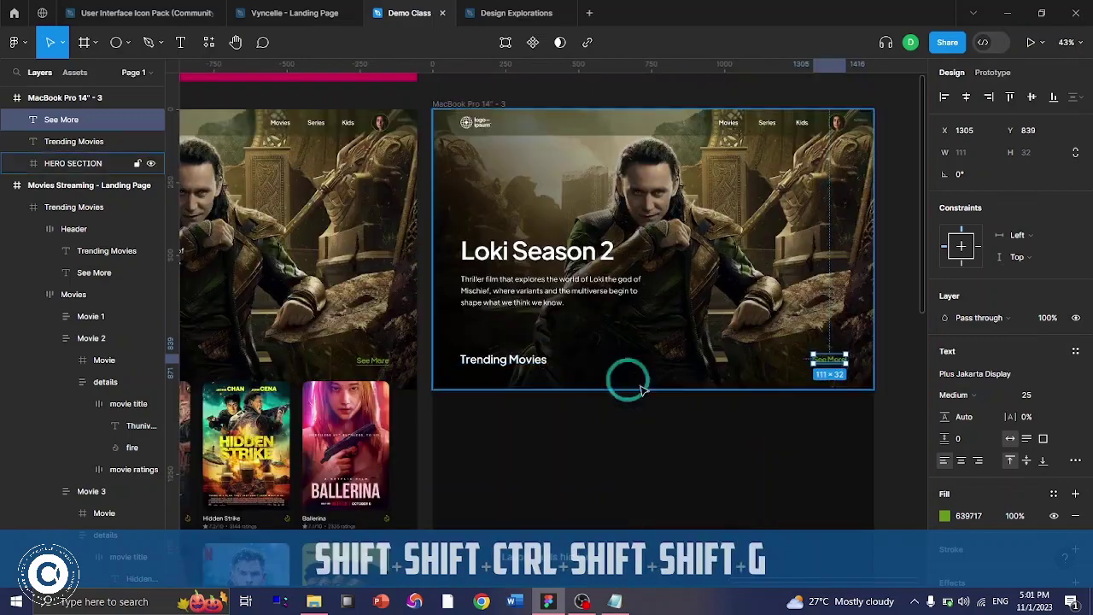
# - Examine the reference John Wick movie card: its poster frame's dimensions, title, fire icon and ratings row
pyautogui.press('shift')
pyautogui.scroll(10, 613, 409)
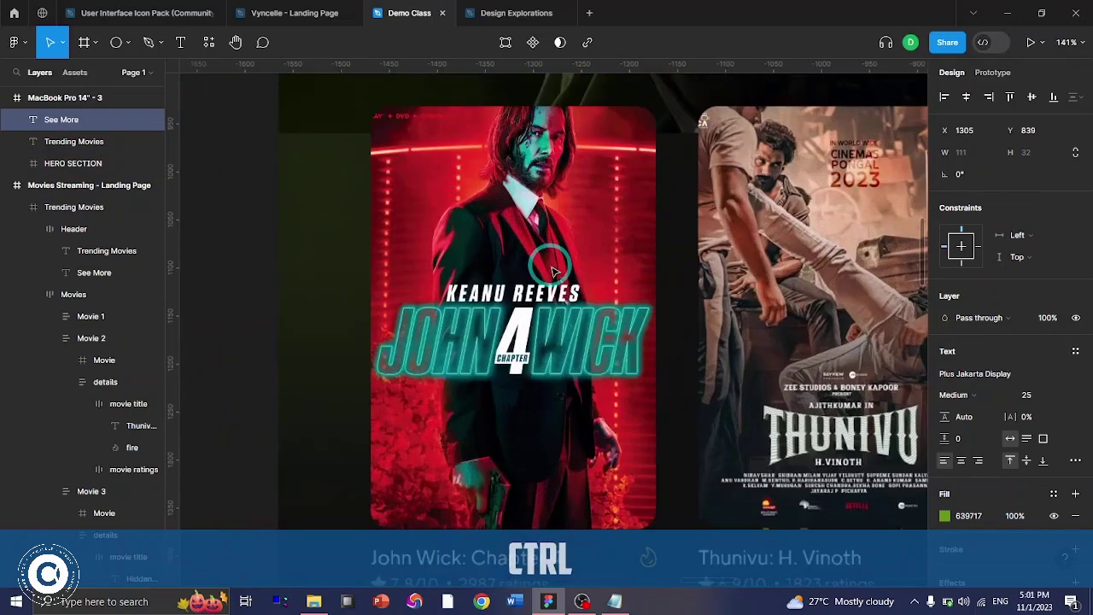
pyautogui.scroll(-2, 553, 272)
pyautogui.keyDown('ctrl'); pyautogui.click(564, 199); pyautogui.keyUp('ctrl')
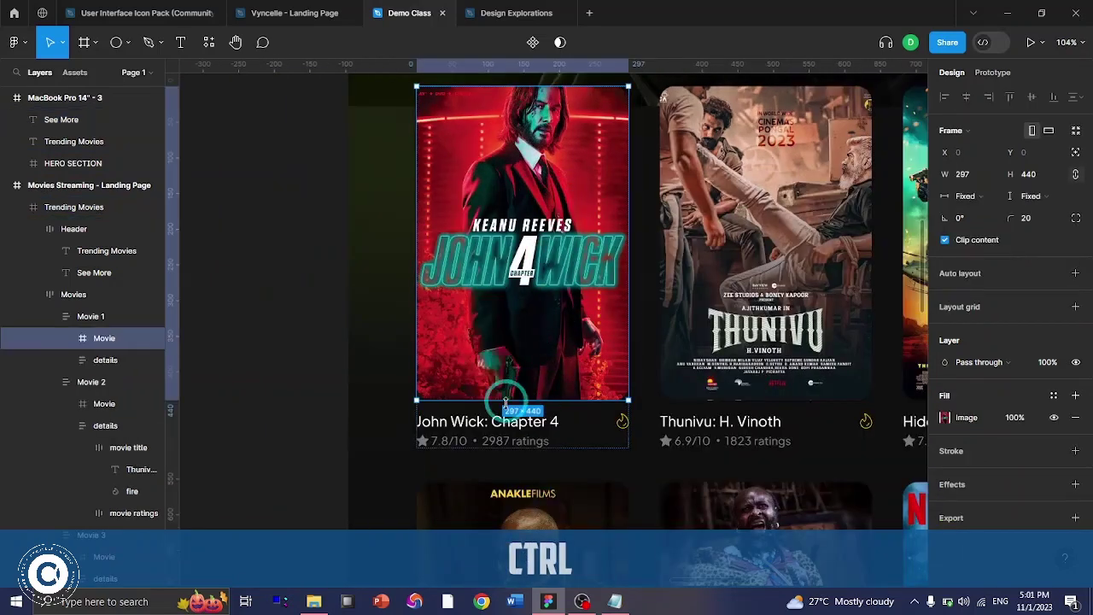
pyautogui.keyDown('ctrl'); pyautogui.click(538, 420); pyautogui.keyUp('ctrl')
pyautogui.keyDown('ctrl'); pyautogui.click(627, 422); pyautogui.keyUp('ctrl')
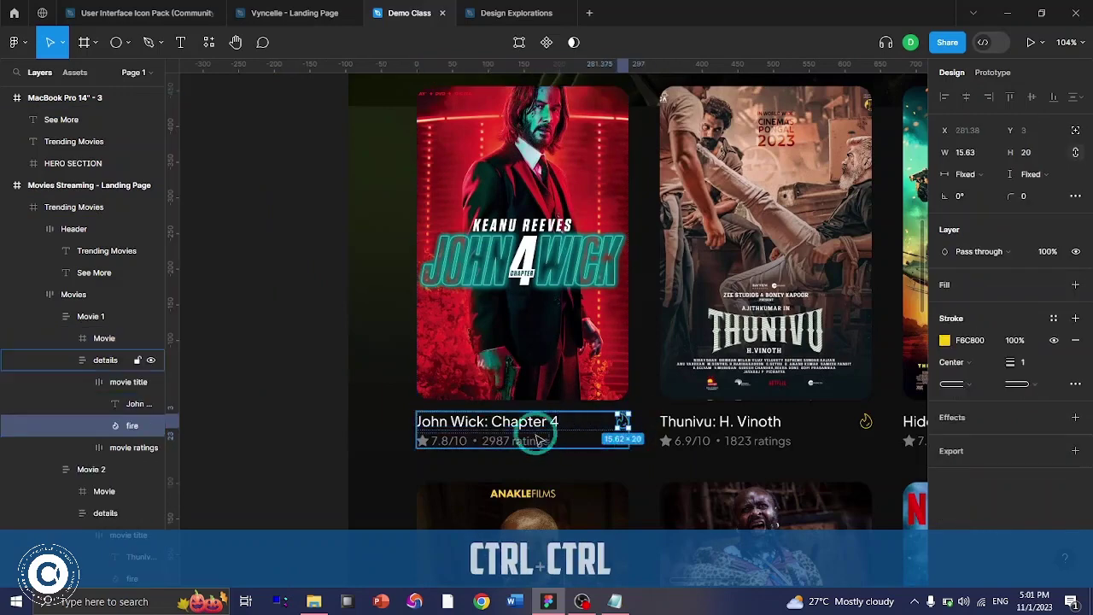
pyautogui.keyDown('ctrl'); pyautogui.click(440, 443); pyautogui.keyUp('ctrl')
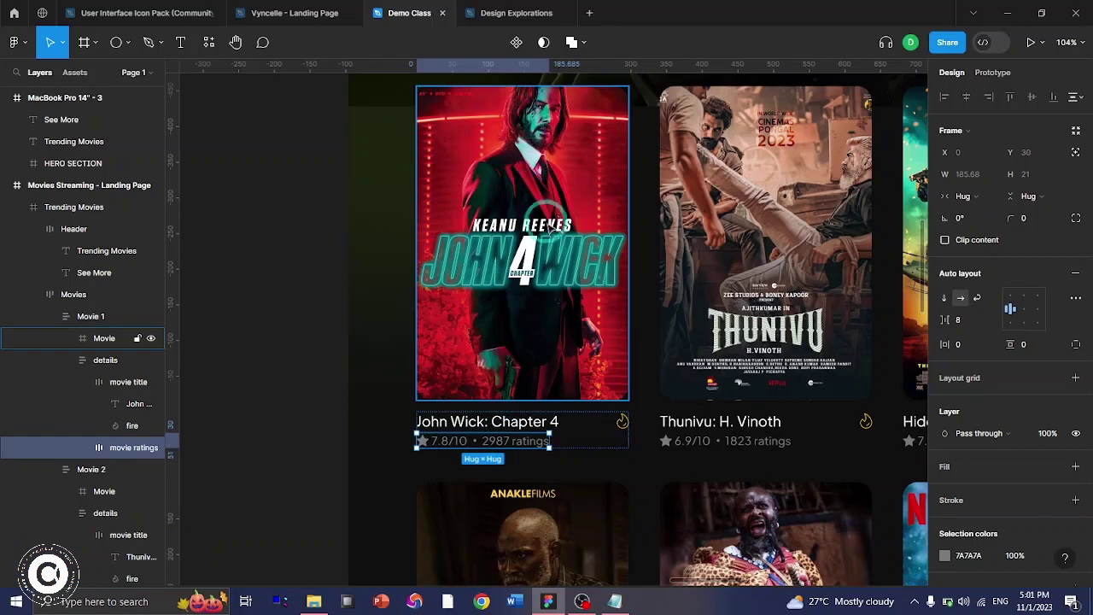
pyautogui.click(589, 170)
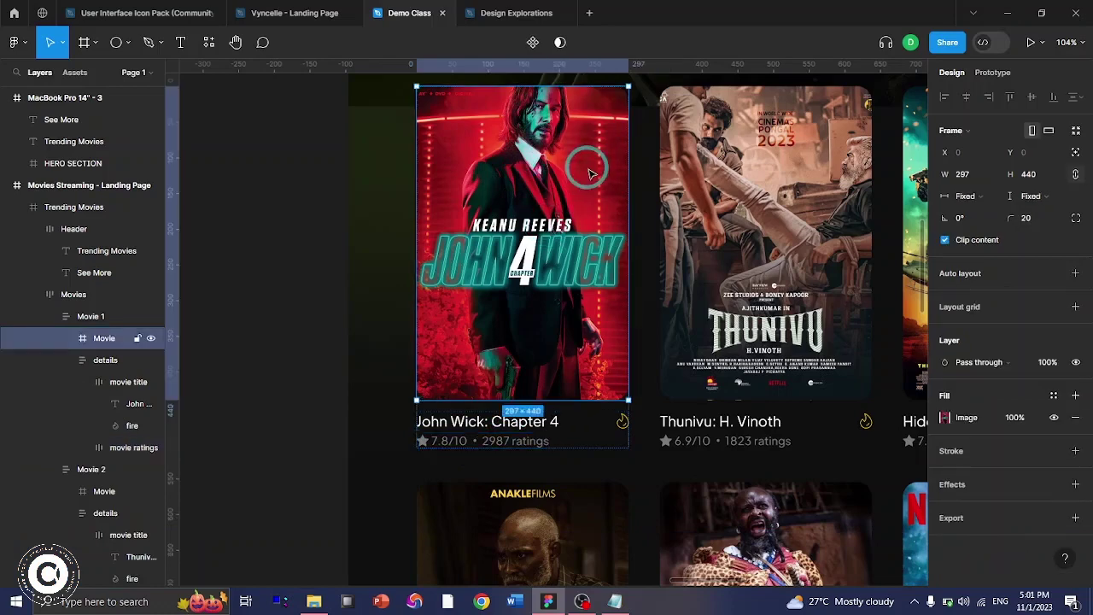
pyautogui.press('F2')
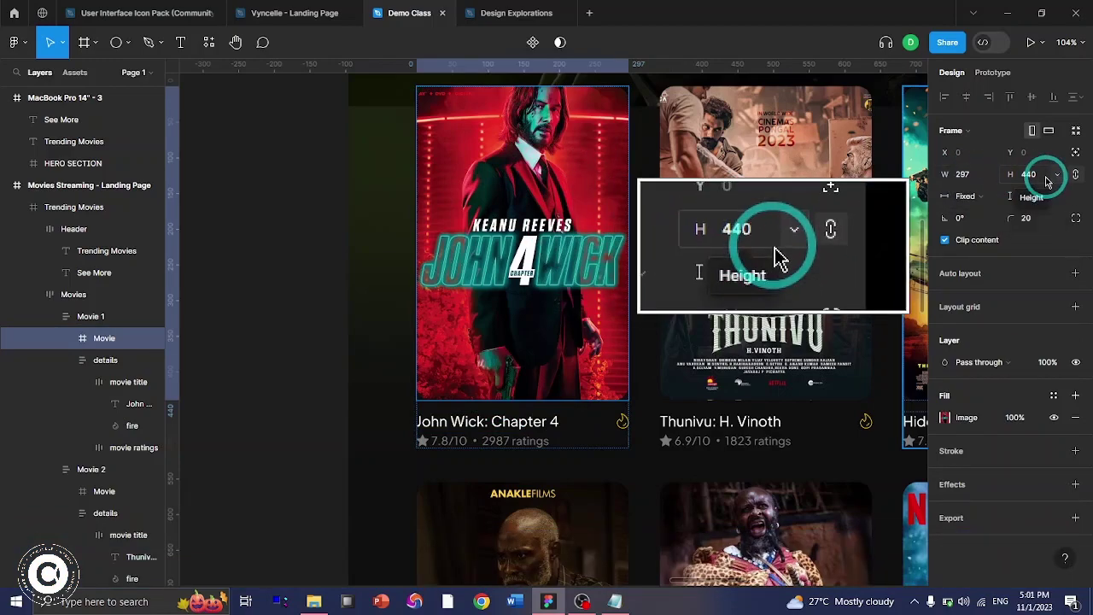
pyautogui.scroll(-5, 654, 239)
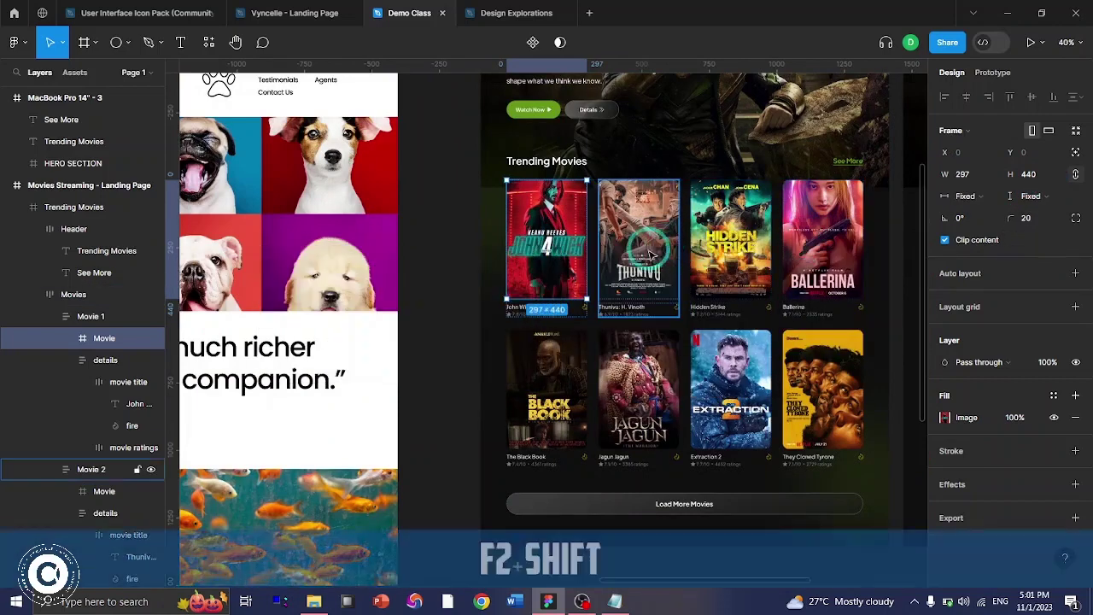
pyautogui.hscroll(5, 652, 254)
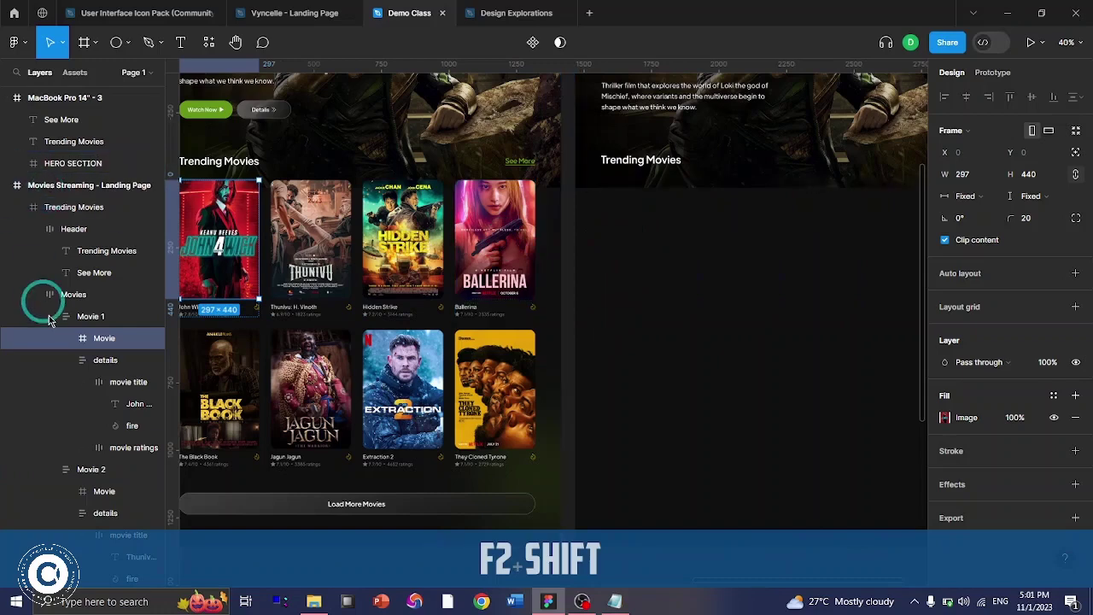
# - Draw a poster frame about 256 × 402 below the Trending Movies heading in the MacBook Pro frame
pyautogui.click(636, 160)
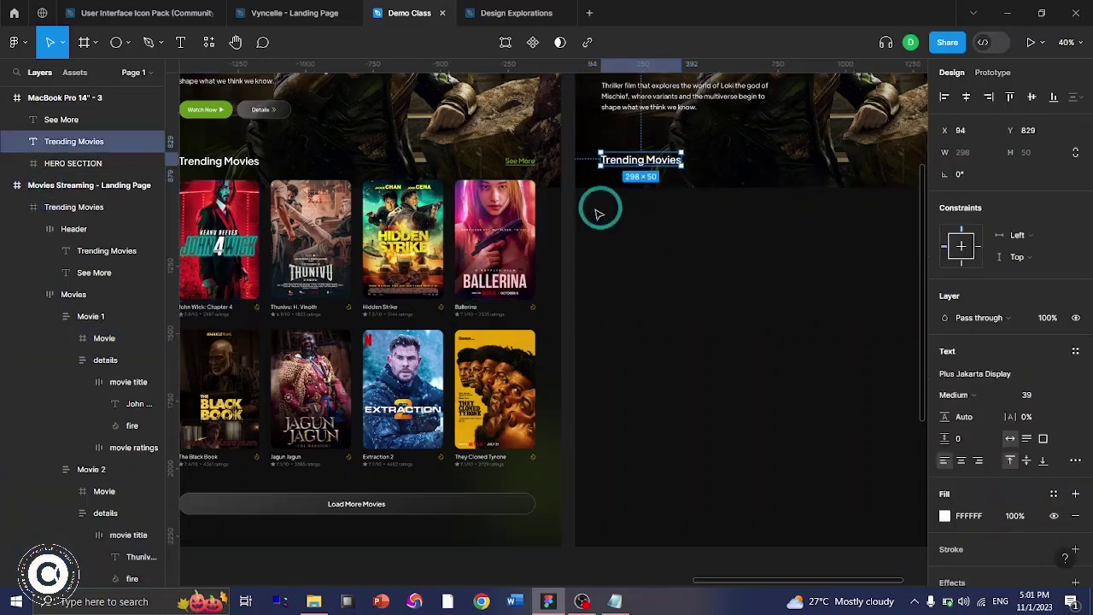
pyautogui.click(85, 43)
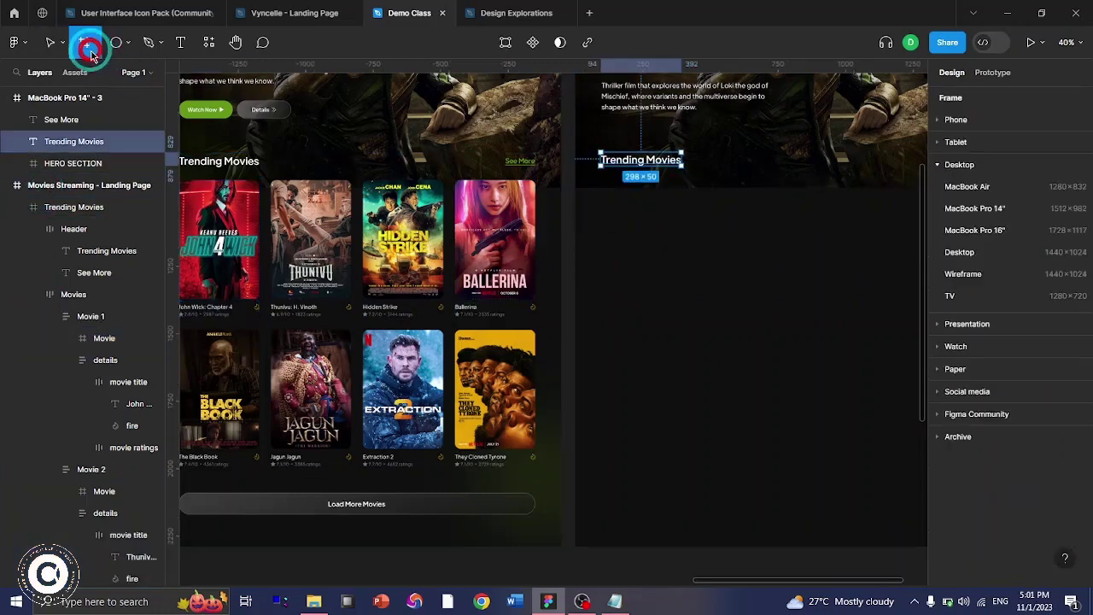
pyautogui.moveTo(615, 183); pyautogui.dragTo(683, 290)
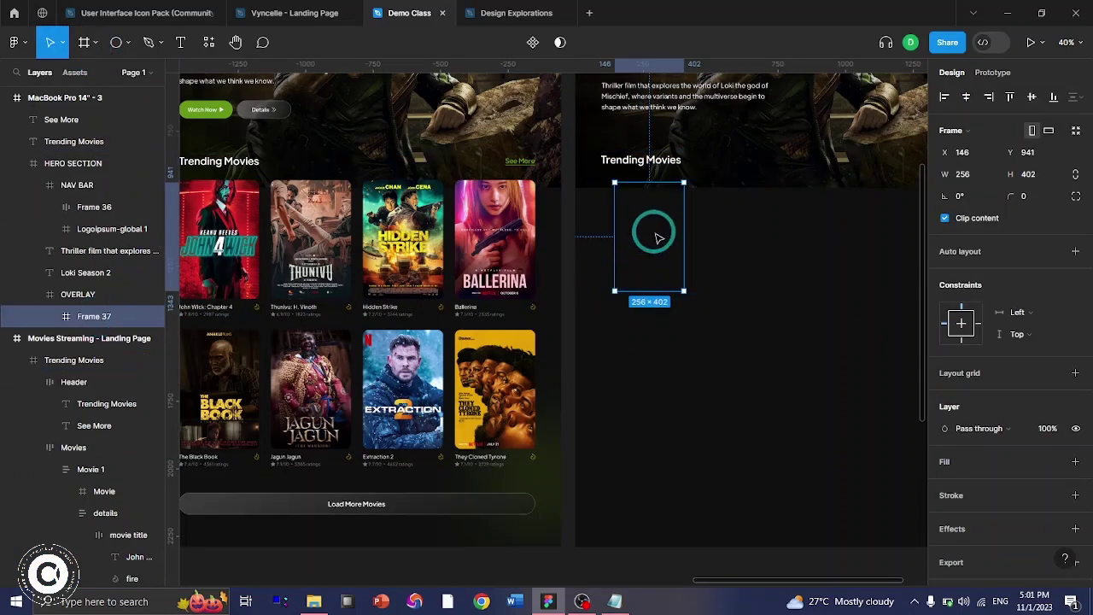
pyautogui.press('ctrl')
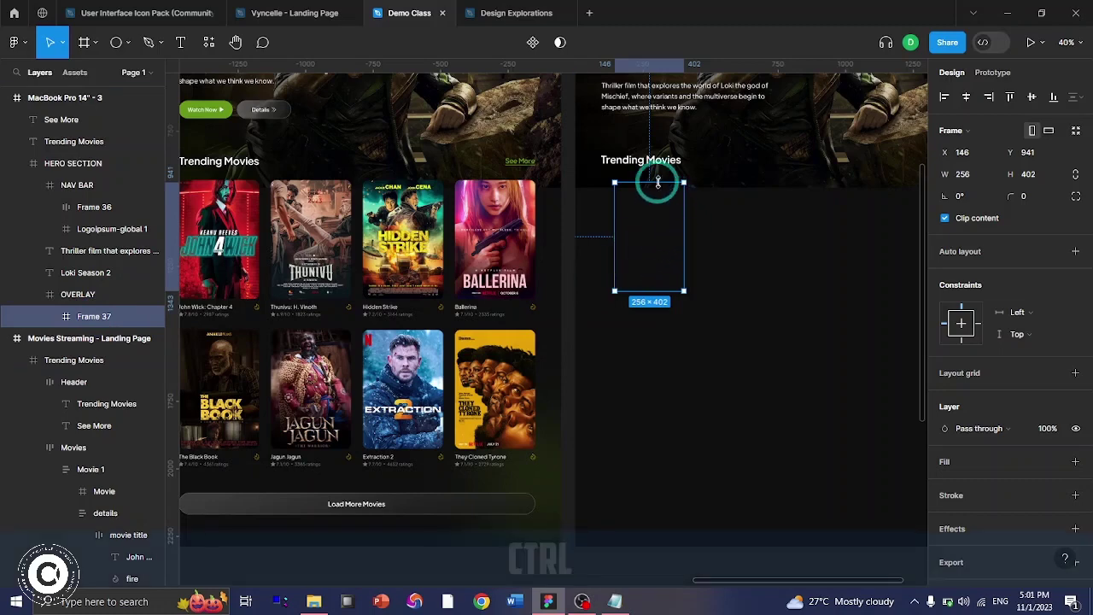
# - Move the poster frame out of the OVERLAY layer to the top of the MacBook Pro frame's layers and size it 297 × 440
pyautogui.scroll(2, 657, 182)
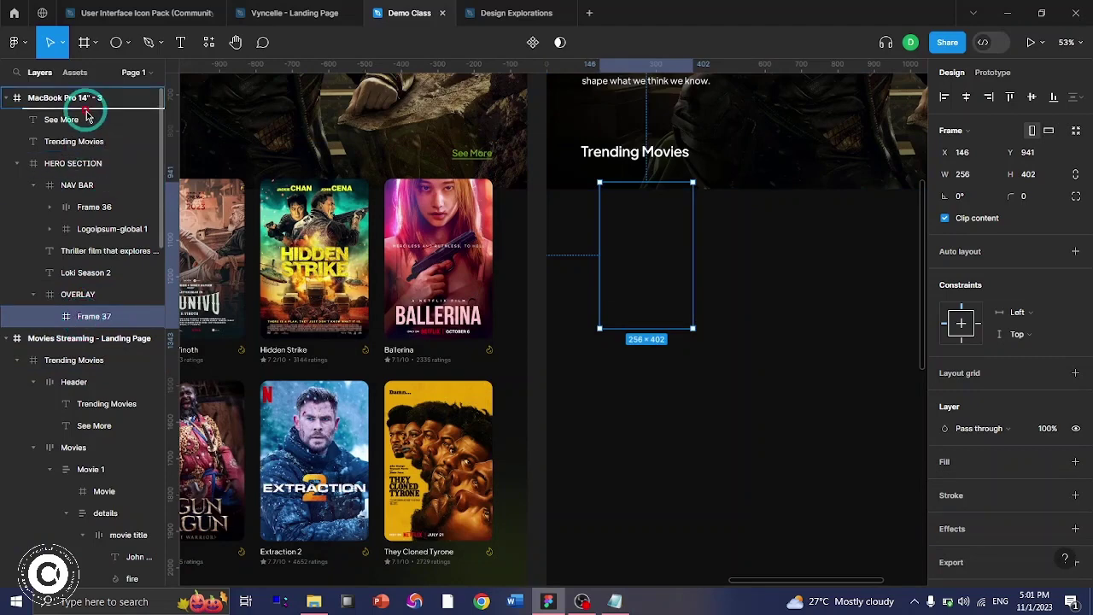
pyautogui.moveTo(88, 115); pyautogui.dragTo(88, 111)
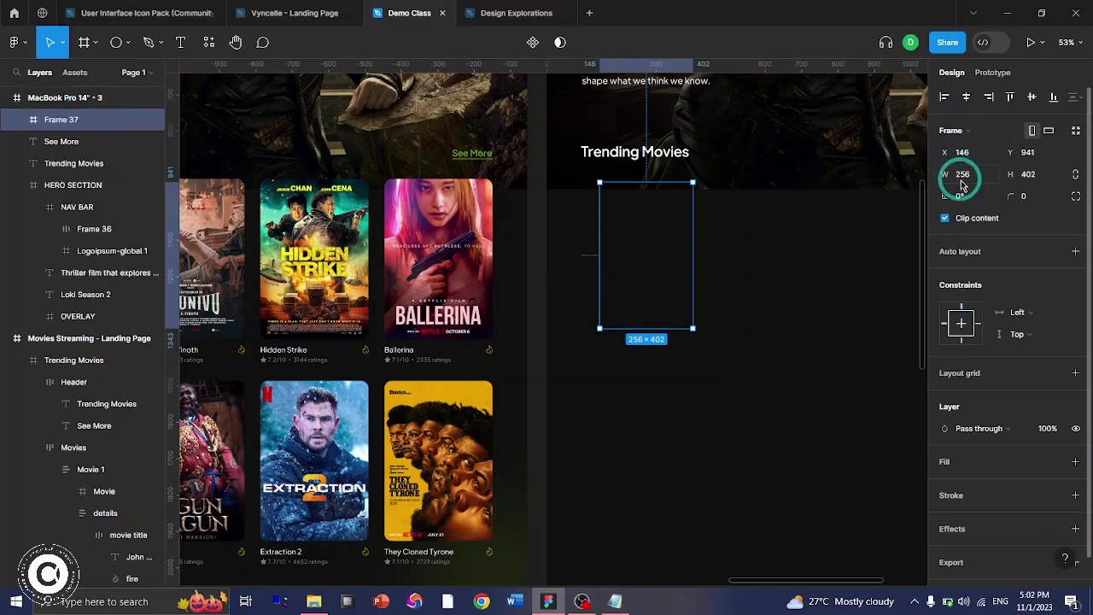
pyautogui.click(963, 174)
pyautogui.write('297')
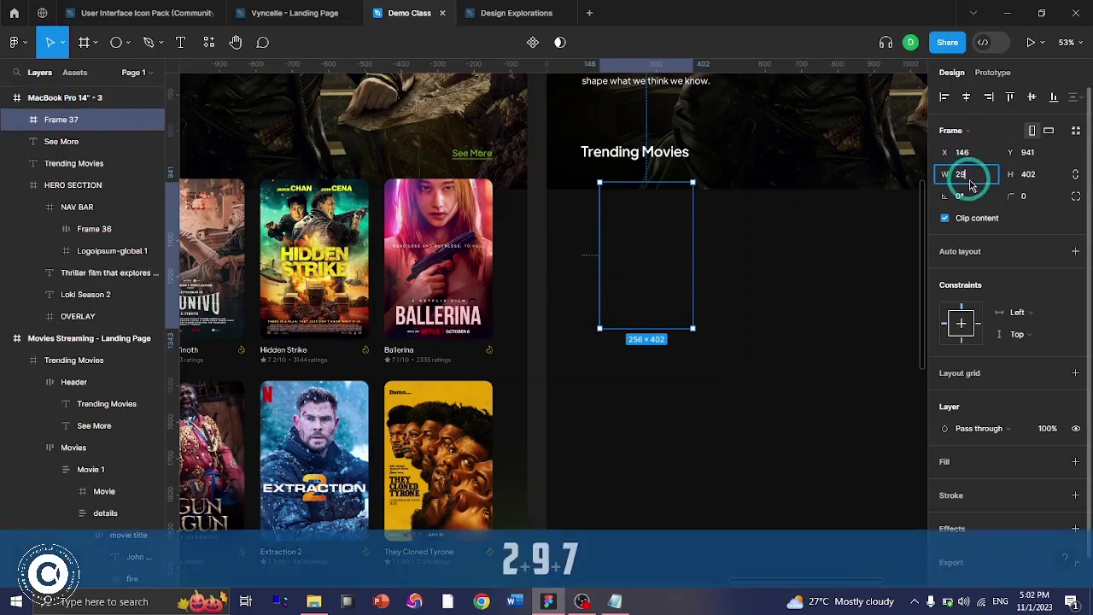
pyautogui.click(1042, 176)
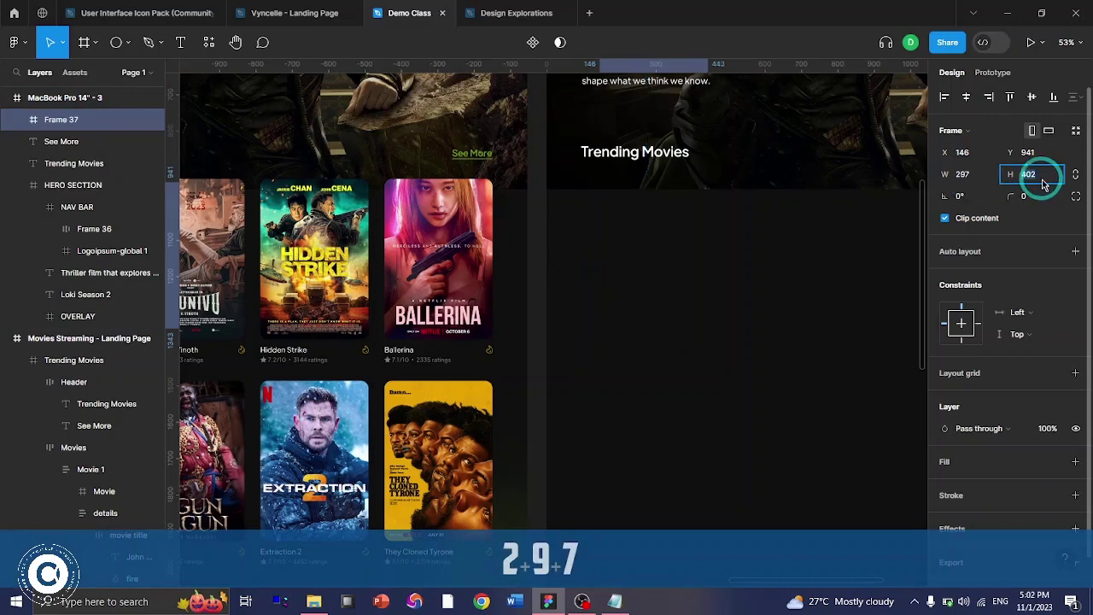
pyautogui.write('440')
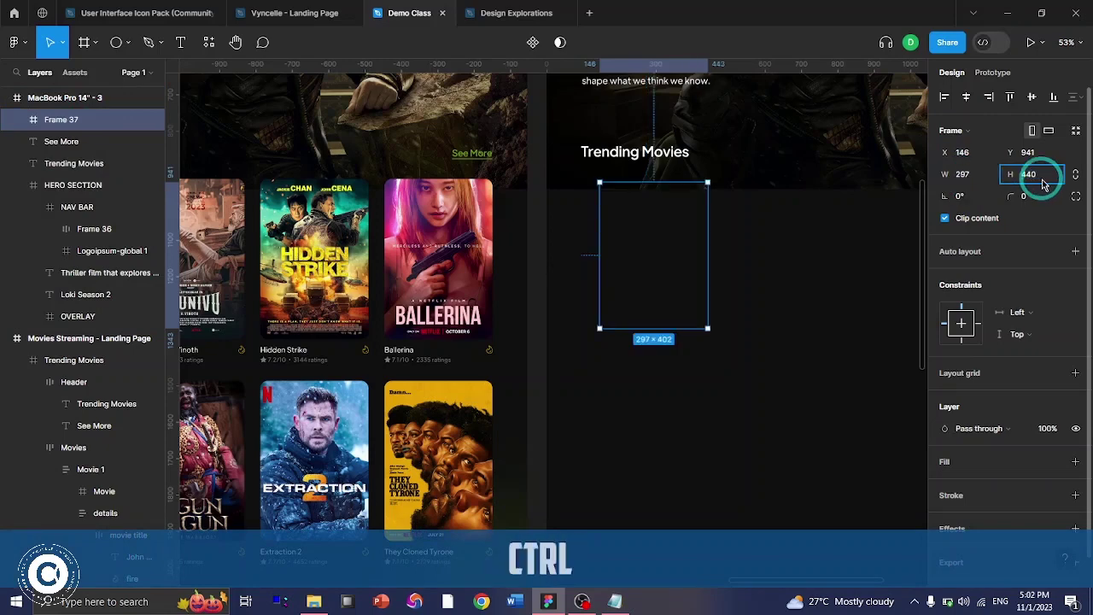
pyautogui.hotkey('ctrl', 'Return')
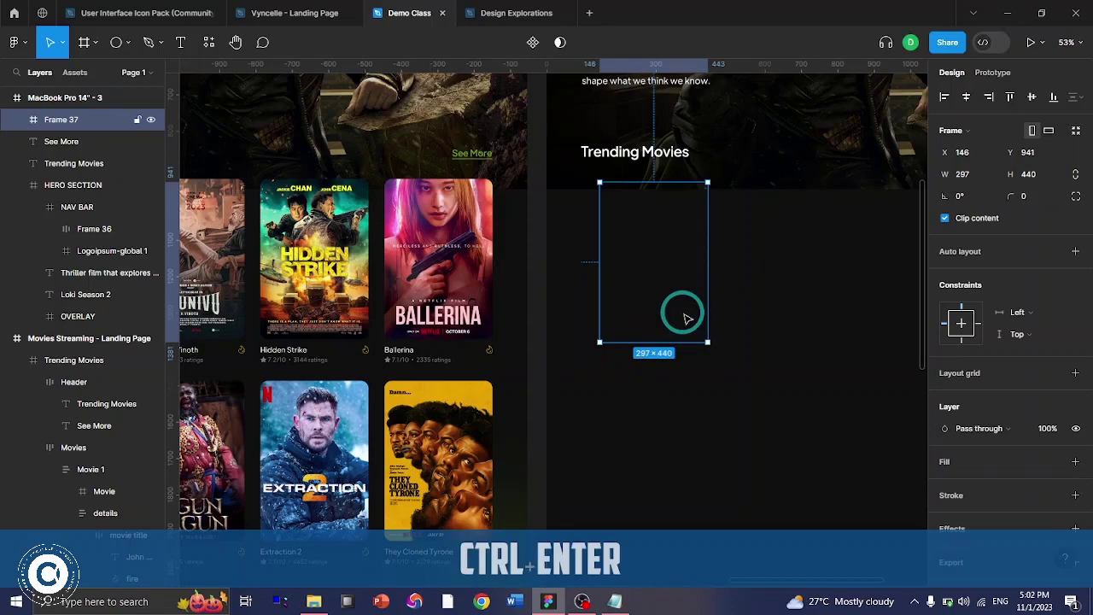
# - Give the poster frame a white fill and place it just below the Trending Movies heading at X 94, Y 919
pyautogui.moveTo(688, 318); pyautogui.dragTo(668, 319)
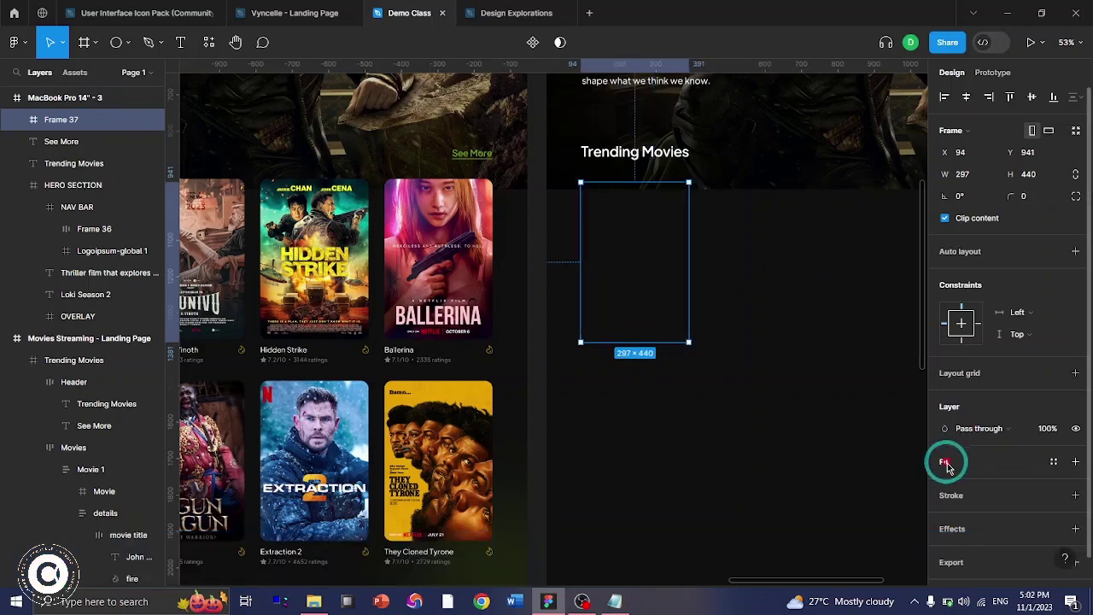
pyautogui.click(945, 461)
pyautogui.moveTo(622, 236); pyautogui.dragTo(624, 225)
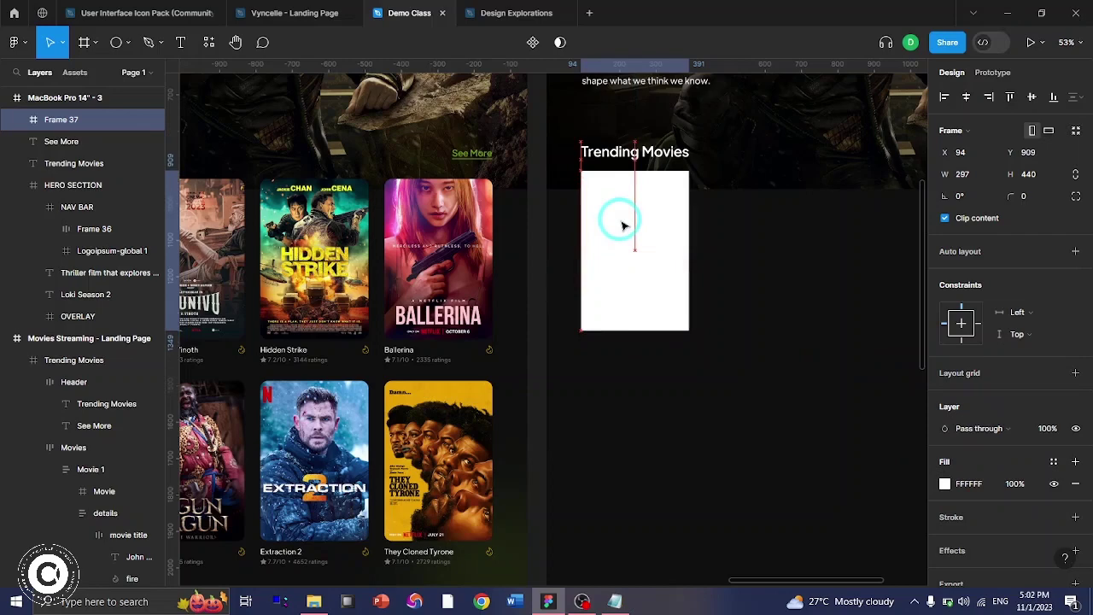
pyautogui.moveTo(622, 225); pyautogui.dragTo(623, 234)
pyautogui.keyDown('shift'); pyautogui.hscroll(-2, 746, 268); pyautogui.keyUp('shift')
pyautogui.hotkey('shift', 'Up')
pyautogui.press('Up')
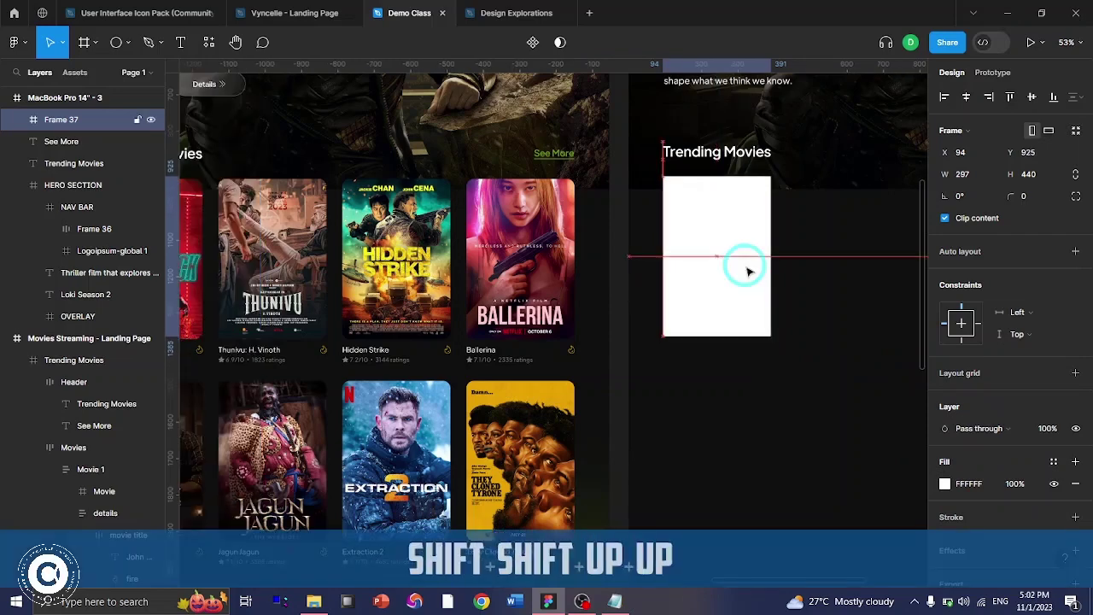
pyautogui.press('alt')
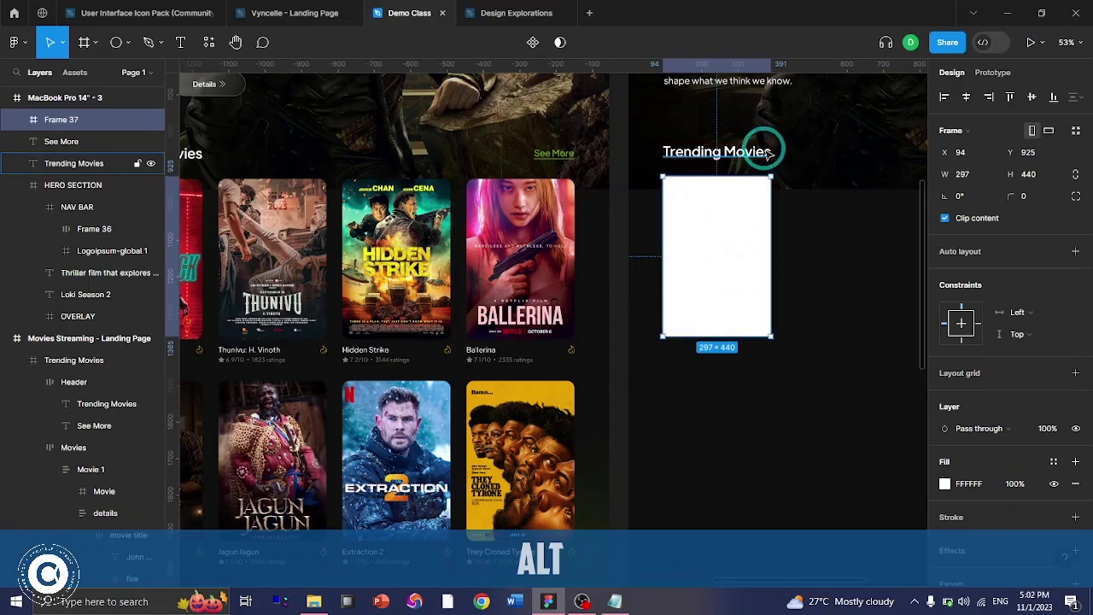
pyautogui.press('Up')
pyautogui.press('Up')
pyautogui.press('Up')
pyautogui.press('Up')
pyautogui.press('Up')
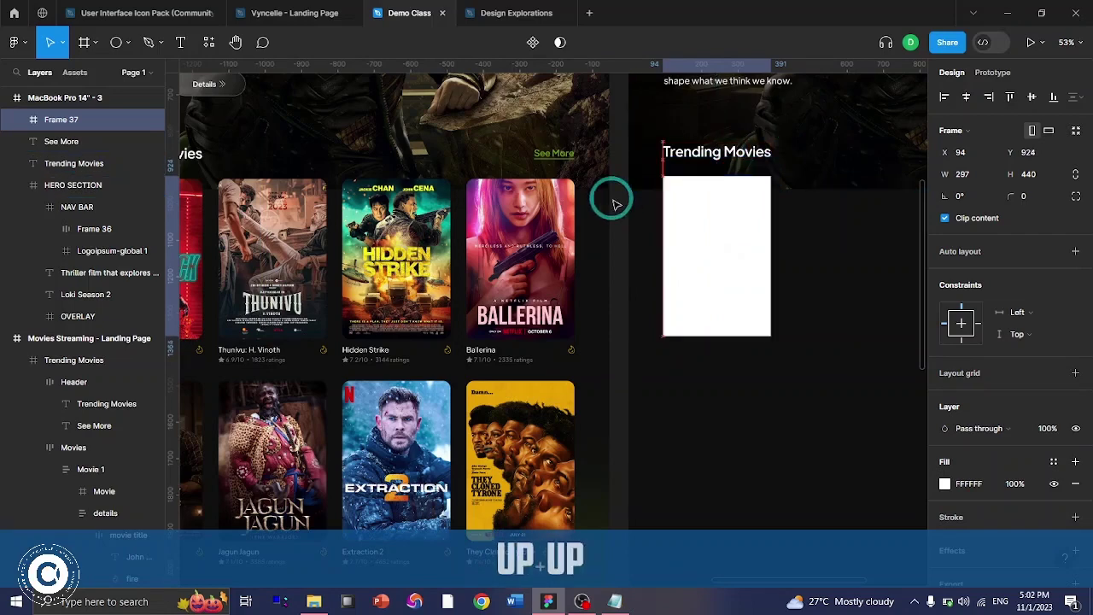
pyautogui.press('Up')
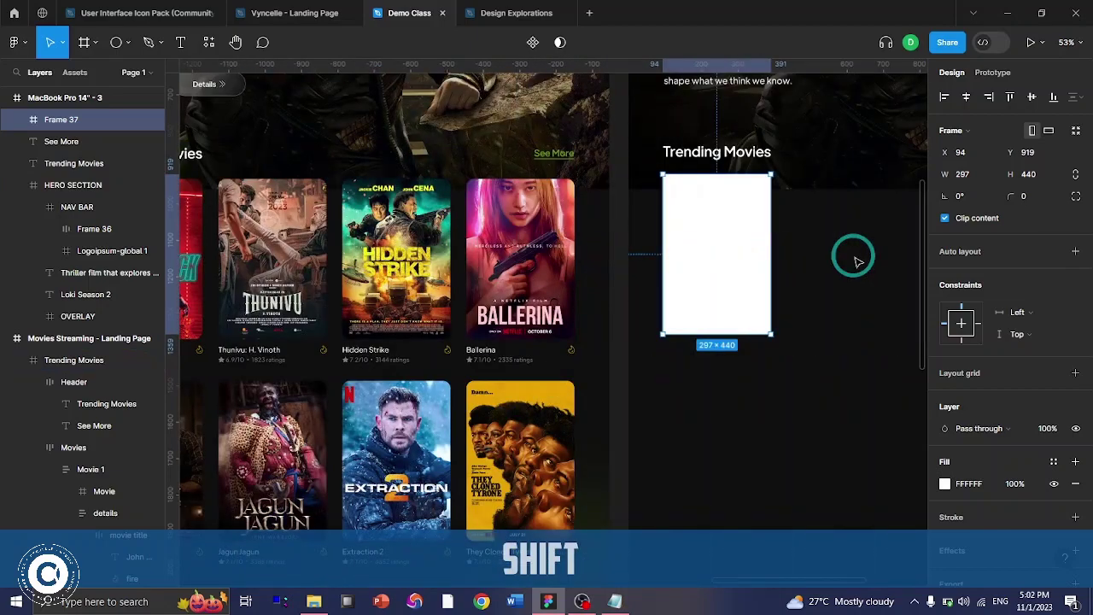
# - Round the poster frame's corners with a radius of 20 and compare it with the reference John Wick poster
pyautogui.click(1042, 196)
pyautogui.write('20')
pyautogui.press('Return')
pyautogui.hscroll(-5, 435, 269)
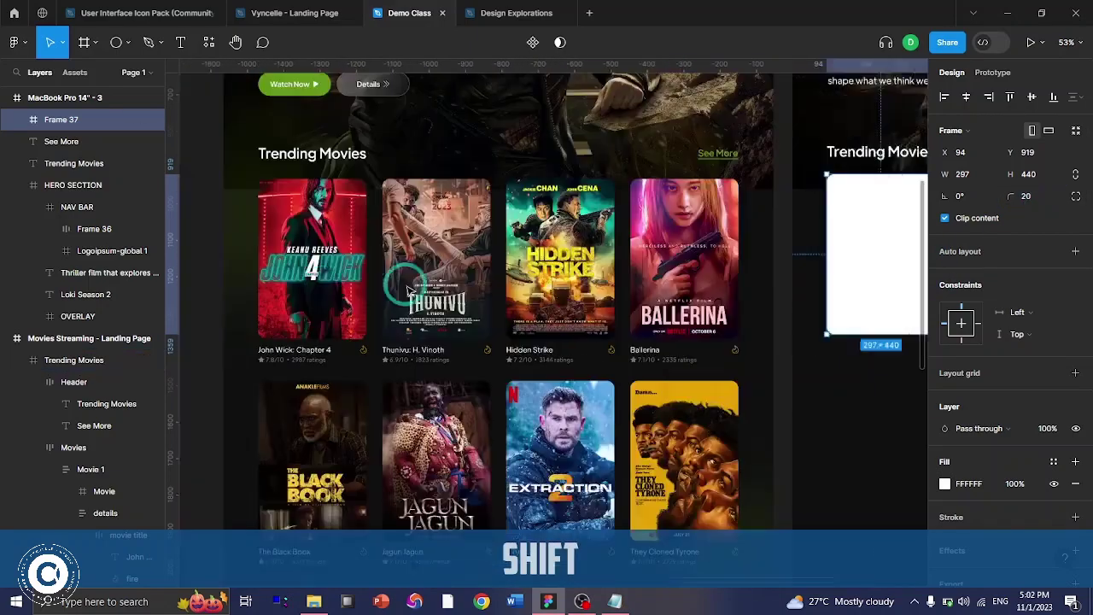
pyautogui.keyDown('ctrl'); pyautogui.click(498, 203); pyautogui.keyUp('ctrl')
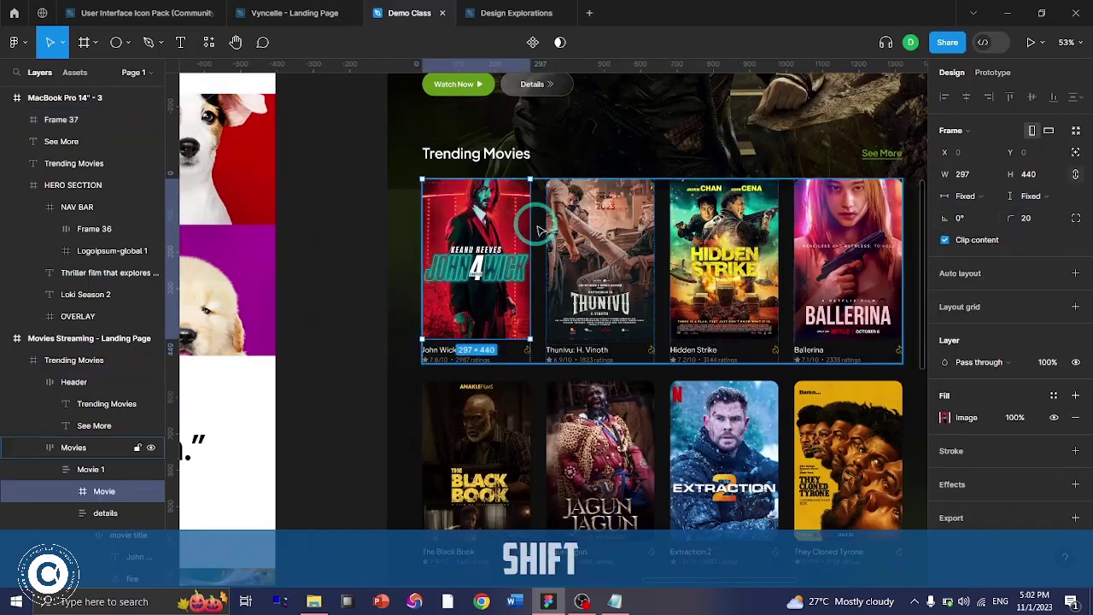
pyautogui.hscroll(5, 521, 224)
pyautogui.hscroll(1, 540, 231)
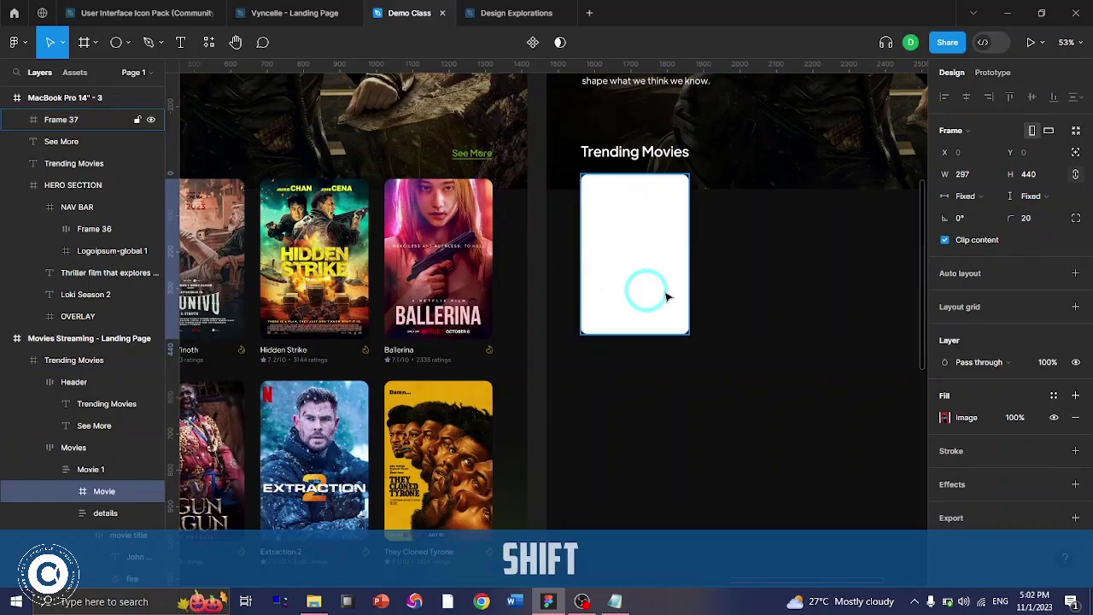
# - Replace the poster frame's white fill with the John Wick poster image from the DAY FOUR Resources folder
pyautogui.click(669, 296)
pyautogui.click(945, 482)
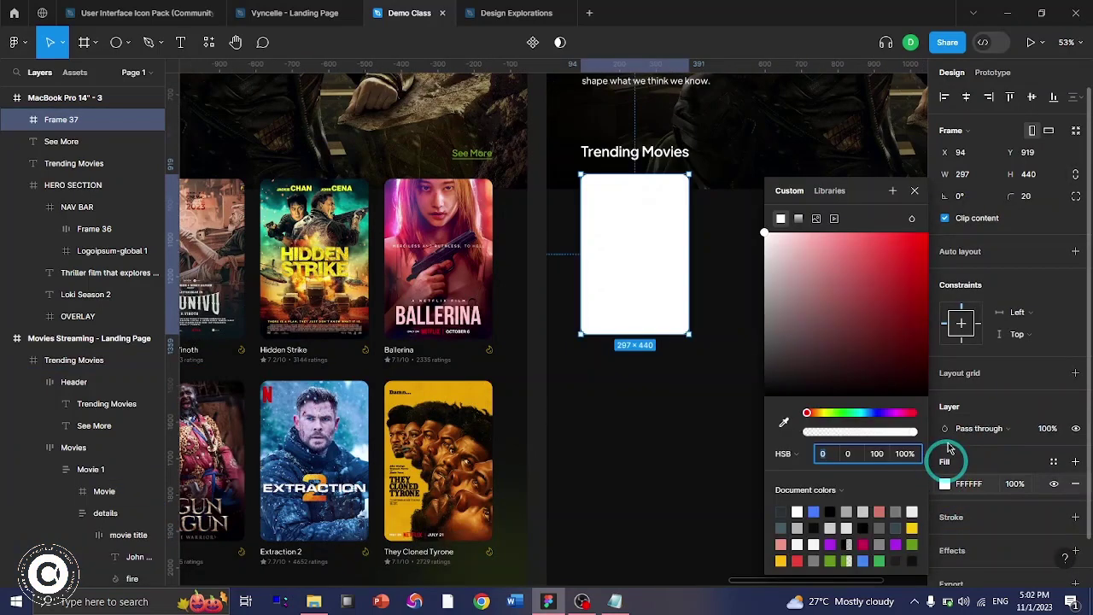
pyautogui.click(817, 218)
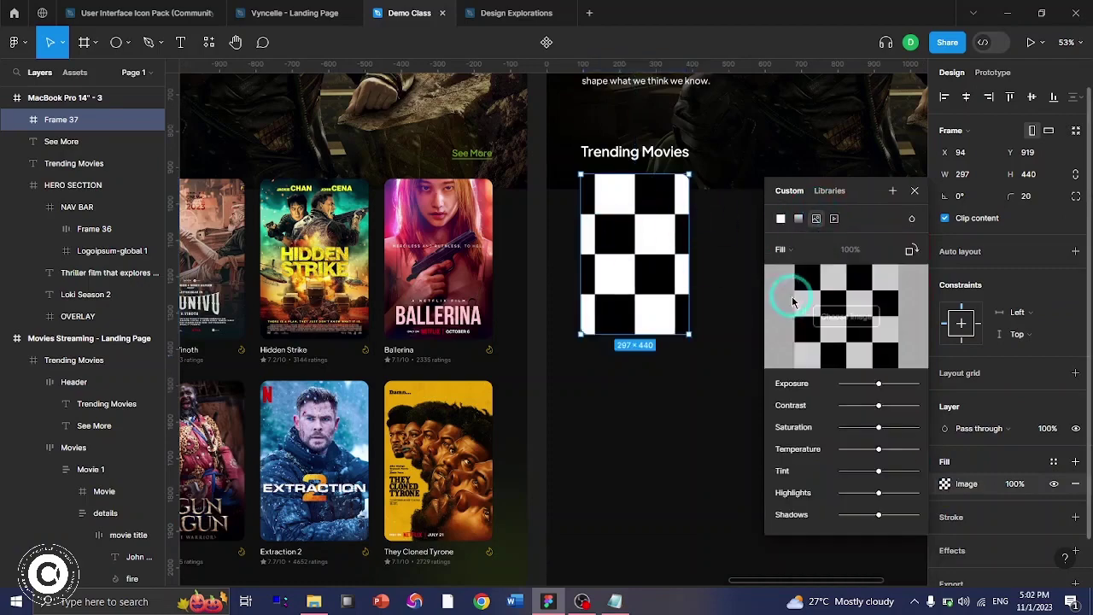
pyautogui.click(842, 318)
pyautogui.click(110, 133)
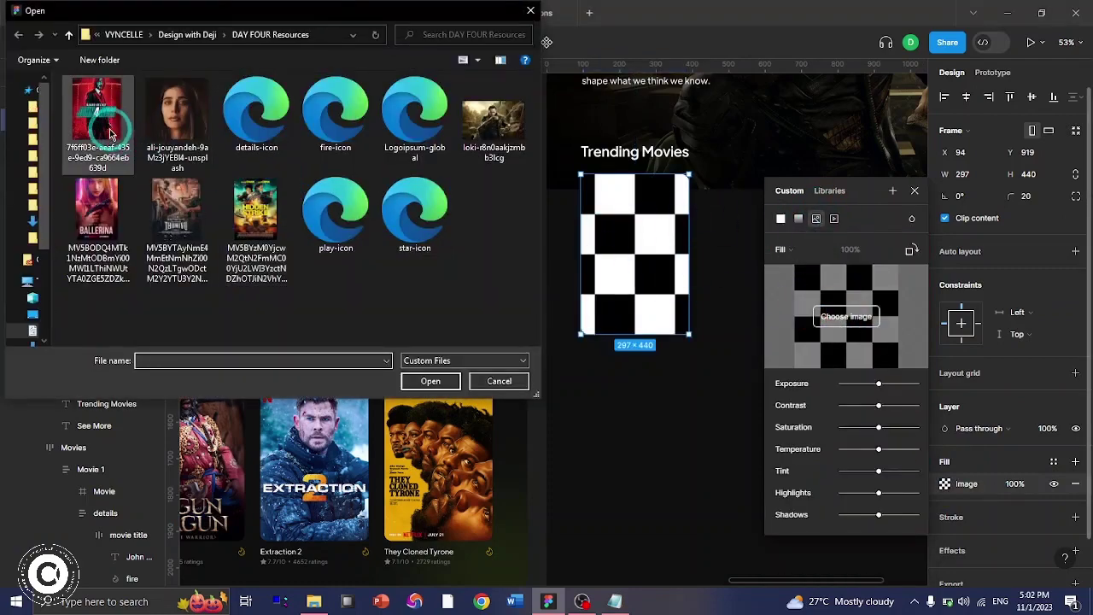
pyautogui.click(429, 381)
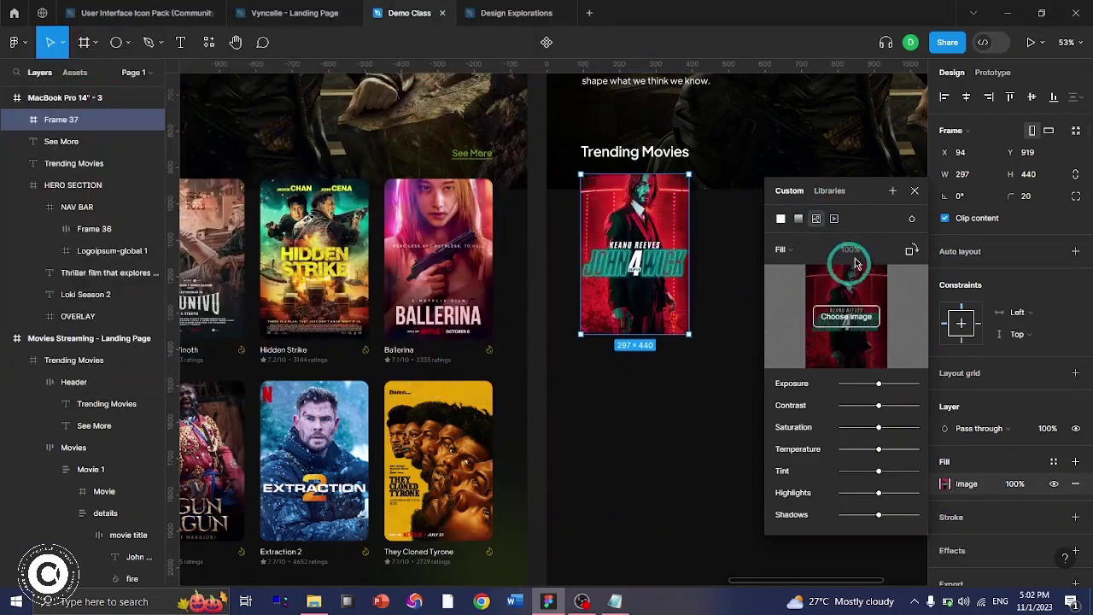
pyautogui.click(919, 190)
pyautogui.click(757, 385)
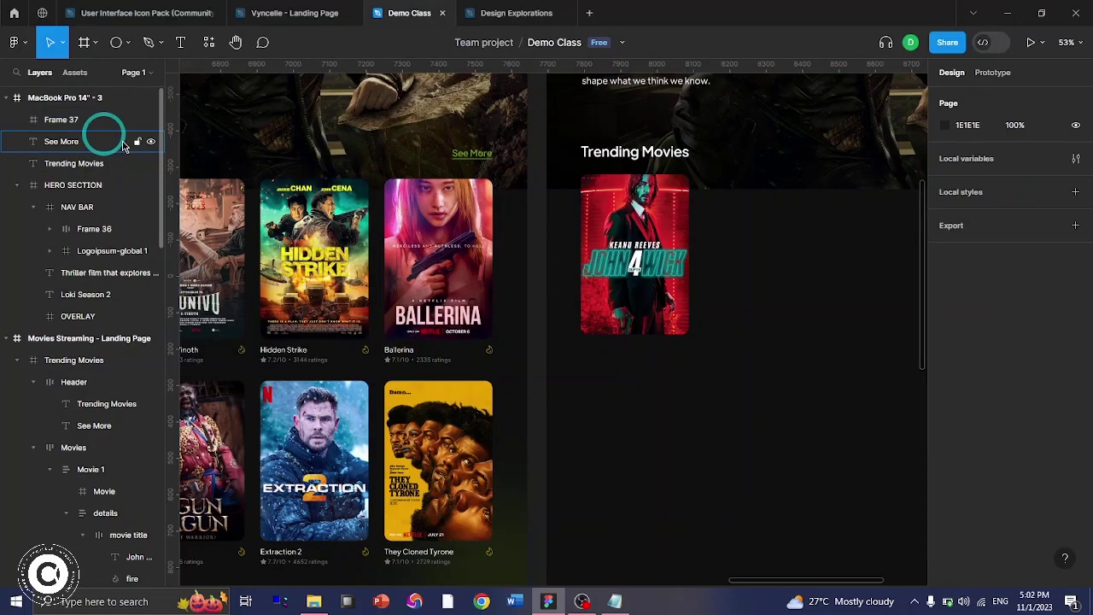
# - Rename the poster frame's layer to "Movie 1"
pyautogui.click(60, 120)
pyautogui.doubleClick(53, 119)
pyautogui.write('m')
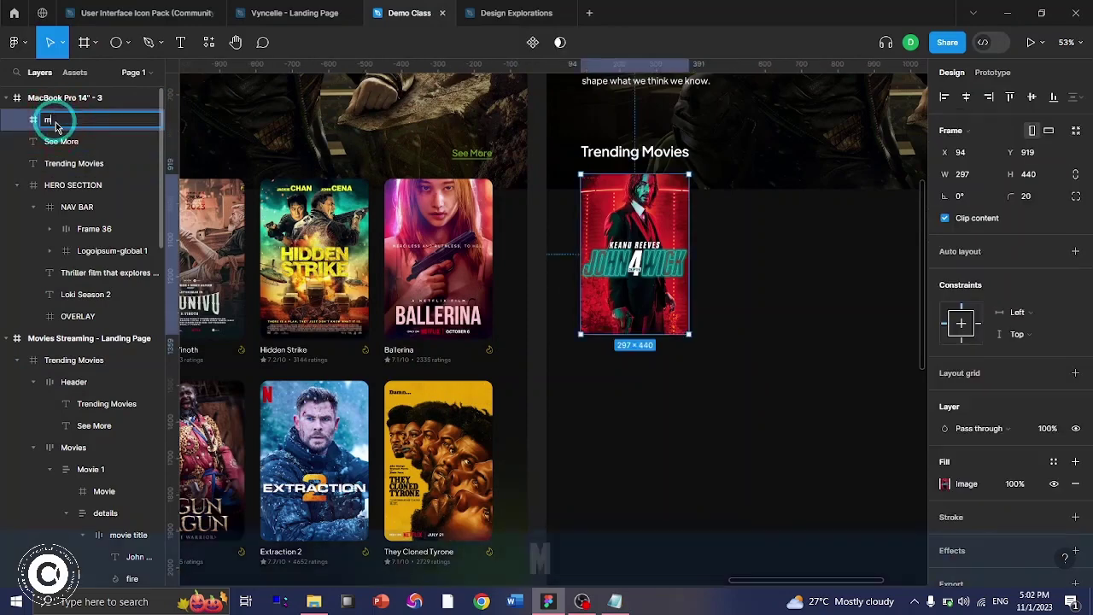
pyautogui.write('ovi')
pyautogui.press('BackSpace')
pyautogui.press('BackSpace')
pyautogui.press('BackSpace')
pyautogui.press('BackSpace')
pyautogui.press('capslock')
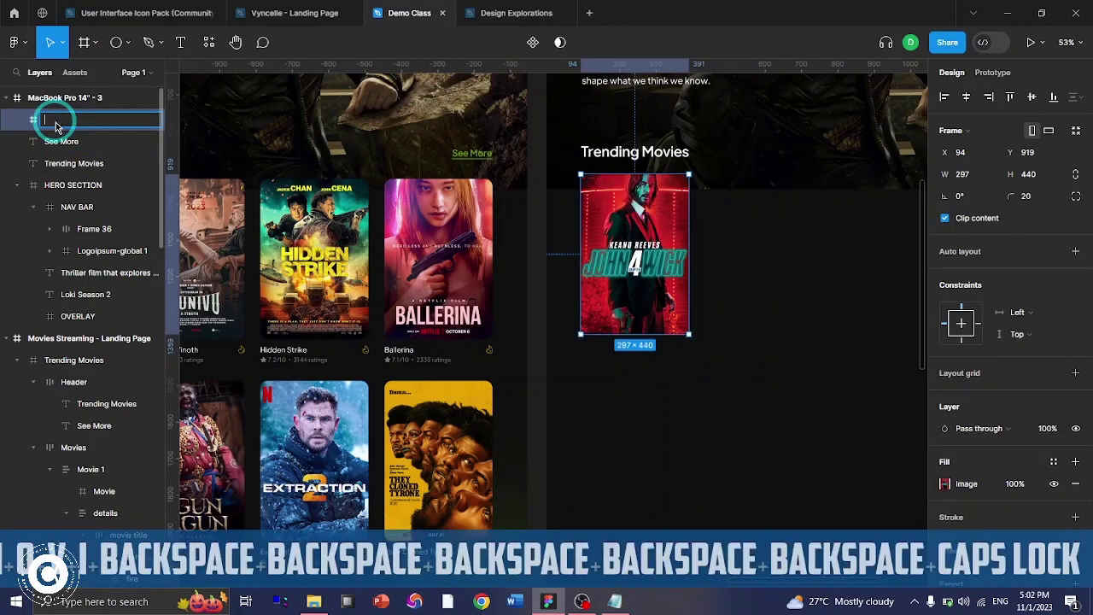
pyautogui.write('M')
pyautogui.press('capslock')
pyautogui.write('ovie 1')
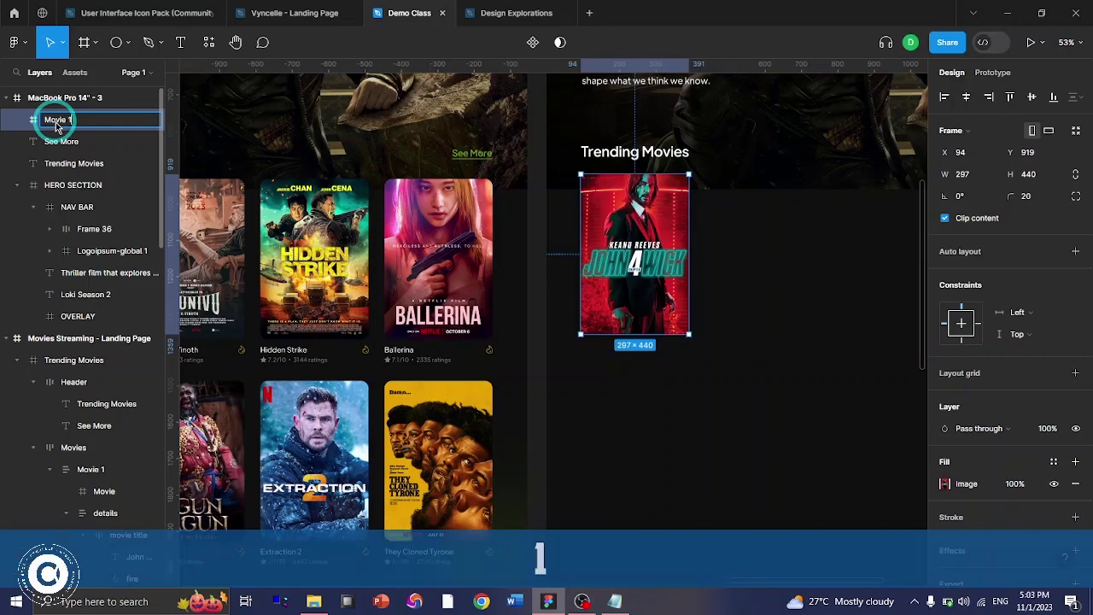
# - Examine the text style of the reference John Wick: Chapter 4 title, including its font, weight, size and letter spacing
pyautogui.hscroll(-6, 440, 346)
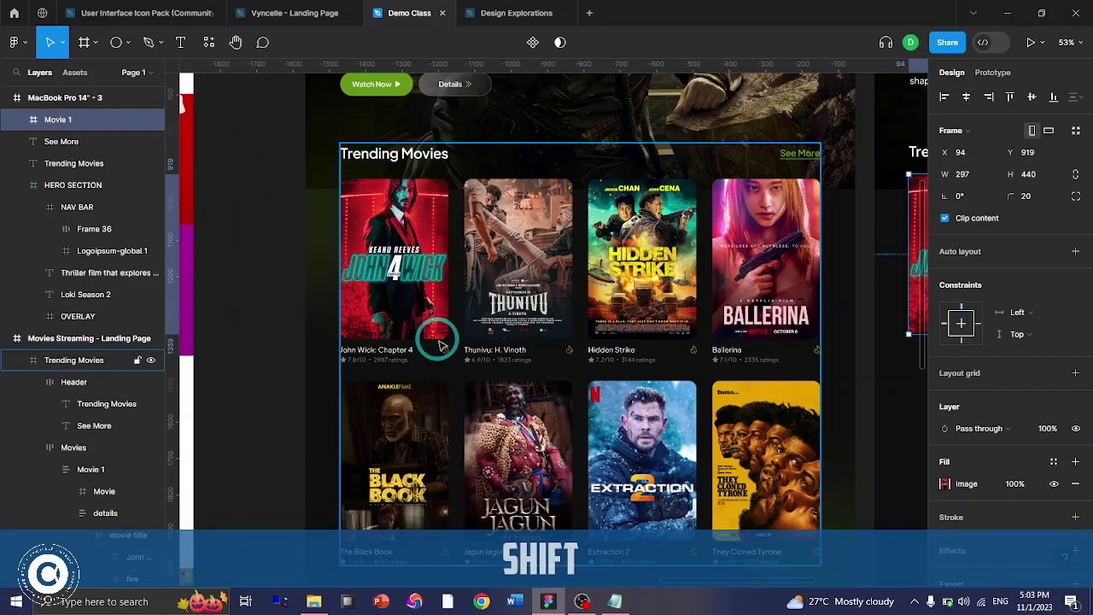
pyautogui.keyDown('ctrl'); pyautogui.click(376, 350); pyautogui.keyUp('ctrl')
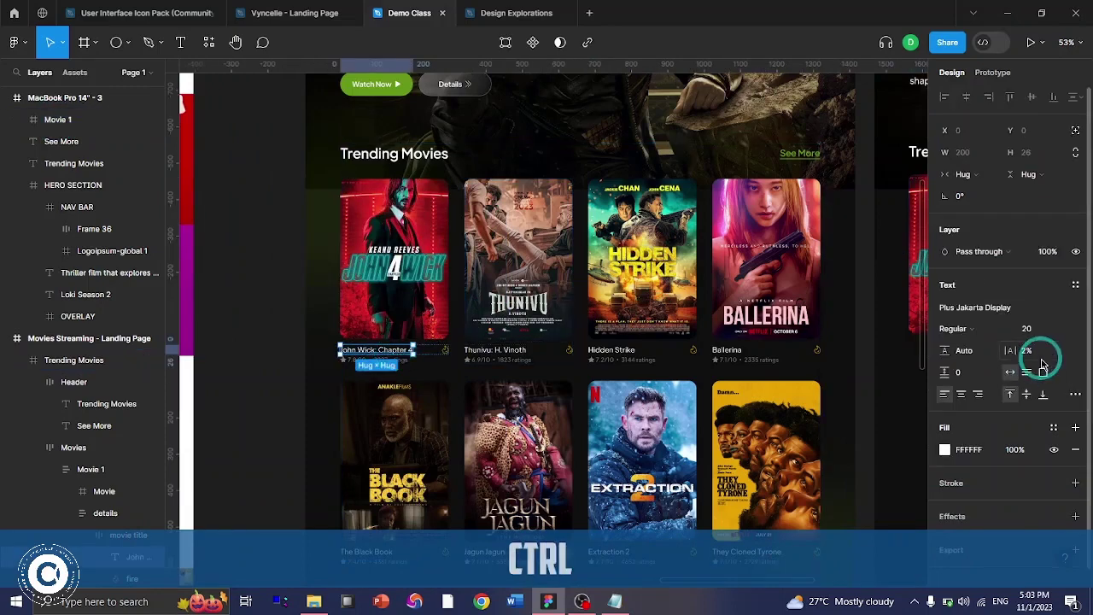
pyautogui.press('F2')
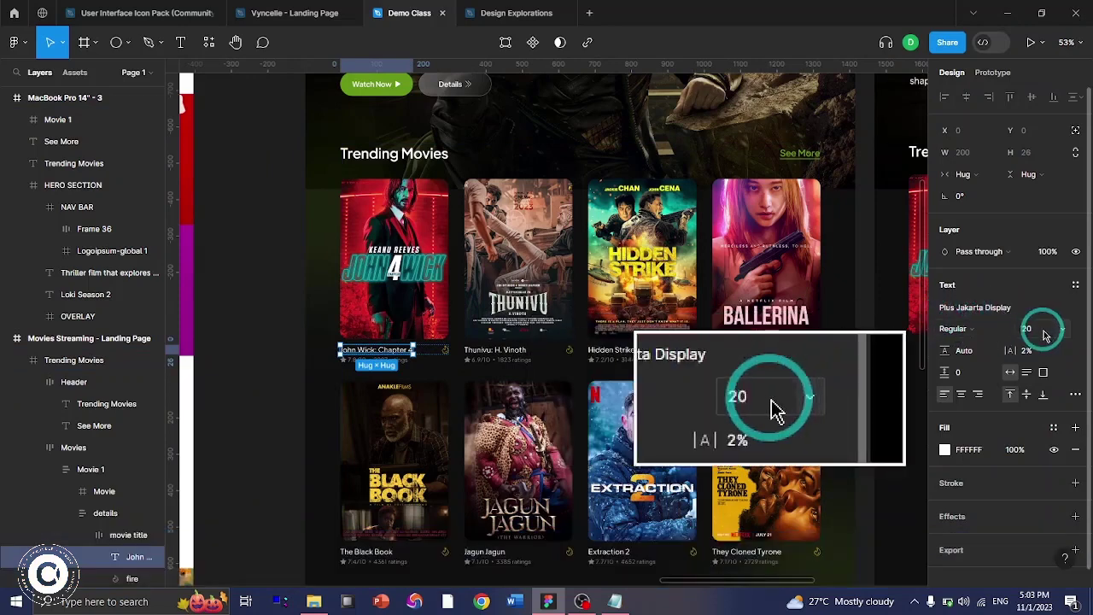
pyautogui.press('shift')
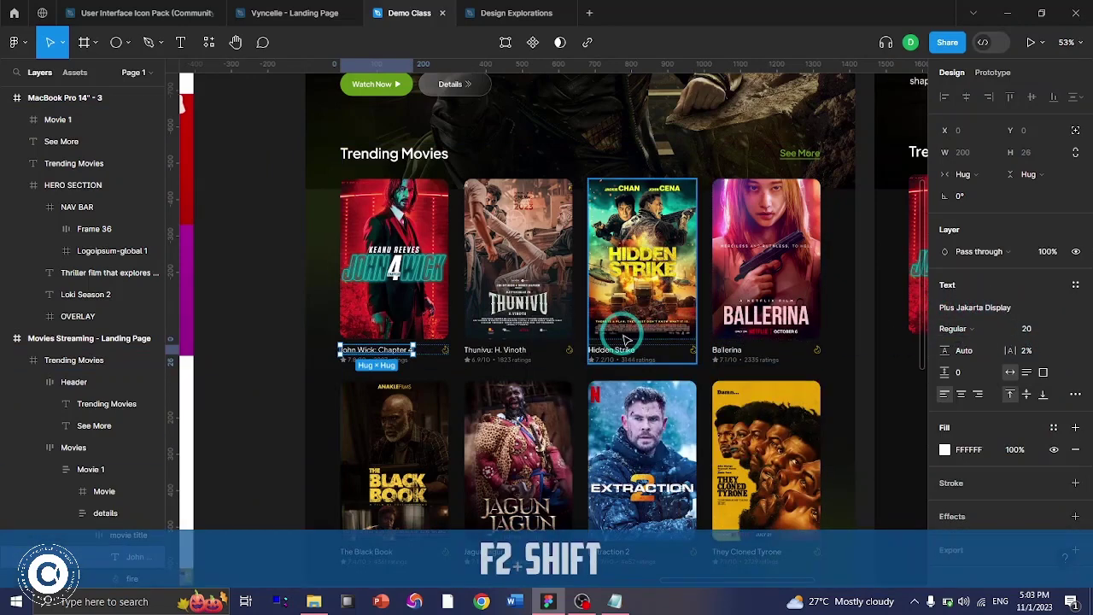
pyautogui.hscroll(5, 626, 340)
# - Switch to the TEXT FOR DAY FOUR file in Notepad, copy the title "John Wick: Chapter 4", and return to the Figma canvas
pyautogui.click(180, 42)
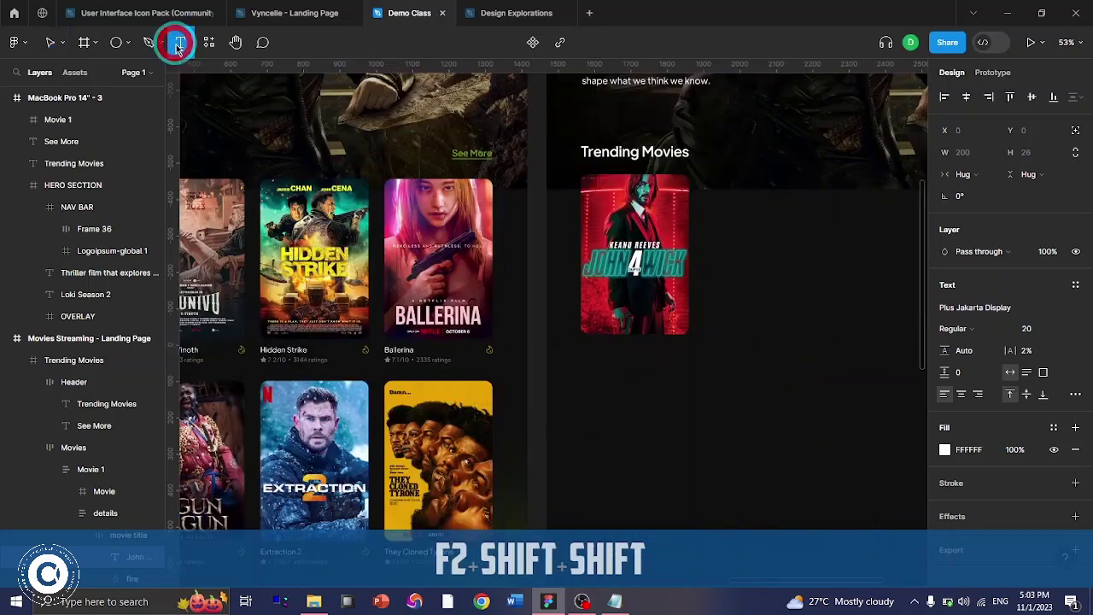
pyautogui.click(603, 348)
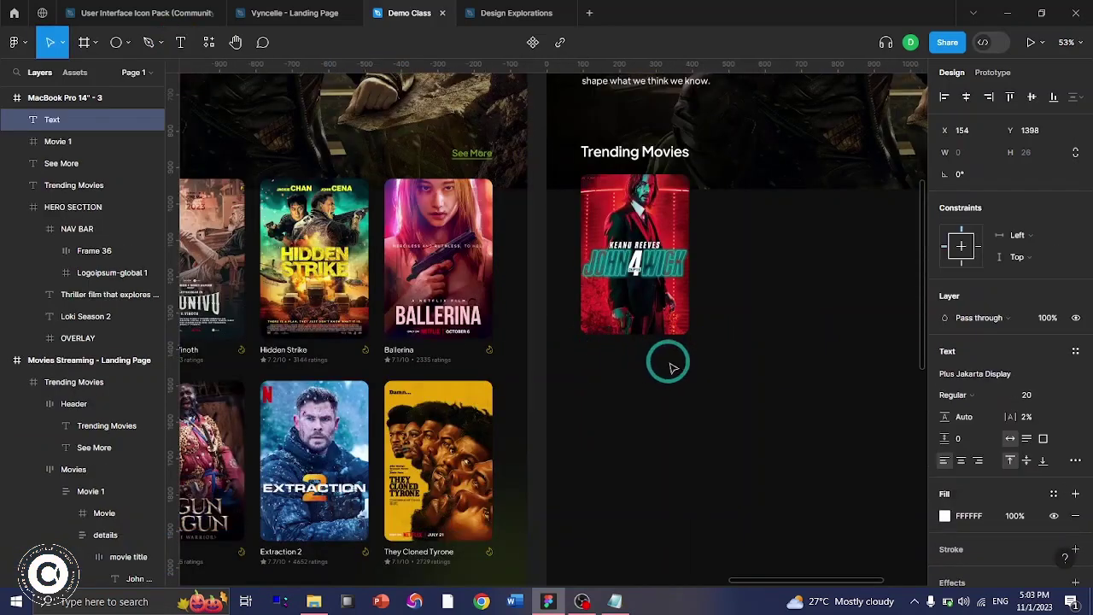
pyautogui.click(615, 602)
pyautogui.click(777, 301)
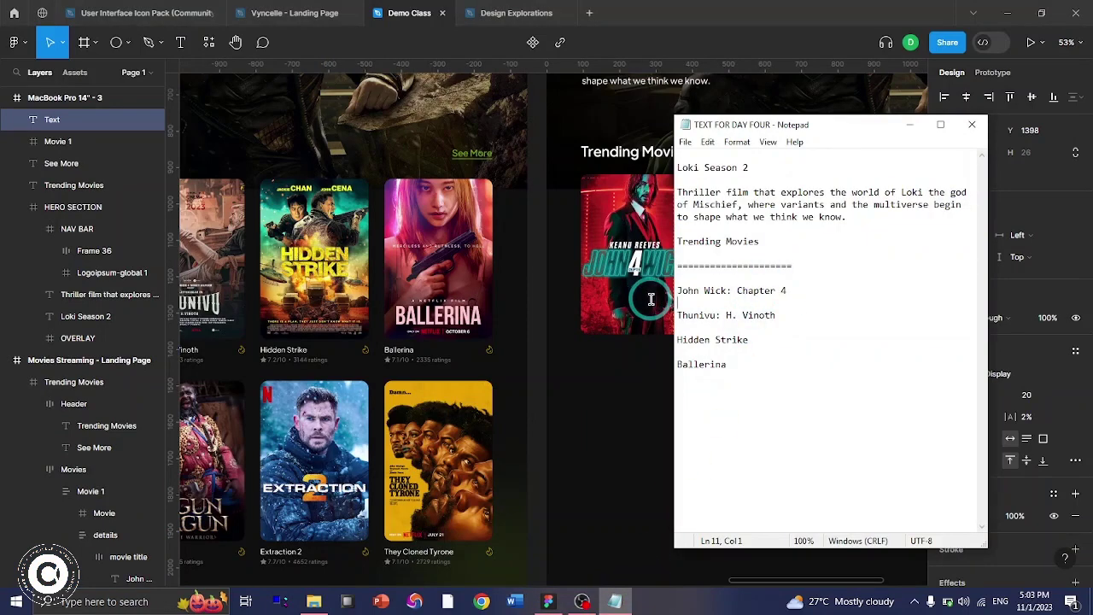
pyautogui.hotkey('ctrl', 'c')
pyautogui.click(623, 371)
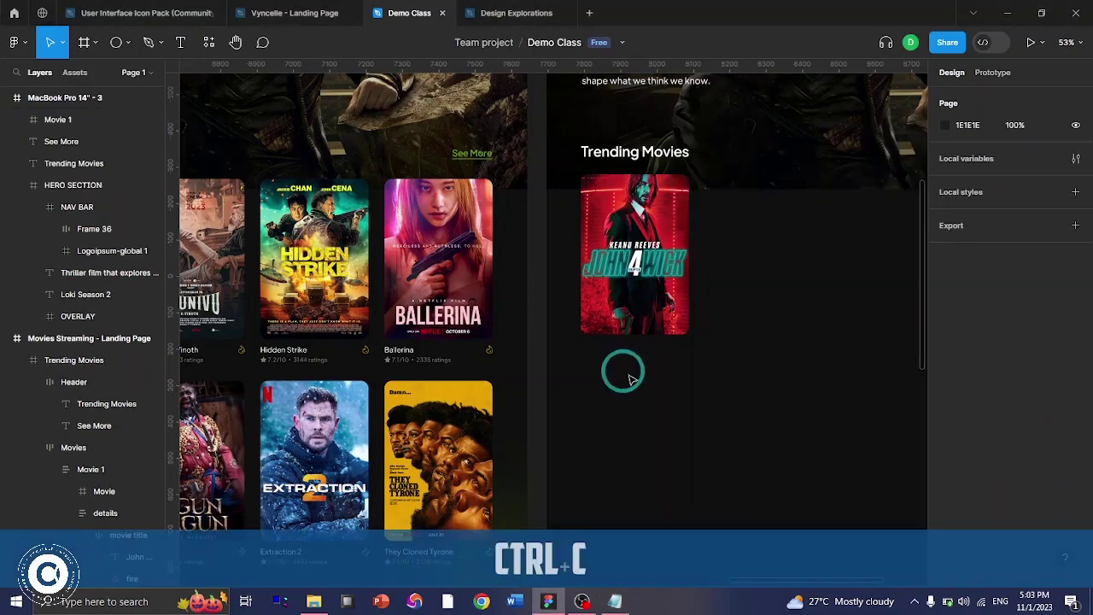
# - Add the copied title "John Wick: Chapter 4" as a text layer beneath the poster and place it at X 97, Y 1387
pyautogui.press('t')
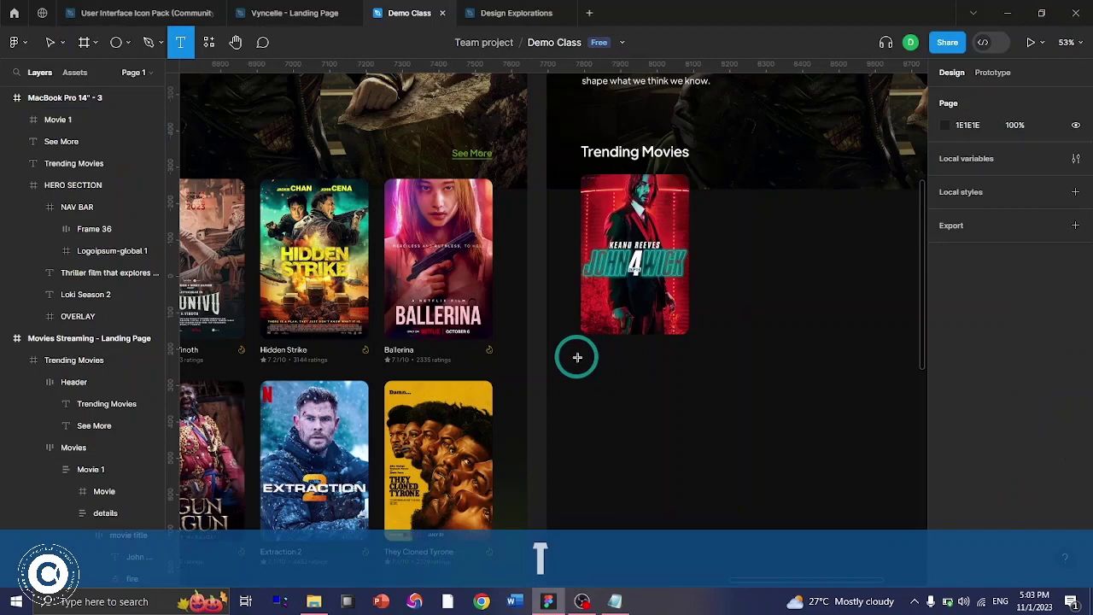
pyautogui.click(577, 357)
pyautogui.hotkey('ctrl', 'v')
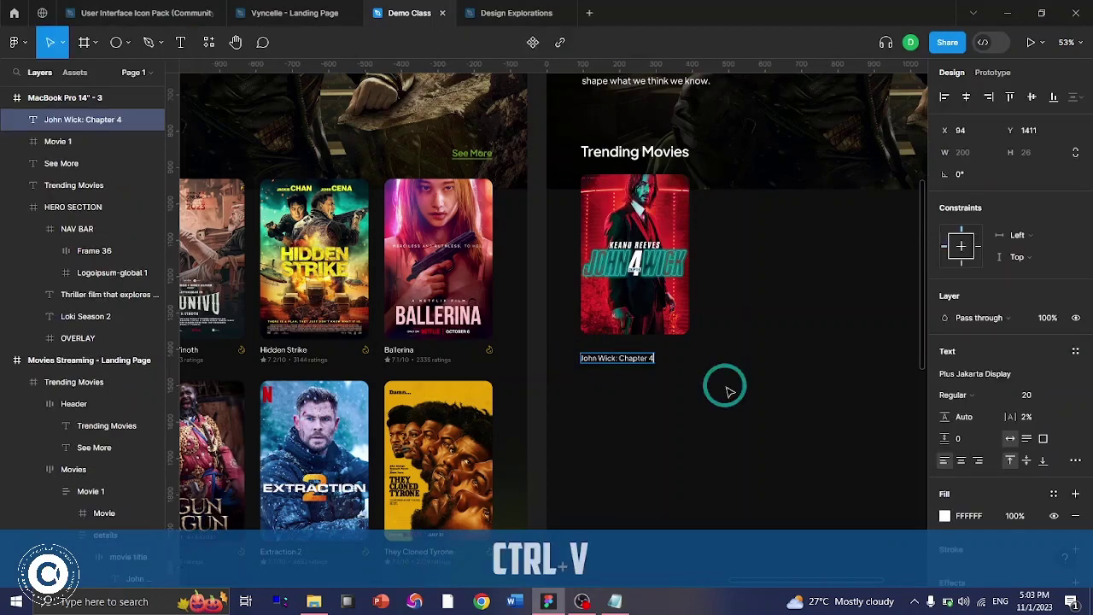
pyautogui.hotkey('ctrl', 'Return')
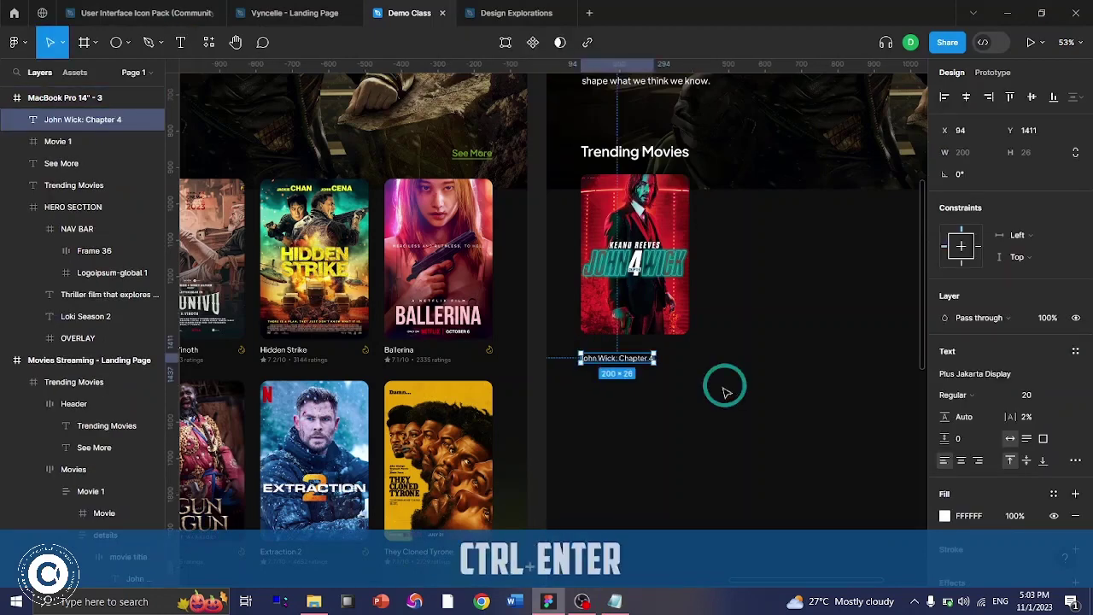
pyautogui.click(614, 363)
pyautogui.moveTo(614, 363); pyautogui.dragTo(617, 355)
pyautogui.hscroll(-5, 551, 362)
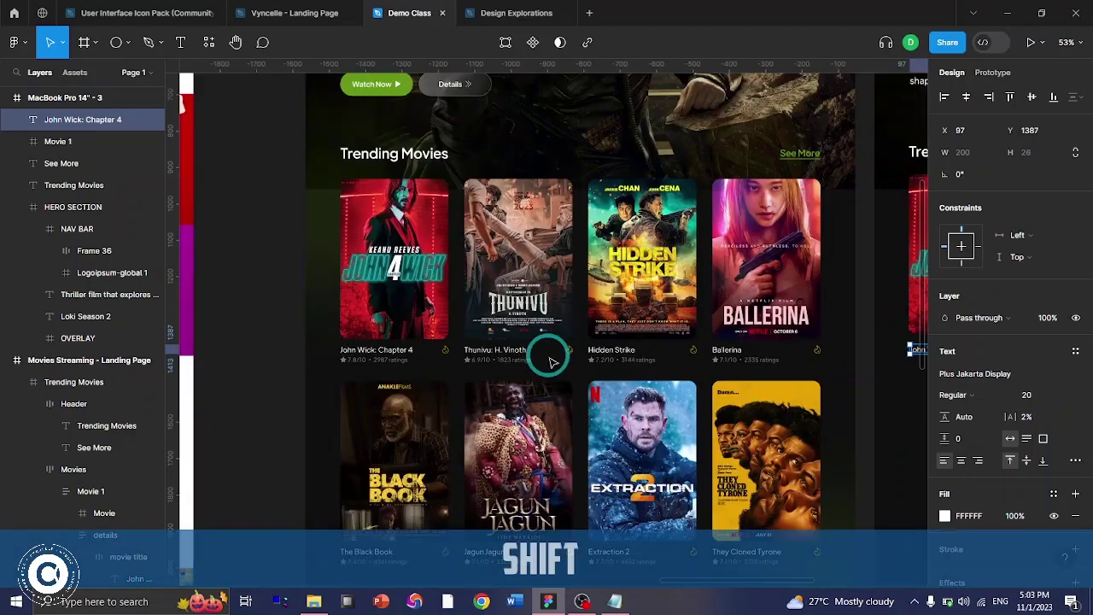
# - Examine the reference card's John Wick: Chapter 4 title row, including its spacing below the poster, its fire icon and the ratings line
pyautogui.scroll(5, 551, 361)
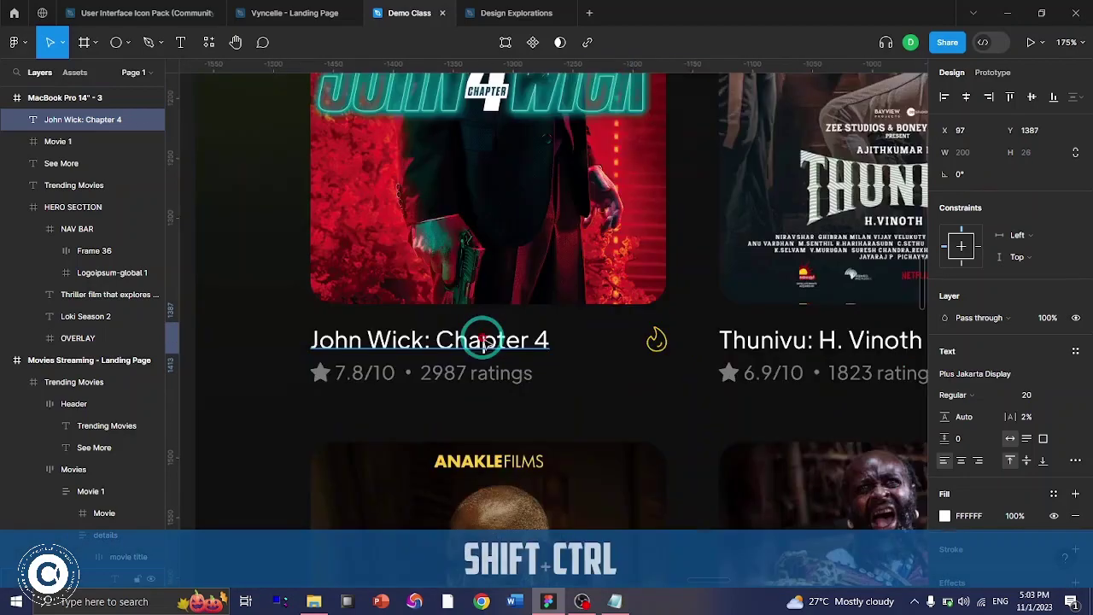
pyautogui.keyDown('ctrl'); pyautogui.click(481, 336); pyautogui.keyUp('ctrl')
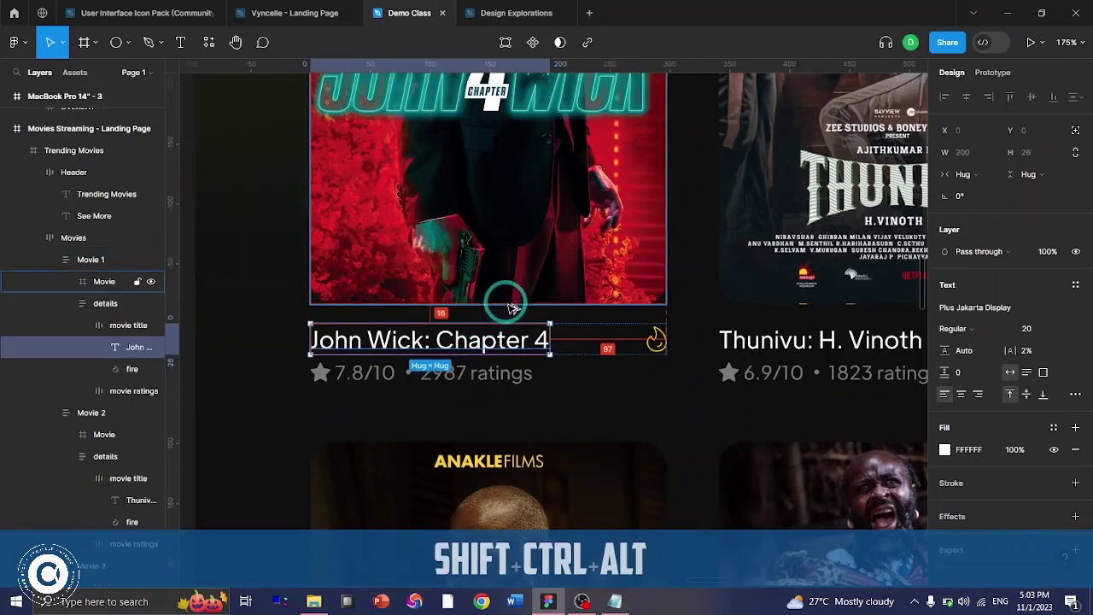
pyautogui.scroll(2, 510, 307)
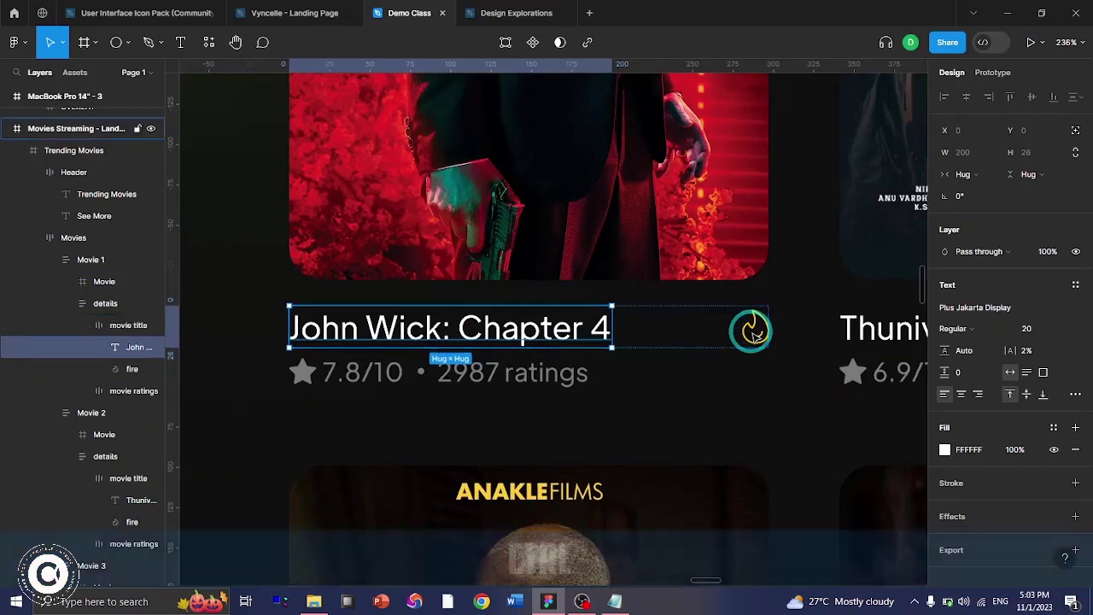
pyautogui.scroll(-3, 752, 329)
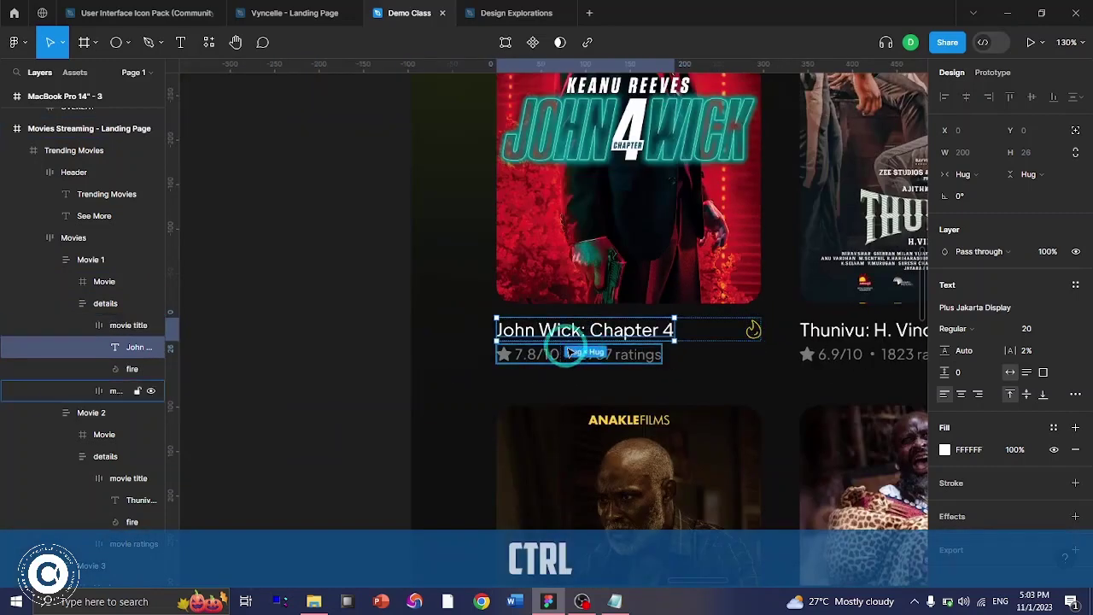
pyautogui.scroll(-2, 568, 352)
pyautogui.hscroll(6, 566, 357)
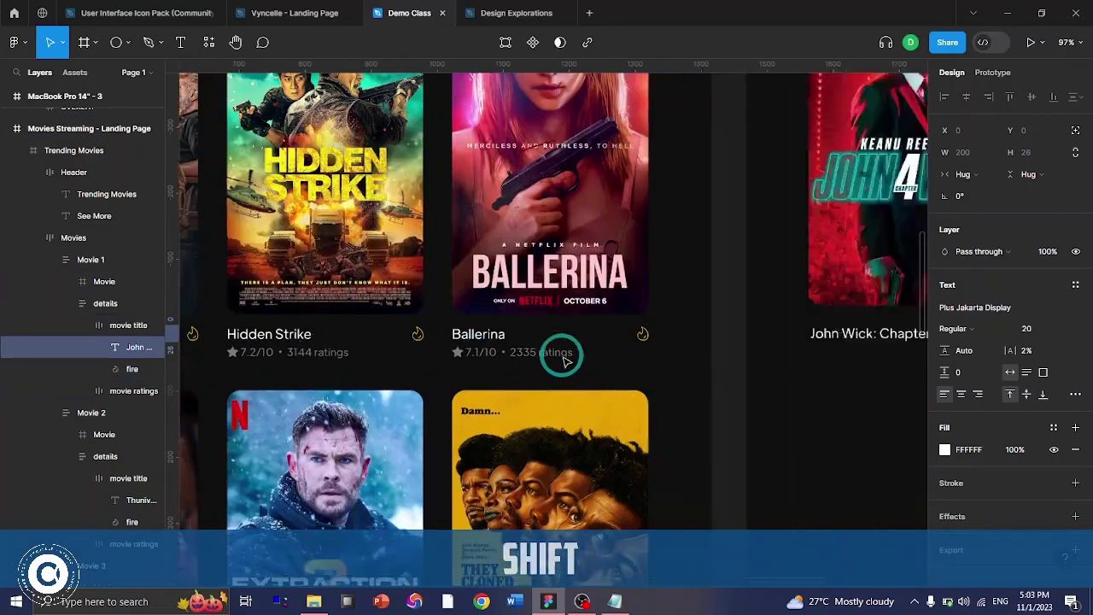
pyautogui.hscroll(3, 563, 360)
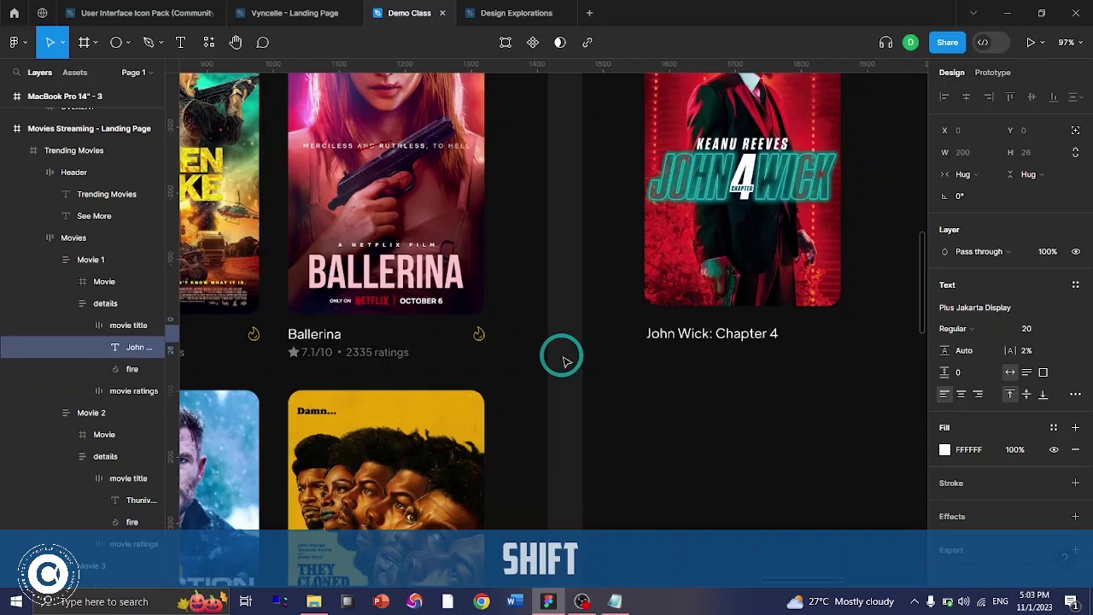
pyautogui.hscroll(3, 564, 360)
# - Bring the fire-icon file from the DAY FOUR Resources folder in File Explorer onto the Figma canvas, beside the new card's title
pyautogui.click(569, 351)
pyautogui.click(314, 602)
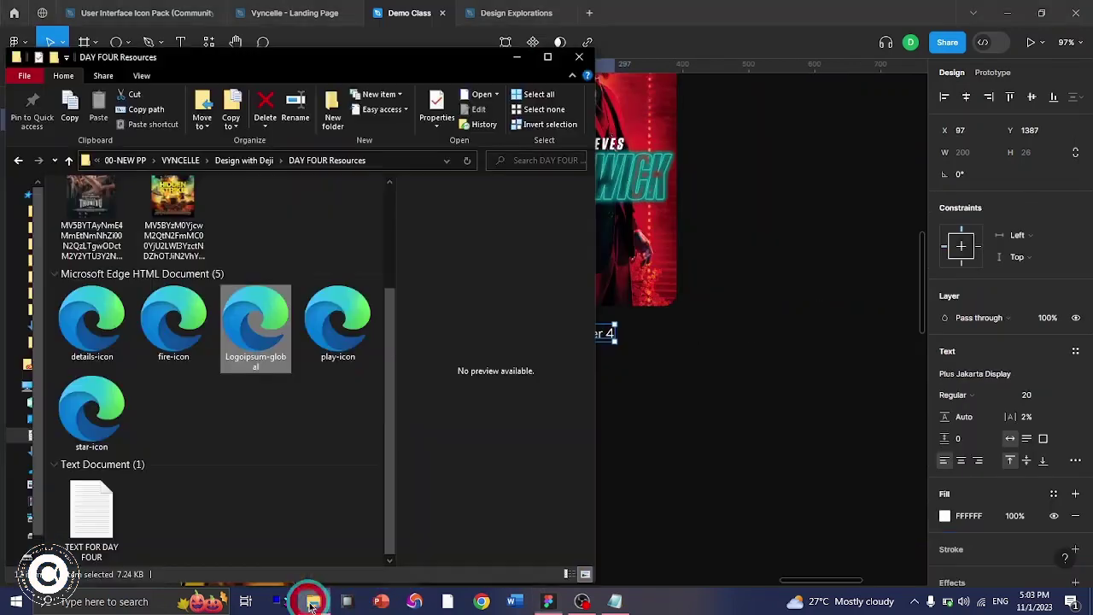
pyautogui.click(170, 333)
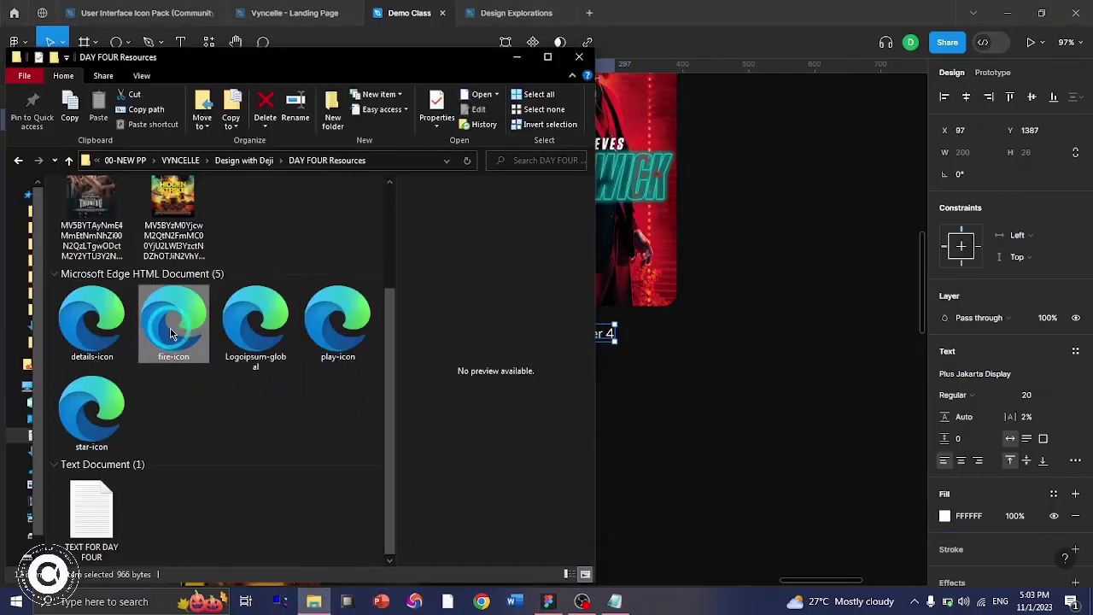
pyautogui.moveTo(170, 334); pyautogui.dragTo(655, 337)
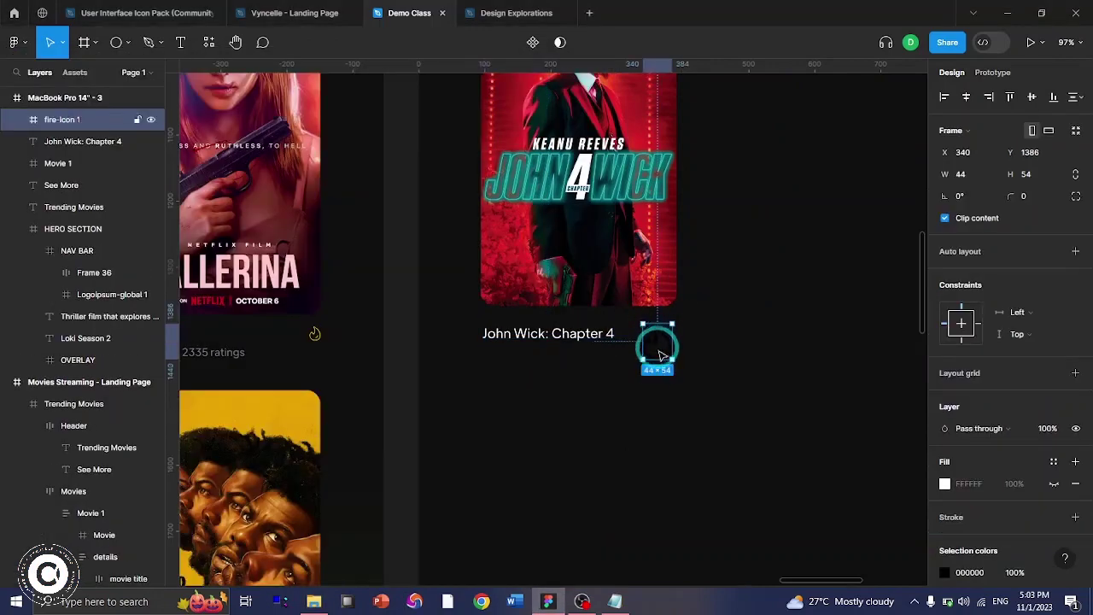
# - Copy the stroke color F6C800 from the reference card's fire icon and check the icon's height
pyautogui.hscroll(-5, 448, 399)
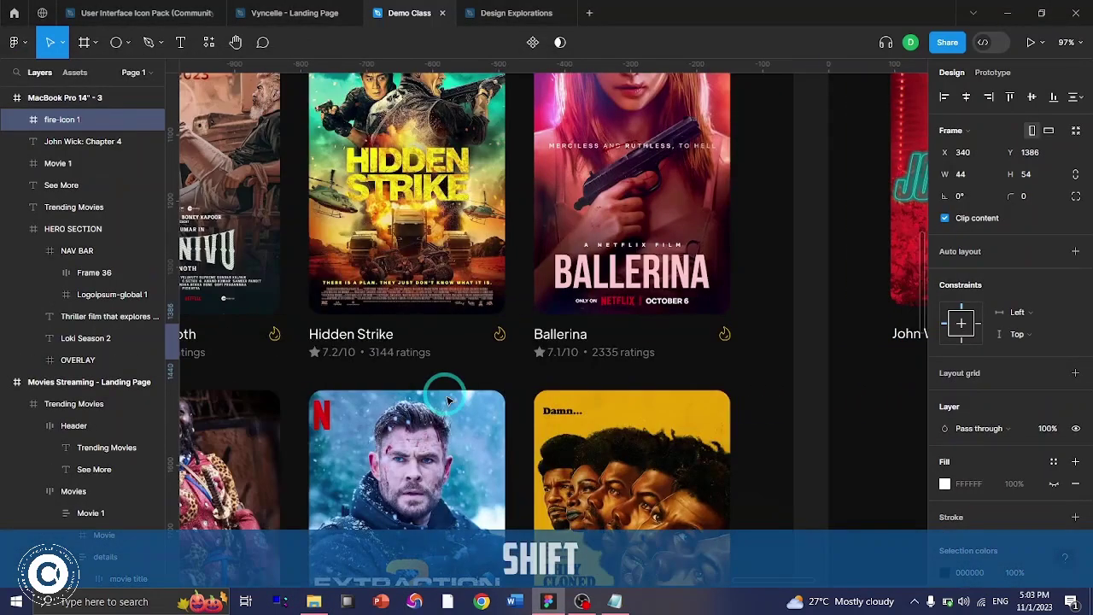
pyautogui.hscroll(-5, 449, 400)
pyautogui.scroll(5, 458, 342)
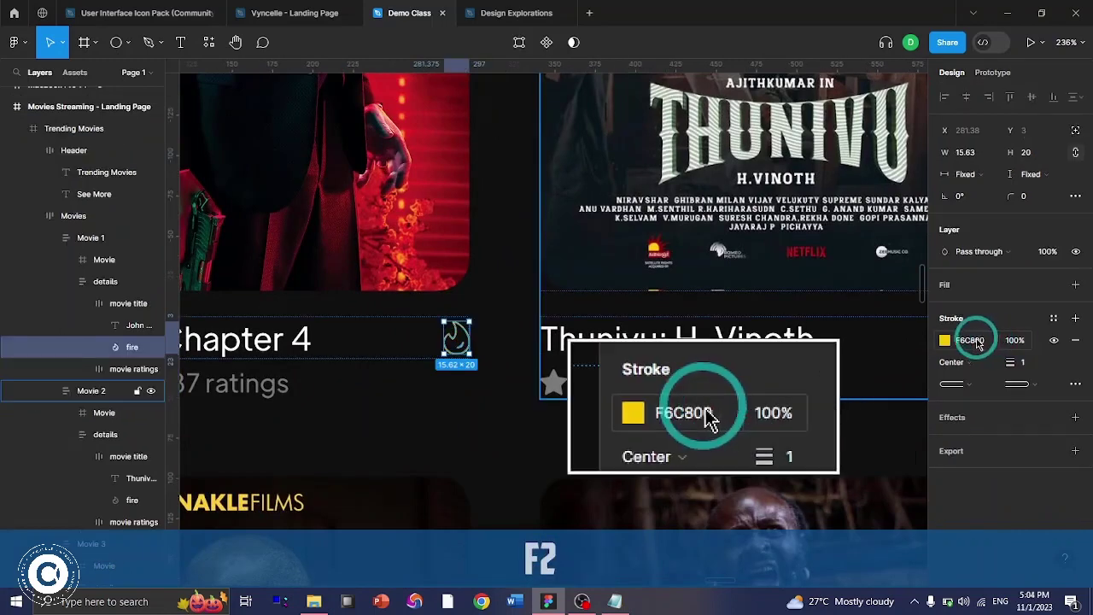
pyautogui.click(974, 340)
pyautogui.hotkey('ctrl', 'c')
pyautogui.hotkey('ctrl', 'c')
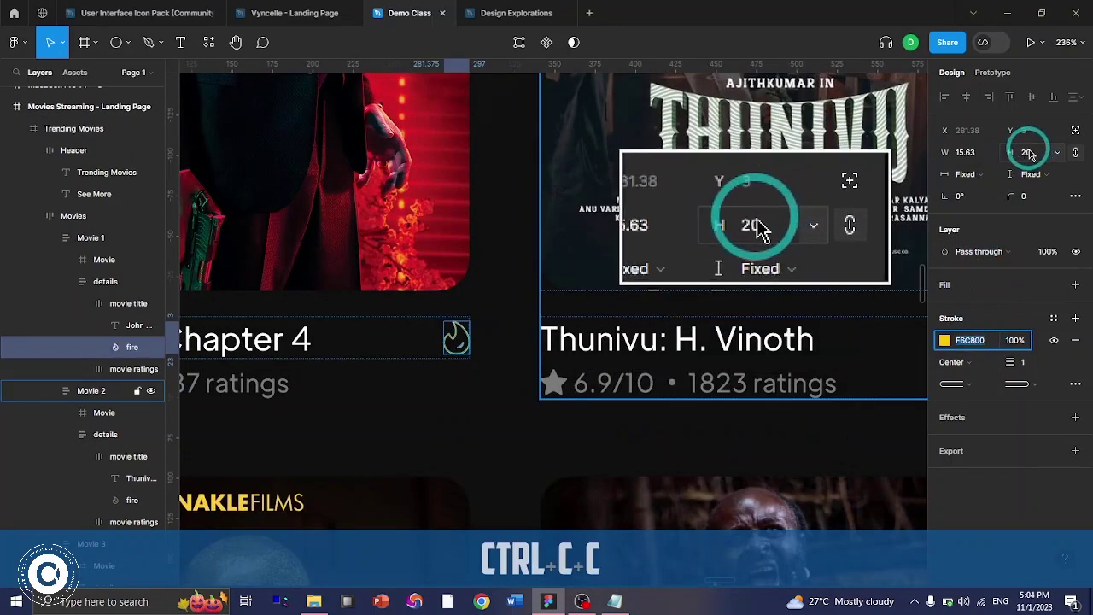
pyautogui.hotkey('ctrl', 'F2')
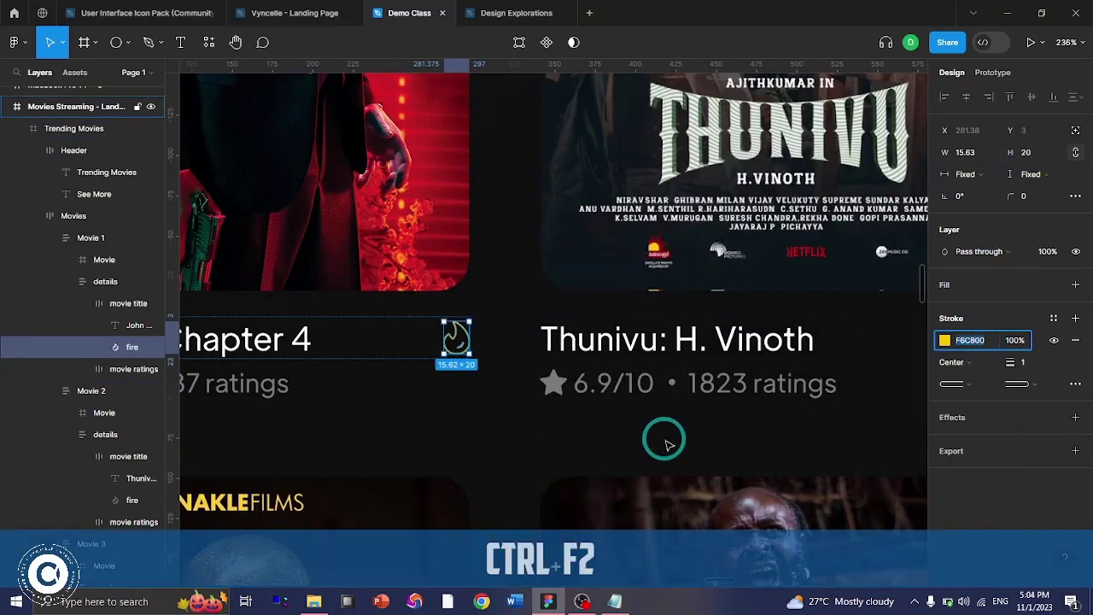
# - Try to resize the imported fire-icon frame to a height of 20, and undo the resize
pyautogui.scroll(-3, 647, 430)
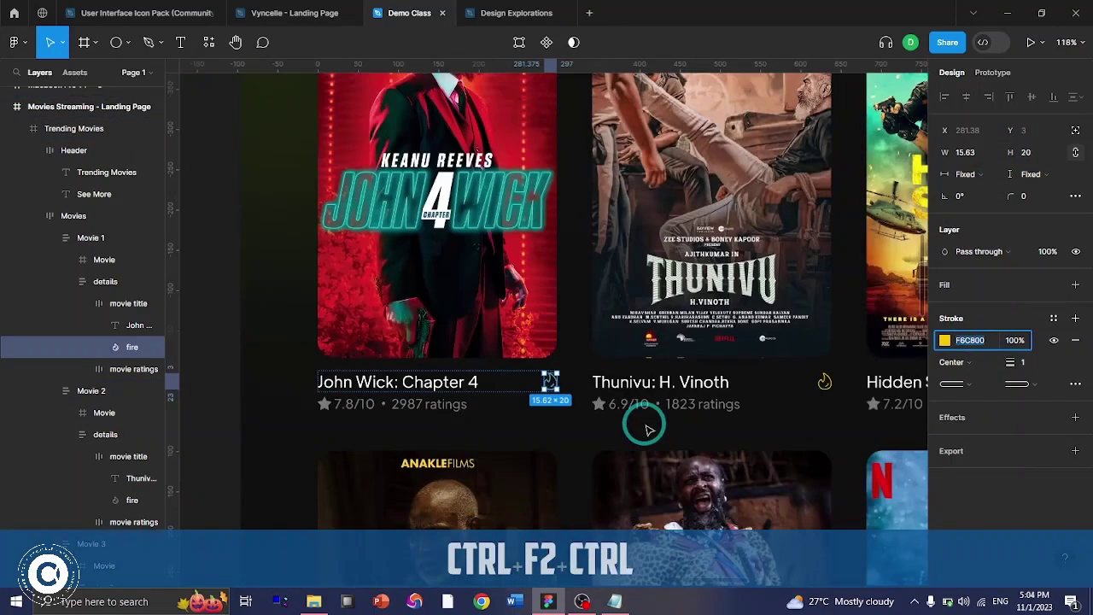
pyautogui.scroll(-5, 481, 432)
pyautogui.scroll(5, 501, 410)
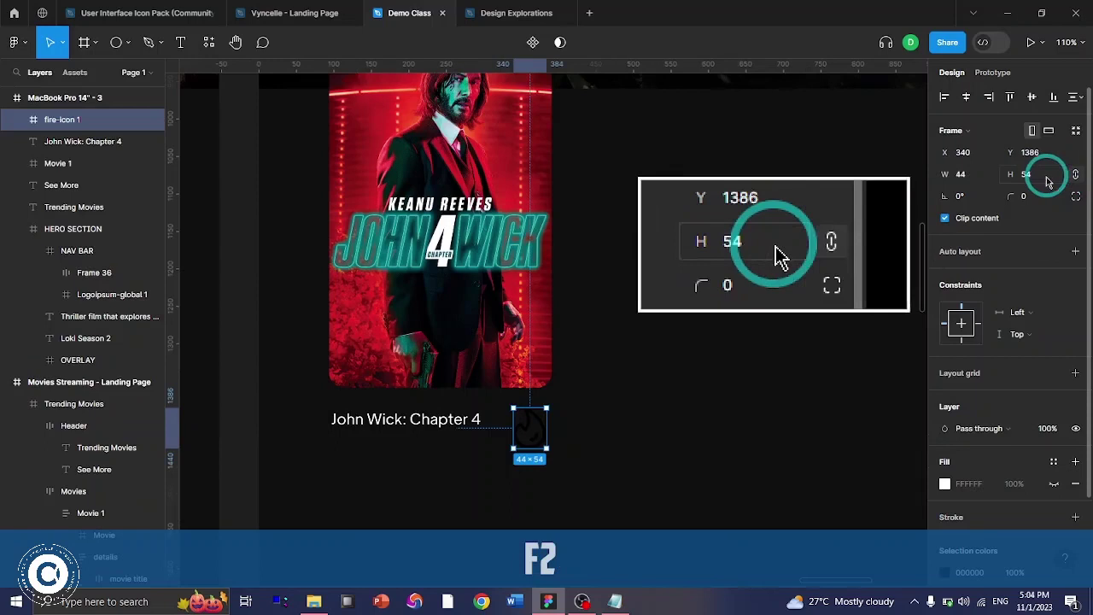
pyautogui.click(1038, 177)
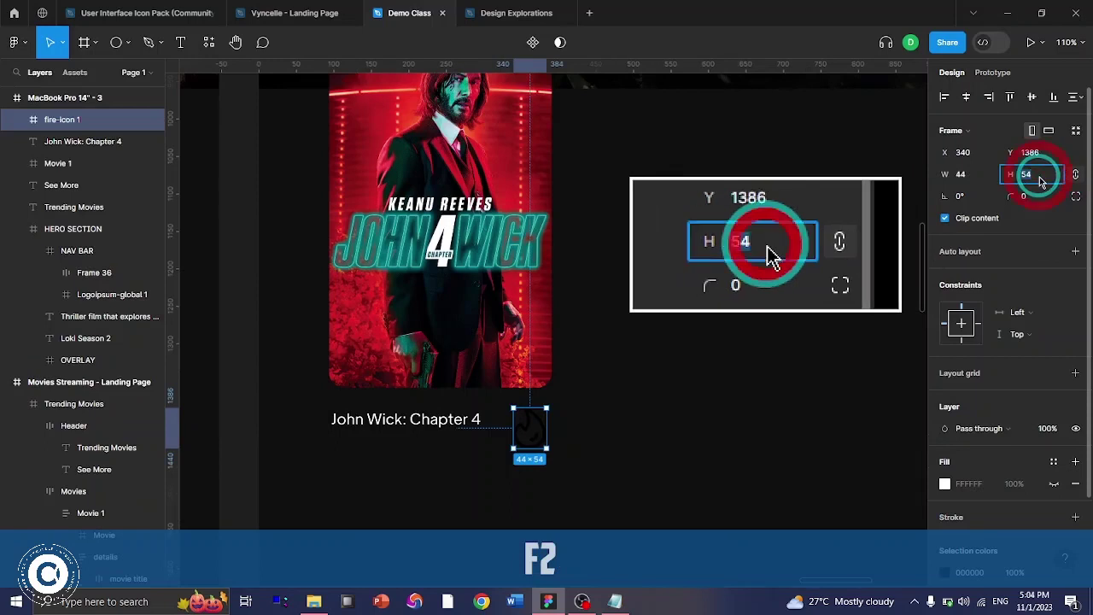
pyautogui.write('20')
pyautogui.press('Return')
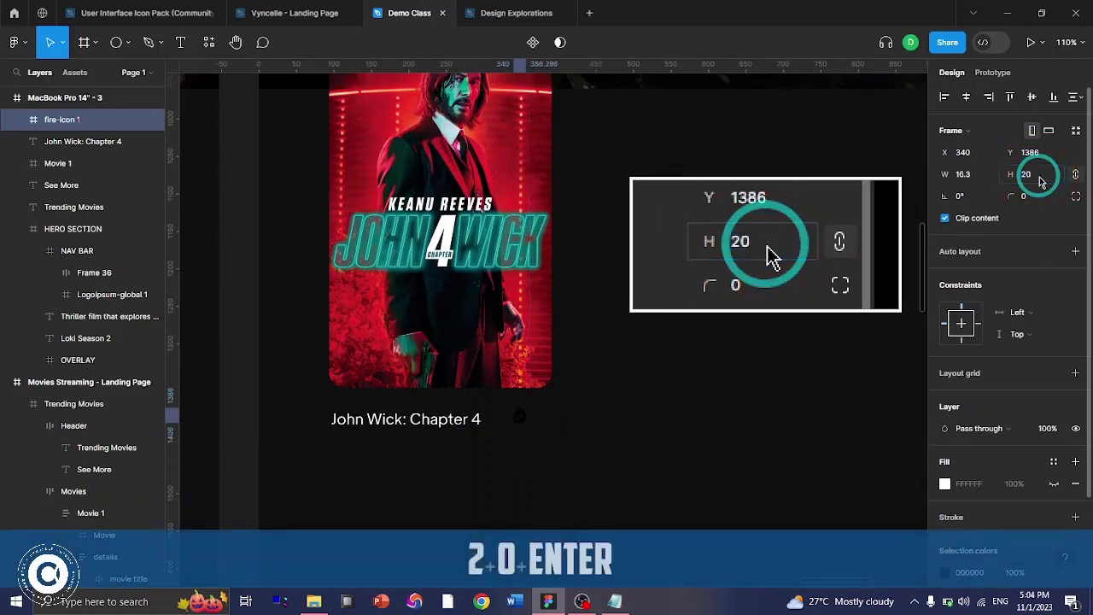
pyautogui.scroll(-2, 1072, 452)
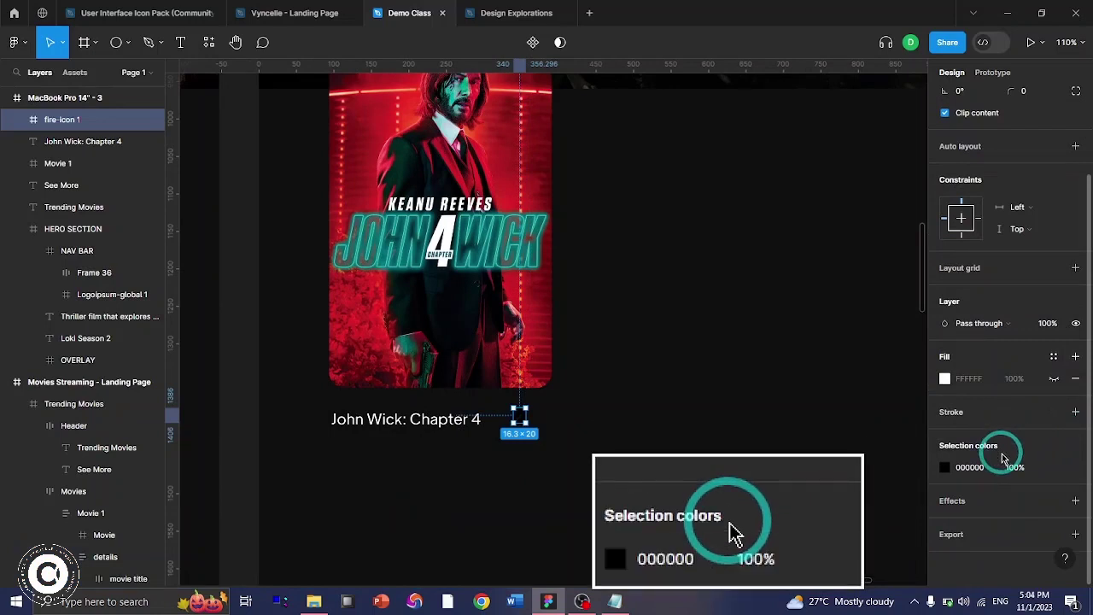
pyautogui.hotkey('ctrl', 'z')
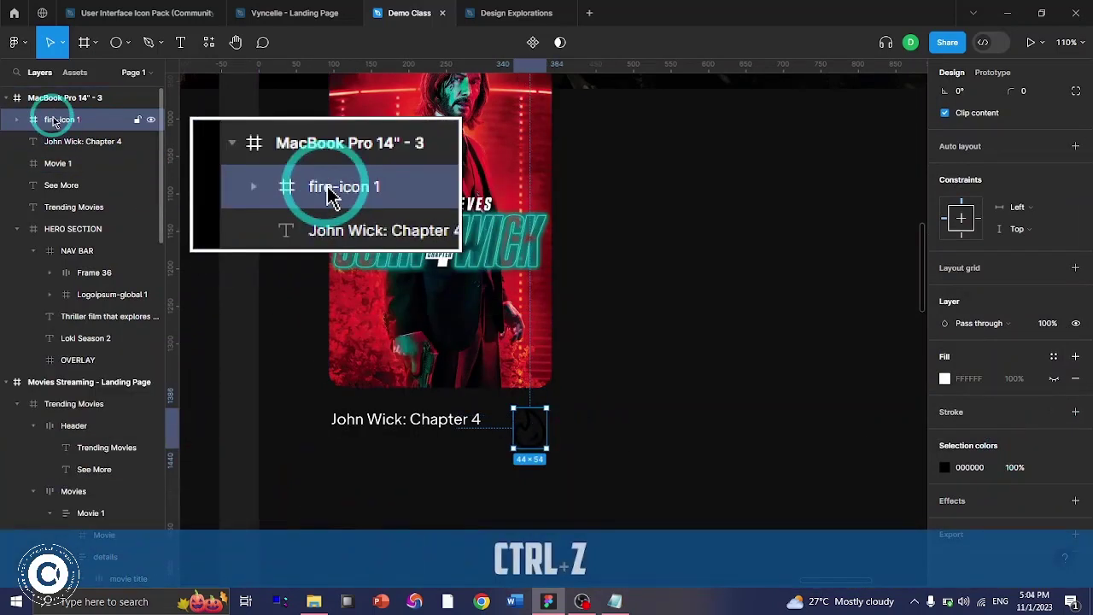
# - Ungroup the imported fire-icon frame down to its vector, and check the stroke weight of the reference fire icon
pyautogui.rightClick(52, 119)
pyautogui.click(74, 313)
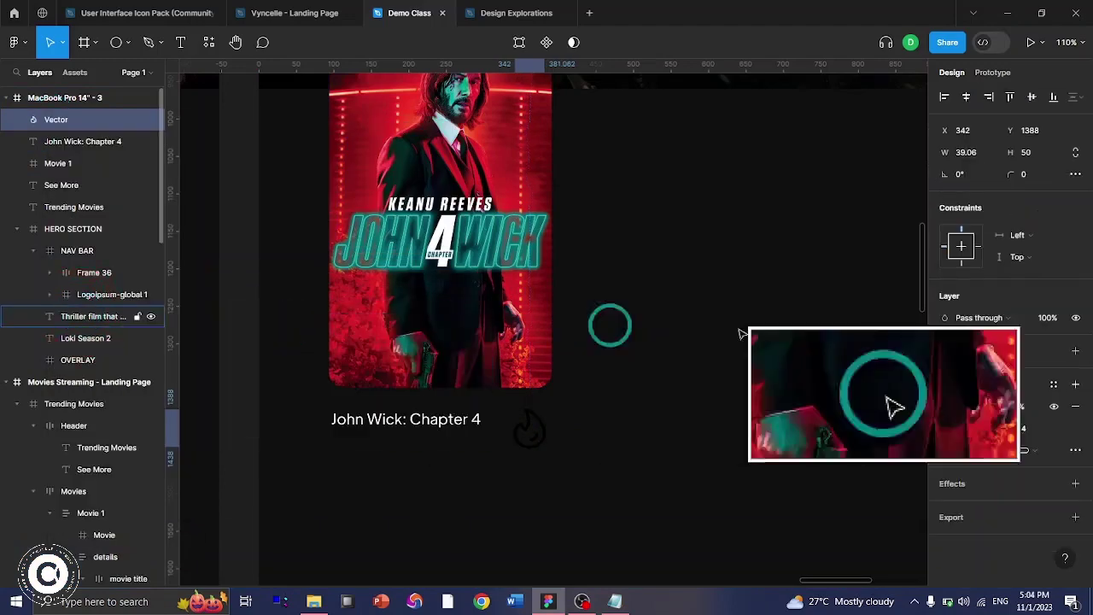
pyautogui.press('shift')
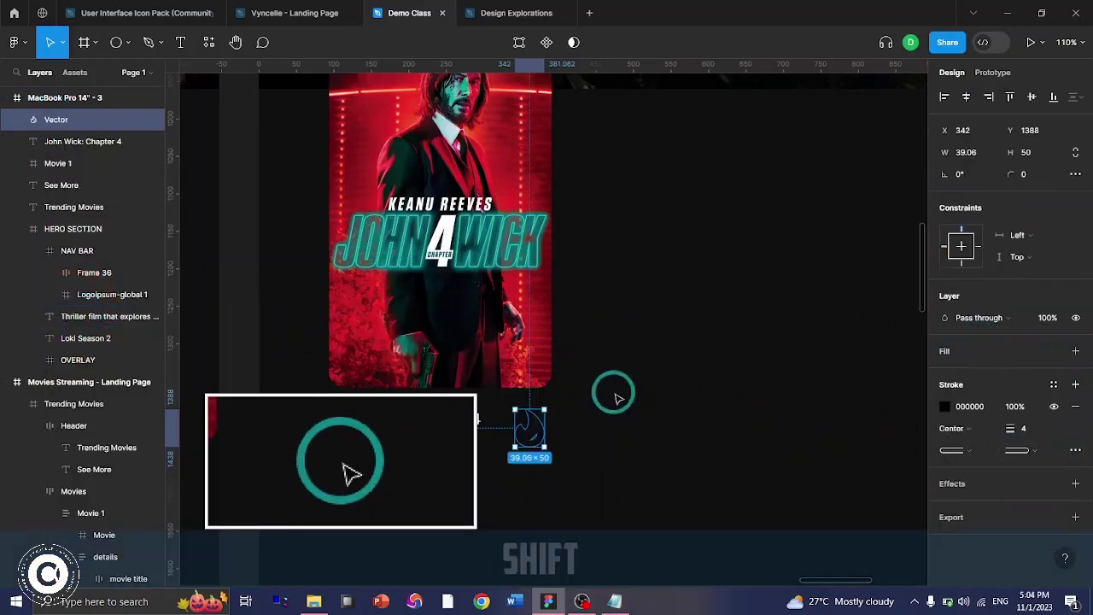
pyautogui.hscroll(-10, 619, 397)
pyautogui.hotkey('shift', 'F2')
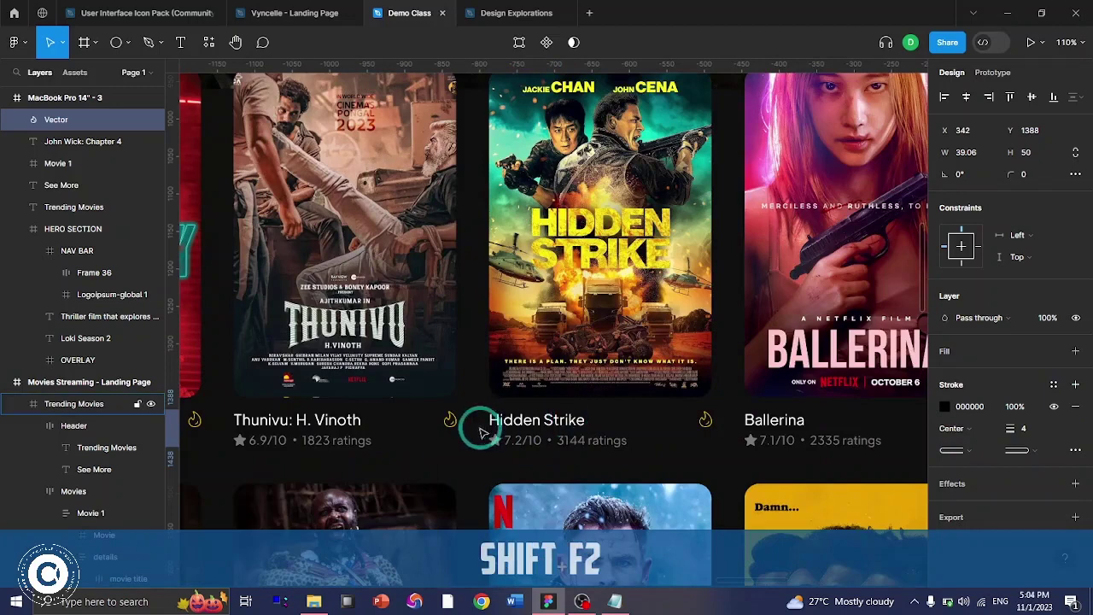
pyautogui.keyDown('ctrl'); pyautogui.click(450, 421); pyautogui.keyUp('ctrl')
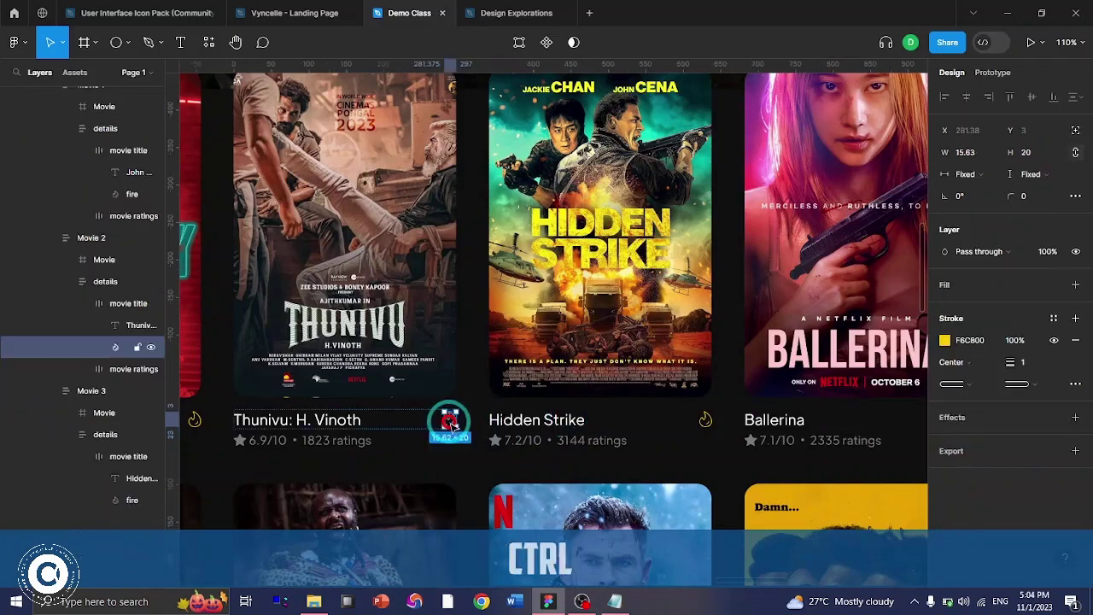
pyautogui.hscroll(8, 450, 421)
# - Set the imported fire vector's stroke weight to 1 and its height to 20 with proportions constrained
pyautogui.keyDown('ctrl'); pyautogui.keyDown('shift'); pyautogui.click(702, 427); pyautogui.keyUp('shift'); pyautogui.keyUp('ctrl')
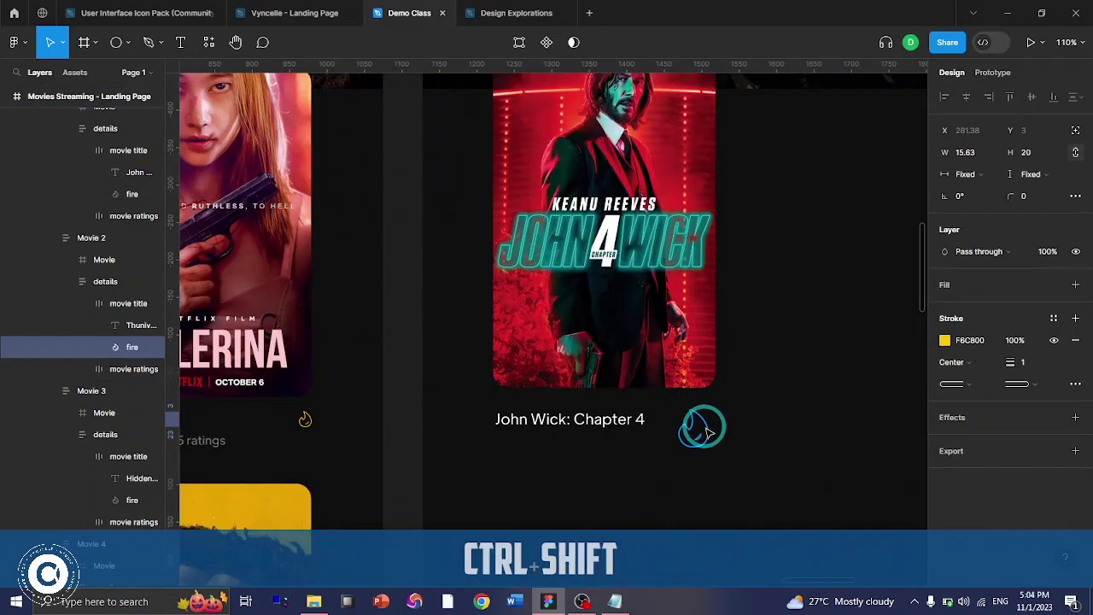
pyautogui.press('F2')
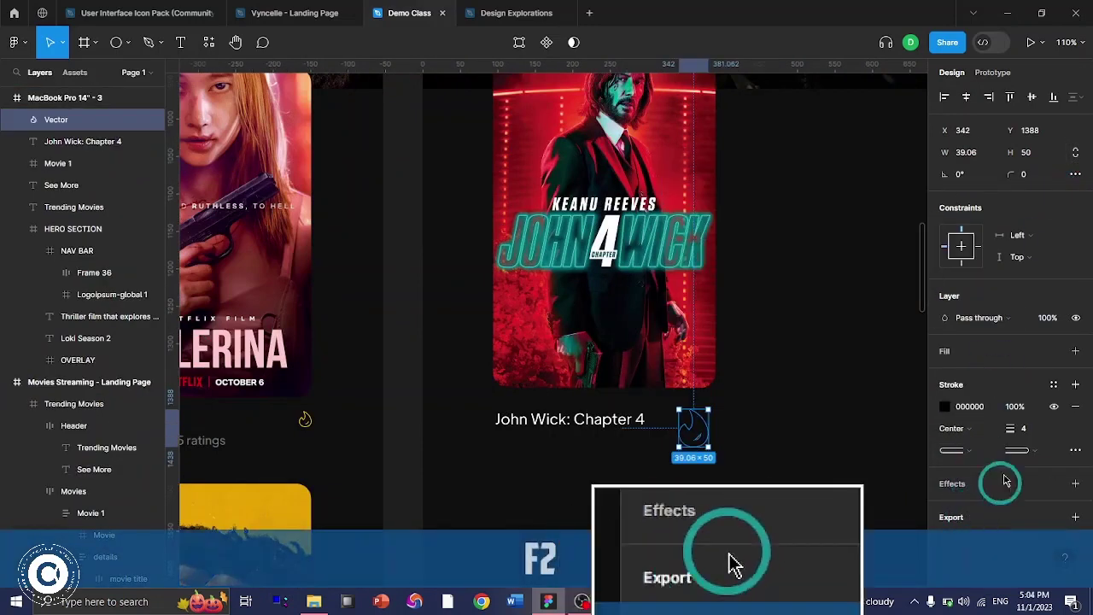
pyautogui.click(1025, 429)
pyautogui.press('F1')
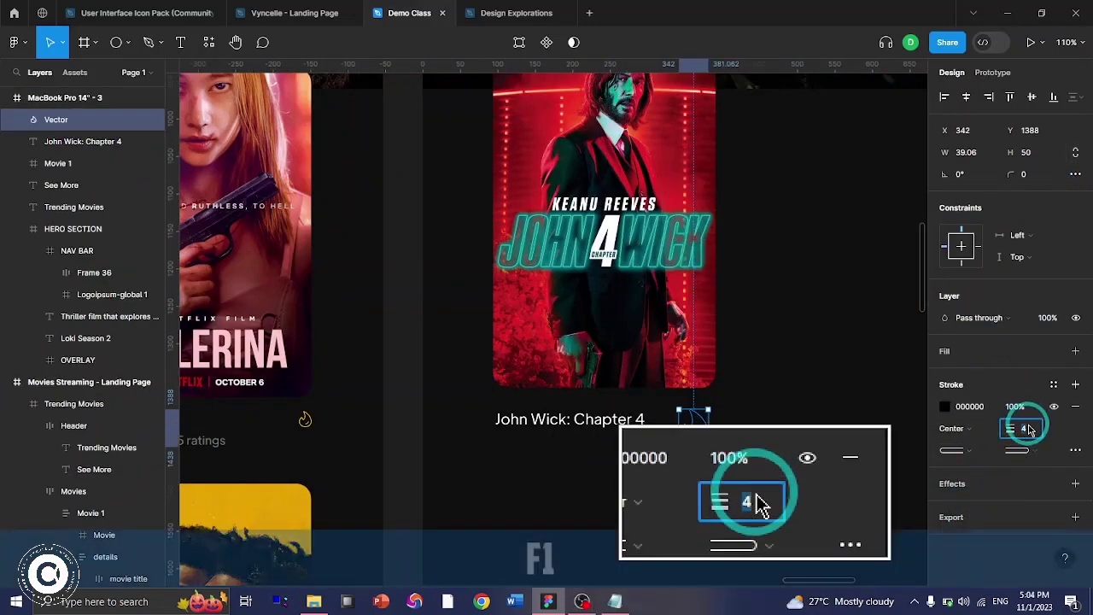
pyautogui.write('1')
pyautogui.press('Return')
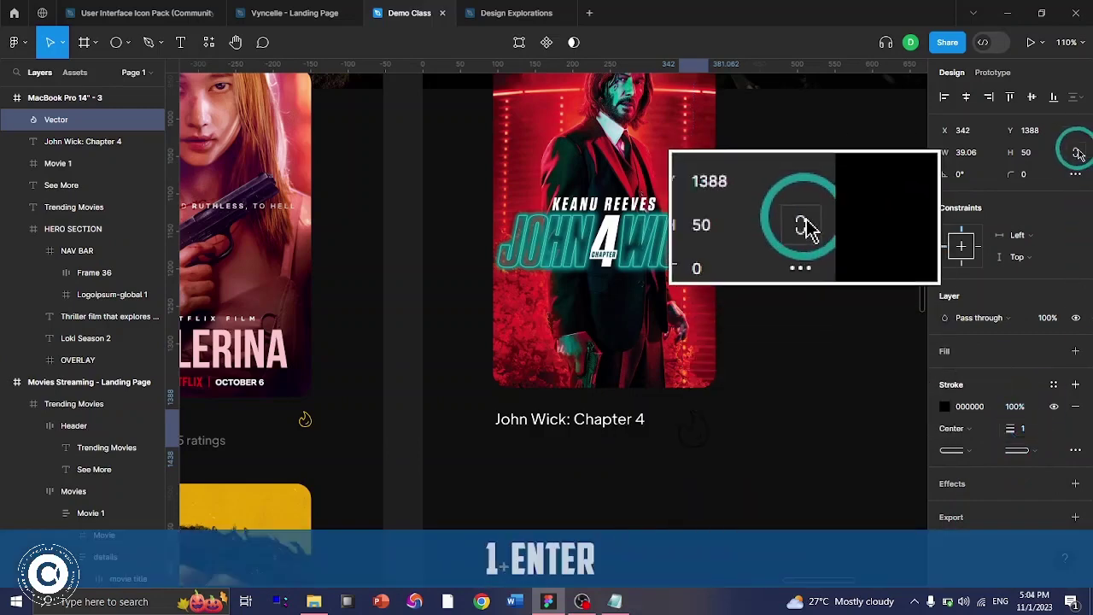
pyautogui.click(1028, 152)
pyautogui.write('20')
pyautogui.press('Return')
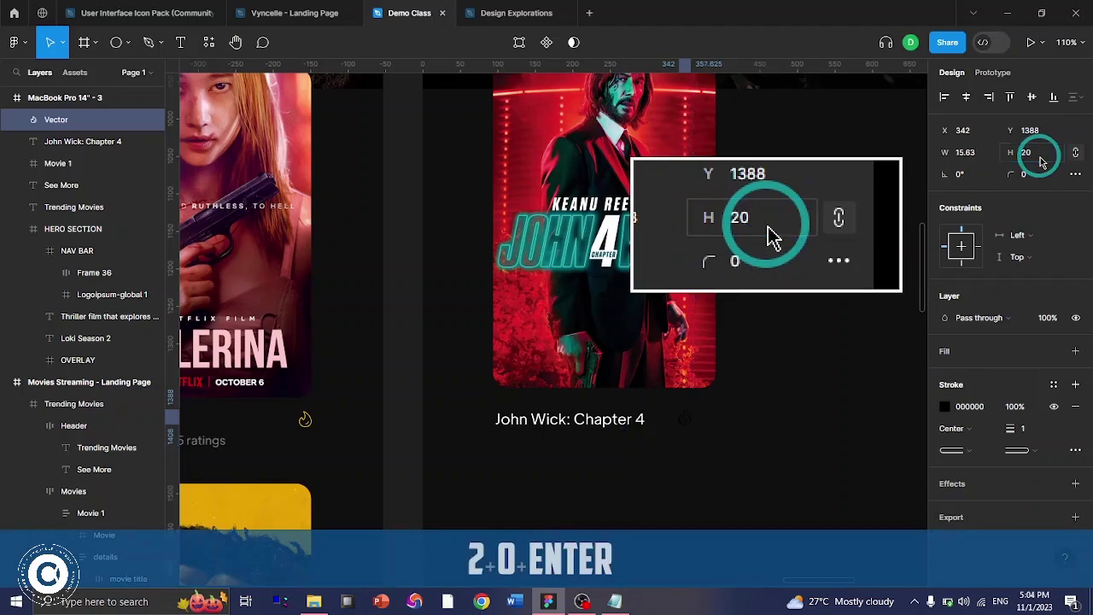
# - Set the fire vector's stroke color to F6C800 and deselect it
pyautogui.click(995, 407)
pyautogui.write('F6C800')
pyautogui.press('Return')
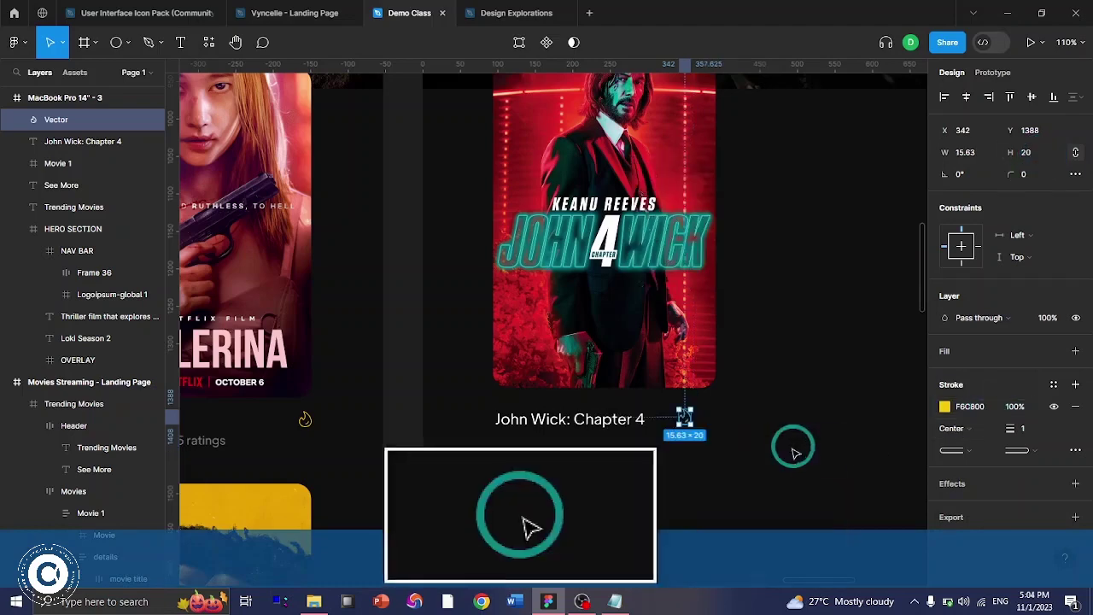
pyautogui.press('F2')
pyautogui.click(741, 464)
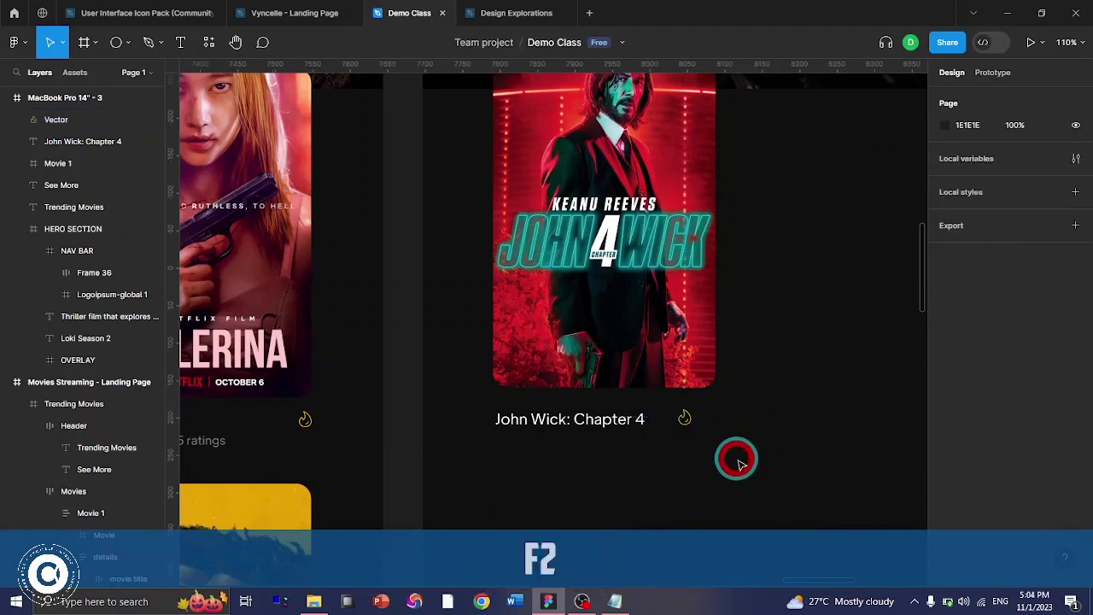
# - Wrap the John Wick: Chapter 4 title and the fire icon beside it together in one frame
pyautogui.click(545, 419)
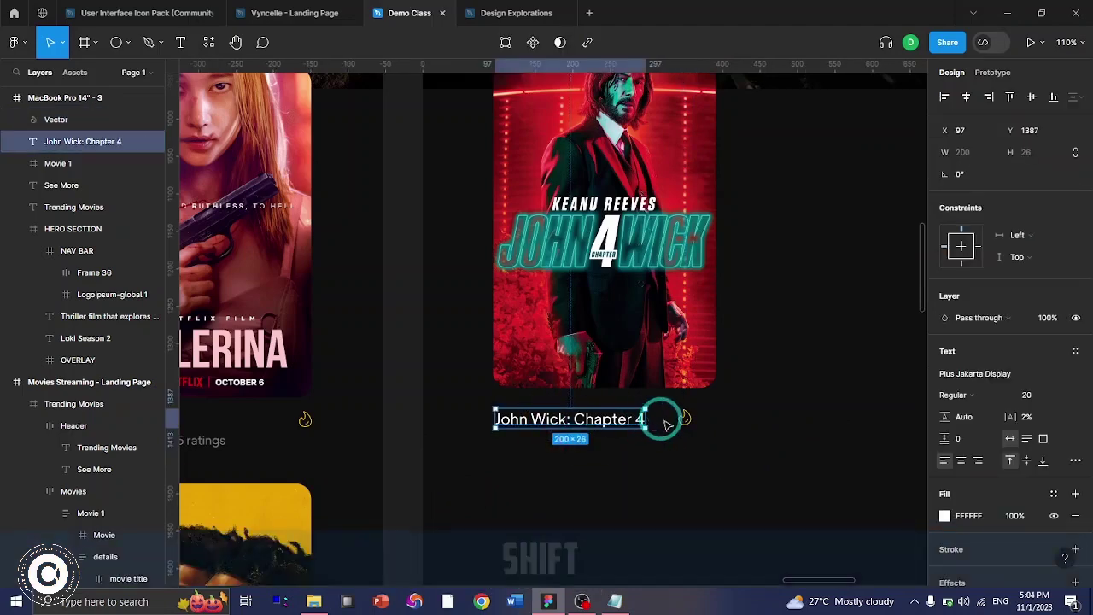
pyautogui.keyDown('shift'); pyautogui.click(685, 417); pyautogui.keyUp('shift')
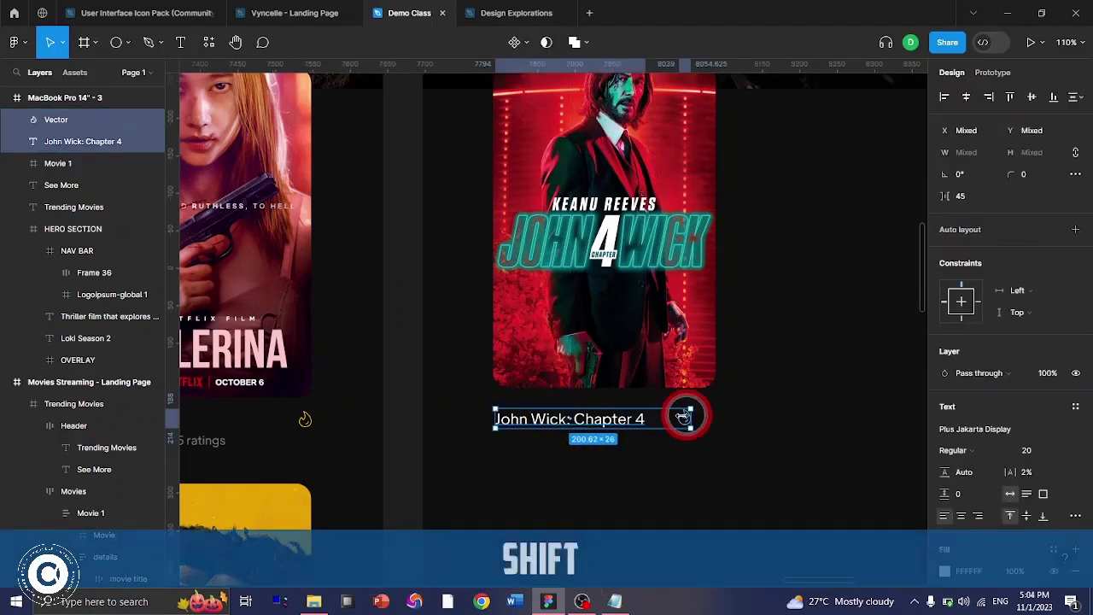
pyautogui.rightClick(685, 418)
pyautogui.click(646, 349)
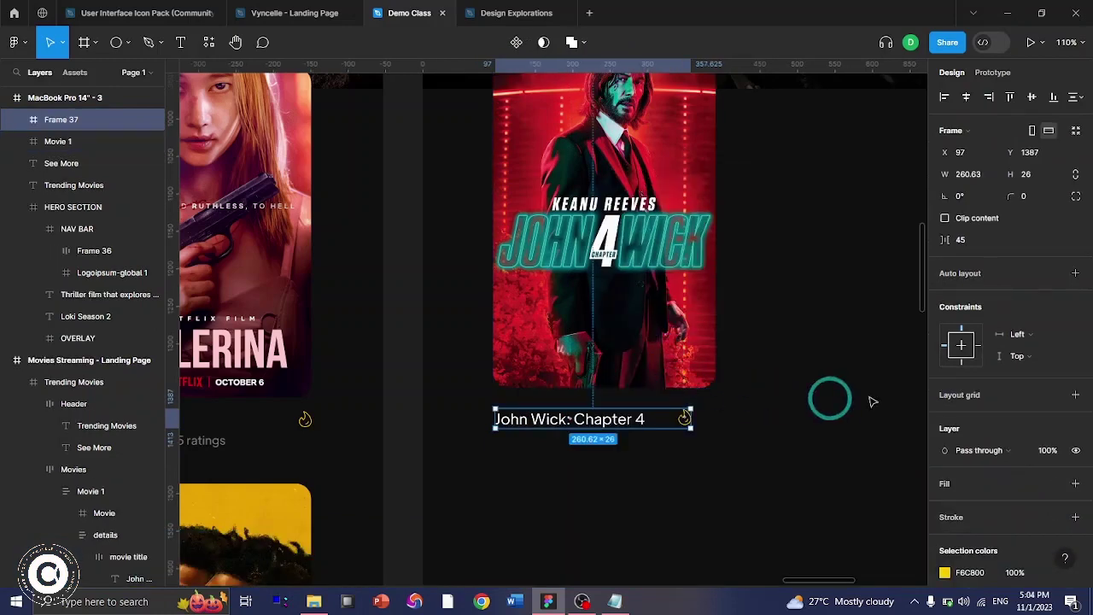
# - Apply horizontal auto layout with Auto spacing to the title-and-fire-icon frame, and widen it to 297 to span the John Wick poster
pyautogui.hotkey('shift', 'a')
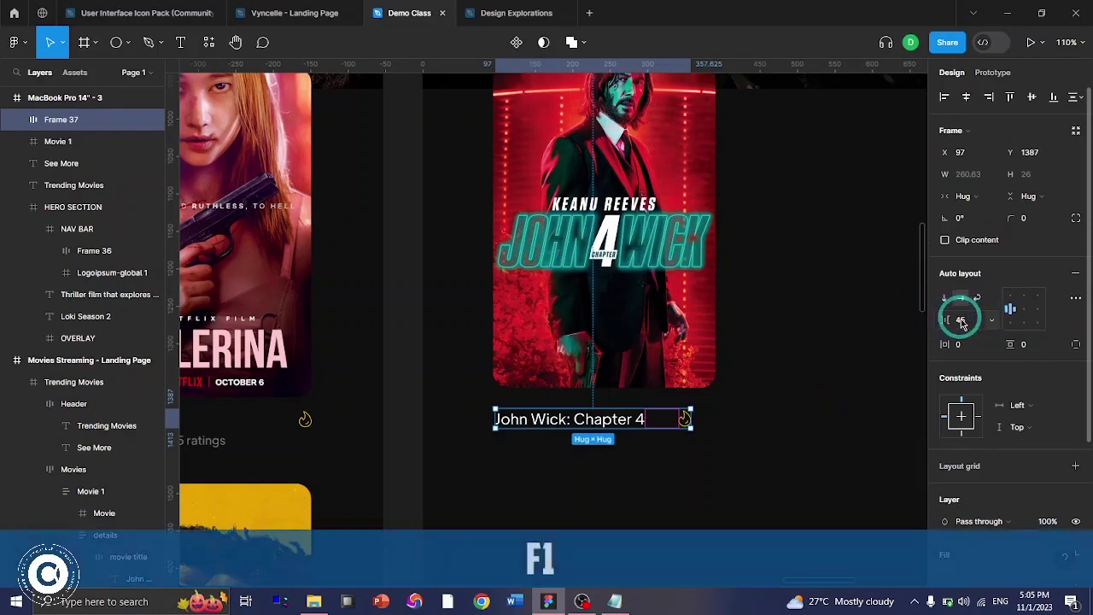
pyautogui.click(992, 320)
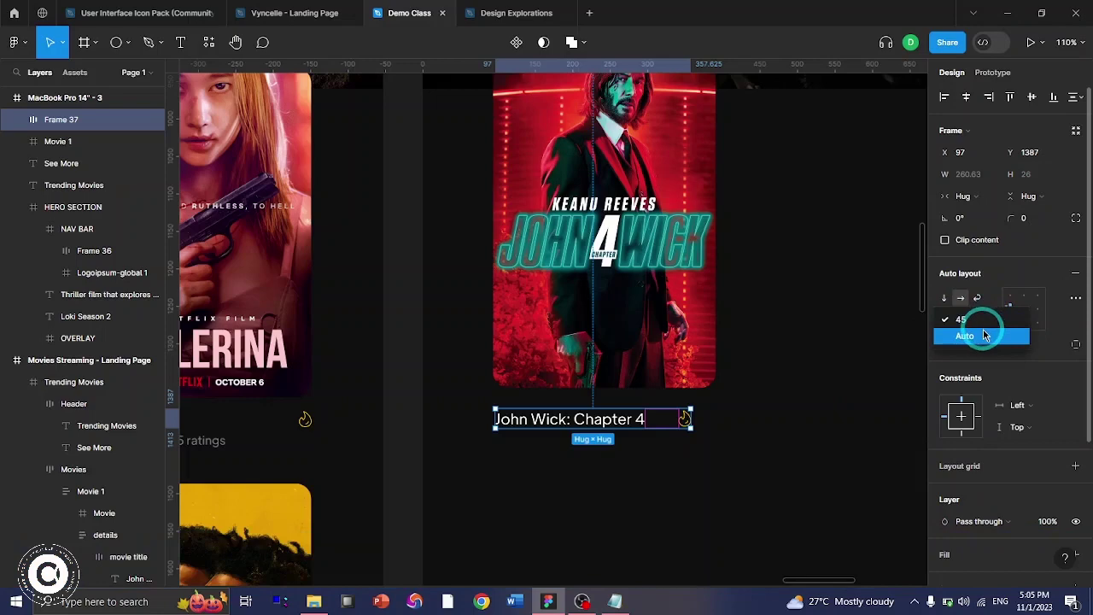
pyautogui.click(984, 335)
pyautogui.moveTo(691, 419); pyautogui.dragTo(714, 419)
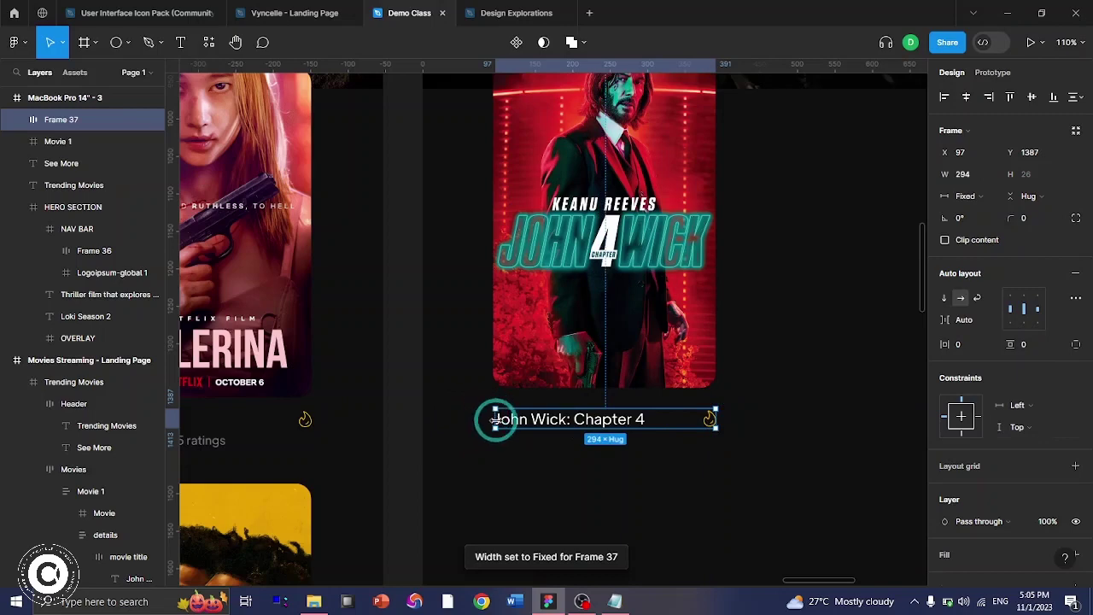
pyautogui.keyDown('shift'); pyautogui.click(600, 390); pyautogui.keyUp('shift')
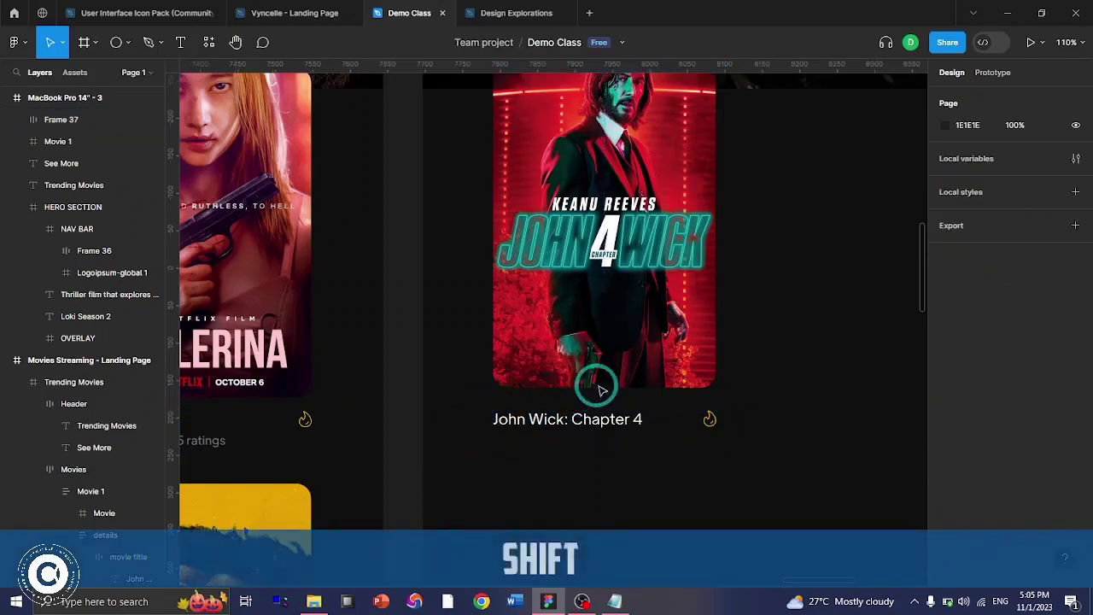
pyautogui.click(597, 390)
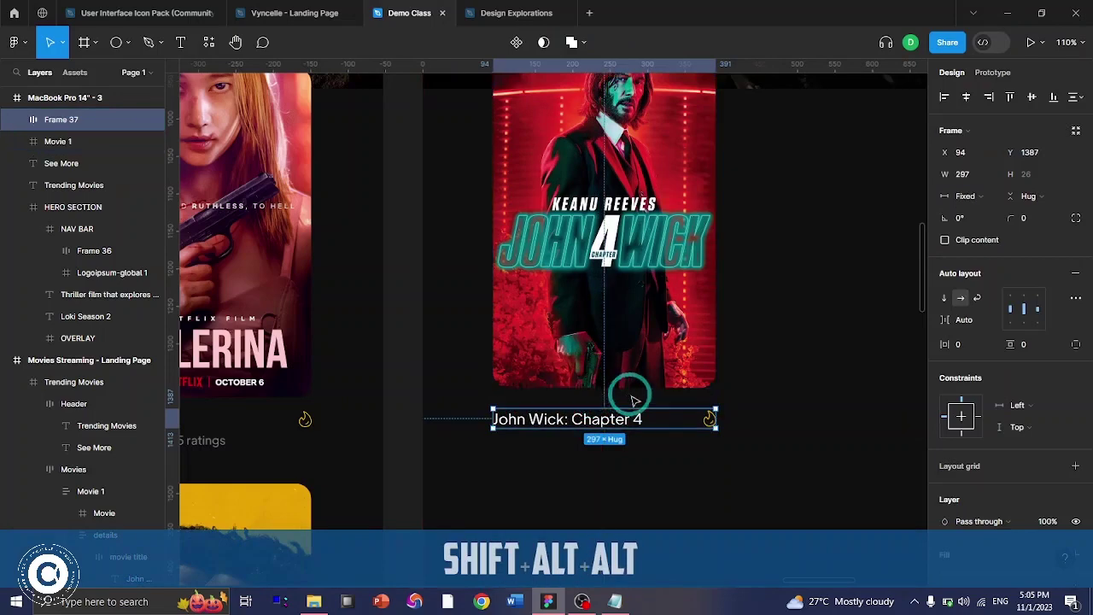
# - Move the title row up to 16 px below the poster, check the gap, and deselect it
pyautogui.hotkey('shift', 'Up')
pyautogui.press('alt')
pyautogui.press('Up')
pyautogui.press('Up')
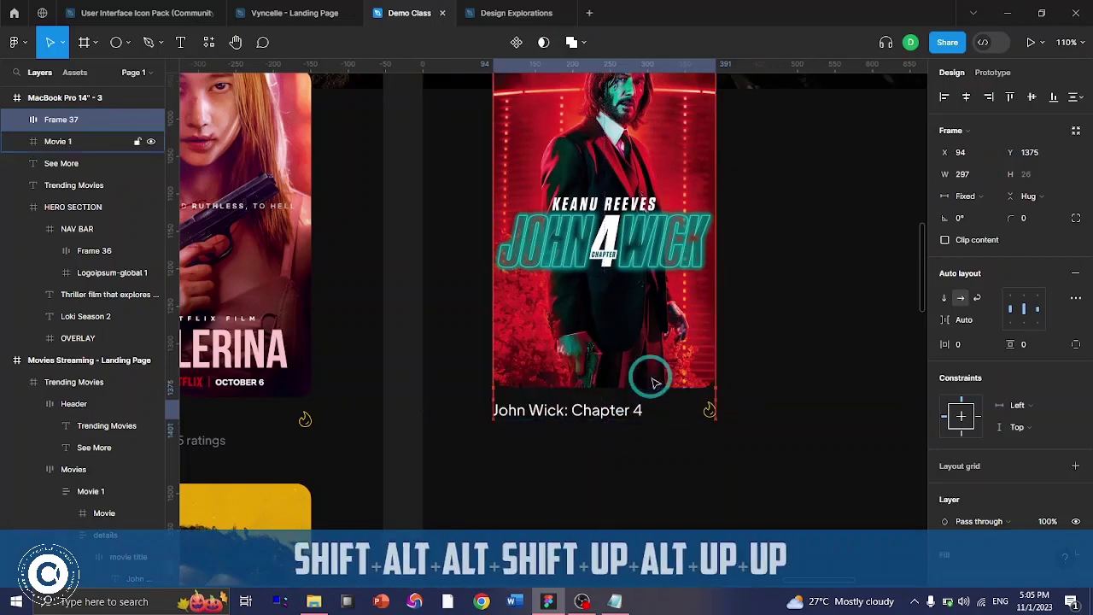
pyautogui.scroll(5, 652, 382)
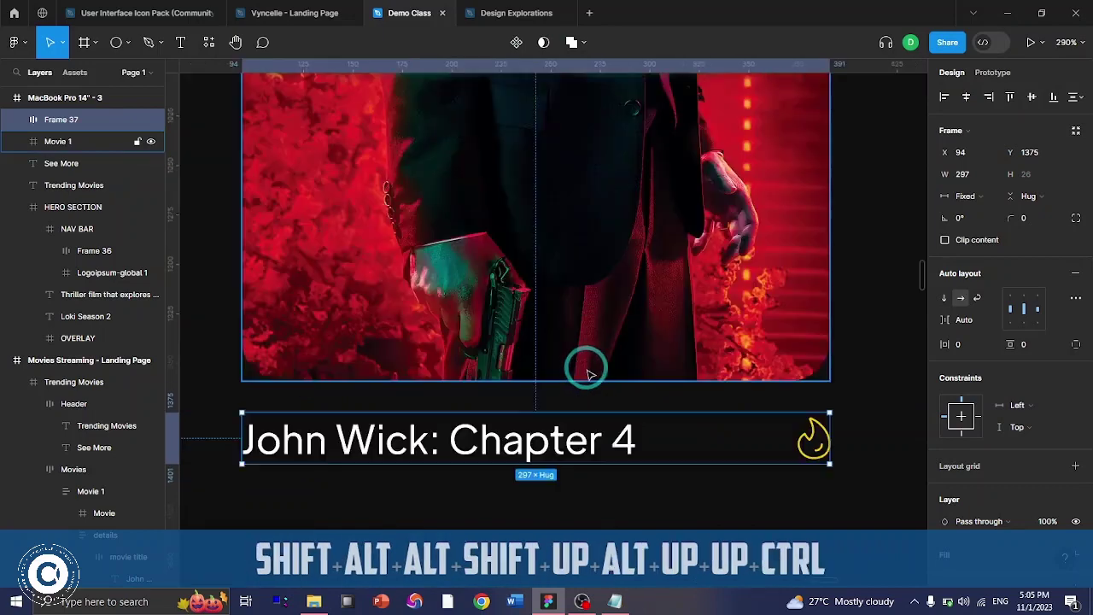
pyautogui.press('alt')
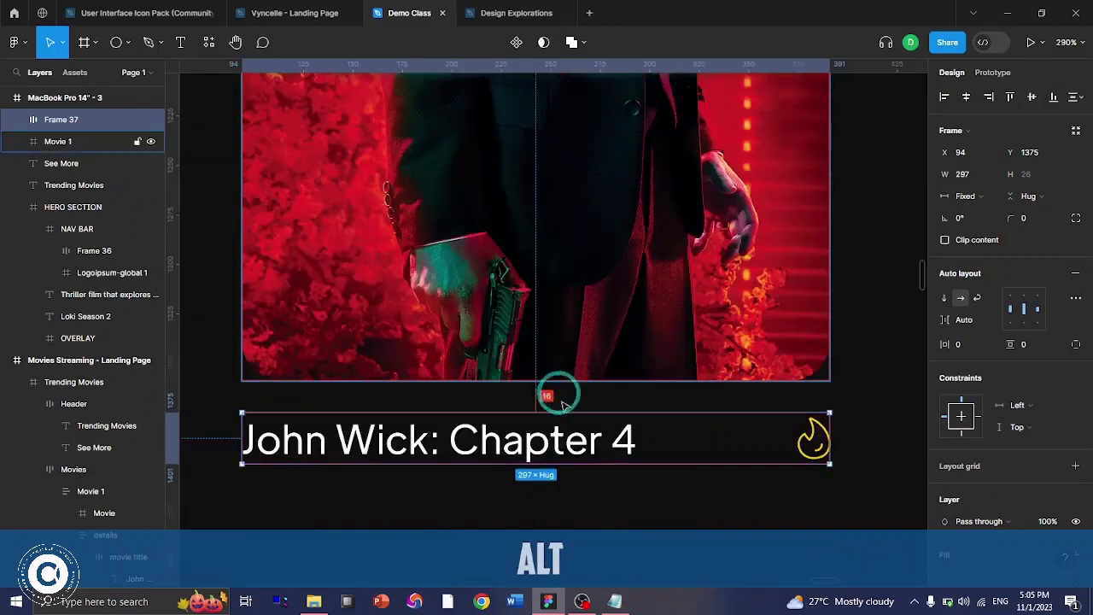
pyautogui.scroll(-4, 649, 444)
pyautogui.click(603, 371)
# - Check the text style of the 7.8/10 rating on the reference John Wick card and copy its fill color 7A7A7A
pyautogui.scroll(-3, 547, 339)
pyautogui.scroll(-1, 546, 338)
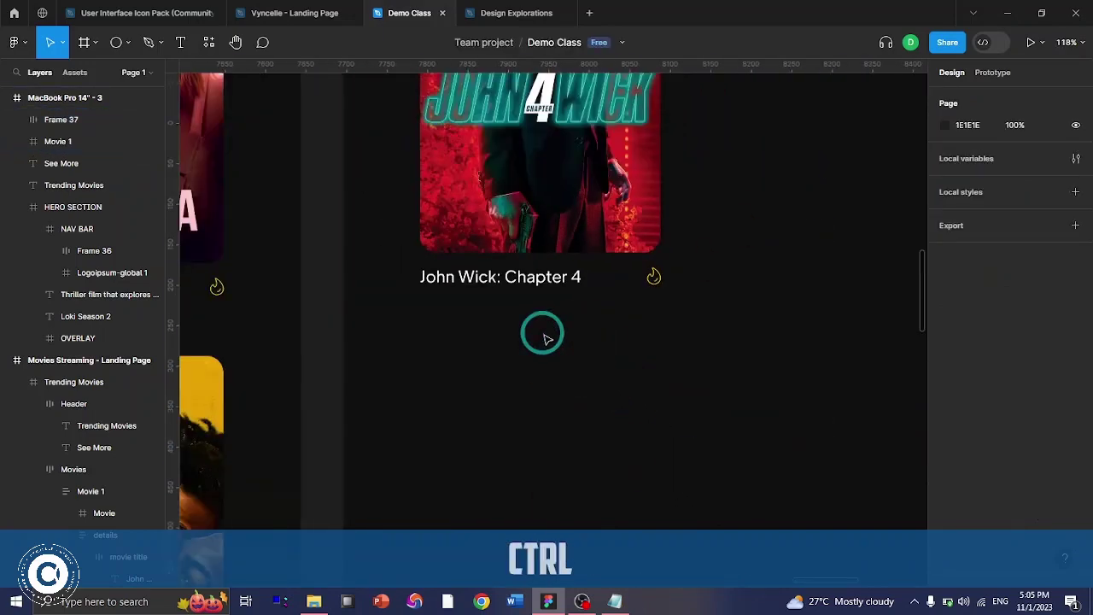
pyautogui.hscroll(2, 390, 319)
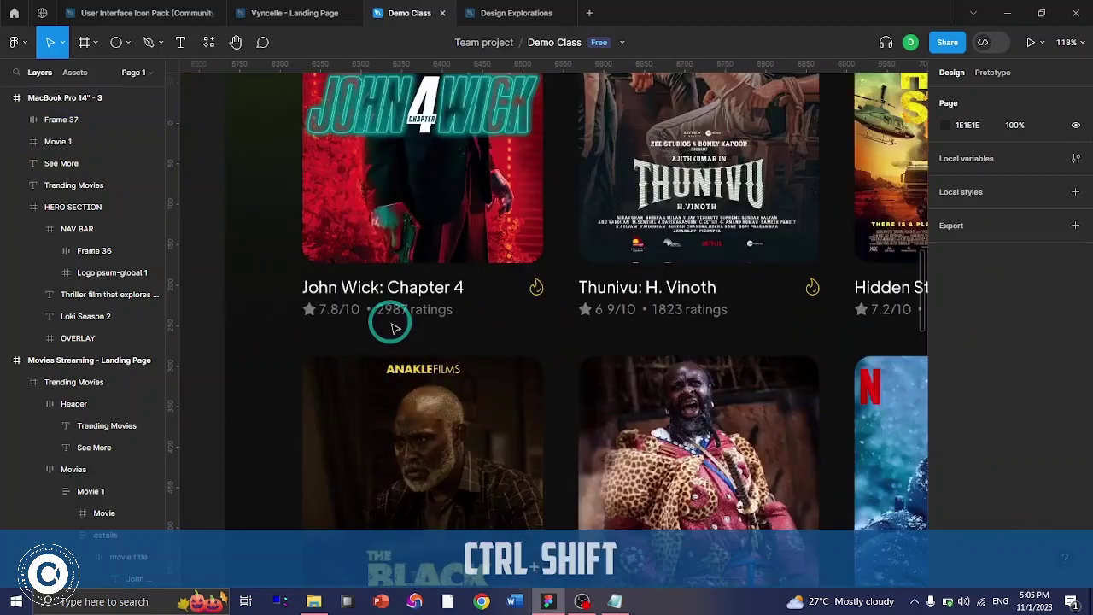
pyautogui.hscroll(-1, 441, 319)
pyautogui.scroll(4, 436, 317)
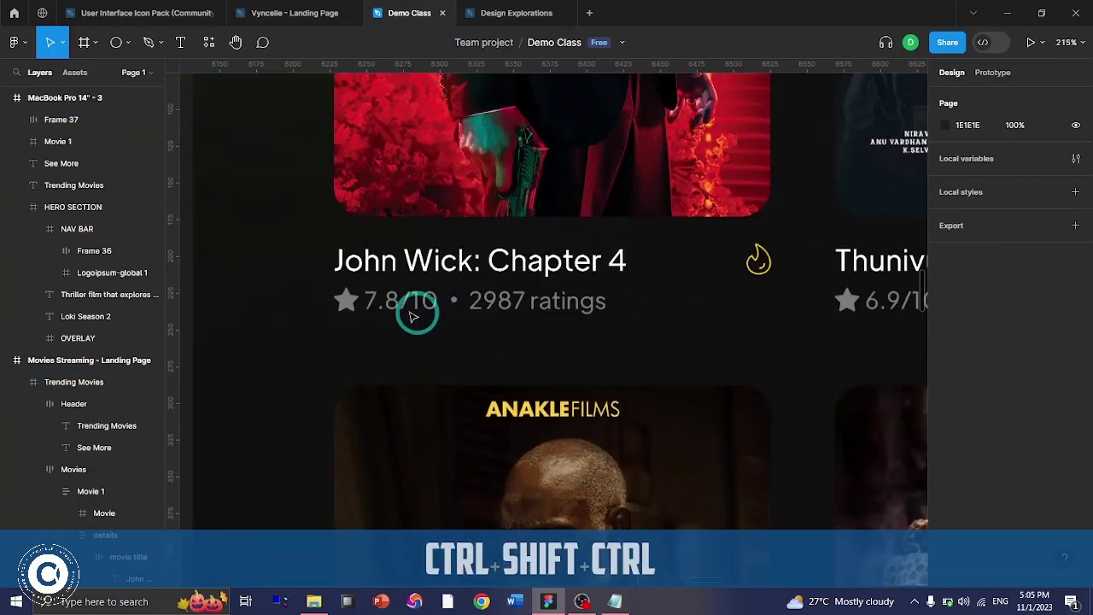
pyautogui.scroll(2, 413, 317)
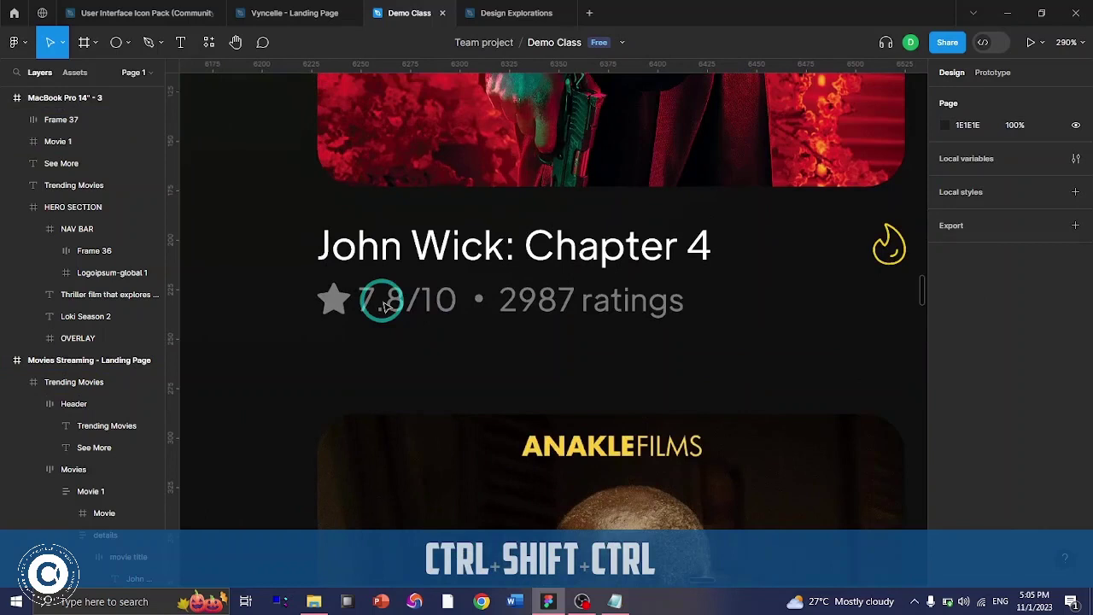
pyautogui.keyDown('ctrl'); pyautogui.click(431, 306); pyautogui.keyUp('ctrl')
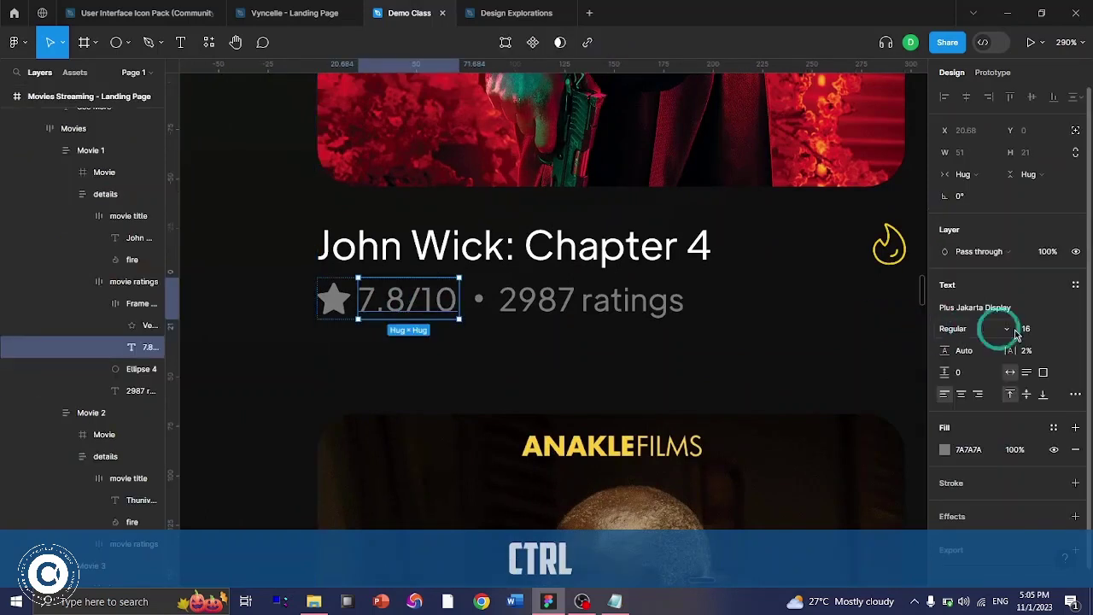
pyautogui.press('F2')
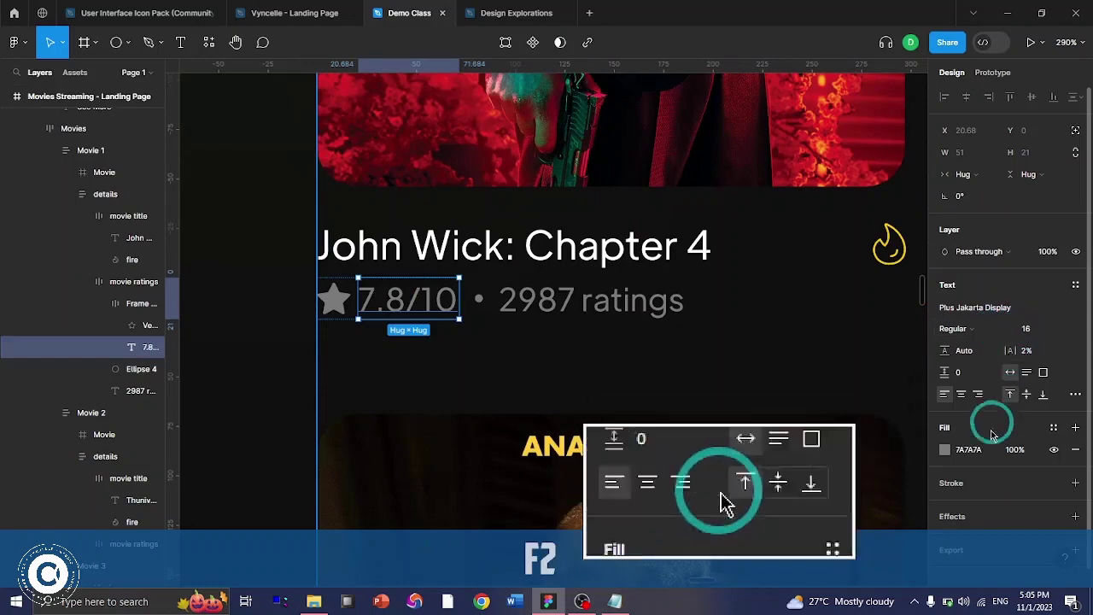
pyautogui.click(971, 451)
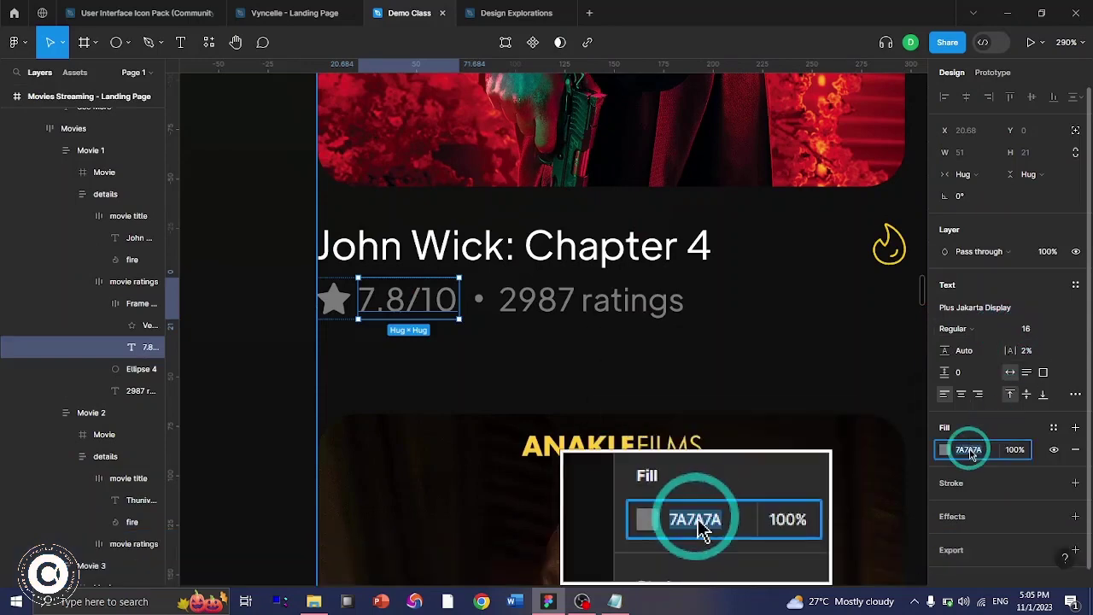
pyautogui.hotkey('ctrl', 'c')
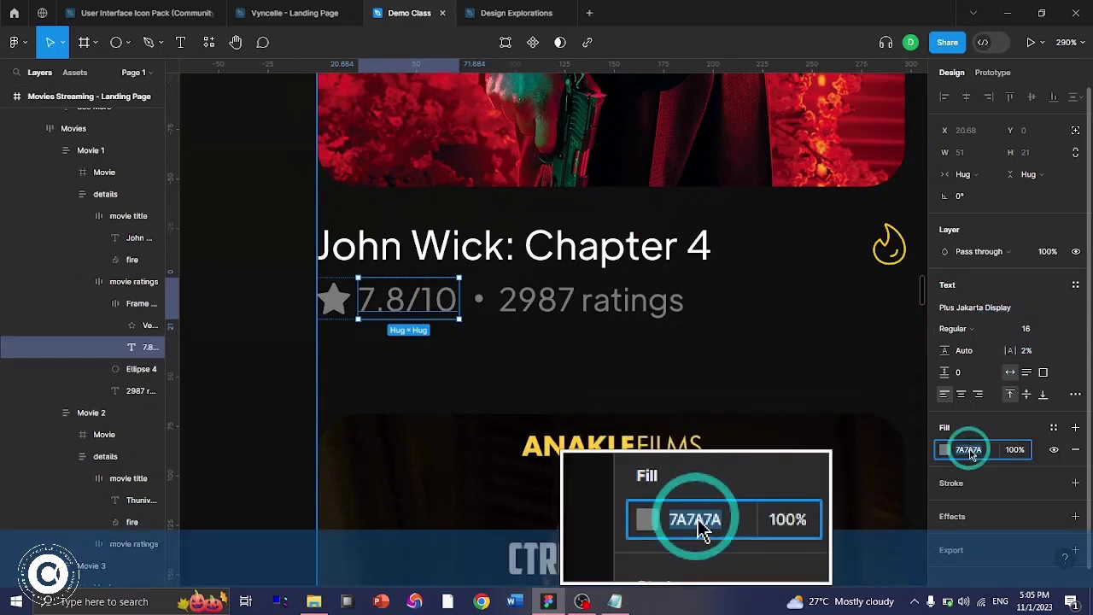
# - Duplicate the John Wick: Chapter 4 title below its row and change the copy's text to 7.8/10
pyautogui.scroll(-5, 595, 359)
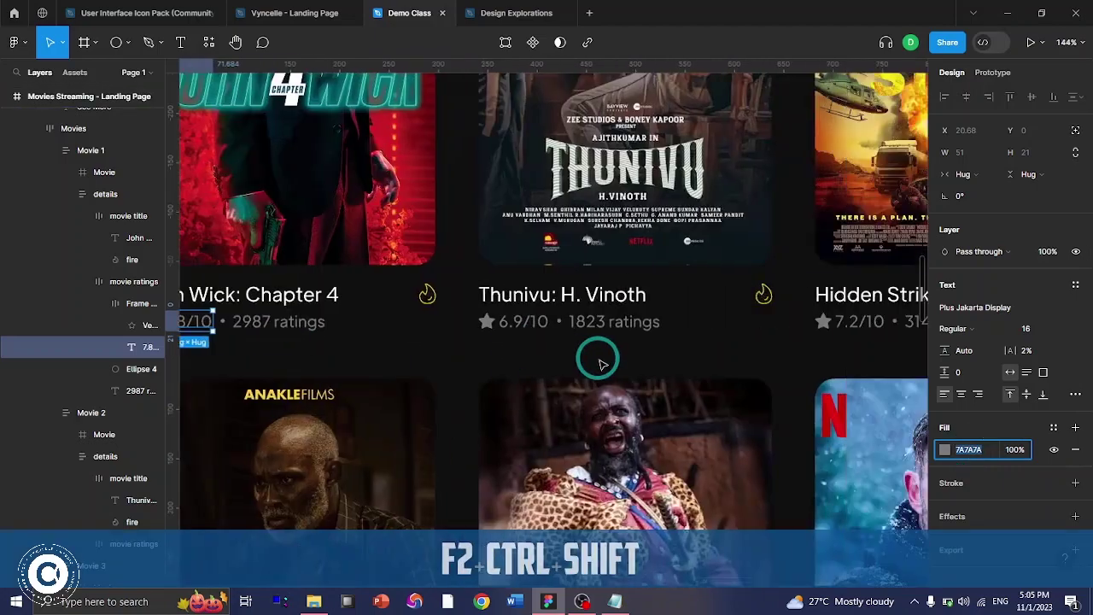
pyautogui.hscroll(8, 595, 359)
pyautogui.hscroll(10, 598, 363)
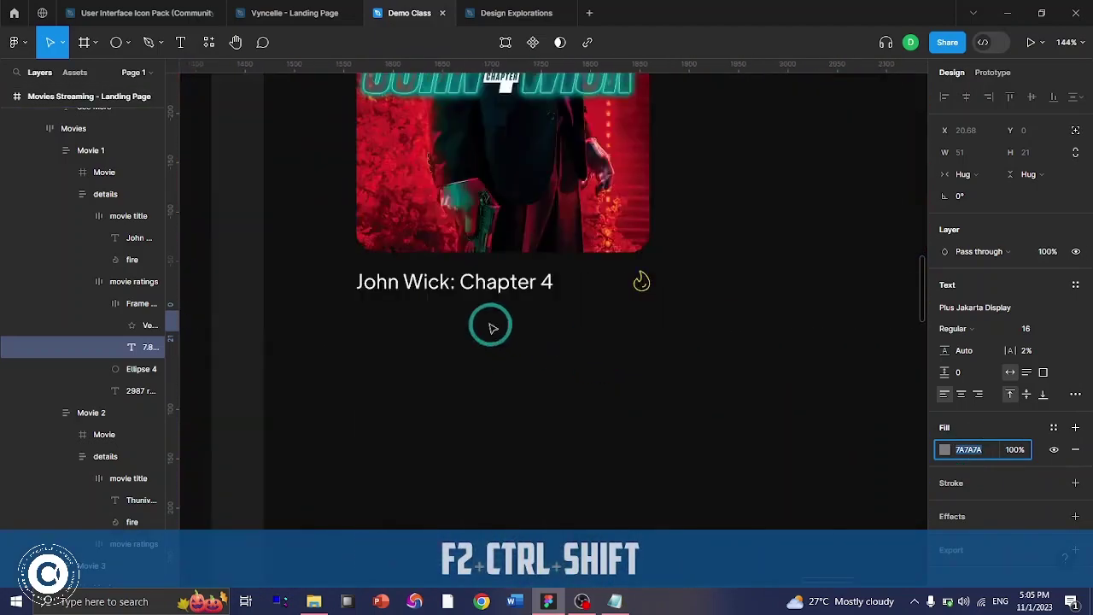
pyautogui.keyDown('ctrl'); pyautogui.click(461, 281); pyautogui.keyUp('ctrl')
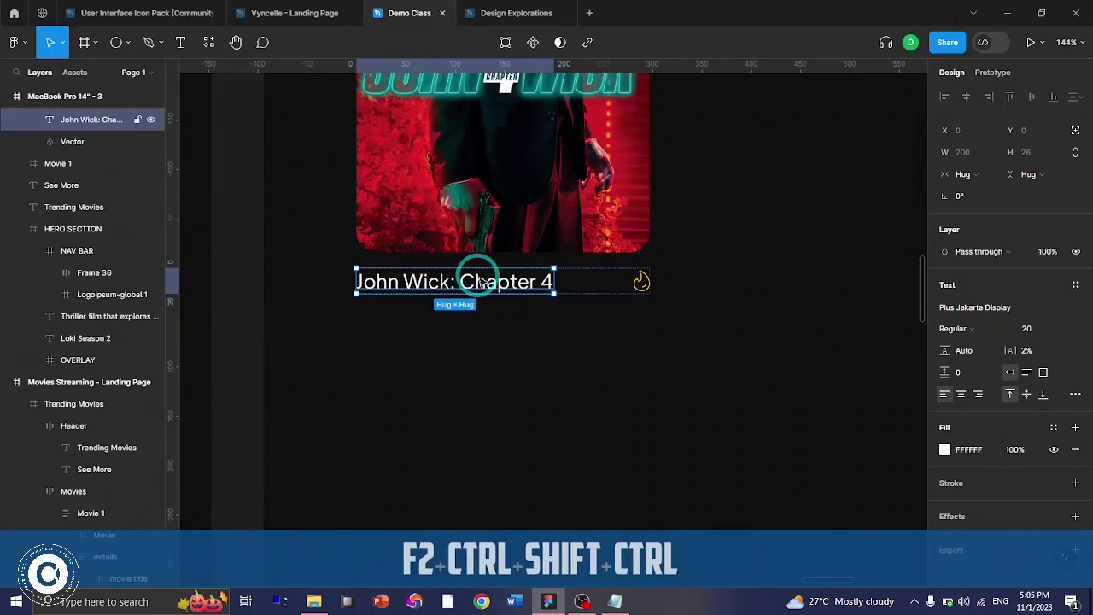
pyautogui.moveTo(479, 282); pyautogui.dragTo(489, 332)
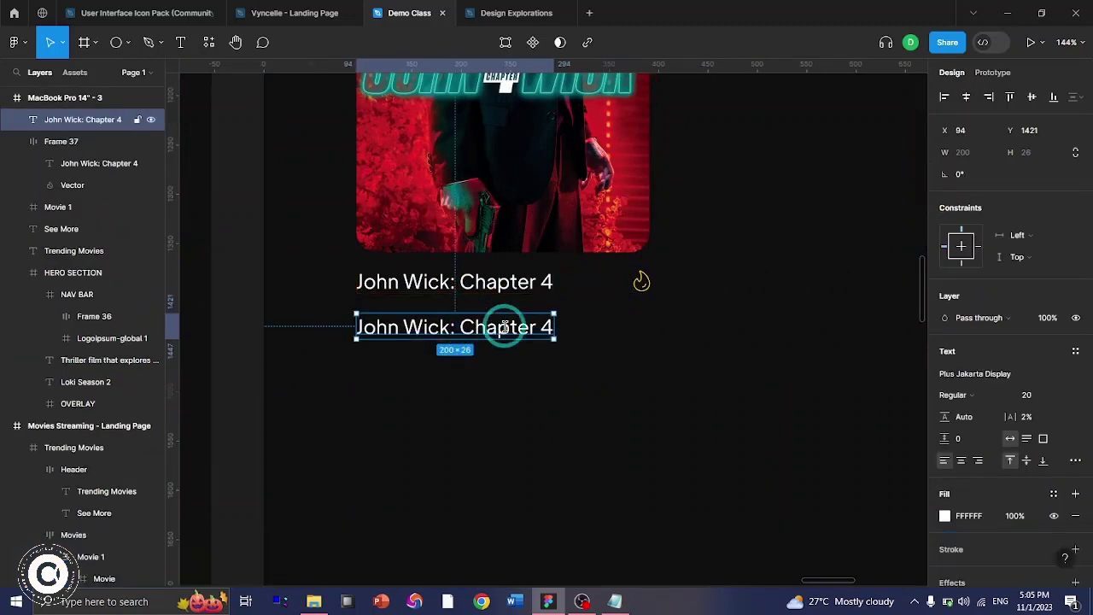
pyautogui.doubleClick(504, 327)
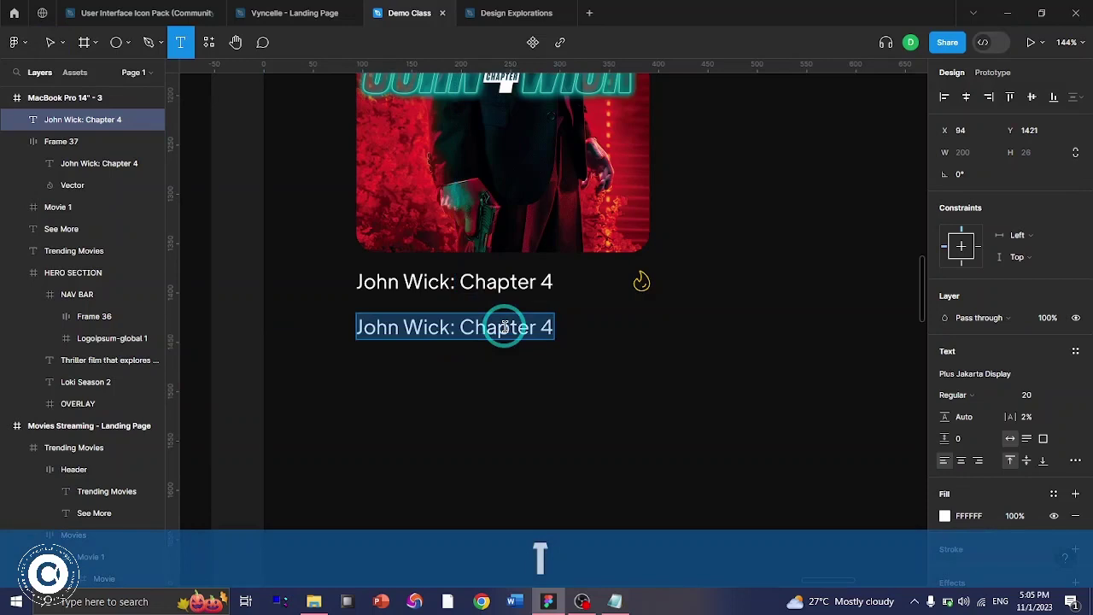
pyautogui.write('7.8/10')
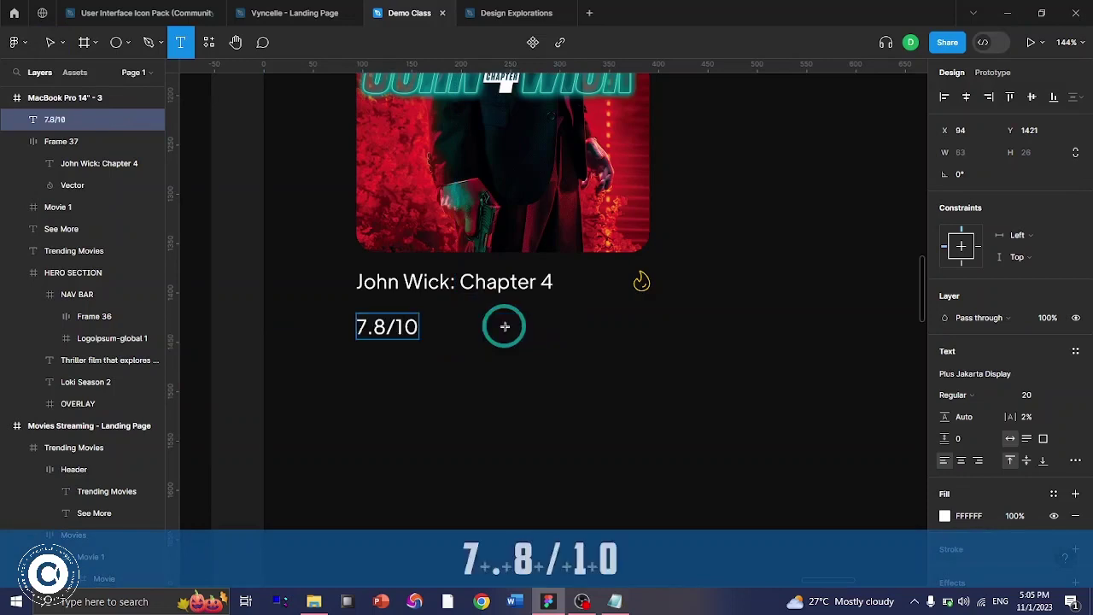
pyautogui.hotkey('ctrl', 'Return')
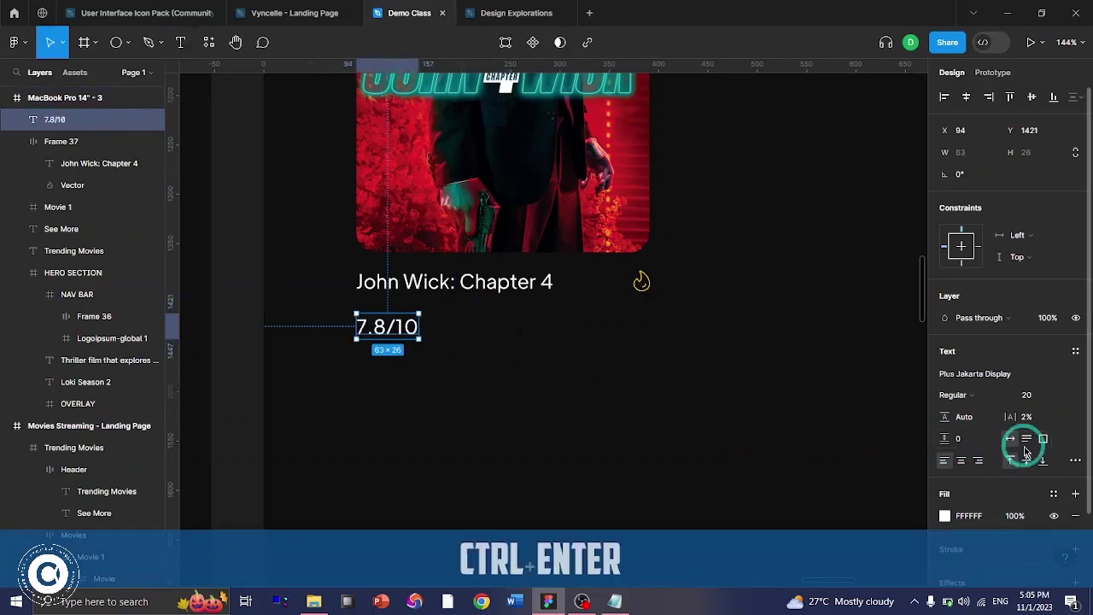
# - Set the new 7.8/10 text's fill color to 7A7A7A and its font size to 16
pyautogui.scroll(-2, 1020, 444)
pyautogui.click(974, 434)
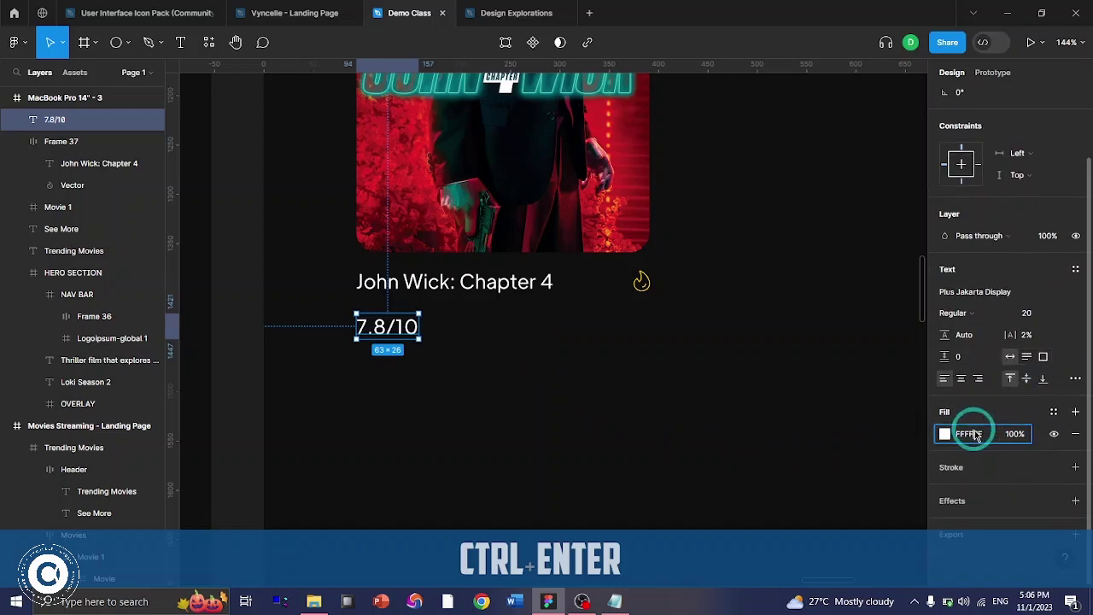
pyautogui.hotkey('ctrl', 'v')
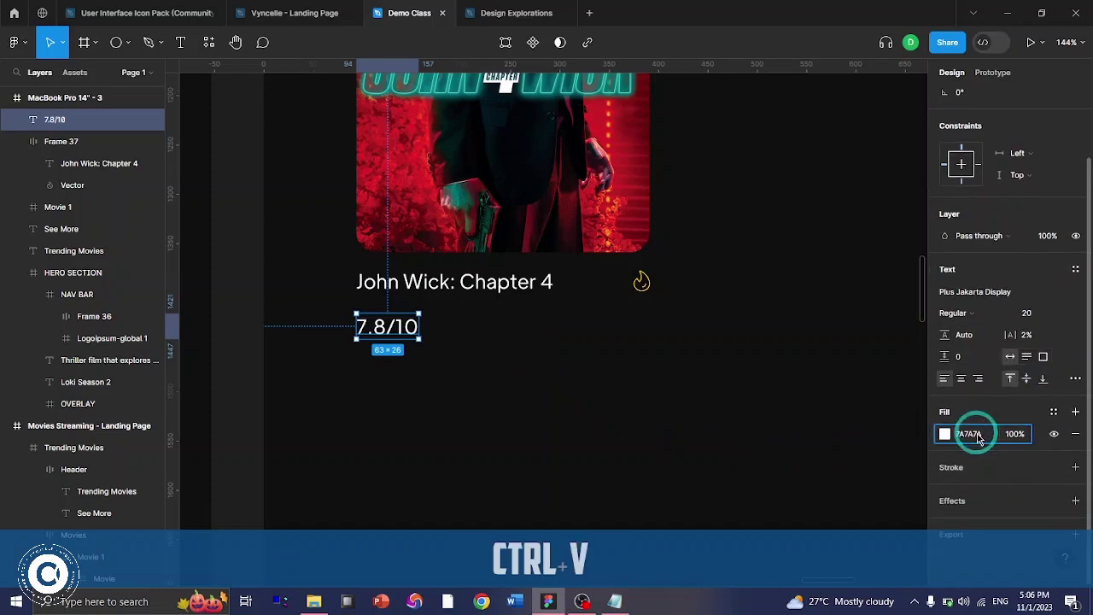
pyautogui.press('F2')
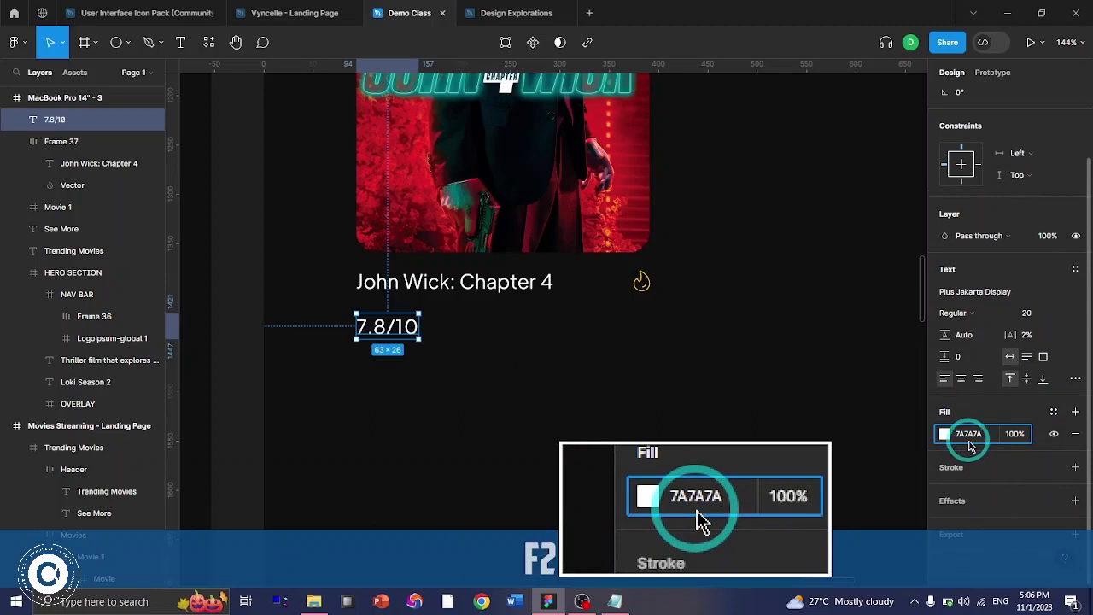
pyautogui.press('Return')
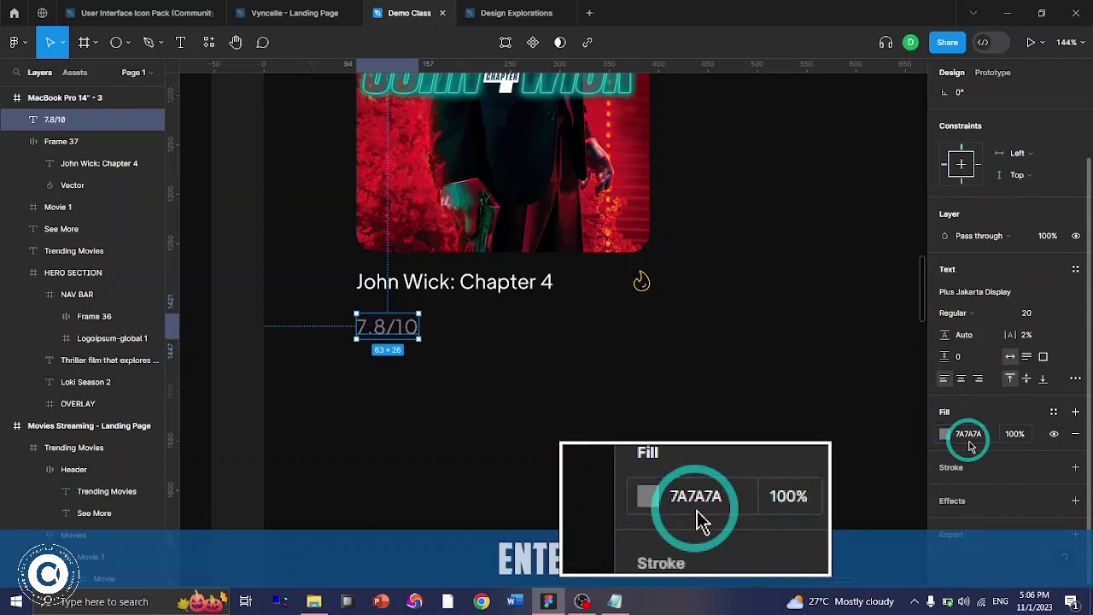
pyautogui.click(1030, 314)
pyautogui.write('16')
pyautogui.press('Return')
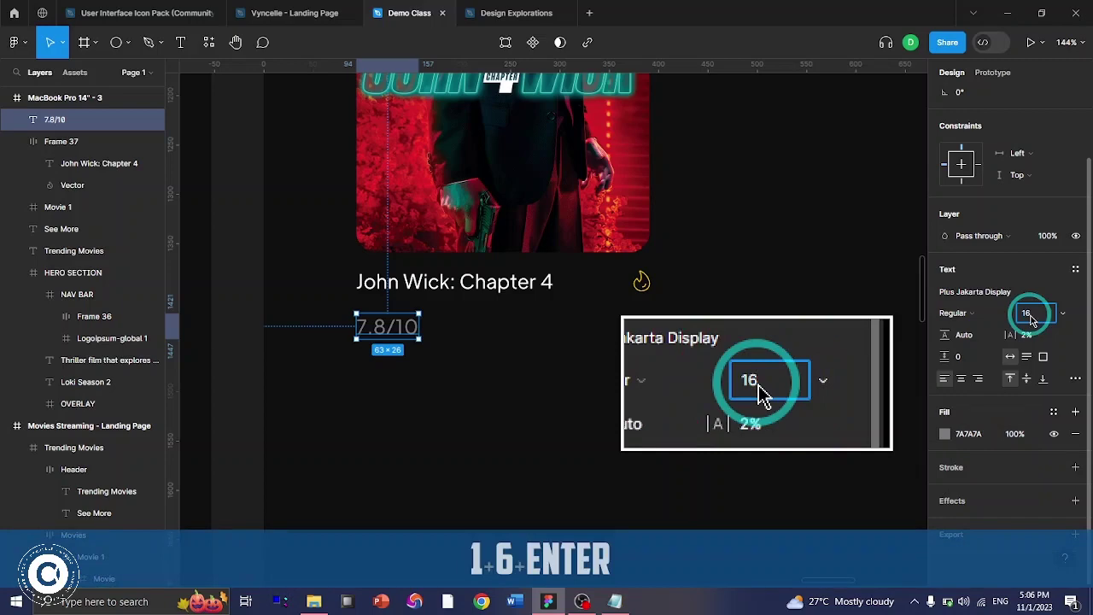
# - Move the new 7.8/10 text up to about Y 1402, directly beneath the movie title
pyautogui.press('F2')
pyautogui.hotkey('shift', 'Up')
pyautogui.hotkey('shift', 'Up')
pyautogui.hotkey('shift', 'Down')
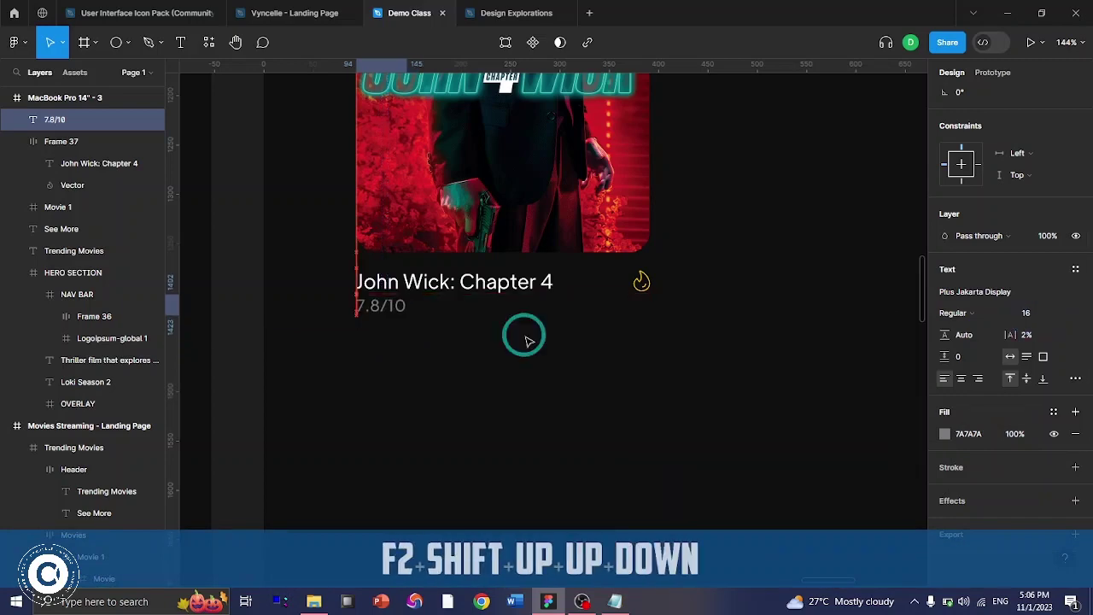
# - Examine the reference John Wick card's rating row, its spacing from the title, and the frame holding the star and 7.8/10 score
pyautogui.hscroll(-10, 524, 337)
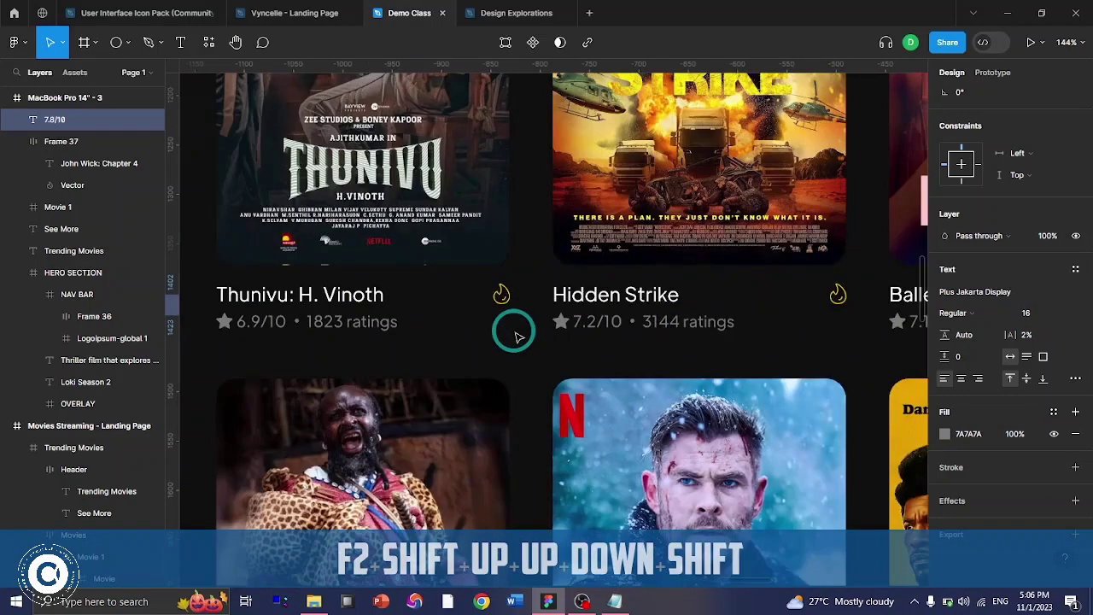
pyautogui.hscroll(-5, 515, 335)
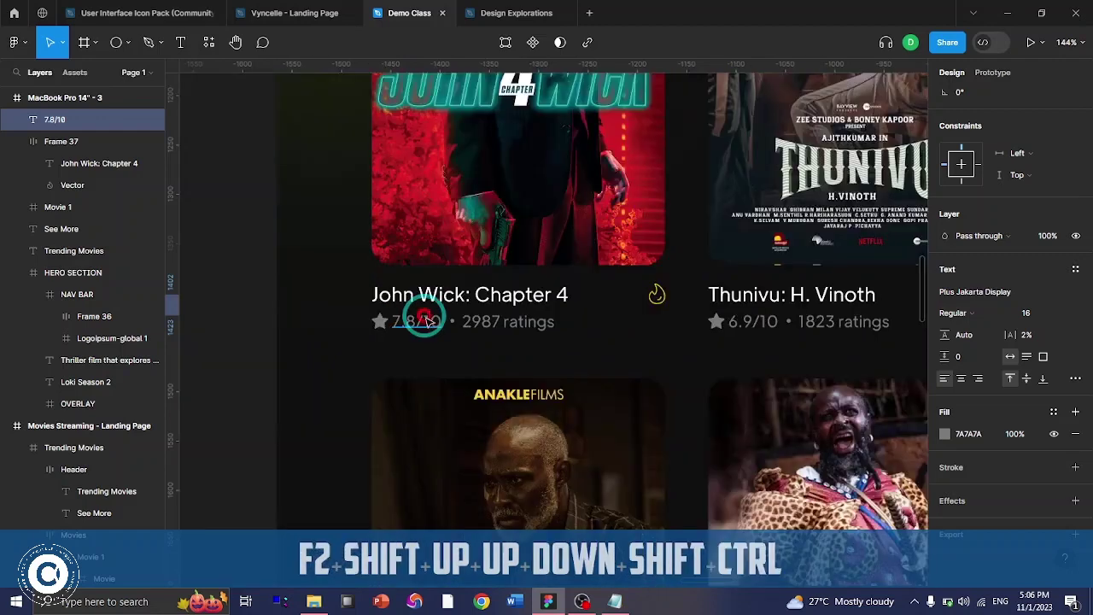
pyautogui.keyDown('ctrl'); pyautogui.click(422, 320); pyautogui.keyUp('ctrl')
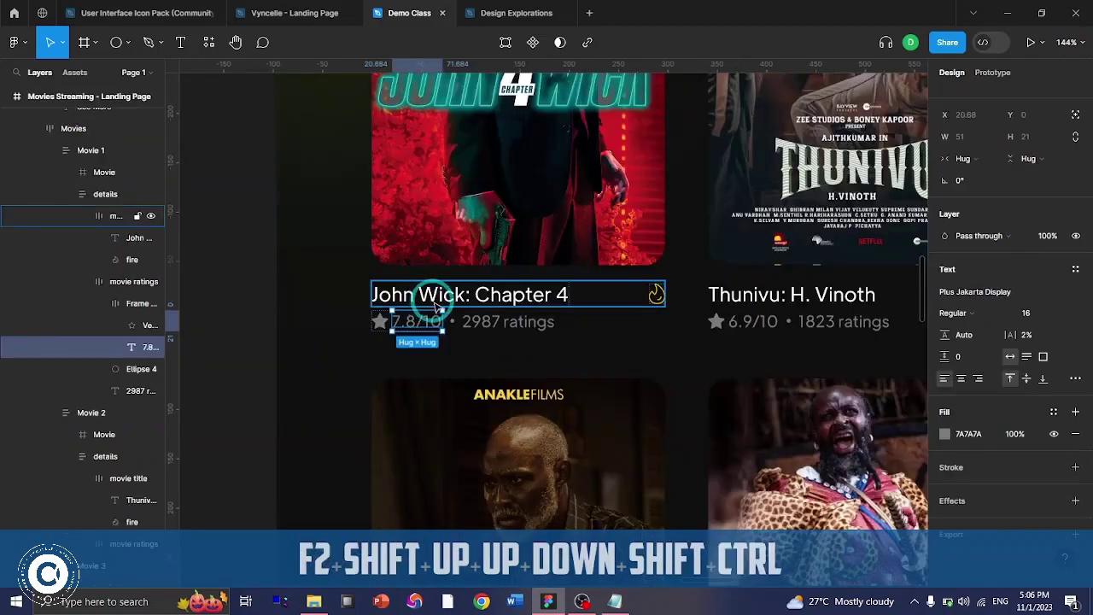
pyautogui.hscroll(-5, 508, 337)
pyautogui.hscroll(10, 507, 337)
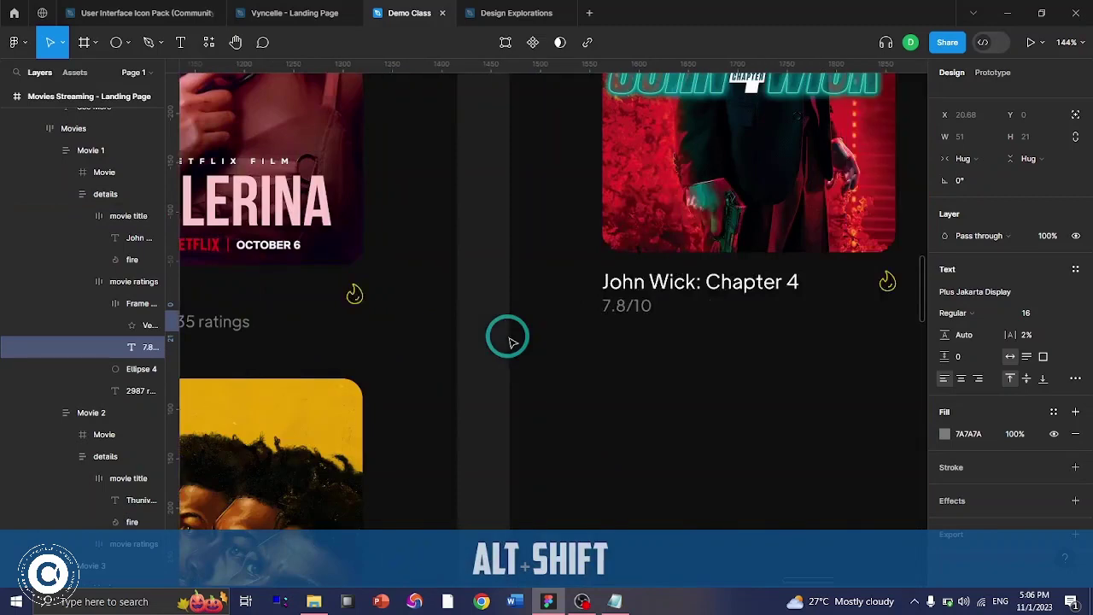
pyautogui.hscroll(-3, 472, 342)
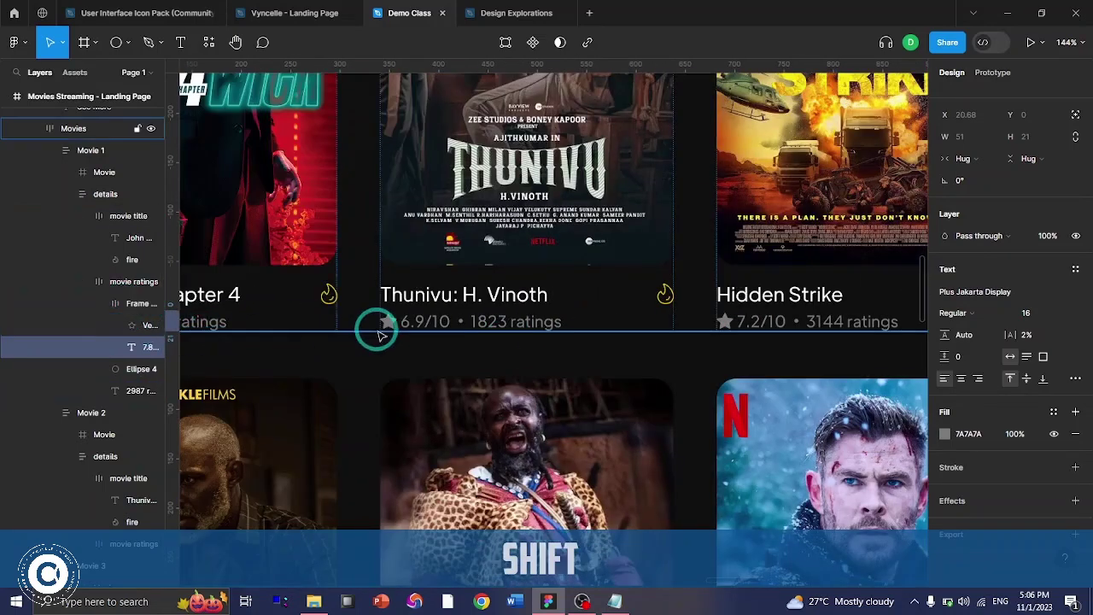
pyautogui.hscroll(-3, 379, 336)
pyautogui.click(116, 305)
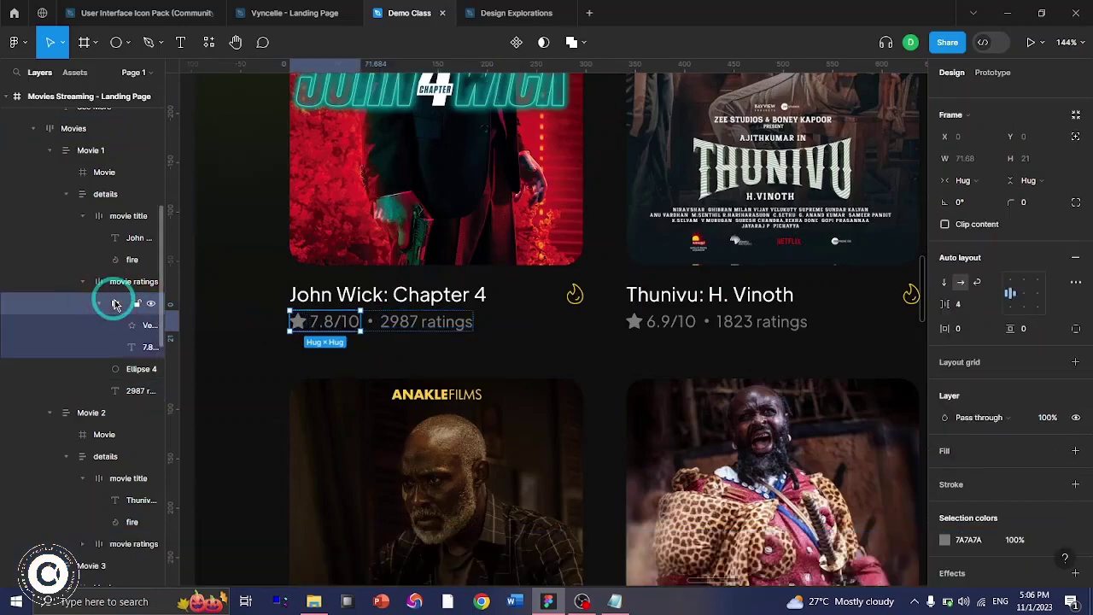
# - Check the height of the star icon in the reference John Wick card's rating row
pyautogui.click(293, 323)
pyautogui.scroll(5, 293, 323)
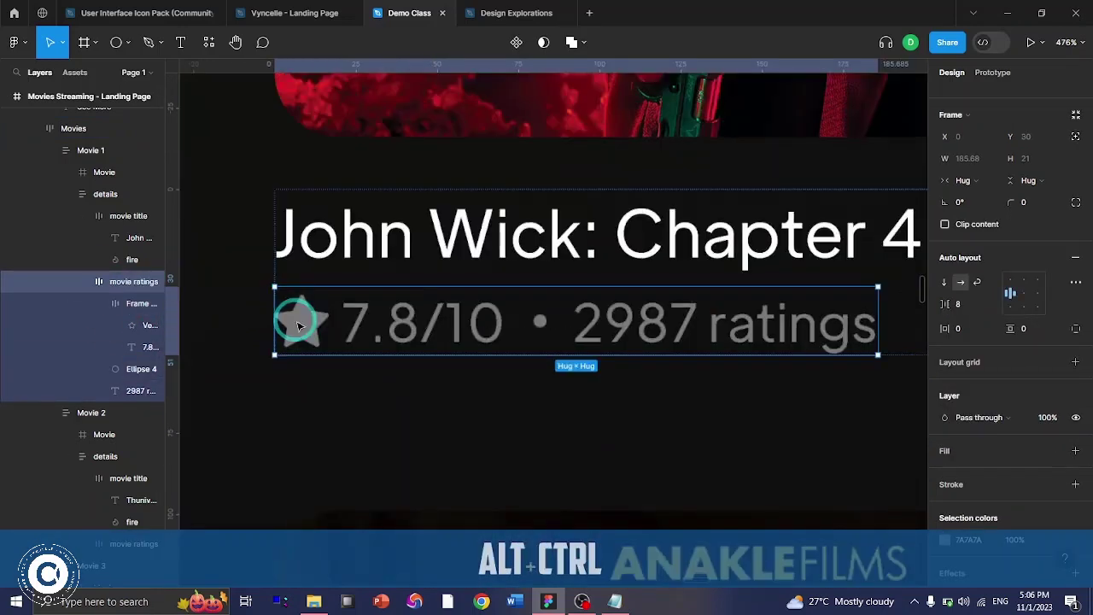
pyautogui.doubleClick(306, 322)
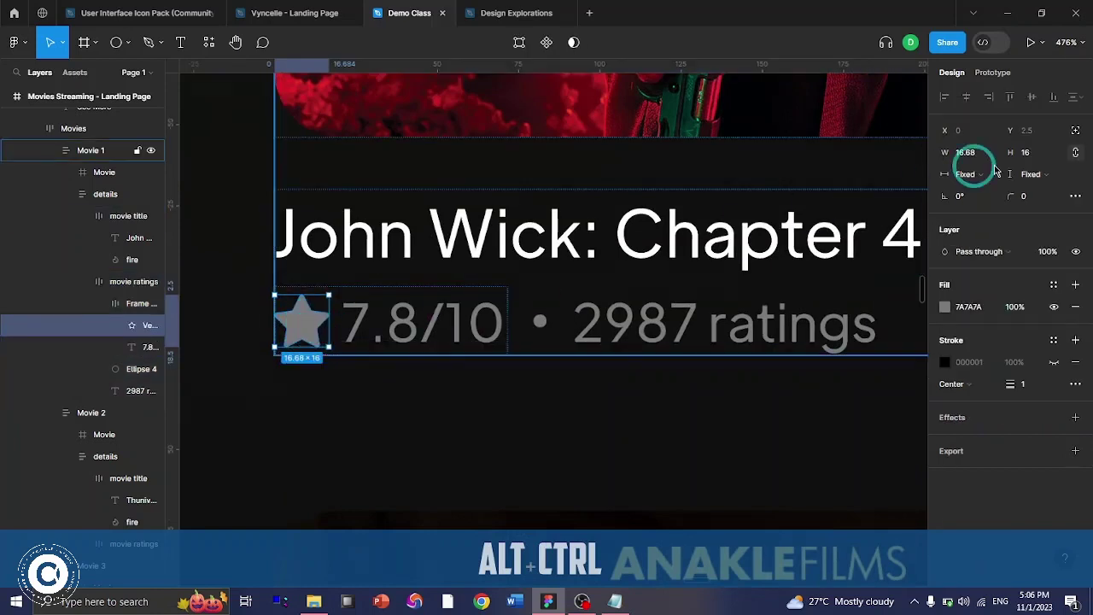
pyautogui.click(1035, 157)
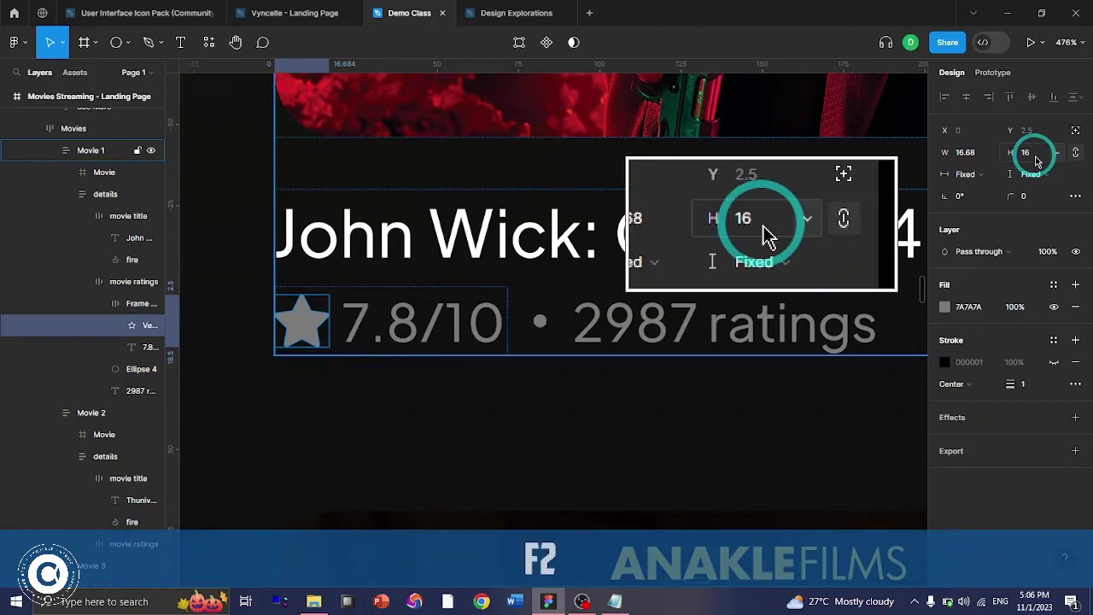
# - Shift the 7.8/10 text under the new John Wick: Chapter 4 title horizontally to about X 110, making room for an icon
pyautogui.scroll(-10, 630, 286)
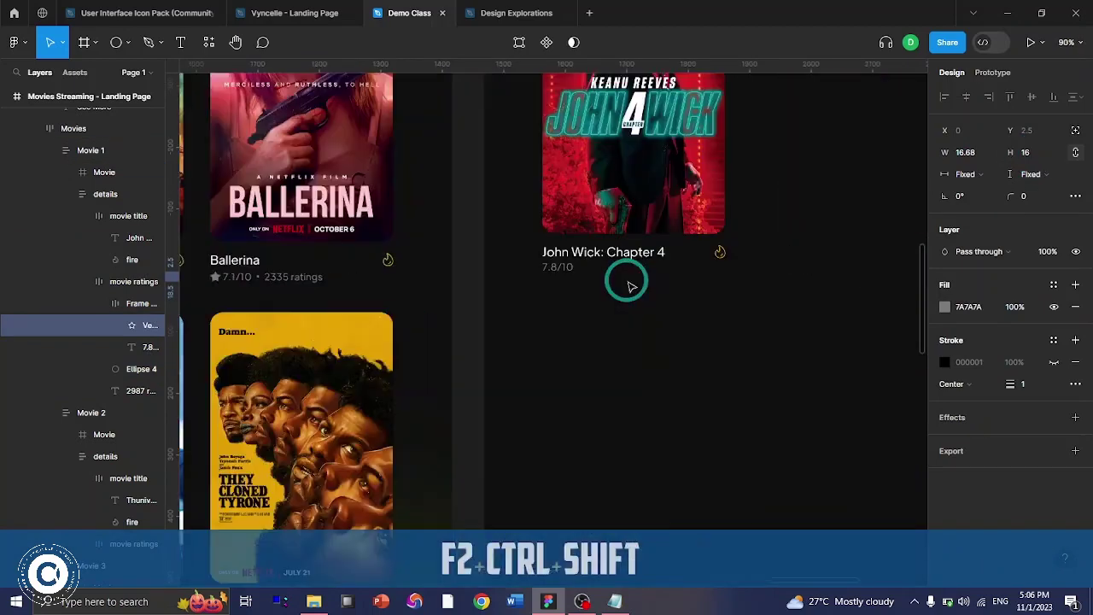
pyautogui.hscroll(3, 395, 261)
pyautogui.keyDown('ctrl'); pyautogui.click(396, 264); pyautogui.keyUp('ctrl')
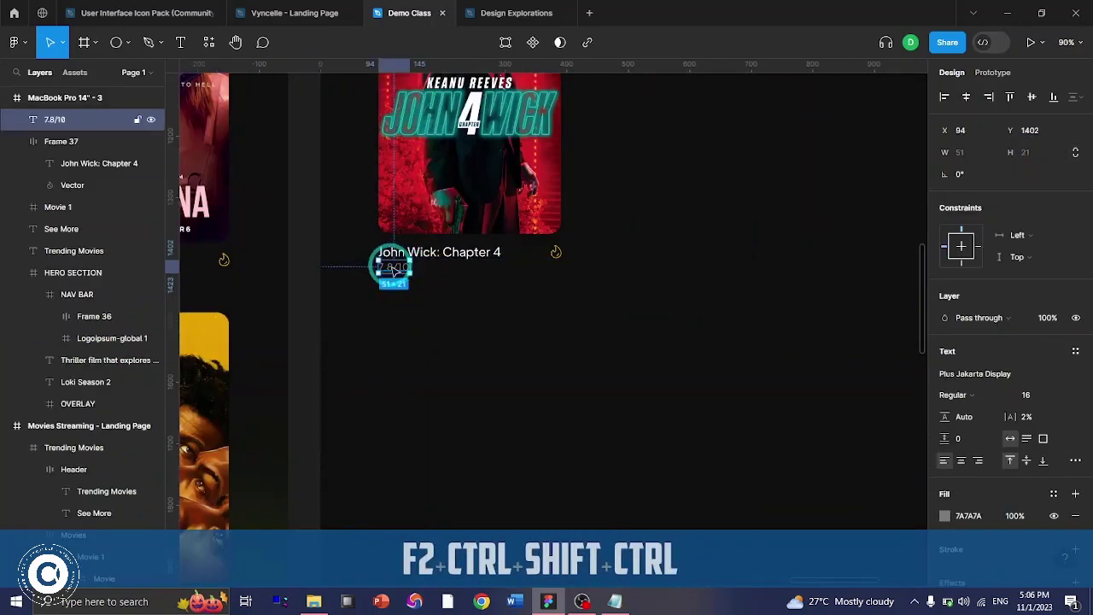
pyautogui.scroll(5, 393, 270)
pyautogui.scroll(2, 395, 273)
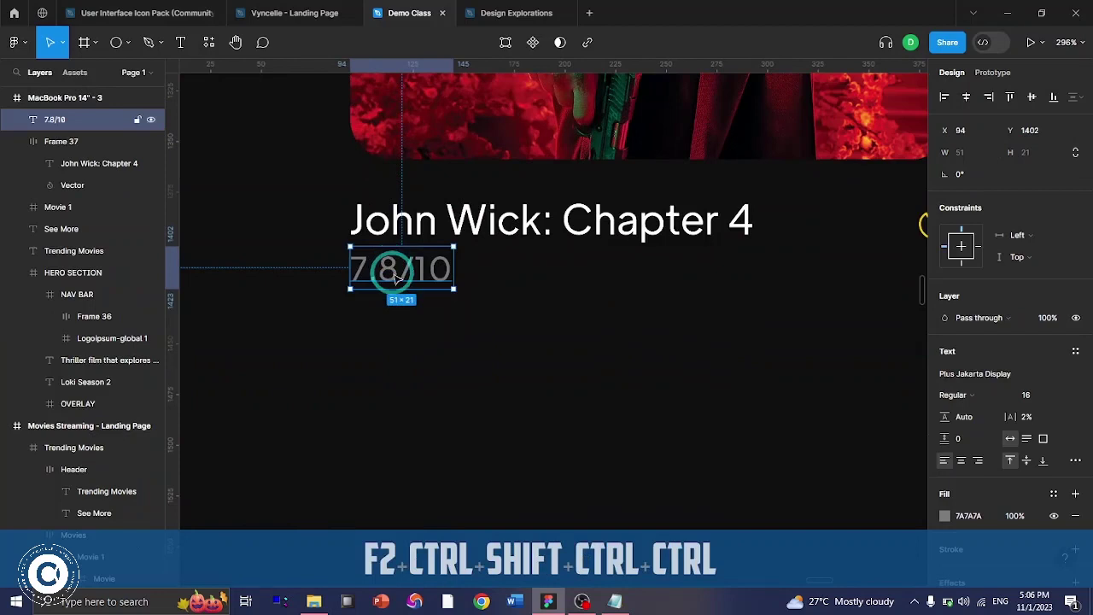
pyautogui.moveTo(395, 278); pyautogui.dragTo(427, 277)
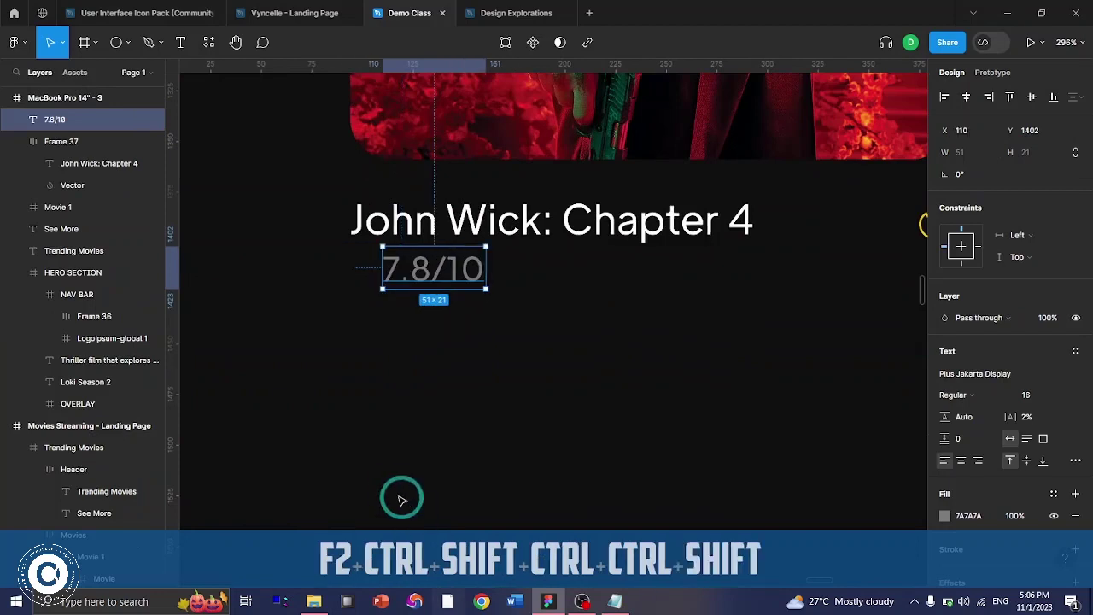
# - Import star-icon from the DAY FOUR Resources folder below the title and scale it proportionally to a height of 16
pyautogui.click(315, 601)
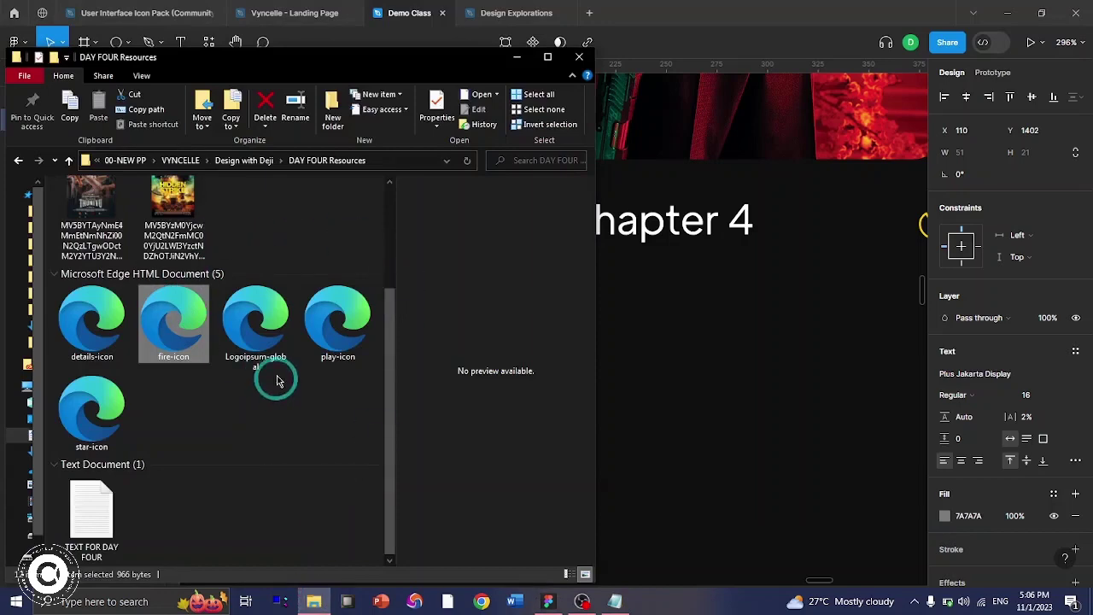
pyautogui.moveTo(91, 414); pyautogui.dragTo(703, 420)
pyautogui.click(1074, 175)
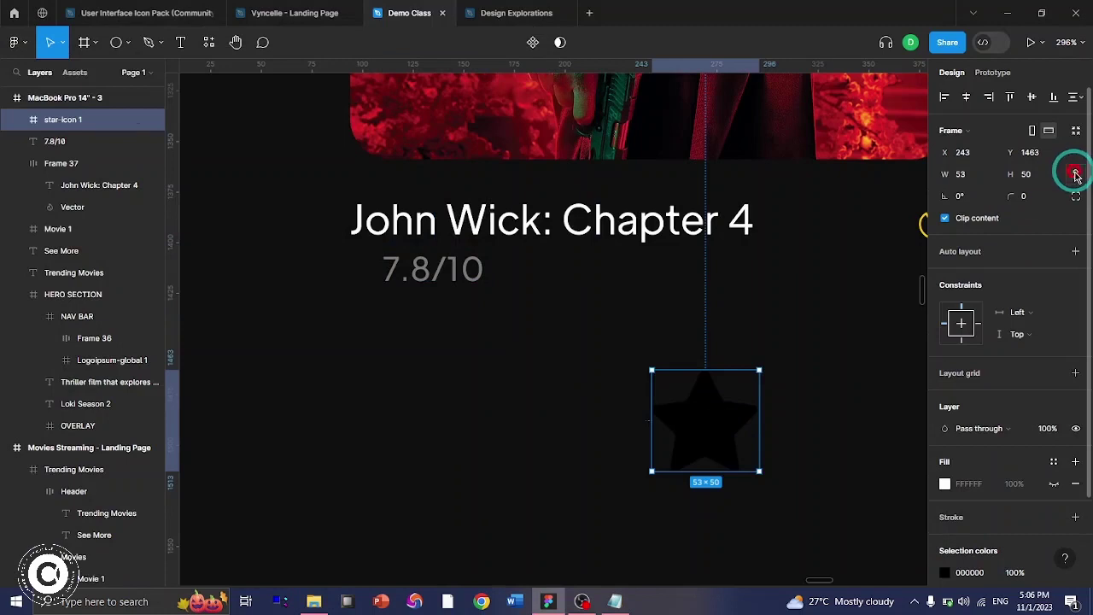
pyautogui.click(1037, 175)
pyautogui.write('16')
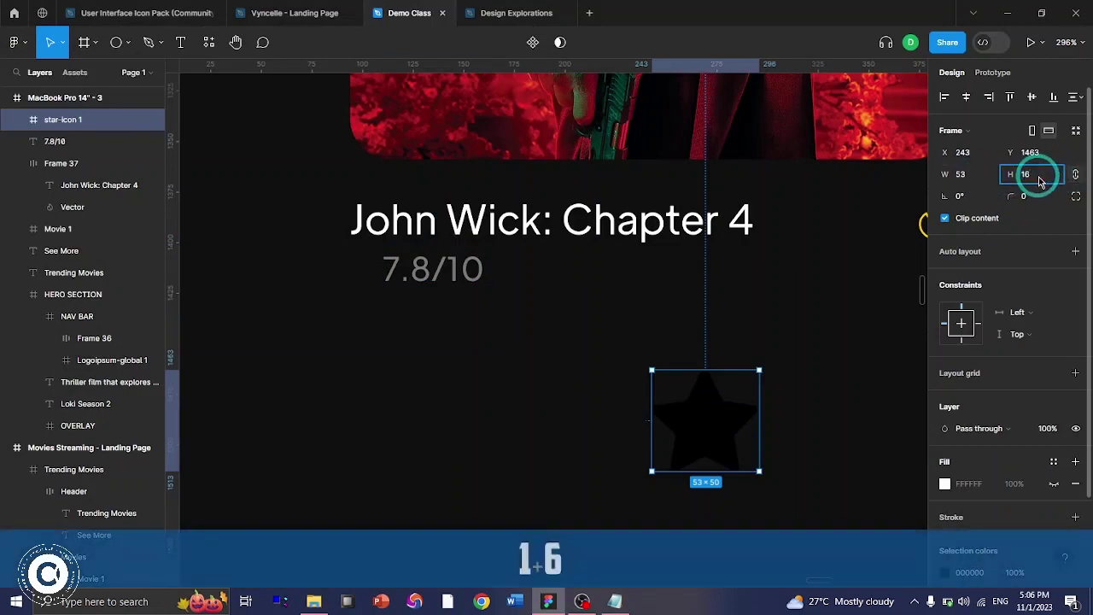
pyautogui.press('Return')
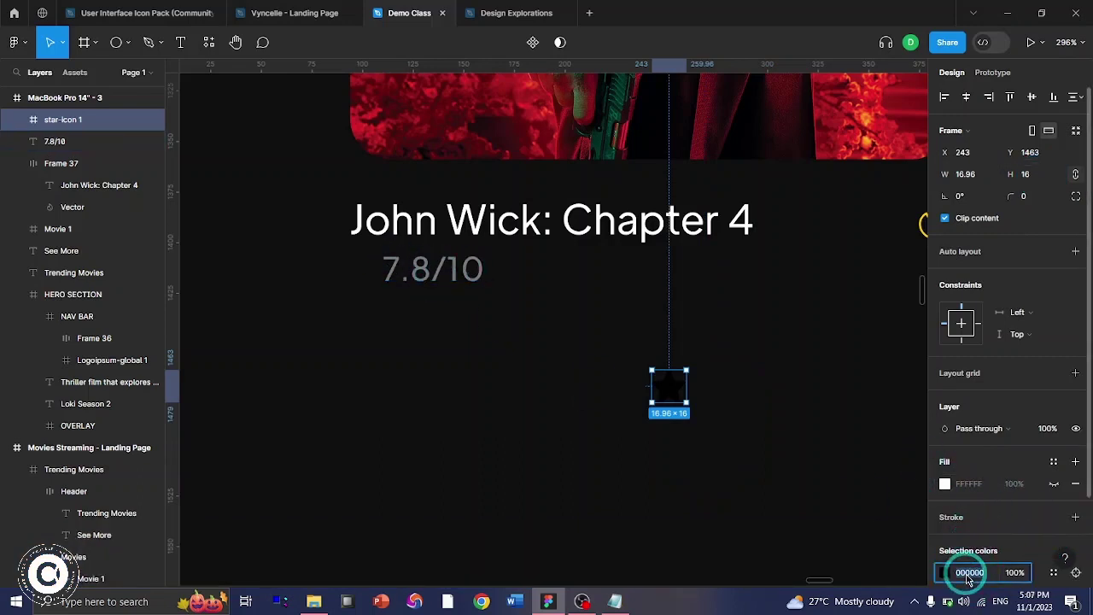
# - Recolor the star icon by sampling the grey 7A7A7A from the 7.8/10 text
pyautogui.click(944, 574)
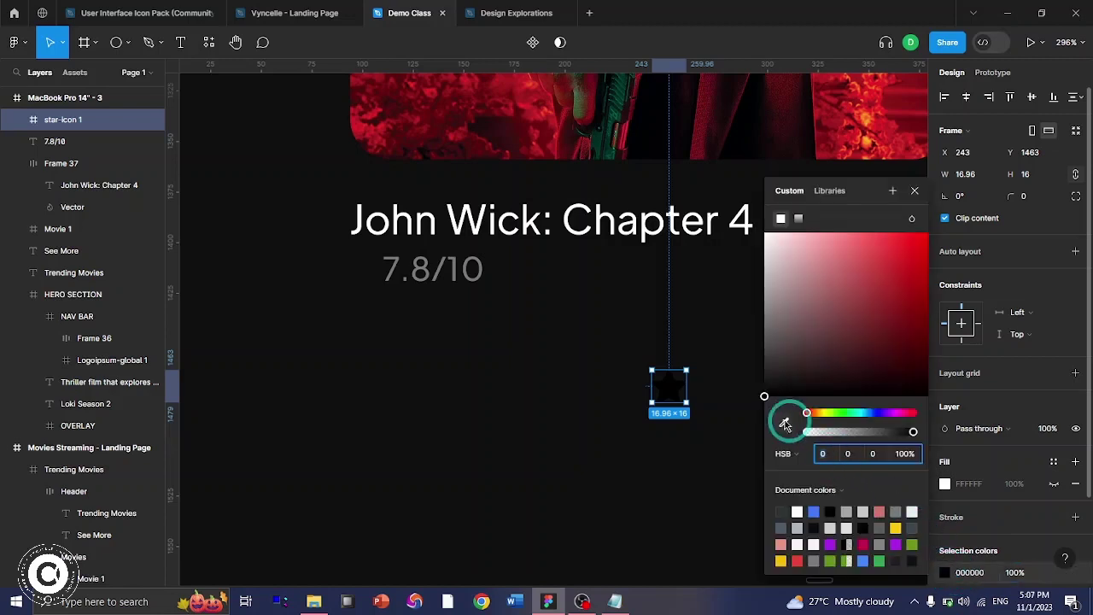
pyautogui.click(784, 422)
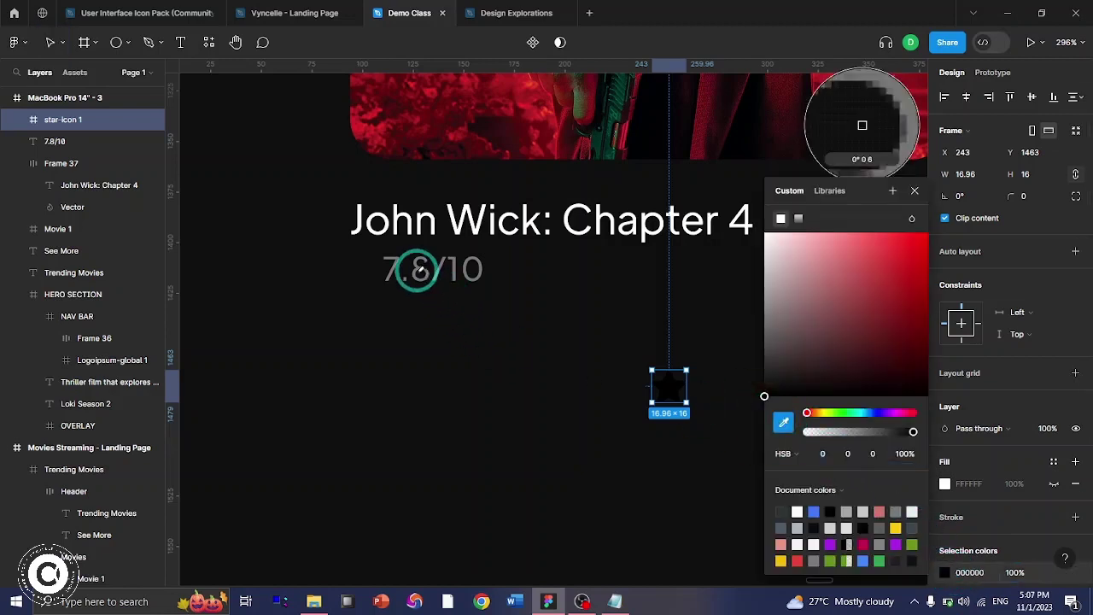
pyautogui.click(417, 267)
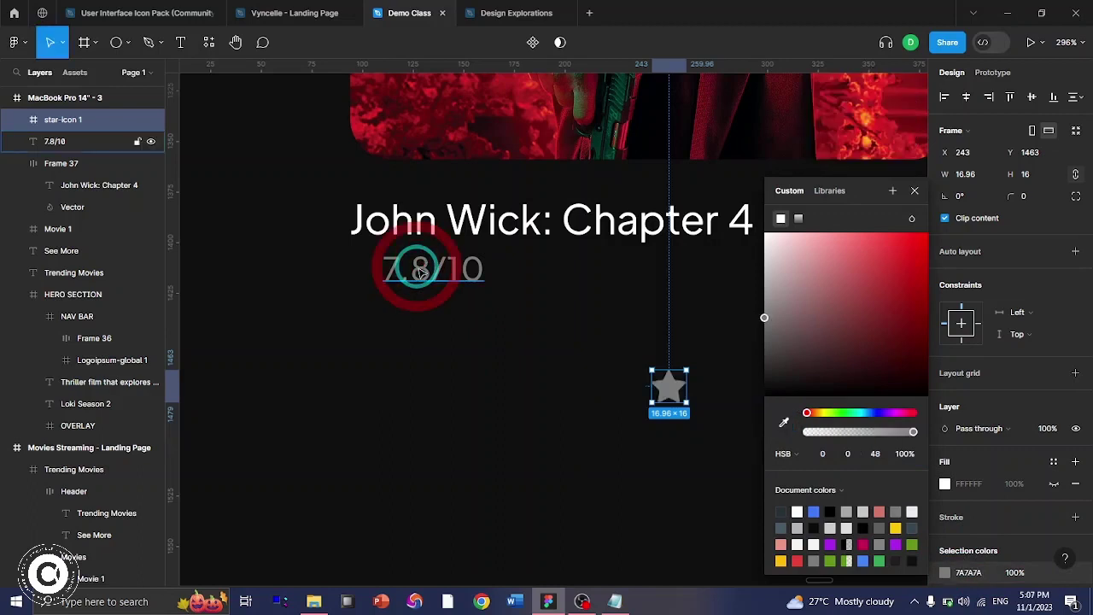
pyautogui.scroll(-2, 982, 530)
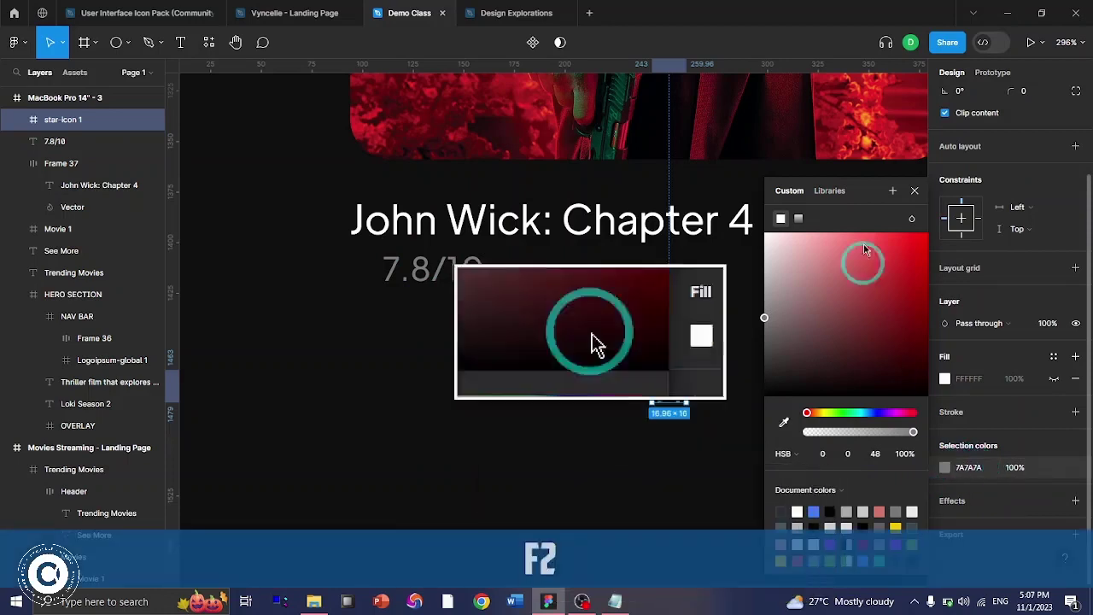
pyautogui.click(915, 190)
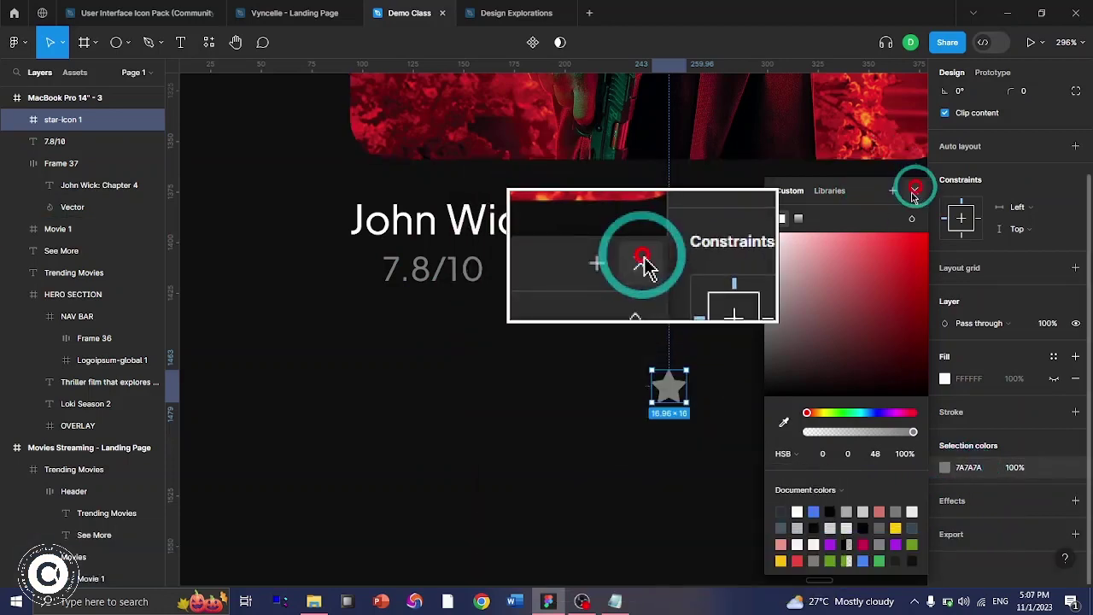
# - Place the star in front of the 7.8/10 text, flush with the title's left edge, and shift the text to about X 116
pyautogui.moveTo(666, 386); pyautogui.dragTo(367, 273)
pyautogui.click(437, 271)
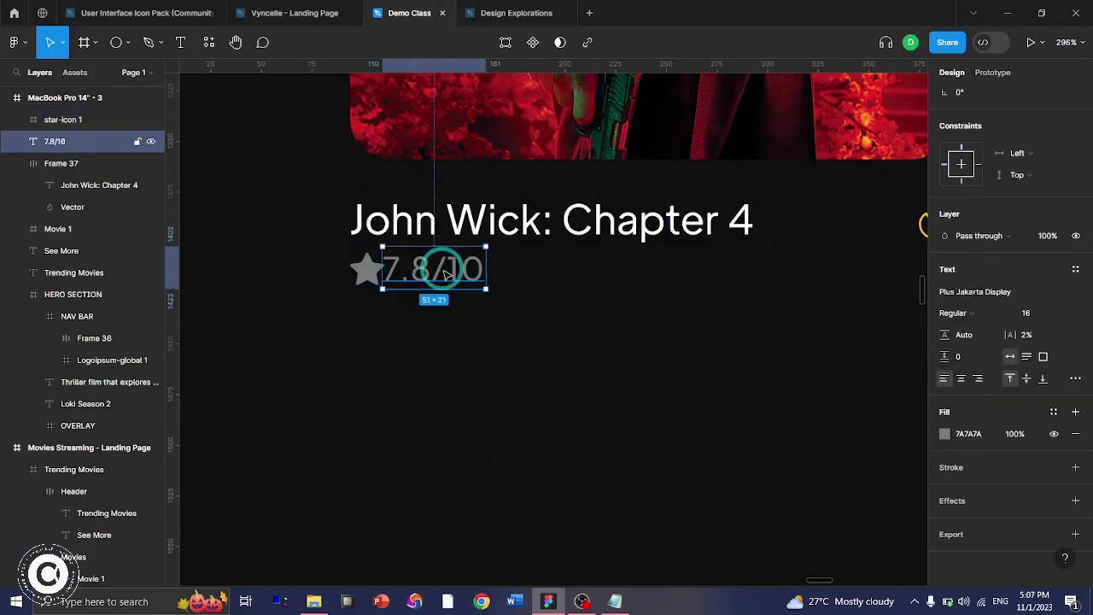
pyautogui.moveTo(445, 274); pyautogui.dragTo(457, 271)
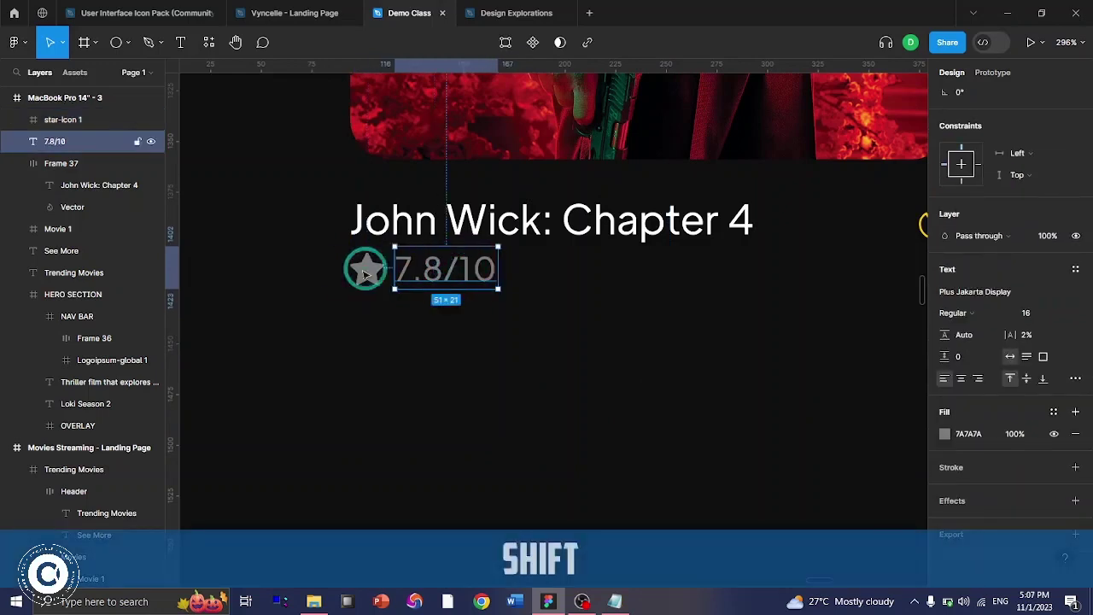
# - Inspect the separator dot between the score and the ratings count on the reference Ballerina card for its size and color
pyautogui.hscroll(-2, 491, 384)
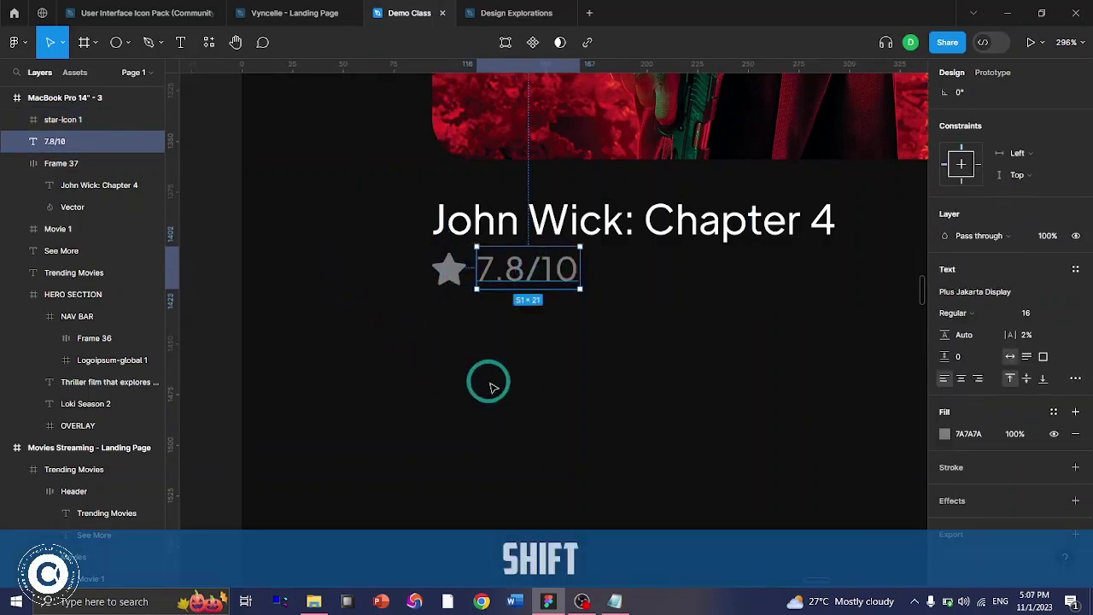
pyautogui.hscroll(-4, 571, 361)
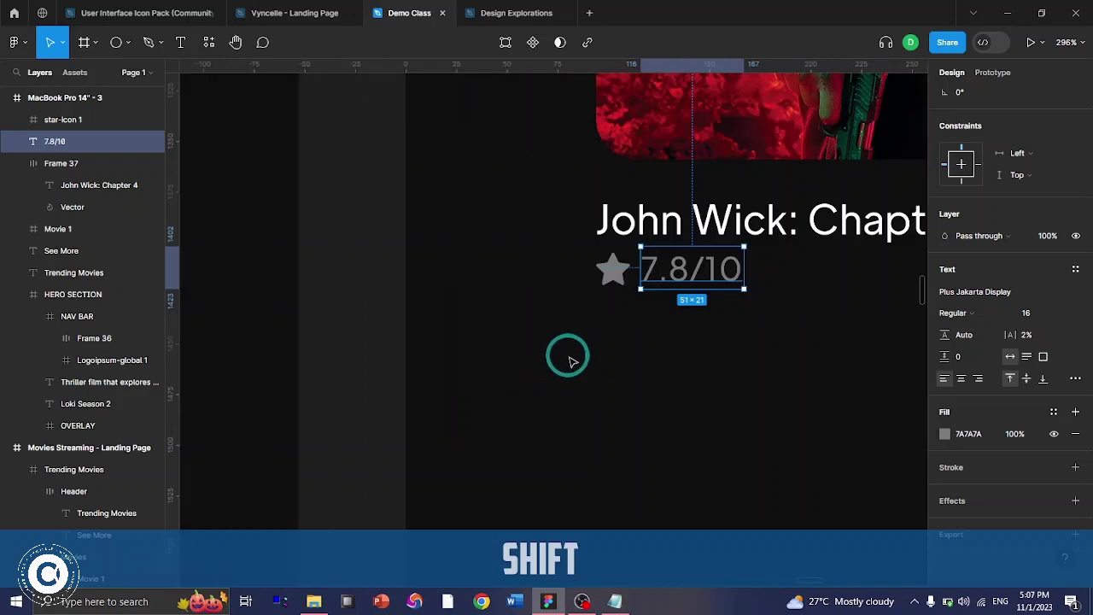
pyautogui.hscroll(-18, 568, 359)
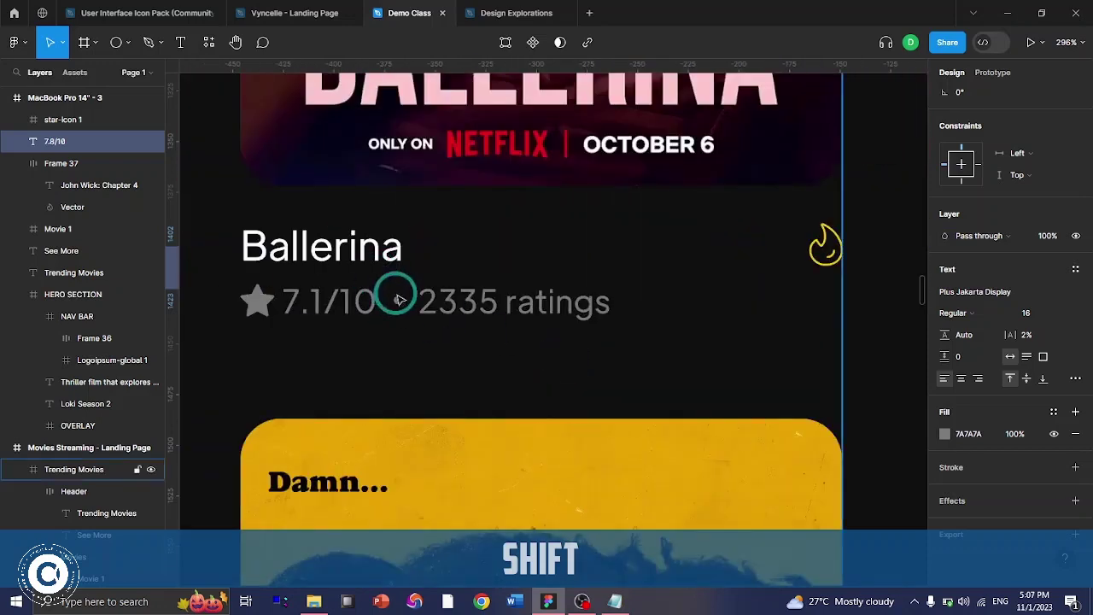
pyautogui.hscroll(8, 501, 312)
pyautogui.hscroll(-8, 501, 313)
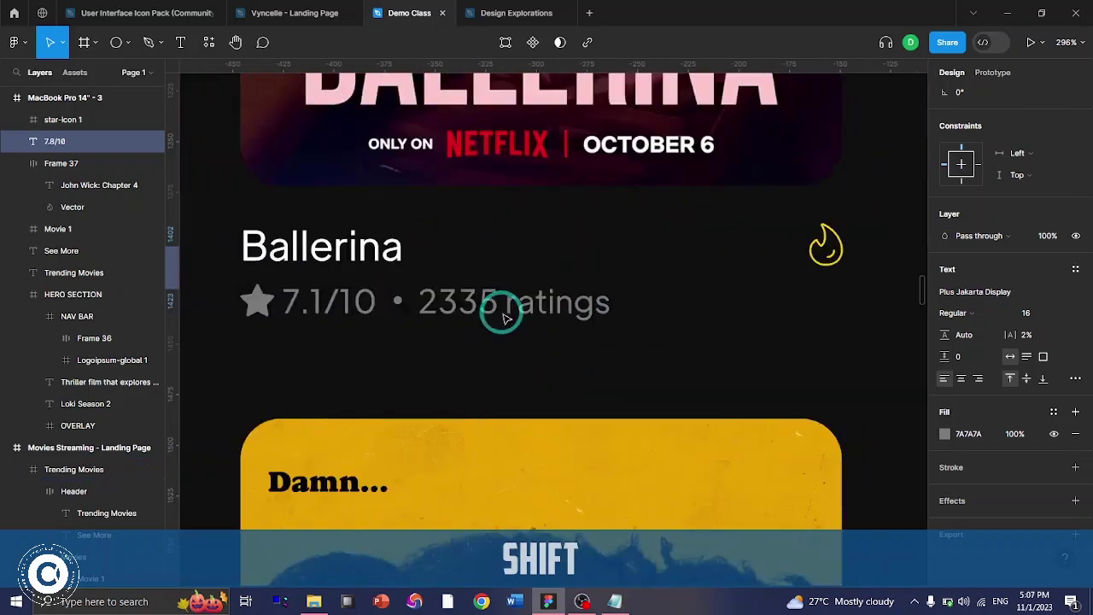
pyautogui.keyDown('ctrl'); pyautogui.keyDown('shift'); pyautogui.click(398, 304); pyautogui.keyUp('shift'); pyautogui.keyUp('ctrl')
# - Duplicate the 7.8/10 text along the same row to about X 193 and change the copy's text to 1823 ratings
pyautogui.hscroll(15, 503, 310)
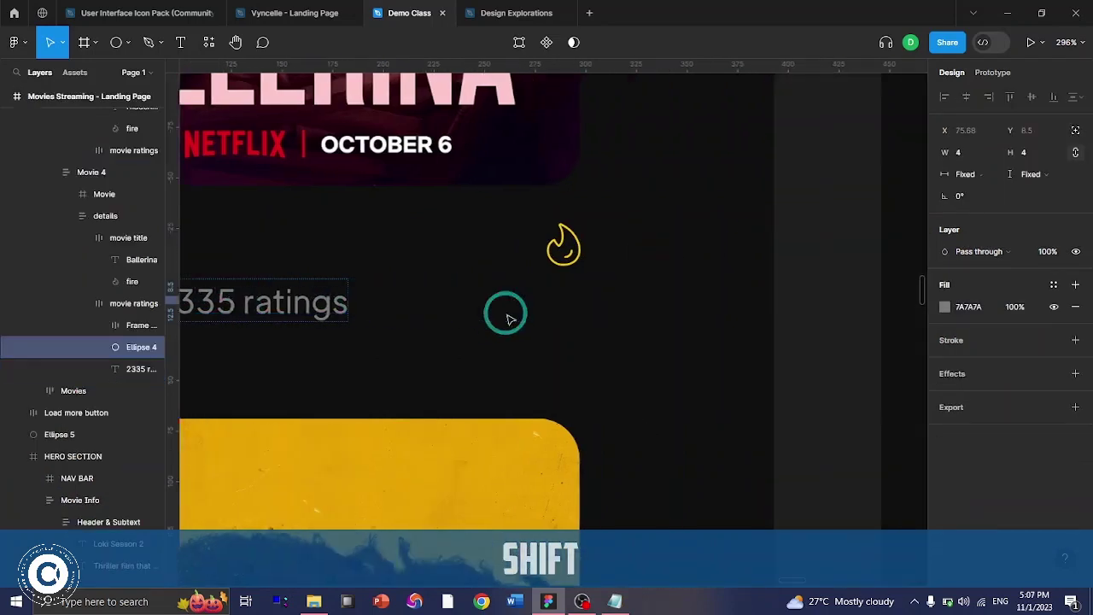
pyautogui.hscroll(-4, 269, 289)
pyautogui.keyDown('ctrl'); pyautogui.keyDown('shift'); pyautogui.click(454, 276); pyautogui.keyUp('shift'); pyautogui.keyUp('ctrl')
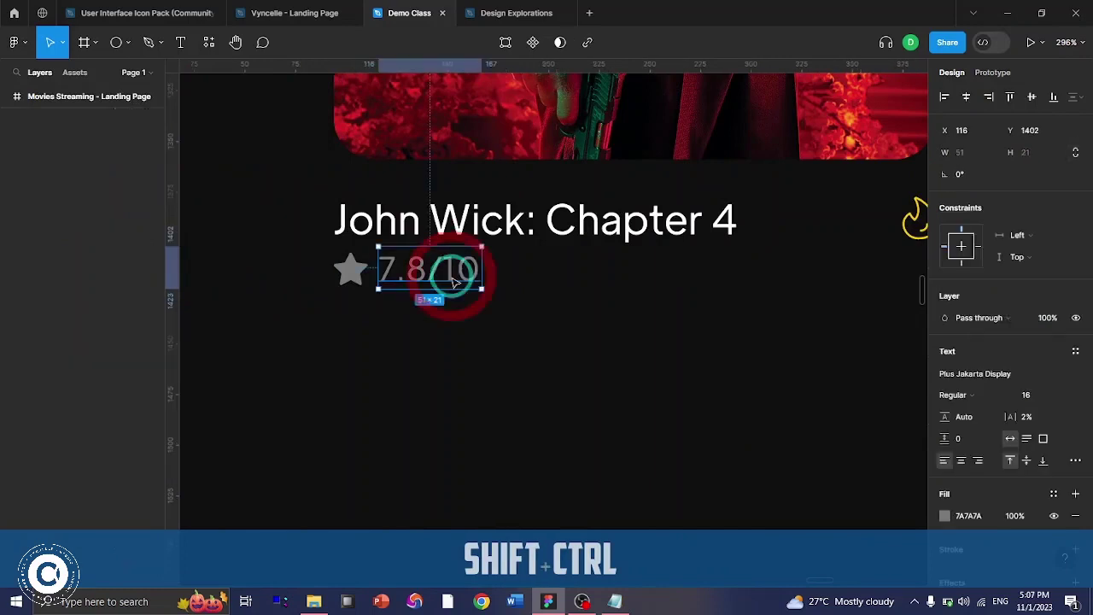
pyautogui.moveTo(450, 279); pyautogui.dragTo(604, 274)
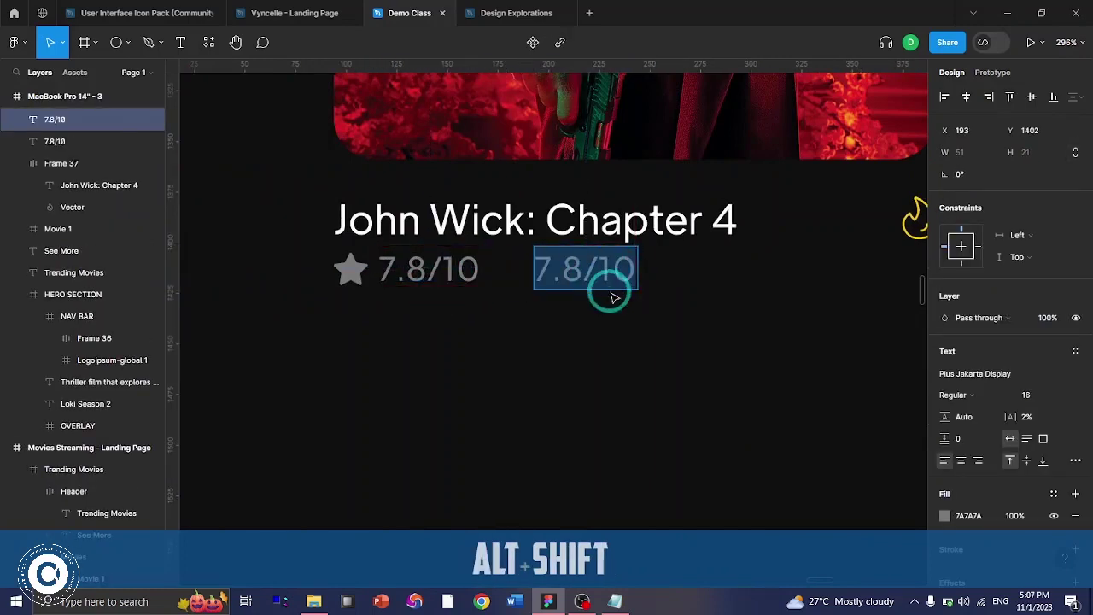
pyautogui.write('18')
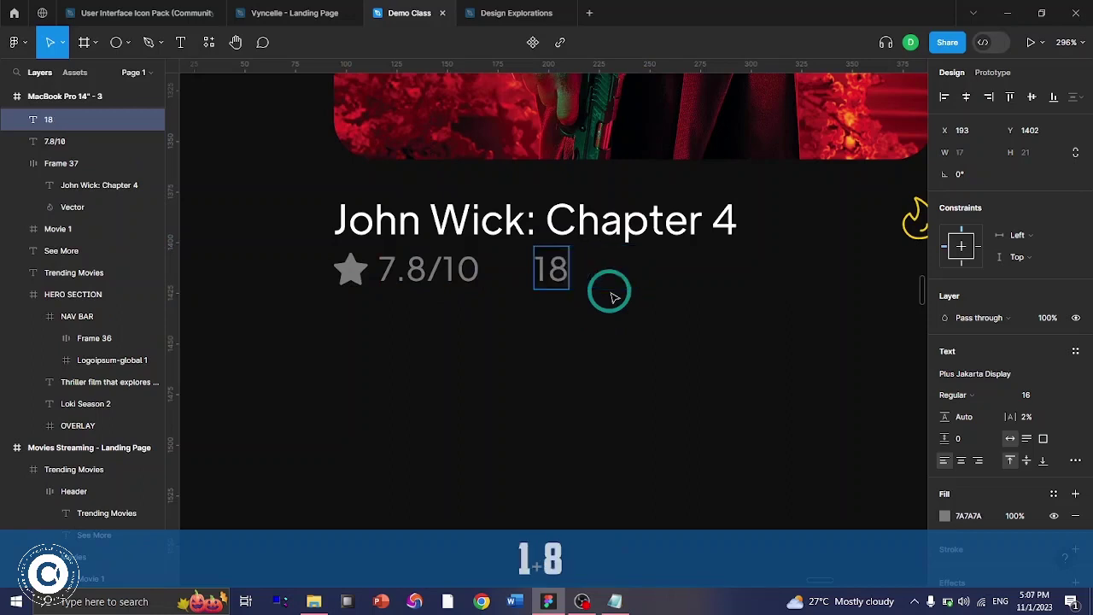
pyautogui.write('23')
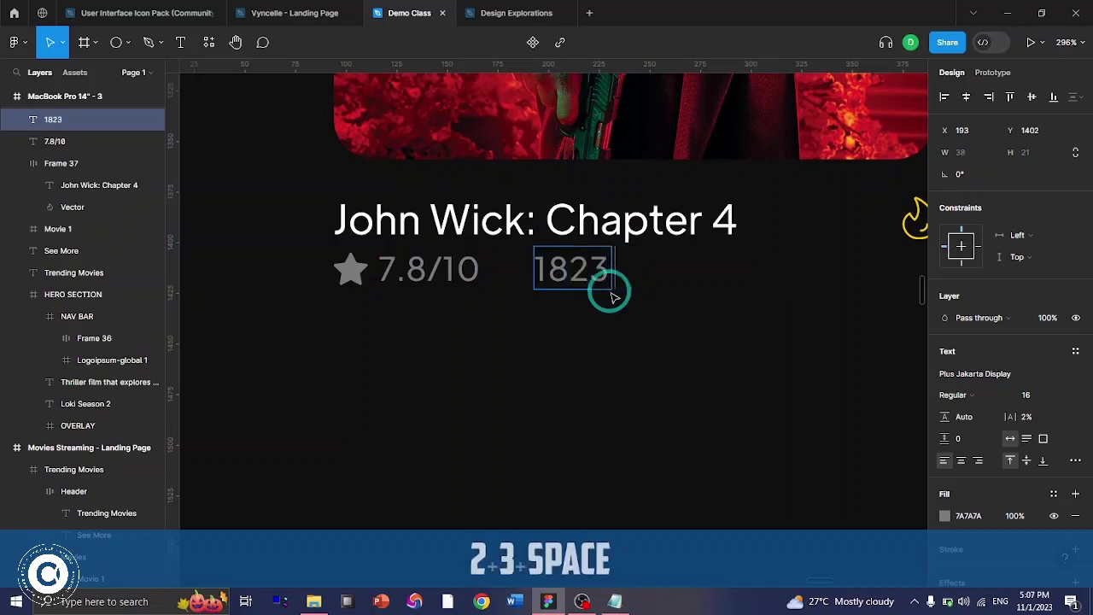
pyautogui.write('ratings')
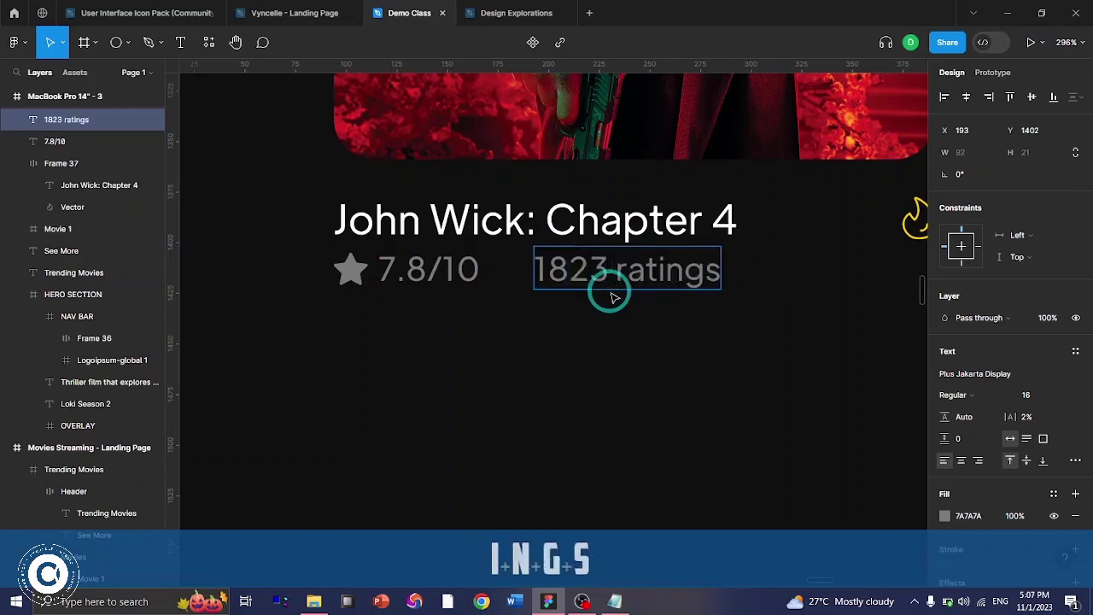
pyautogui.hotkey('ctrl', 'Return')
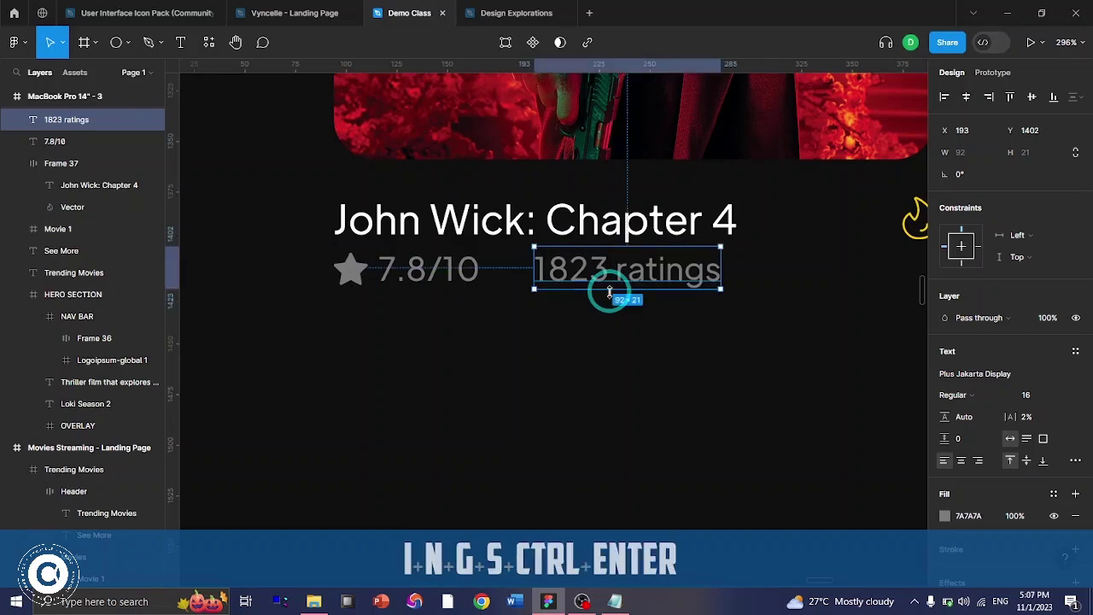
# - Draw a small circle between the 7.8/10 and 1823 ratings texts and set its size to 4 × 4
pyautogui.click(115, 40)
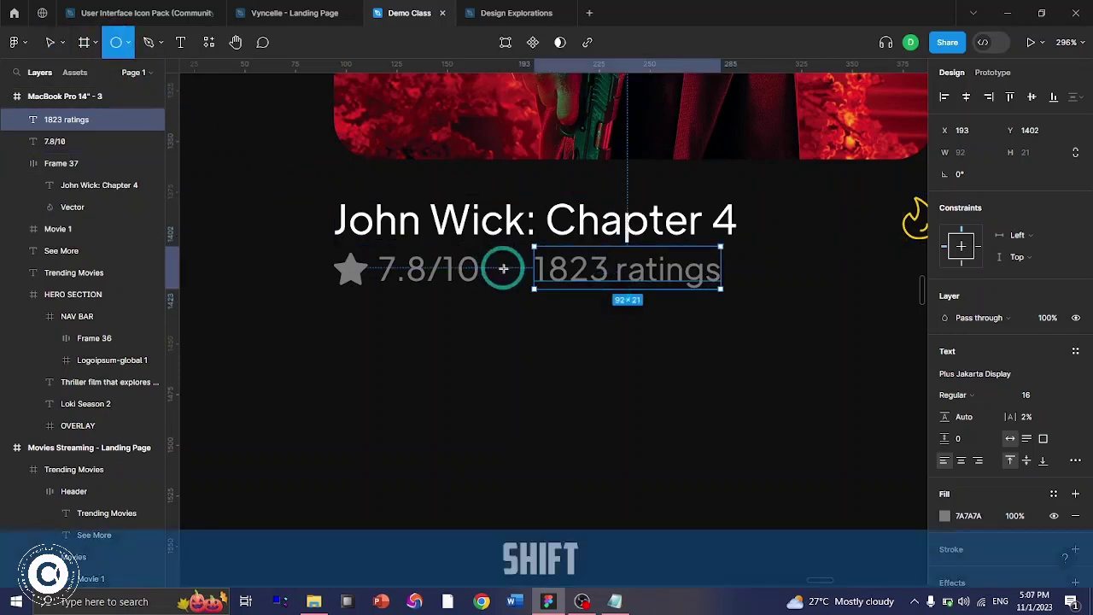
pyautogui.moveTo(498, 263); pyautogui.dragTo(511, 277)
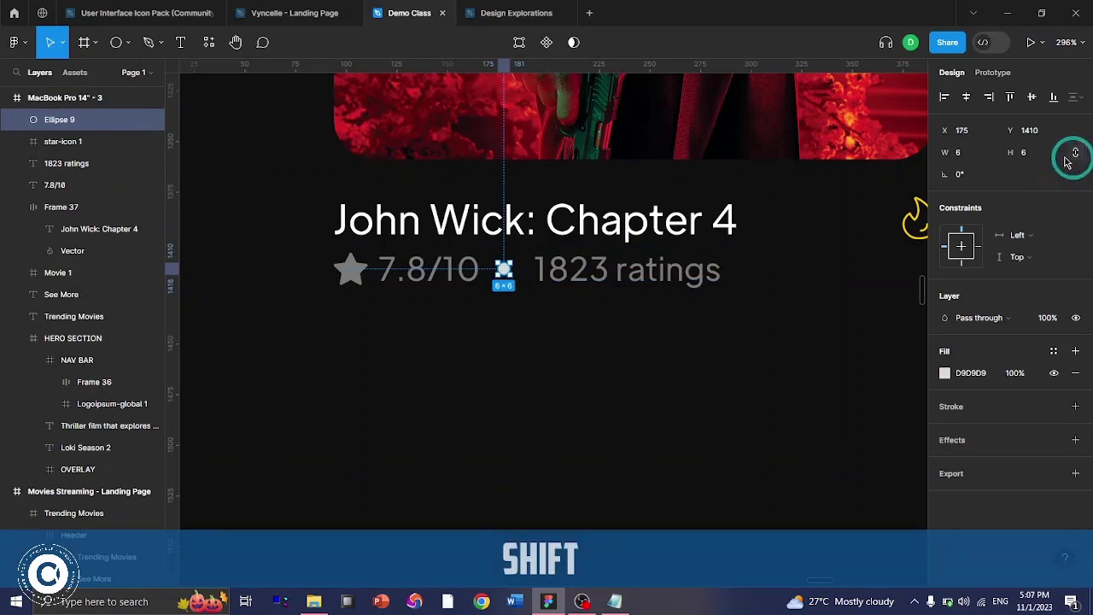
pyautogui.click(957, 152)
pyautogui.write('4')
pyautogui.press('Return')
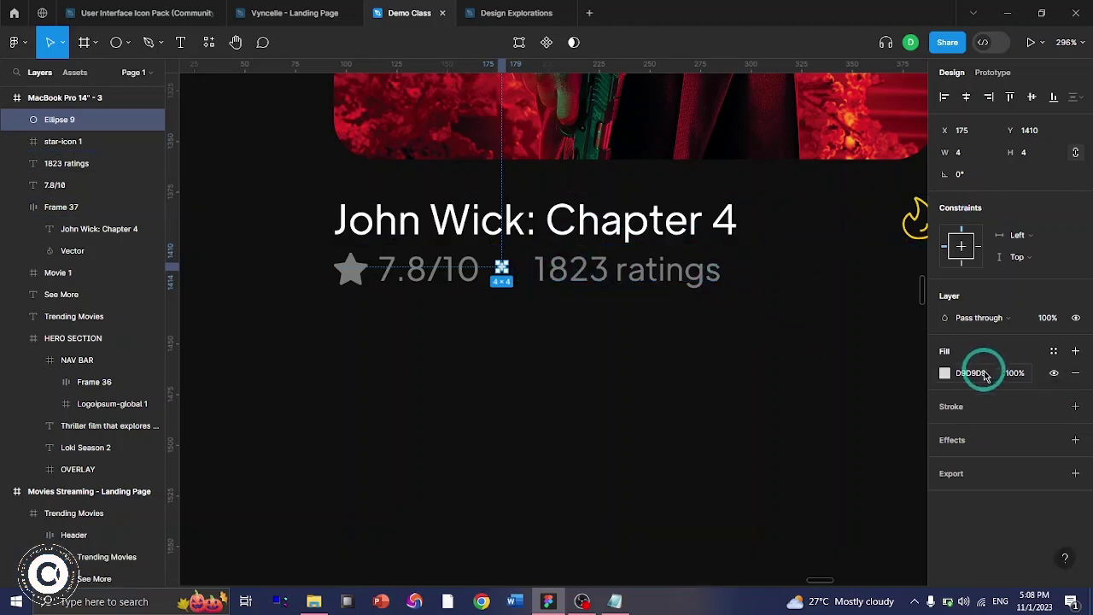
# - Set the fill of the separator dot between the score and the ratings count to 7A7A7A
pyautogui.click(979, 373)
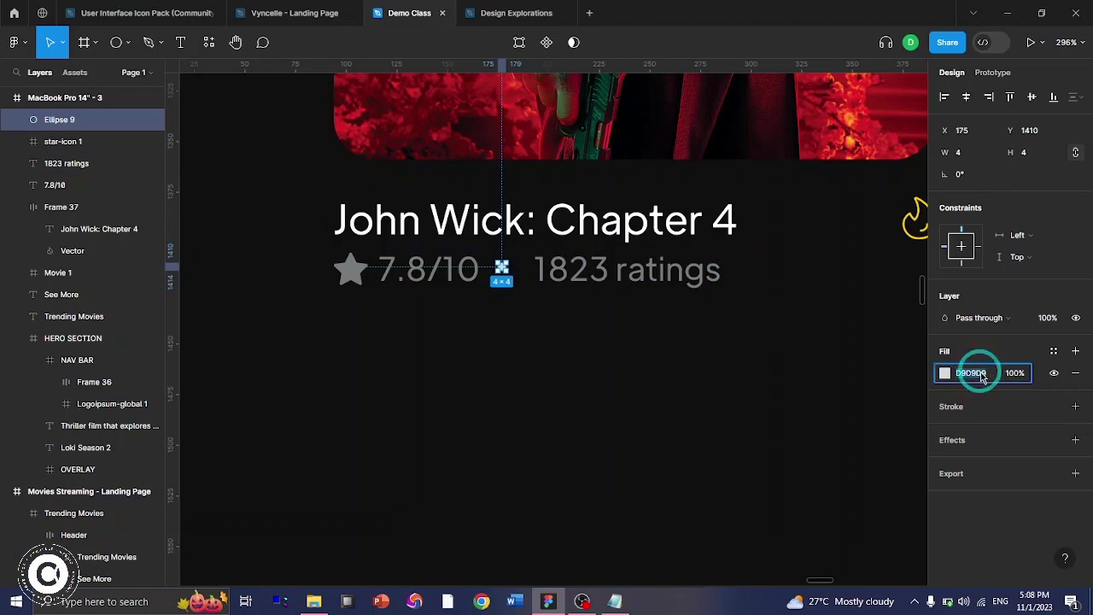
pyautogui.press('capslock')
pyautogui.write('7A7A7')
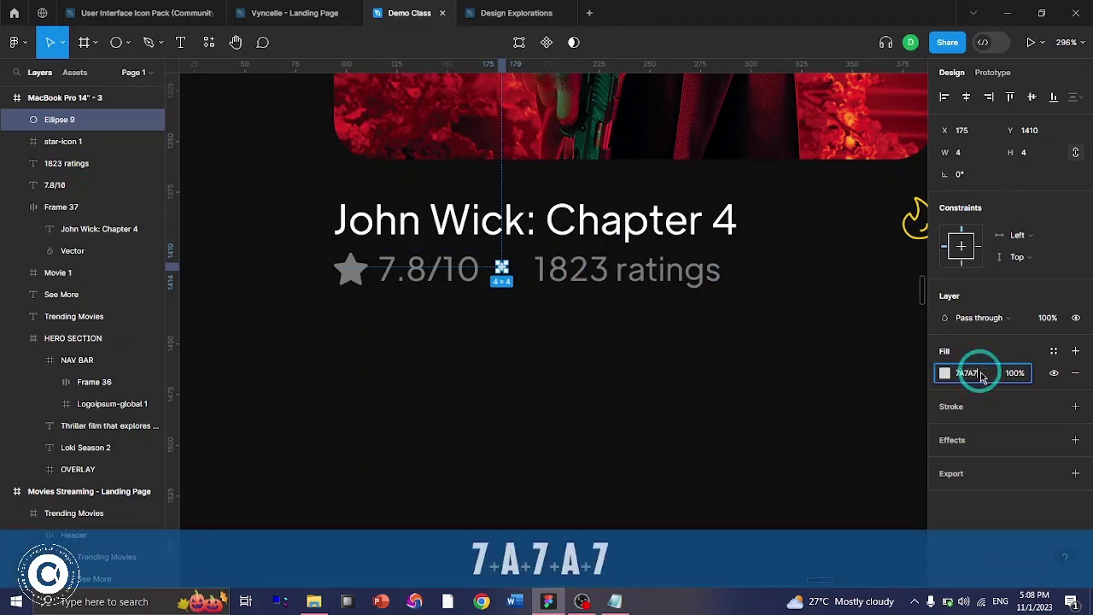
pyautogui.write('A')
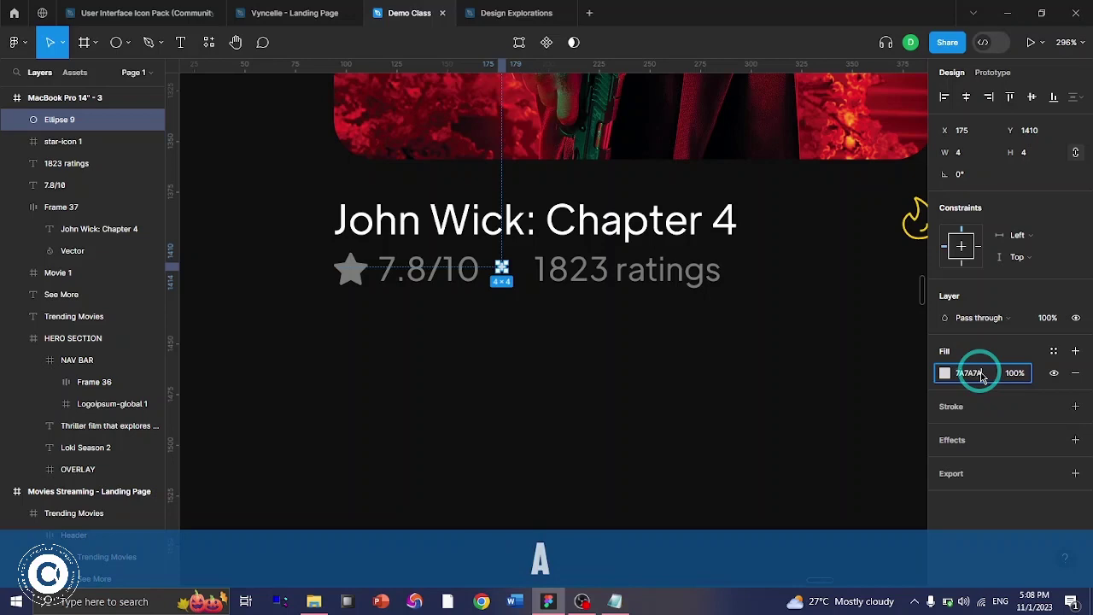
pyautogui.press('Return')
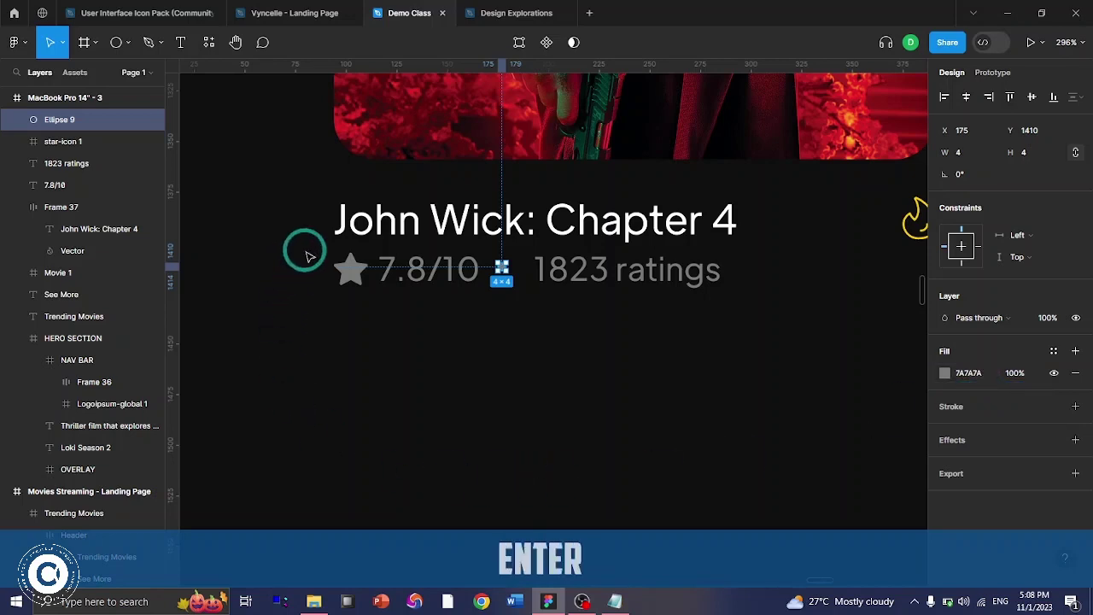
pyautogui.click(378, 304)
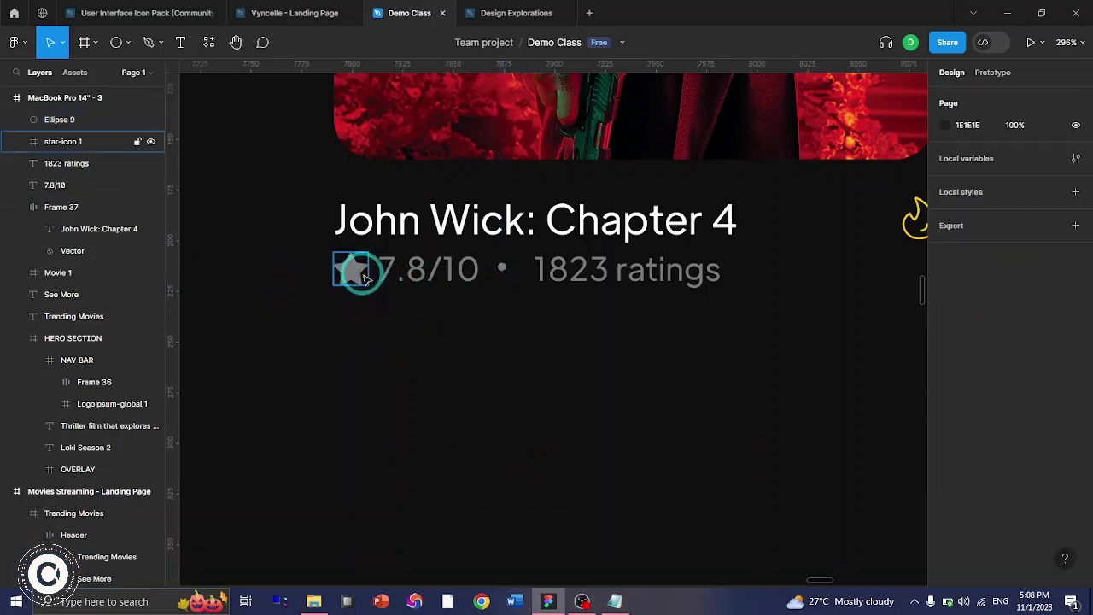
pyautogui.click(456, 268)
pyautogui.click(502, 268)
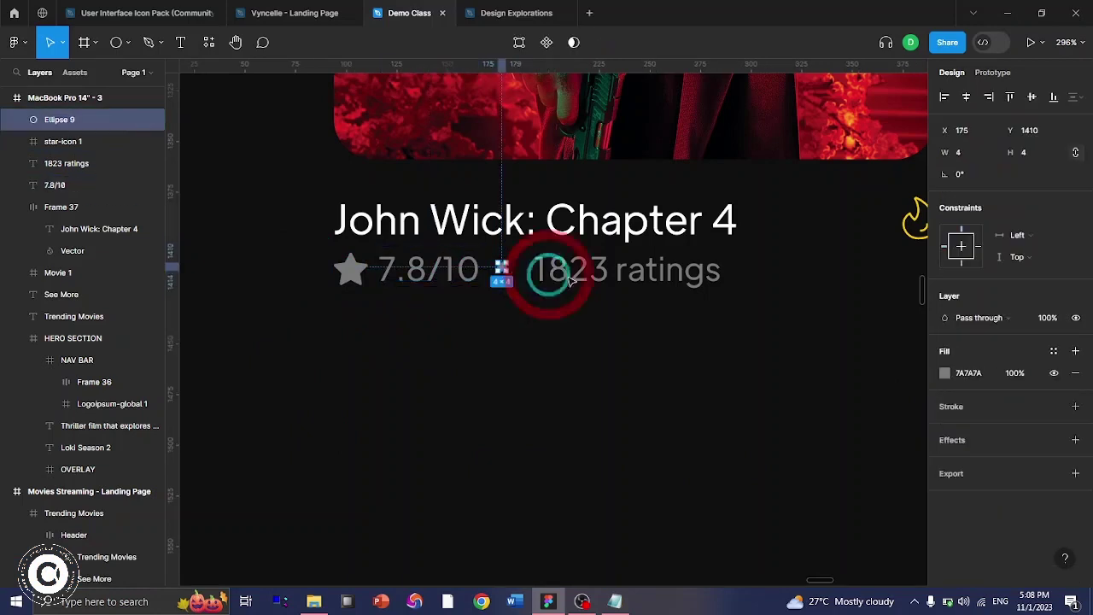
pyautogui.click(574, 275)
pyautogui.click(320, 255)
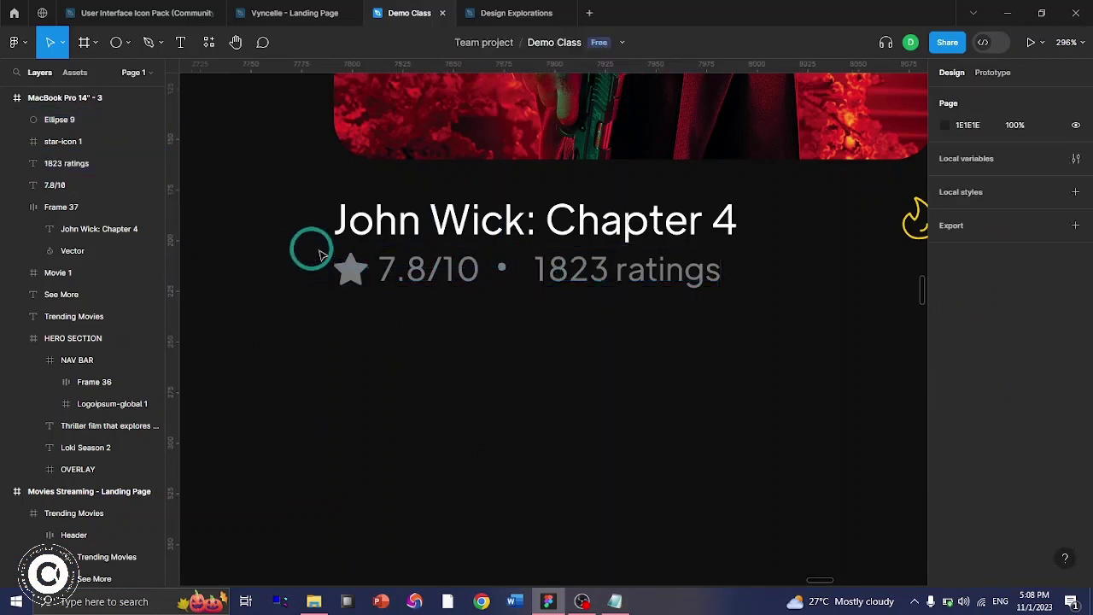
pyautogui.moveTo(329, 246); pyautogui.dragTo(747, 296)
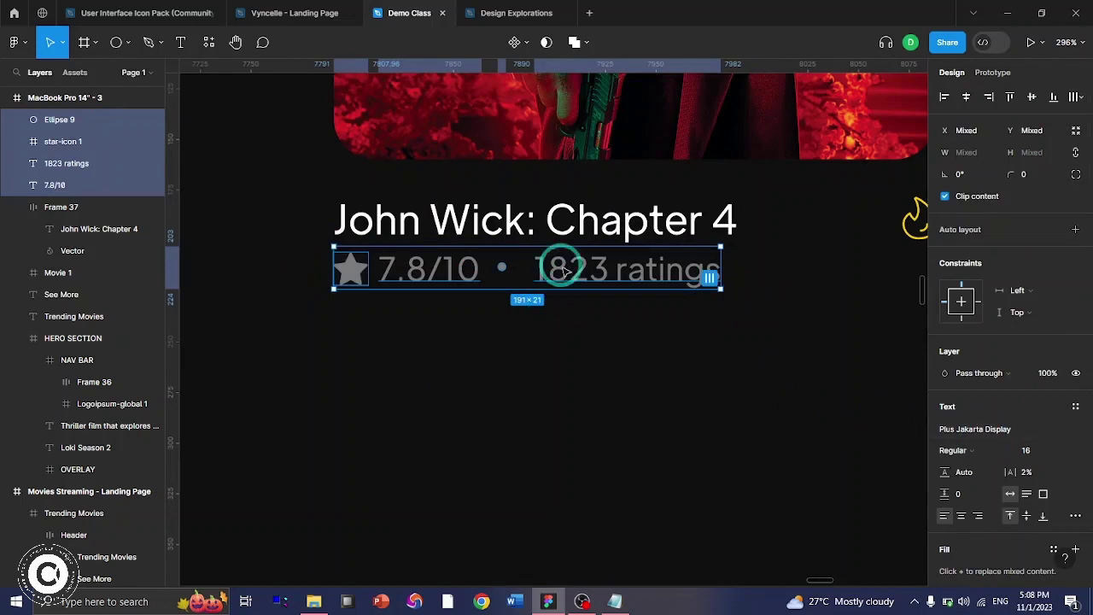
pyautogui.moveTo(323, 254); pyautogui.dragTo(461, 289)
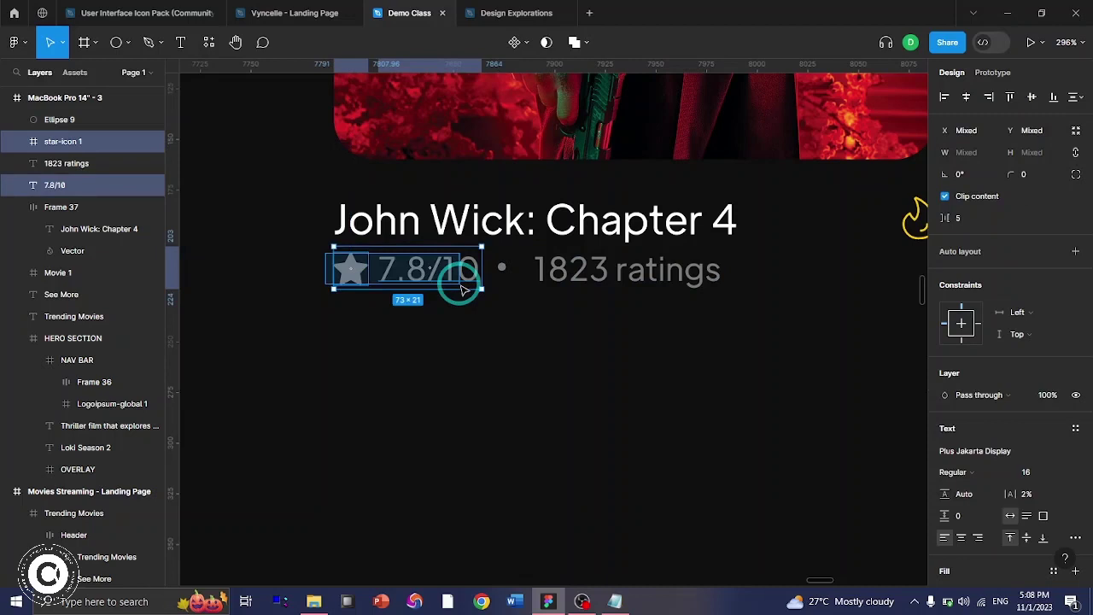
pyautogui.moveTo(461, 284); pyautogui.dragTo(724, 315)
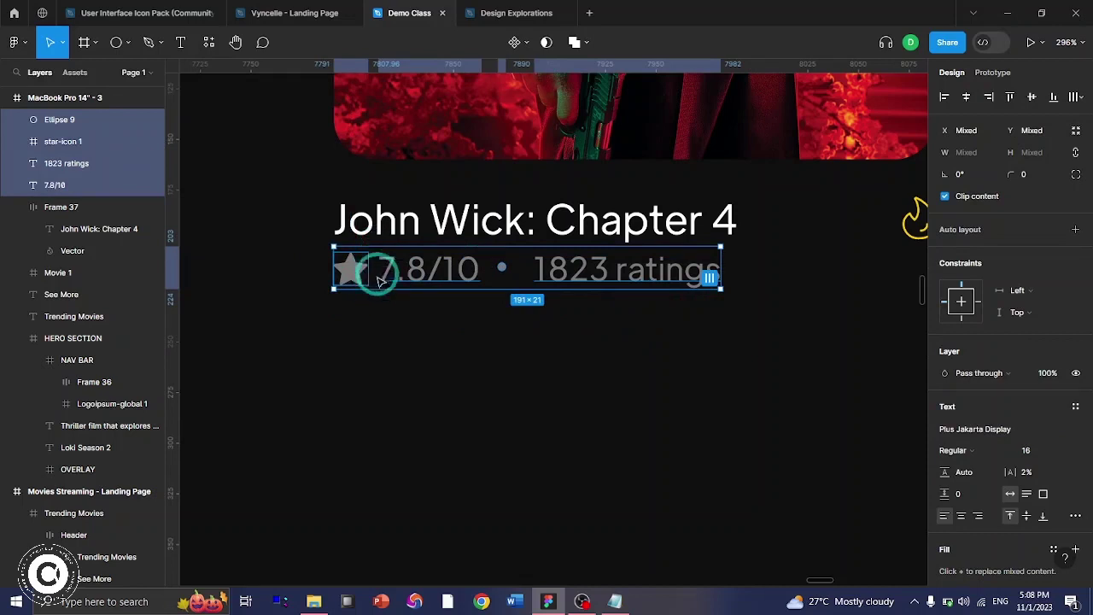
pyautogui.click(435, 302)
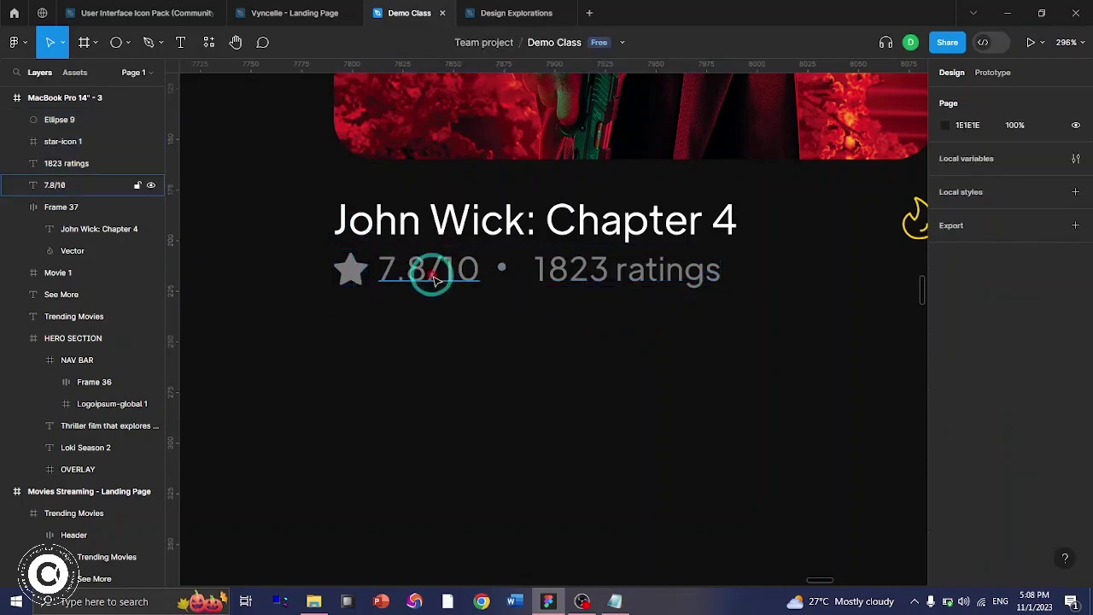
# - Wrap the star icon and the 7.8/10 text together in a frame and add horizontal auto layout to it
pyautogui.click(430, 272)
pyautogui.keyDown('shift'); pyautogui.click(340, 278); pyautogui.keyUp('shift')
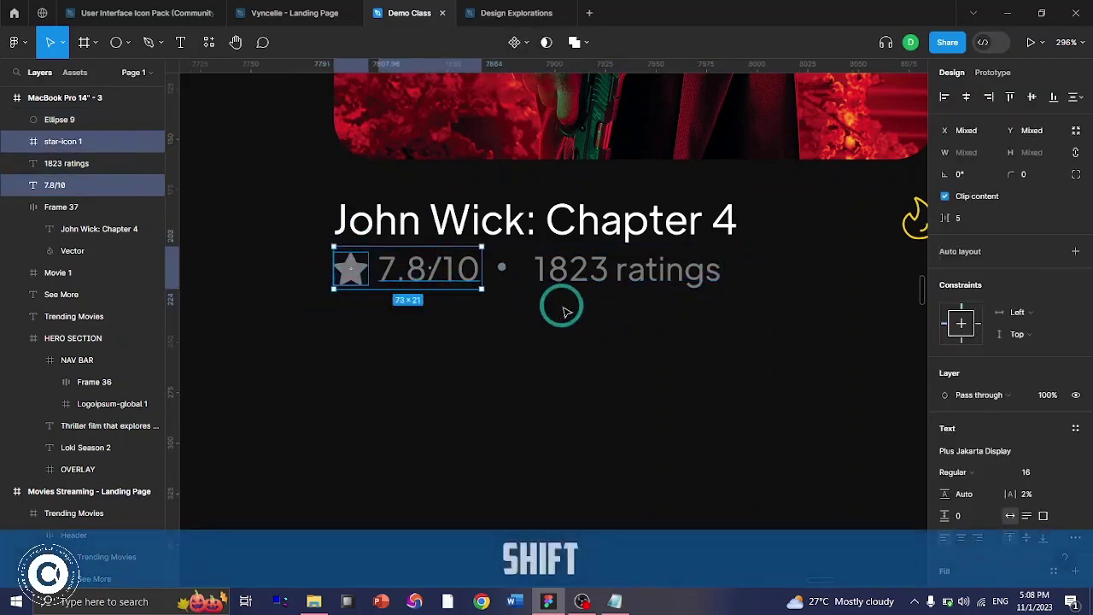
pyautogui.rightClick(429, 266)
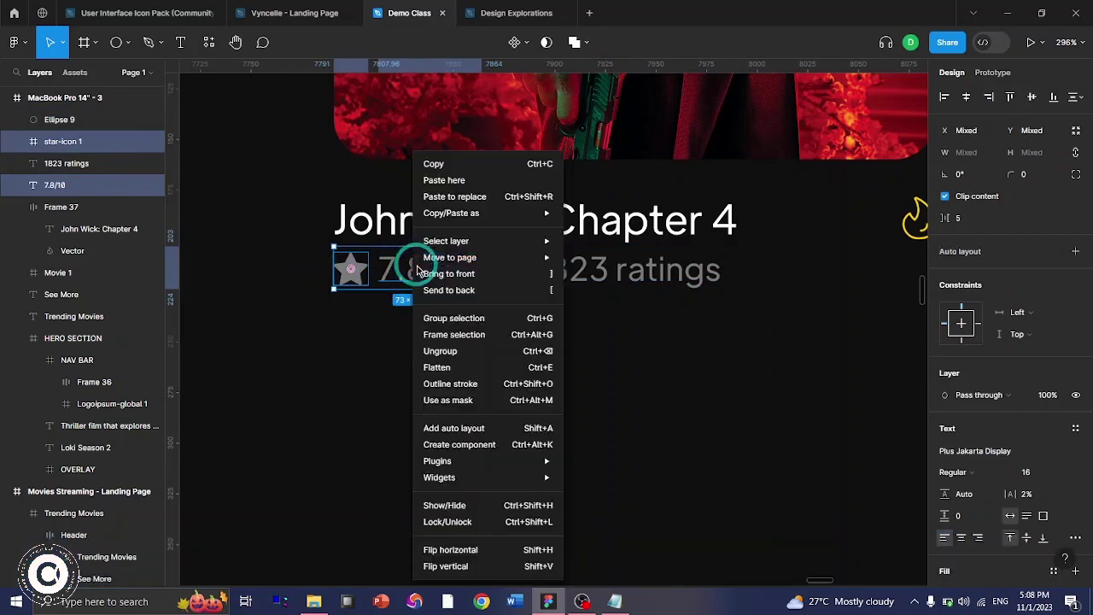
pyautogui.click(454, 334)
pyautogui.click(1076, 273)
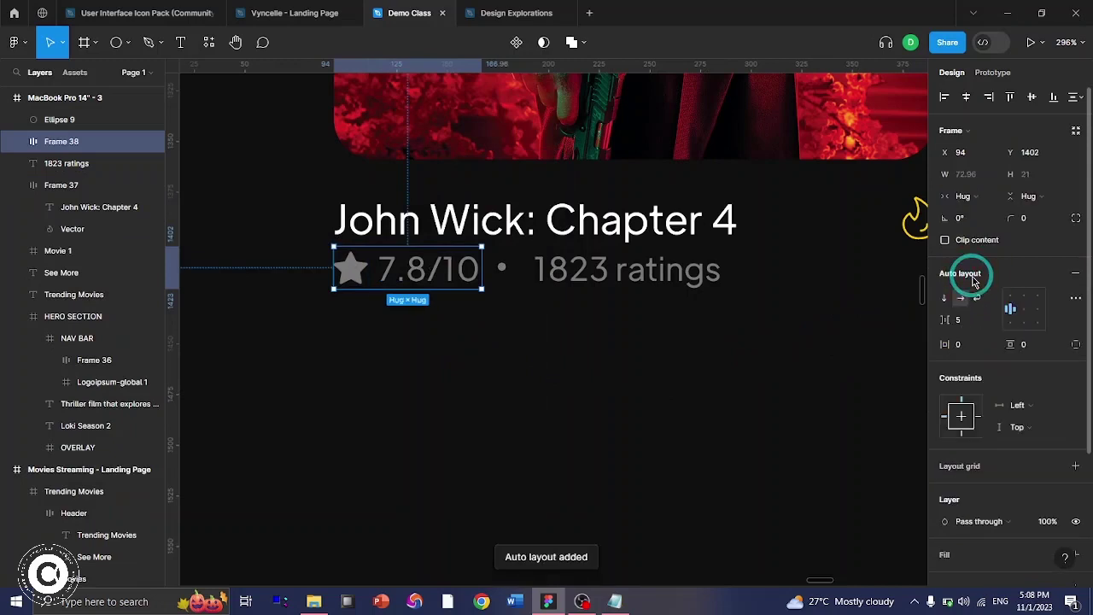
# - Set the auto layout gap between the star and the 7.8/10 text to 4
pyautogui.click(958, 320)
pyautogui.write('4')
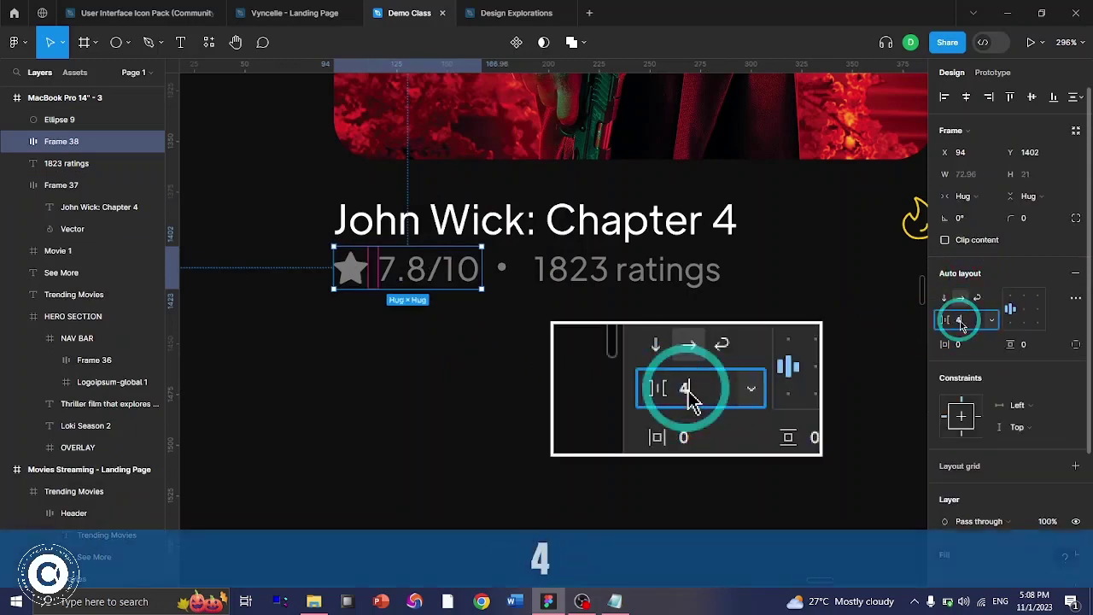
pyautogui.press('Return')
pyautogui.click(354, 298)
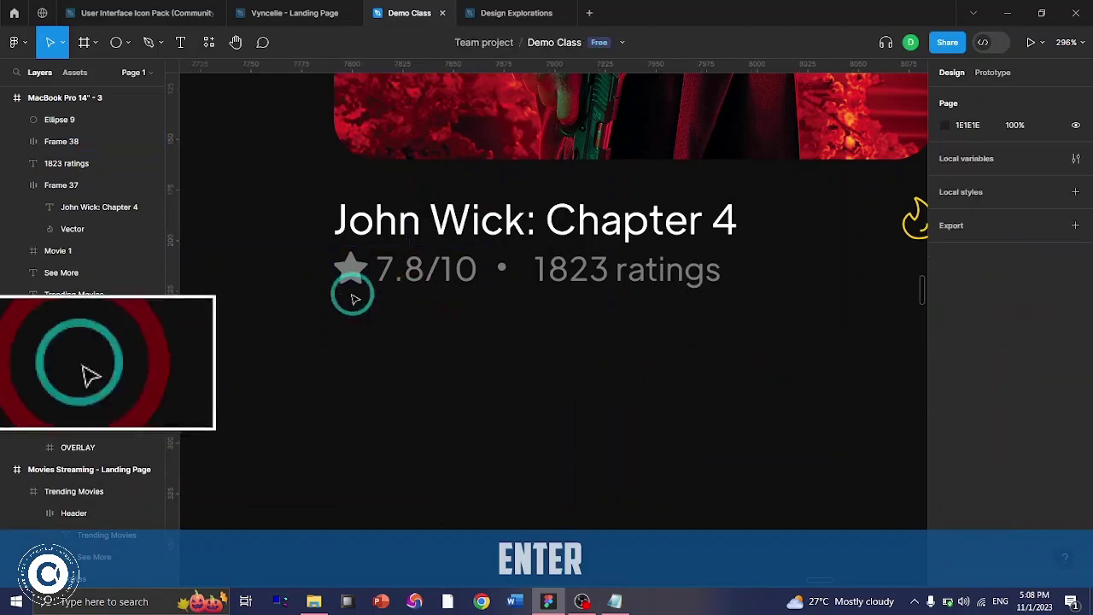
# - Frame the star-and-score group, the dot and the 1823 ratings text together and add auto layout to the row
pyautogui.moveTo(318, 282); pyautogui.dragTo(789, 300)
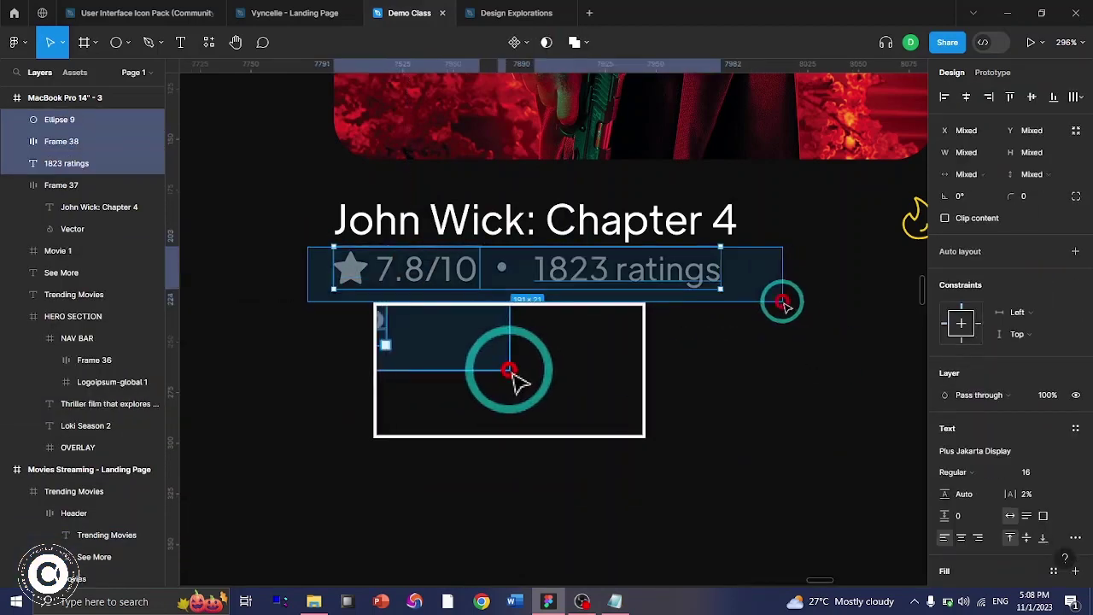
pyautogui.rightClick(668, 288)
pyautogui.hotkey('ctrl', 'alt', 'g')
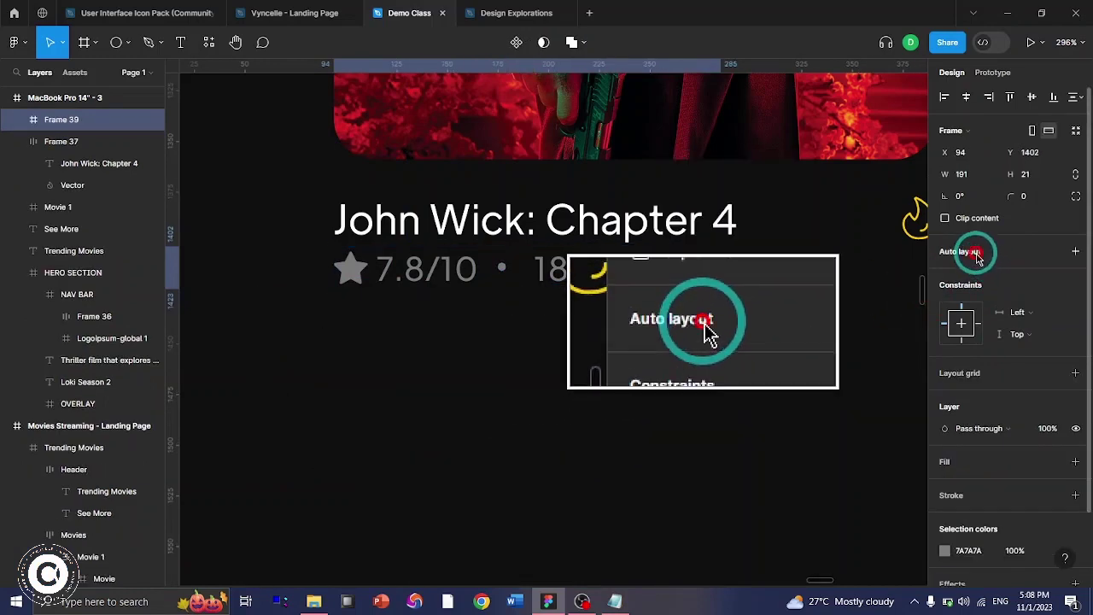
pyautogui.click(978, 256)
# - Inspect the auto layout gaps of the rating row and its nested score frame on the reference Ballerina card
pyautogui.hscroll(-10, 470, 370)
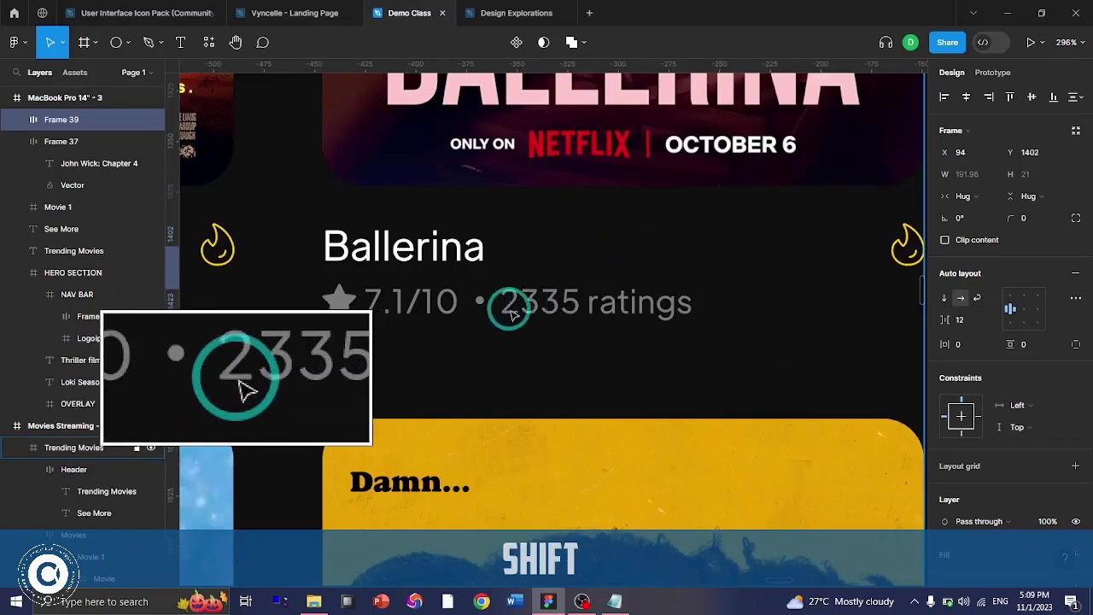
pyautogui.hotkey('ctrl', 'F2')
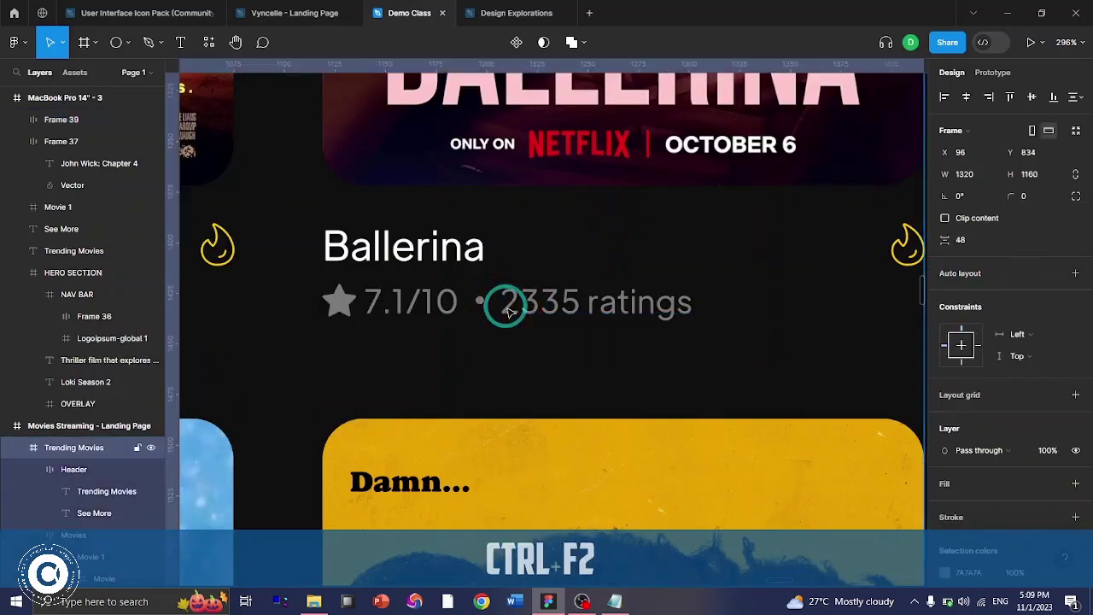
pyautogui.keyDown('ctrl'); pyautogui.click(507, 306); pyautogui.keyUp('ctrl')
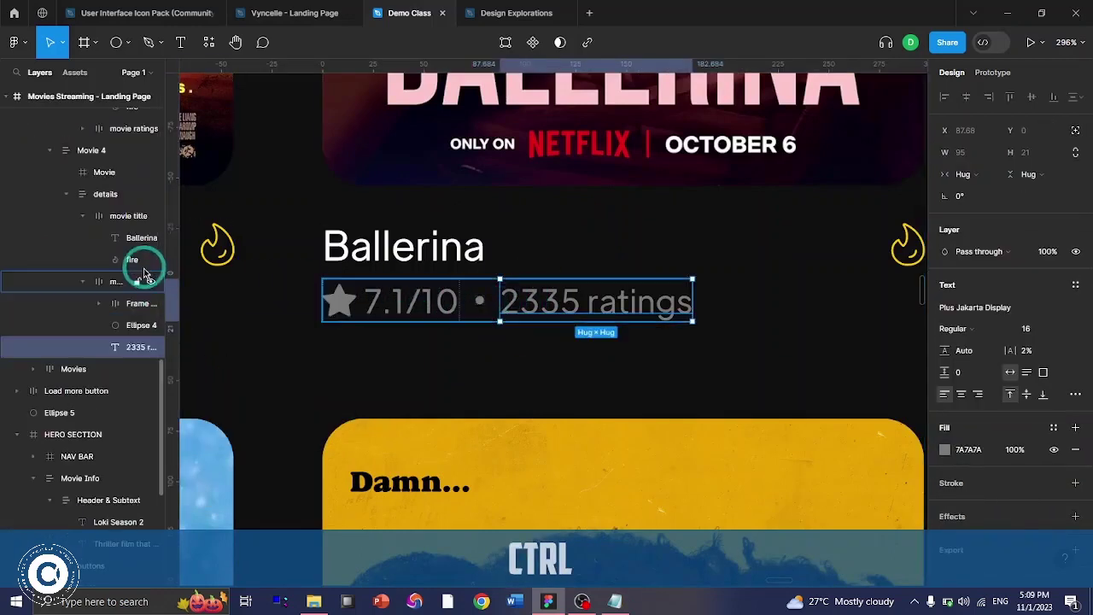
pyautogui.click(111, 284)
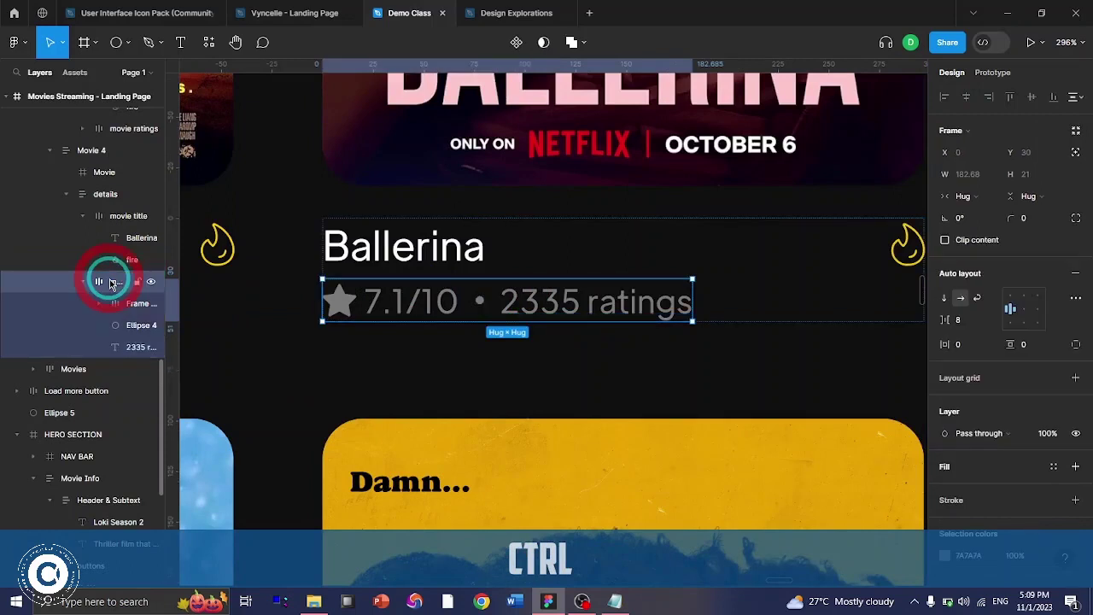
pyautogui.click(109, 303)
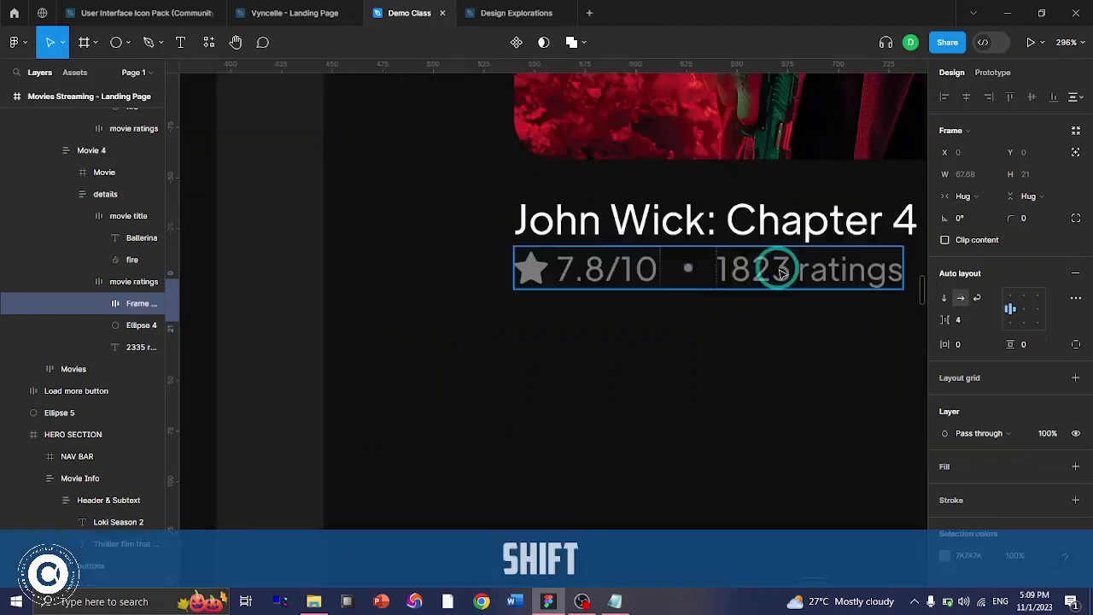
# - Set the auto layout gap of the John Wick: Chapter 4 rating row to 8
pyautogui.click(771, 265)
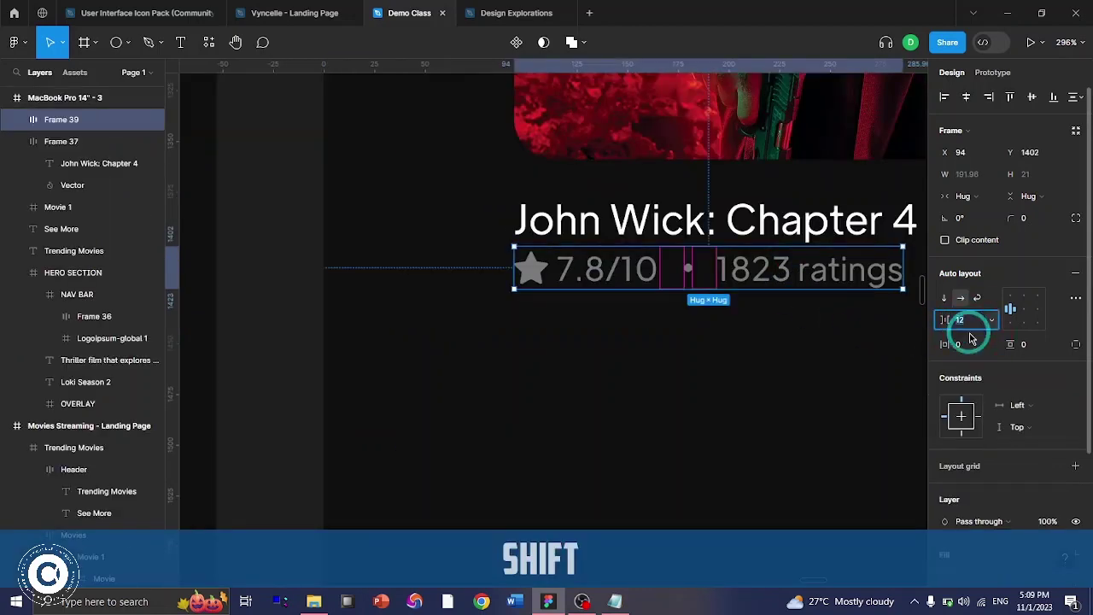
pyautogui.click(969, 321)
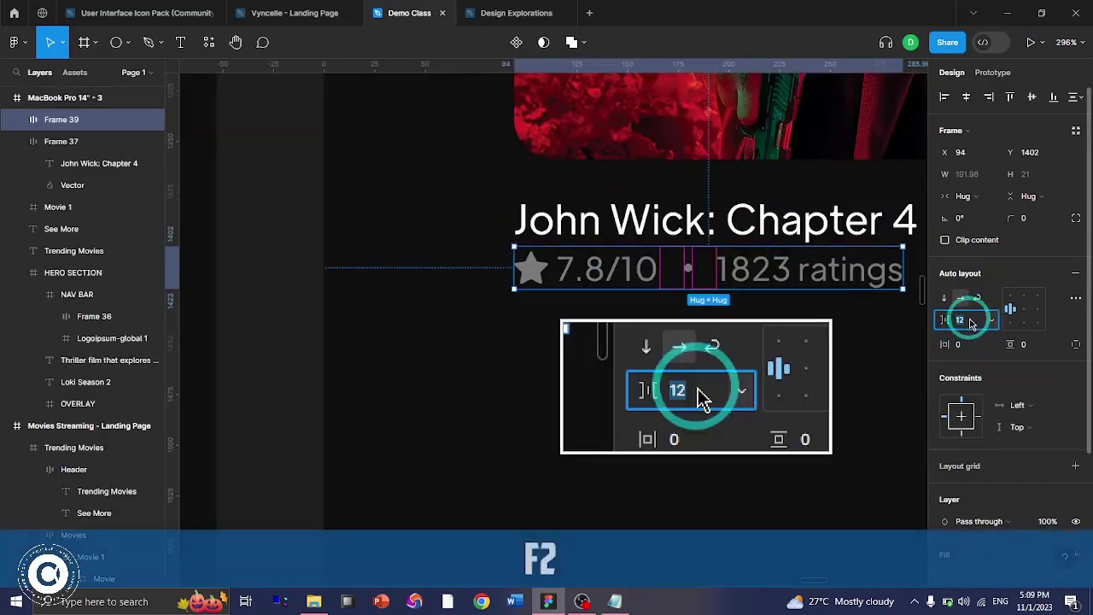
pyautogui.write('8')
pyautogui.press('Return')
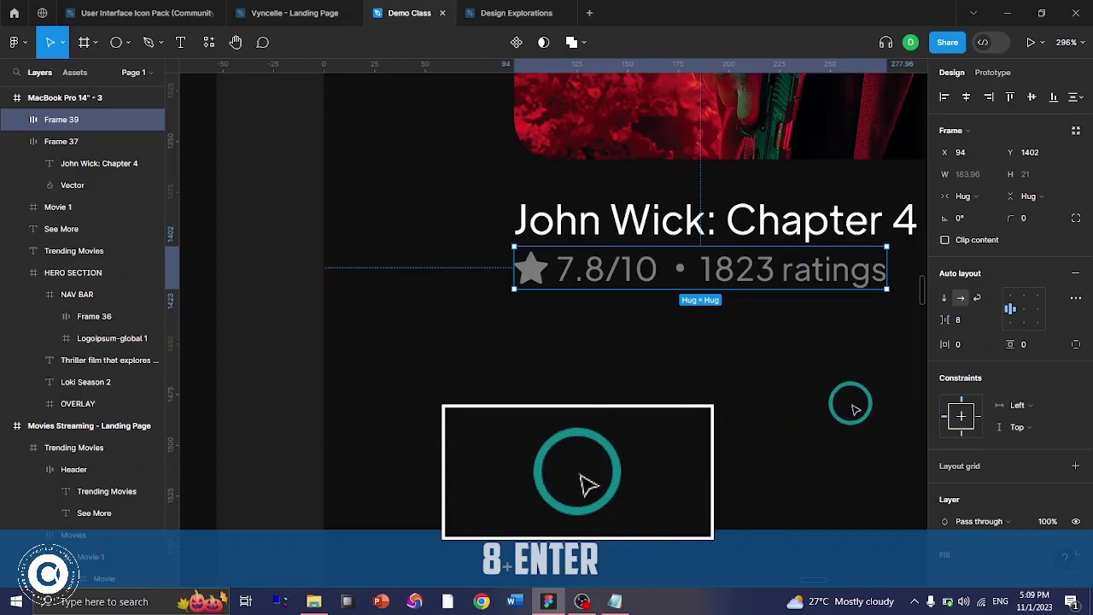
pyautogui.click(852, 407)
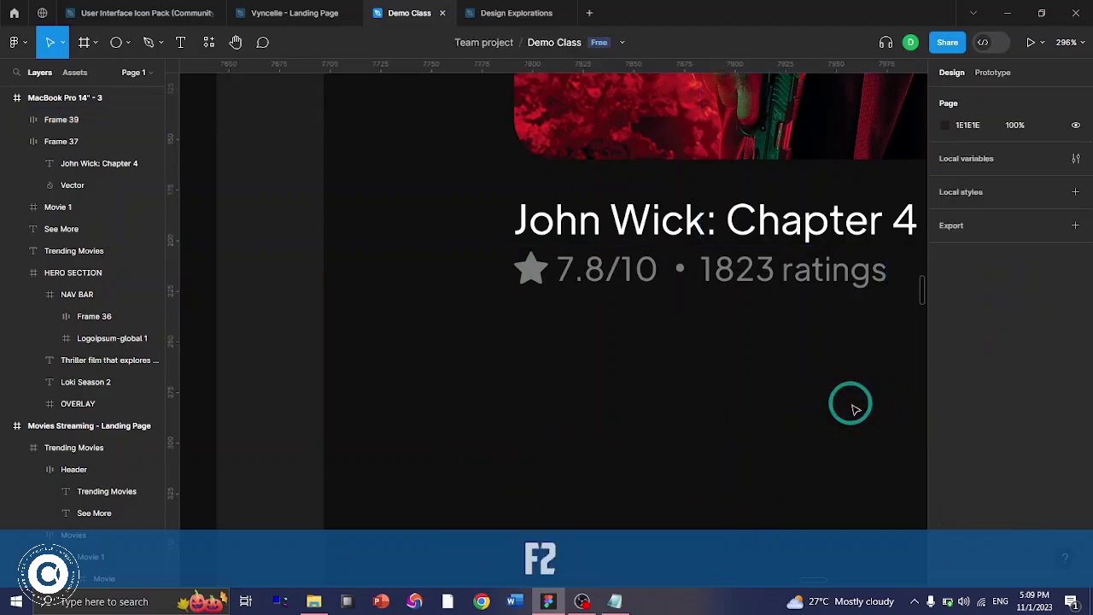
# - Try changing the score text in the rating row to 2.1/10 to test the auto layout
pyautogui.click(713, 275)
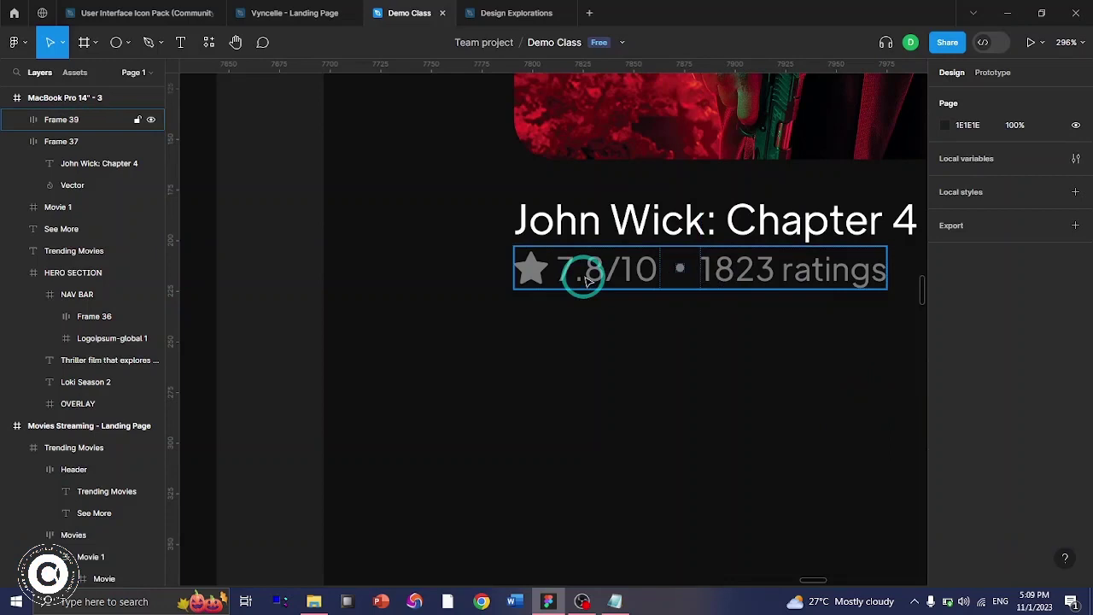
pyautogui.click(587, 276)
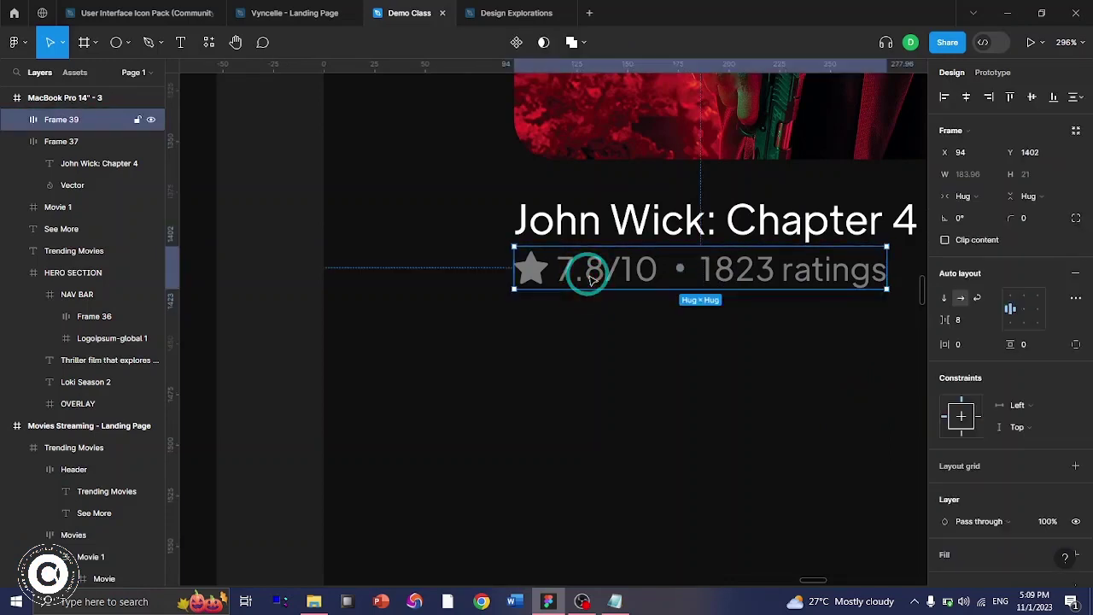
pyautogui.press('t')
pyautogui.doubleClick(591, 271)
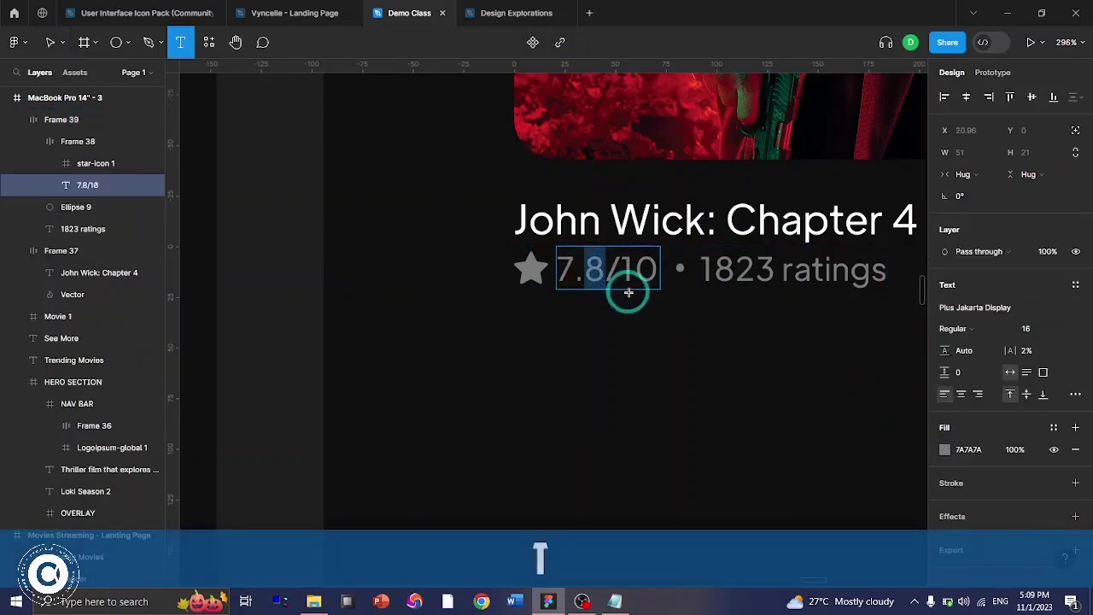
pyautogui.press('BackSpace')
pyautogui.press('BackSpace')
pyautogui.press('BackSpace')
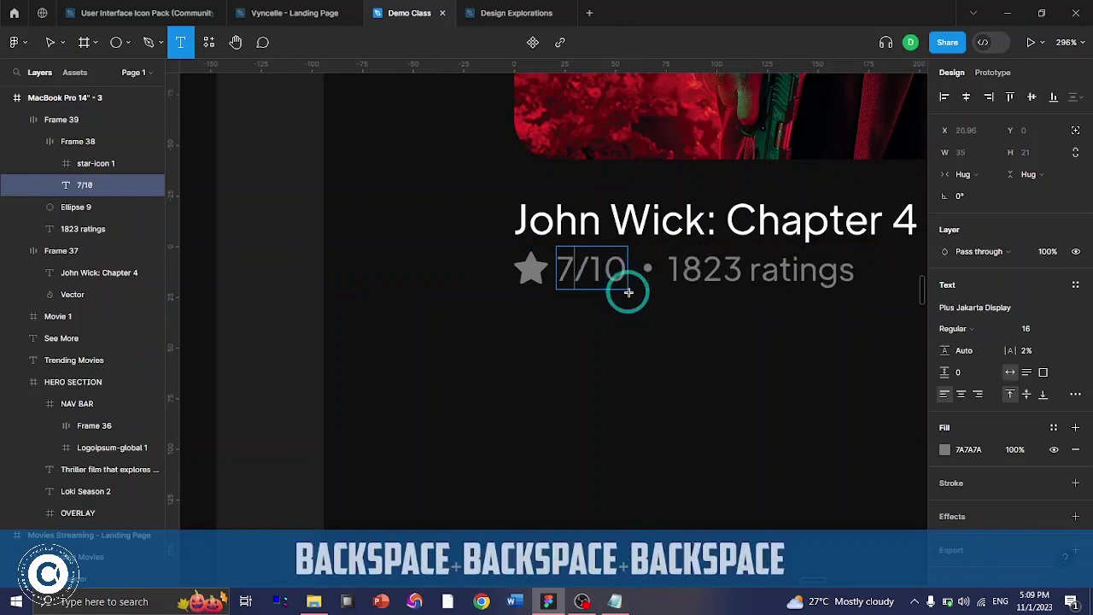
pyautogui.write('2')
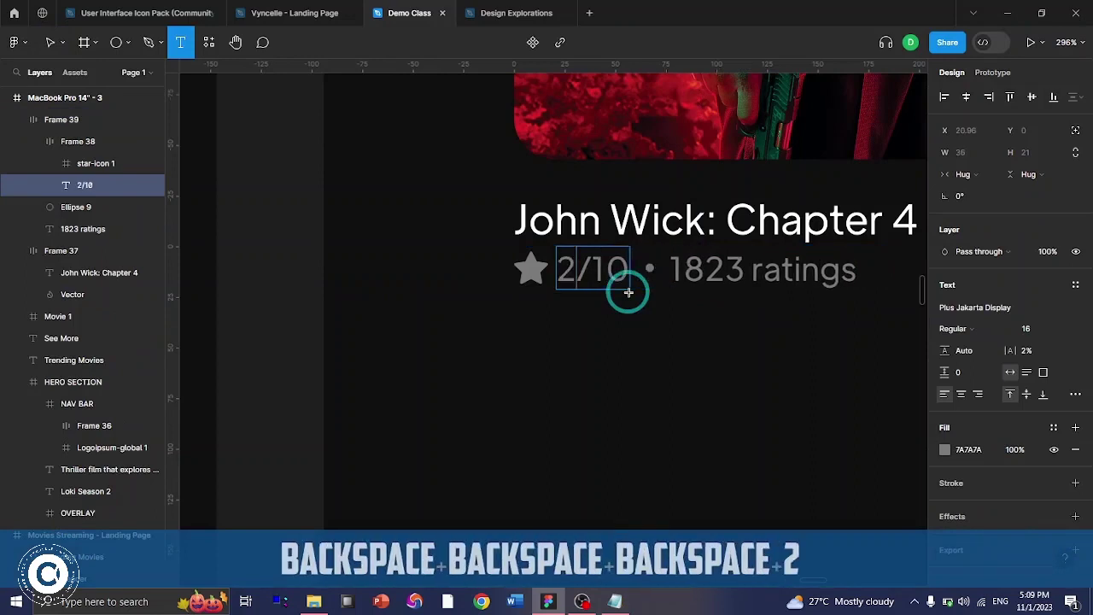
pyautogui.write('.1')
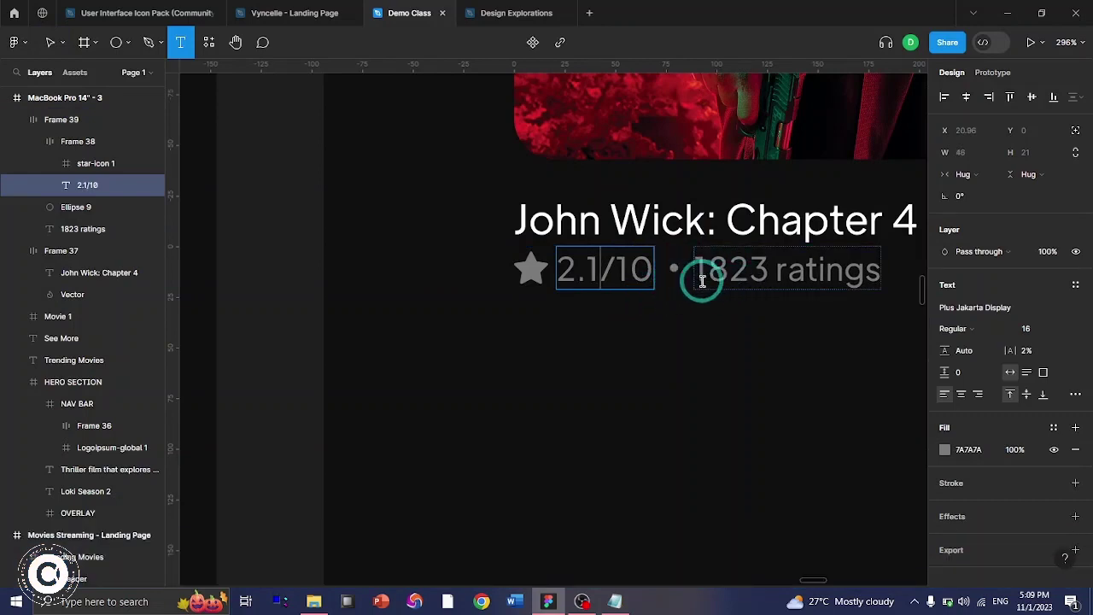
# - Set the score text in the John Wick: Chapter 4 rating row to 7.8/10
pyautogui.press('BackSpace')
pyautogui.press('BackSpace')
pyautogui.press('BackSpace')
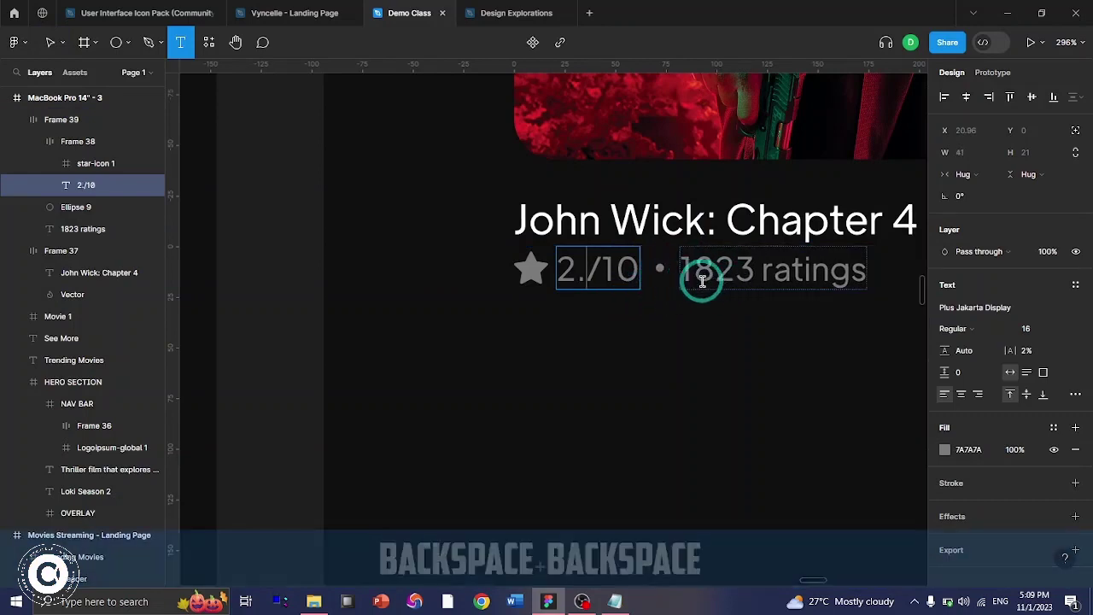
pyautogui.write('7')
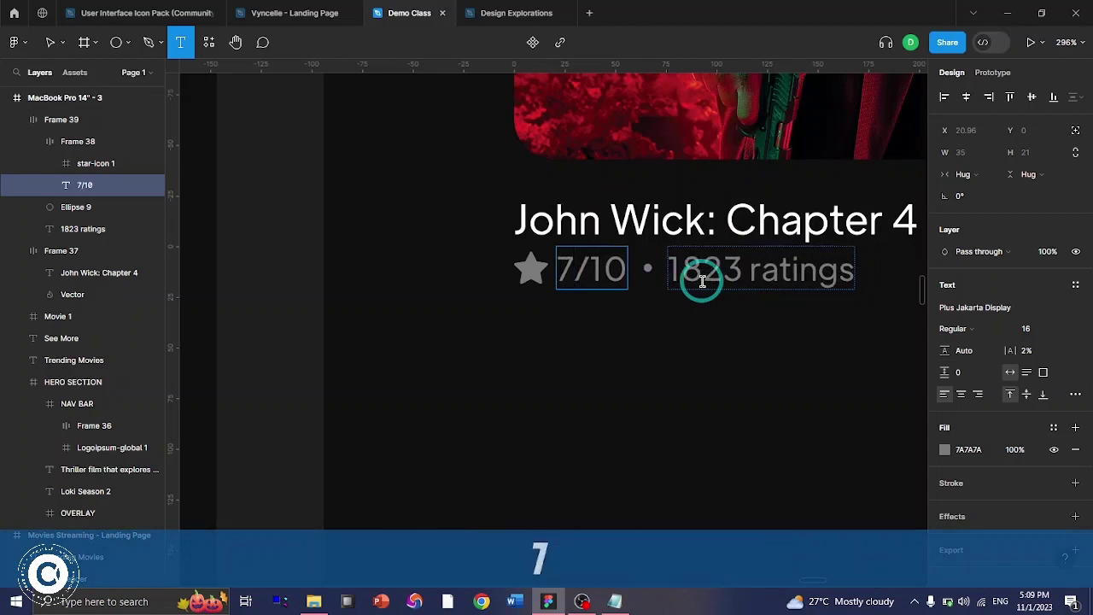
pyautogui.write('.5')
pyautogui.press('BackSpace')
pyautogui.write('8')
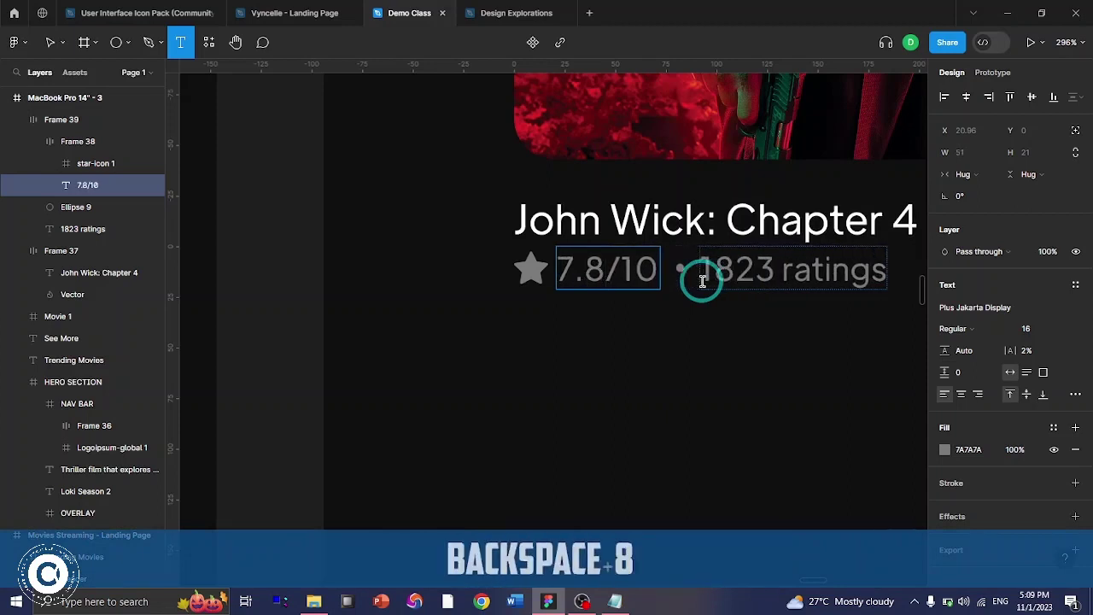
pyautogui.hotkey('ctrl', 'Return')
pyautogui.click(698, 350)
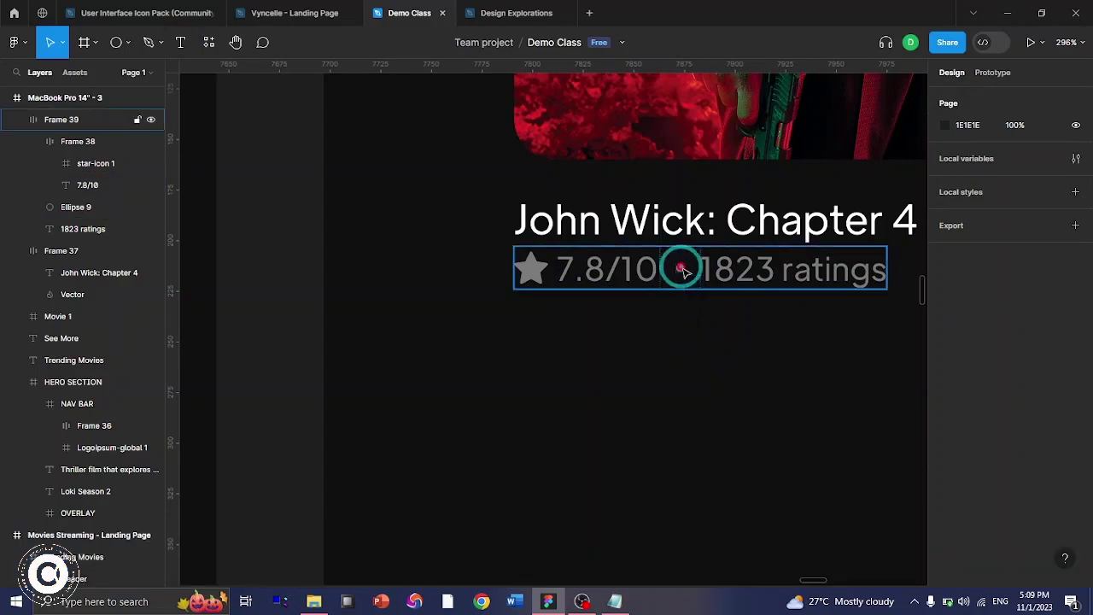
# - Nudge the rating row 3 px down so it sits 4 px below the John Wick: Chapter 4 title row
pyautogui.click(681, 270)
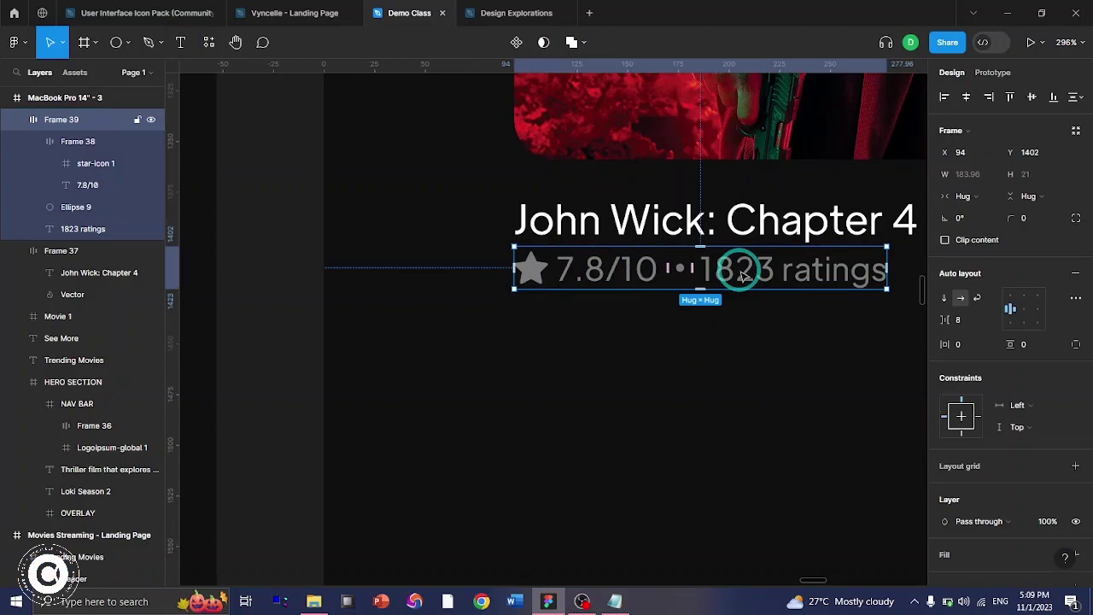
pyautogui.press('alt')
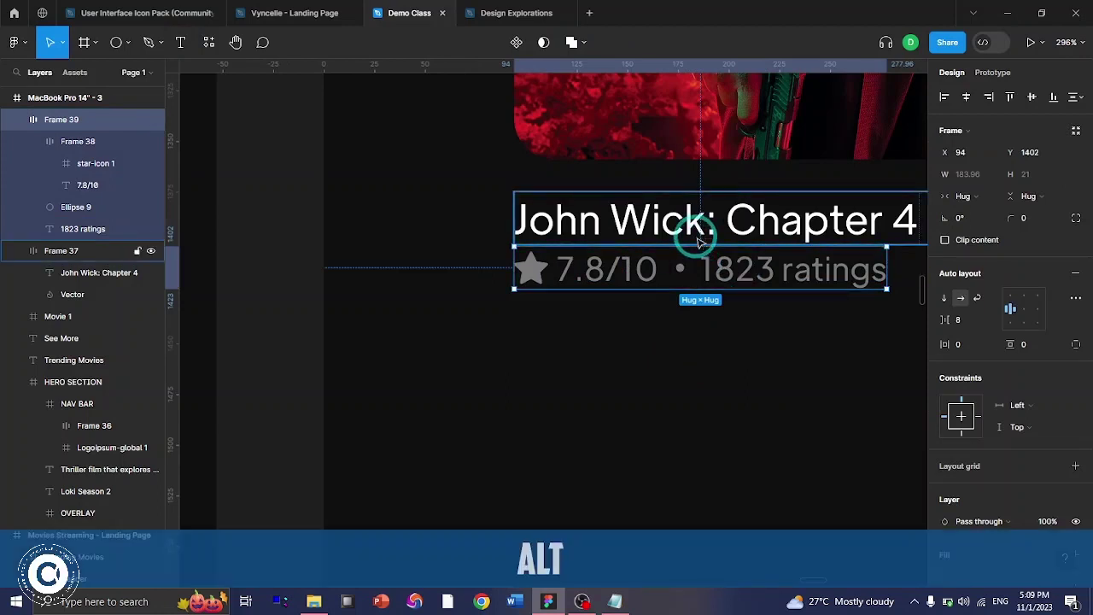
pyautogui.press('Down')
pyautogui.press('Down')
pyautogui.press('Down')
pyautogui.press('alt')
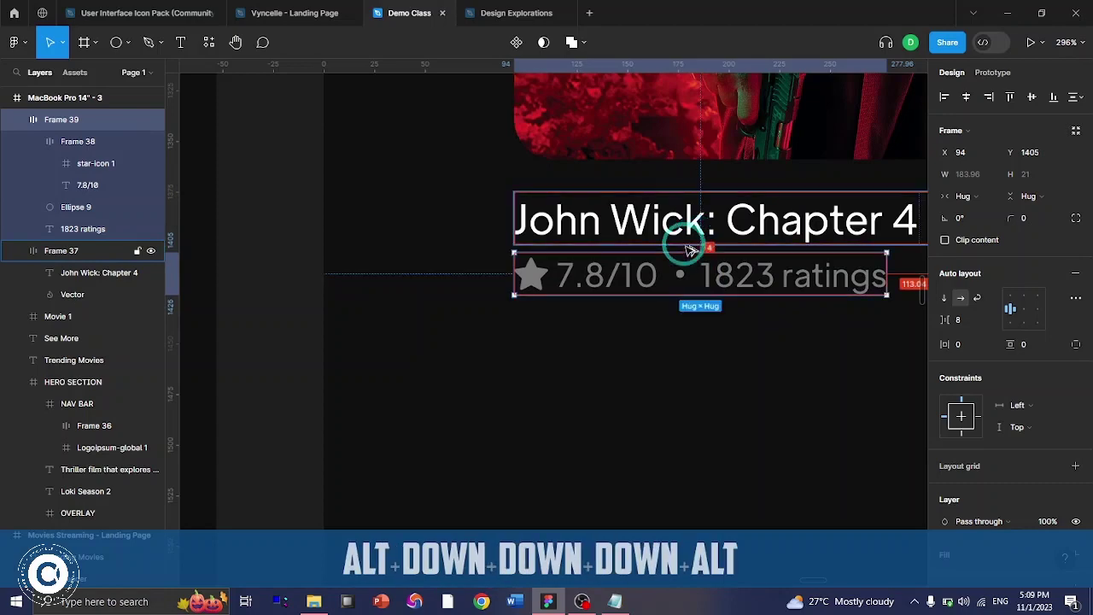
pyautogui.click(639, 353)
pyautogui.press('shift')
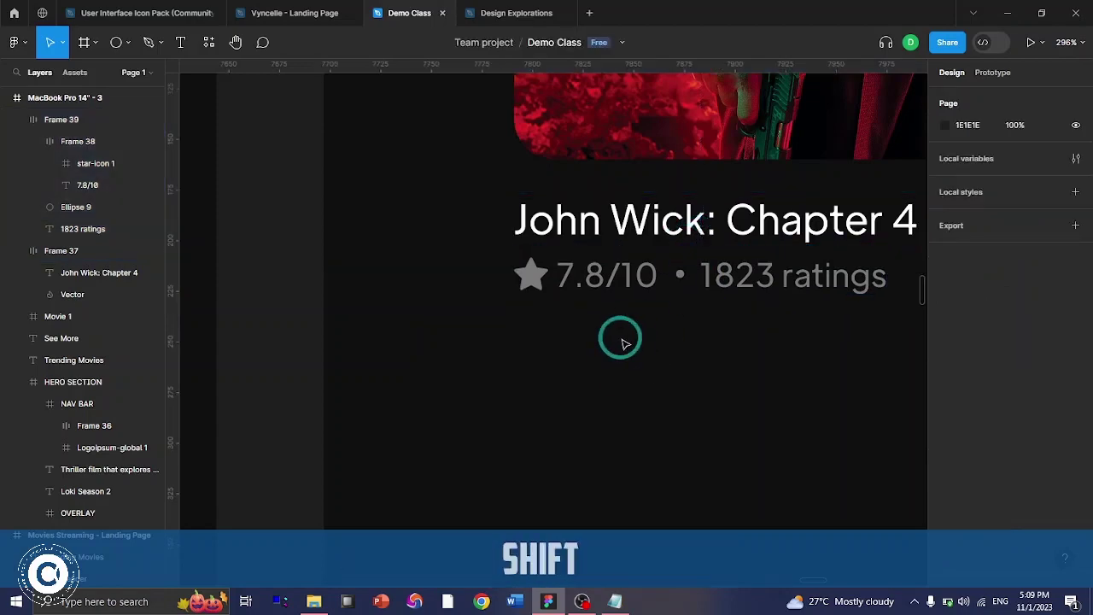
# - Frame the John Wick poster, its title row and its rating row together as one movie card
pyautogui.scroll(-8, 622, 340)
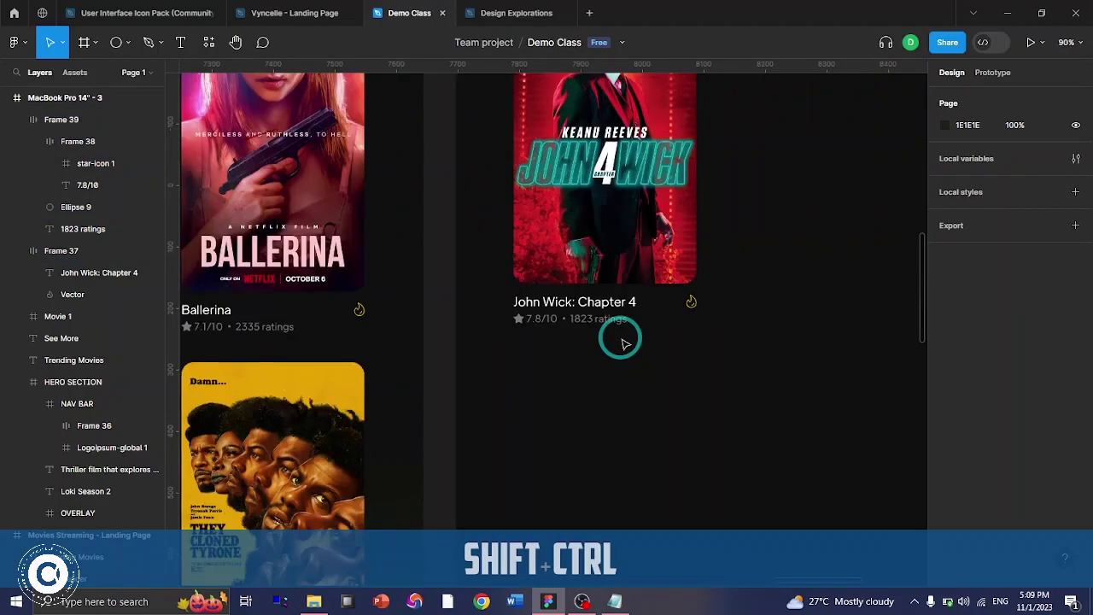
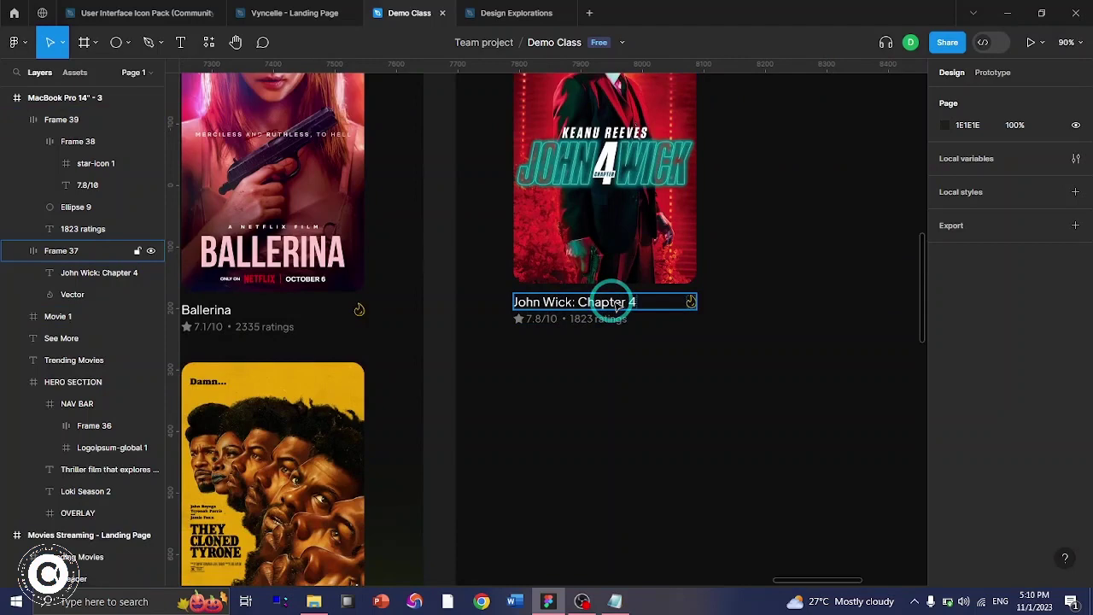
pyautogui.scroll(3, 617, 305)
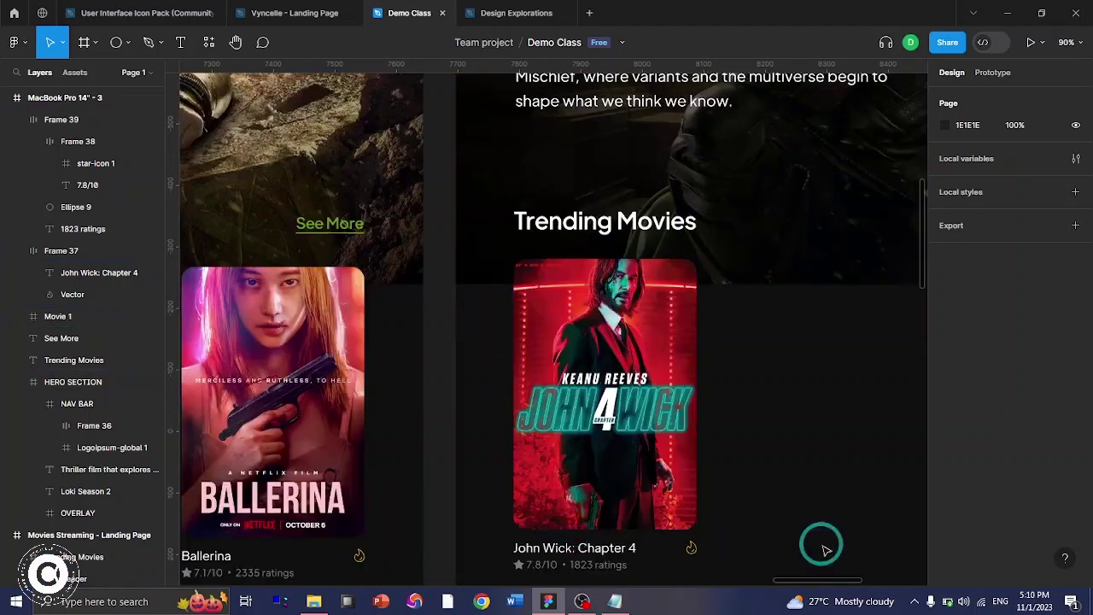
pyautogui.scroll(-1, 774, 535)
pyautogui.moveTo(750, 507); pyautogui.dragTo(527, 361)
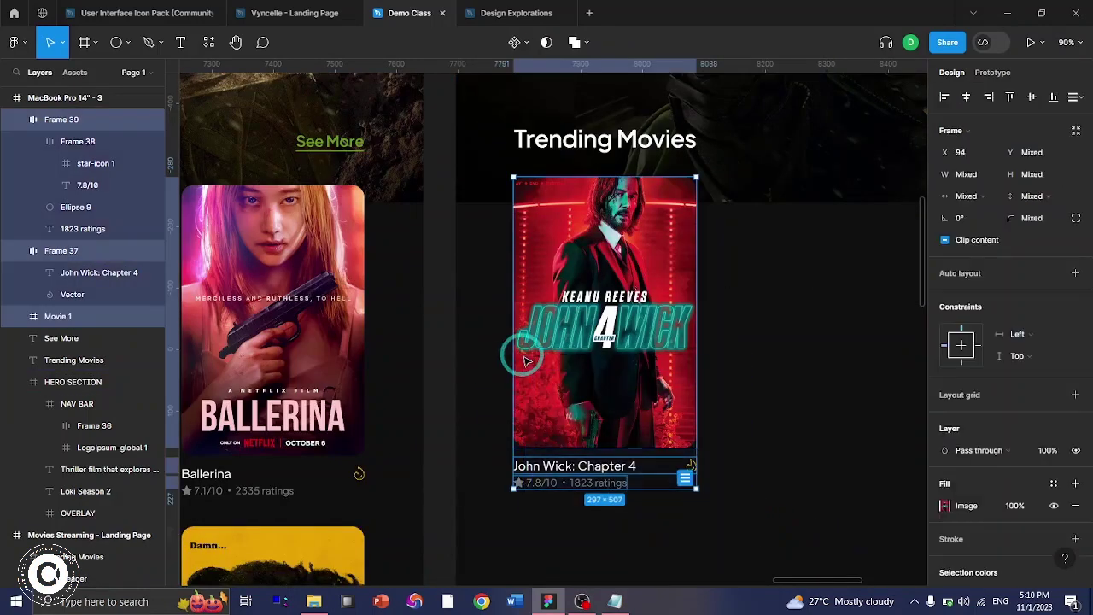
pyautogui.rightClick(576, 342)
pyautogui.click(627, 334)
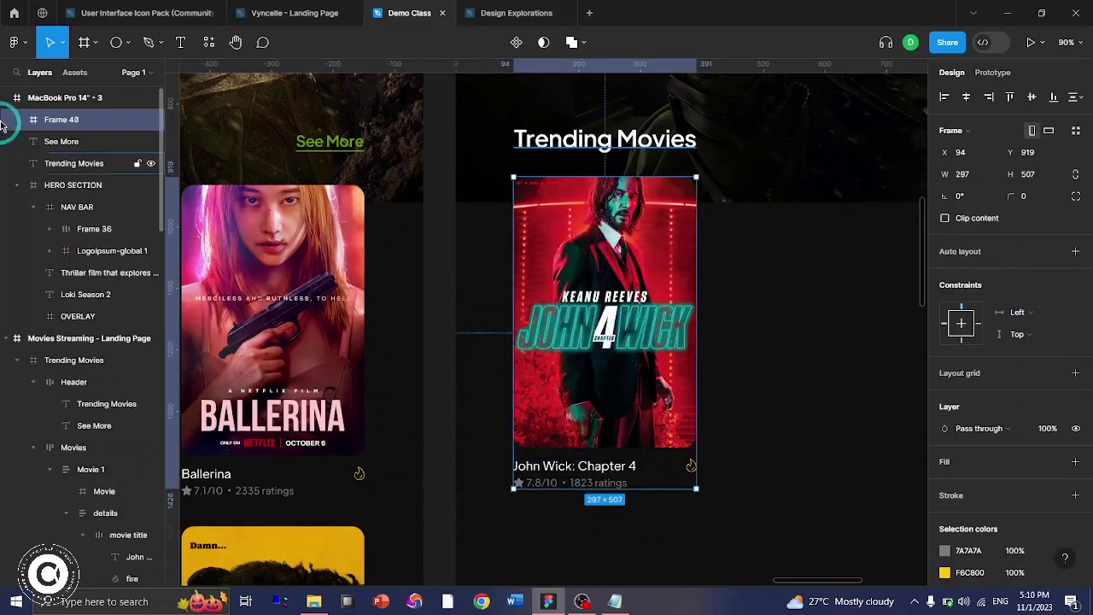
# - Rename the new movie card frame as MOVIE 1
pyautogui.doubleClick(55, 119)
pyautogui.write('MOVI')
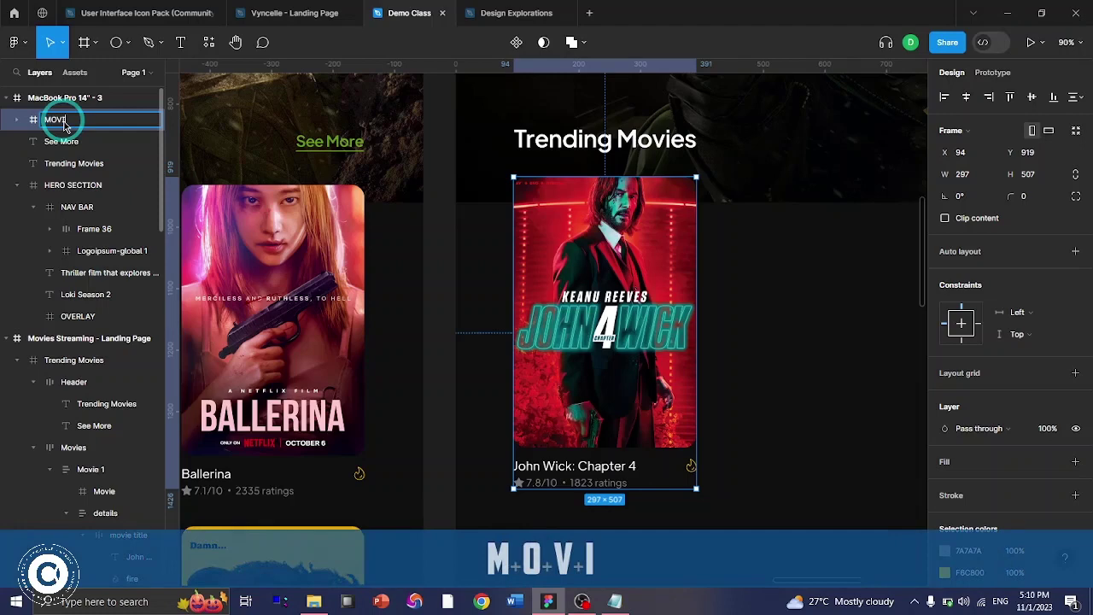
pyautogui.write('E 1')
pyautogui.press('Return')
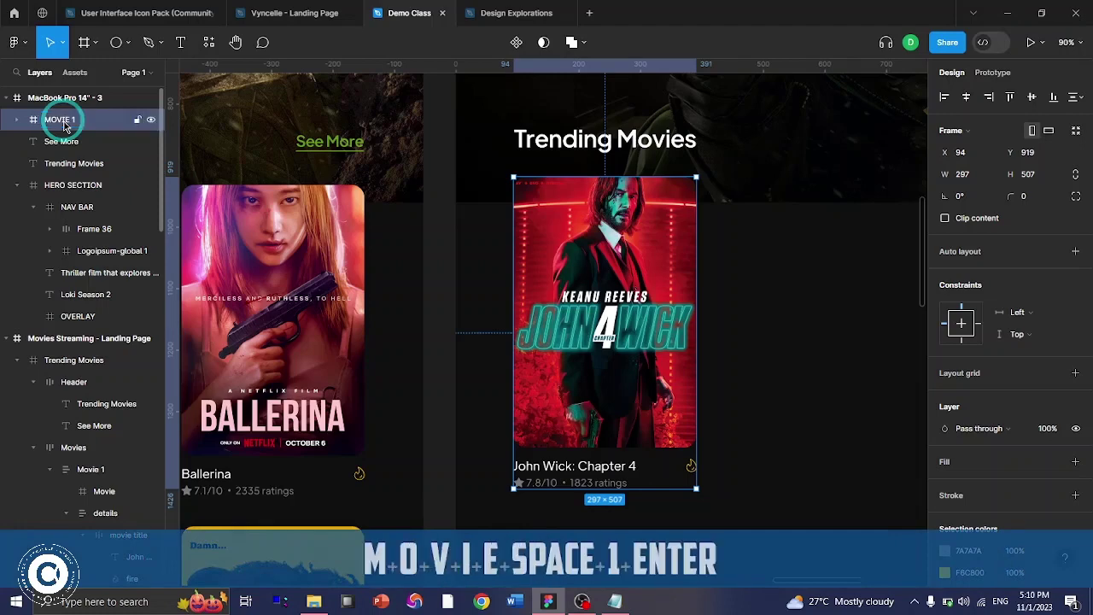
# - Expand the MOVIE 1 frame's layers and rename the rating row frame as movie ratings
pyautogui.click(18, 121)
pyautogui.click(36, 145)
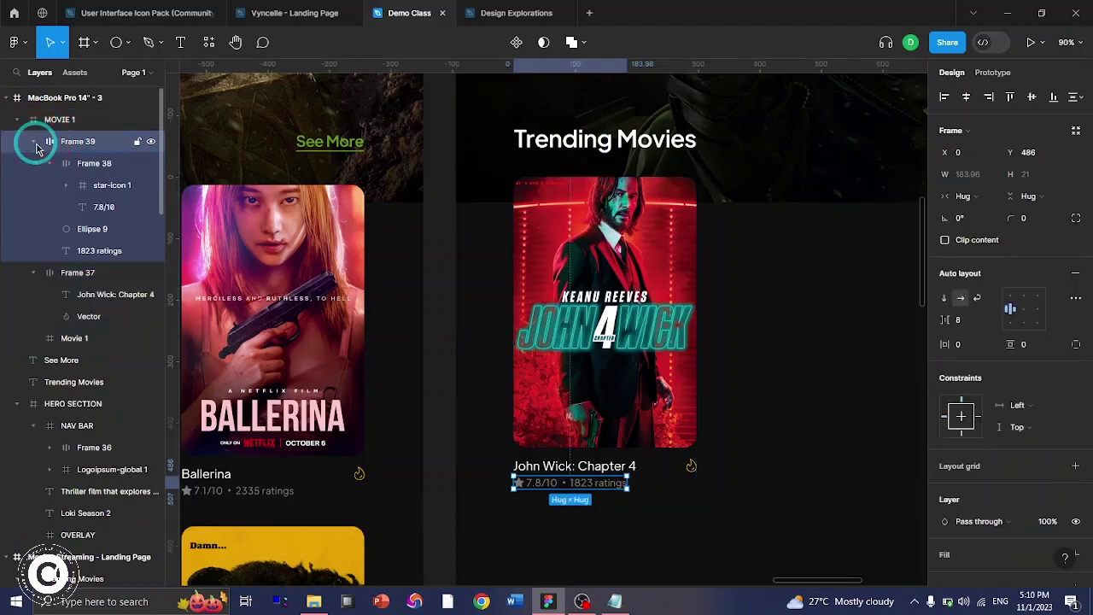
pyautogui.click(35, 143)
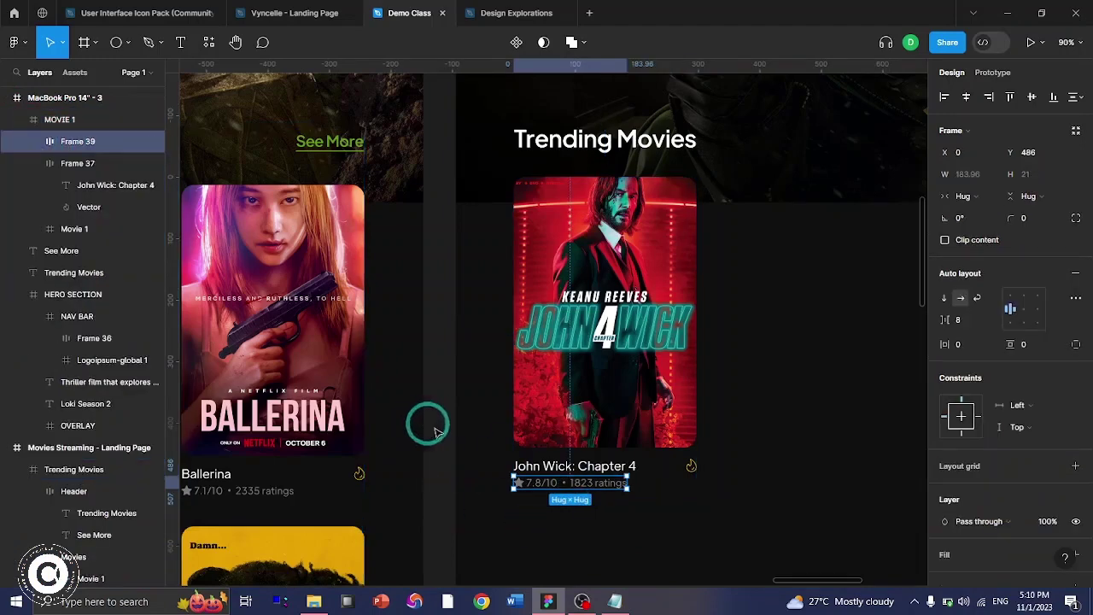
pyautogui.scroll(5, 571, 494)
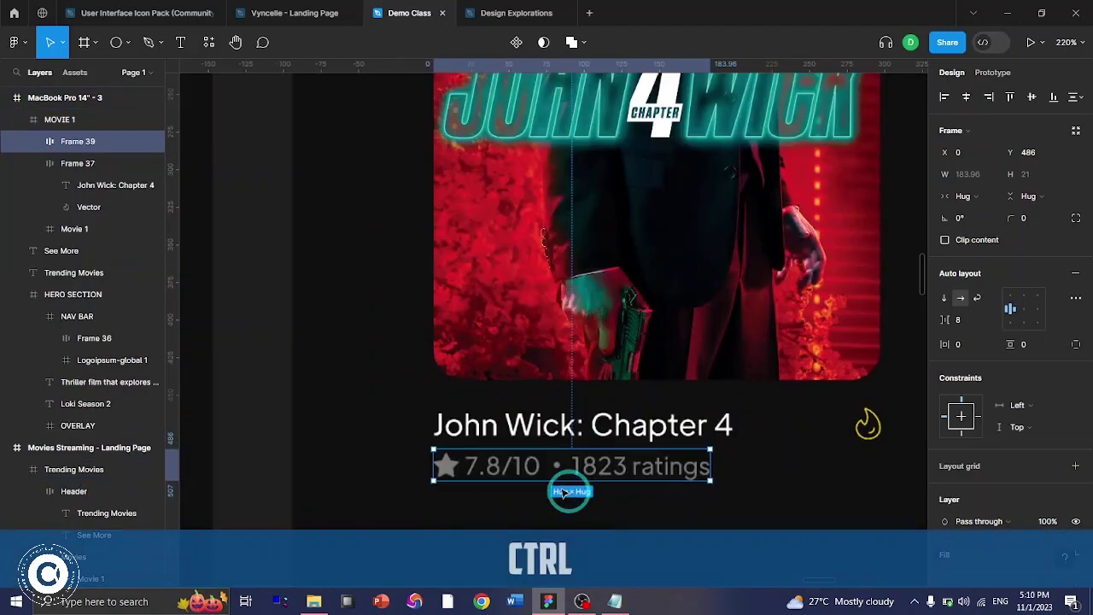
pyautogui.doubleClick(84, 142)
pyautogui.press('capslock')
pyautogui.press('capslock')
pyautogui.press('capslock')
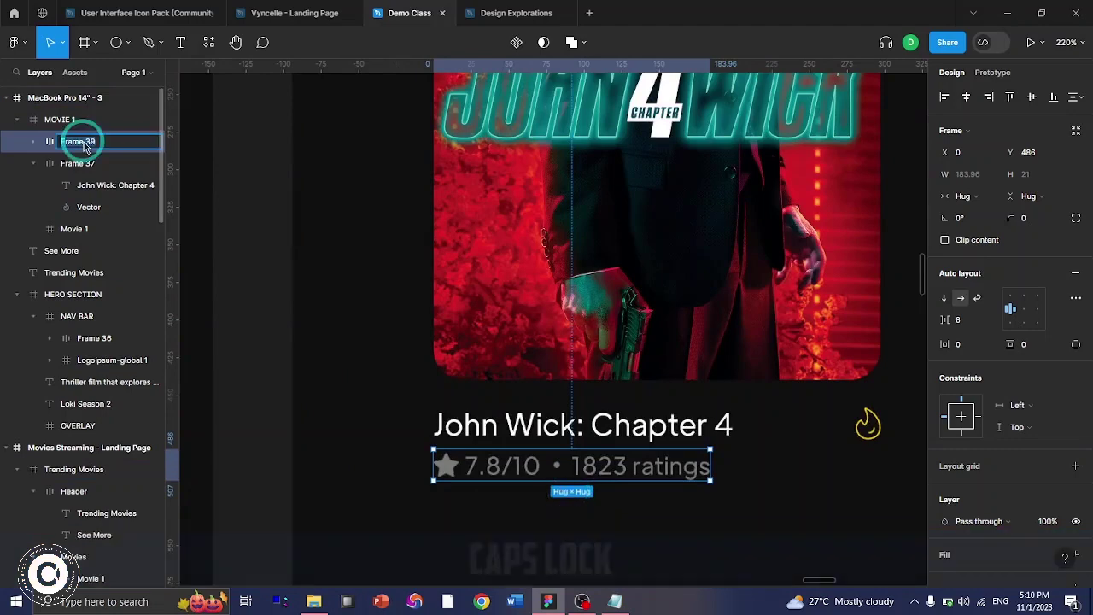
pyautogui.write('movie ')
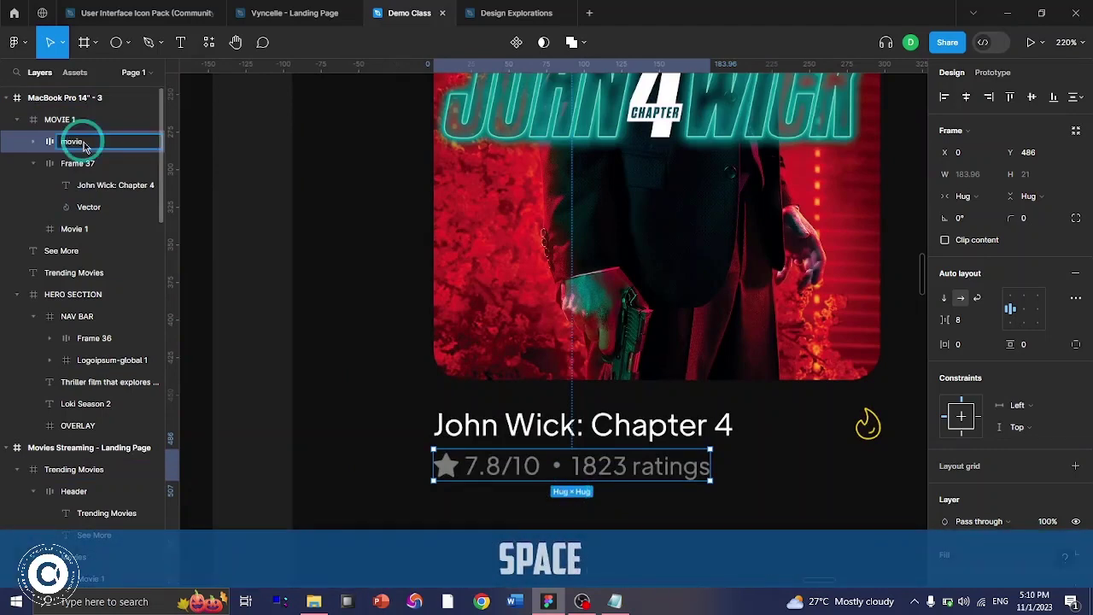
pyautogui.write('ratings')
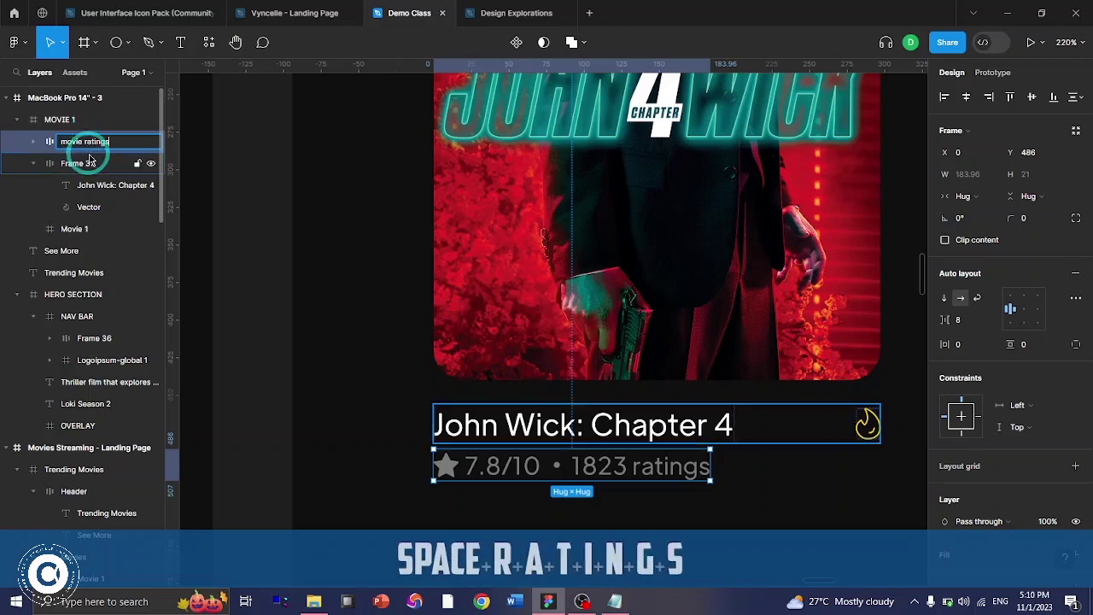
pyautogui.press('Return')
# - Rename the poster frame inside MOVIE 1 as movie
pyautogui.click(75, 229)
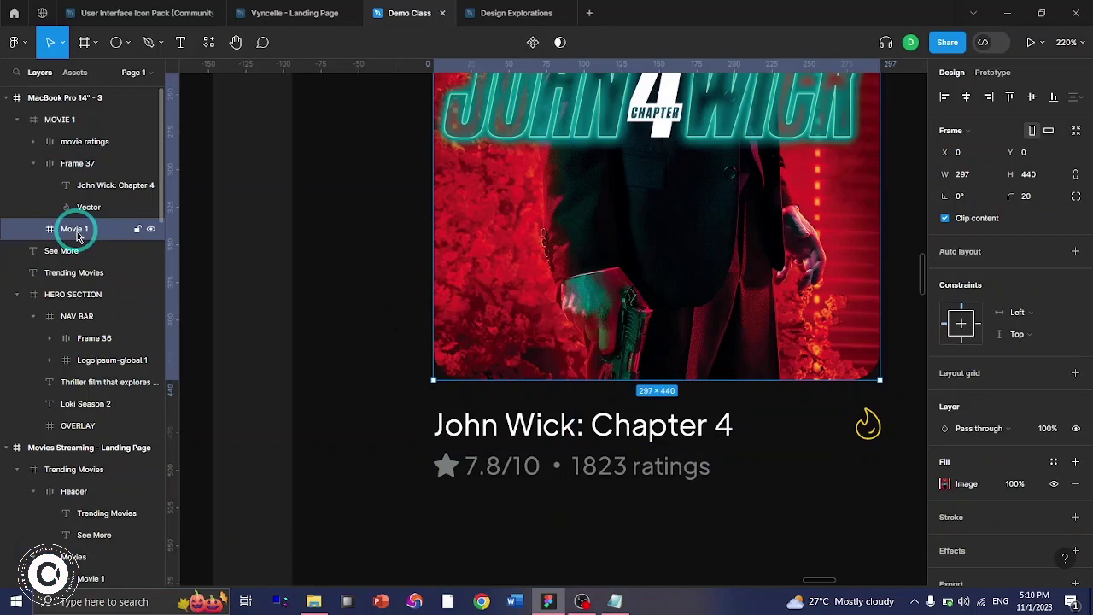
pyautogui.doubleClick(75, 229)
pyautogui.write('movie')
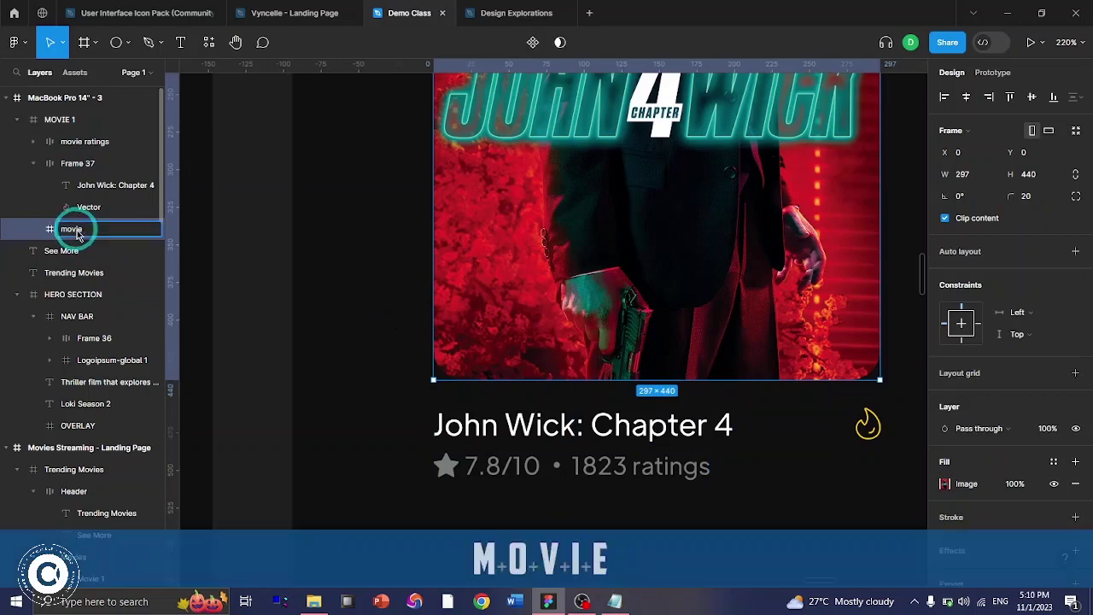
# - Collapse the frame holding the John Wick: Chapter 4 title and flame icon and rename it as movie title
pyautogui.click(74, 163)
pyautogui.click(31, 166)
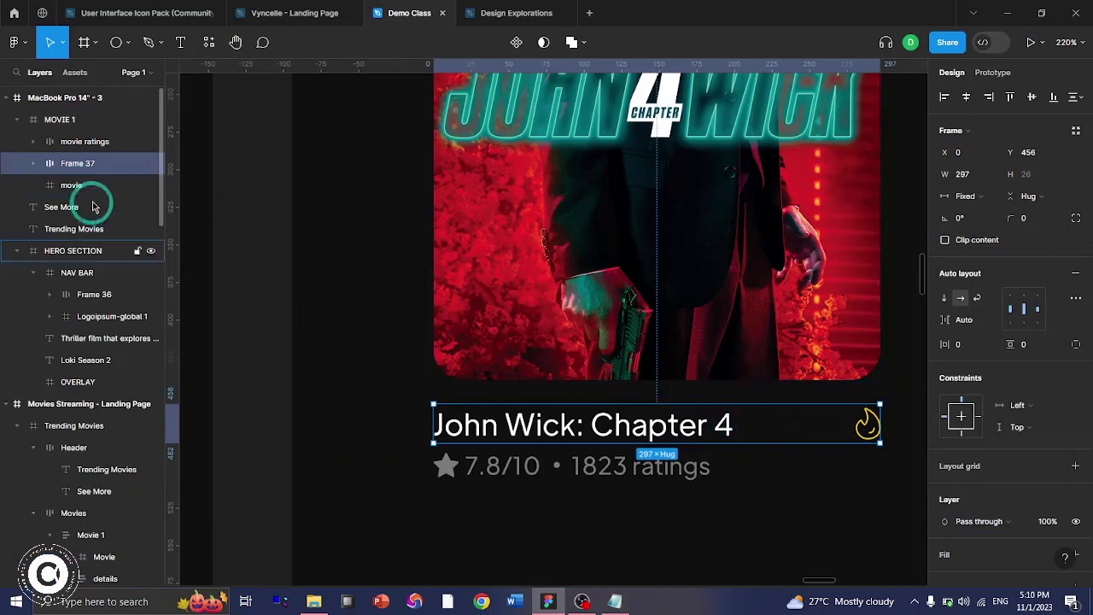
pyautogui.doubleClick(73, 163)
pyautogui.write('movie')
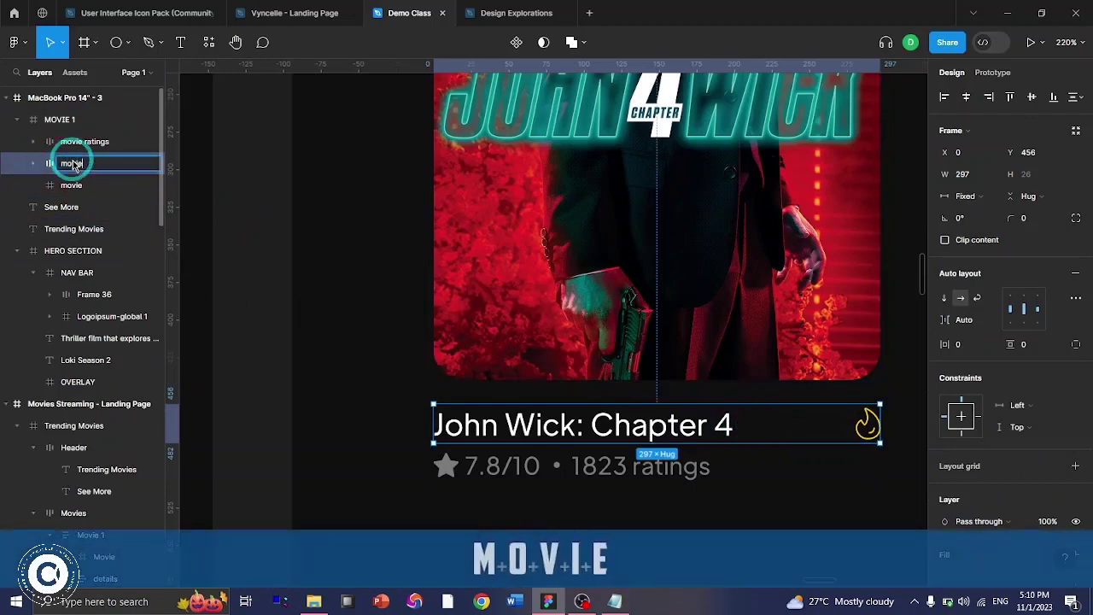
pyautogui.write(' title')
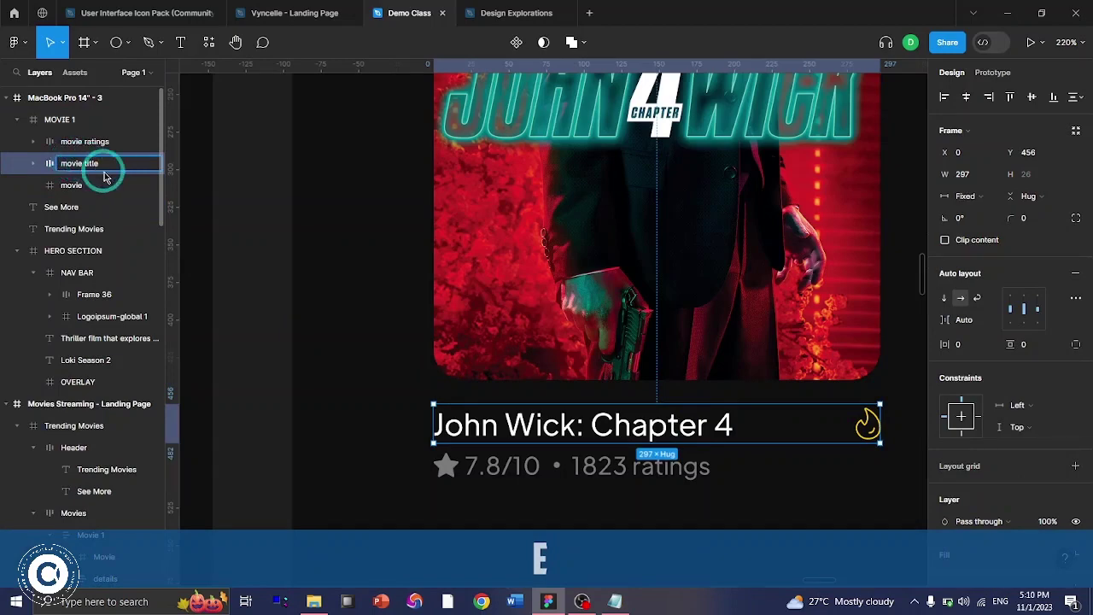
pyautogui.press('Return')
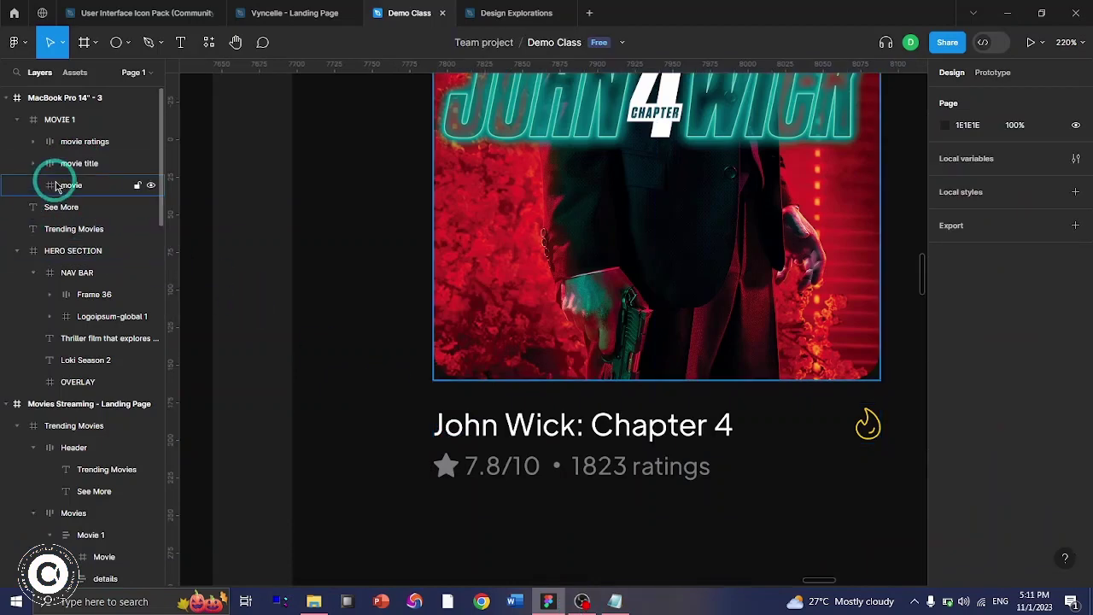
# - Extend the poster frame's layer name to movie poster
pyautogui.click(56, 186)
pyautogui.doubleClick(99, 190)
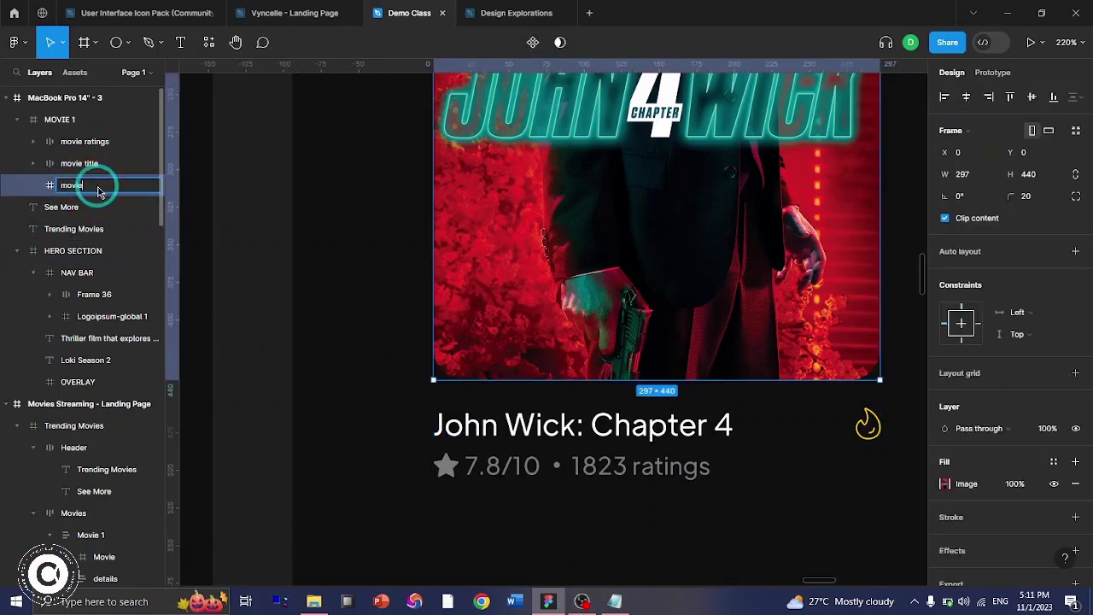
pyautogui.write('poster')
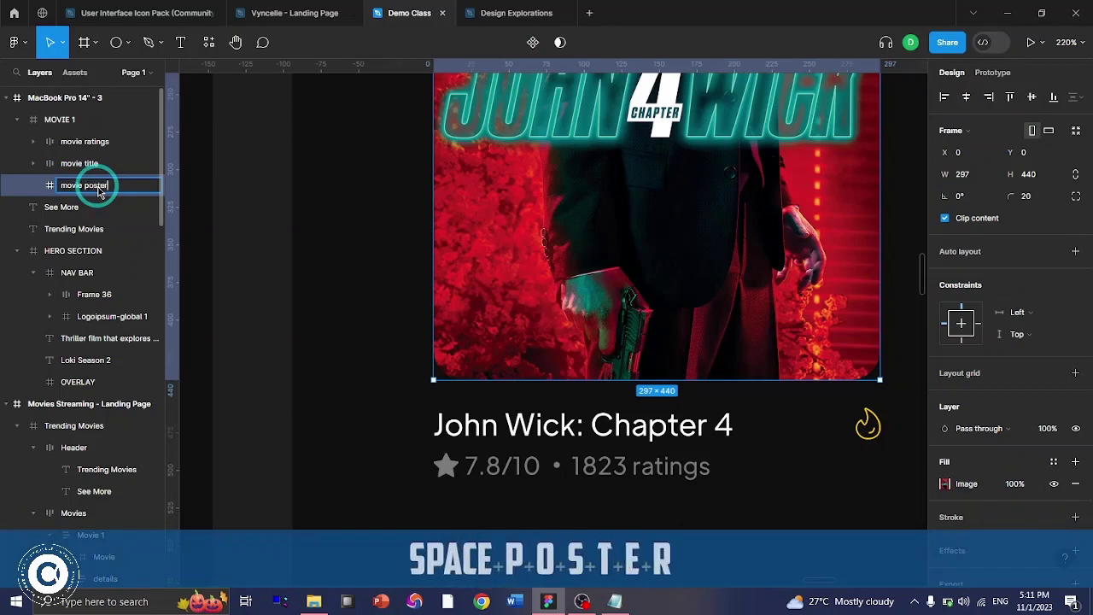
pyautogui.click(198, 284)
pyautogui.click(318, 367)
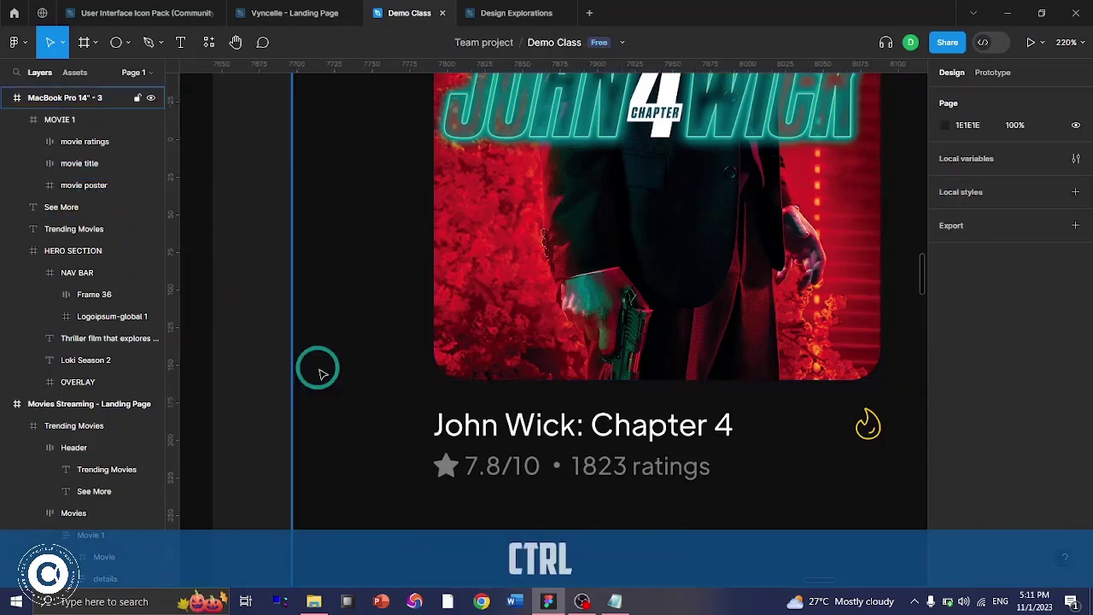
# - Align the left edges of the movie ratings, movie title and movie poster frames inside MOVIE 1
pyautogui.scroll(-5, 320, 370)
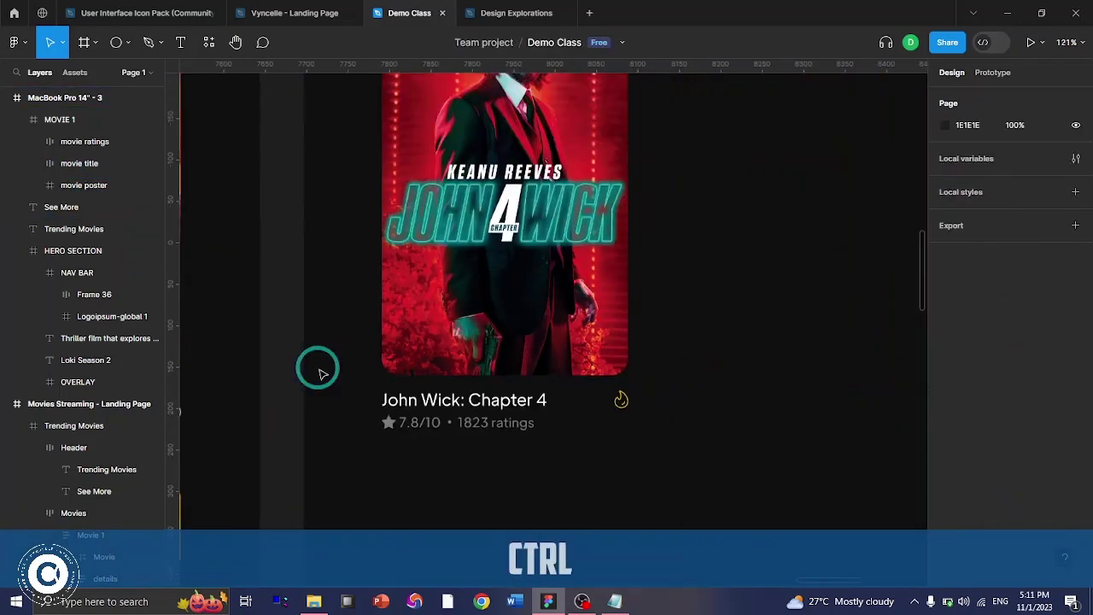
pyautogui.click(84, 142)
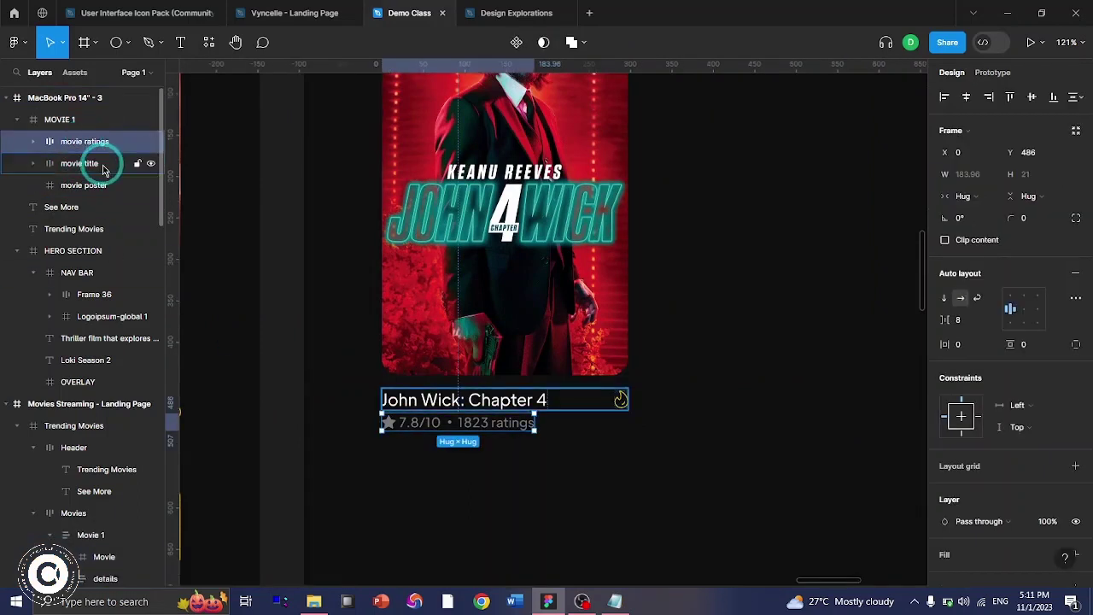
pyautogui.press('ctrl')
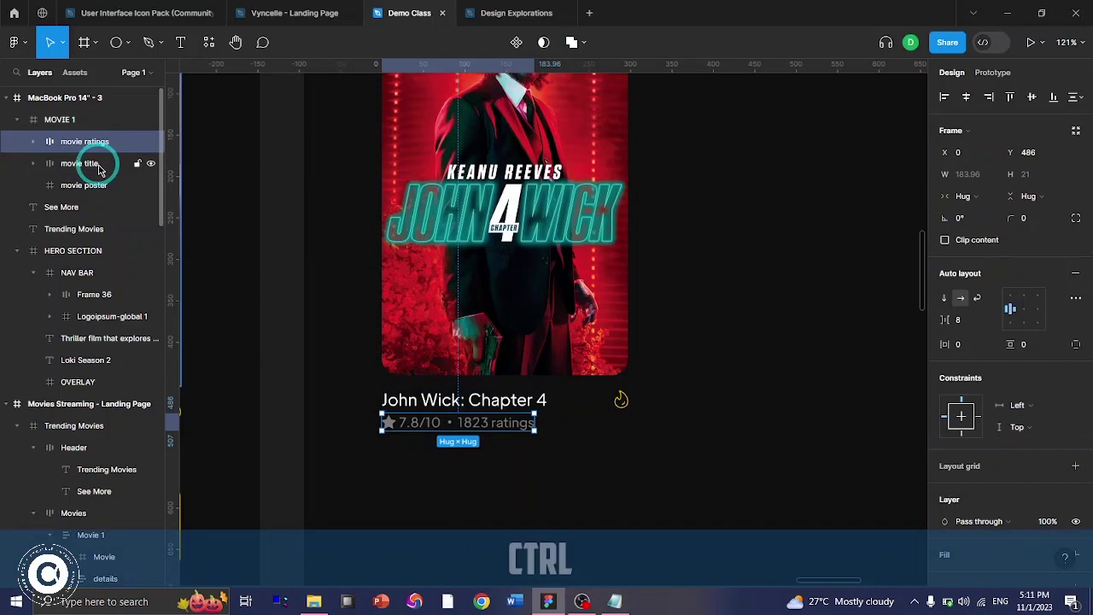
pyautogui.keyDown('ctrl'); pyautogui.keyDown('shift'); pyautogui.click(98, 167); pyautogui.keyUp('shift'); pyautogui.keyUp('ctrl')
pyautogui.press('alt')
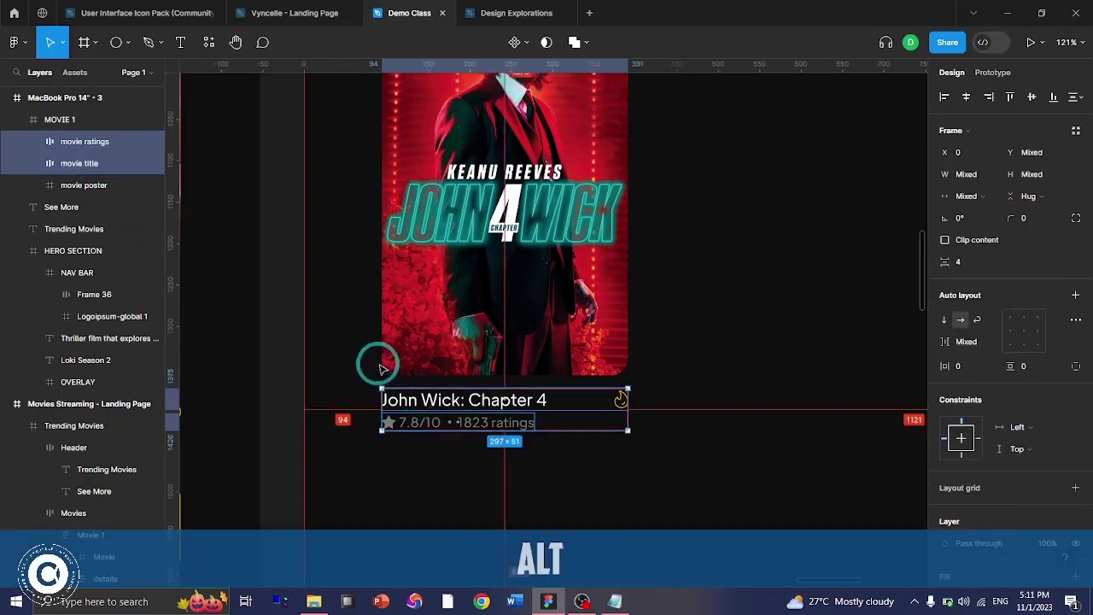
pyautogui.keyDown('ctrl'); pyautogui.click(54, 183); pyautogui.keyUp('ctrl')
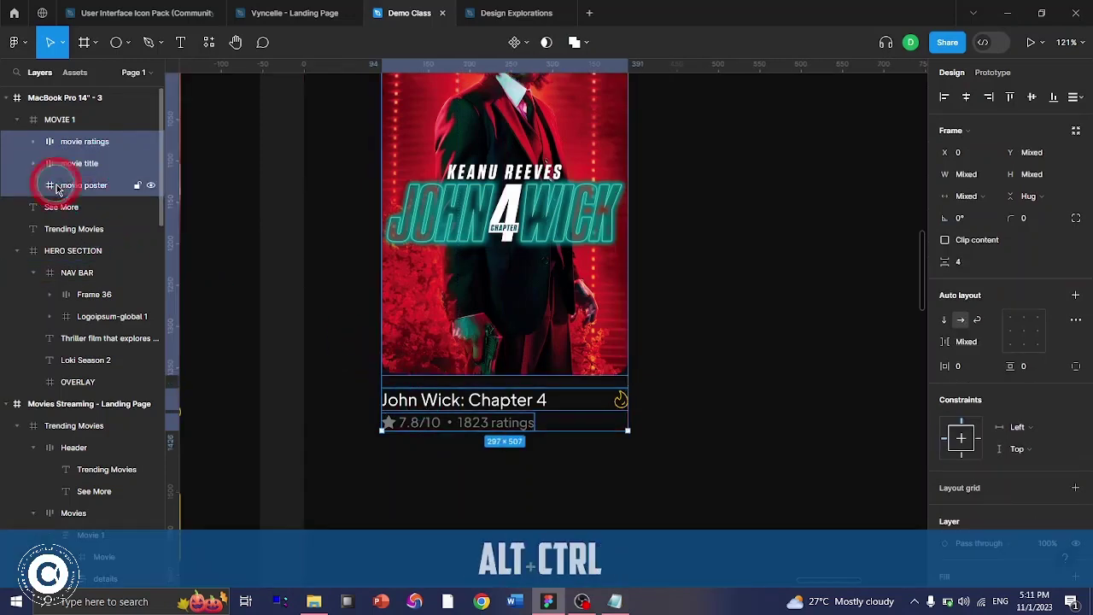
pyautogui.click(946, 97)
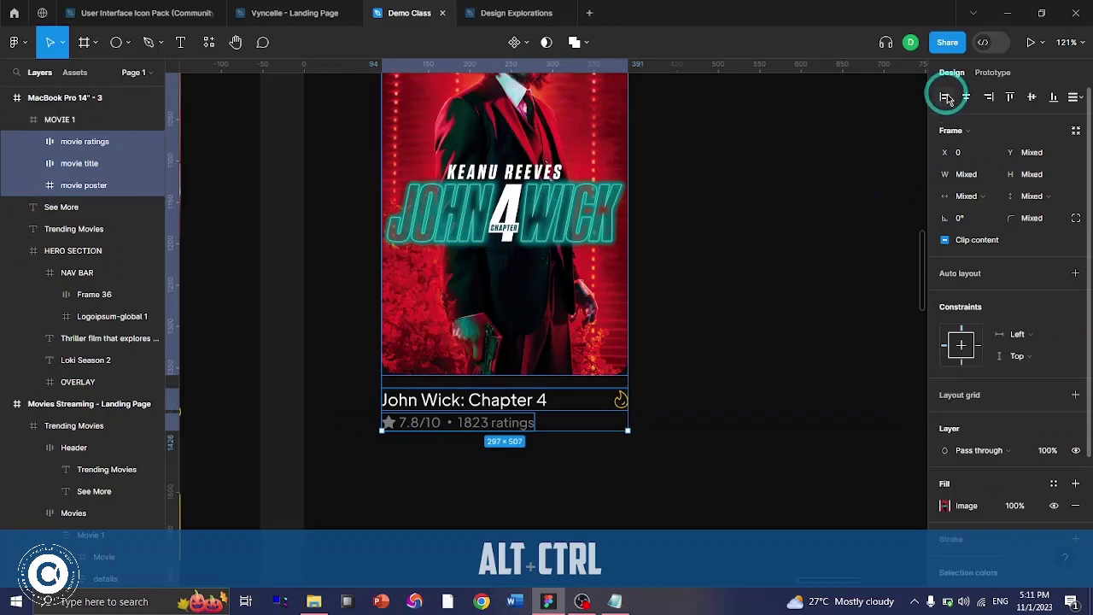
pyautogui.click(720, 434)
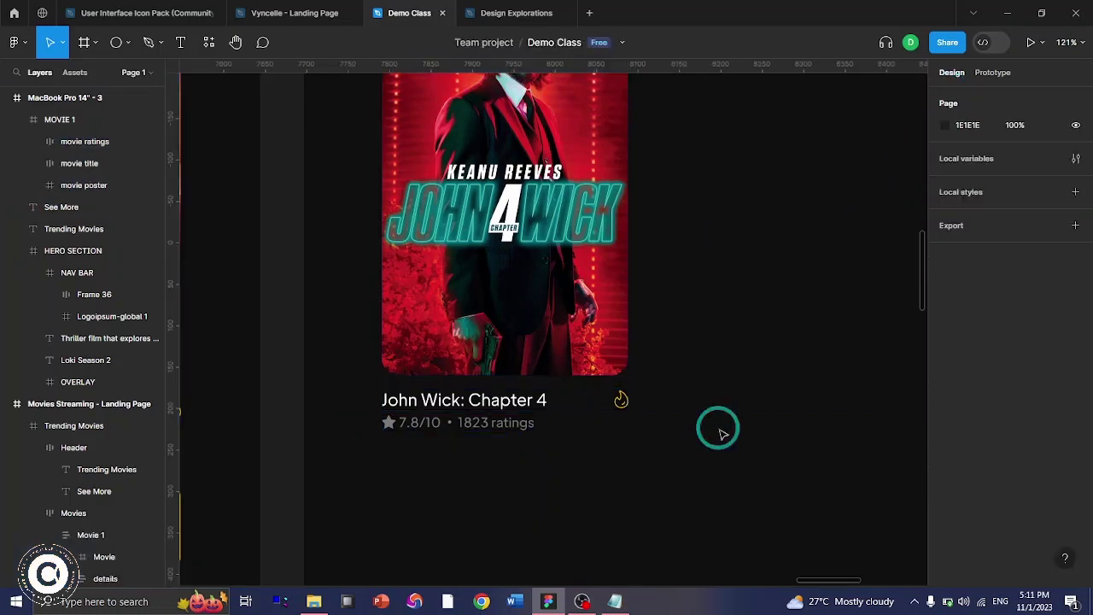
# - Duplicate the MOVIE 1 card horizontally to its right, placing the copy at about X 459 on the same level
pyautogui.keyDown('ctrl'); pyautogui.scroll(-3, 641, 402); pyautogui.keyUp('ctrl')
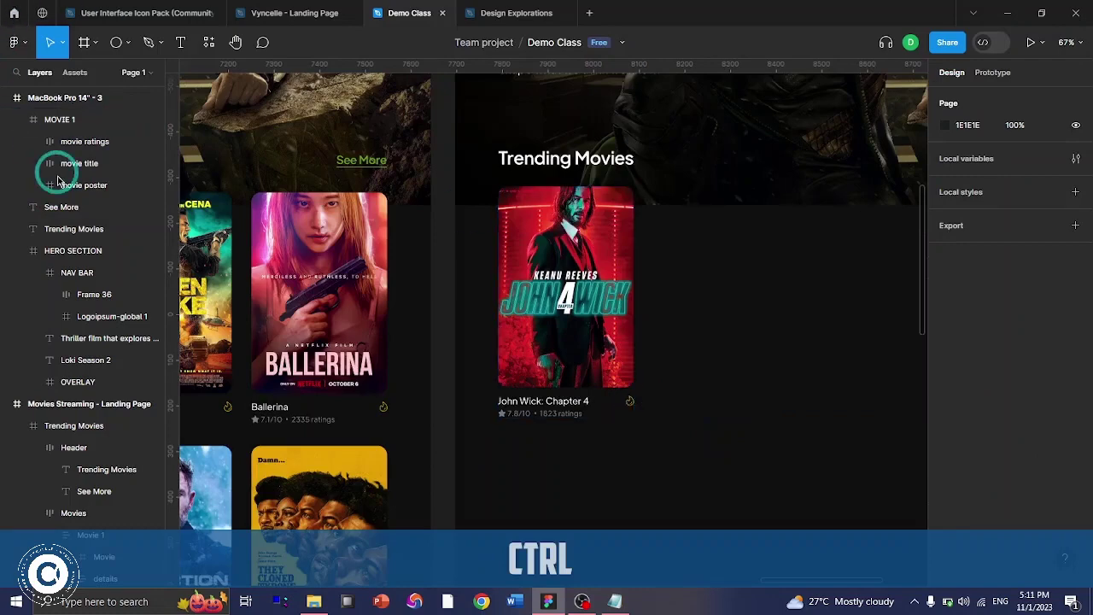
pyautogui.click(561, 294)
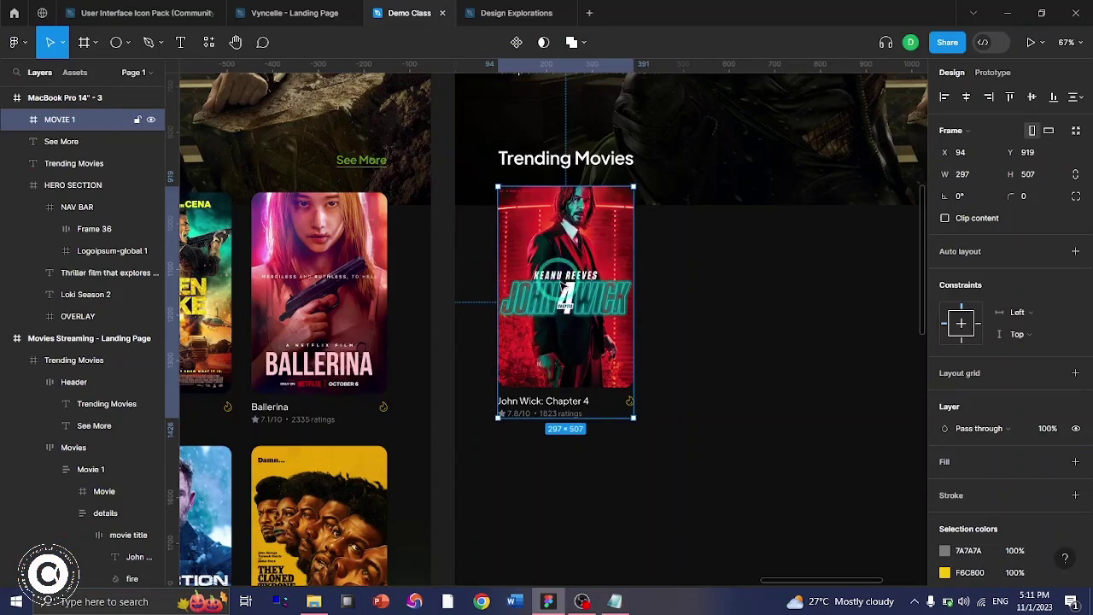
pyautogui.press('alt')
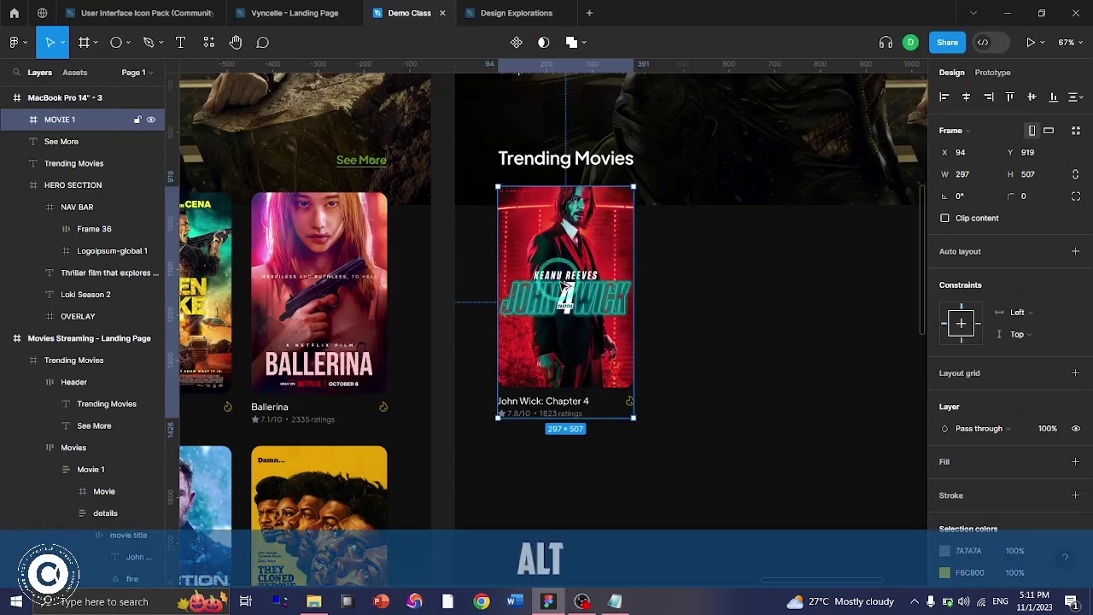
pyautogui.moveTo(564, 294); pyautogui.dragTo(729, 290)
pyautogui.press('shift')
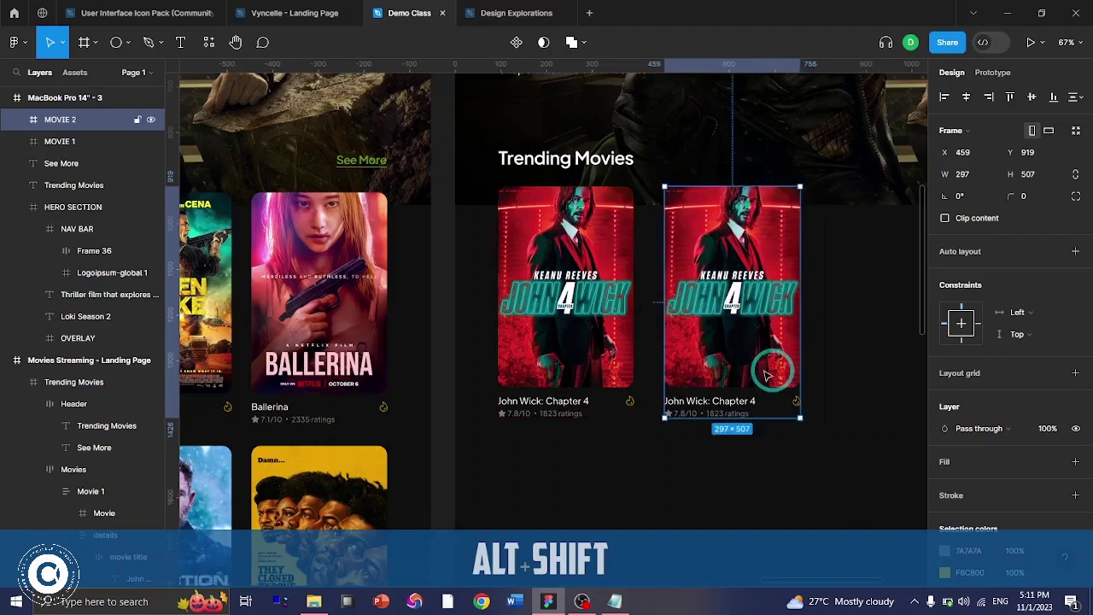
# - Duplicate the card twice more to complete a row of four ending below See More, and nudge the third card left to X 805
pyautogui.hscroll(5, 767, 374)
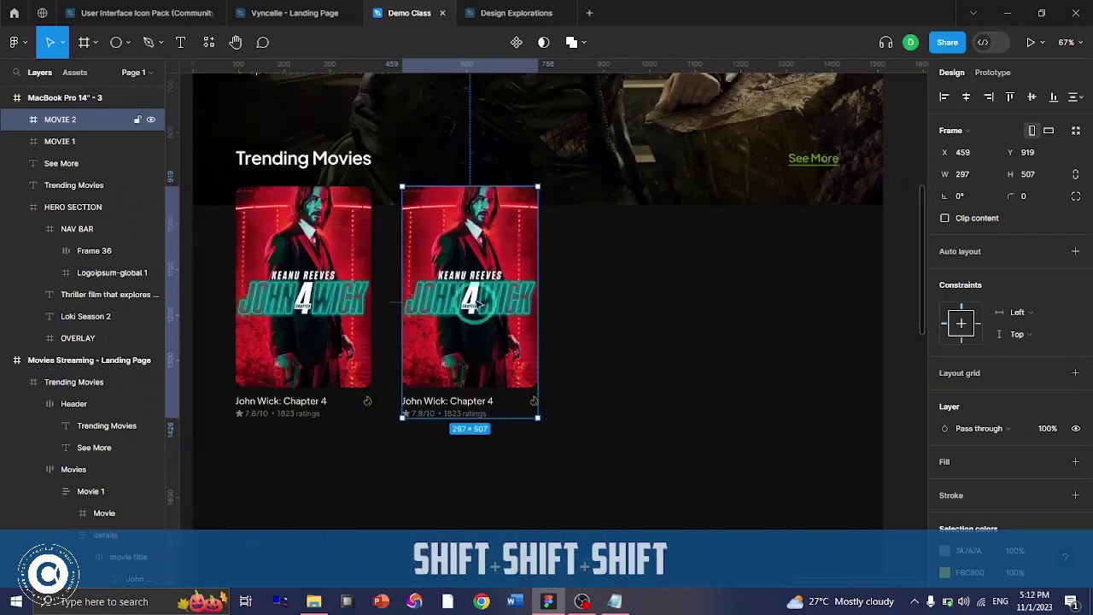
pyautogui.press('alt')
pyautogui.press('shift')
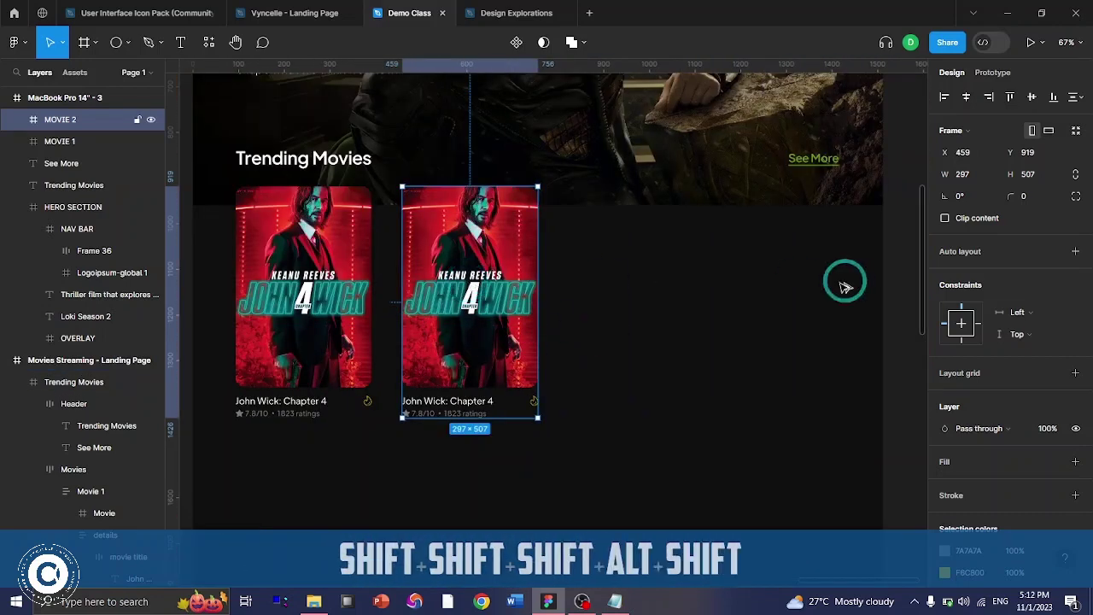
pyautogui.moveTo(471, 299); pyautogui.dragTo(635, 297)
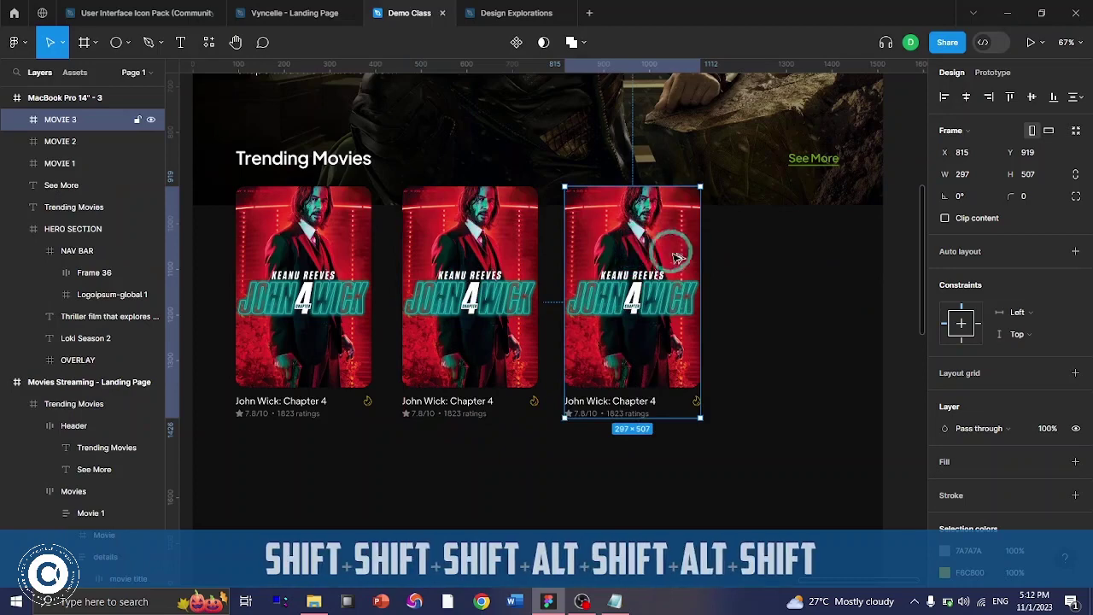
pyautogui.moveTo(681, 257); pyautogui.dragTo(781, 381)
pyautogui.click(649, 318)
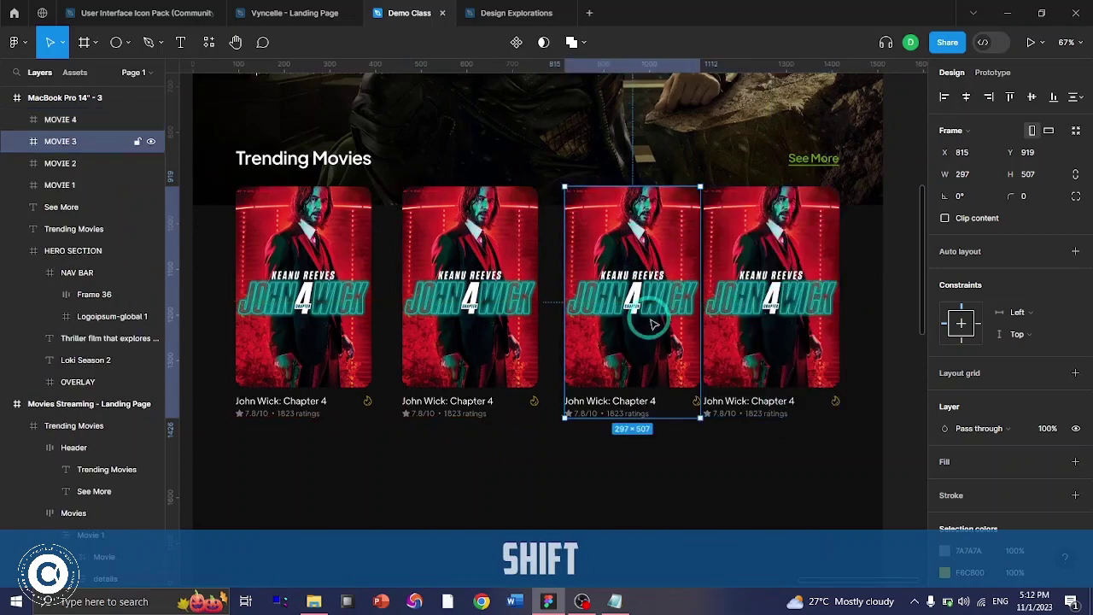
pyautogui.hotkey('shift', 'Left')
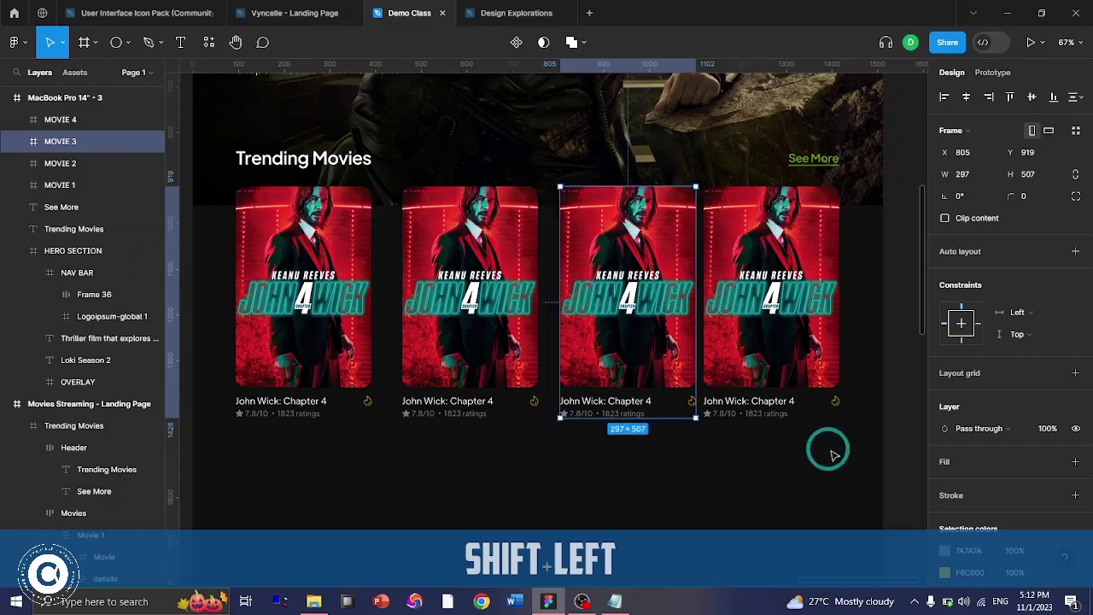
# - Wrap the four movie cards MOVIE 1 to MOVIE 4 in one horizontal auto layout frame
pyautogui.moveTo(840, 456); pyautogui.dragTo(359, 393)
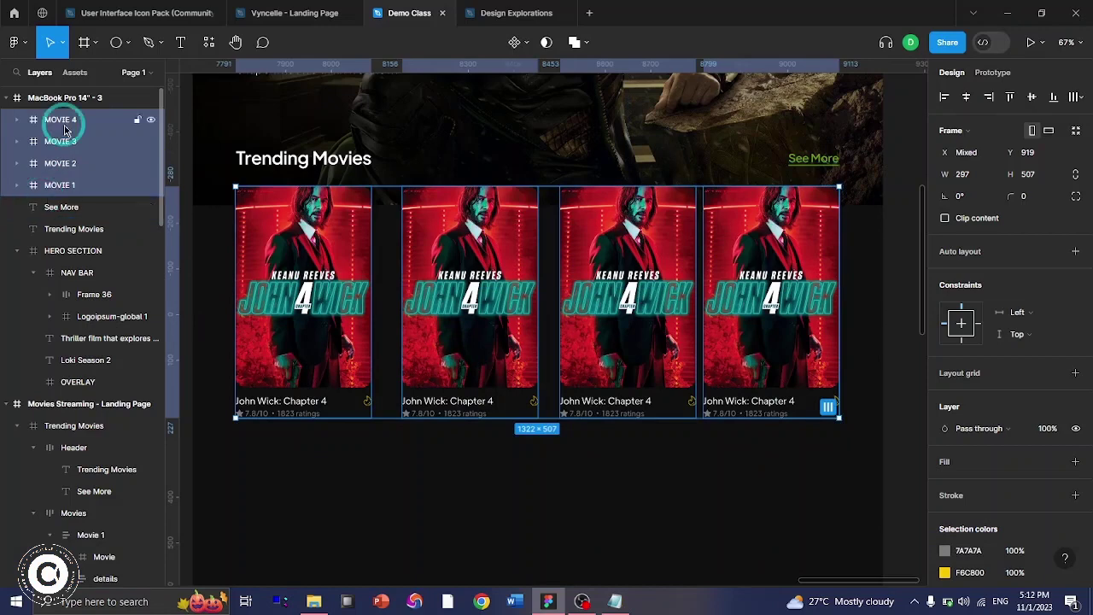
pyautogui.rightClick(759, 253)
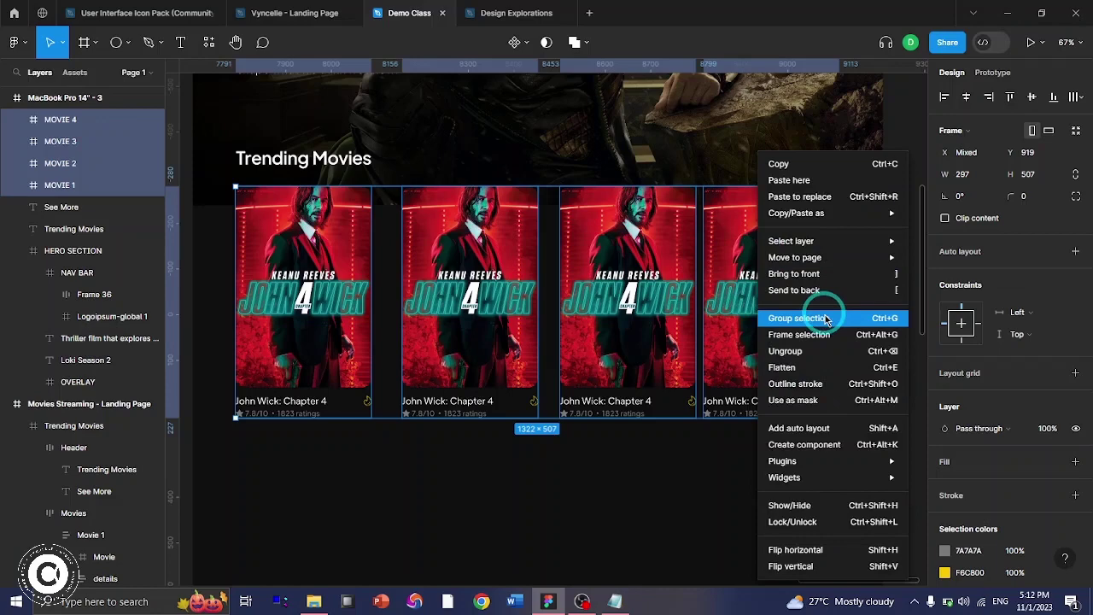
pyautogui.click(826, 319)
pyautogui.hotkey('shift', 'a')
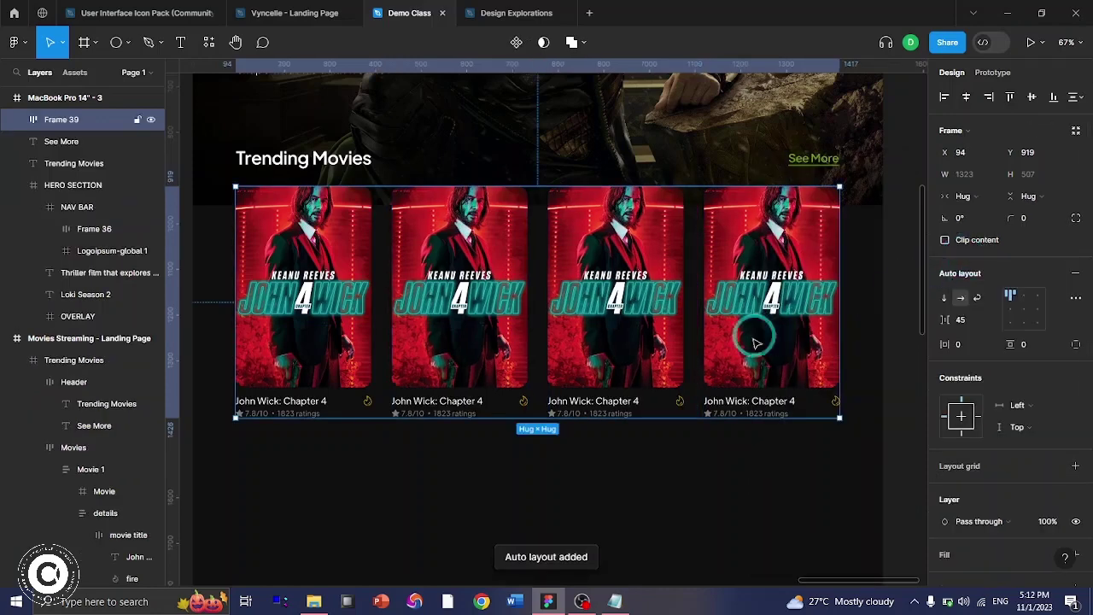
# - Set the horizontal gap between the cards in the auto layout row to 44
pyautogui.click(961, 320)
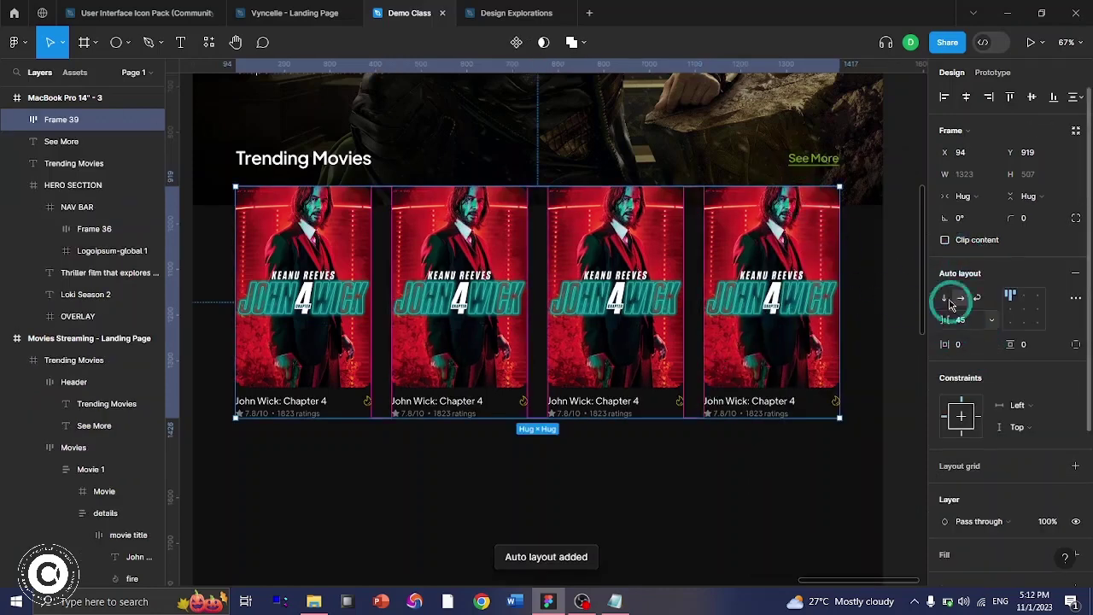
pyautogui.click(962, 347)
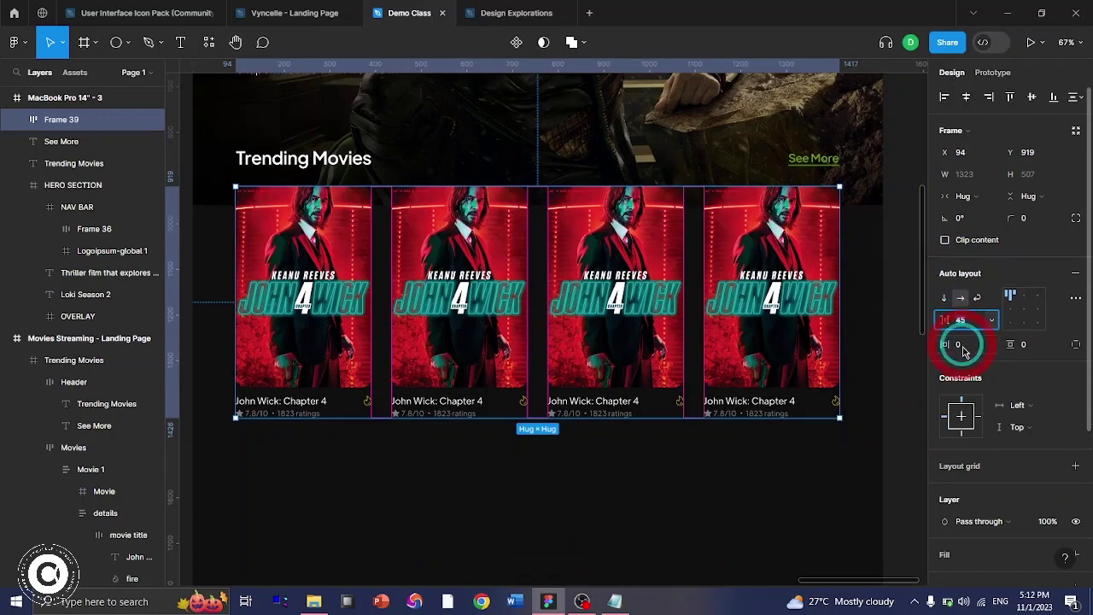
pyautogui.write('44')
pyautogui.press('Return')
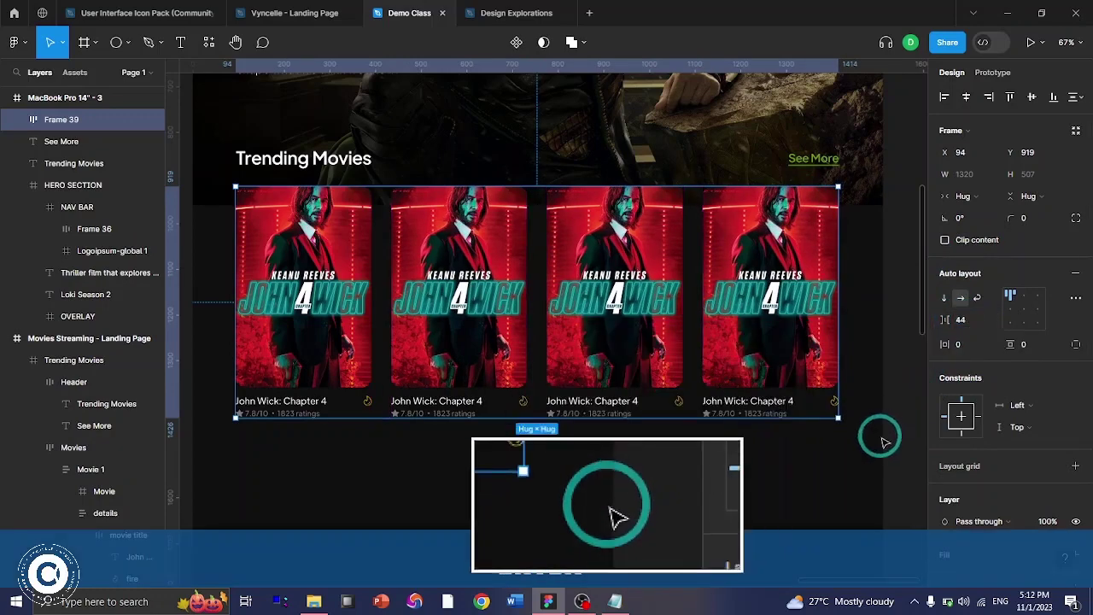
pyautogui.press('Return')
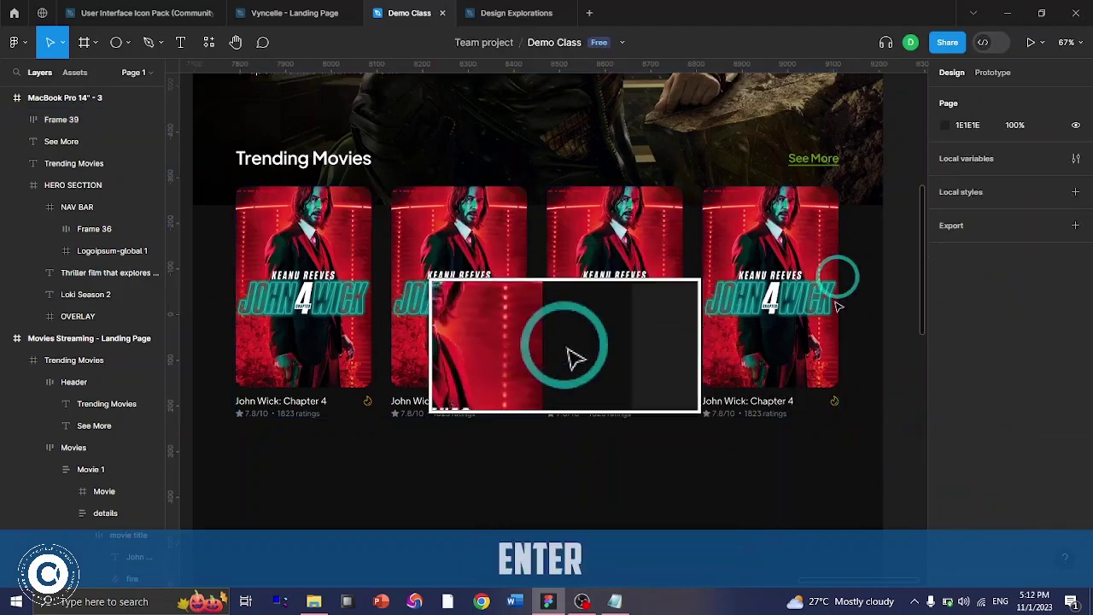
# - Replace the image fill of the second card's movie poster with the Thunivu poster from the DAY FOUR Resources folder
pyautogui.press('F2')
pyautogui.keyDown('ctrl'); pyautogui.click(514, 251); pyautogui.keyUp('ctrl')
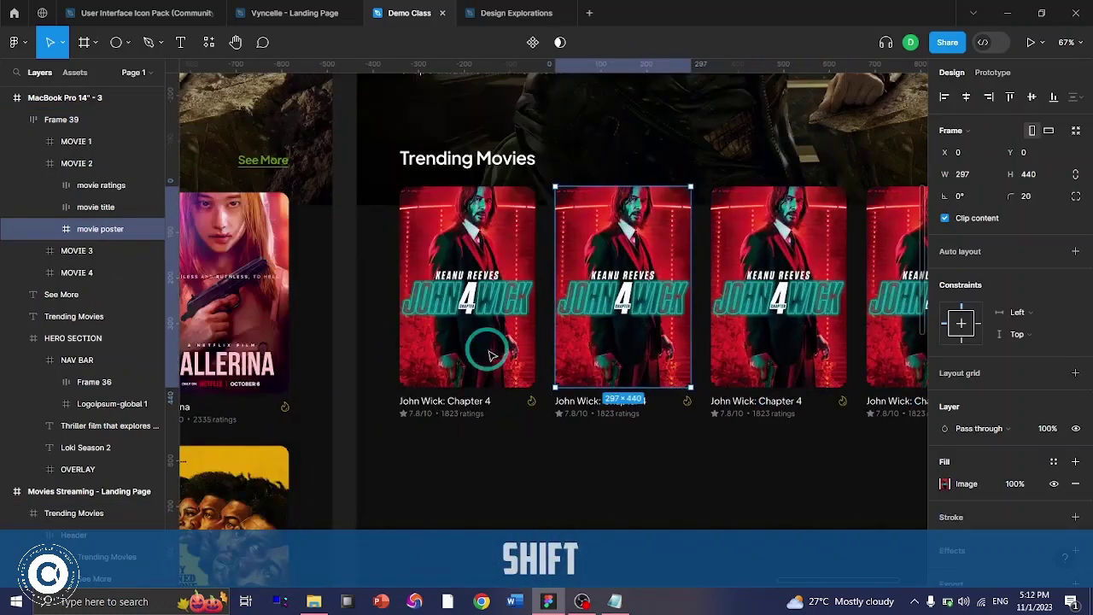
pyautogui.scroll(-1, 957, 432)
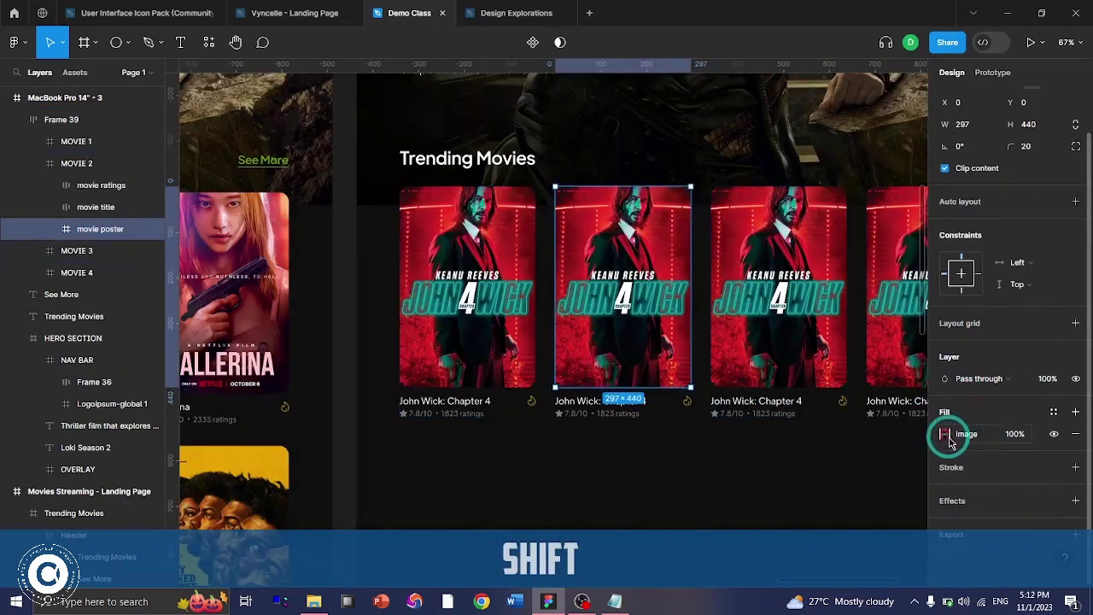
pyautogui.click(944, 434)
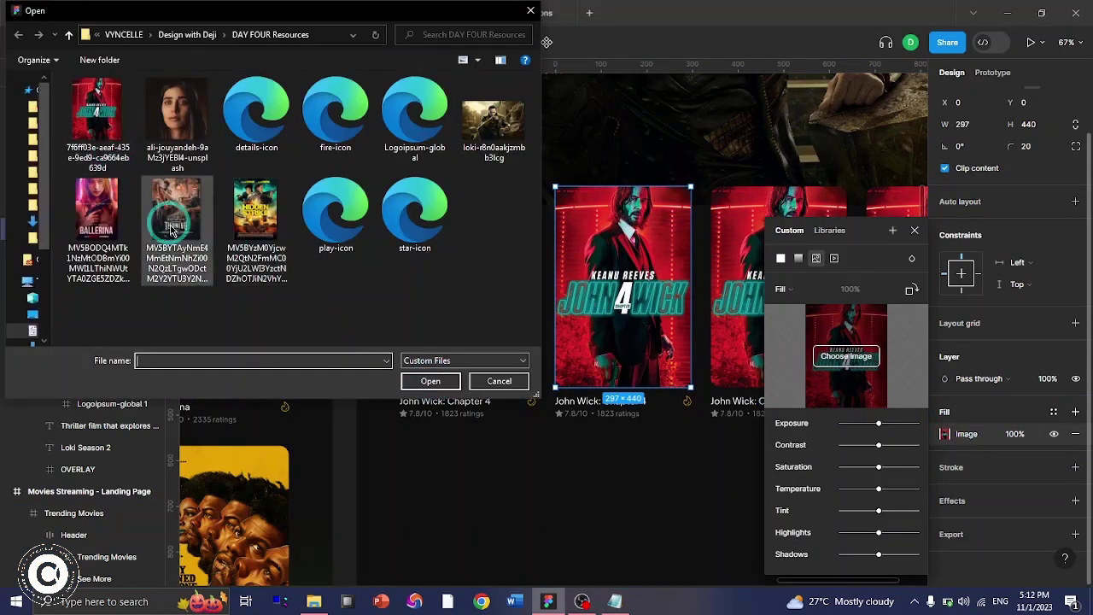
pyautogui.click(173, 229)
pyautogui.click(427, 382)
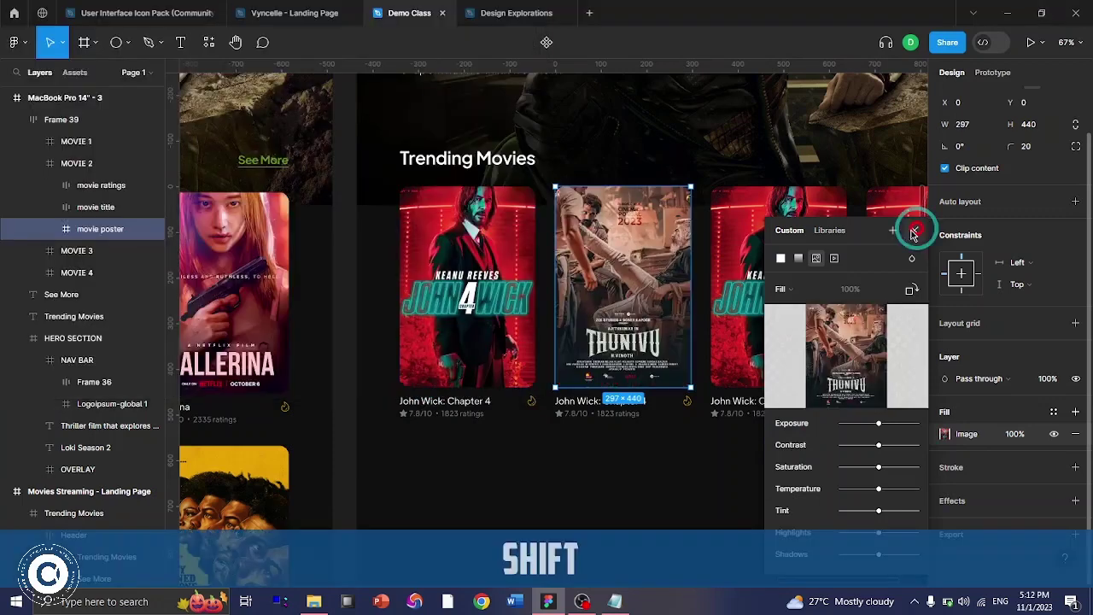
pyautogui.click(914, 230)
# - Replace the image fill of the third card's movie poster with the Hidden Strike poster from the DAY FOUR Resources folder
pyautogui.keyDown('ctrl'); pyautogui.click(773, 234); pyautogui.keyUp('ctrl')
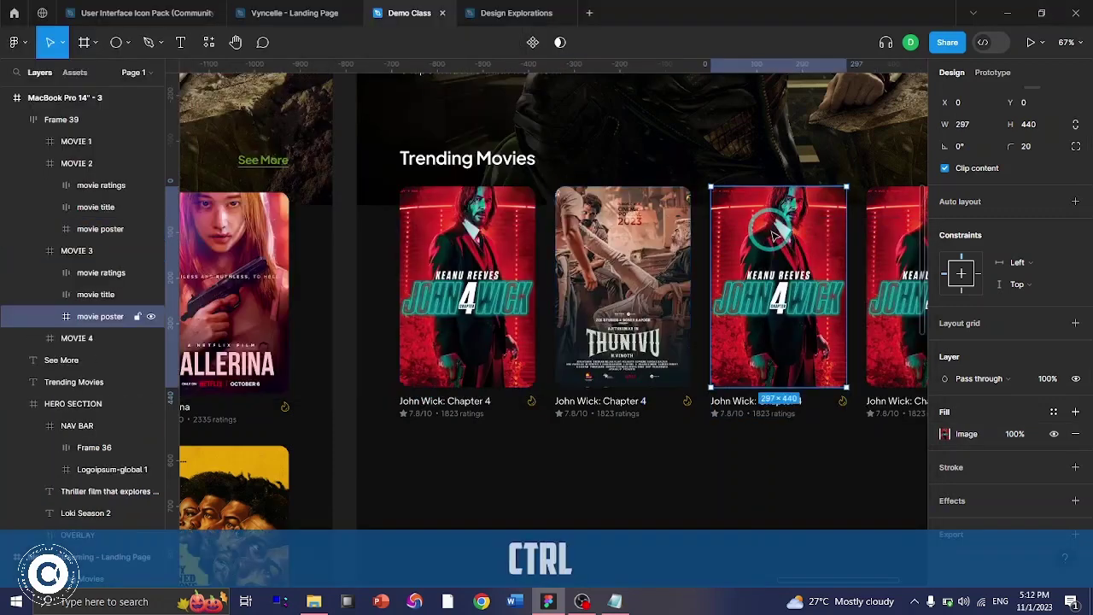
pyautogui.click(945, 436)
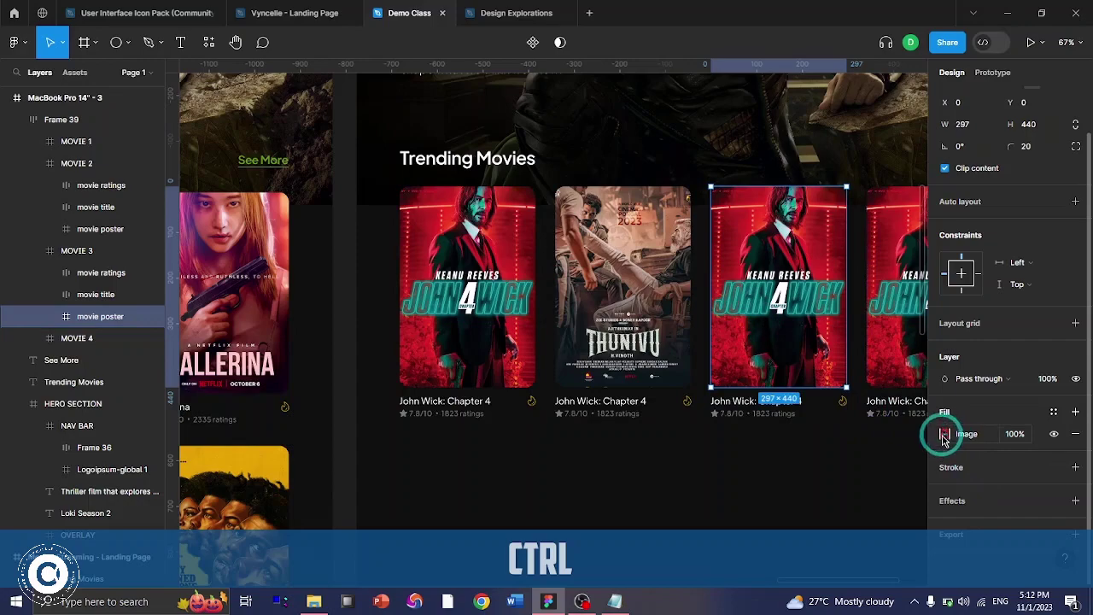
pyautogui.click(863, 356)
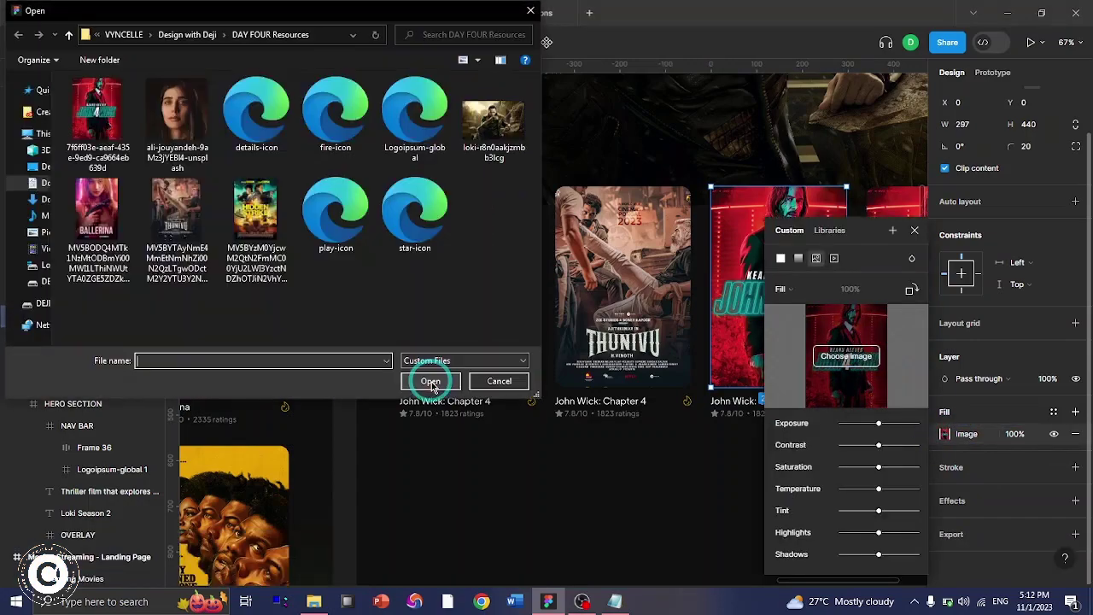
pyautogui.click(246, 461)
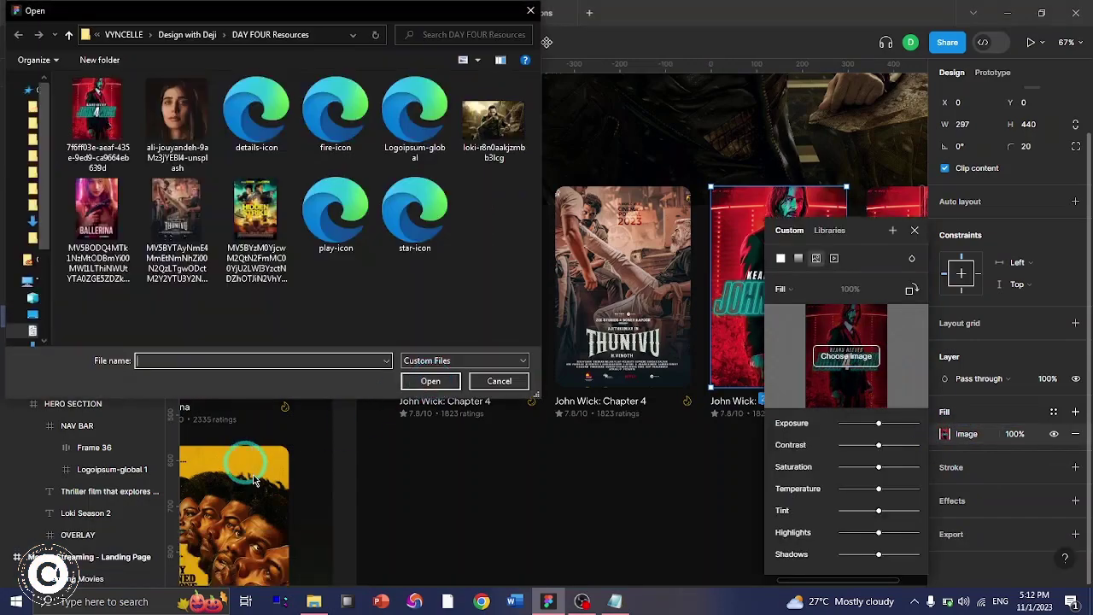
pyautogui.hscroll(-5, 254, 480)
pyautogui.click(256, 231)
pyautogui.click(415, 379)
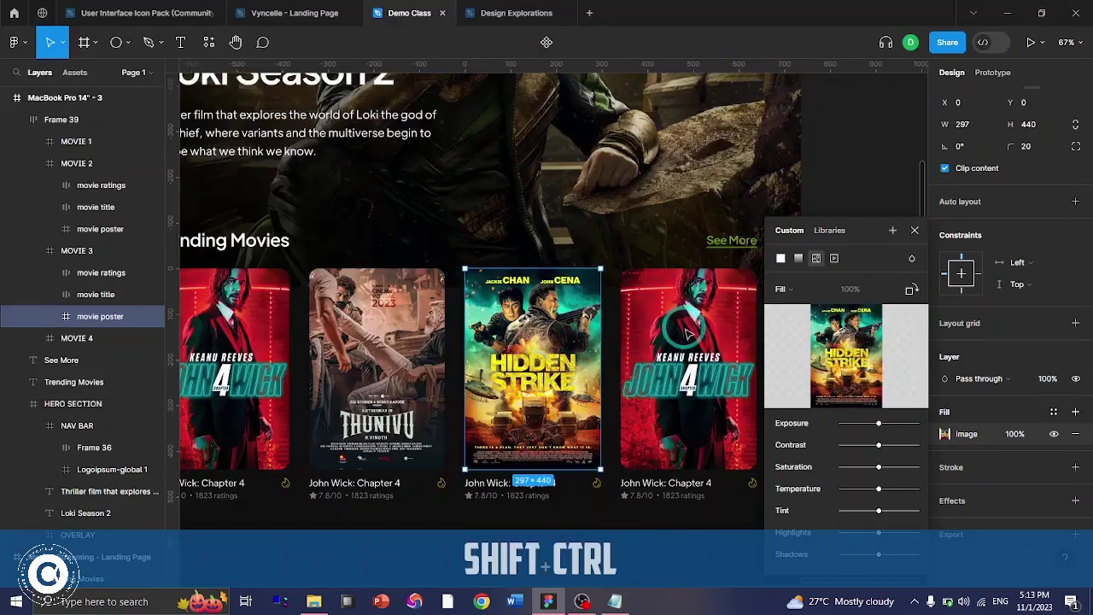
pyautogui.click(915, 232)
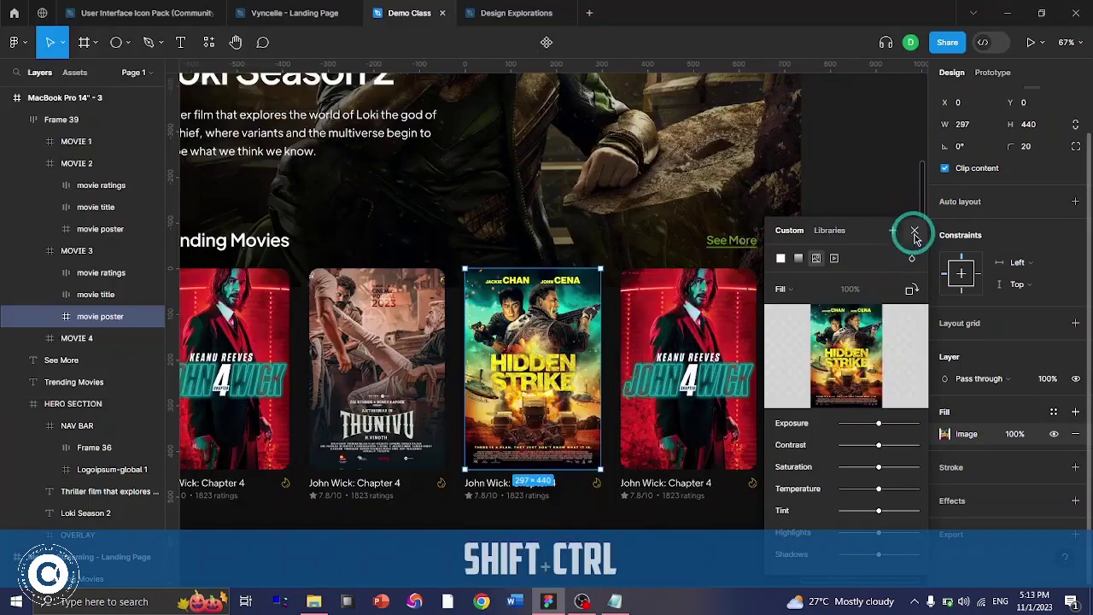
# - Replace the image fill of the fourth card's movie poster with the Ballerina poster from the DAY FOUR Resources folder
pyautogui.keyDown('ctrl'); pyautogui.click(715, 325); pyautogui.keyUp('ctrl')
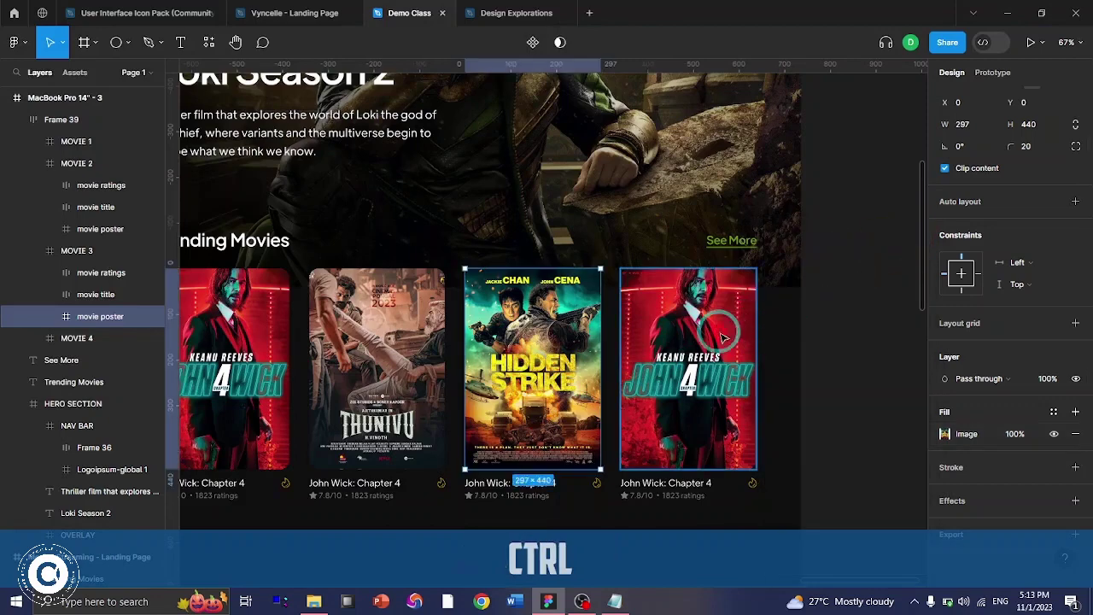
pyautogui.click(946, 433)
pyautogui.click(837, 359)
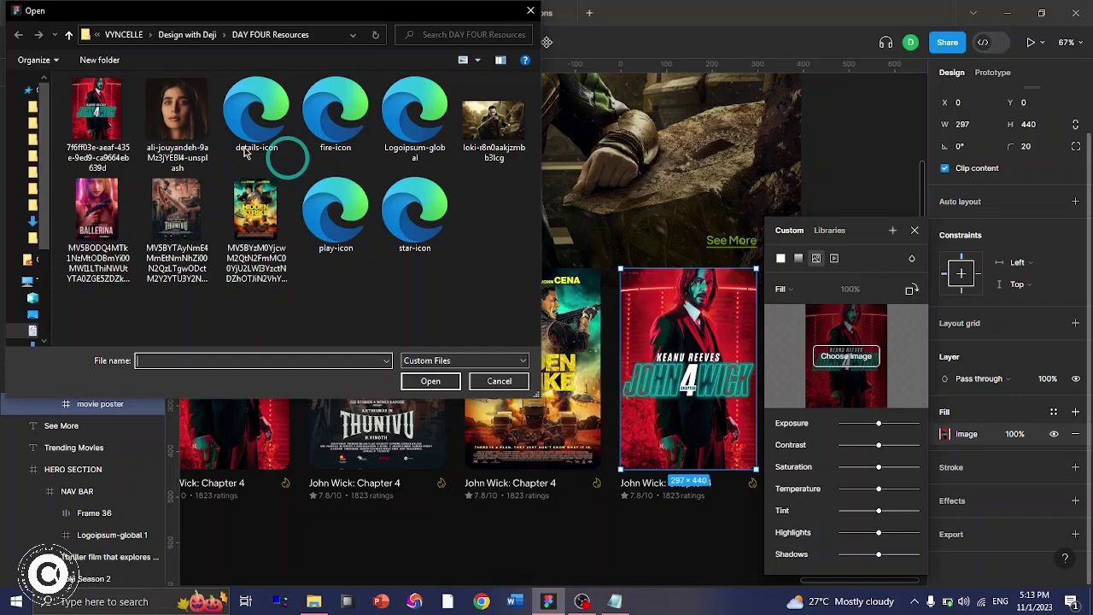
pyautogui.click(96, 210)
pyautogui.click(429, 381)
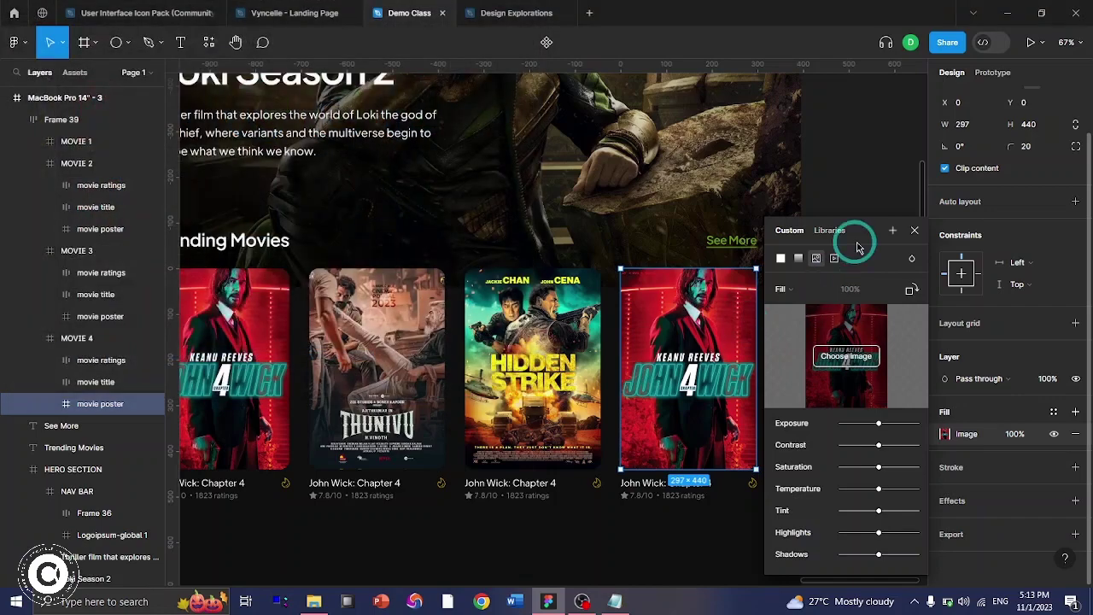
pyautogui.click(475, 515)
# - Copy "Thunivu: H. Vinoth" from the TEXT FOR DAY FOUR file in Notepad and paste it as the second card's movie title
pyautogui.hscroll(-2, 472, 515)
pyautogui.scroll(5, 521, 481)
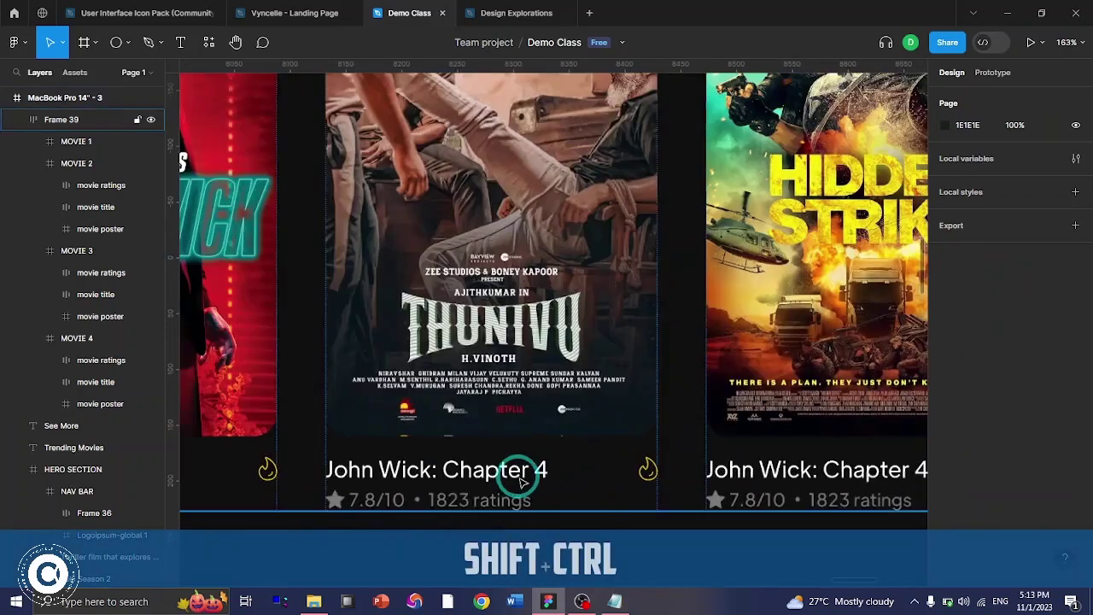
pyautogui.scroll(-2, 517, 478)
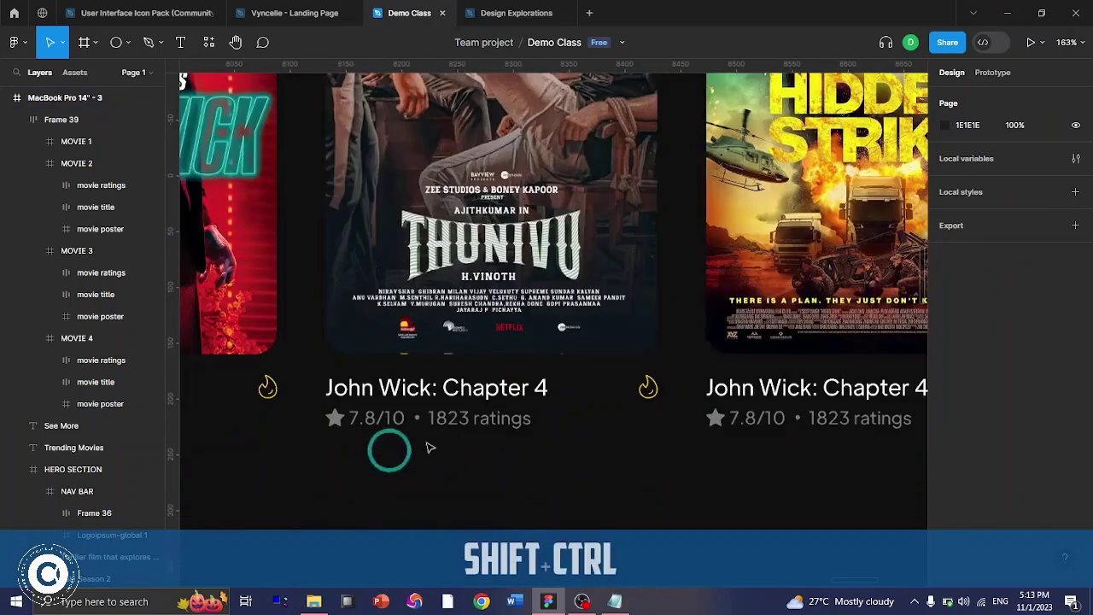
pyautogui.click(618, 602)
pyautogui.click(692, 327)
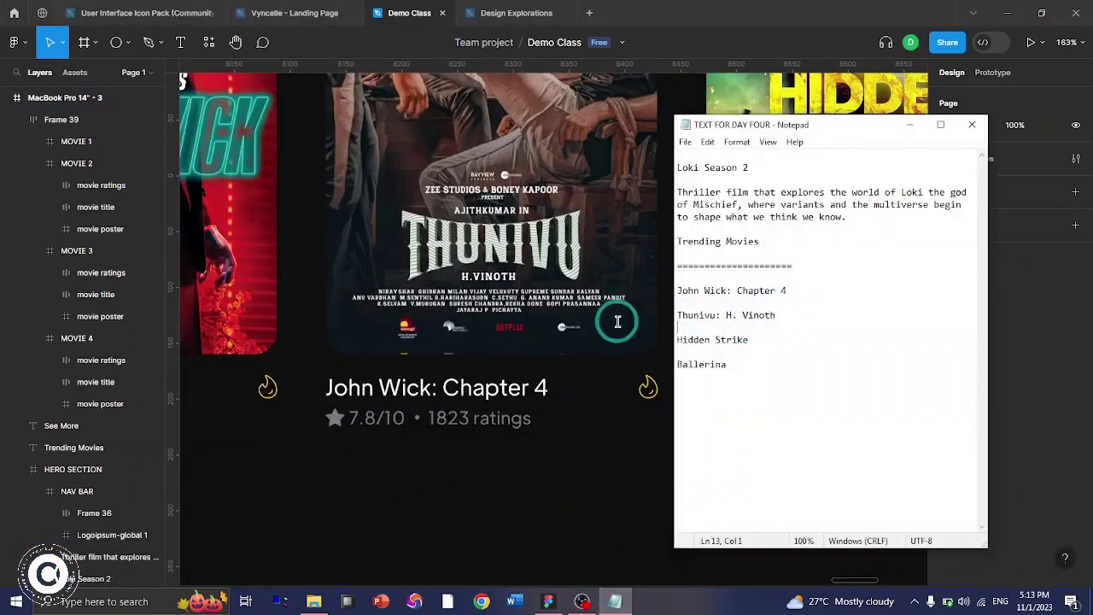
pyautogui.moveTo(789, 314); pyautogui.dragTo(689, 310)
pyautogui.hotkey('ctrl', 'c')
pyautogui.click(469, 399)
pyautogui.click(482, 395)
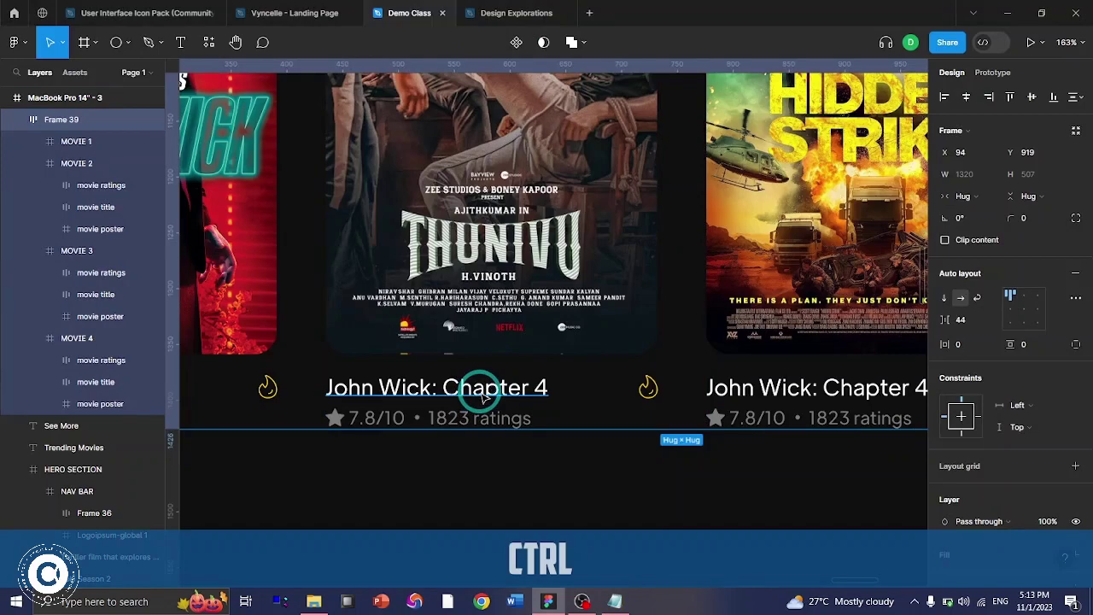
pyautogui.keyDown('ctrl'); pyautogui.click(482, 396); pyautogui.keyUp('ctrl')
pyautogui.hotkey('ctrl', 'v')
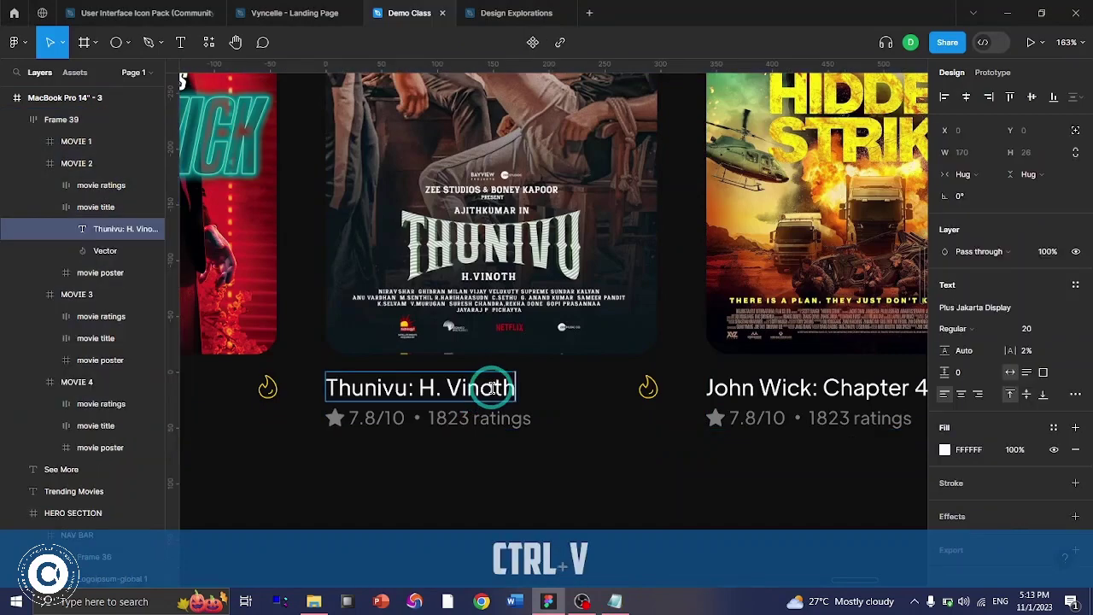
# - Replace the third card's movie title with "Hidden Strike", copied from the TEXT FOR DAY FOUR file in Notepad
pyautogui.keyDown('ctrl'); pyautogui.click(803, 391); pyautogui.keyUp('ctrl')
pyautogui.click(628, 600)
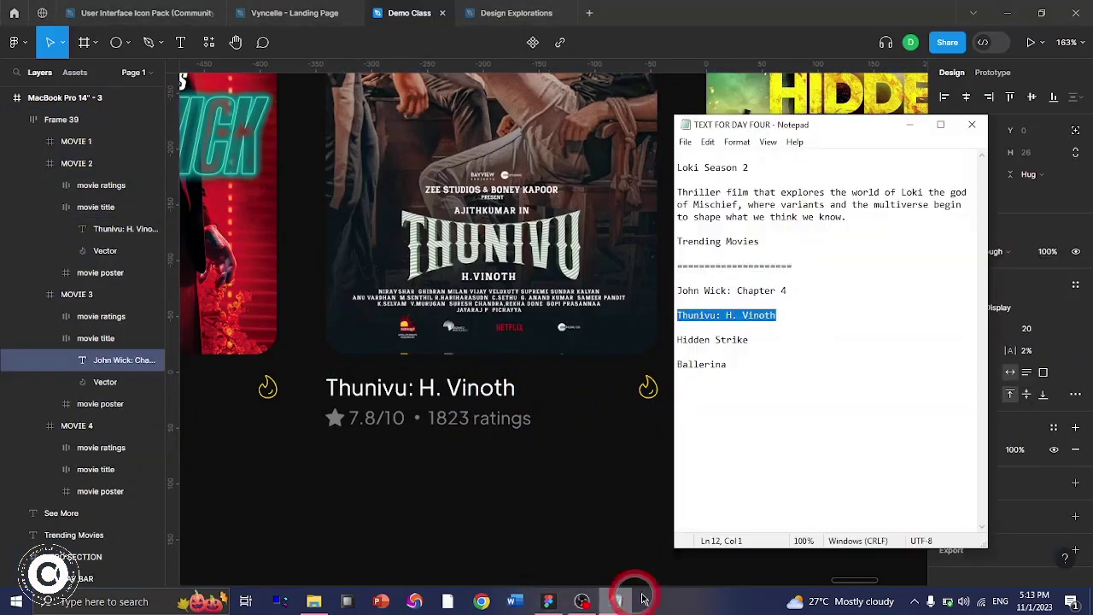
pyautogui.moveTo(750, 340); pyautogui.dragTo(641, 343)
pyautogui.click(639, 343)
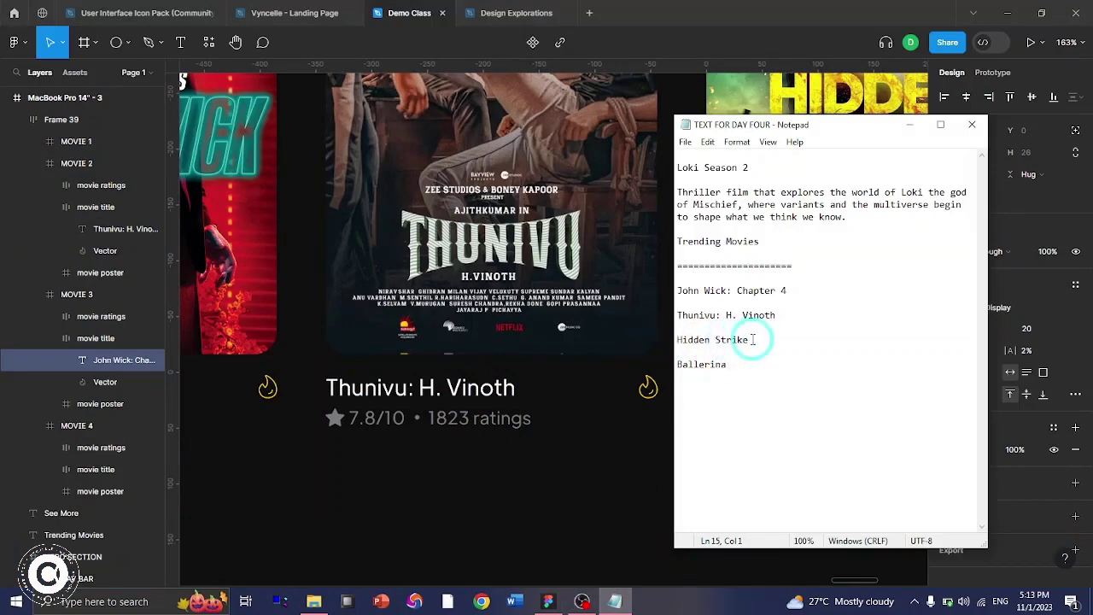
pyautogui.moveTo(753, 339); pyautogui.dragTo(677, 342)
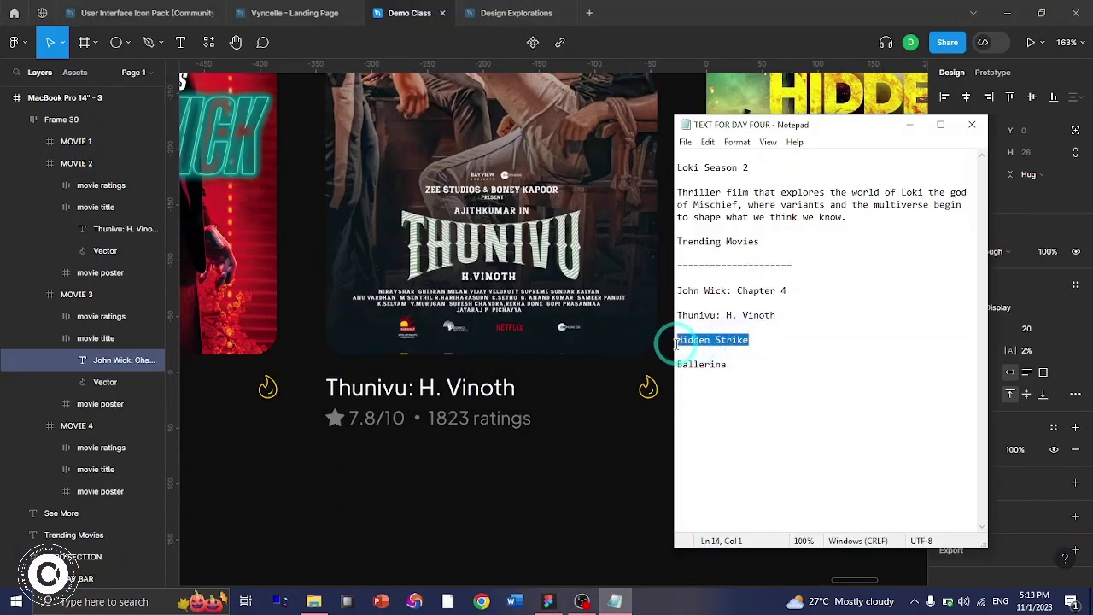
pyautogui.hotkey('ctrl', 'c')
pyautogui.hscroll(5, 420, 412)
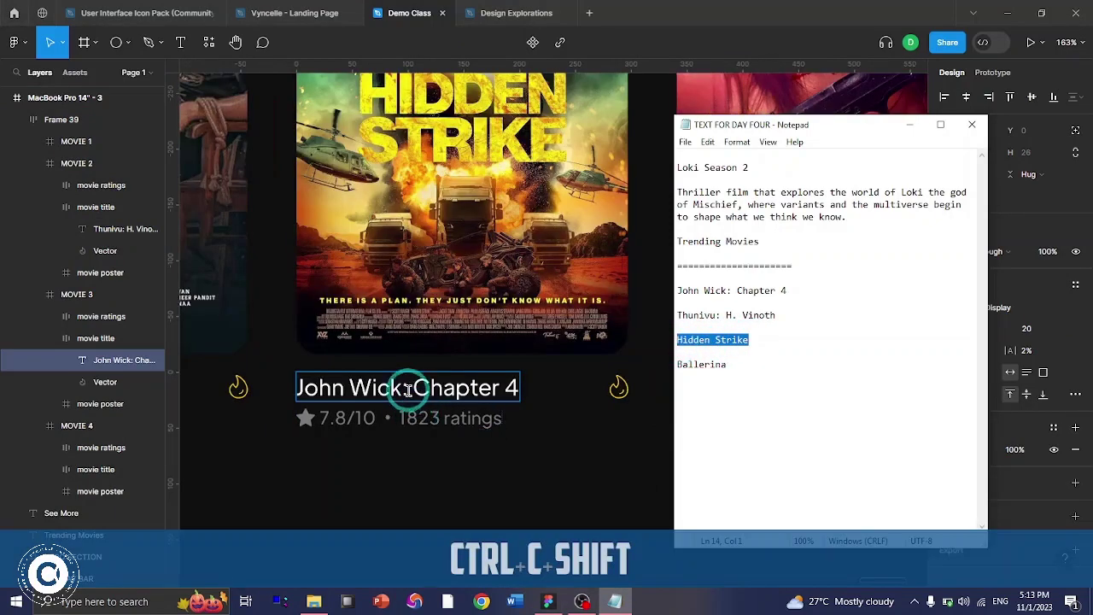
pyautogui.doubleClick(424, 387)
pyautogui.hotkey('ctrl', 'a')
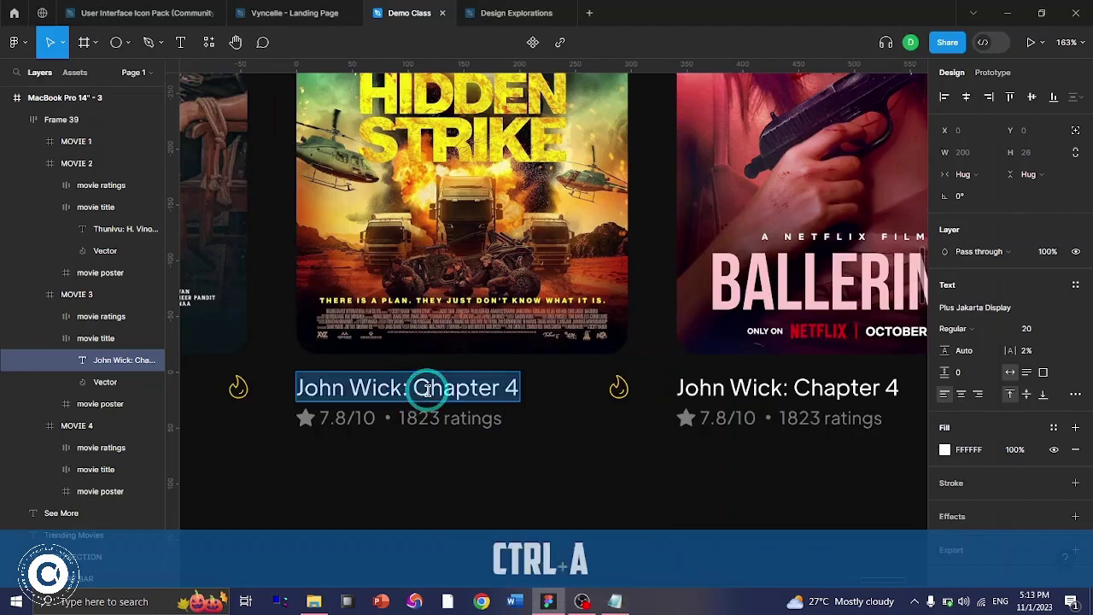
pyautogui.hotkey('ctrl', 'v')
# - Replace the fourth card's movie title with "Ballerina", copied from the TEXT FOR DAY FOUR file in Notepad
pyautogui.hscroll(3, 705, 408)
pyautogui.click(590, 382)
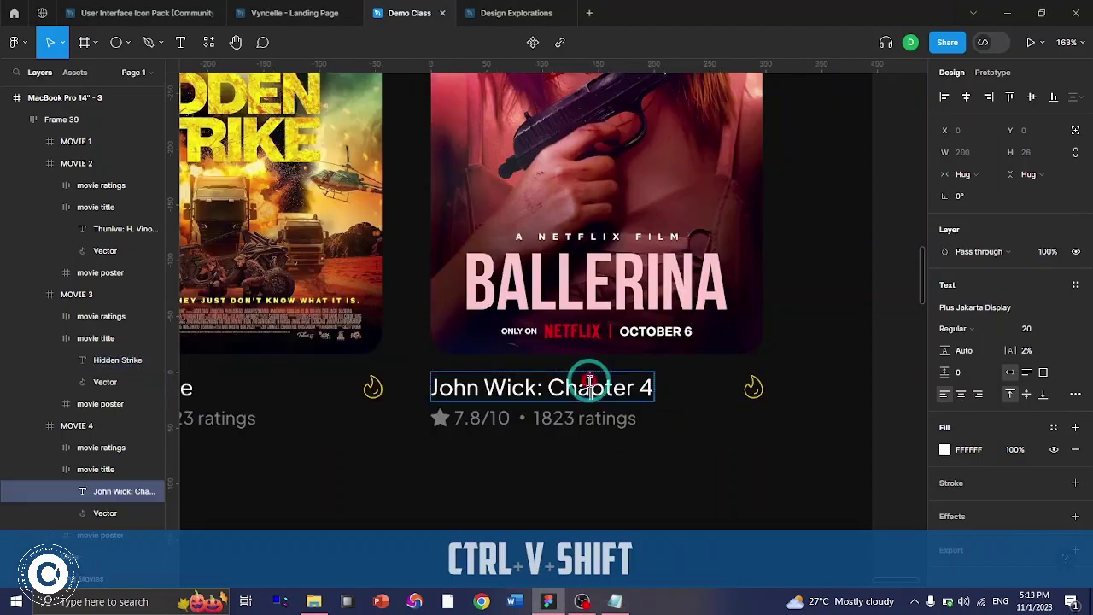
pyautogui.click(615, 601)
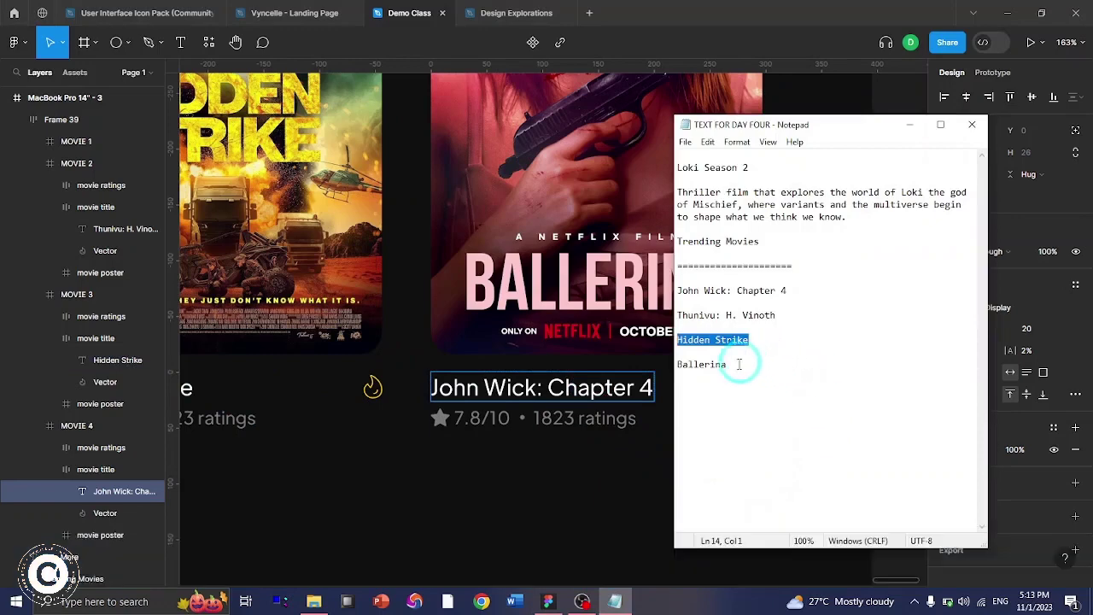
pyautogui.doubleClick(714, 368)
pyautogui.hotkey('ctrl', 'c')
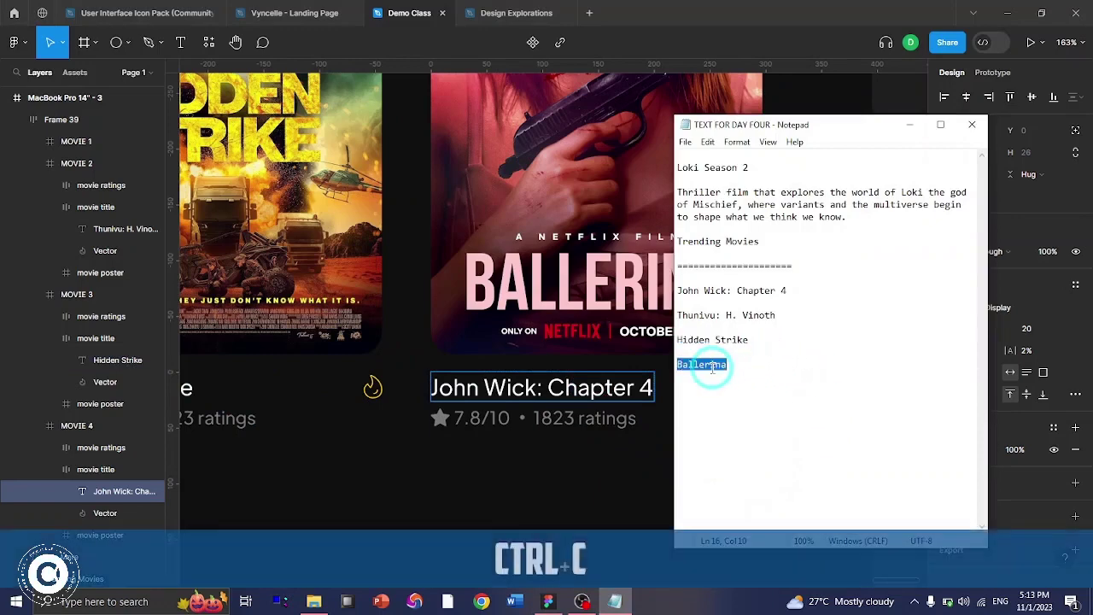
pyautogui.click(568, 386)
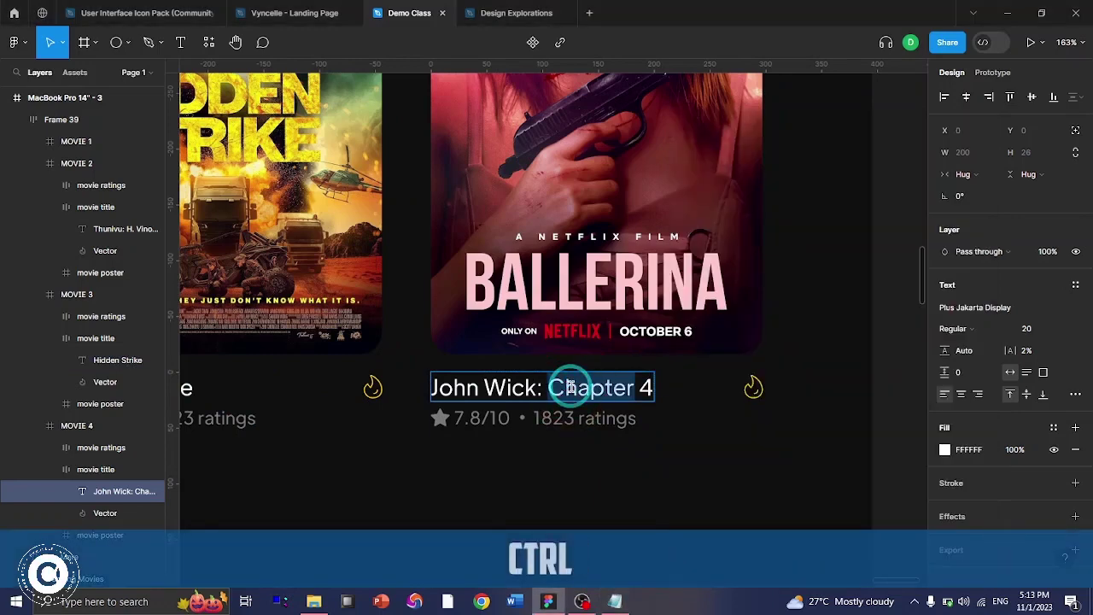
pyautogui.hotkey('ctrl', 'a')
pyautogui.hotkey('ctrl', 'v')
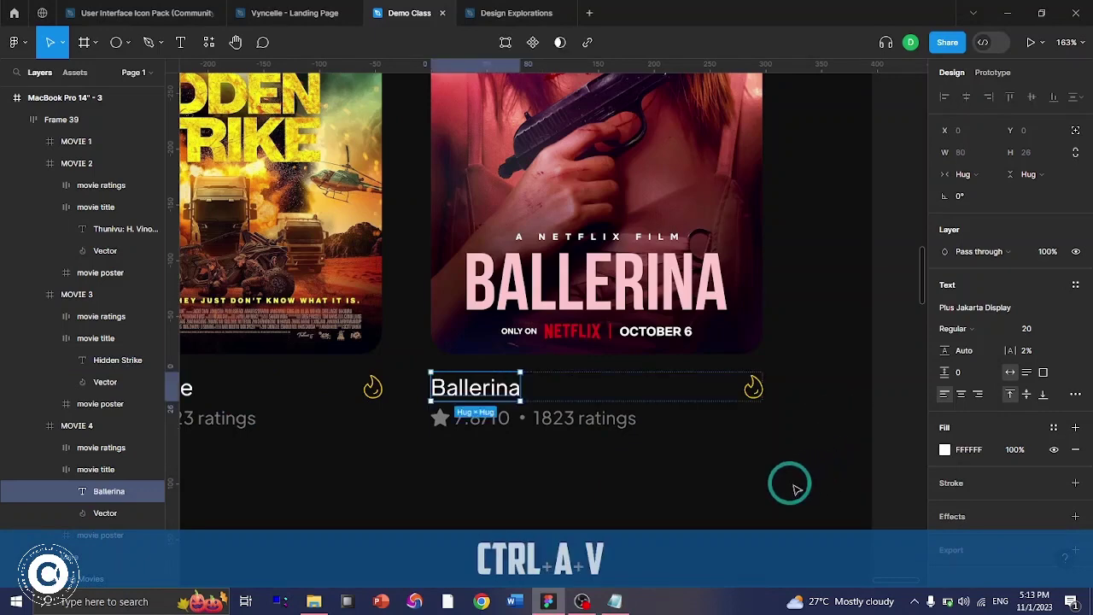
pyautogui.click(837, 491)
# - Change the score text under the Thunivu card's title to 6.9/10
pyautogui.hscroll(-10, 513, 451)
pyautogui.hscroll(3, 516, 457)
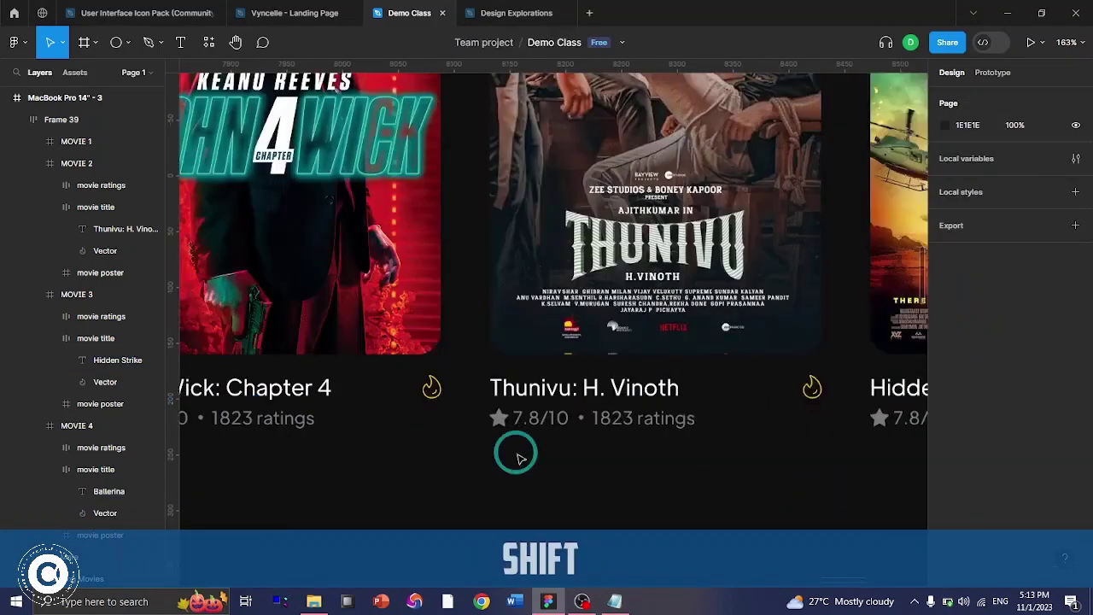
pyautogui.hscroll(-3, 519, 459)
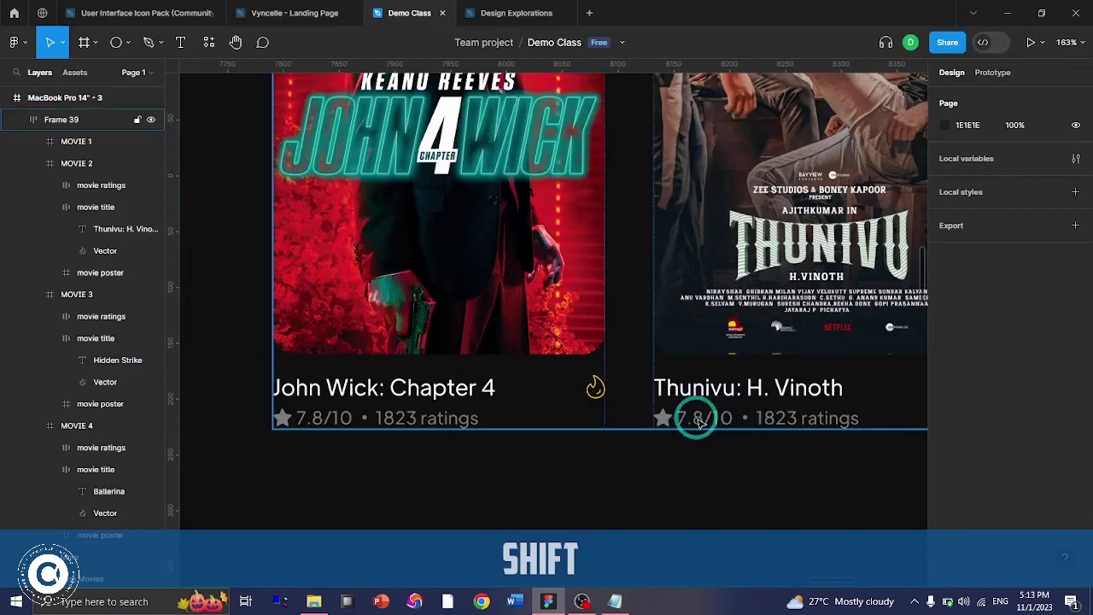
pyautogui.doubleClick(698, 422)
pyautogui.press('t')
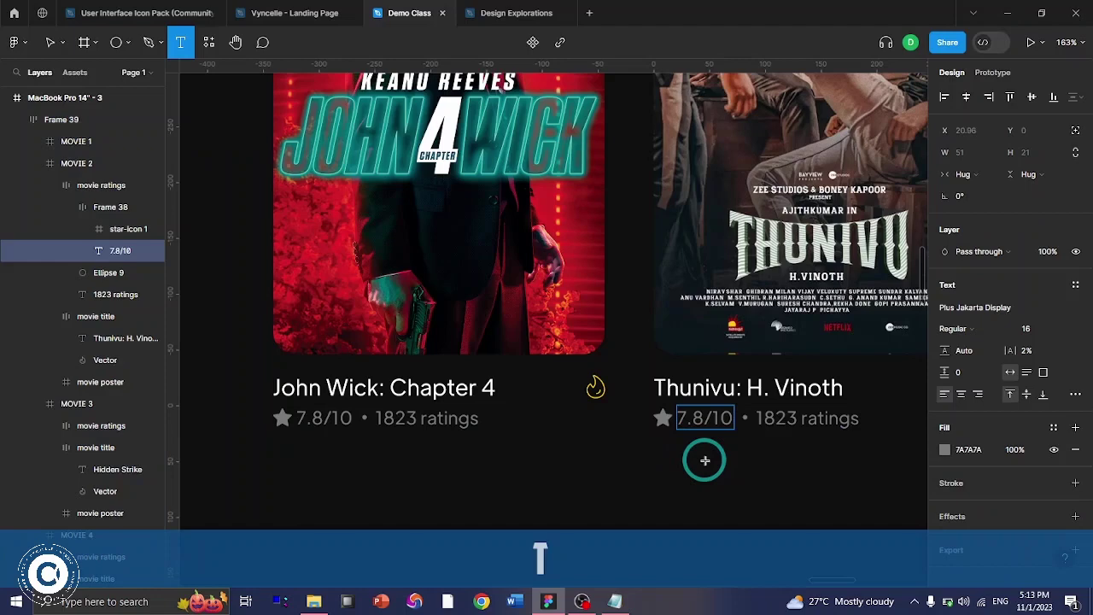
pyautogui.press('BackSpace')
pyautogui.write('6')
pyautogui.press('Right')
pyautogui.press('Right')
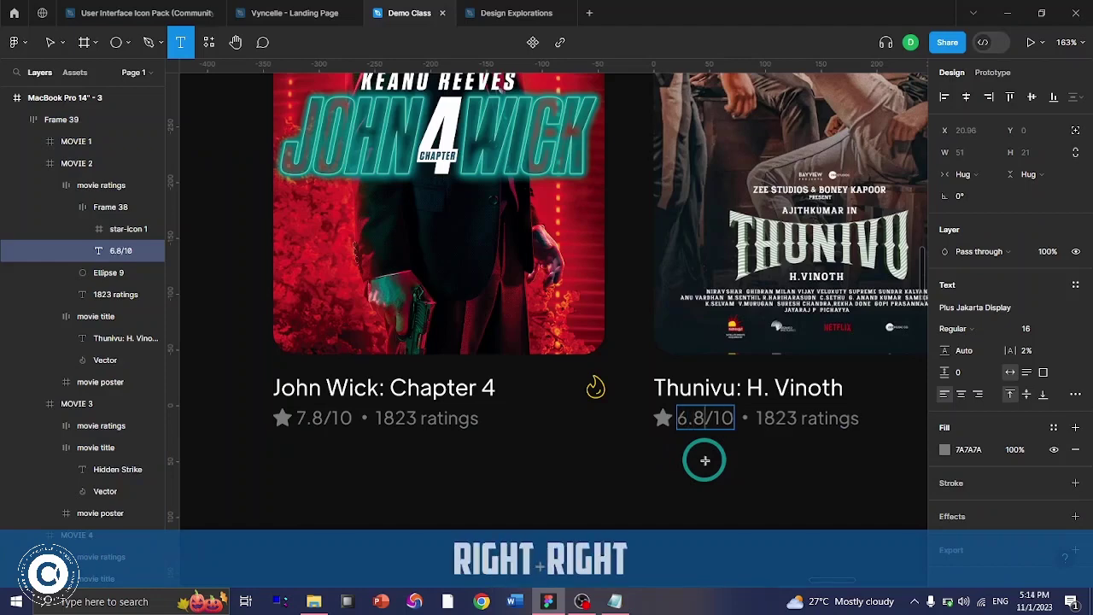
pyautogui.press('BackSpace')
pyautogui.write('9')
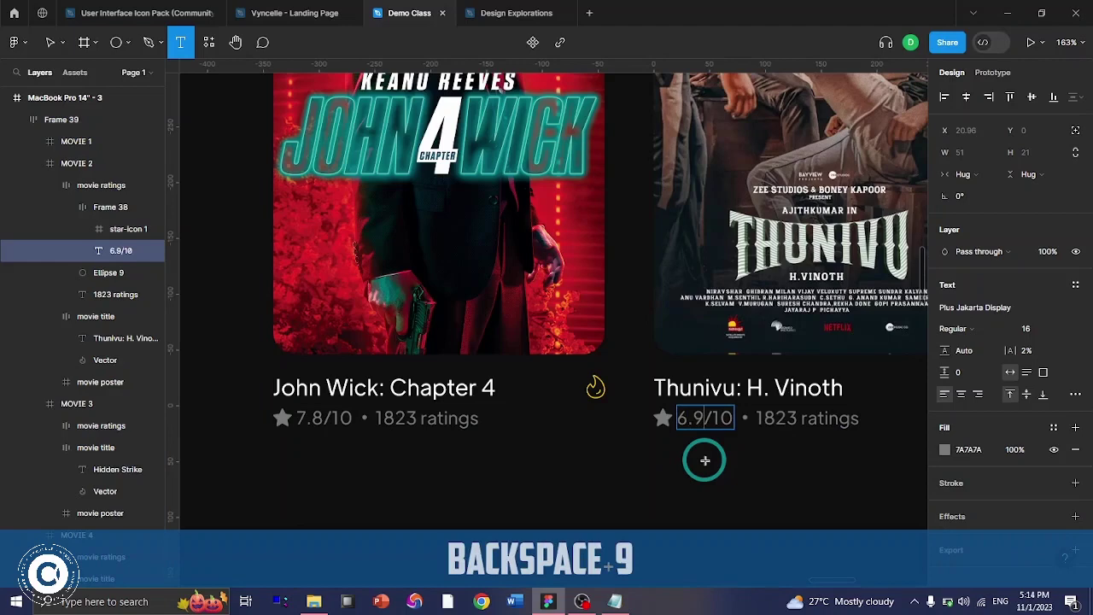
# - Change the ratings count text on the Thunivu card to "2572 ratings"
pyautogui.click(767, 422)
pyautogui.press('BackSpace')
pyautogui.write('2')
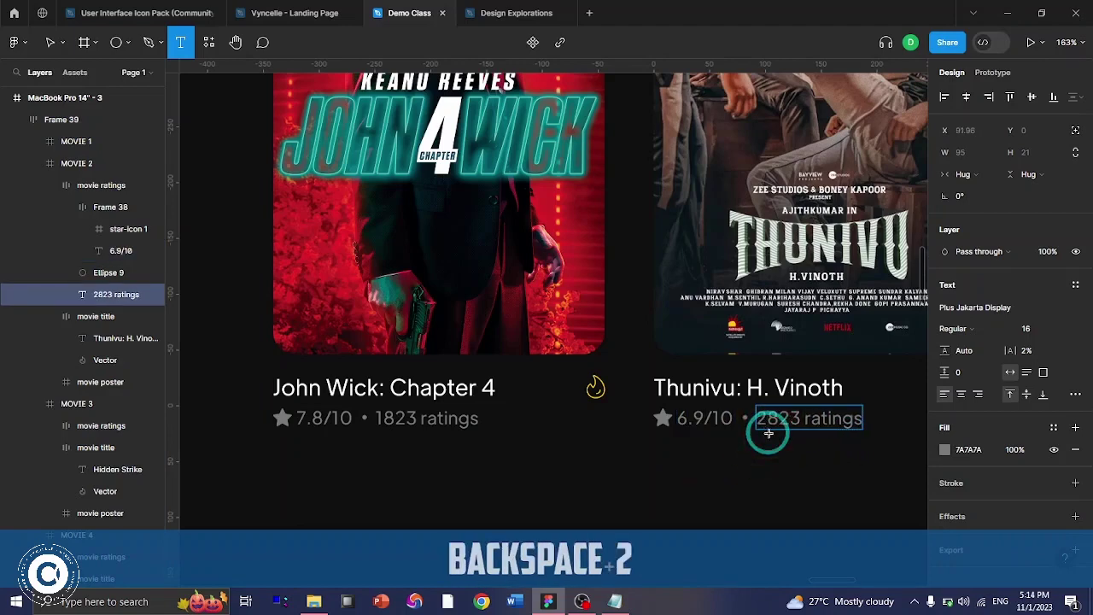
pyautogui.press('Delete')
pyautogui.write('5')
pyautogui.press('Delete')
pyautogui.write('7')
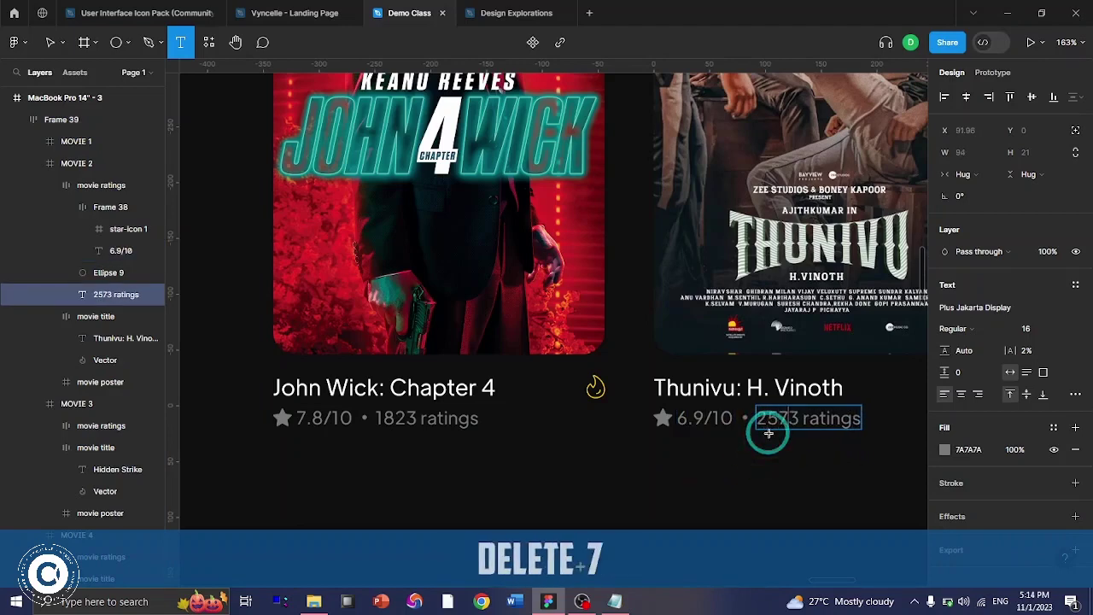
pyautogui.press('Delete')
pyautogui.write('2')
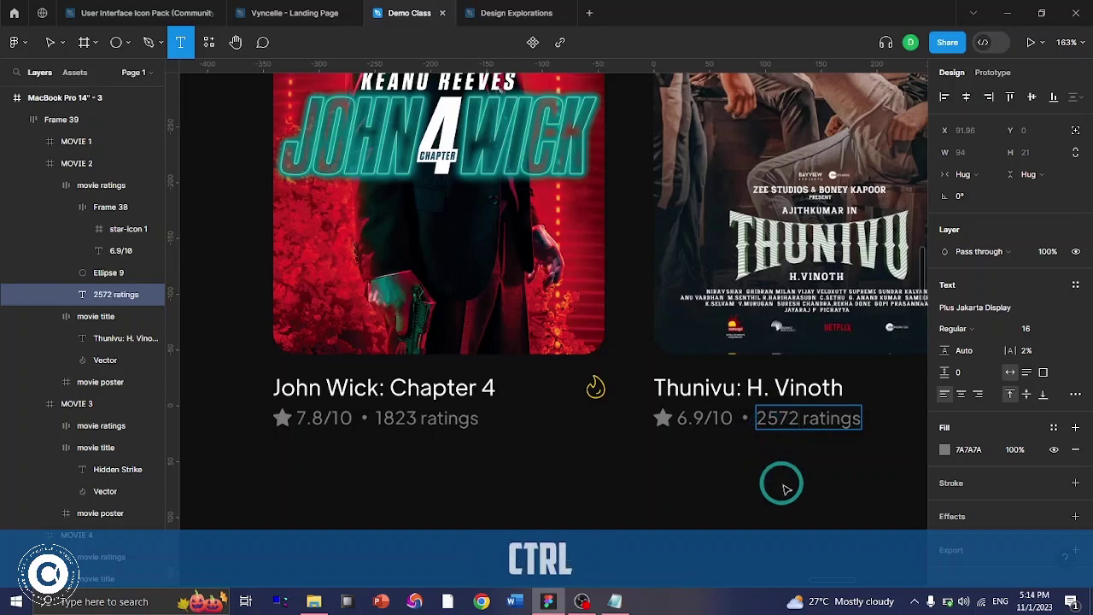
pyautogui.hotkey('ctrl', 'Return')
# - Change the score text under the Hidden Strike card's title to 7.6/10
pyautogui.hscroll(5, 646, 390)
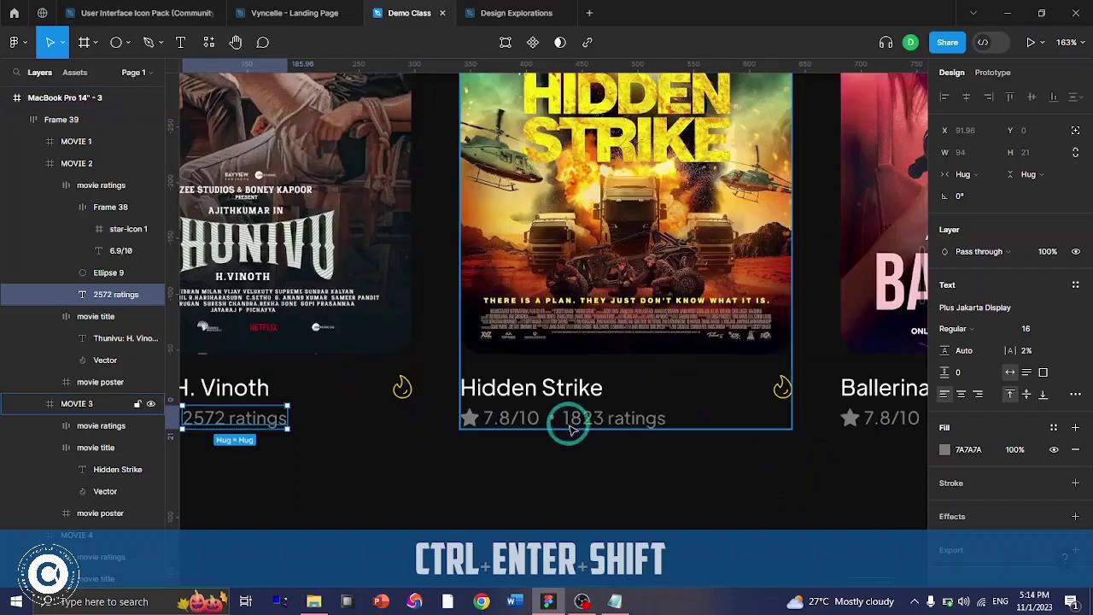
pyautogui.click(498, 422)
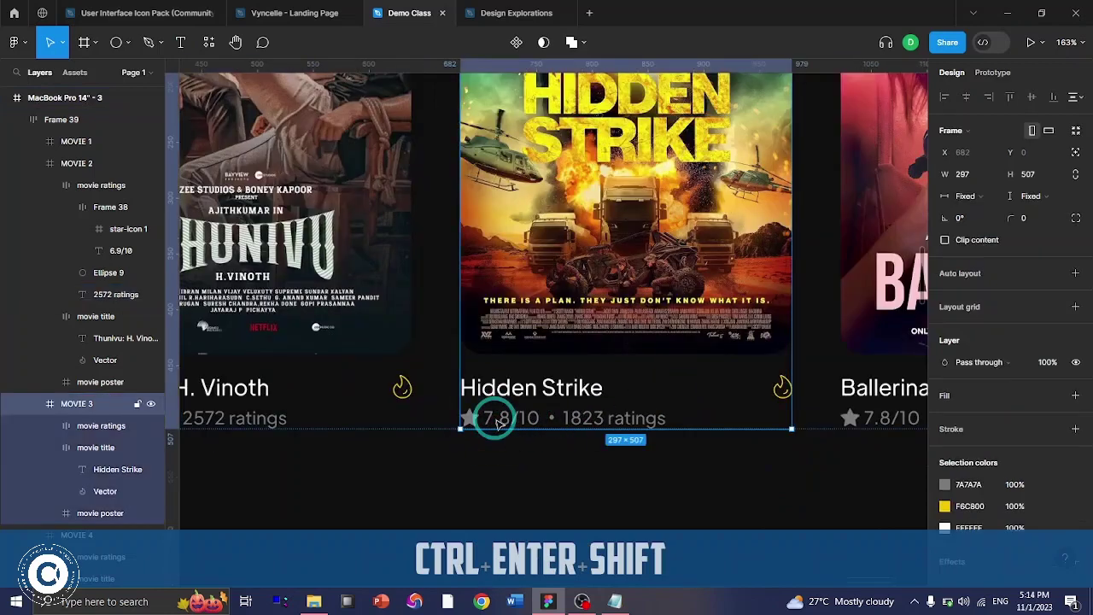
pyautogui.doubleClick(504, 421)
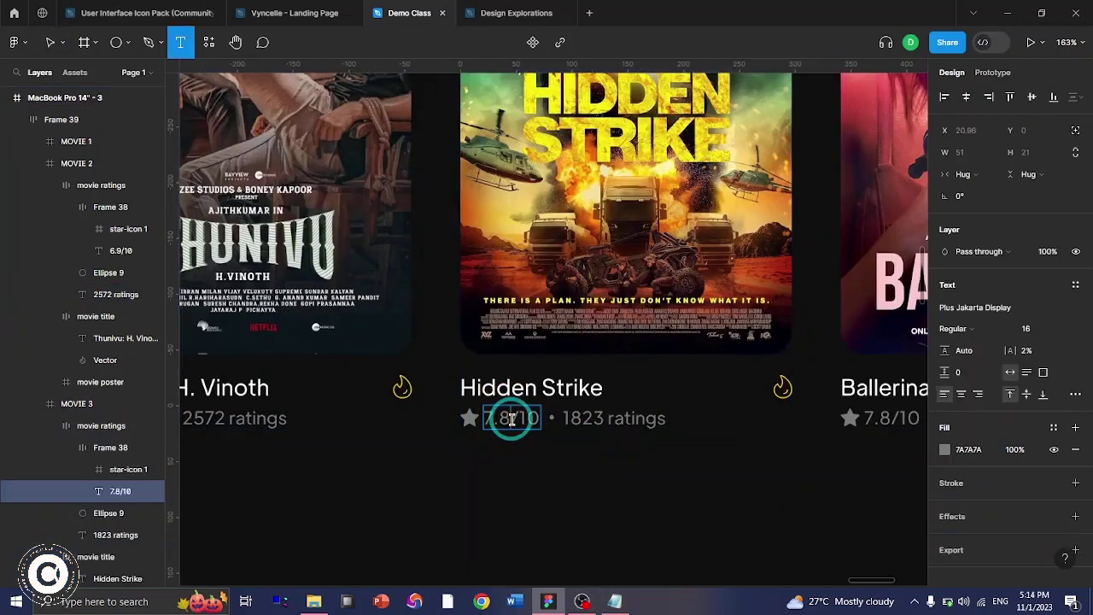
pyautogui.press('BackSpace')
pyautogui.write('6')
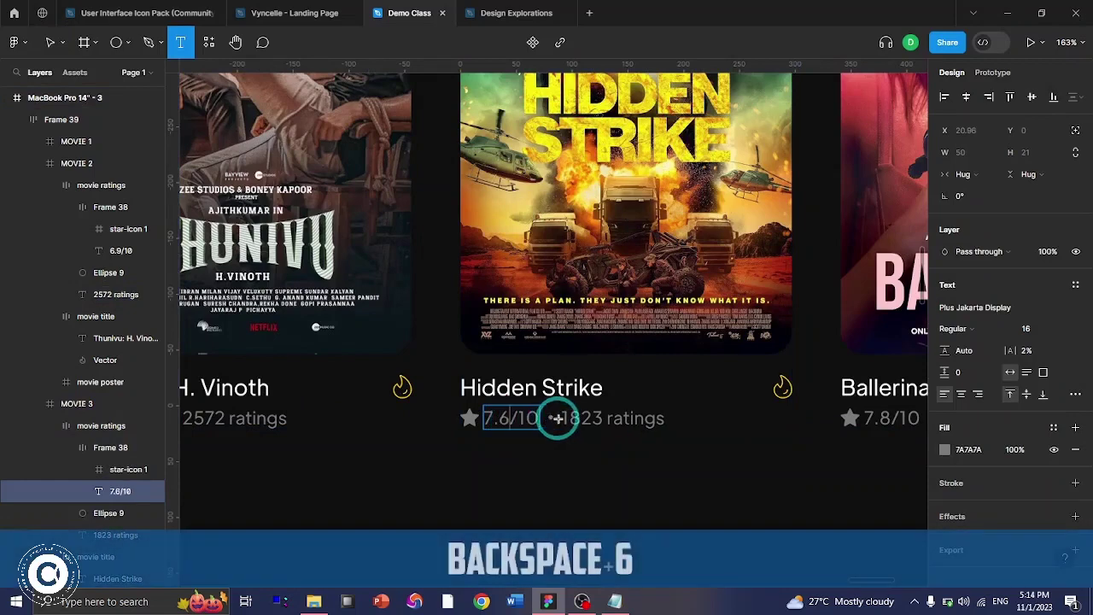
# - Change the ratings count text on the Hidden Strike card to "4218 ratings"
pyautogui.click(568, 418)
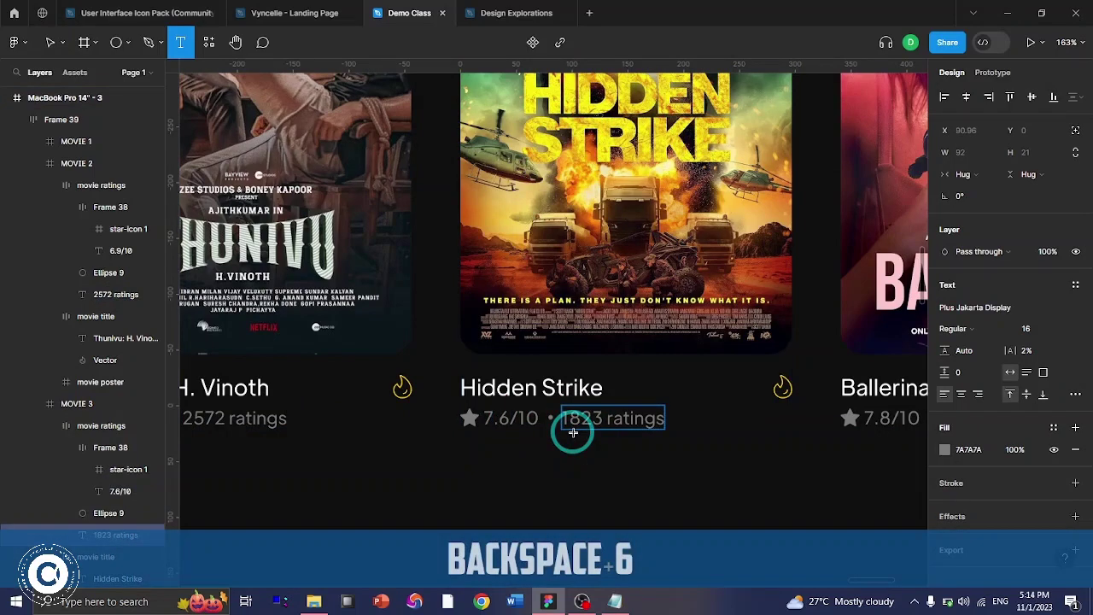
pyautogui.press('BackSpace')
pyautogui.write('4')
pyautogui.press('Delete')
pyautogui.write('2')
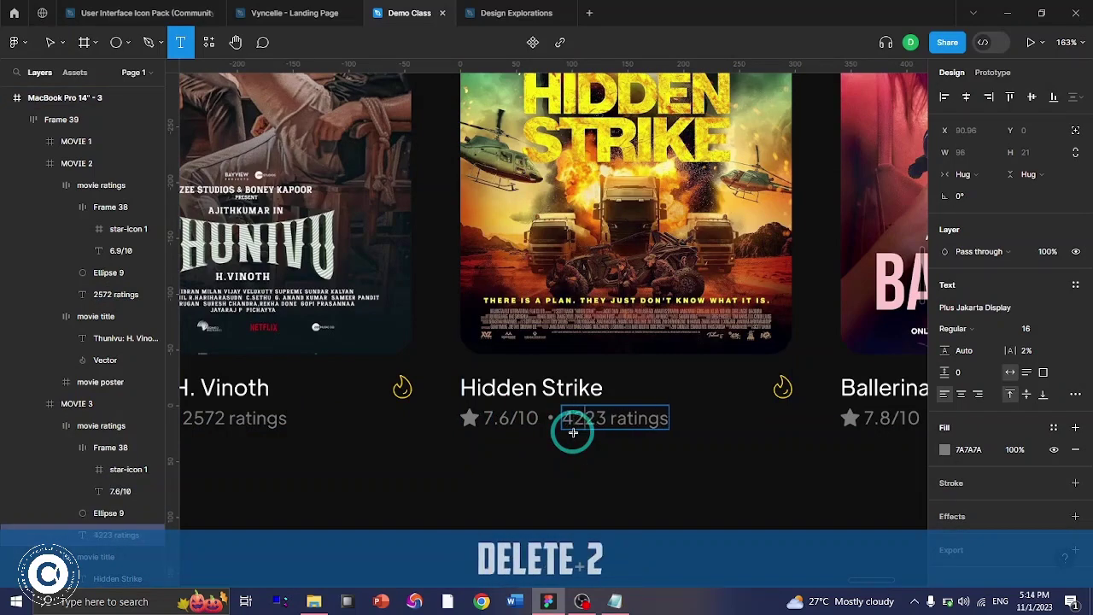
pyautogui.press('Delete')
pyautogui.write('1')
pyautogui.press('Delete')
pyautogui.write('8')
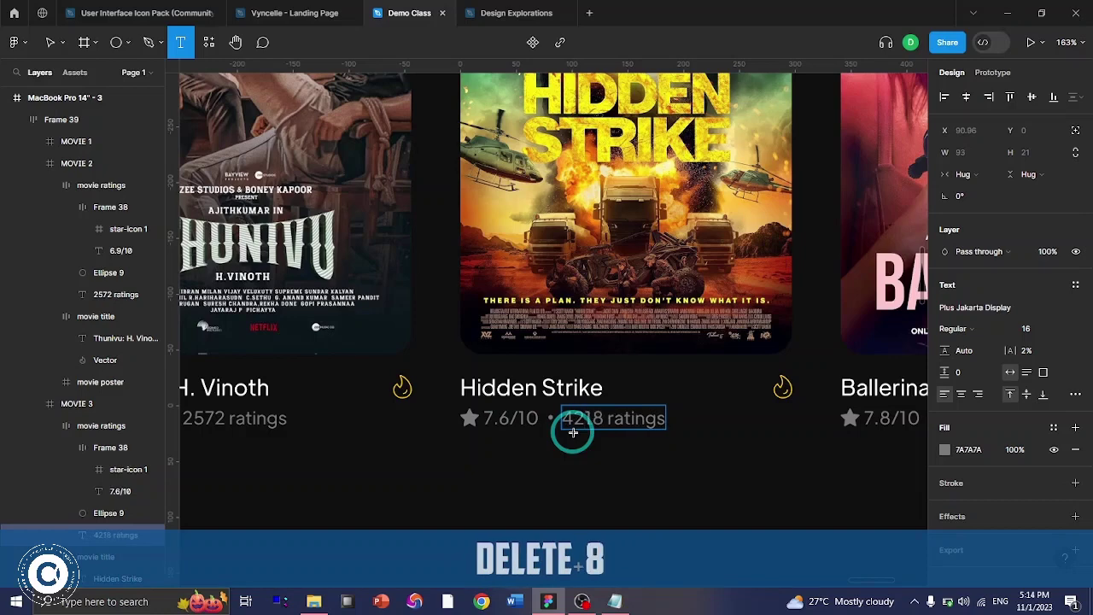
# - Finish editing the Hidden Strike ratings text and change the Ballerina card's score to 7.4/10
pyautogui.hotkey('ctrl', 'Return')
pyautogui.hscroll(5, 572, 431)
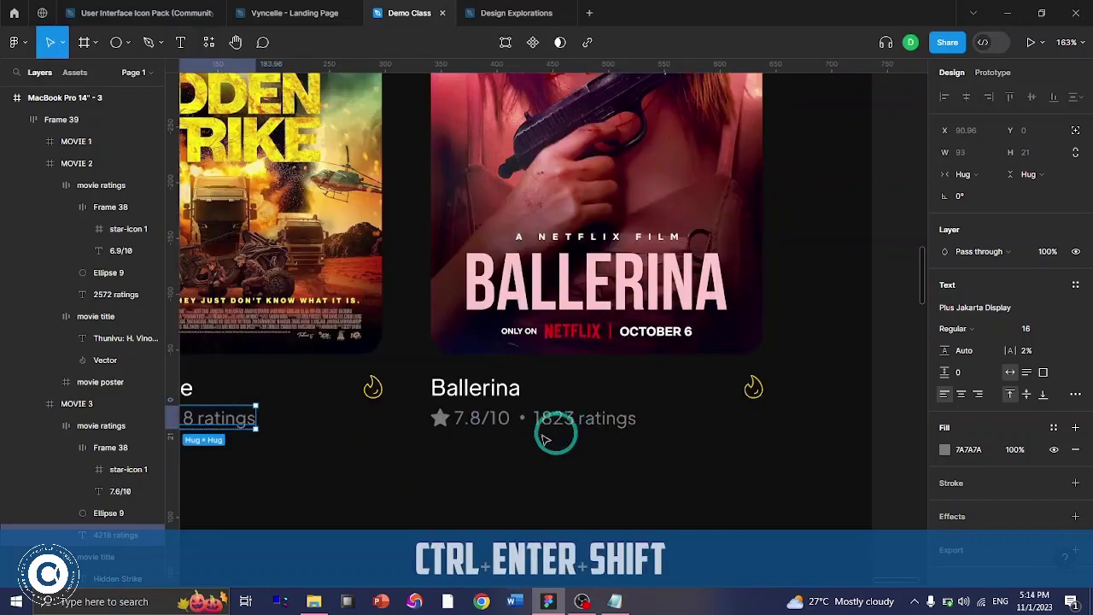
pyautogui.click(472, 424)
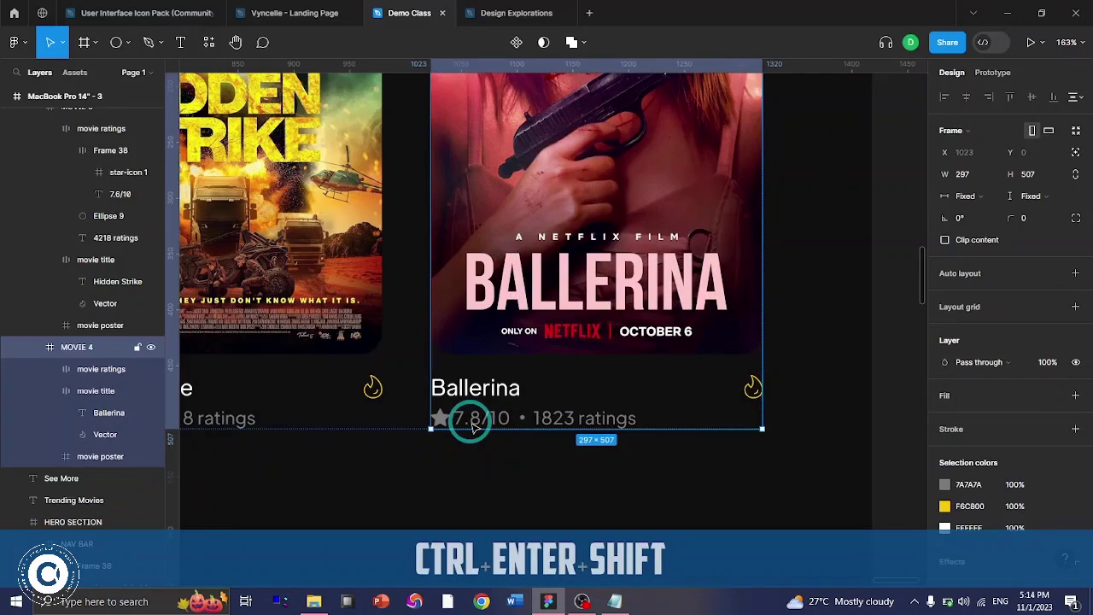
pyautogui.press('t')
pyautogui.click(465, 418)
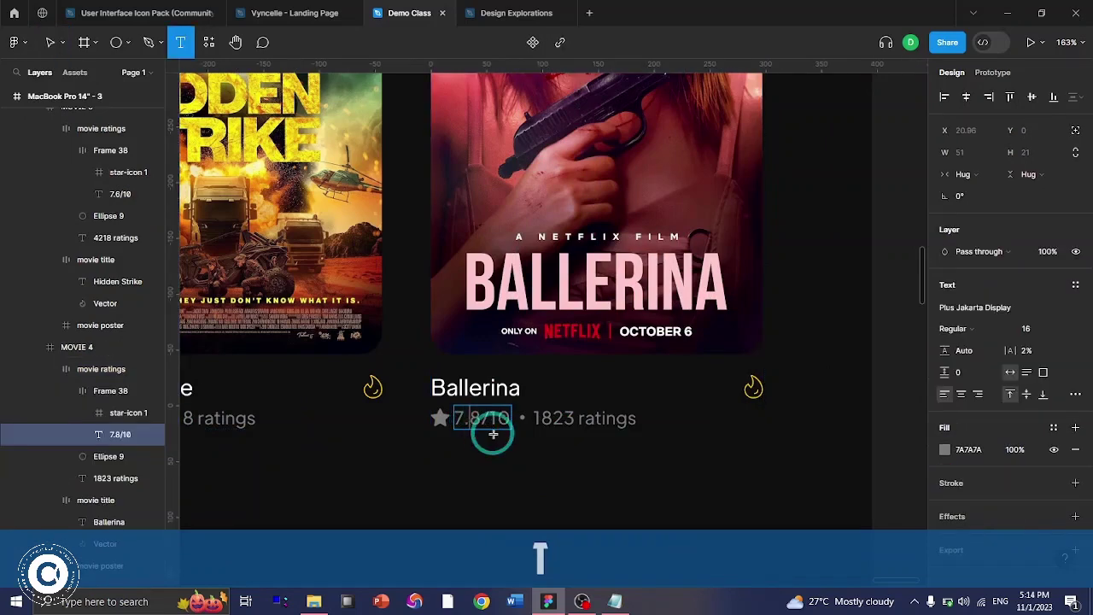
pyautogui.press('Delete')
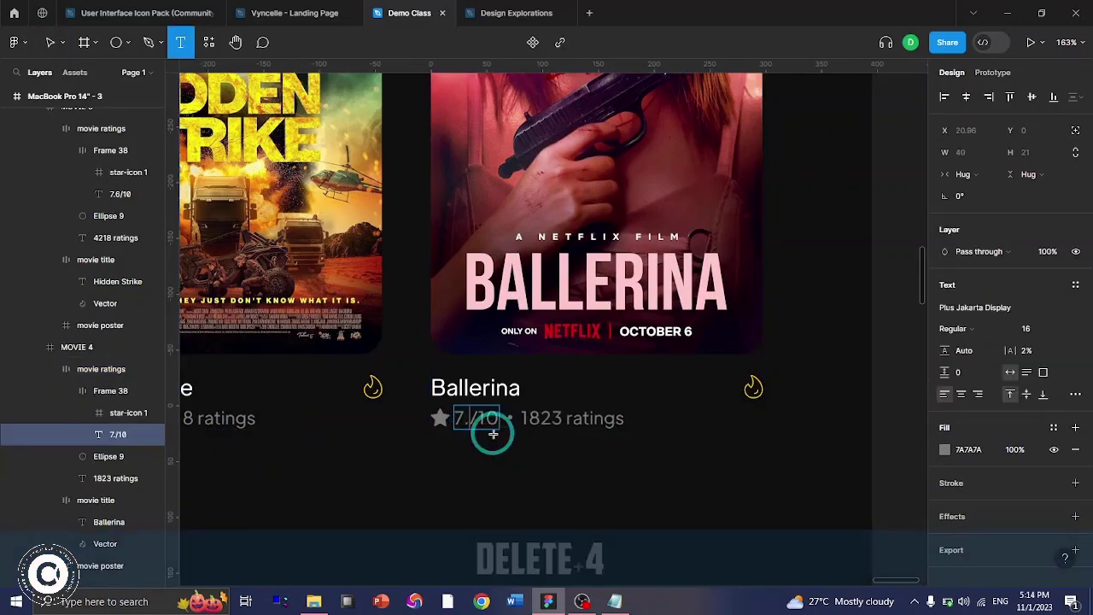
pyautogui.write('4')
# - Change the Ballerina card's rating count text to "3914 ratings"
pyautogui.click(541, 439)
pyautogui.press('BackSpace')
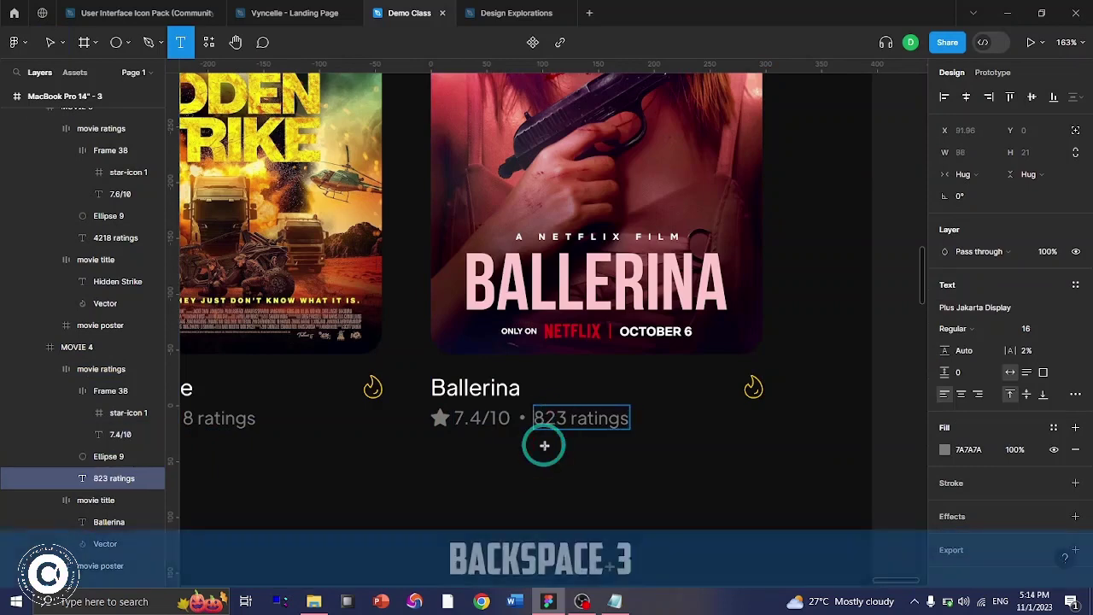
pyautogui.write('3')
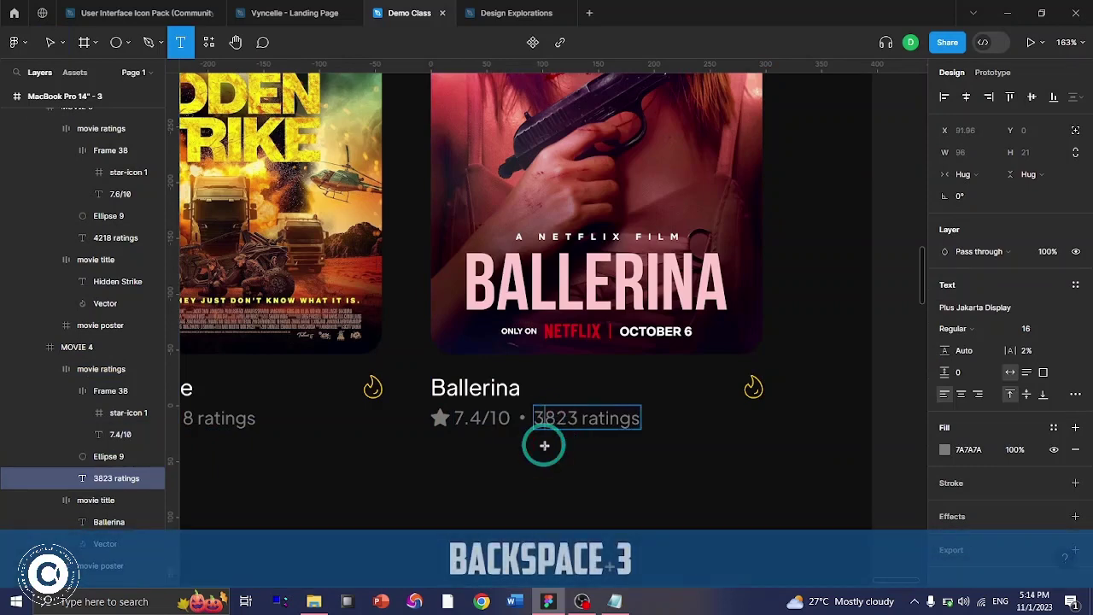
pyautogui.write('91')
pyautogui.press('Delete')
pyautogui.press('Delete')
pyautogui.press('Delete')
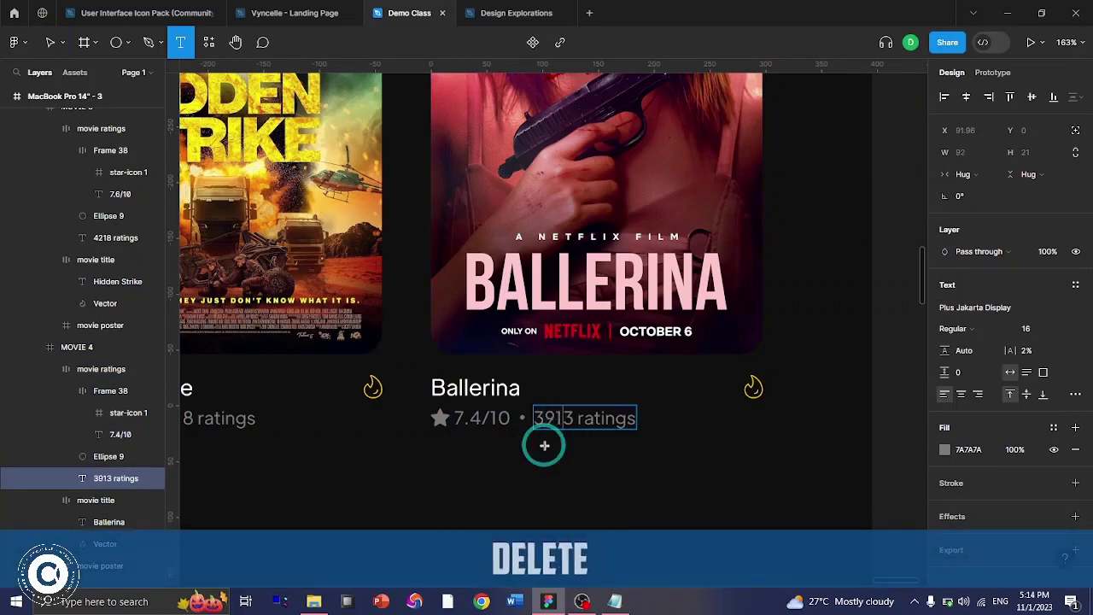
pyautogui.write('4')
pyautogui.hotkey('ctrl', 'Return')
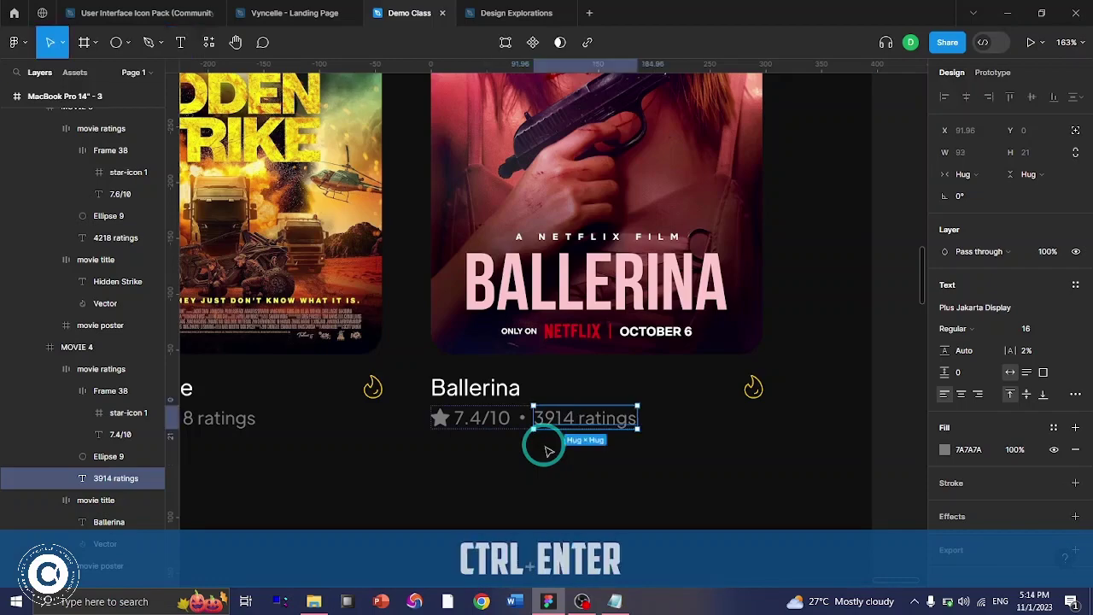
# - Select the frame holding the four trending movie cards and collapse the movie layers inside it
pyautogui.click(883, 471)
pyautogui.scroll(-5, 739, 457)
pyautogui.scroll(-3, 736, 454)
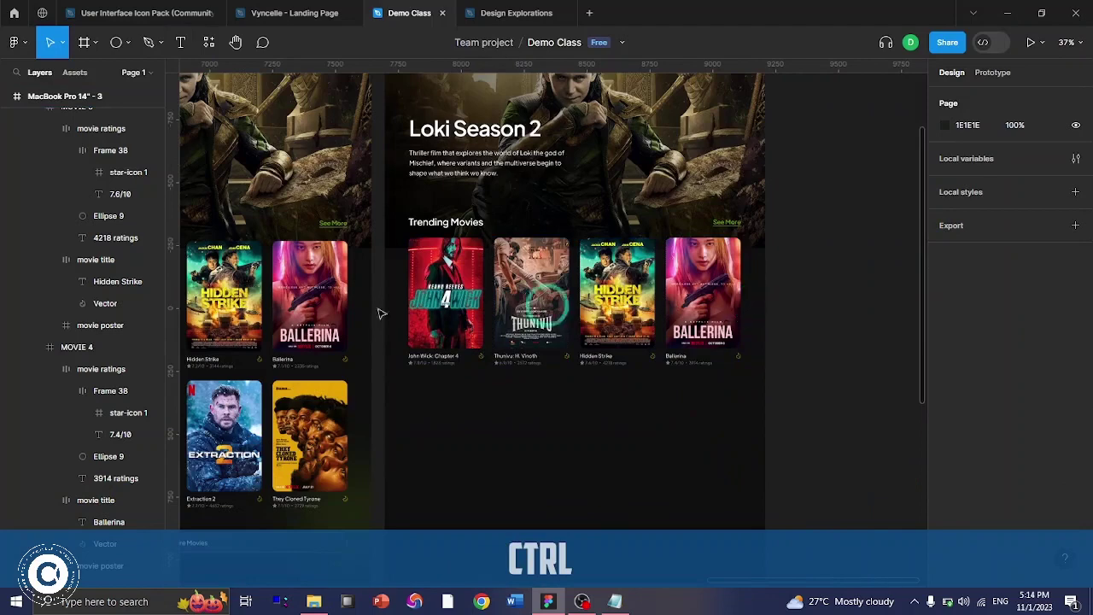
pyautogui.click(460, 288)
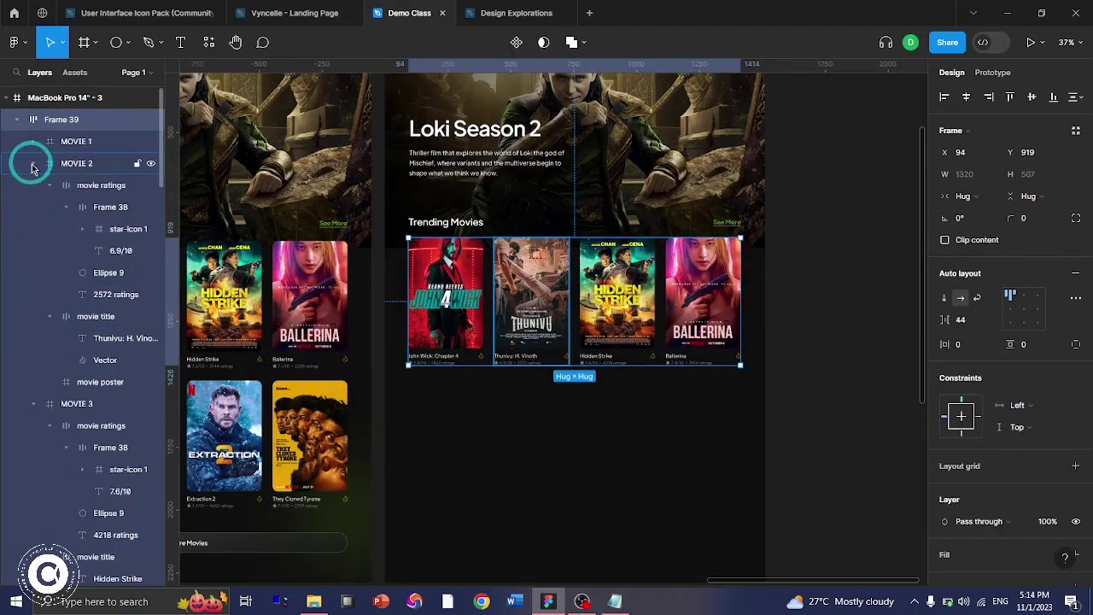
pyautogui.click(33, 163)
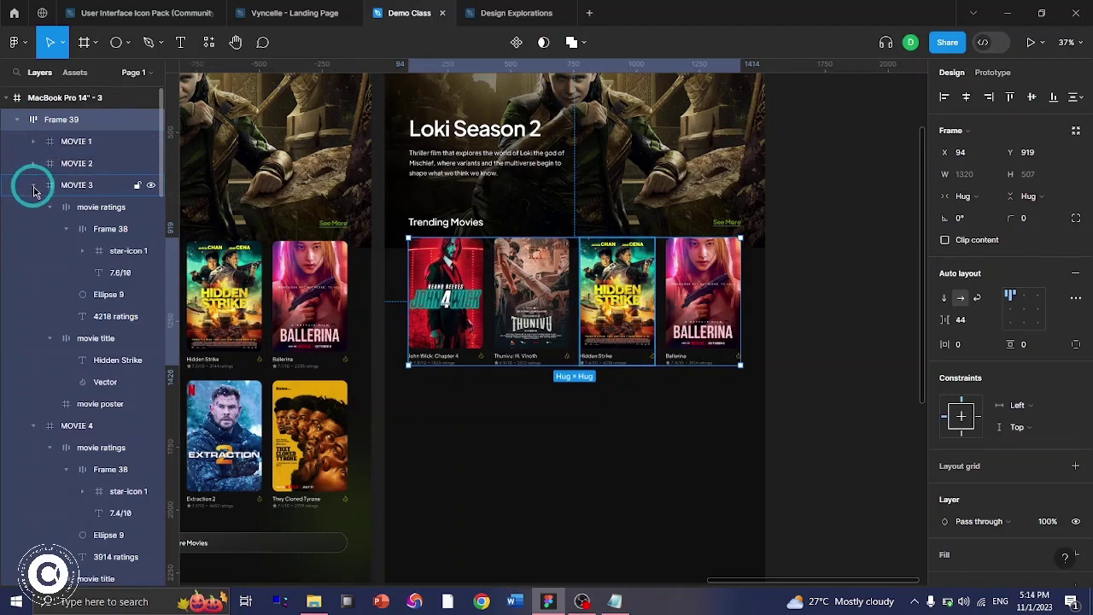
pyautogui.click(34, 186)
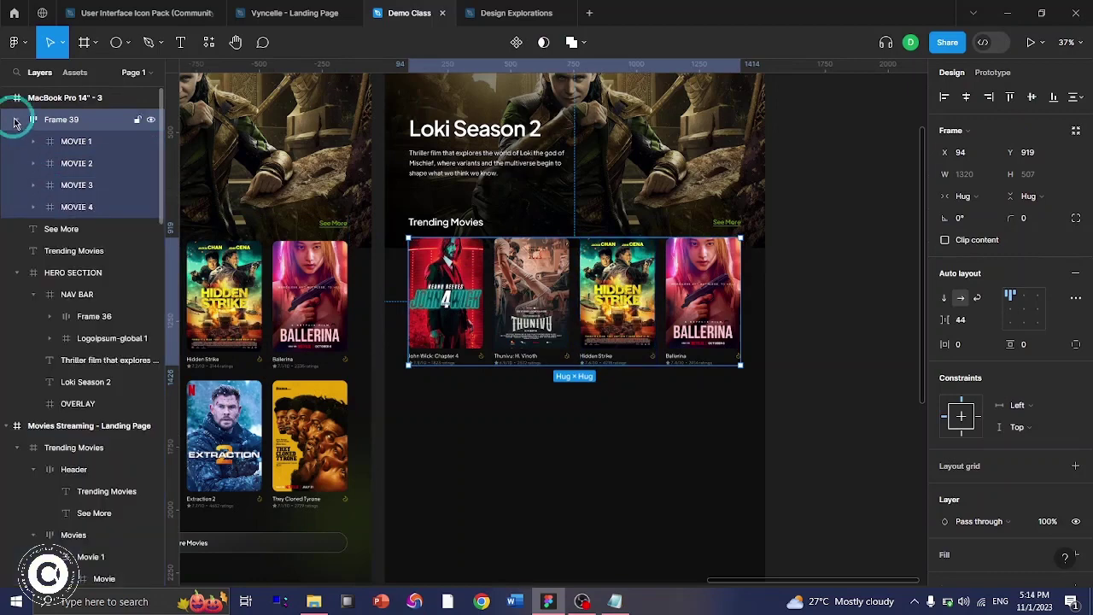
# - Rename the frame holding the four trending movie cards as "MOVIES - ROW 1"
pyautogui.doubleClick(60, 120)
pyautogui.press('capslock')
pyautogui.write('MOVIE')
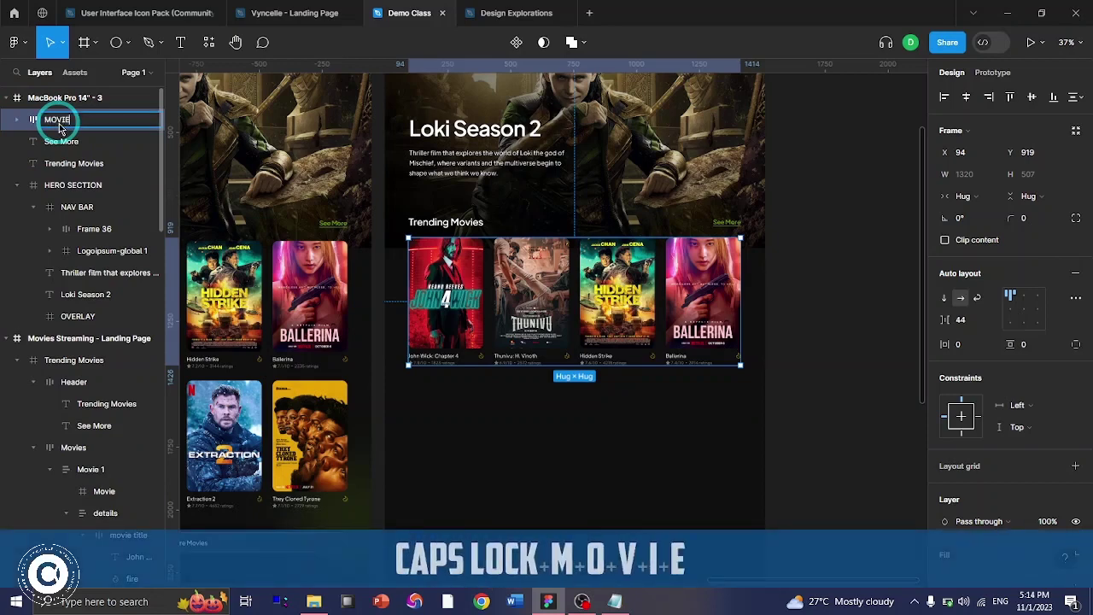
pyautogui.write('S')
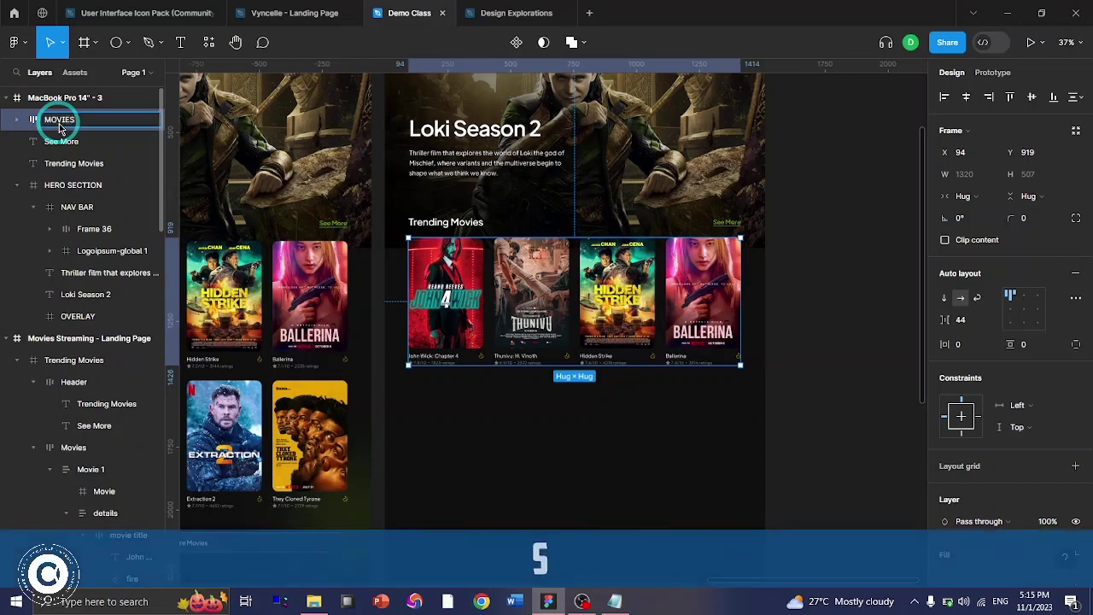
pyautogui.write(' -')
pyautogui.press('F2')
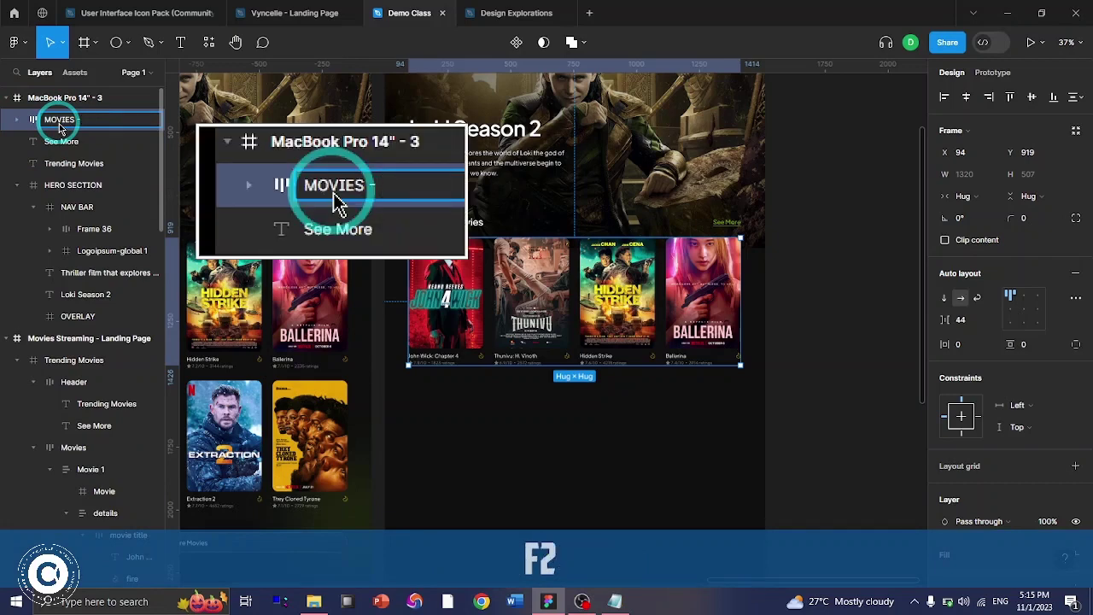
pyautogui.write('ROW ')
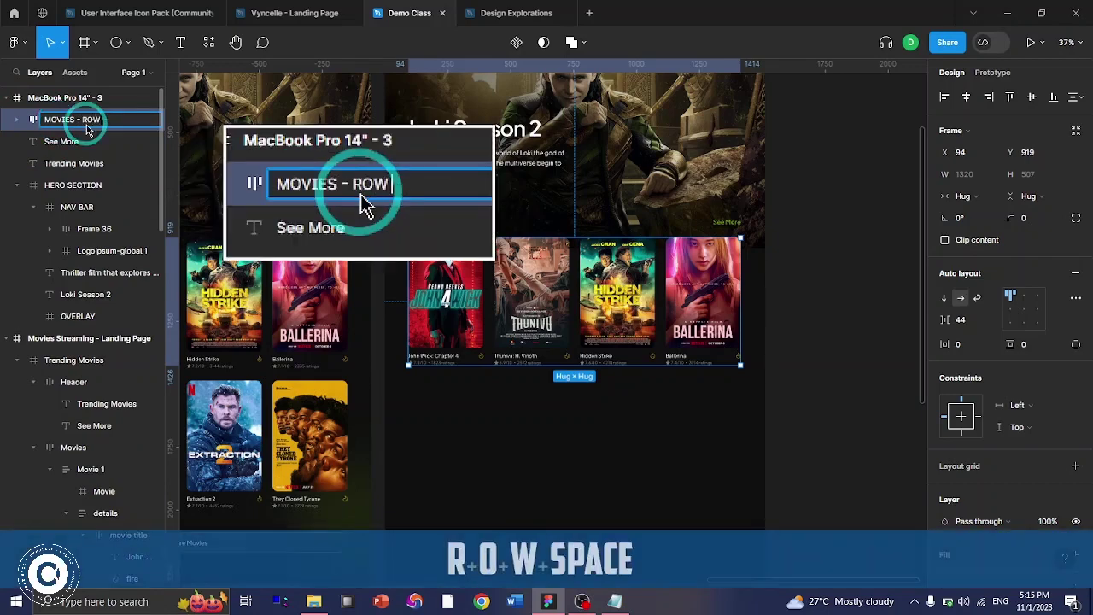
pyautogui.write('1')
pyautogui.hotkey('ctrl', 'Return')
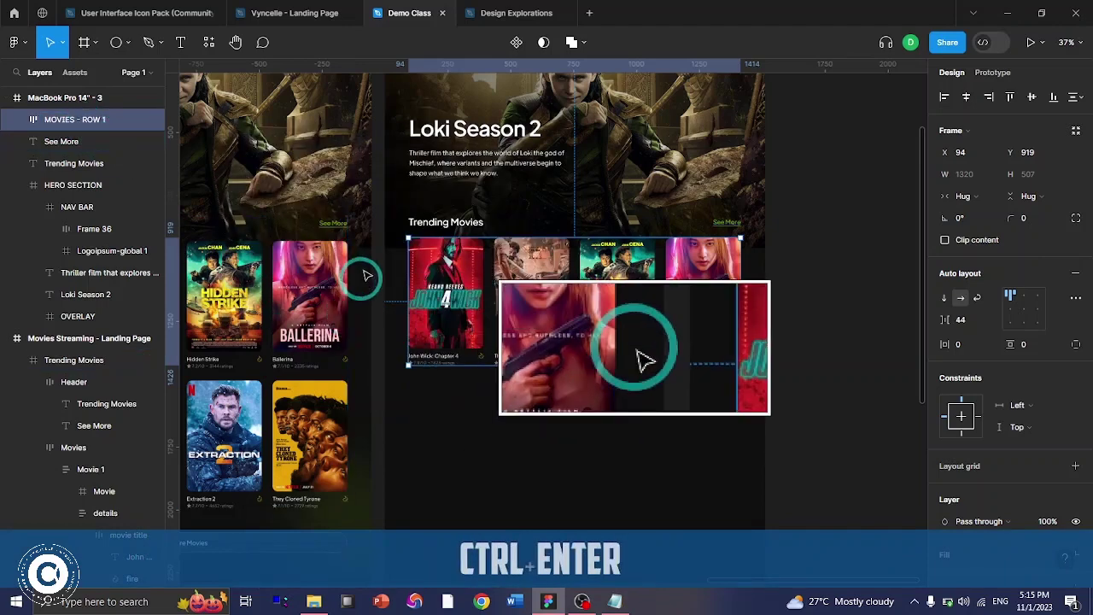
pyautogui.press('F2')
# - Duplicate the MOVIES - ROW 1 frame straight below the original with a 40 px gap, and check the spacing between the rows
pyautogui.scroll(-1, 519, 252)
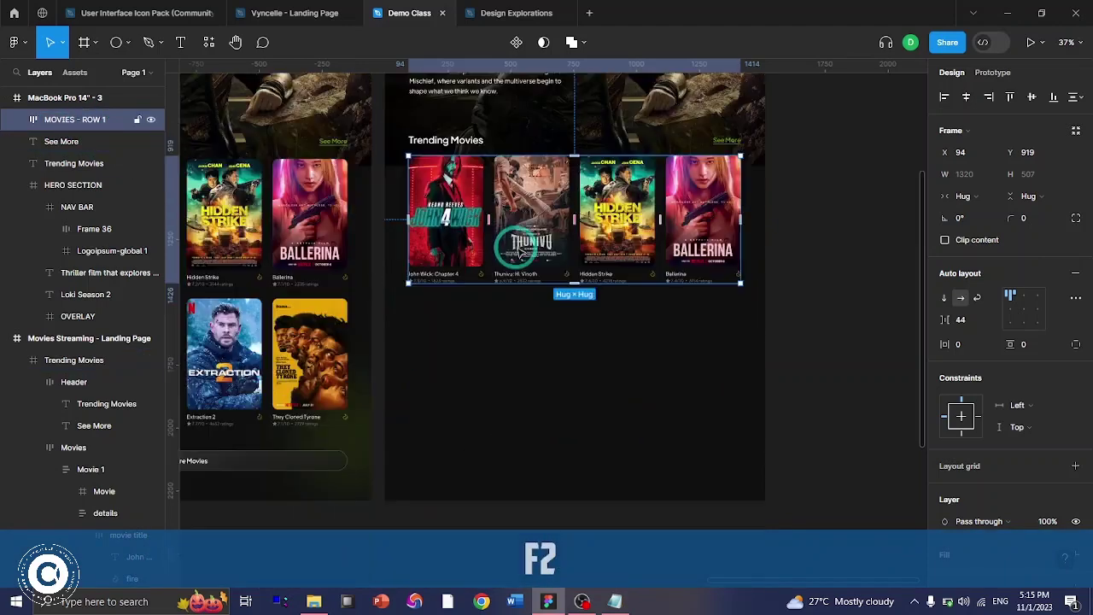
pyautogui.keyDown('alt'); pyautogui.keyDown('shift'); pyautogui.moveTo(520, 240); pyautogui.dragTo(505, 371); pyautogui.keyUp('shift'); pyautogui.keyUp('alt')
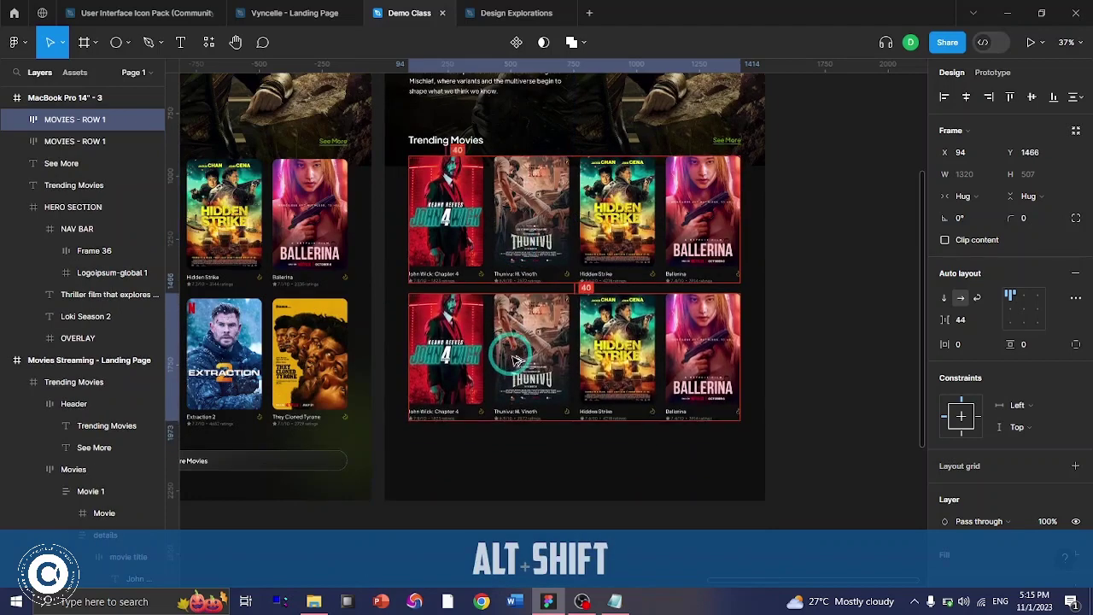
pyautogui.click(117, 126)
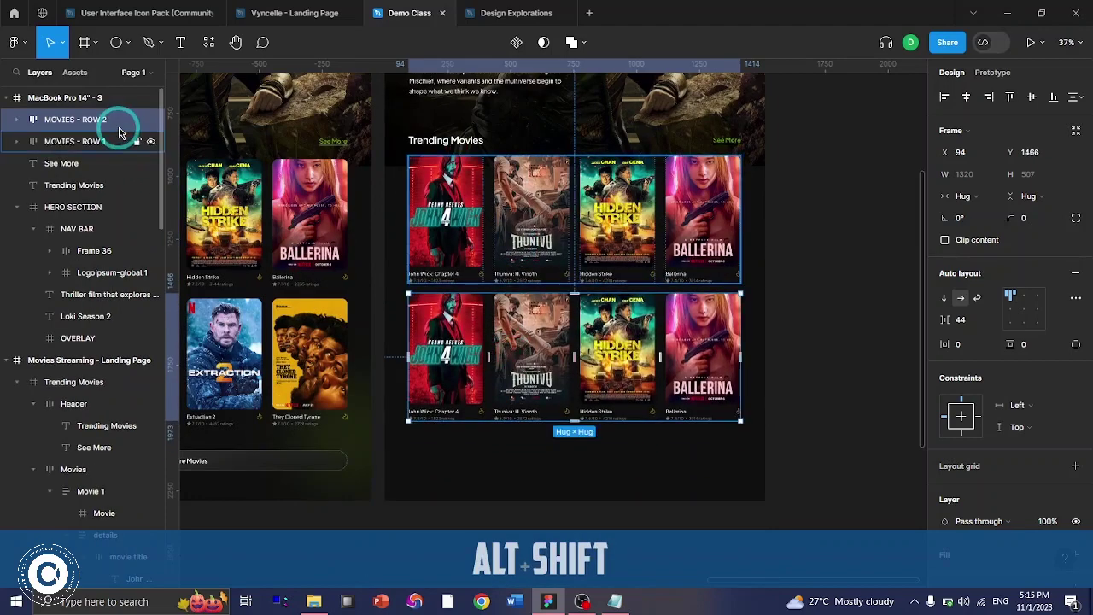
pyautogui.press('F2')
pyautogui.press('F2')
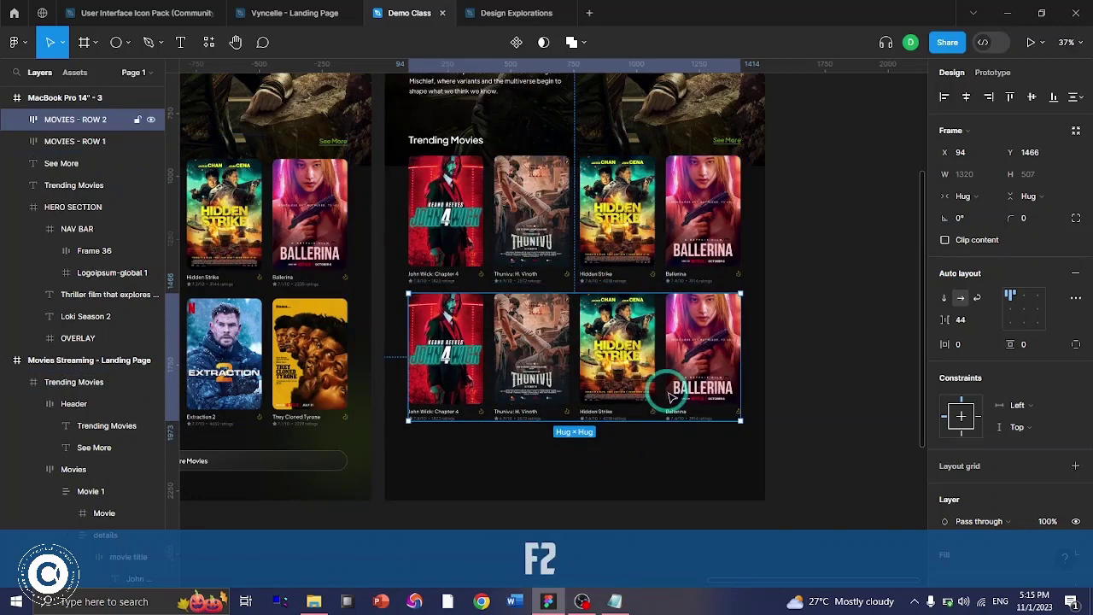
pyautogui.press('shift')
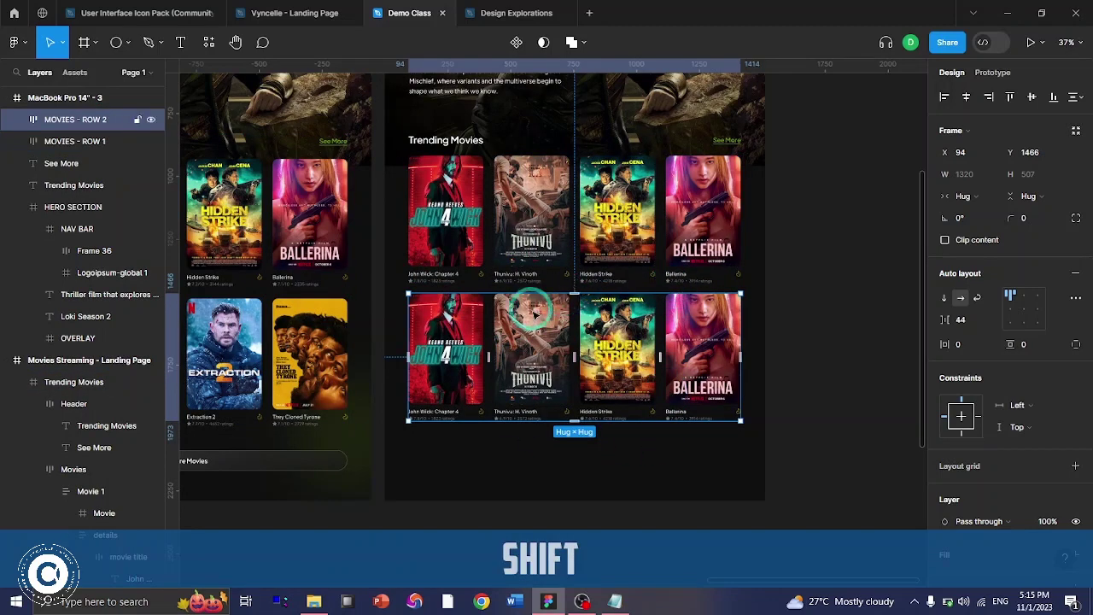
pyautogui.press('alt')
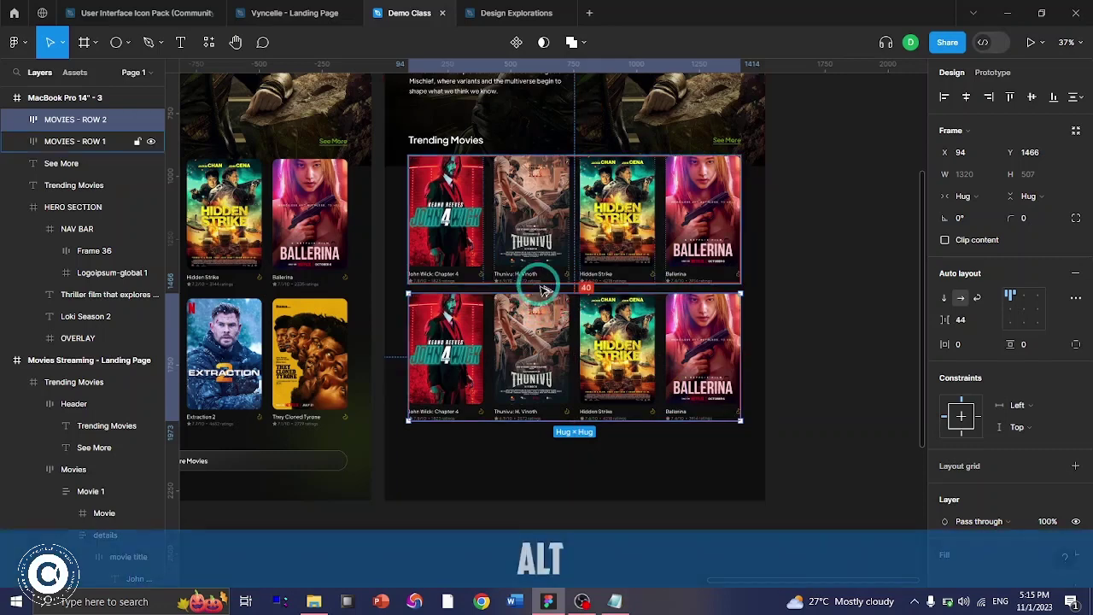
# - Inspect the size, fill, stroke and effects of the Load More Movies button in the reference landing page
pyautogui.scroll(-2, 820, 381)
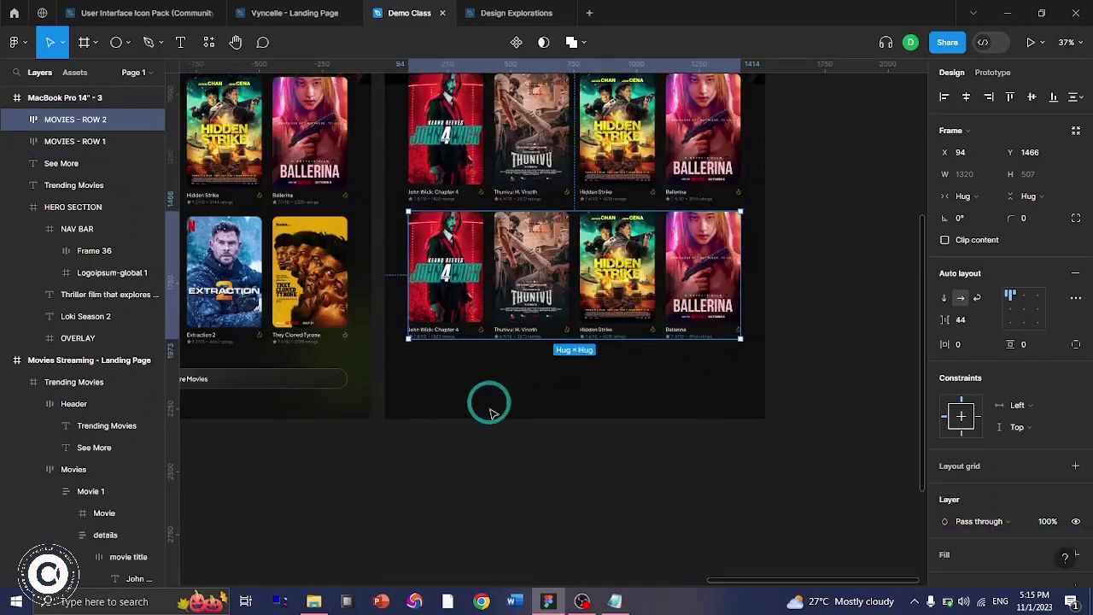
pyautogui.hscroll(-3, 491, 413)
pyautogui.keyDown('ctrl'); pyautogui.keyDown('shift'); pyautogui.click(484, 376); pyautogui.keyUp('shift'); pyautogui.keyUp('ctrl')
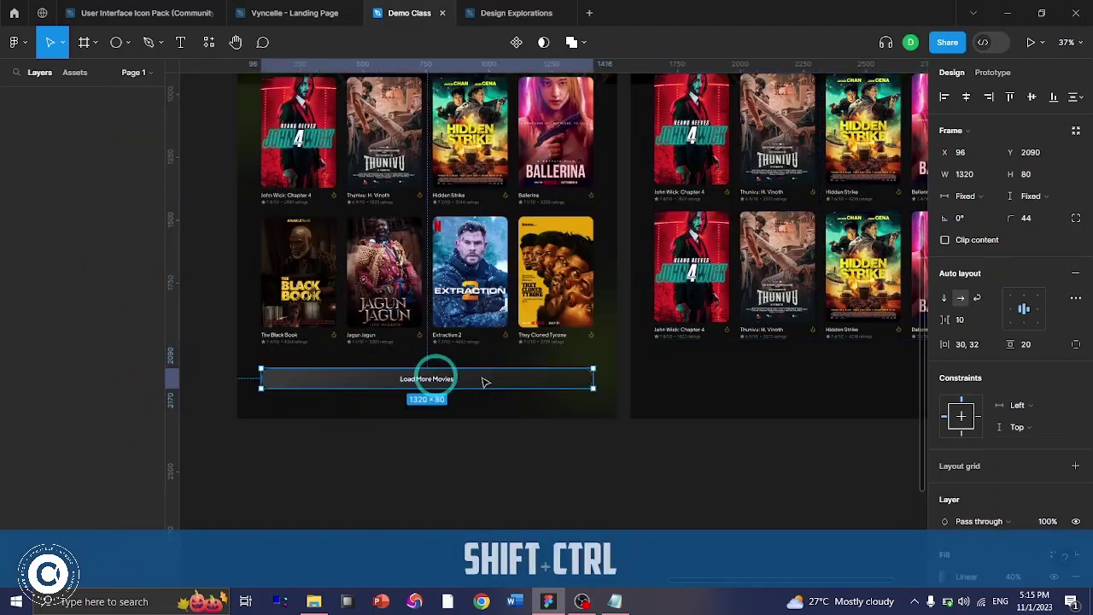
pyautogui.scroll(-3, 976, 402)
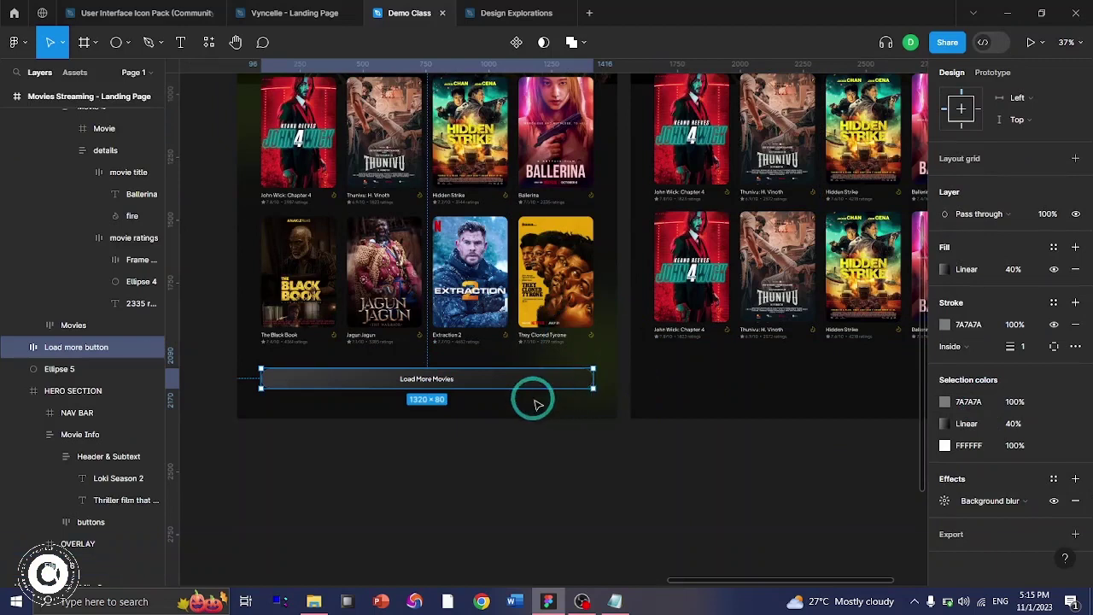
pyautogui.hscroll(2, 534, 402)
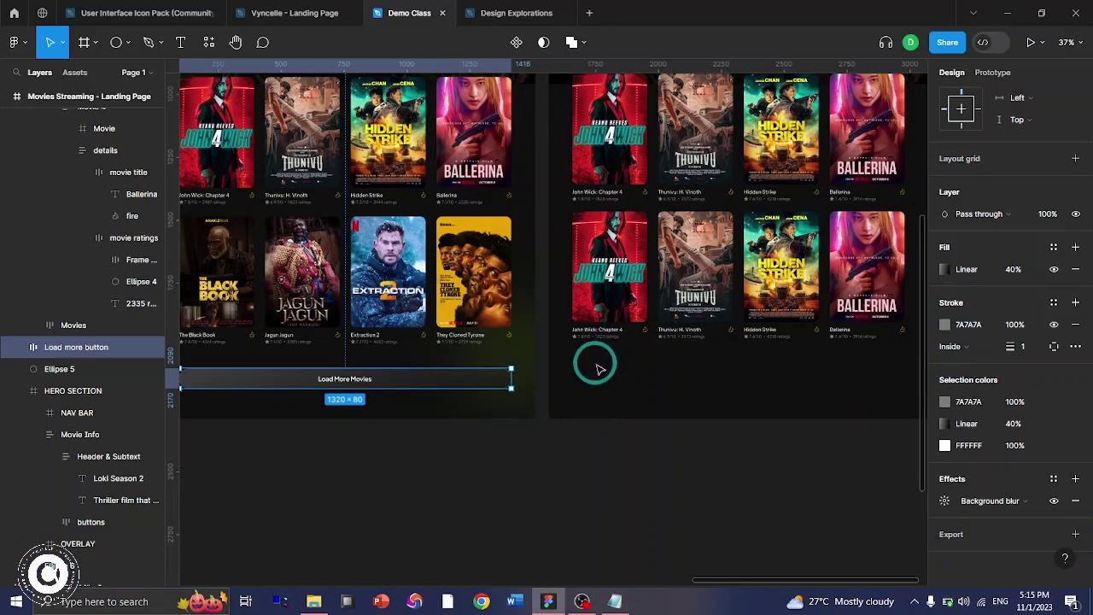
pyautogui.scroll(4, 1020, 208)
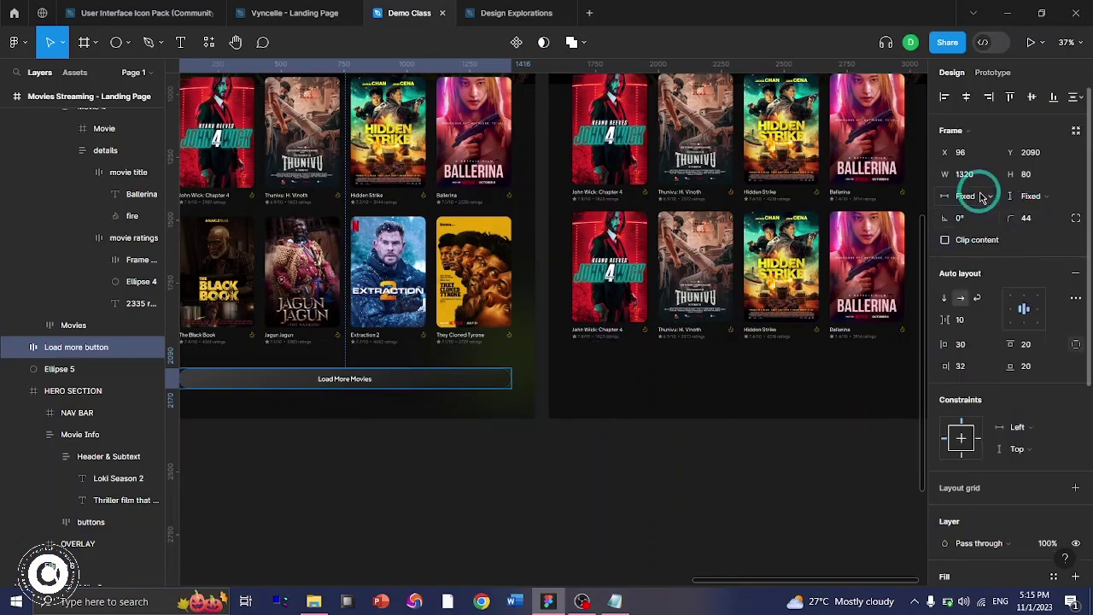
pyautogui.click(967, 175)
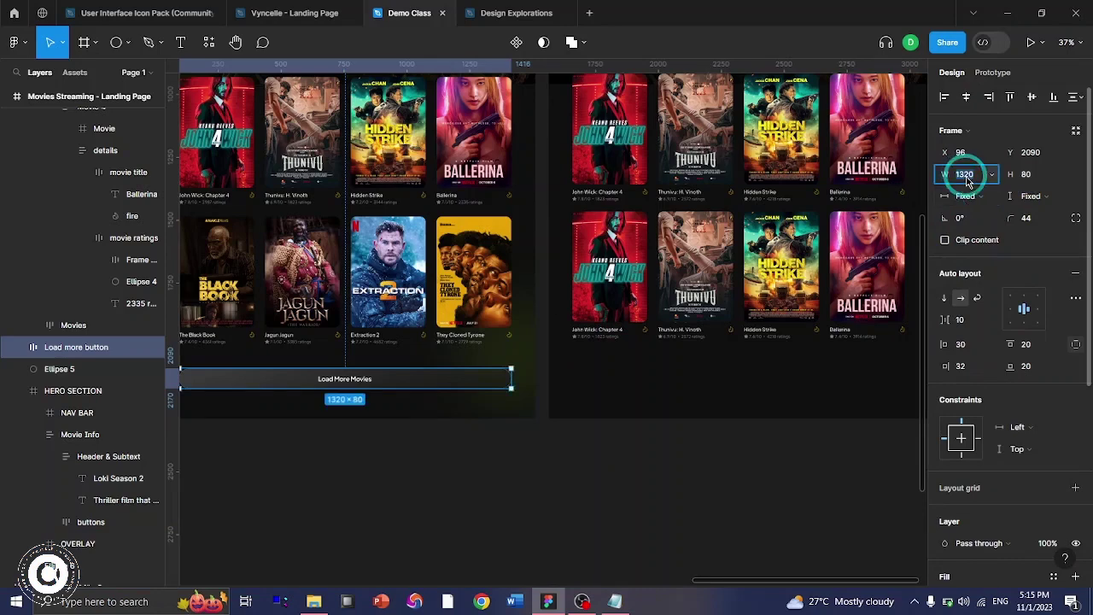
pyautogui.press('F2')
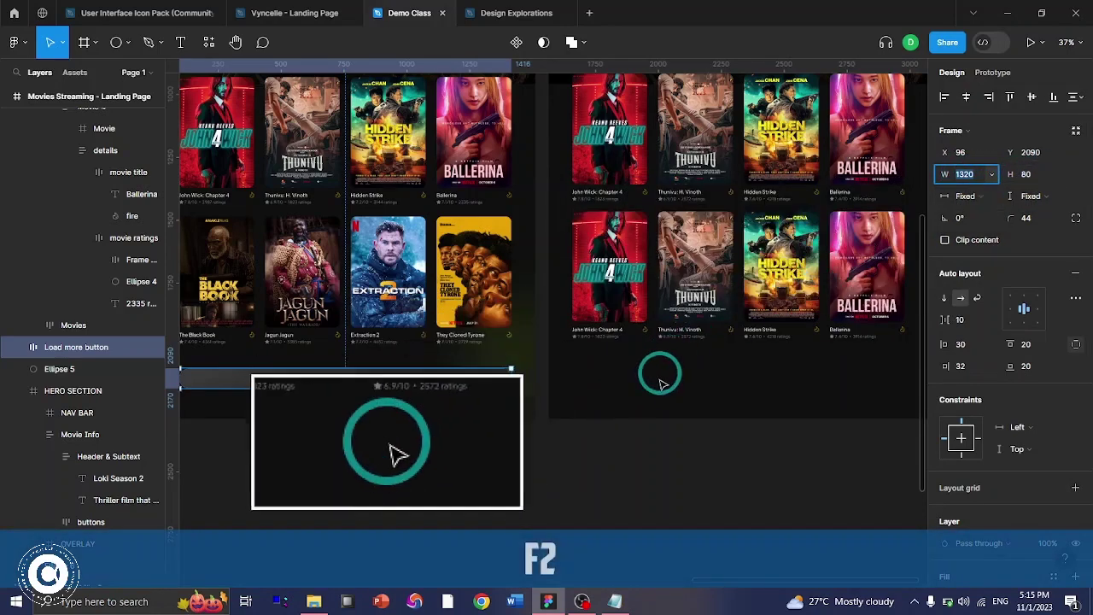
# - Draw a frame about 1288 by 85 px below the second movie row in the MacBook Pro 14" - 3 frame
pyautogui.keyDown('ctrl'); pyautogui.click(612, 387); pyautogui.keyUp('ctrl')
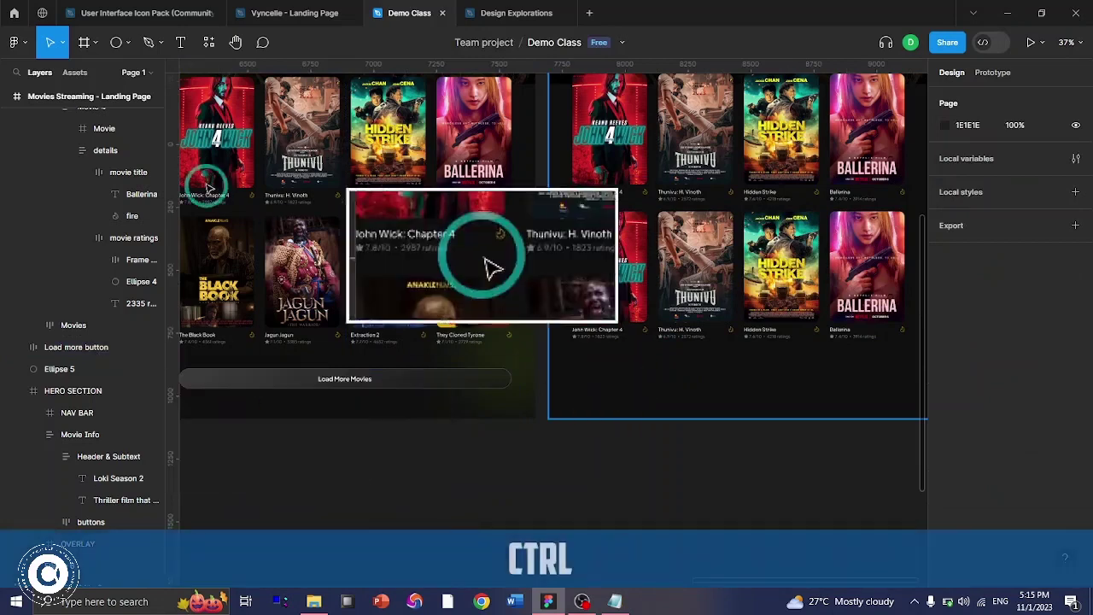
pyautogui.click(83, 45)
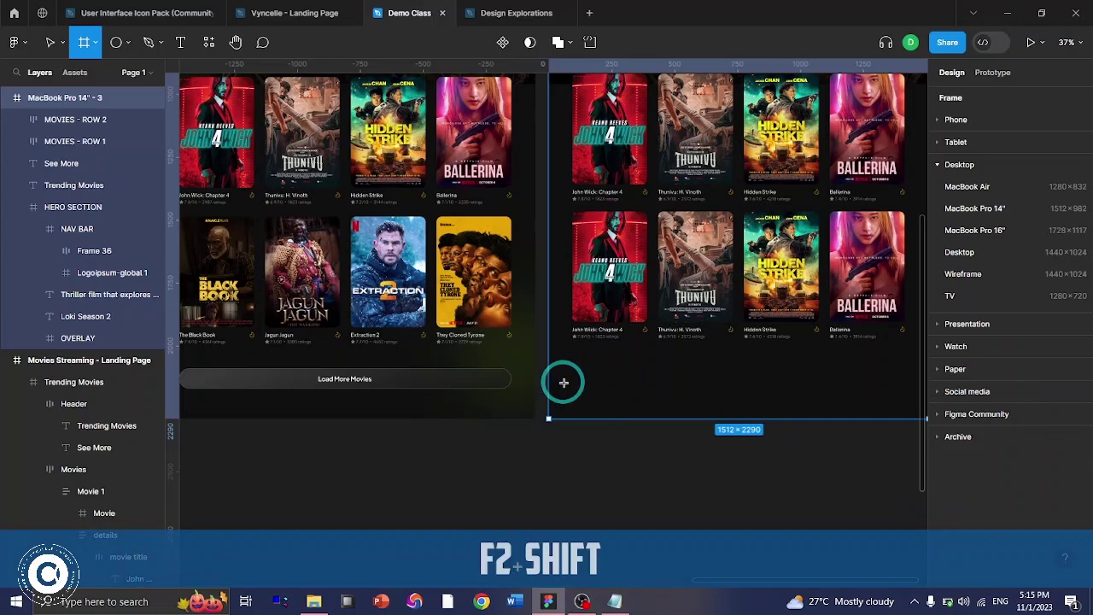
pyautogui.moveTo(563, 382); pyautogui.dragTo(898, 366)
# - Resize the new frame below the second movie row to 1320 by 80 px and centre it horizontally in the page
pyautogui.click(966, 174)
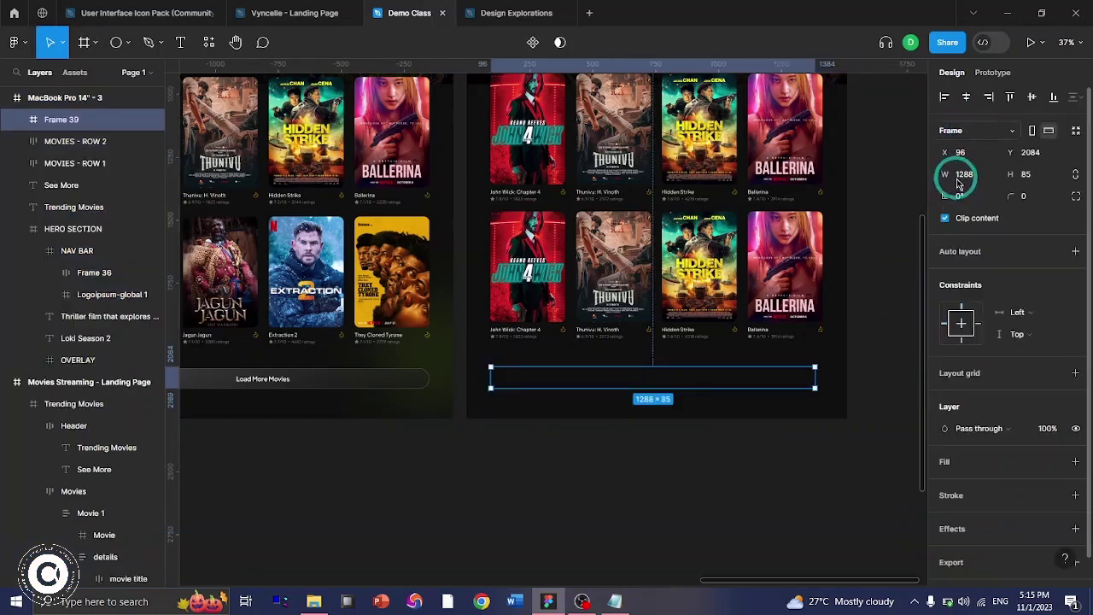
pyautogui.write('132')
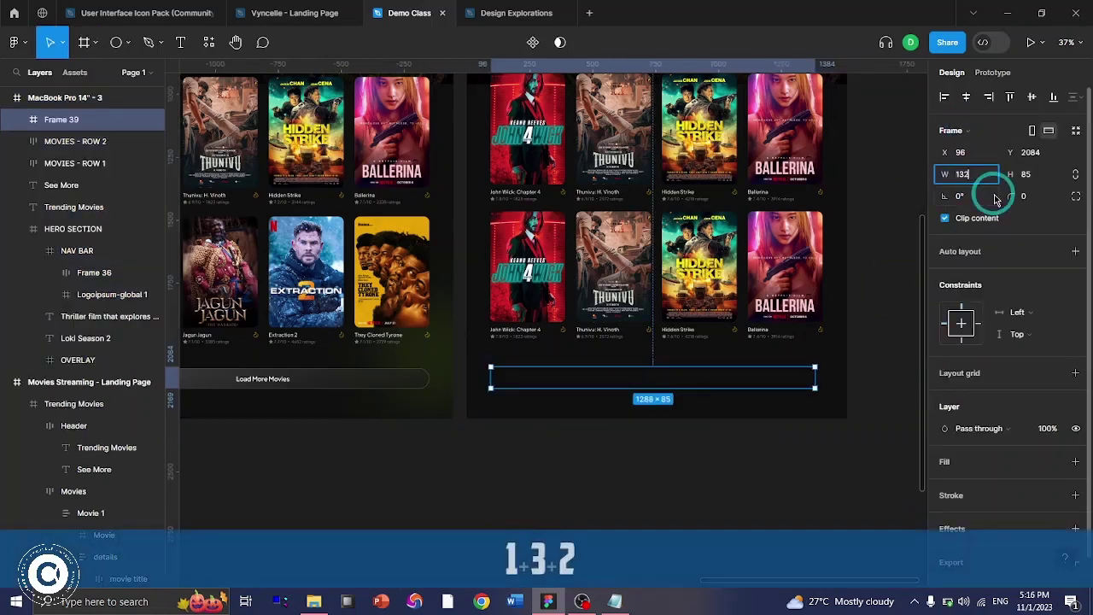
pyautogui.write('0')
pyautogui.click(1030, 174)
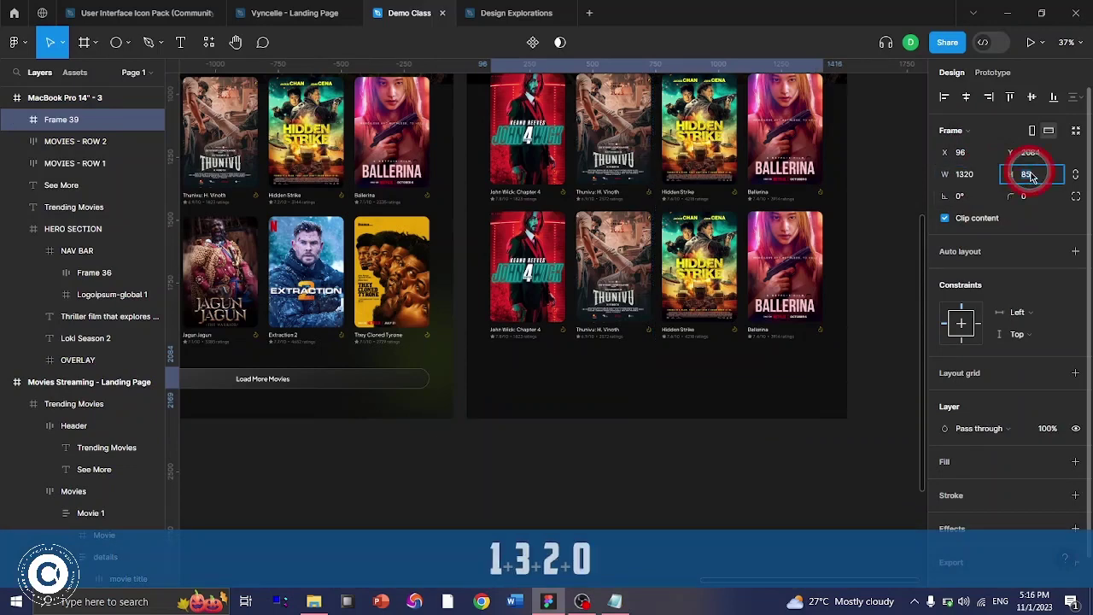
pyautogui.write('80')
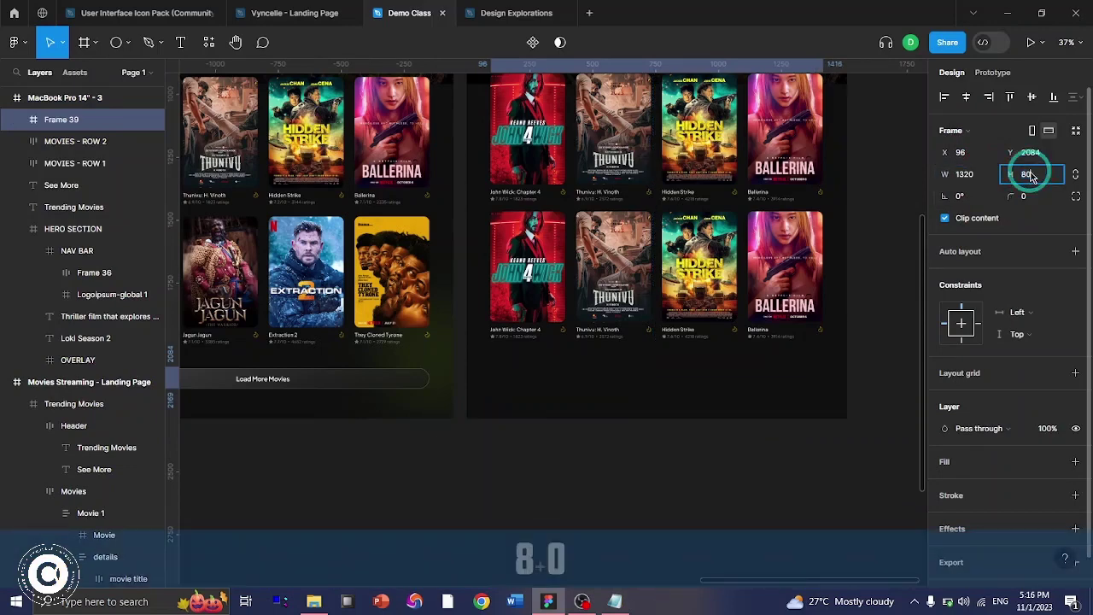
pyautogui.press('Return')
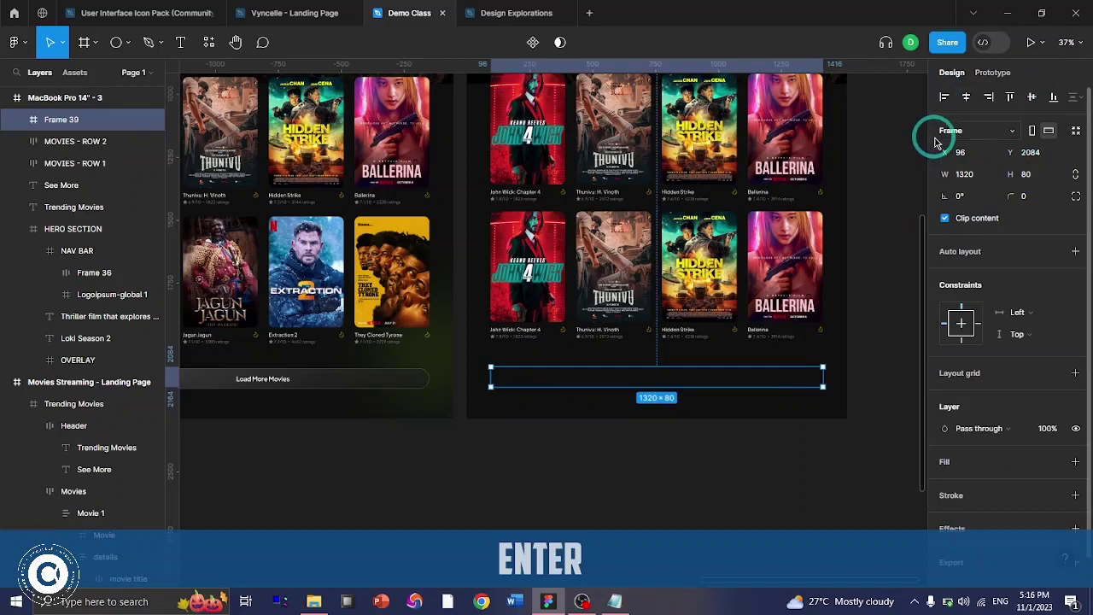
pyautogui.press('F2')
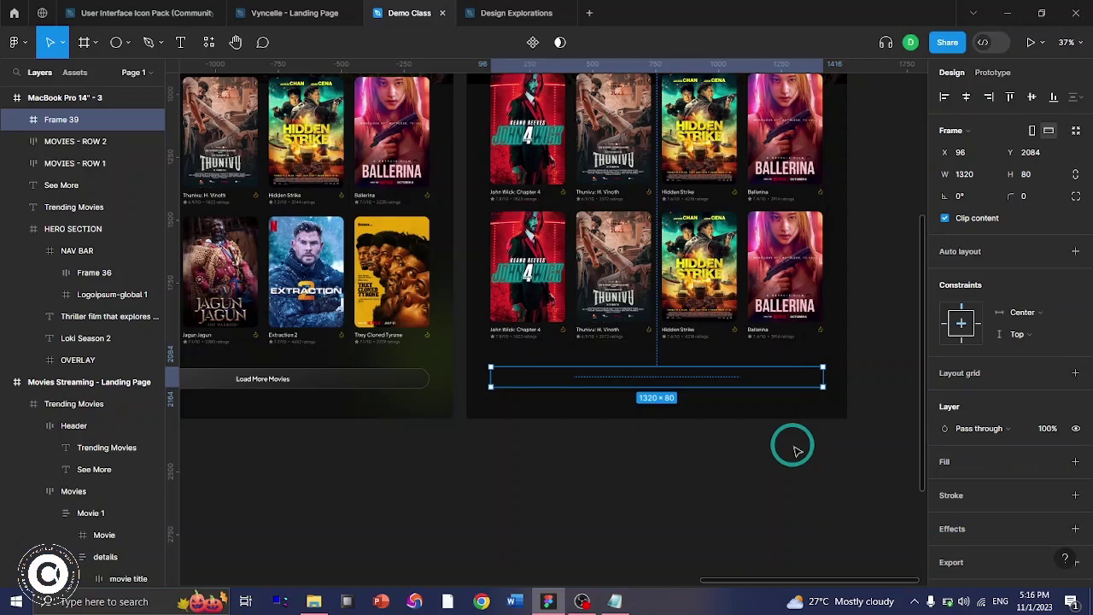
pyautogui.scroll(2, 794, 450)
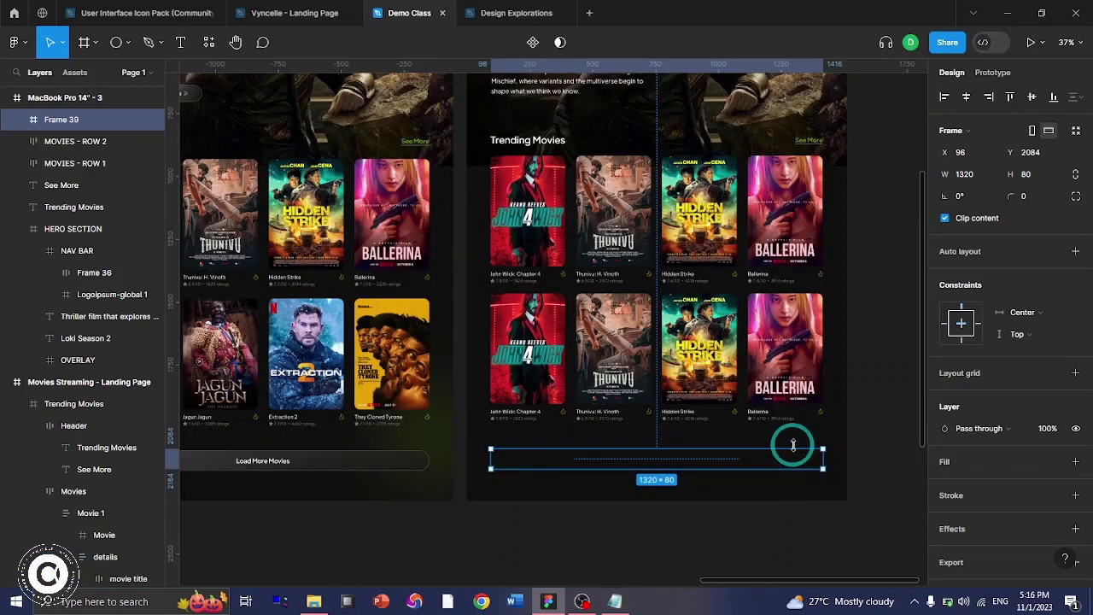
pyautogui.scroll(-2, 793, 446)
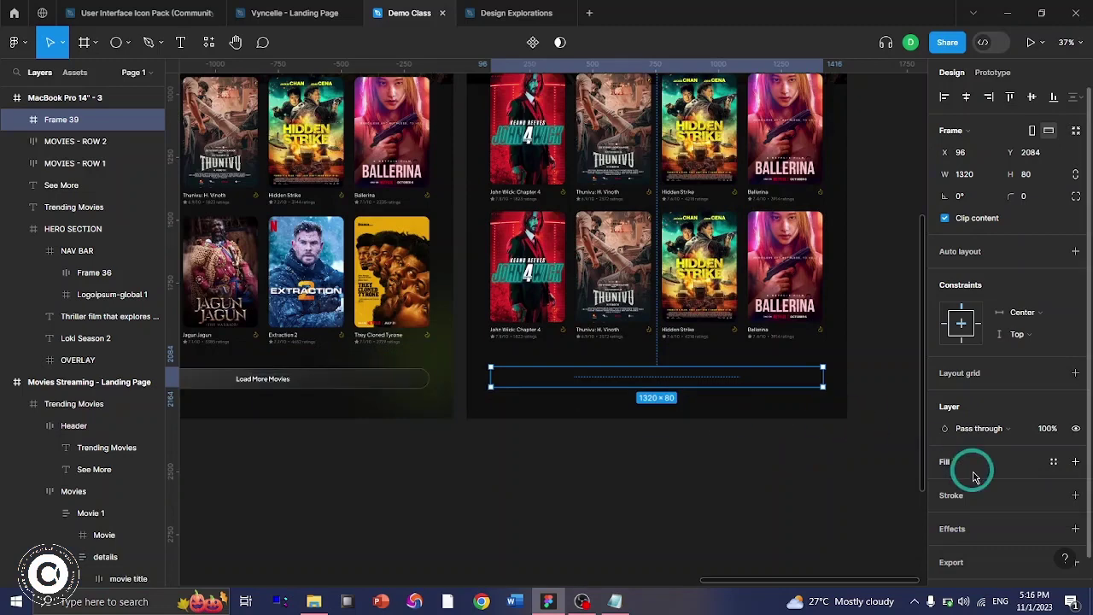
# - Add a white FFFFFF fill to the button frame and set its corner radius to 40
pyautogui.click(945, 462)
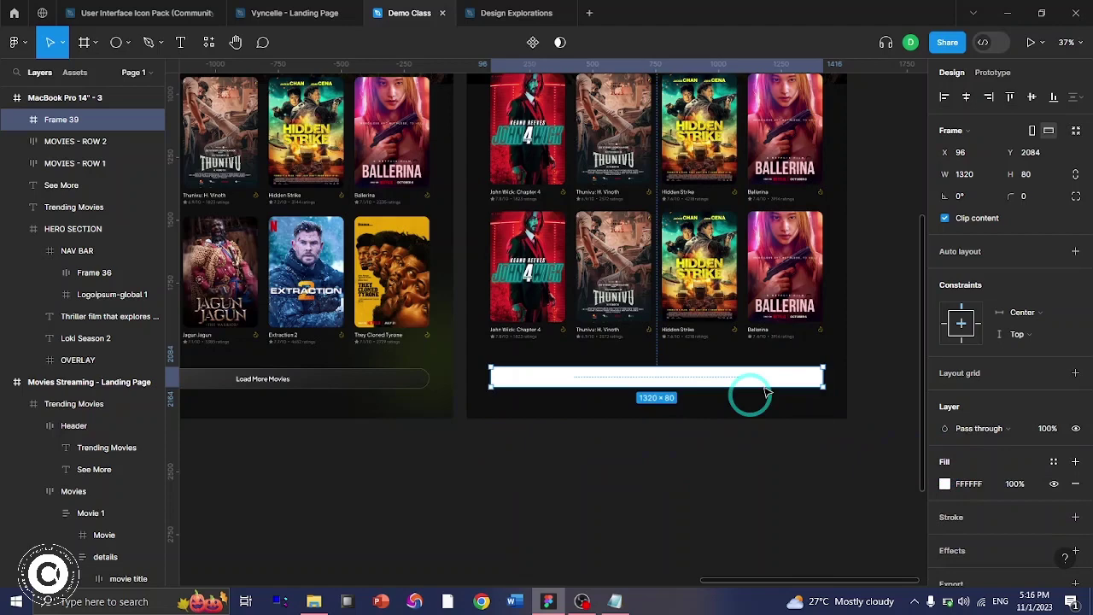
pyautogui.click(1028, 196)
pyautogui.press('F2')
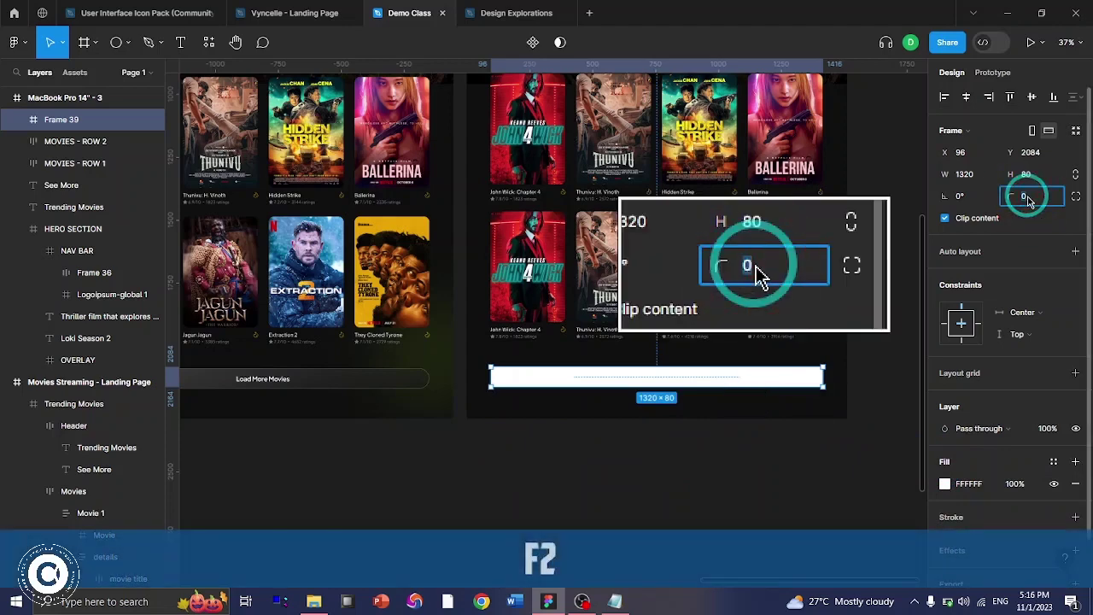
pyautogui.write('40')
pyautogui.press('Return')
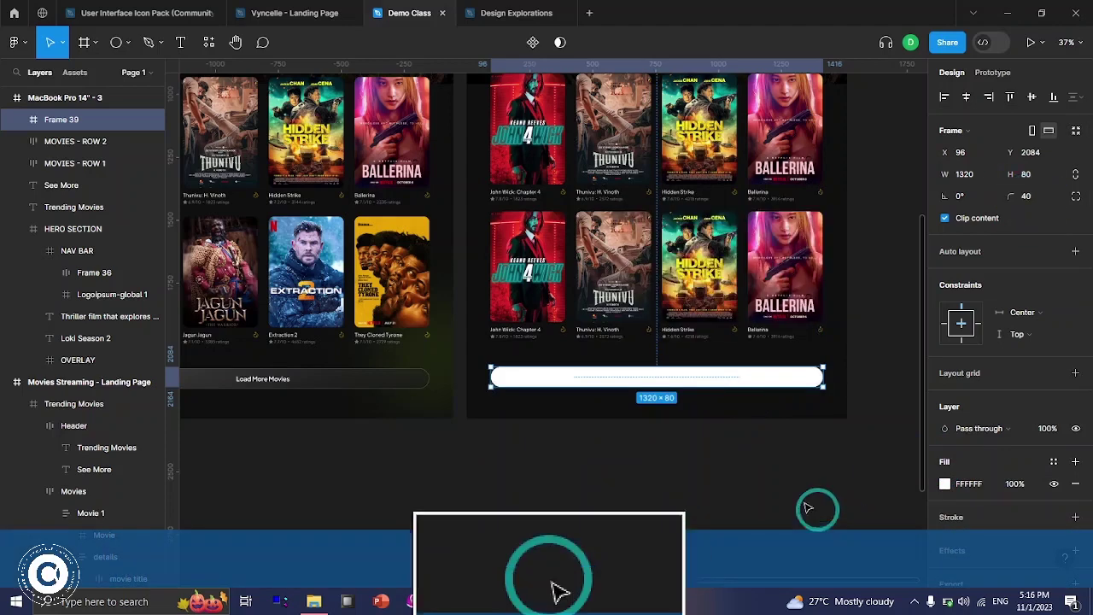
# - Copy the 7B7B7B start colour from the reference Load More Movies button's linear gradient and inspect its end stop
pyautogui.keyDown('ctrl'); pyautogui.click(358, 379); pyautogui.keyUp('ctrl')
pyautogui.scroll(-4, 956, 436)
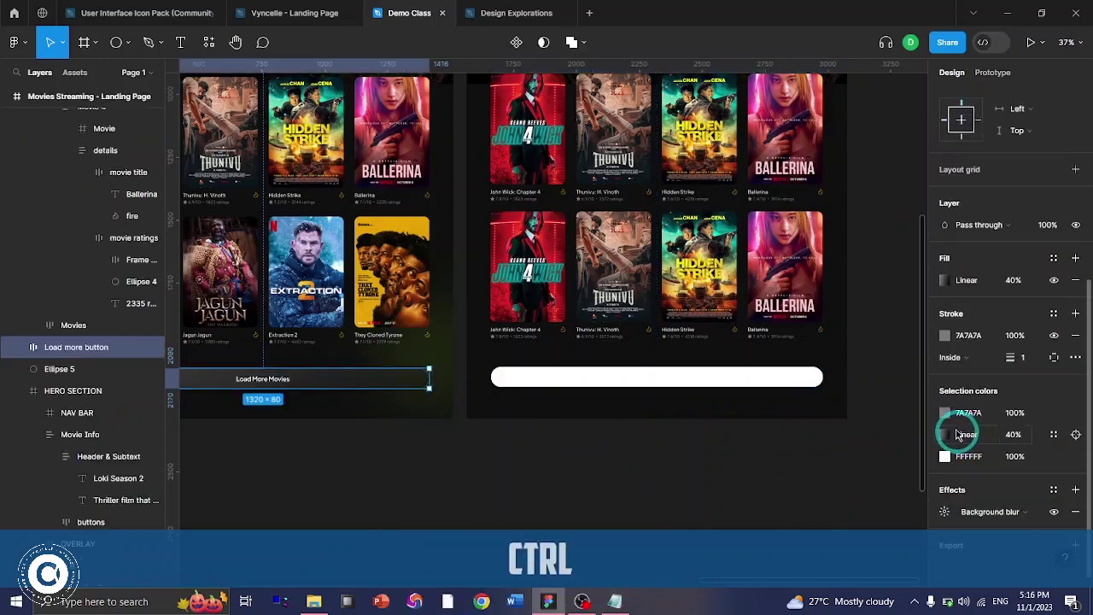
pyautogui.click(946, 435)
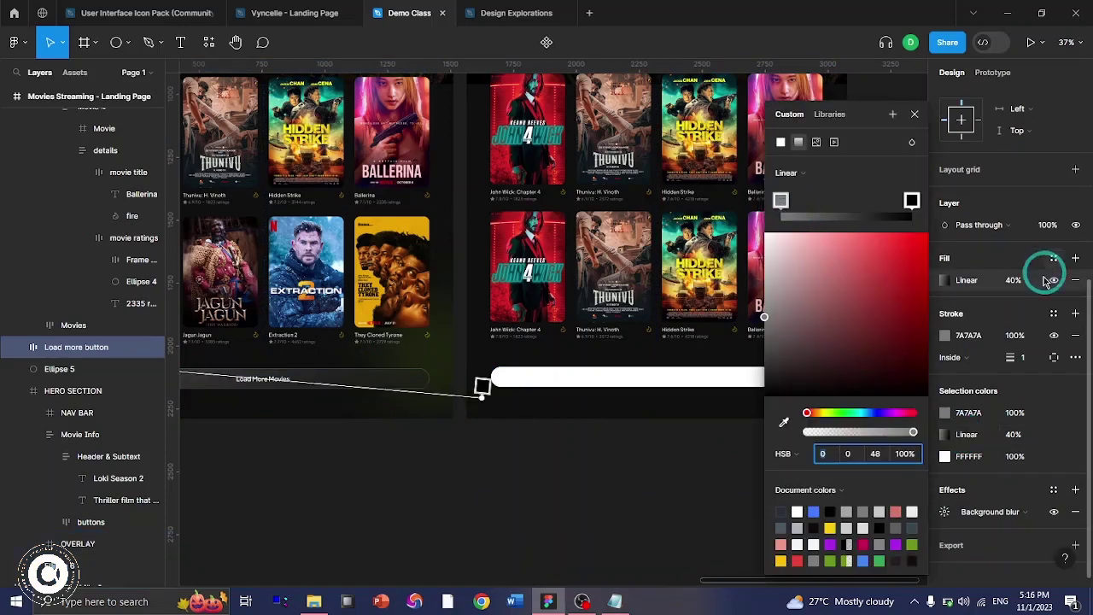
pyautogui.press('F2')
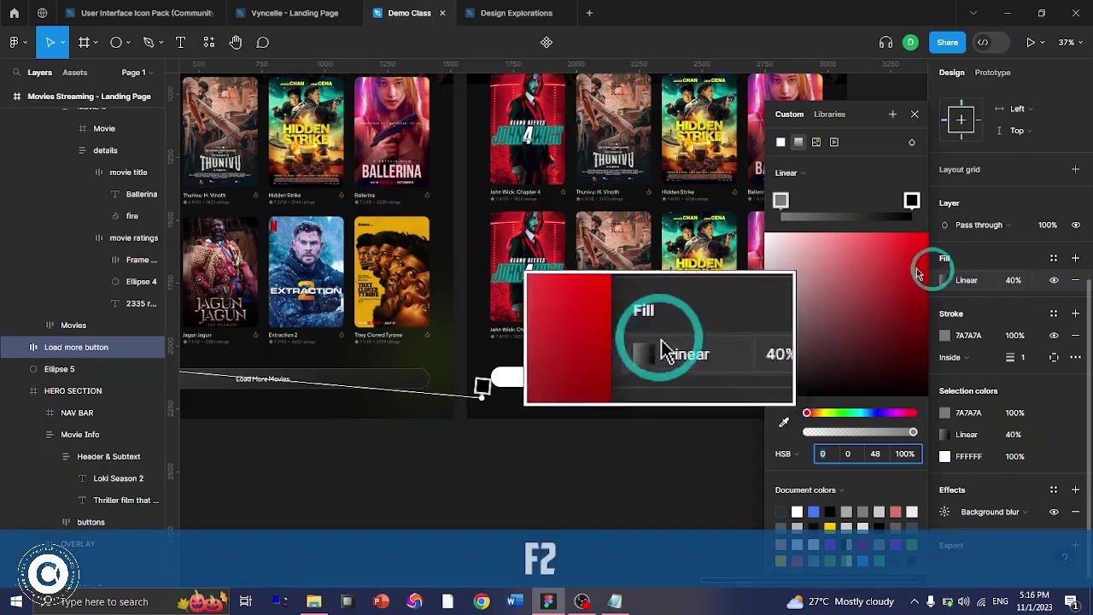
pyautogui.click(781, 200)
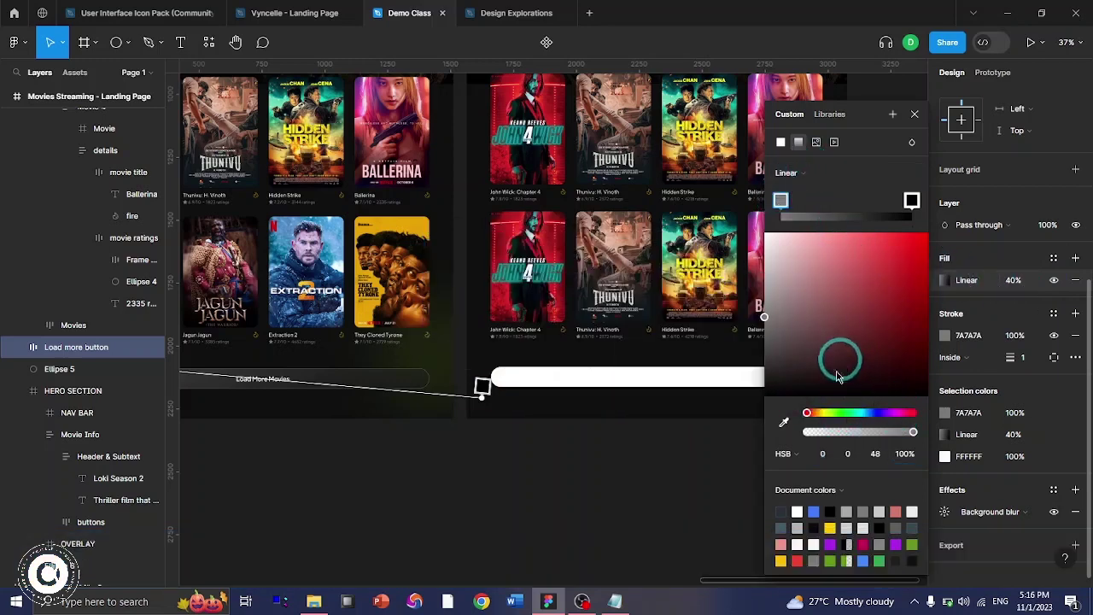
pyautogui.click(808, 454)
pyautogui.click(855, 453)
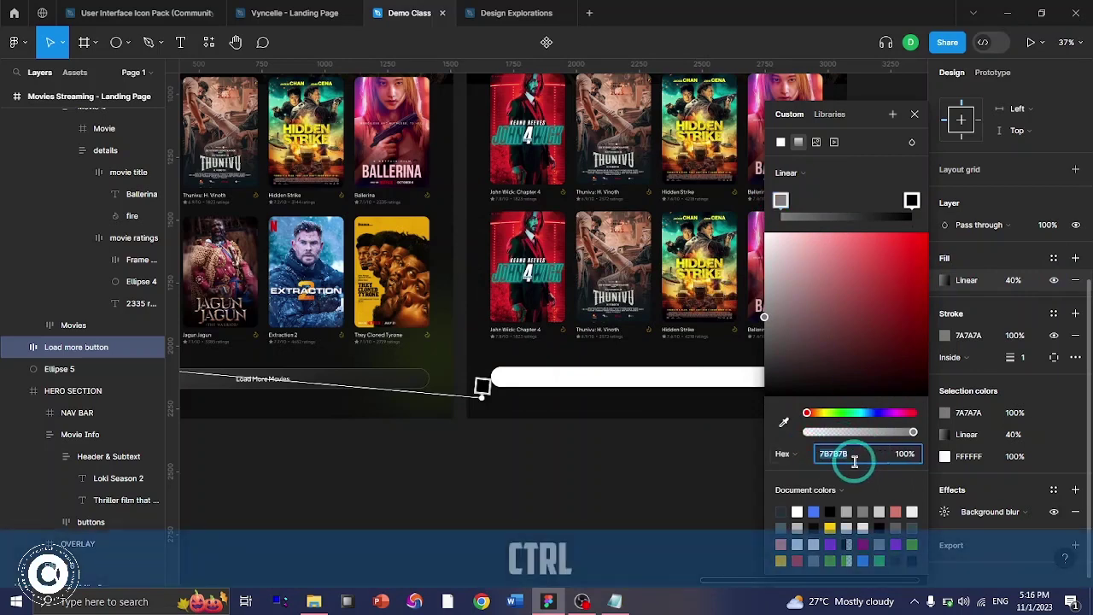
pyautogui.hotkey('ctrl', 'c')
pyautogui.click(911, 199)
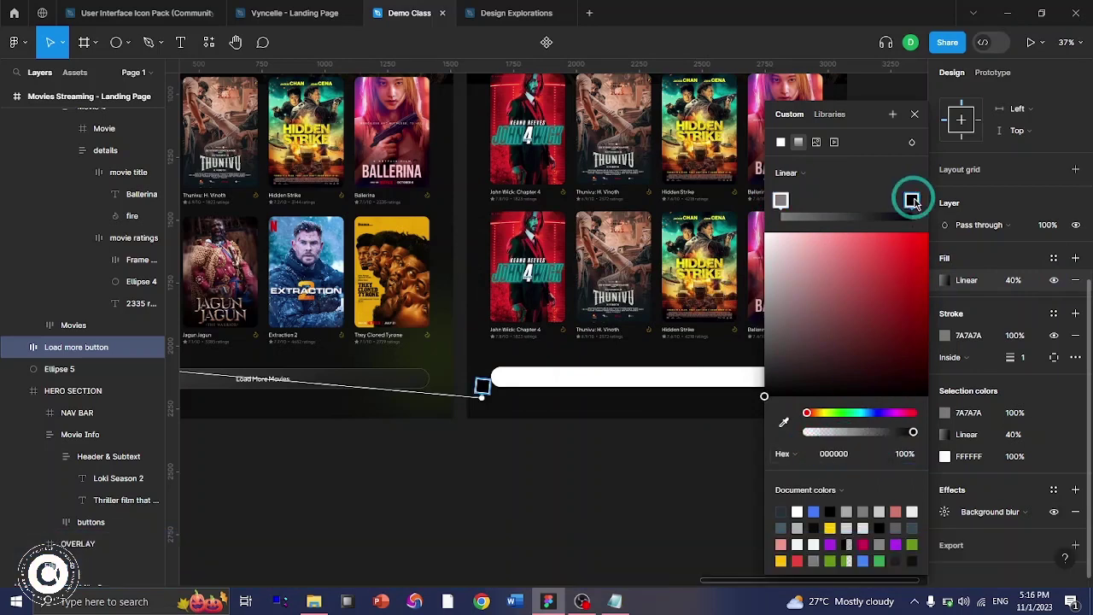
pyautogui.press('ctrl')
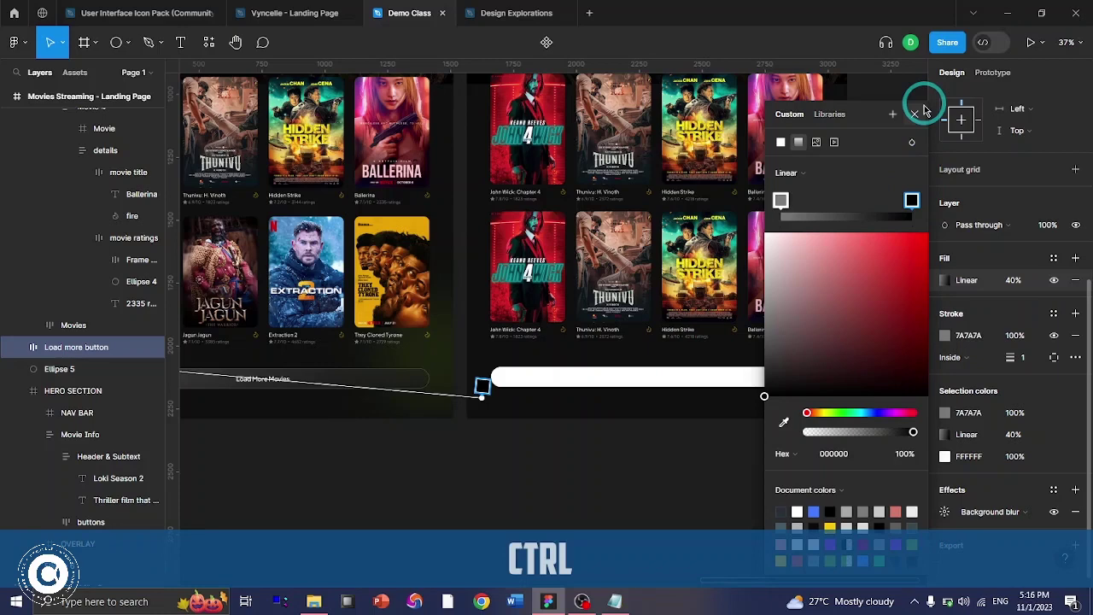
# - Change the new button frame's fill to a linear gradient running diagonally from above its left part to below its right end
pyautogui.keyDown('ctrl'); pyautogui.click(749, 382); pyautogui.keyUp('ctrl')
pyautogui.keyDown('ctrl'); pyautogui.scroll(3, 749, 382); pyautogui.keyUp('ctrl')
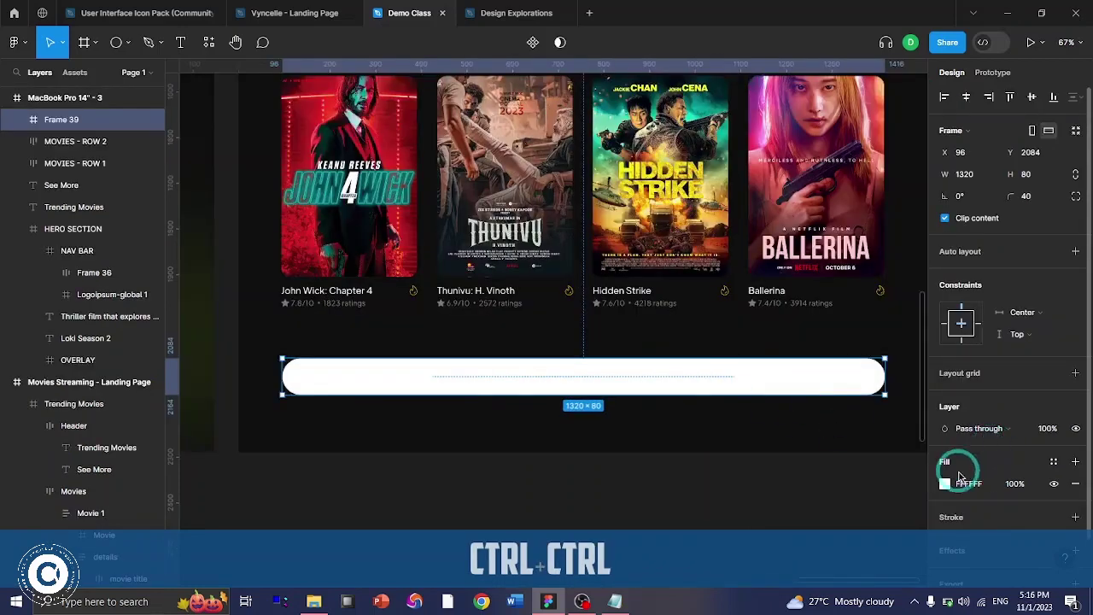
pyautogui.click(945, 484)
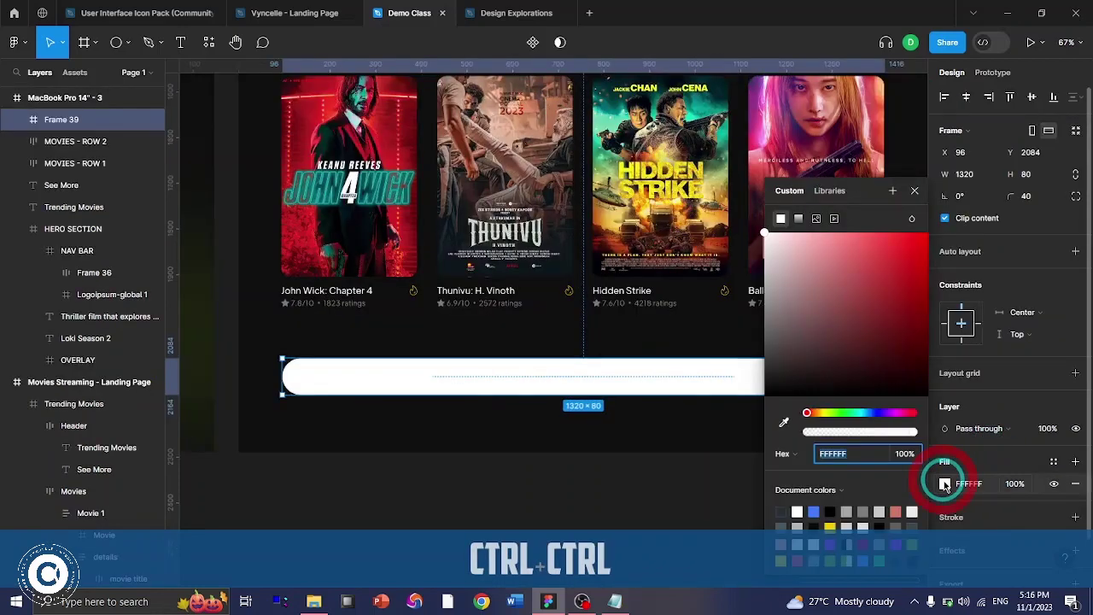
pyautogui.click(798, 219)
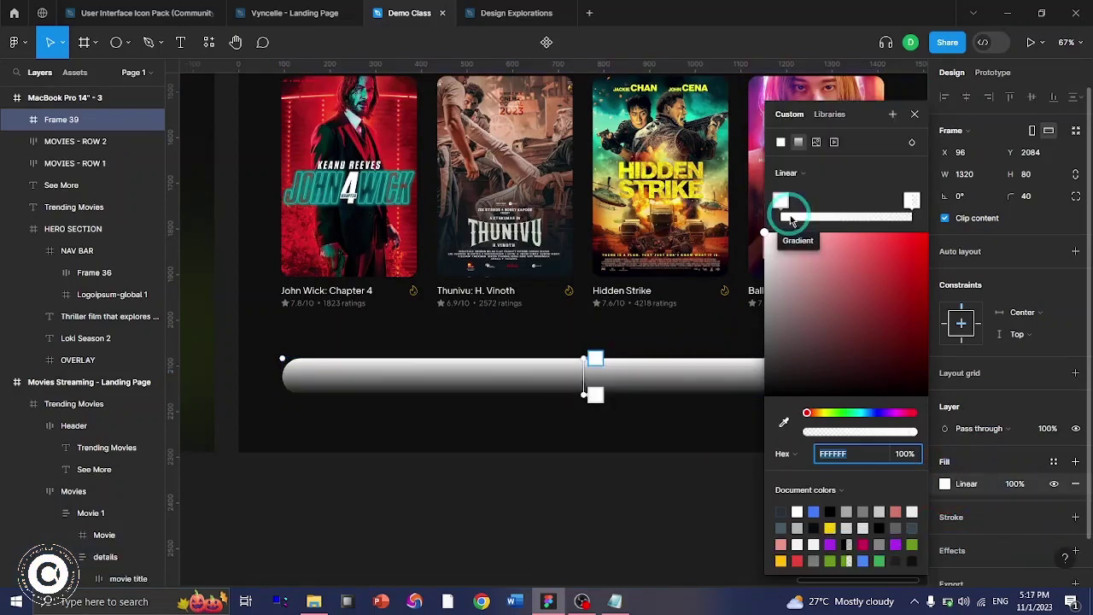
pyautogui.moveTo(598, 359); pyautogui.dragTo(372, 327)
pyautogui.hscroll(4, 521, 395)
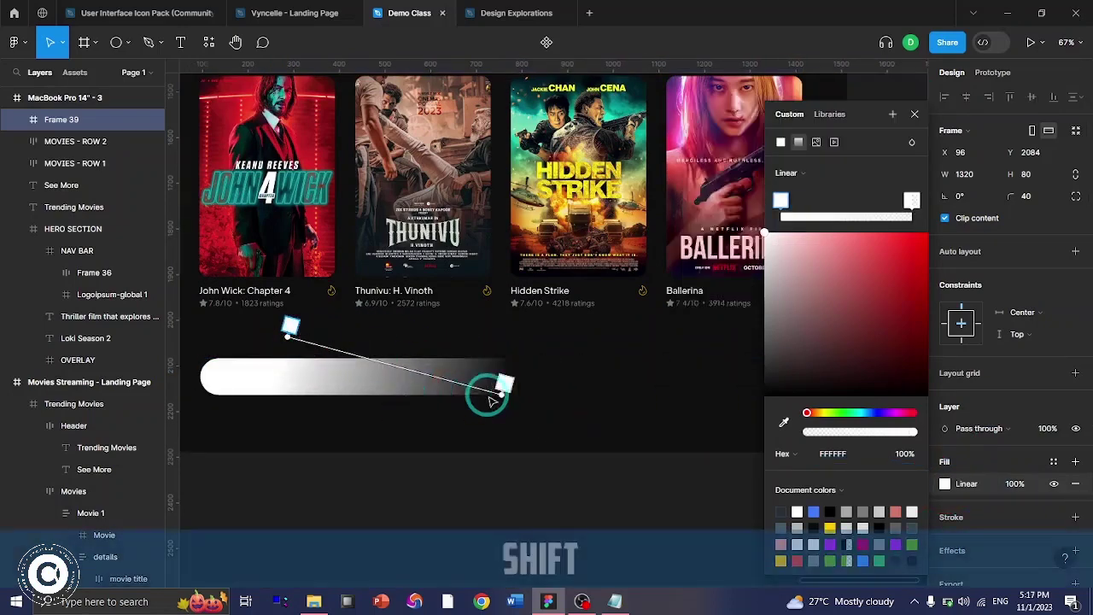
pyautogui.moveTo(417, 393); pyautogui.dragTo(722, 418)
# - Set the gradient's start stop to the copied 7B7B7B and its end stop to 000000
pyautogui.click(855, 453)
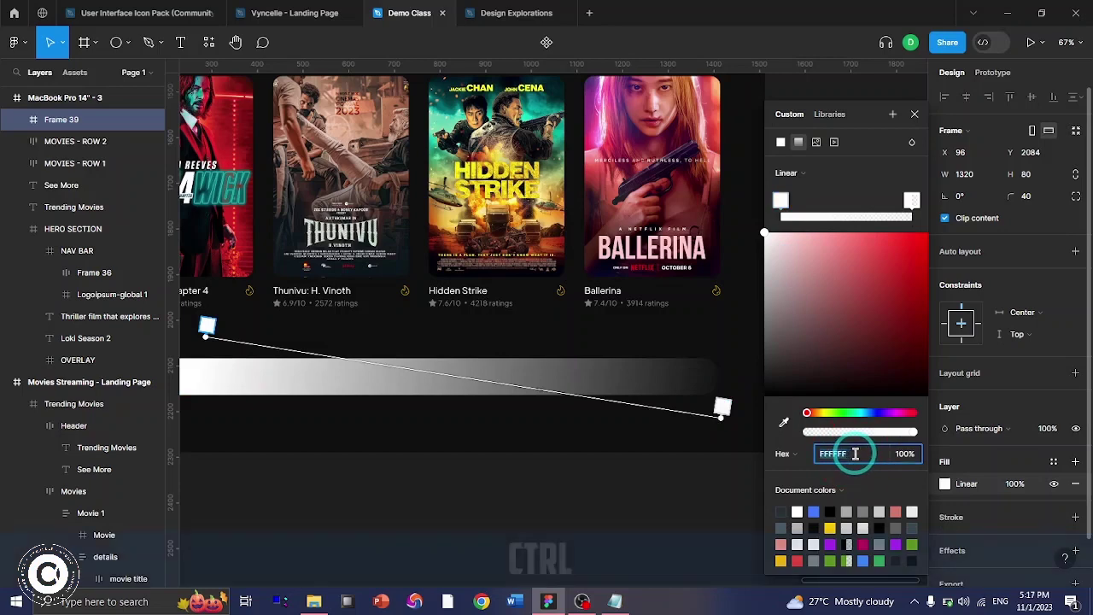
pyautogui.hotkey('ctrl', 'v')
pyautogui.click(911, 200)
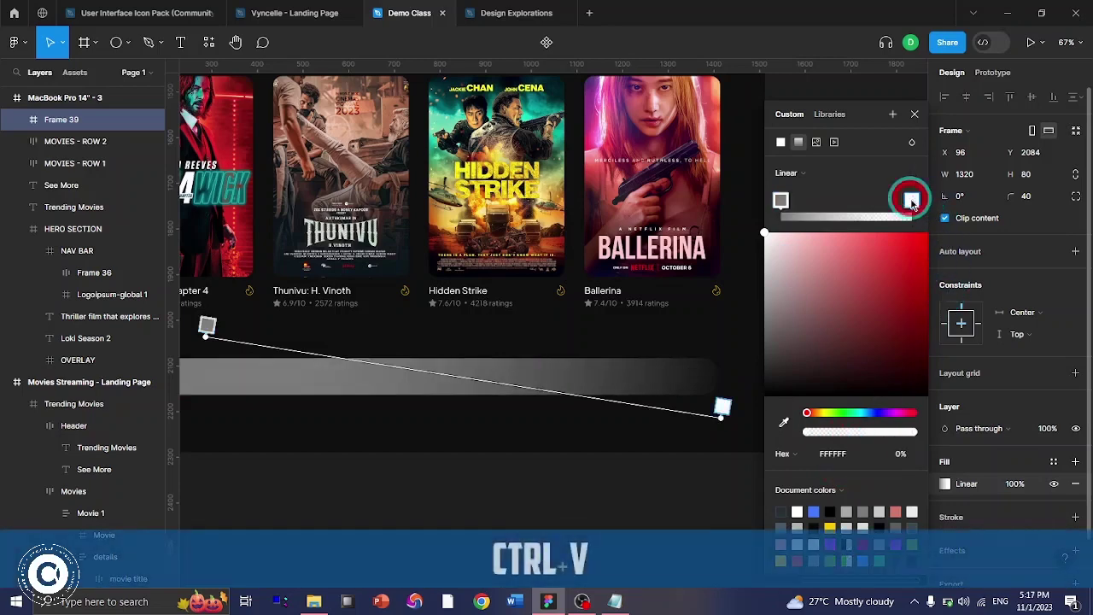
pyautogui.click(836, 453)
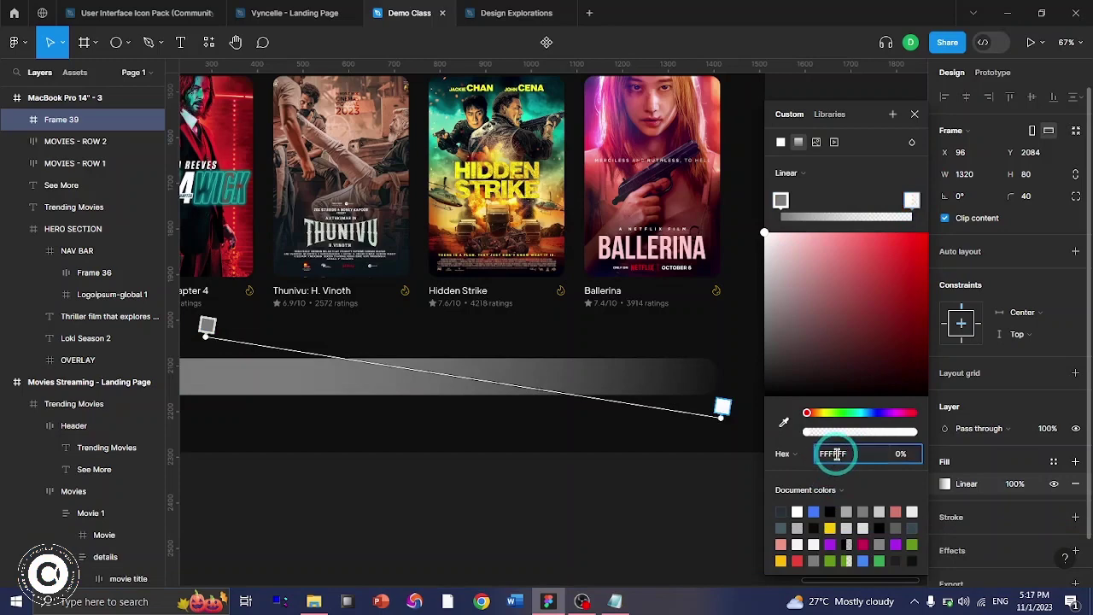
pyautogui.write('000000')
pyautogui.press('Return')
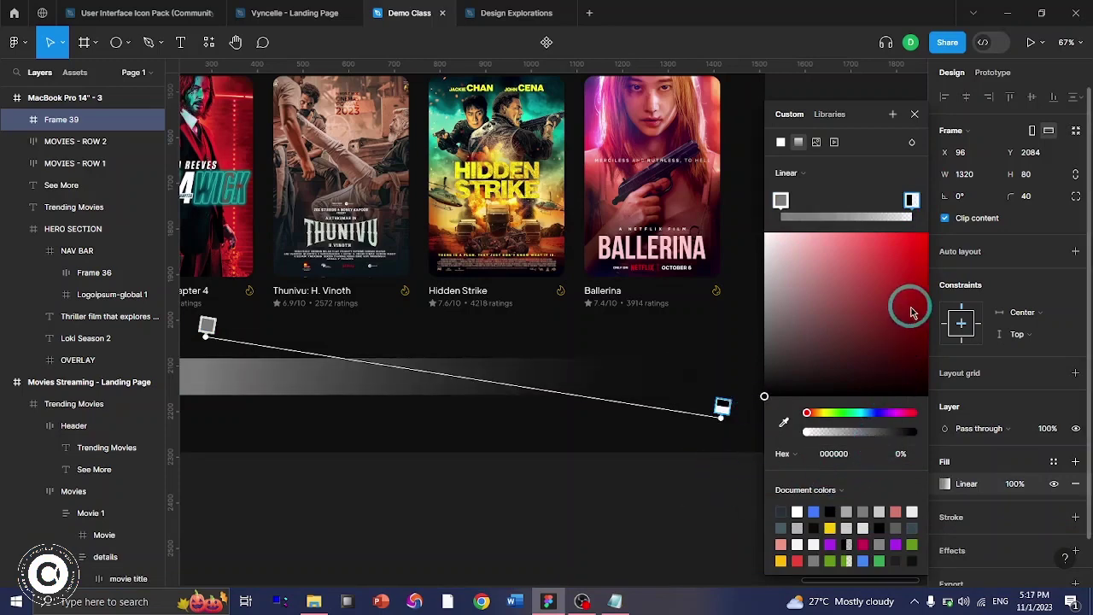
pyautogui.click(1002, 464)
# - Compare the new button with the reference one and set its gradient fill opacity to 40%
pyautogui.hscroll(-10, 556, 464)
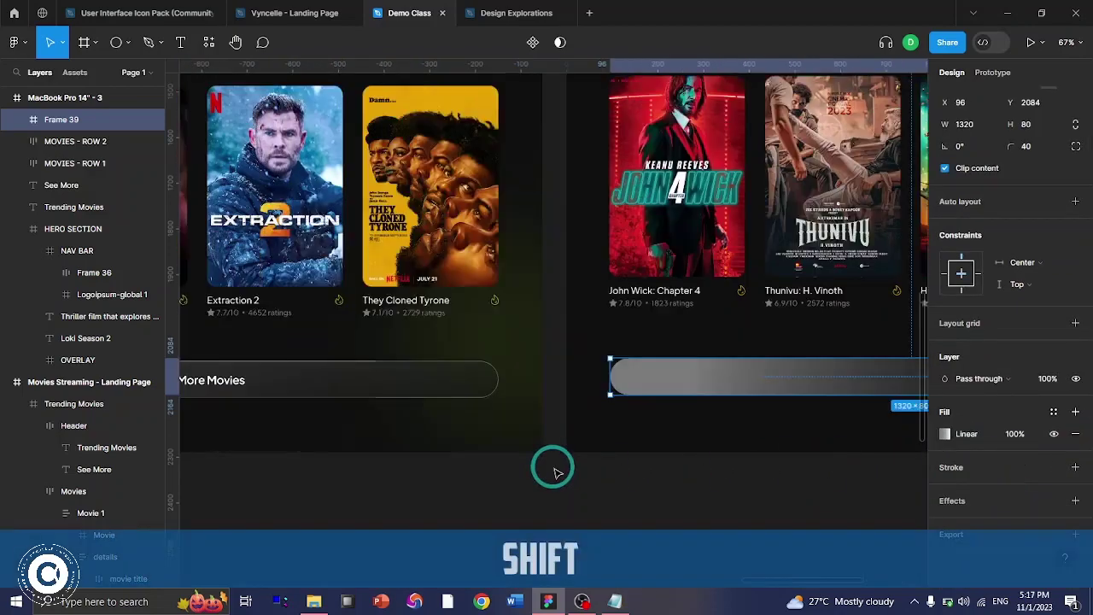
pyautogui.hscroll(-2, 556, 471)
pyautogui.hscroll(-6, 557, 471)
pyautogui.hscroll(15, 556, 472)
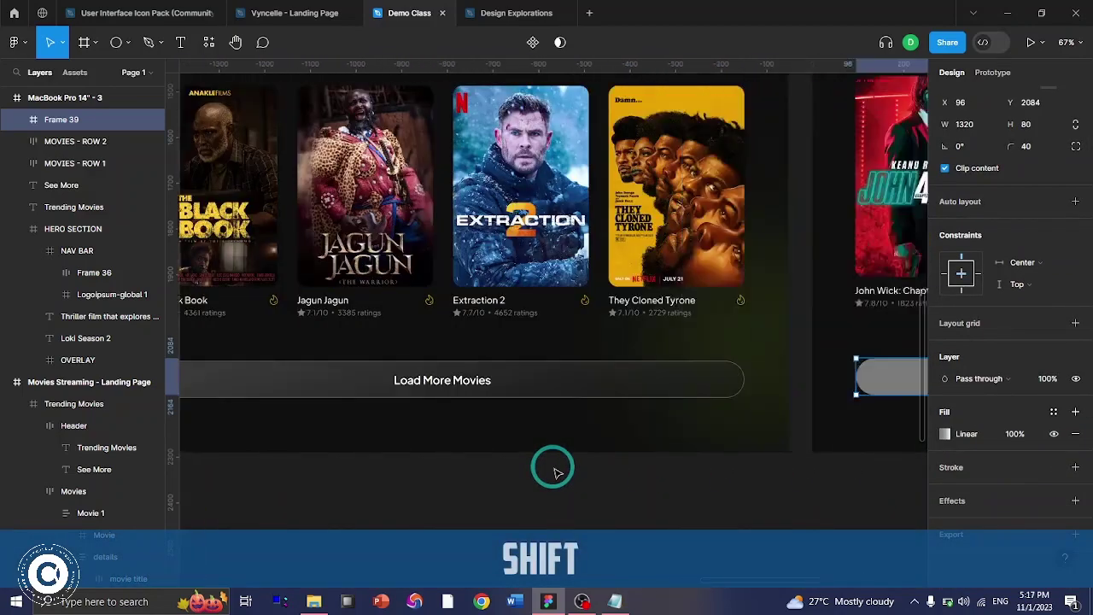
pyautogui.hscroll(2, 556, 471)
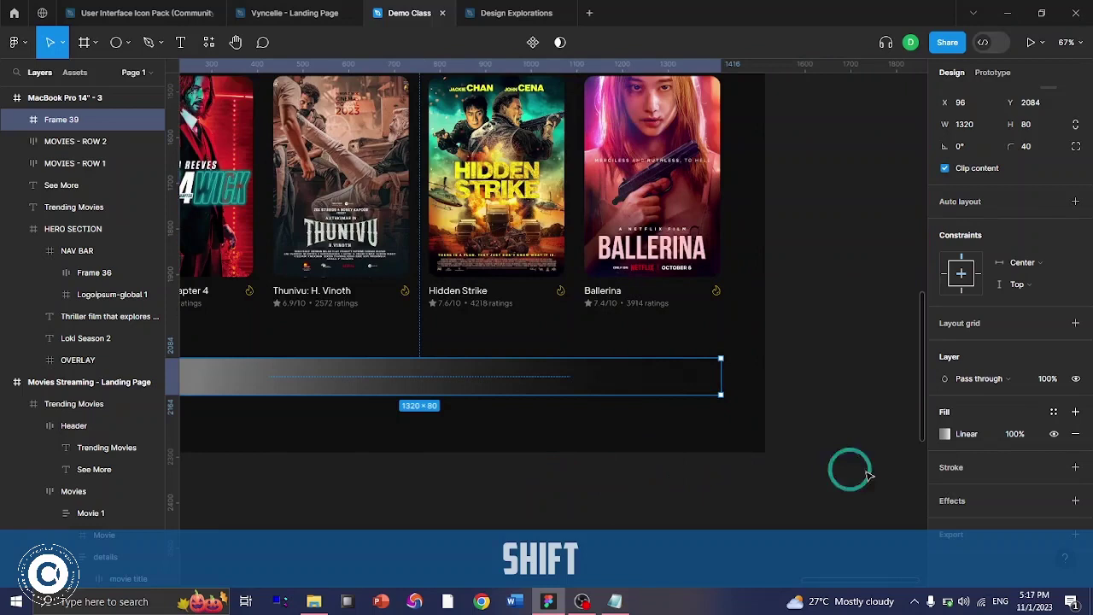
pyautogui.click(1017, 434)
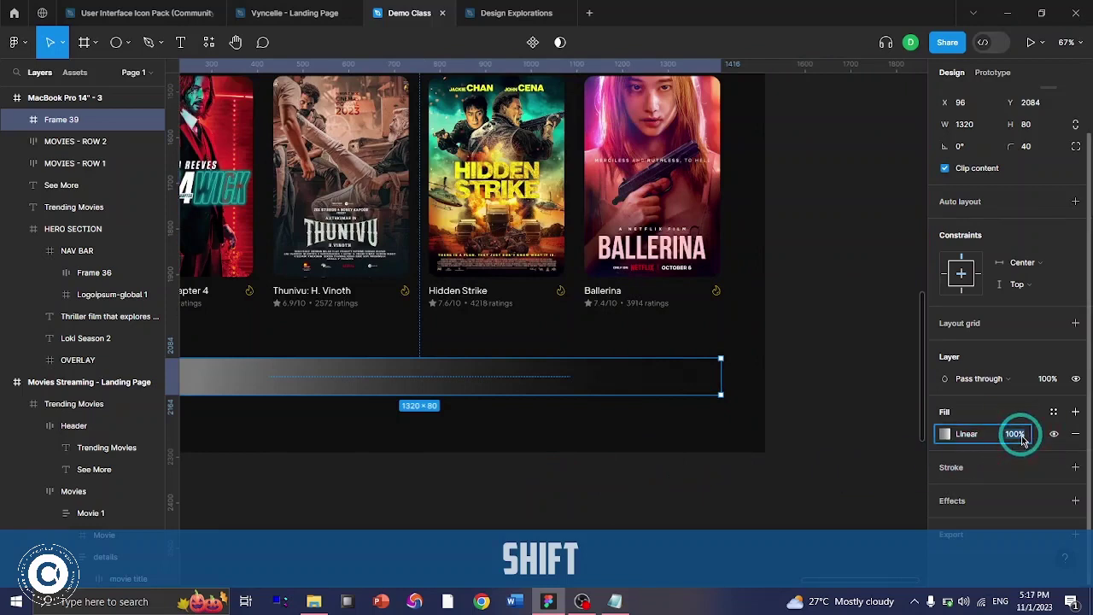
pyautogui.write('40')
pyautogui.press('Return')
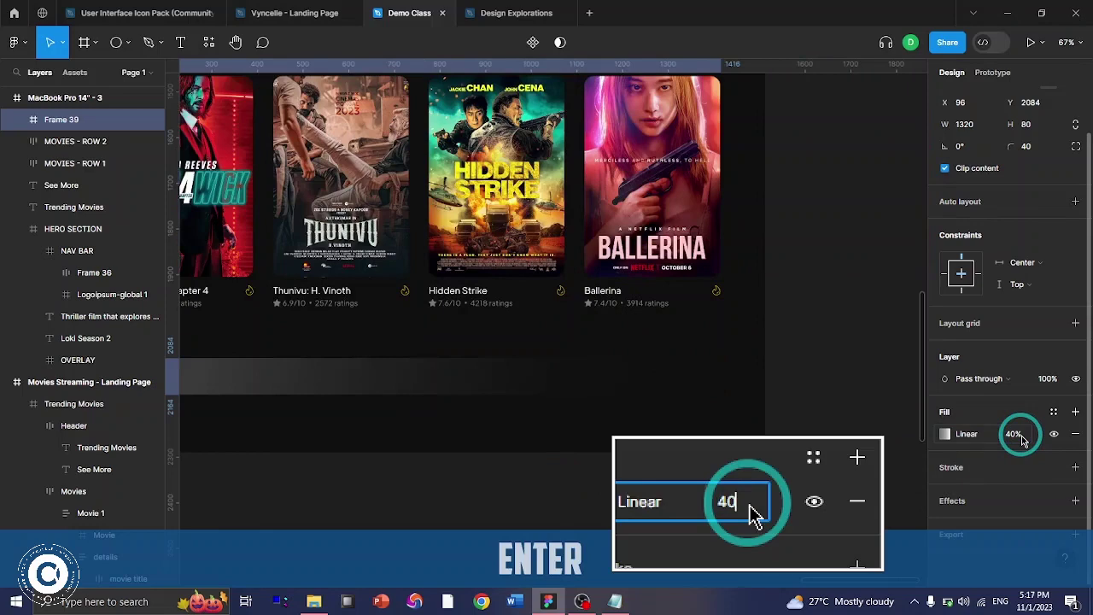
# - Compare the softened fill with the reference button and add a stroke to the new button frame
pyautogui.click(807, 470)
pyautogui.hscroll(-6, 807, 470)
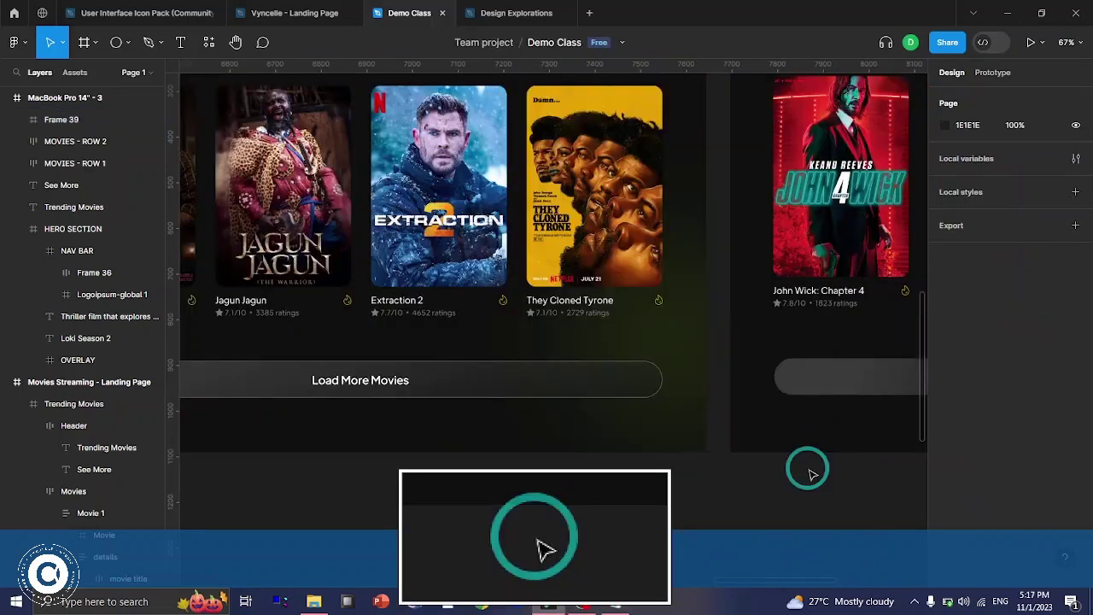
pyautogui.hscroll(4, 807, 470)
pyautogui.click(678, 373)
pyautogui.press('F2')
pyautogui.scroll(-1, 982, 501)
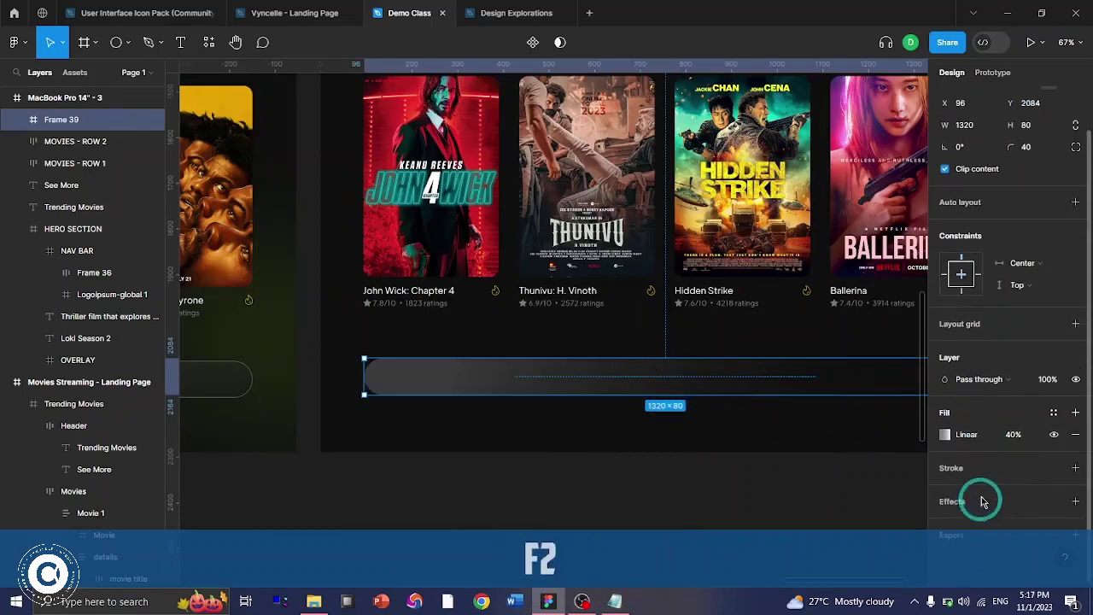
pyautogui.click(968, 469)
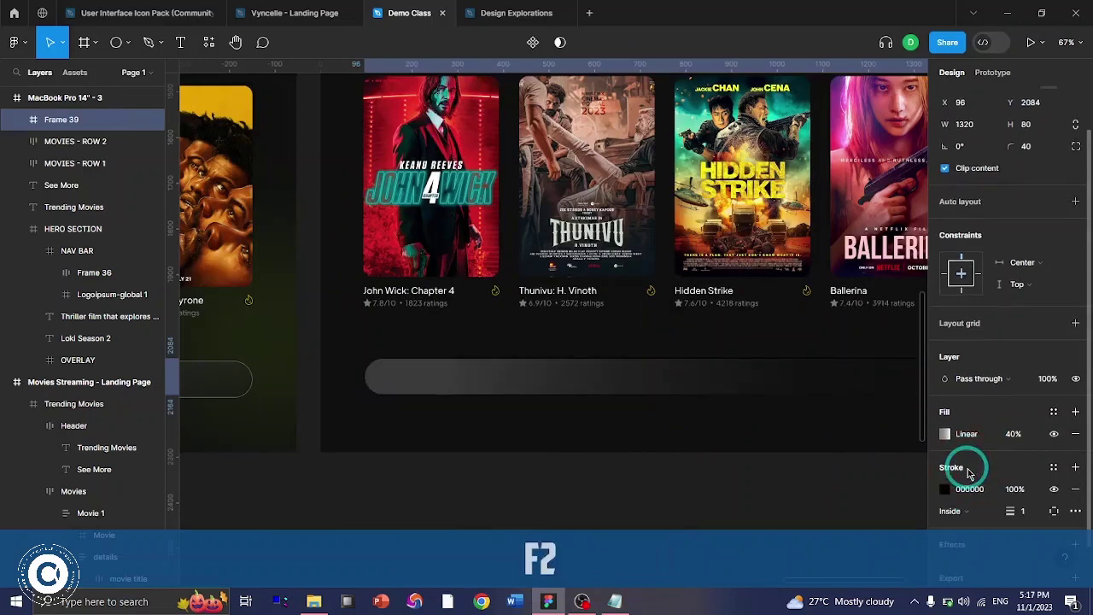
# - Copy the reference button's stroke colour 7A7A7A and apply it to the new button frame's stroke
pyautogui.hscroll(-3, 294, 367)
pyautogui.click(312, 378)
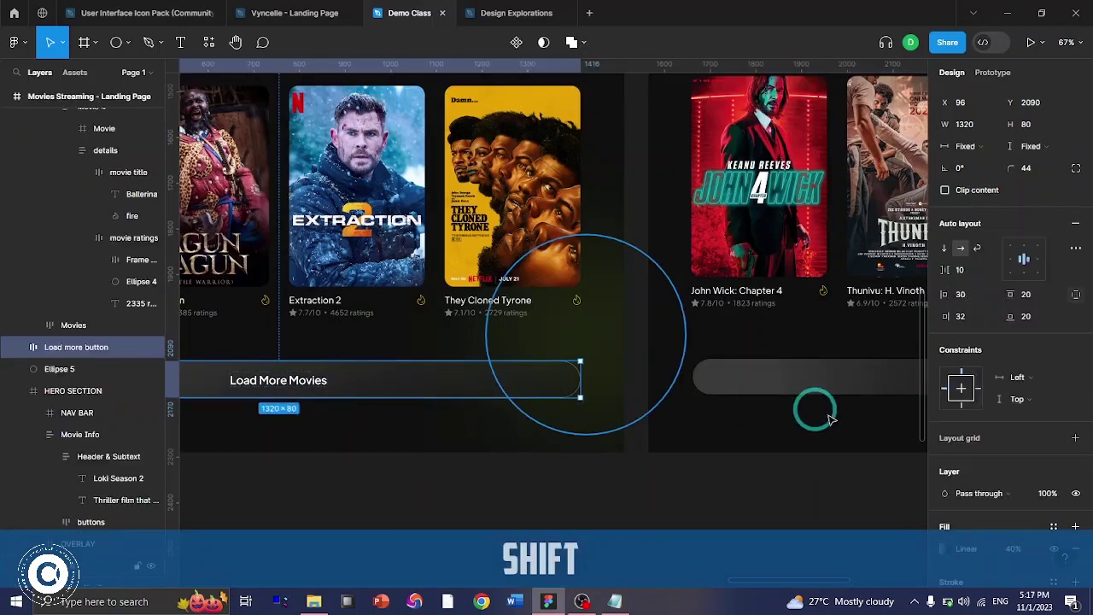
pyautogui.scroll(-3, 953, 342)
pyautogui.click(967, 324)
pyautogui.hotkey('ctrl', 'c')
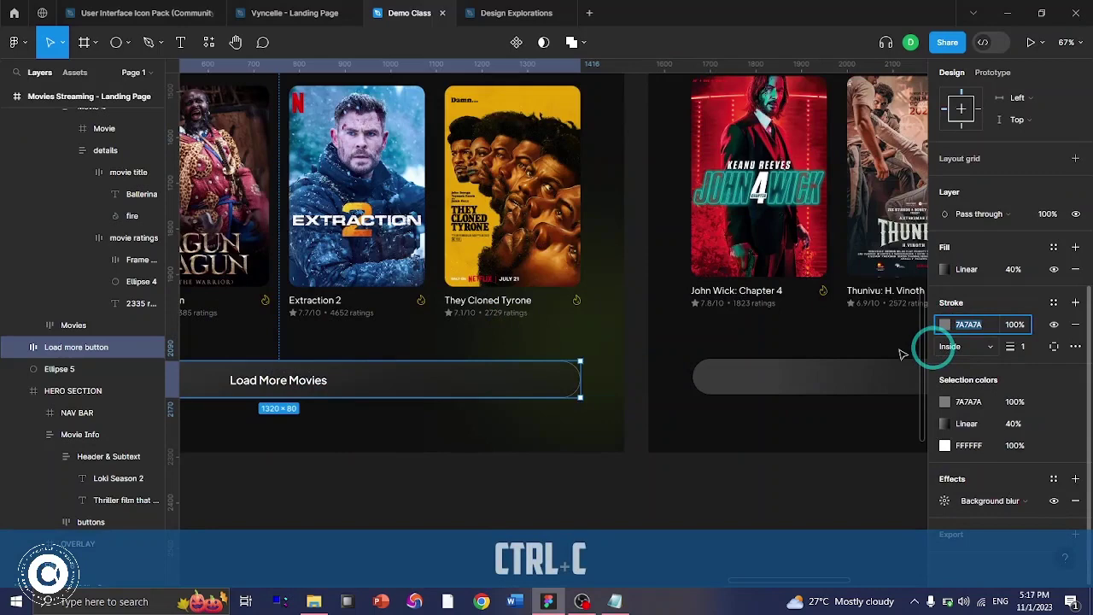
pyautogui.click(903, 367)
pyautogui.hscroll(5, 903, 367)
pyautogui.click(968, 445)
pyautogui.hotkey('ctrl', 'v')
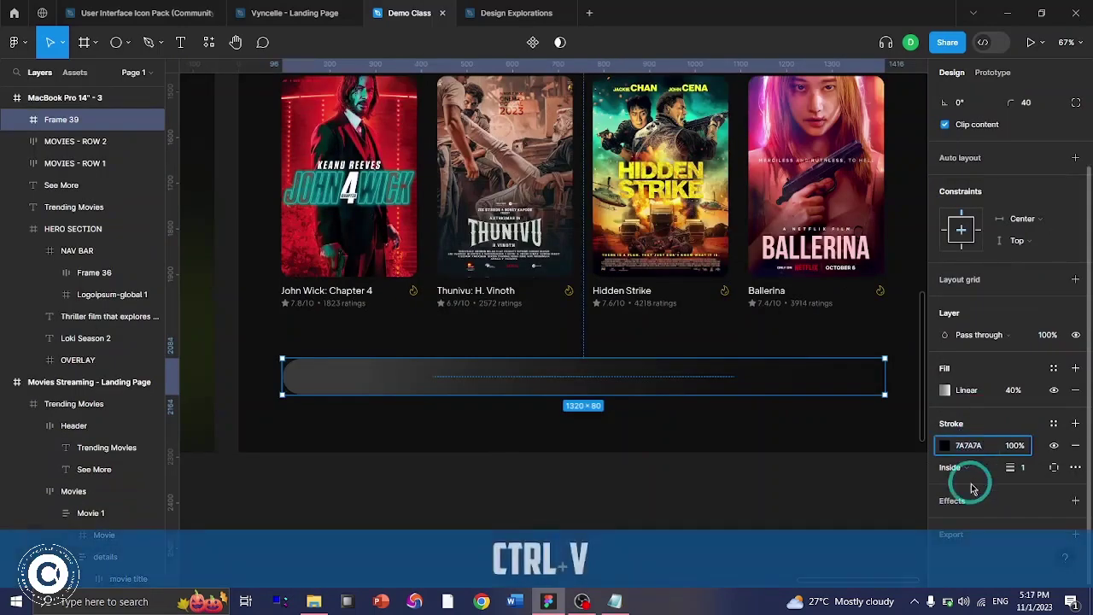
pyautogui.hotkey('ctrl', 'Return')
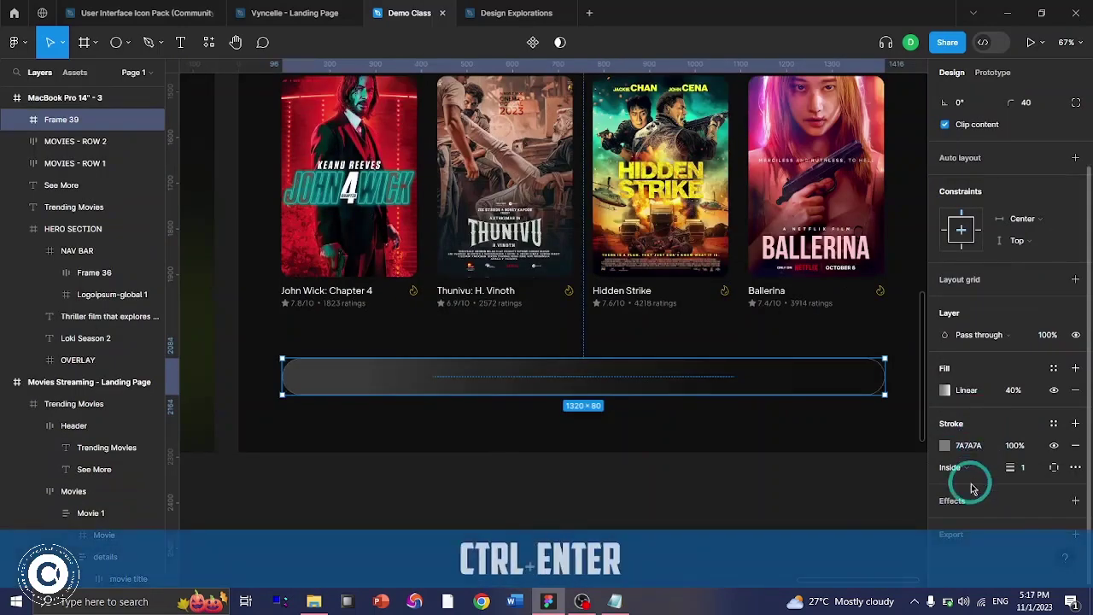
pyautogui.click(792, 507)
# - Add the text "Load More Movies" inside the new button frame, centred horizontally and vertically, following the reference button's label
pyautogui.hscroll(-10, 771, 505)
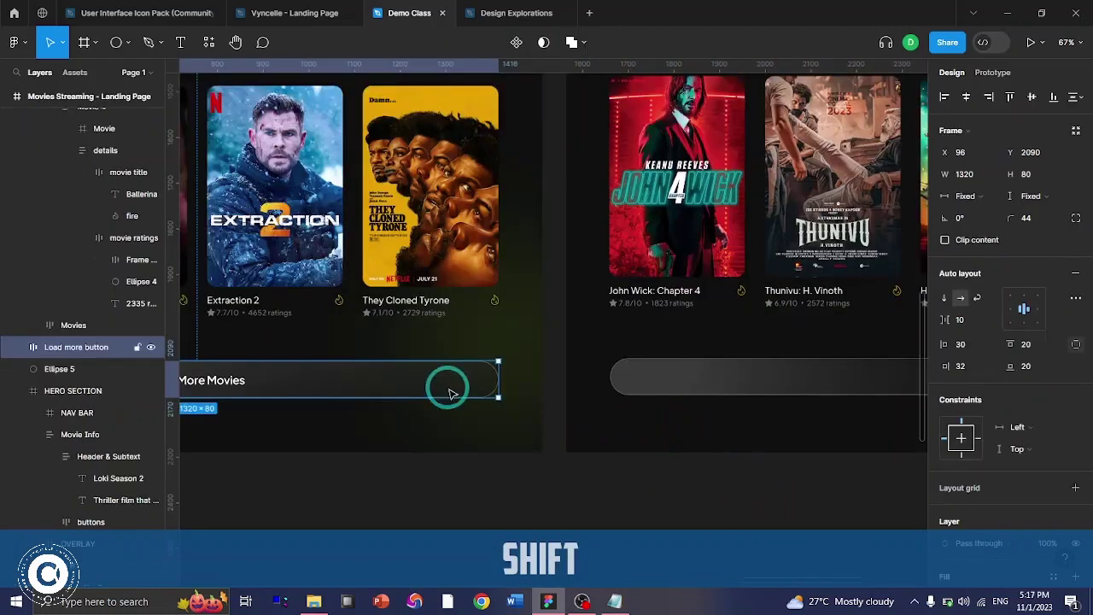
pyautogui.hscroll(-5, 447, 385)
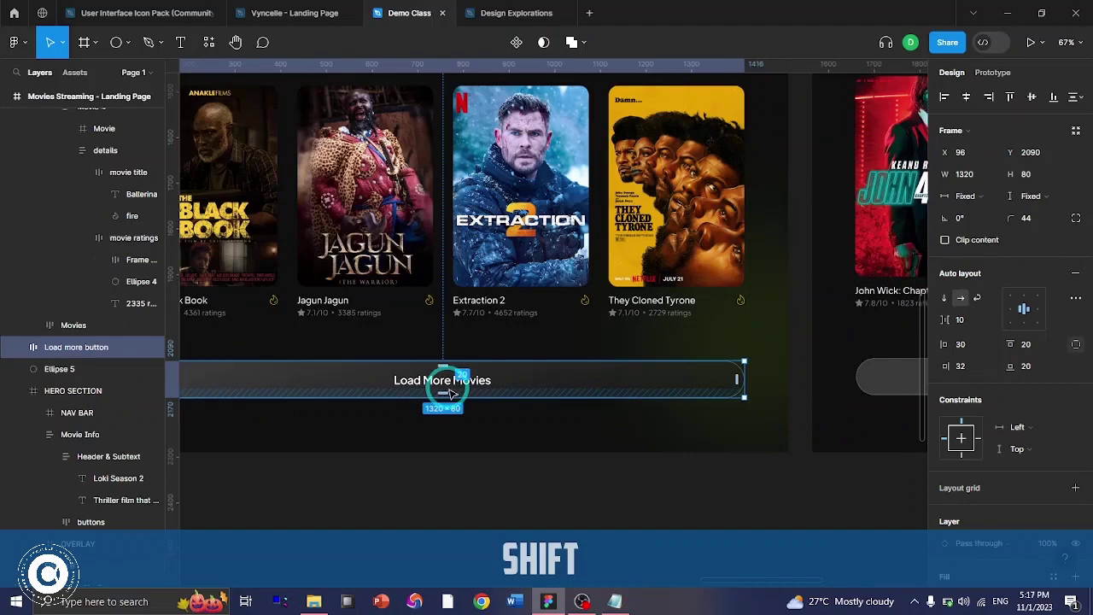
pyautogui.doubleClick(450, 393)
pyautogui.hscroll(8, 678, 435)
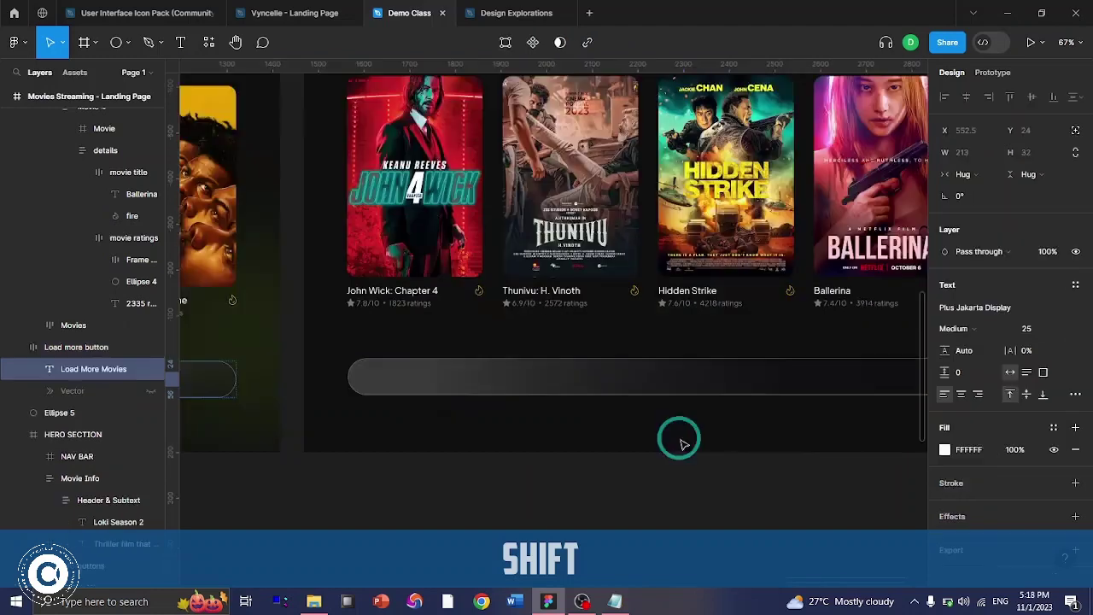
pyautogui.click(706, 389)
pyautogui.press('t')
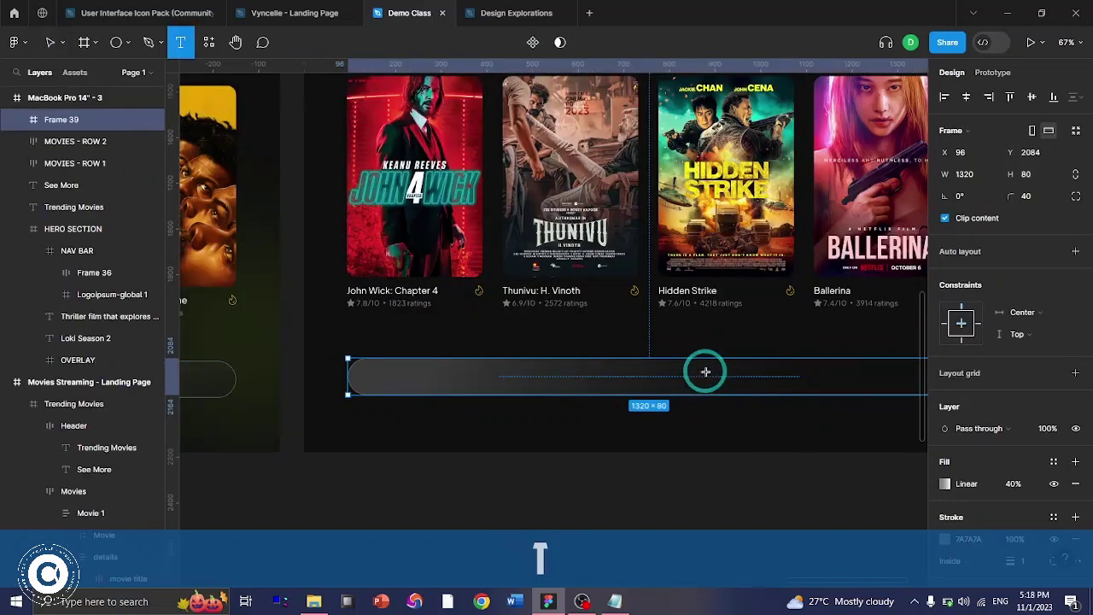
pyautogui.click(705, 371)
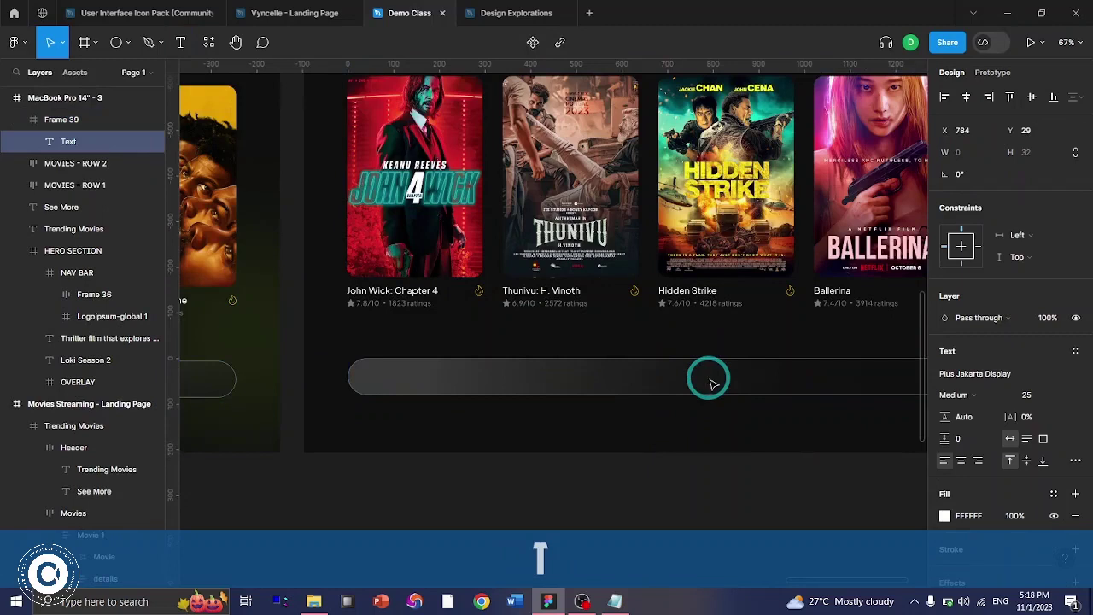
pyautogui.write('Load ')
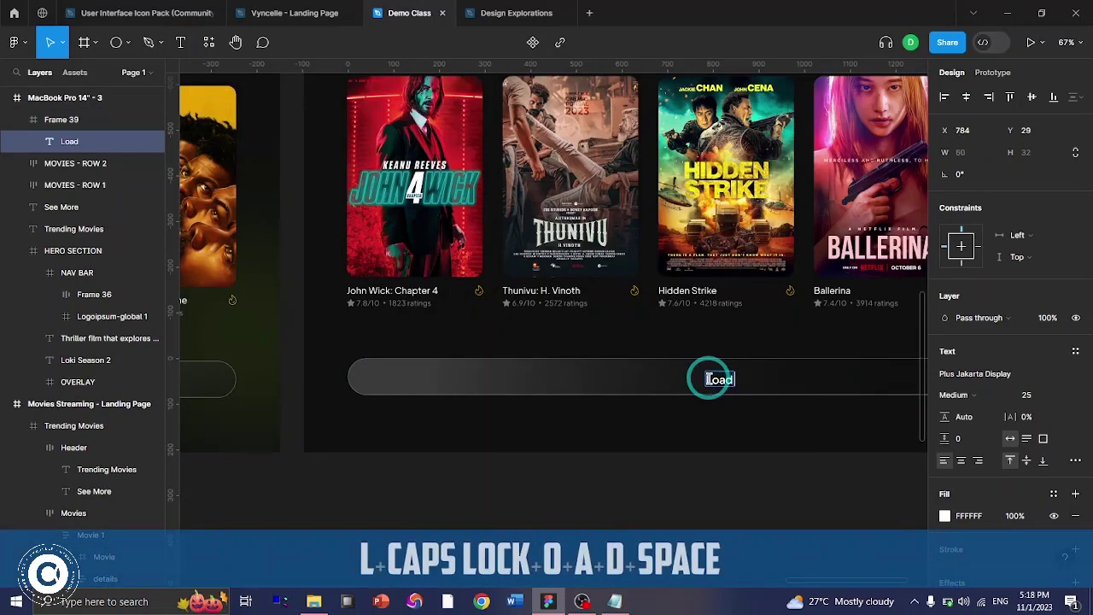
pyautogui.write('More M')
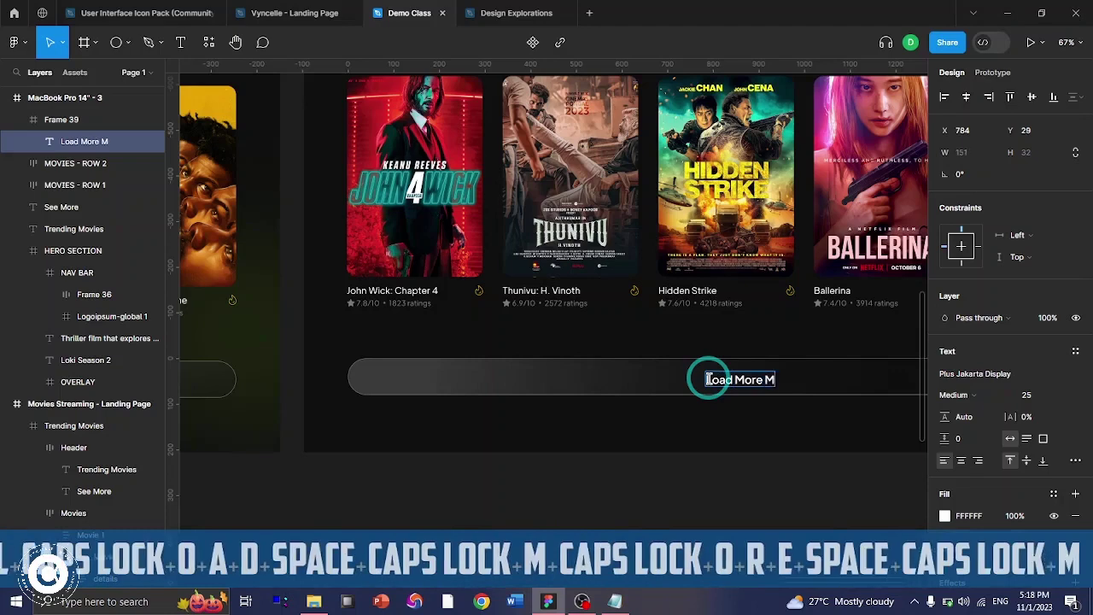
pyautogui.write('ovies')
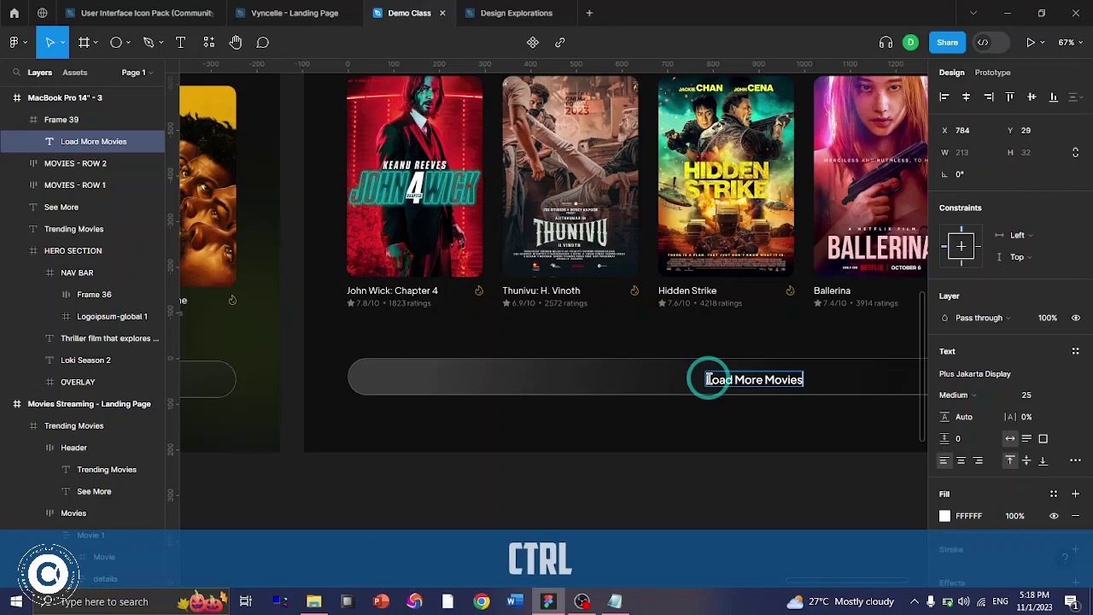
pyautogui.hotkey('ctrl', 'Return')
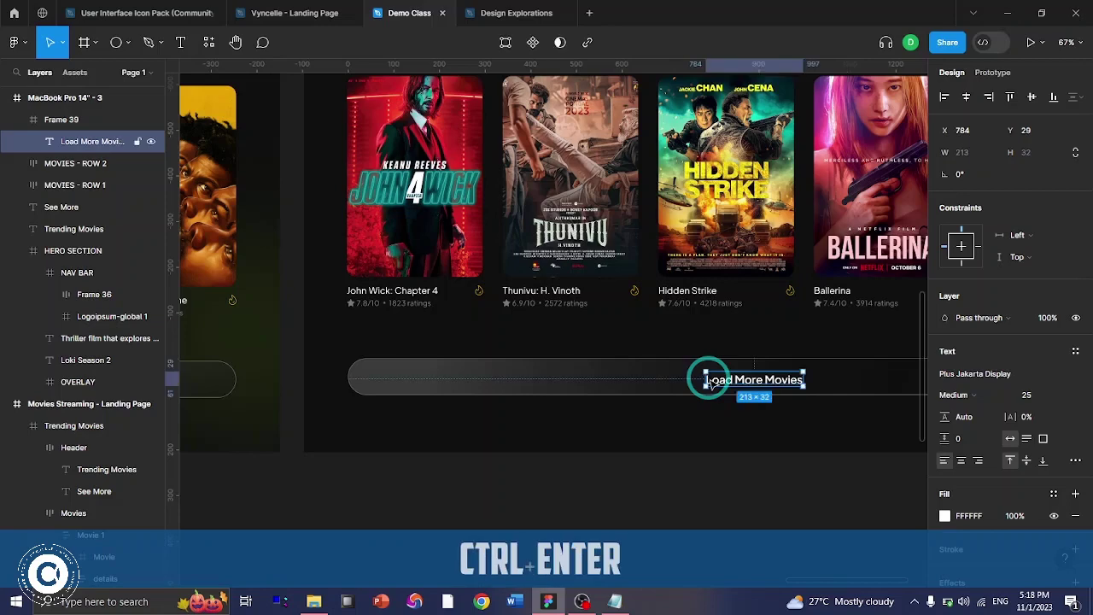
pyautogui.click(968, 97)
pyautogui.click(1031, 96)
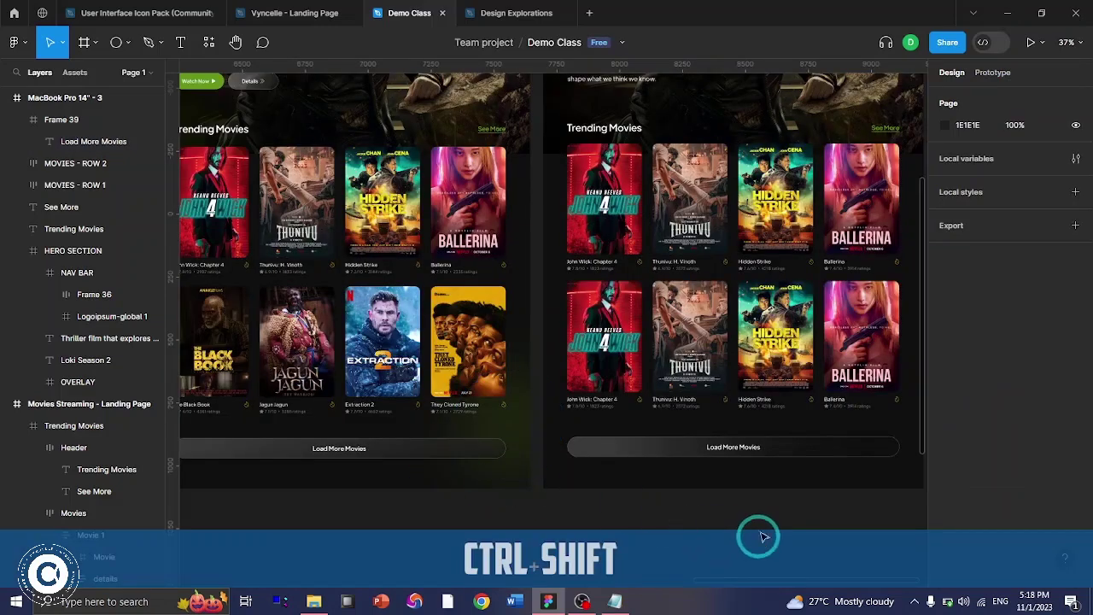
# - Nudge the new Load More Movies button up 10 px to Y 2074
pyautogui.click(727, 452)
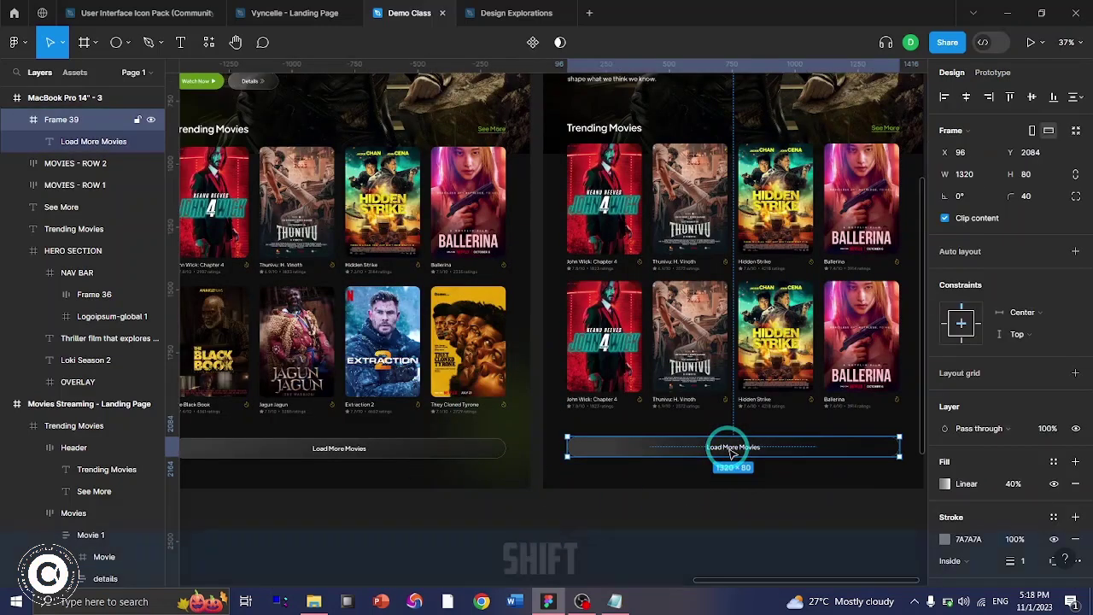
pyautogui.hotkey('shift', 'Up')
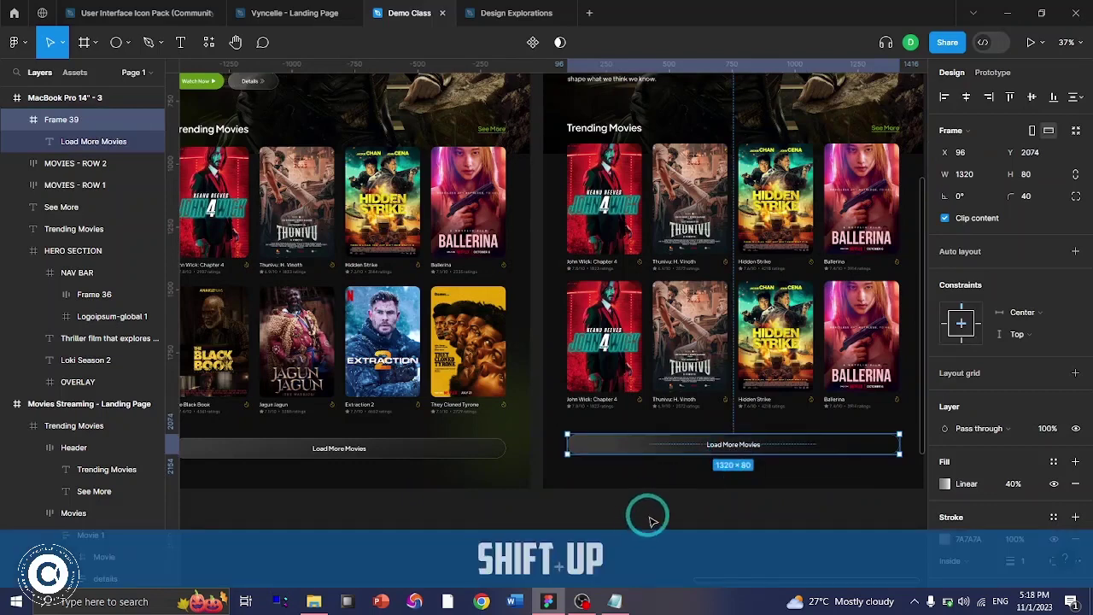
pyautogui.click(641, 488)
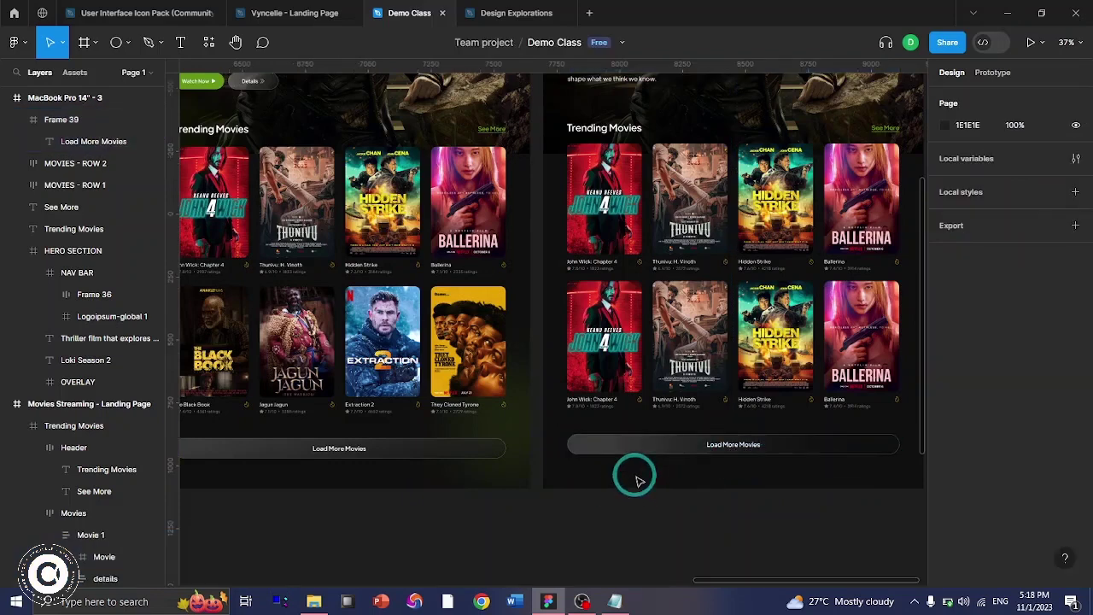
# - Move the new hero section's Loki Season 2 heading and its description up together, placing the heading at Y 344
pyautogui.scroll(2, 639, 480)
pyautogui.hscroll(-3, 420, 367)
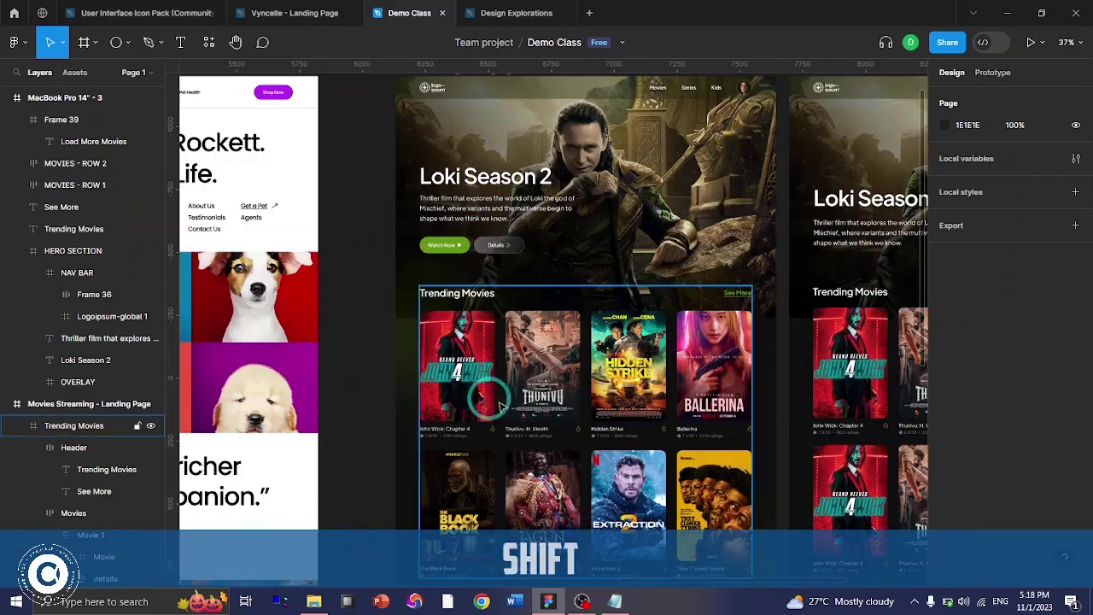
pyautogui.click(566, 298)
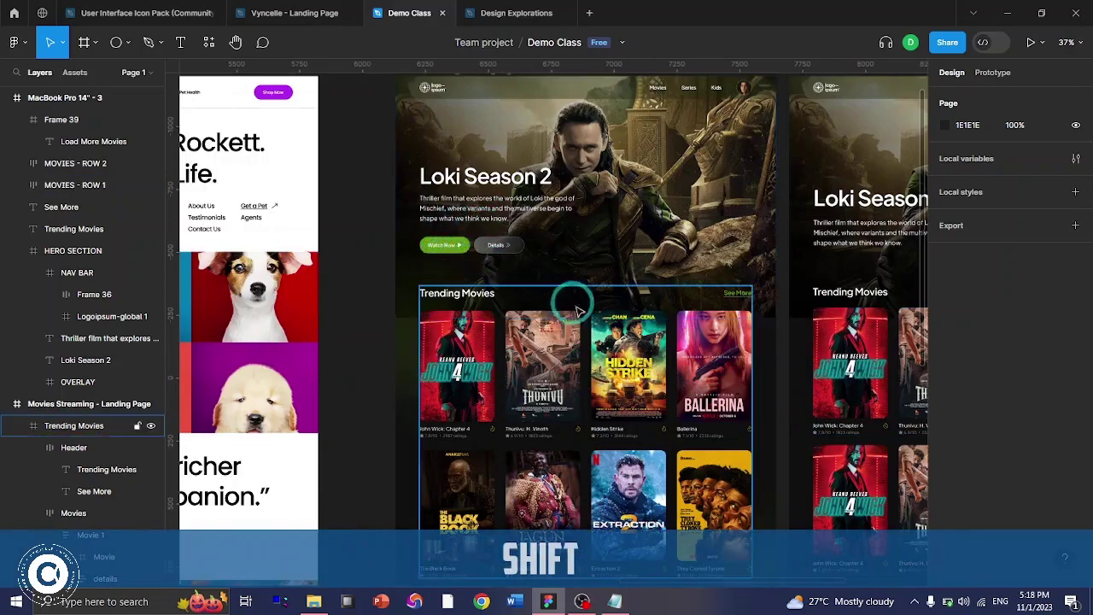
pyautogui.click(447, 245)
pyautogui.hscroll(3, 446, 244)
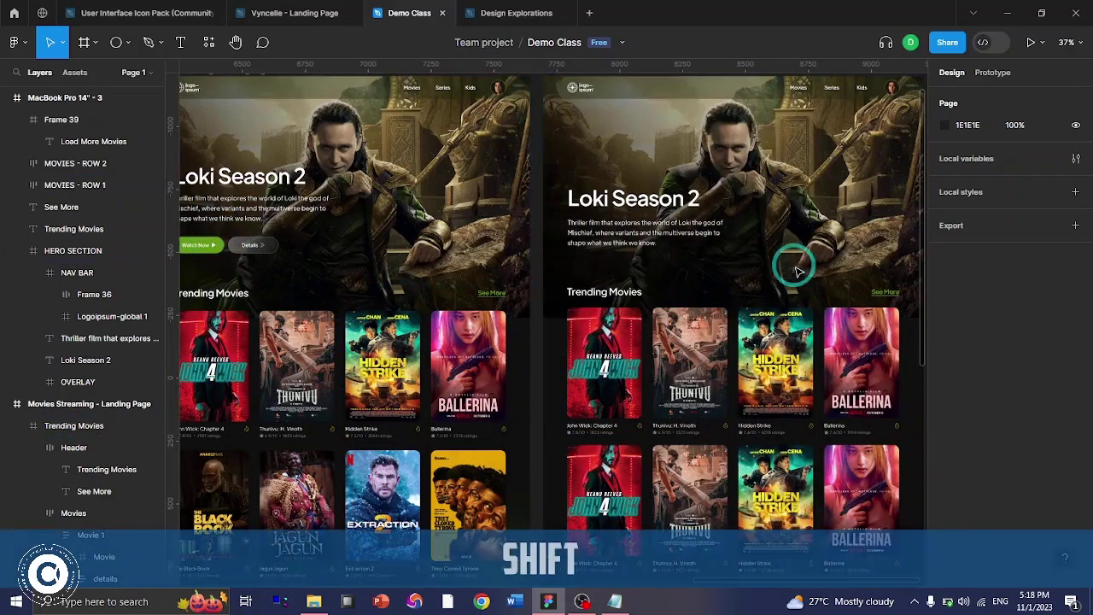
pyautogui.click(647, 203)
pyautogui.click(647, 202)
pyautogui.keyDown('ctrl'); pyautogui.click(647, 203); pyautogui.keyUp('ctrl')
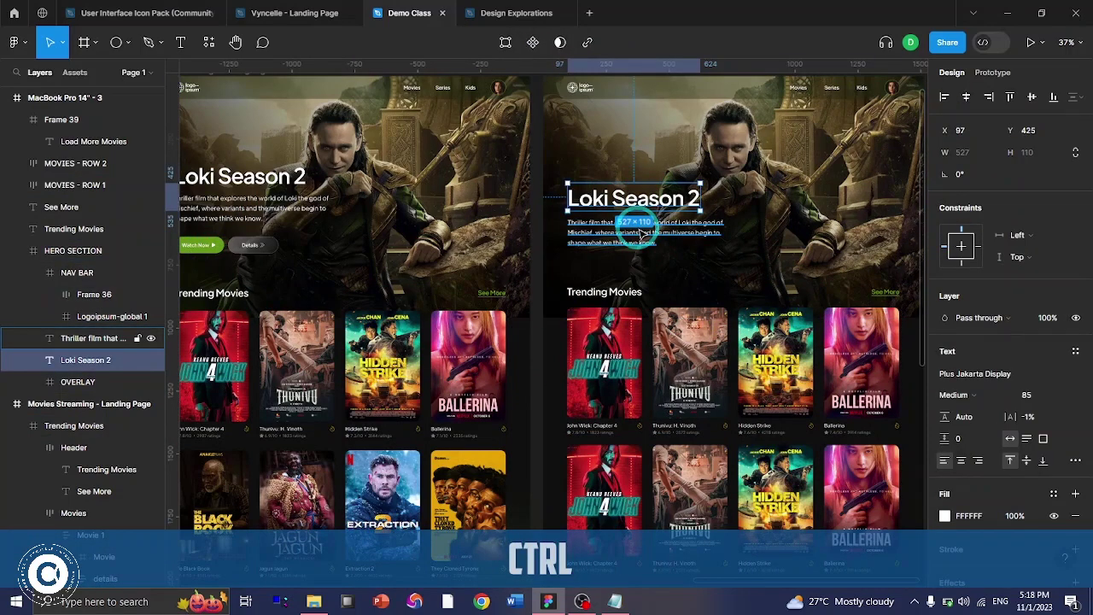
pyautogui.keyDown('ctrl'); pyautogui.keyDown('shift'); pyautogui.click(641, 233); pyautogui.keyUp('shift'); pyautogui.keyUp('ctrl')
pyautogui.hotkey('shift', 'Up')
pyautogui.hotkey('shift', 'Up')
pyautogui.hotkey('shift', 'Up')
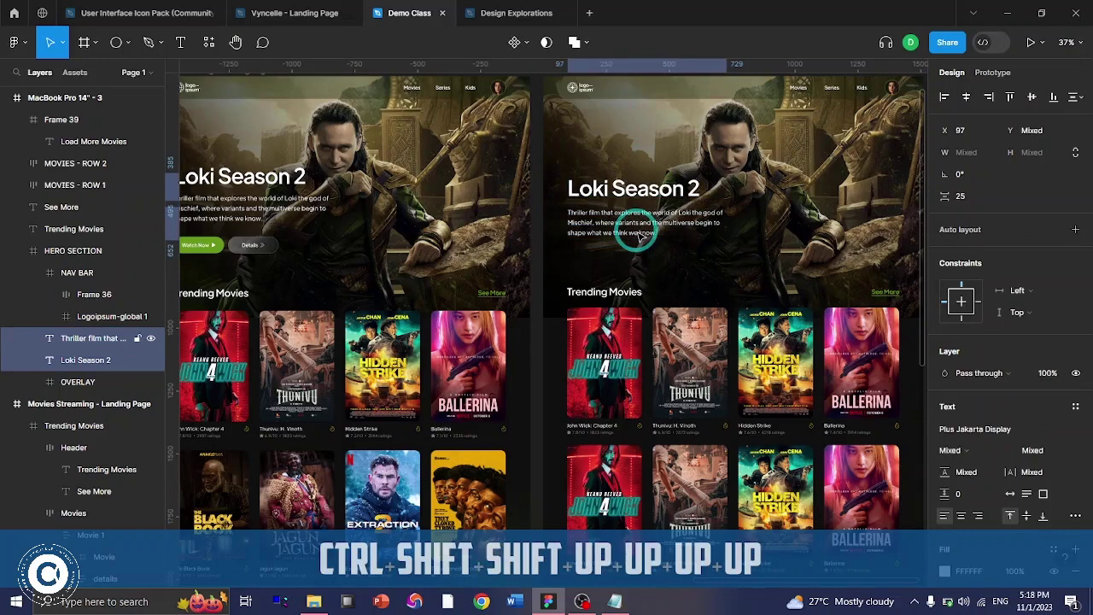
pyautogui.hotkey('shift', 'Up')
# - Examine the size and styling of the reference hero's Watch Now button and its placement beside the Details button
pyautogui.hscroll(-4, 538, 248)
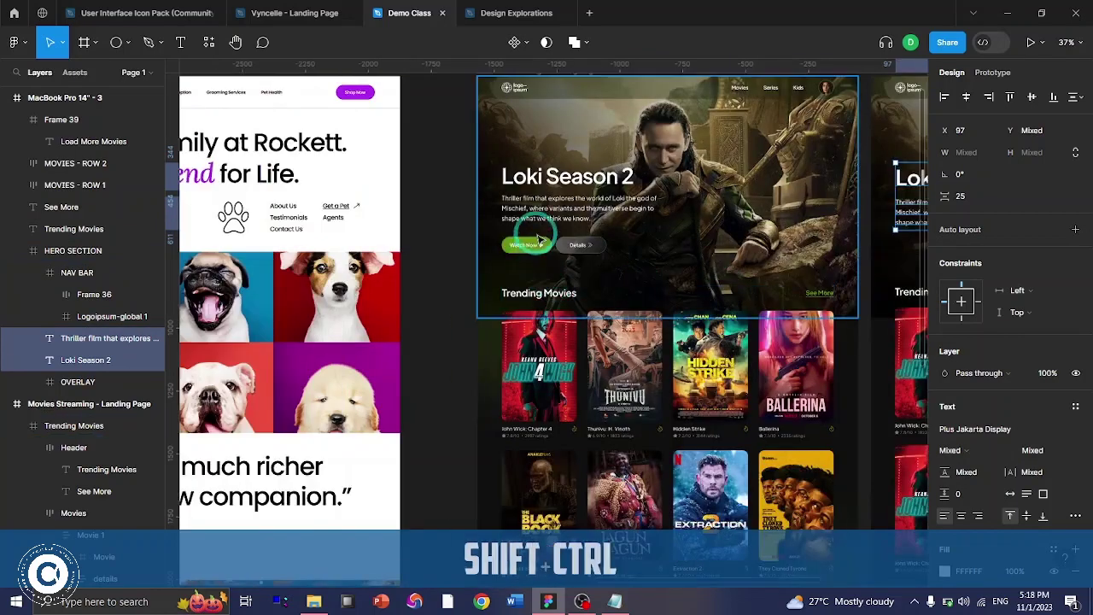
pyautogui.scroll(5, 538, 243)
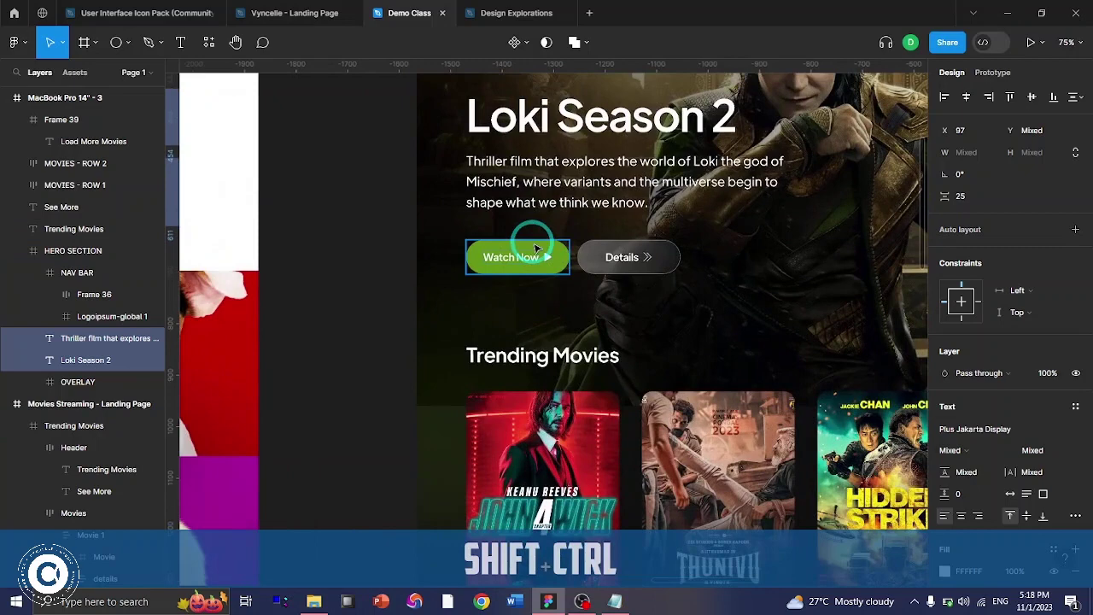
pyautogui.keyDown('ctrl'); pyautogui.click(536, 248); pyautogui.keyUp('ctrl')
pyautogui.hscroll(3, 520, 275)
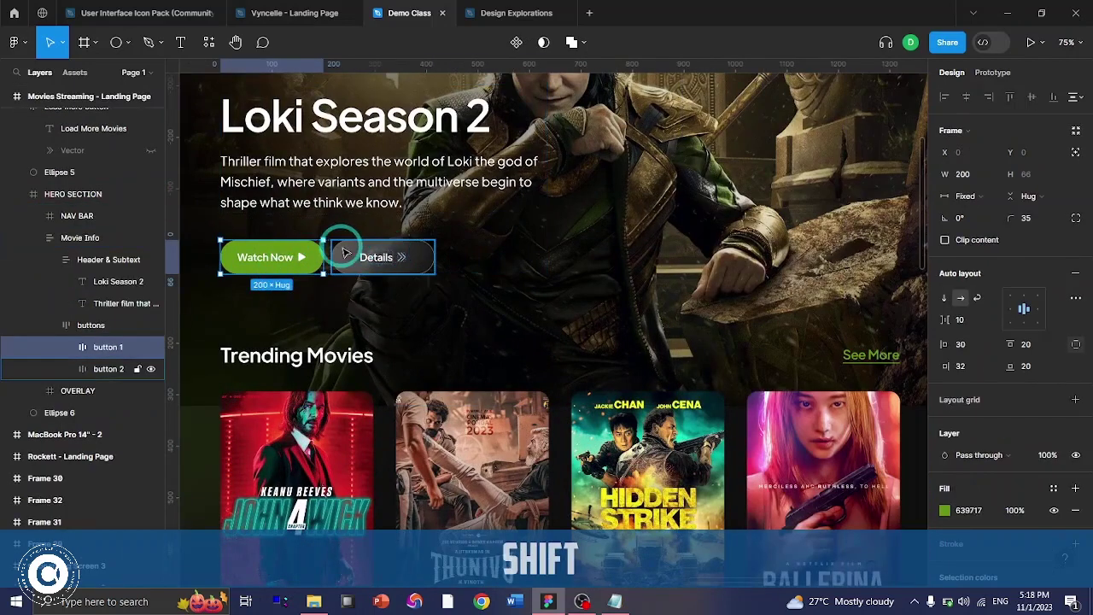
pyautogui.press('shift')
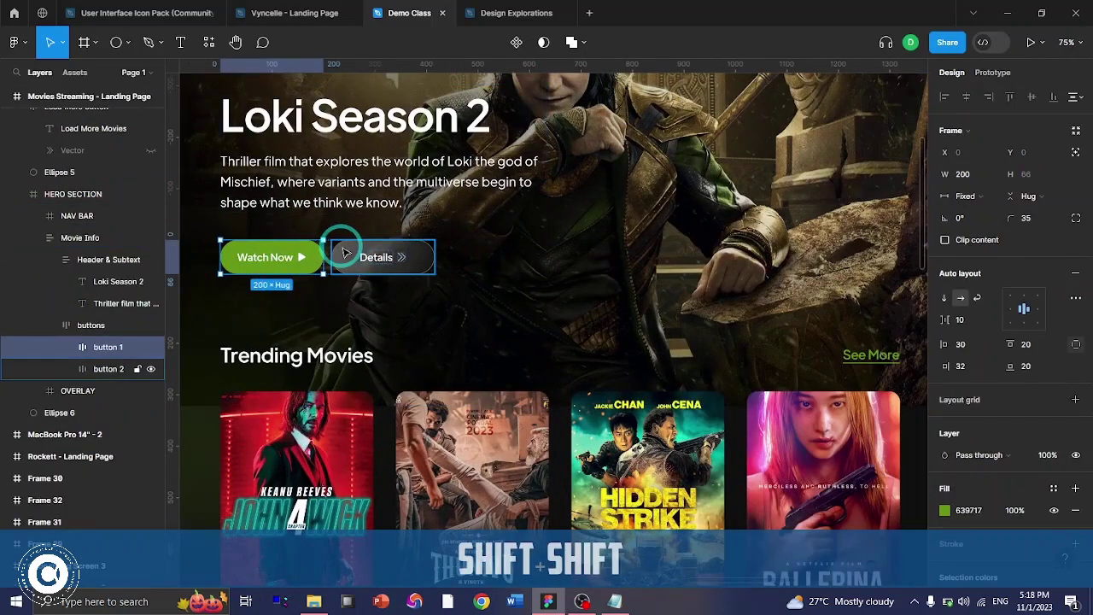
pyautogui.hscroll(-2, 346, 253)
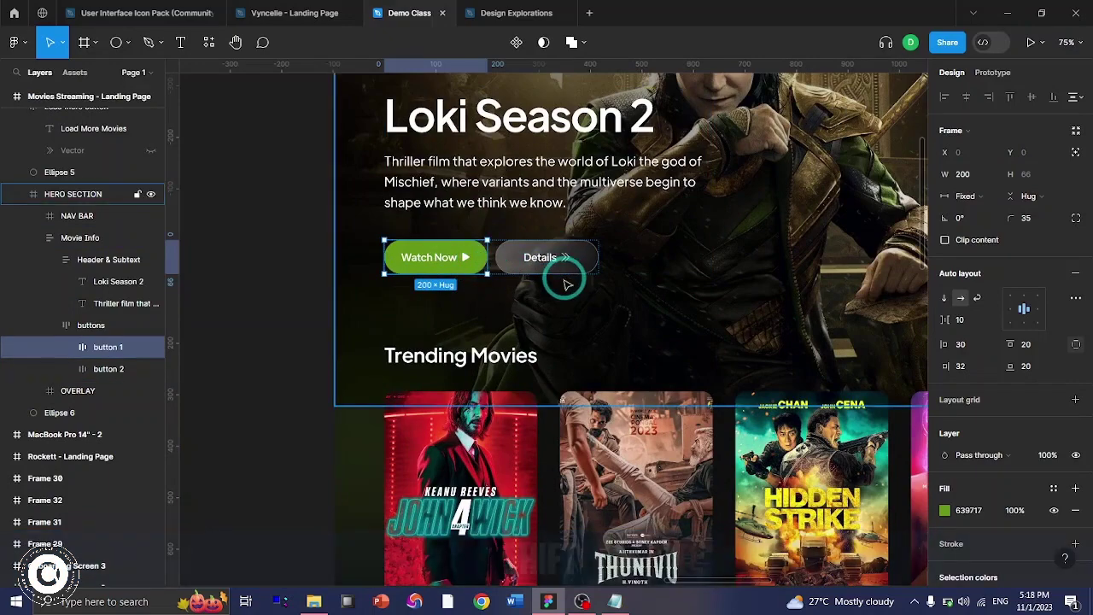
pyautogui.hscroll(1, 564, 280)
pyautogui.hscroll(3, 551, 276)
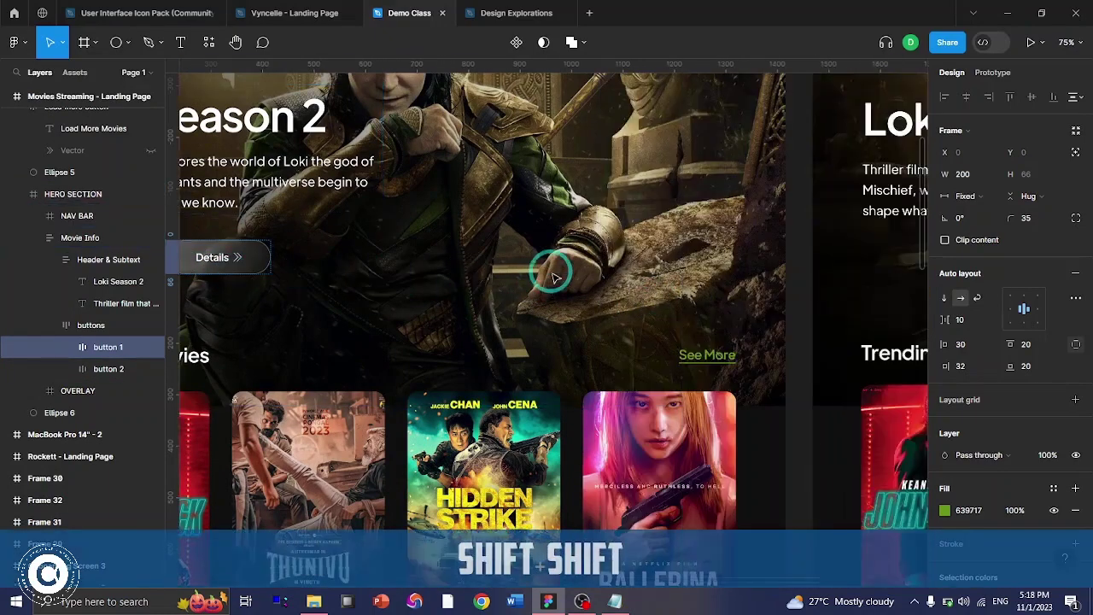
pyautogui.hscroll(3, 564, 275)
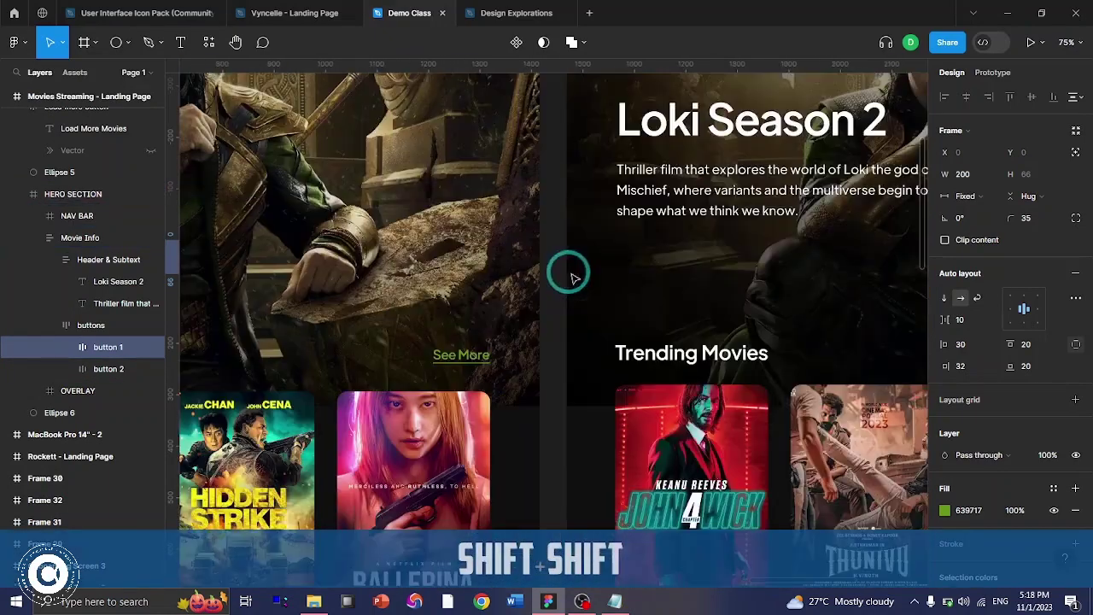
# - Draw a button frame about 301 × 85 px below the description in the new hero section, aligned with the text's left edge
pyautogui.click(80, 44)
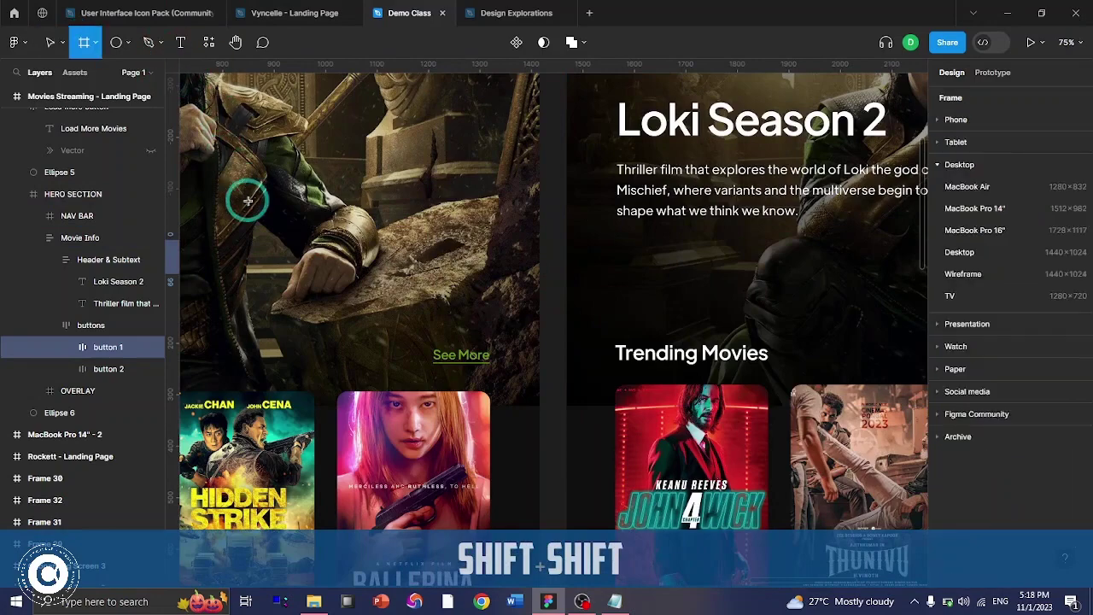
pyautogui.press('v')
pyautogui.scroll(2, 709, 268)
pyautogui.click(712, 334)
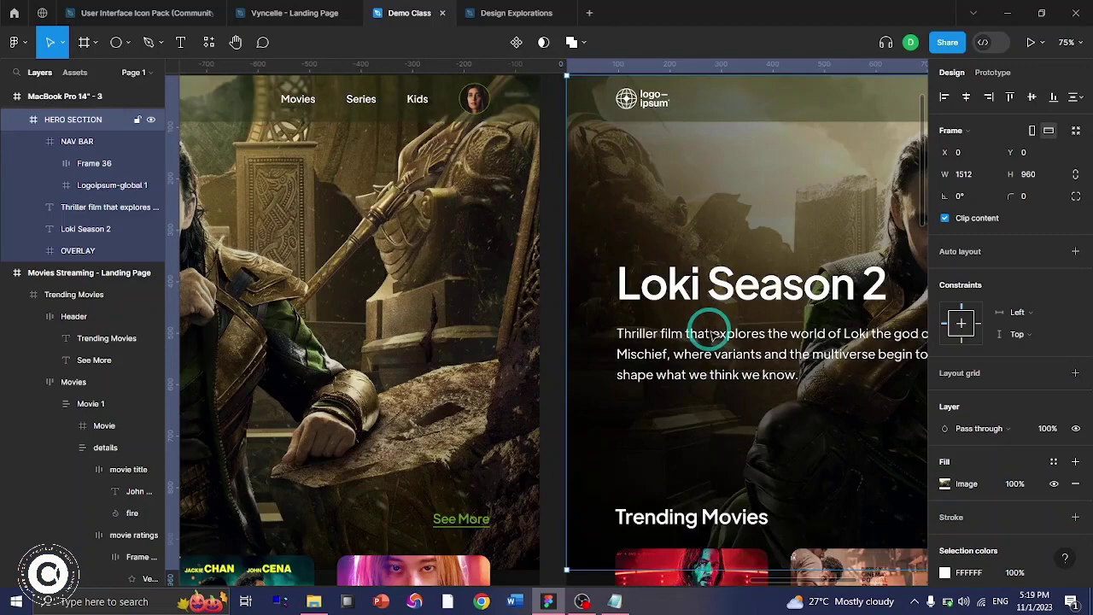
pyautogui.scroll(-2, 712, 334)
pyautogui.click(33, 141)
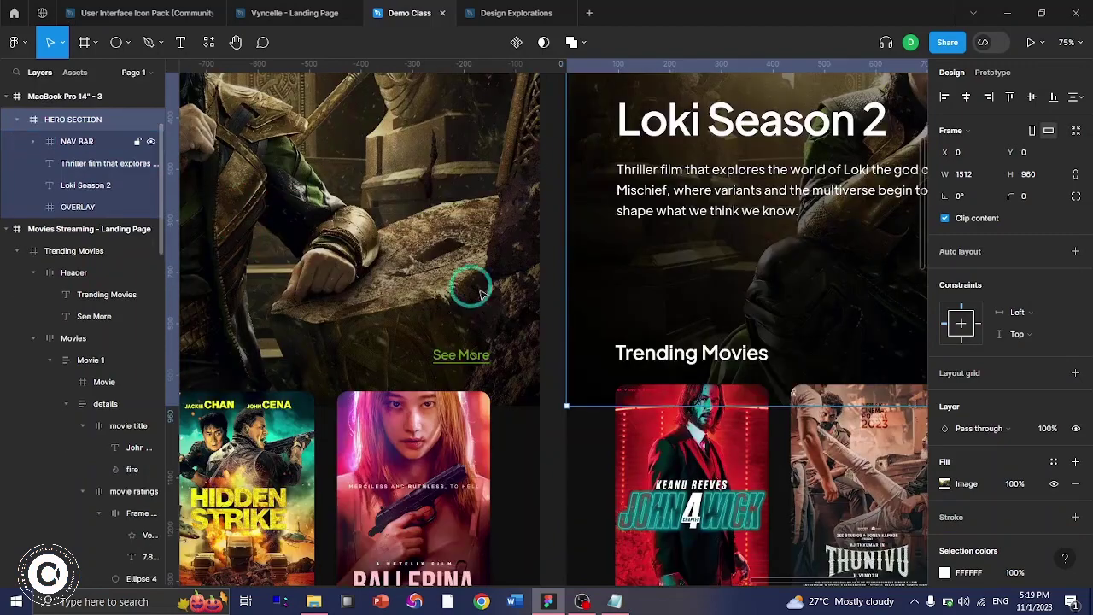
pyautogui.click(89, 185)
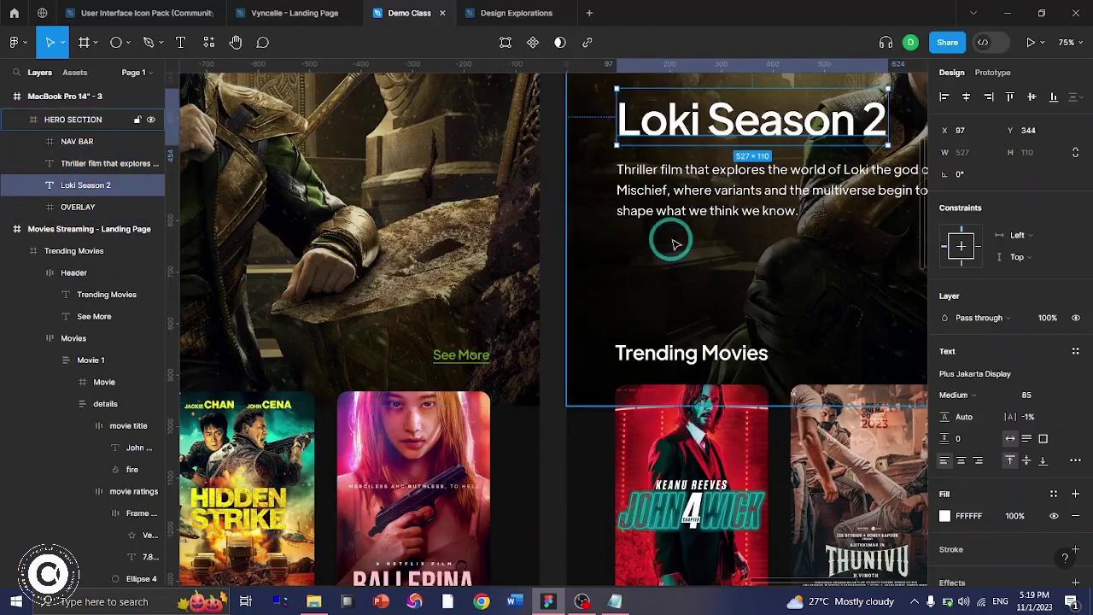
pyautogui.click(84, 42)
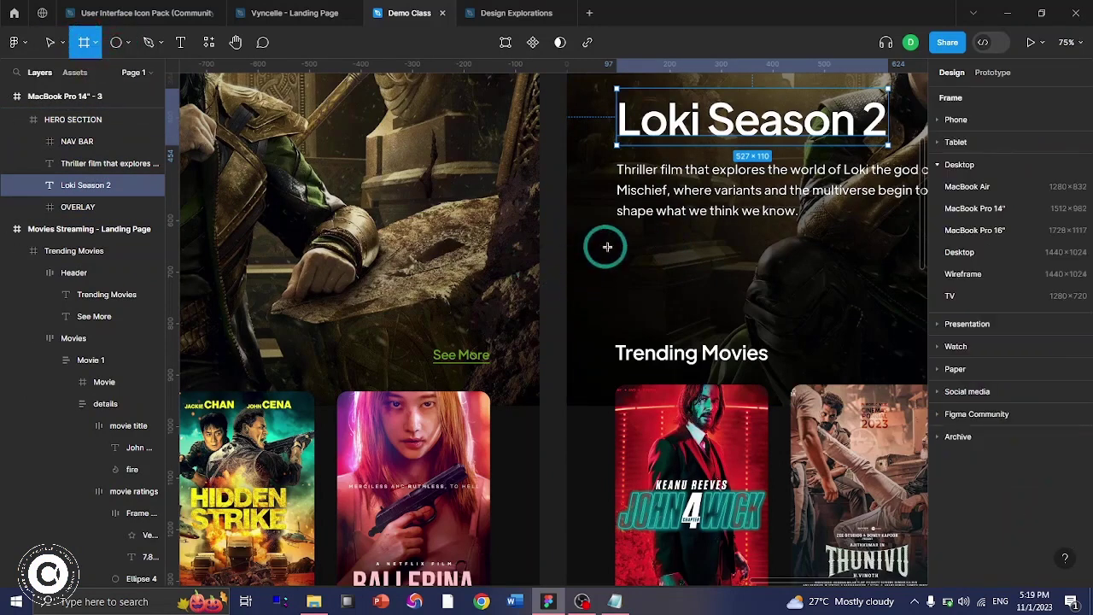
pyautogui.moveTo(607, 247)
pyautogui.mouseDown()
pyautogui.moveTo(781, 275)
pyautogui.moveTo(785, 299)
pyautogui.mouseUp()
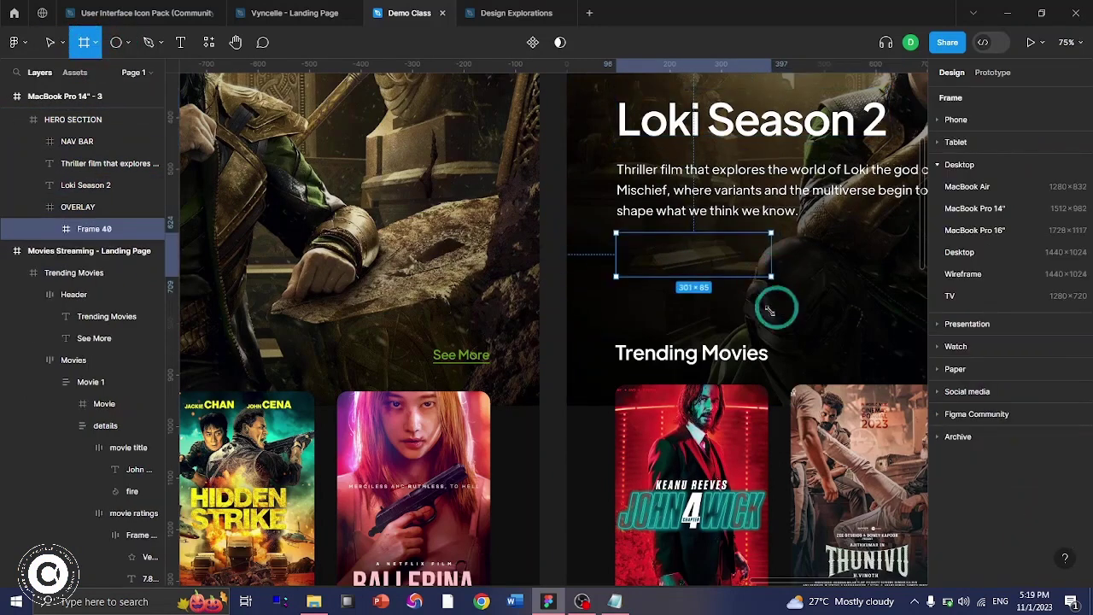
# - Move the new button frame out of the OVERLAY layer so it sits directly above it in the hero section
pyautogui.hscroll(-5, 749, 302)
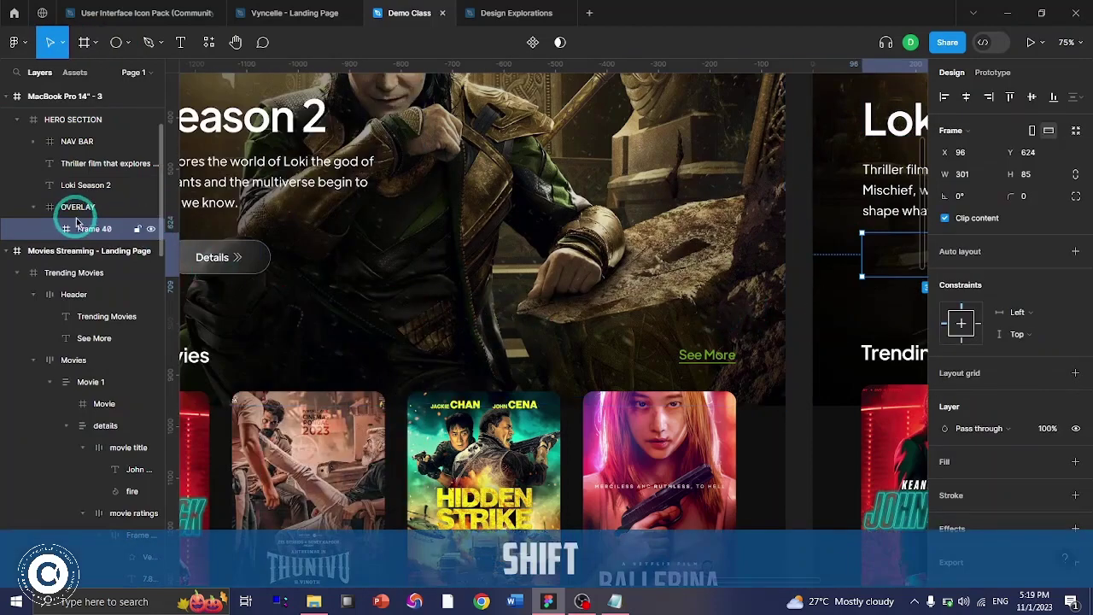
pyautogui.press('F2')
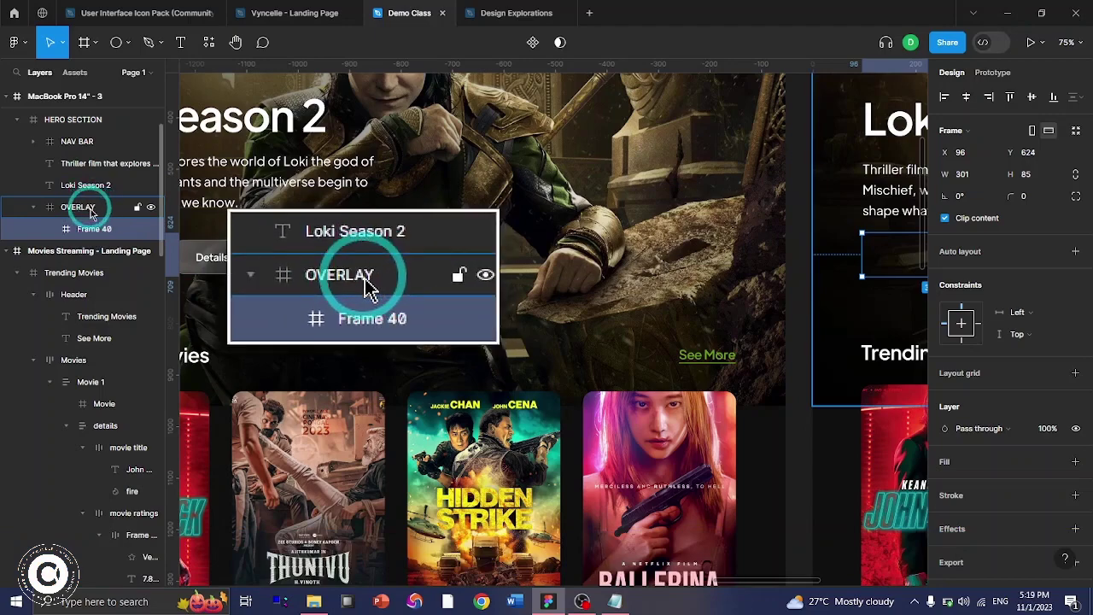
pyautogui.moveTo(92, 227); pyautogui.dragTo(94, 202)
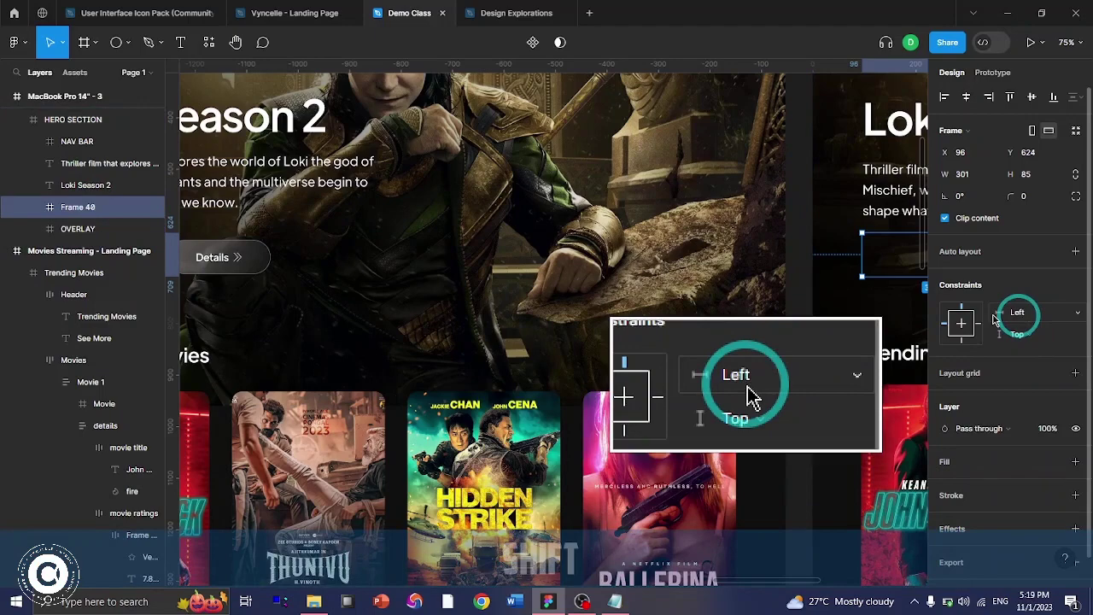
# - Resize the new button frame to 200 × 60 px and nudge it down 10 px to Y 634
pyautogui.hscroll(5, 995, 320)
pyautogui.click(961, 174)
pyautogui.write('20')
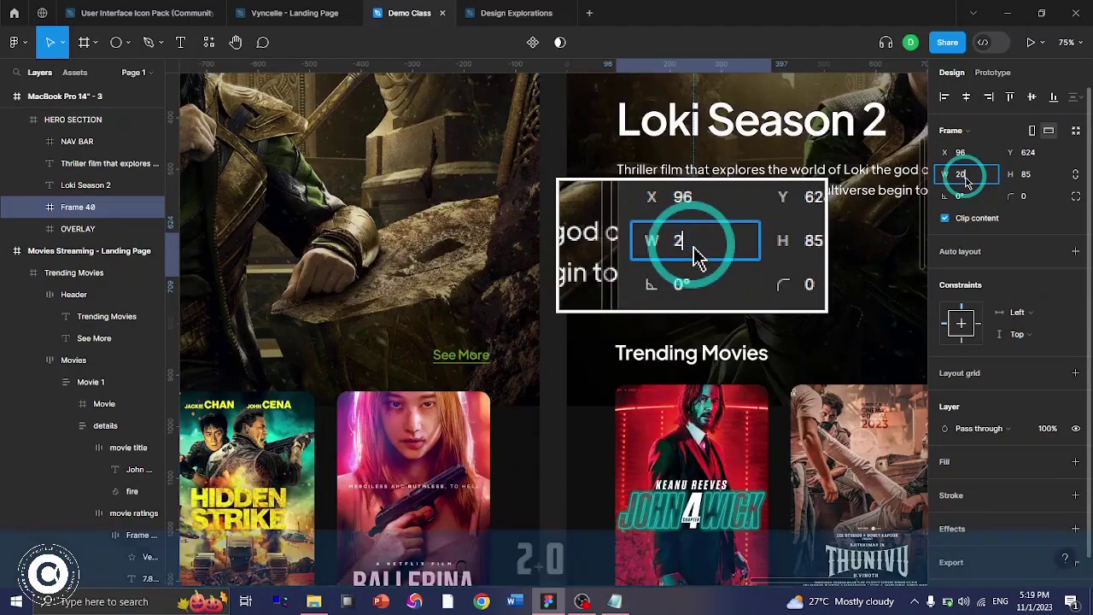
pyautogui.write('0')
pyautogui.press('Return')
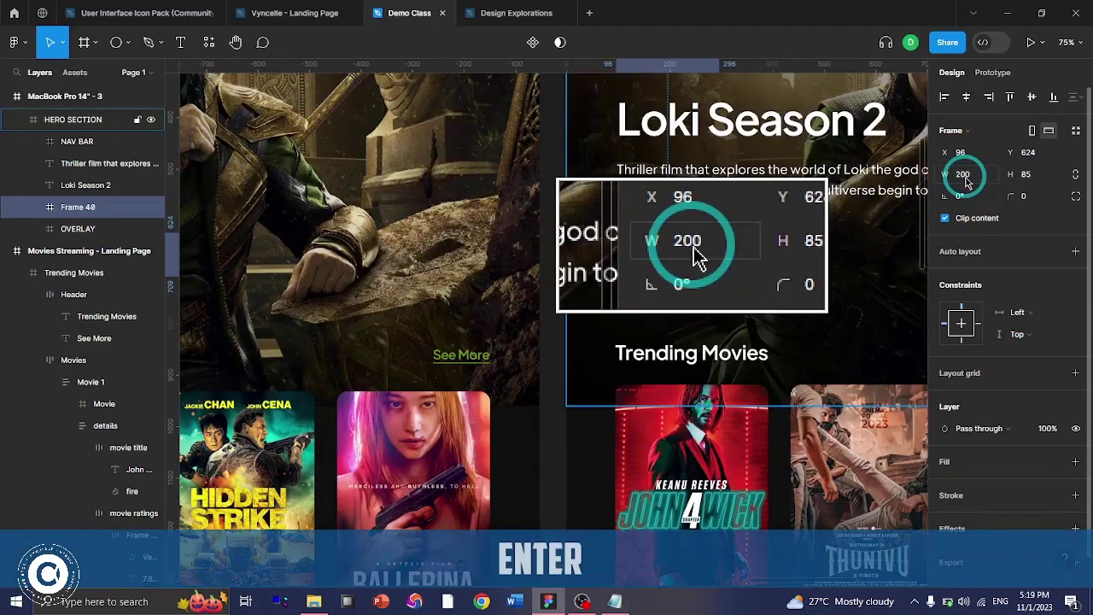
pyautogui.click(1028, 175)
pyautogui.write('60')
pyautogui.press('Return')
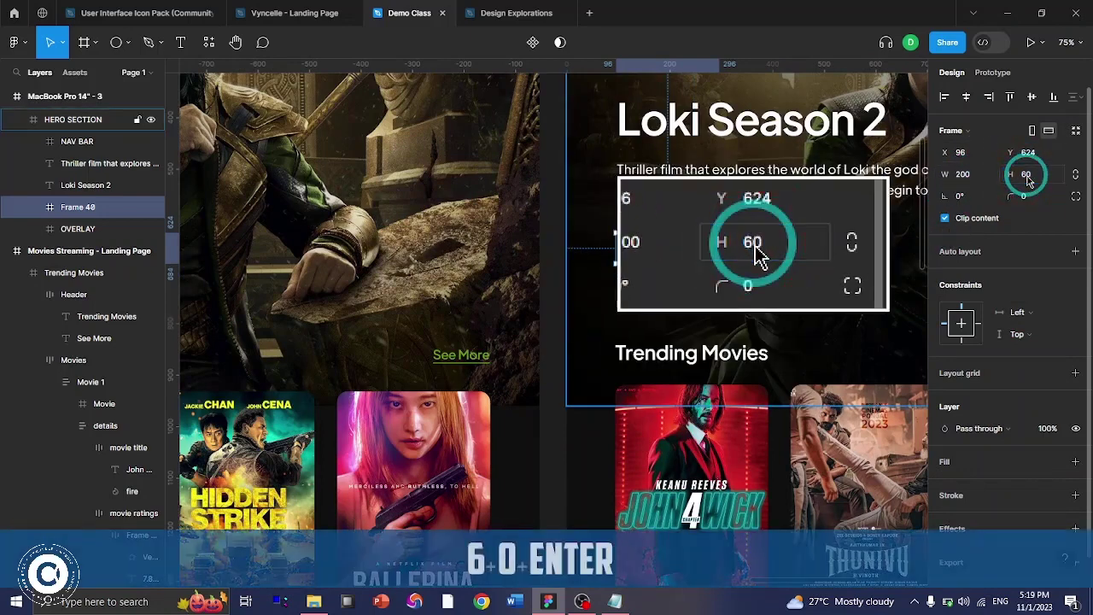
pyautogui.press('F2')
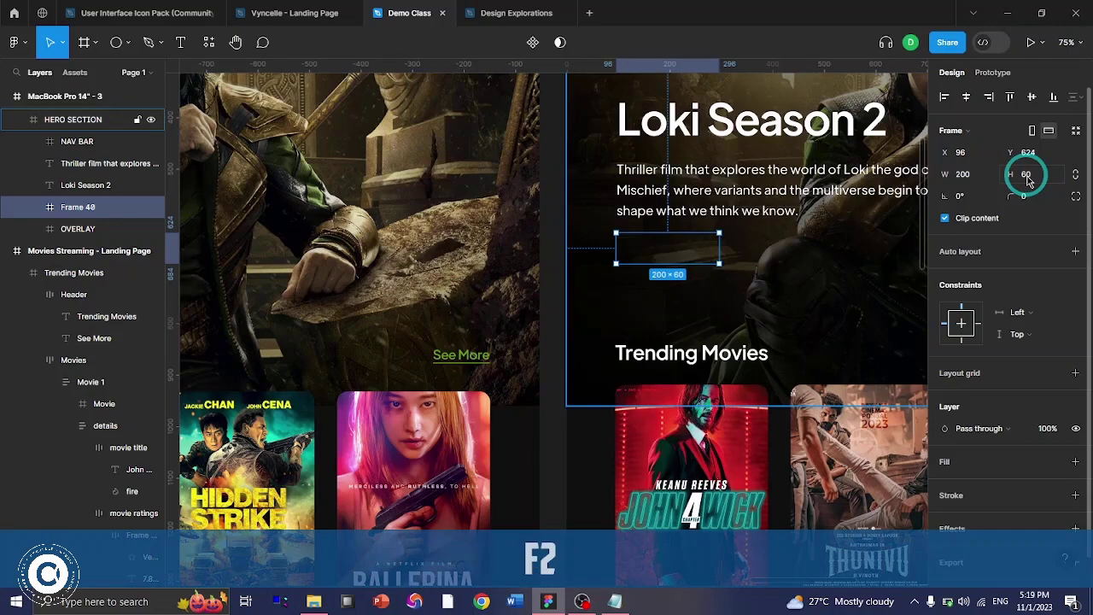
pyautogui.hotkey('shift', 'Down')
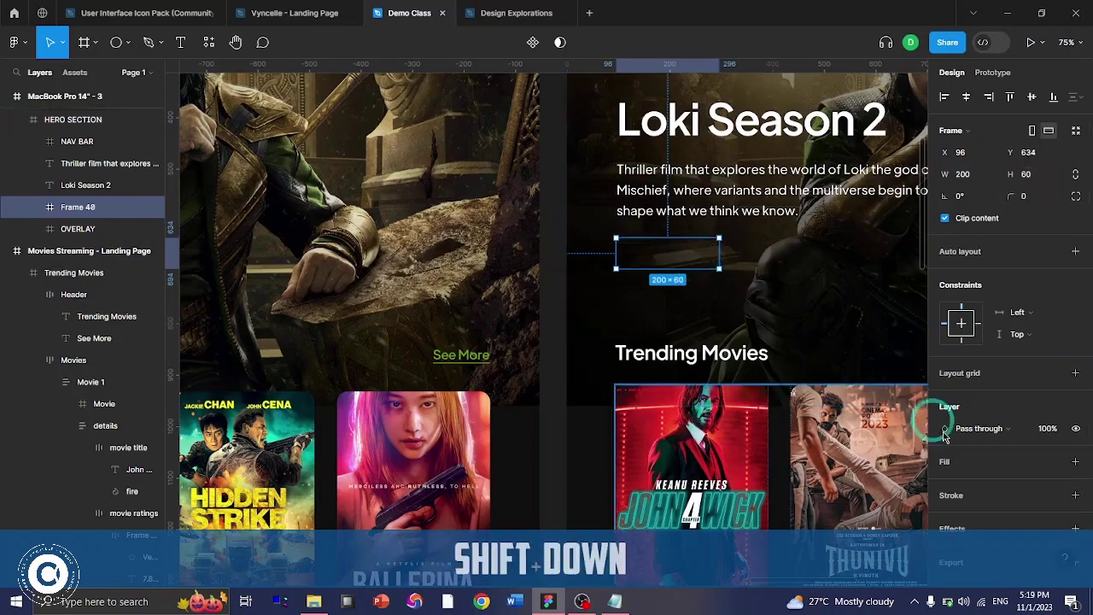
# - Fill the new button frame with the green 639717 sampled from the reference hero's Watch Now button
pyautogui.click(946, 462)
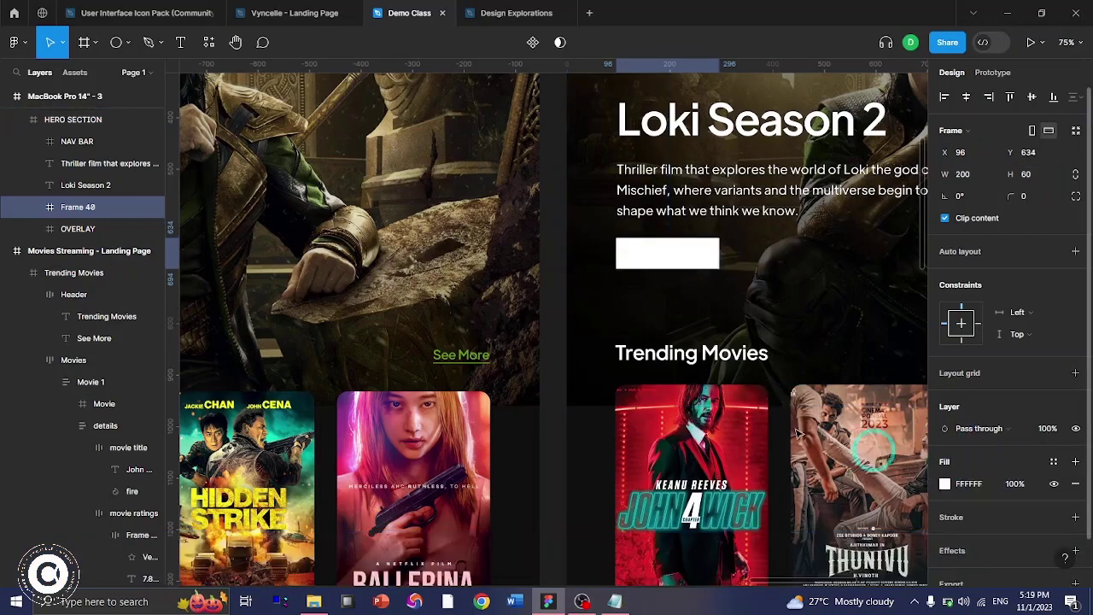
pyautogui.hscroll(-5, 871, 451)
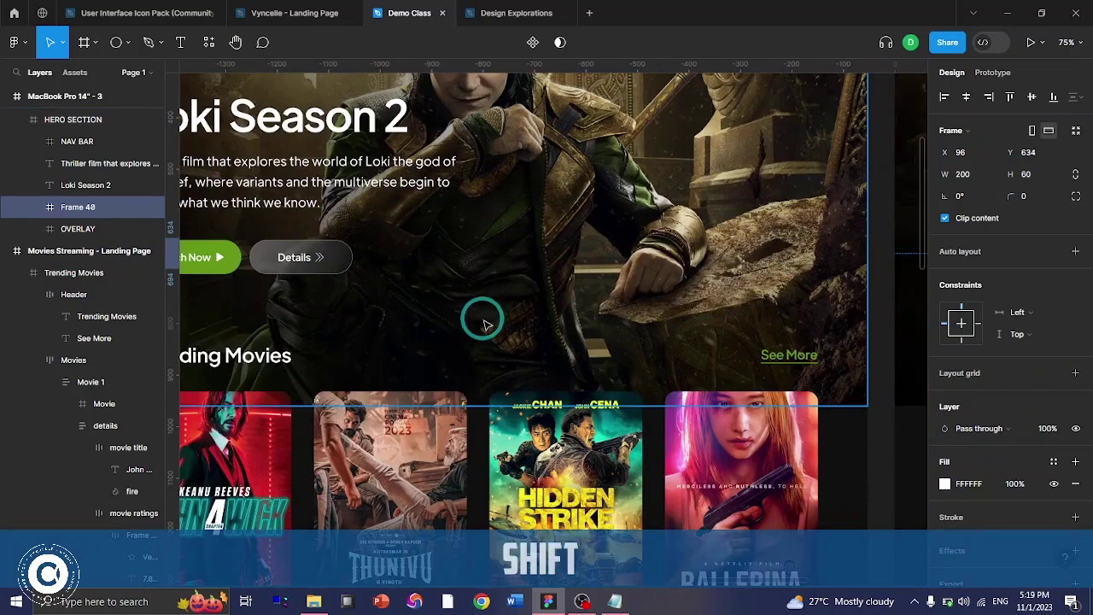
pyautogui.hscroll(5, 483, 323)
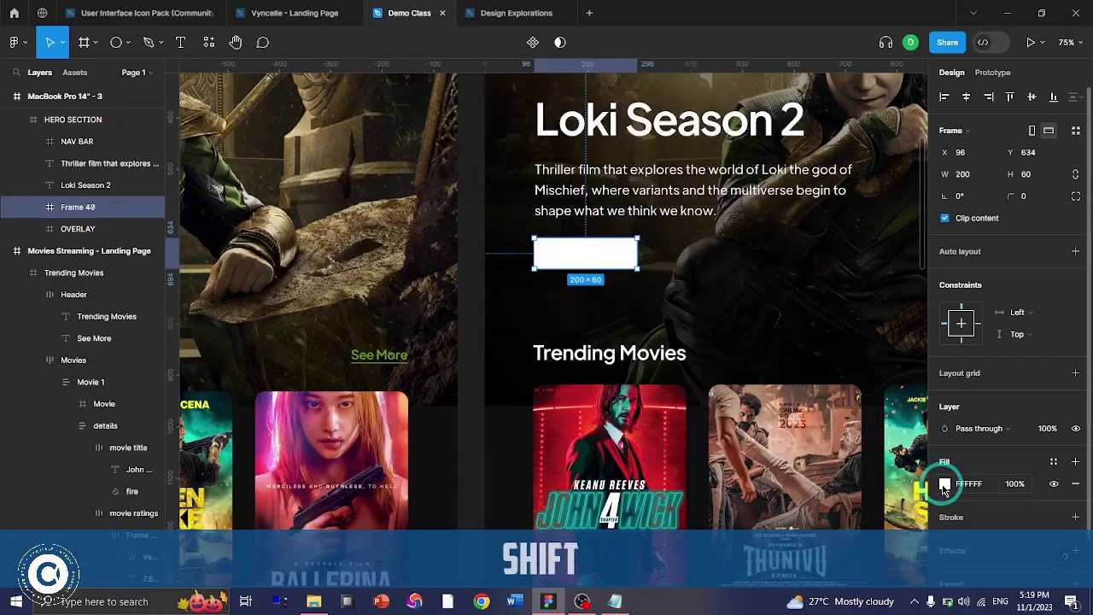
pyautogui.click(944, 484)
pyautogui.click(784, 422)
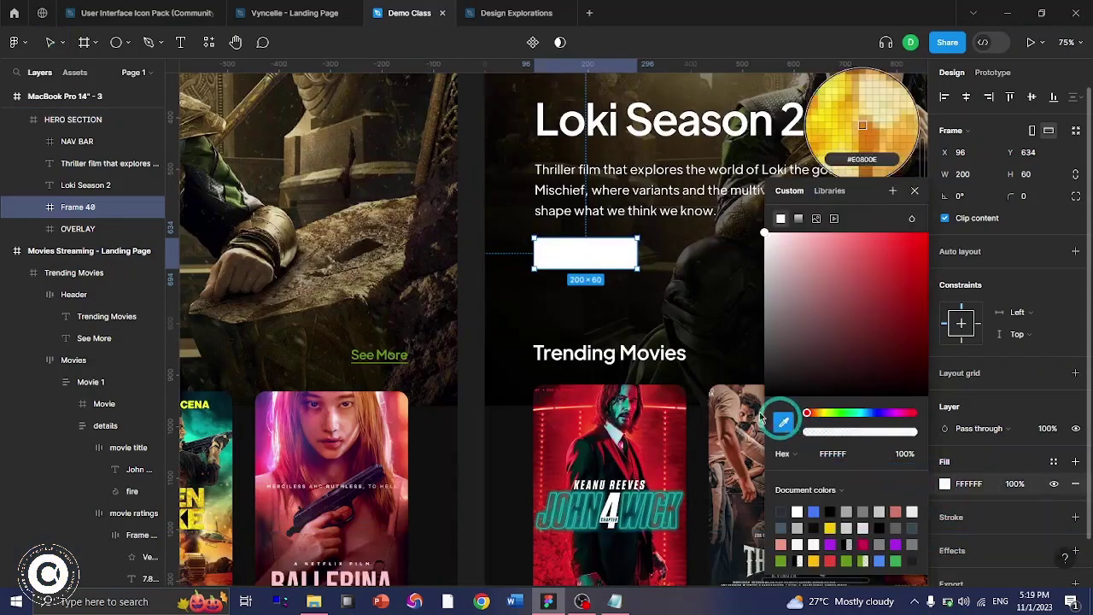
pyautogui.hscroll(-10, 683, 325)
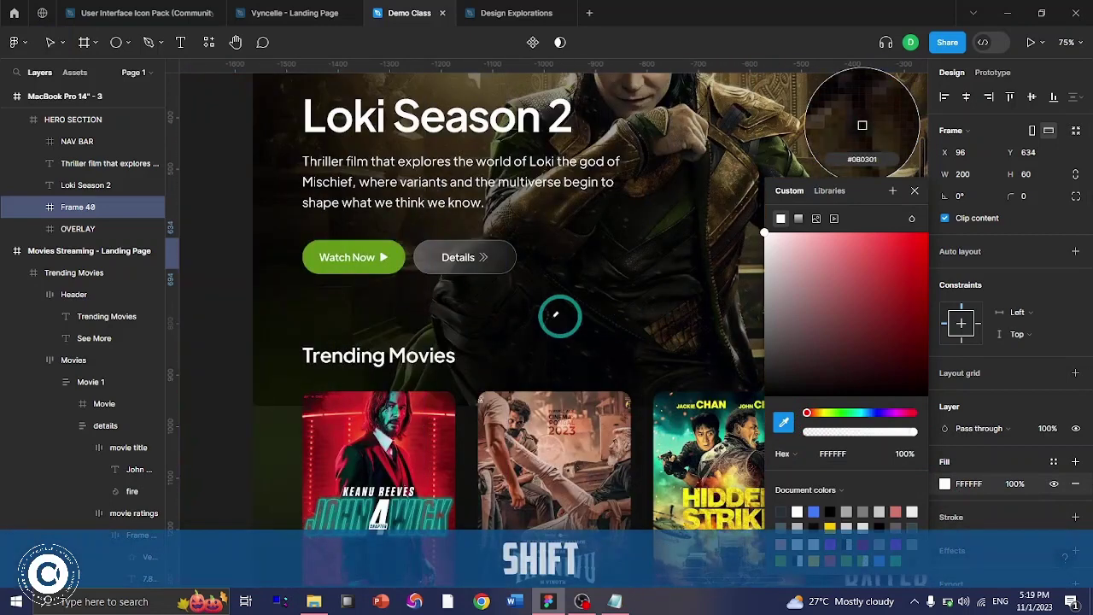
pyautogui.click(386, 252)
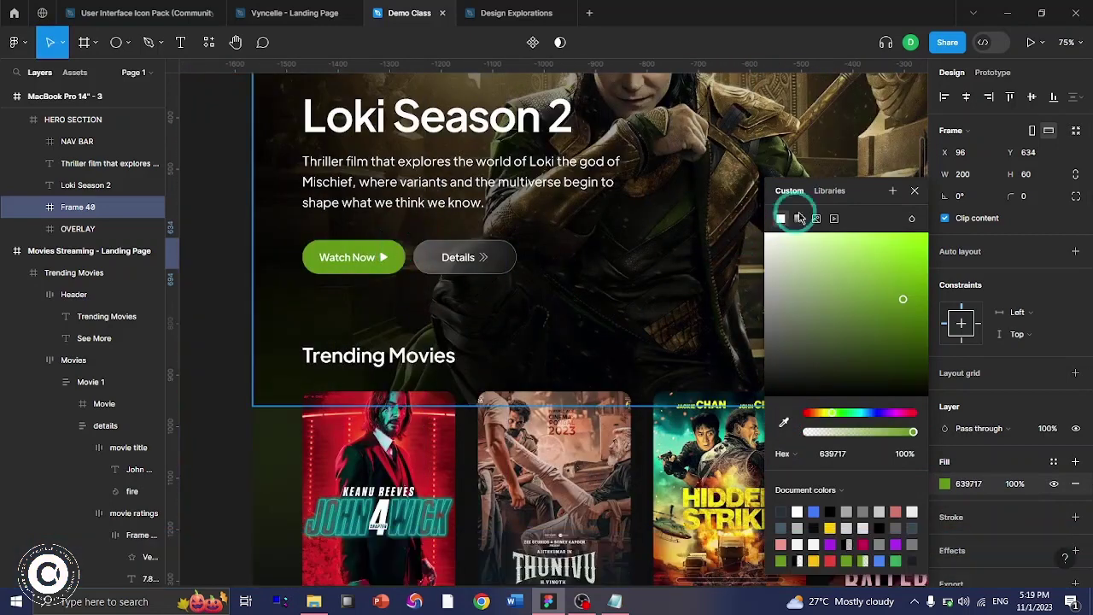
pyautogui.click(915, 191)
pyautogui.hscroll(8, 791, 330)
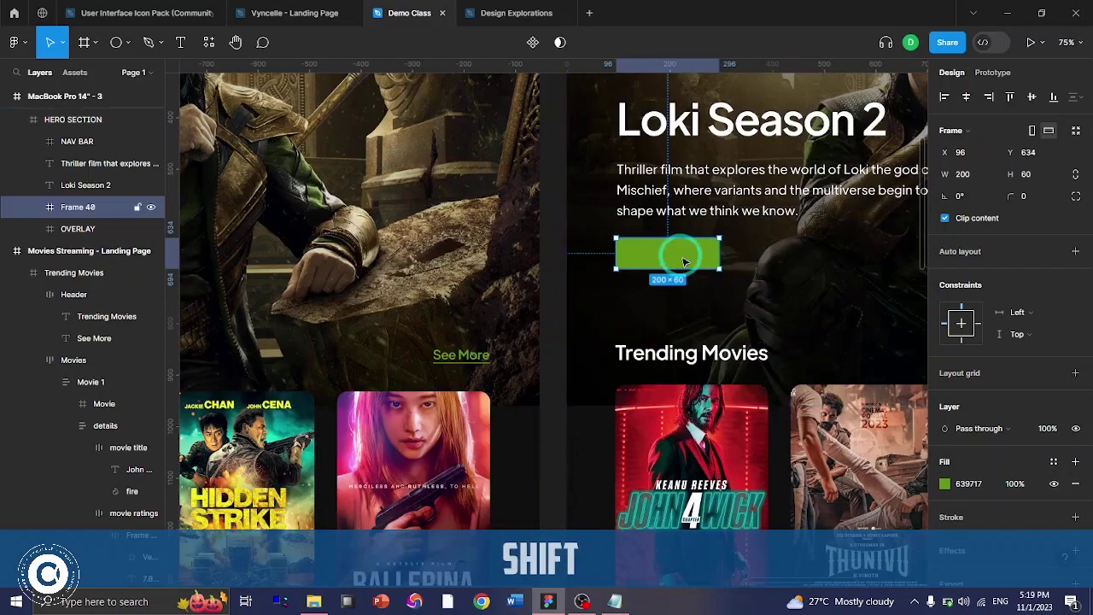
# - Inspect the reference Watch Now label's text styling and set the new green button's corner radius to 50
pyautogui.hscroll(-8, 684, 260)
pyautogui.keyDown('ctrl'); pyautogui.click(549, 256); pyautogui.keyUp('ctrl')
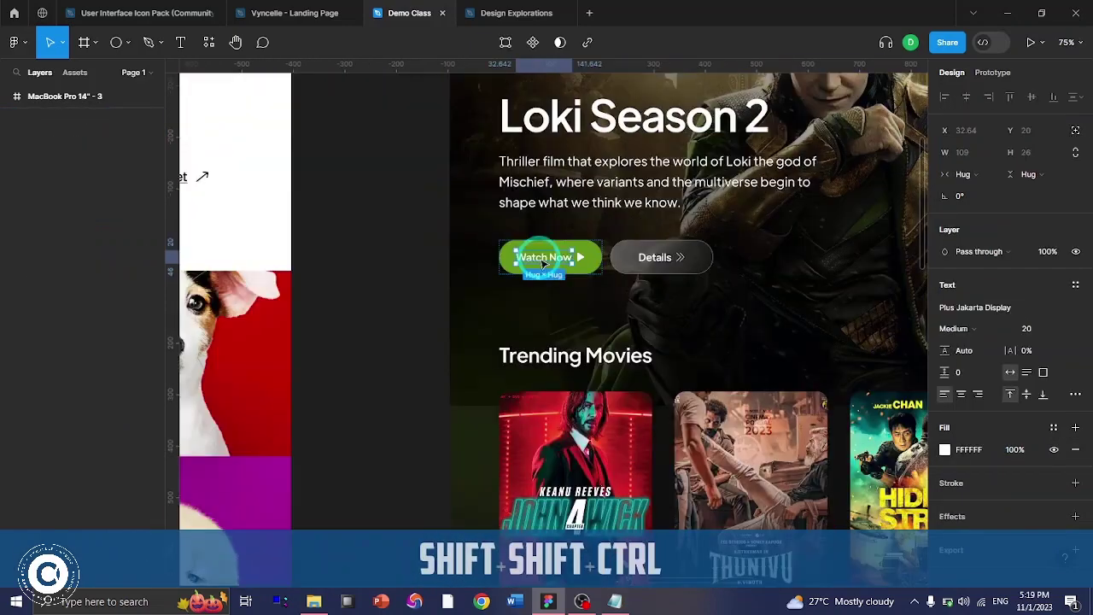
pyautogui.press('F2')
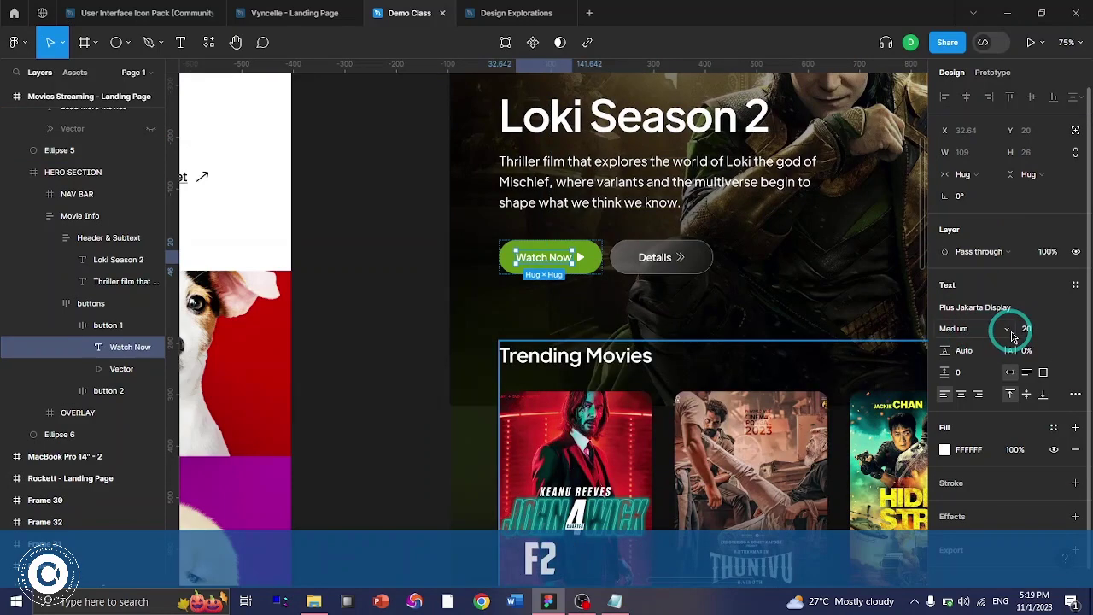
pyautogui.hscroll(10, 663, 336)
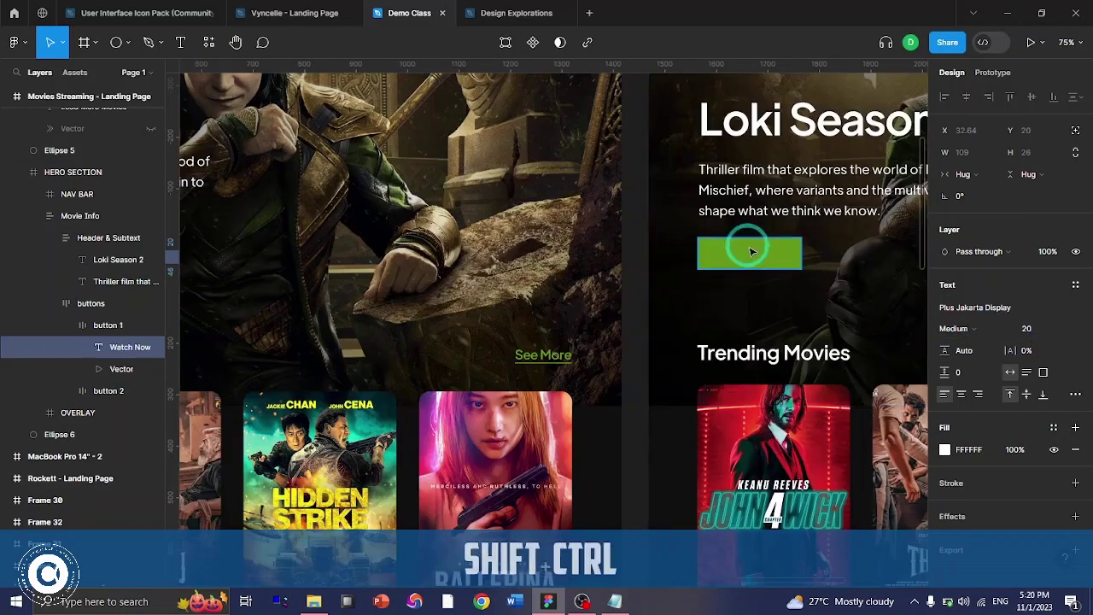
pyautogui.keyDown('ctrl'); pyautogui.keyDown('shift'); pyautogui.click(749, 248); pyautogui.keyUp('shift'); pyautogui.keyUp('ctrl')
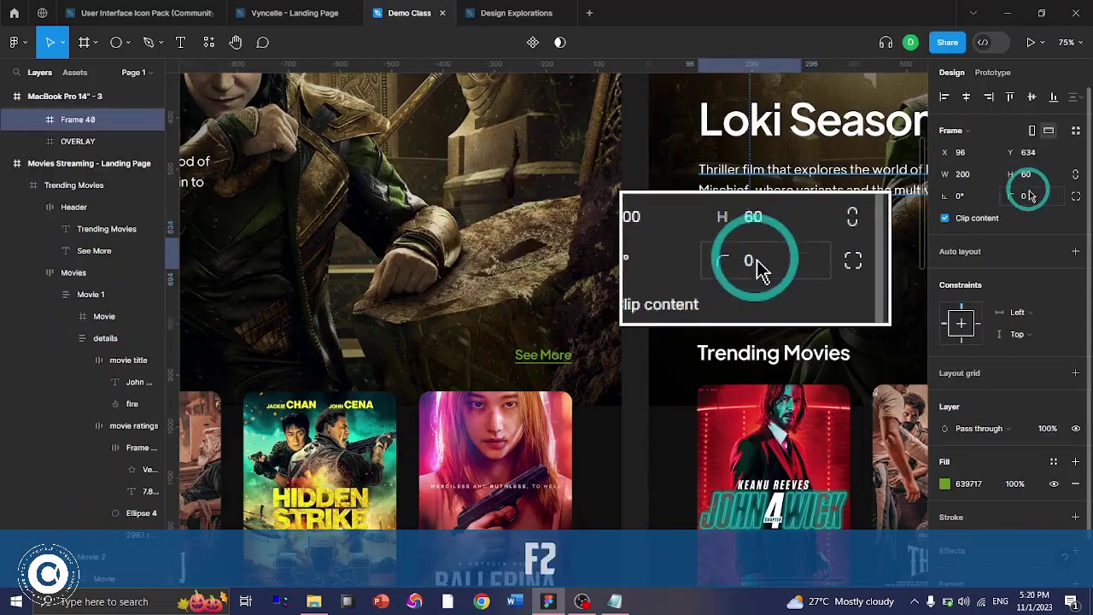
pyautogui.click(1025, 198)
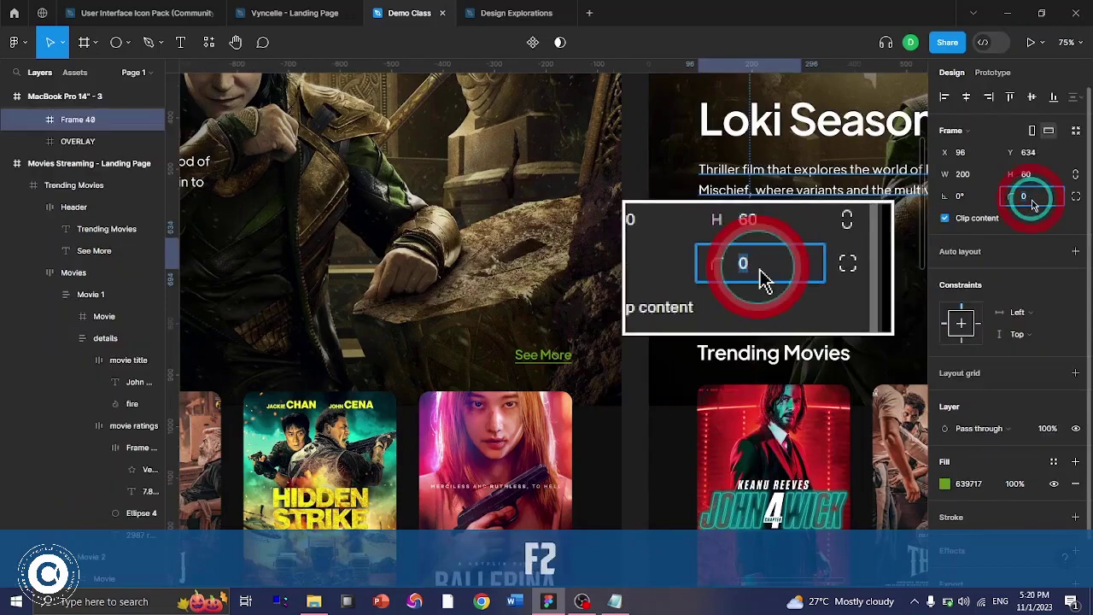
pyautogui.write('30')
pyautogui.press('Return')
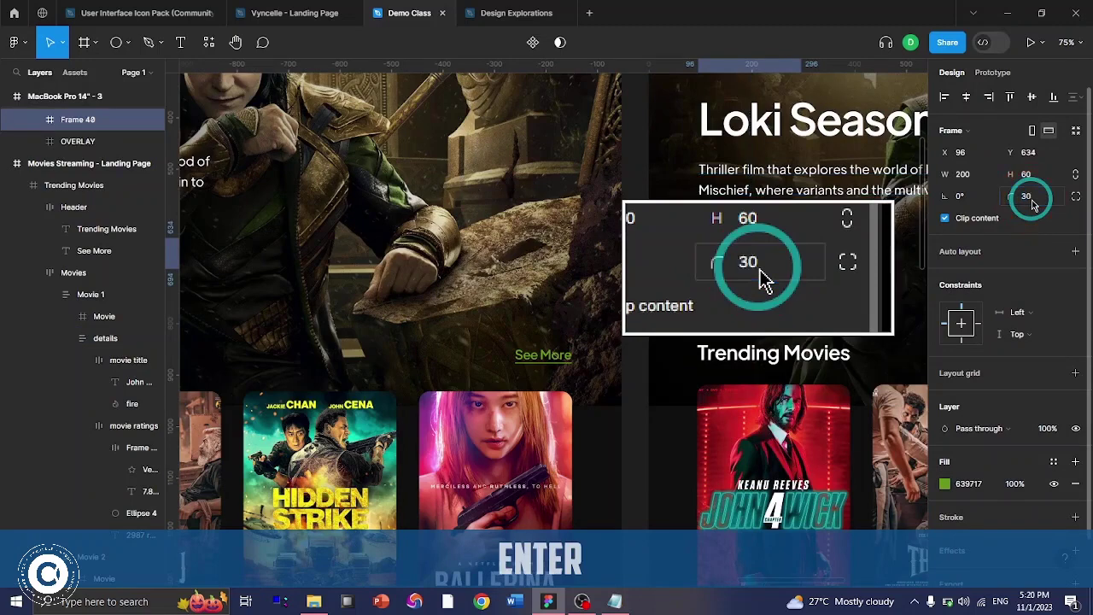
pyautogui.click(1031, 205)
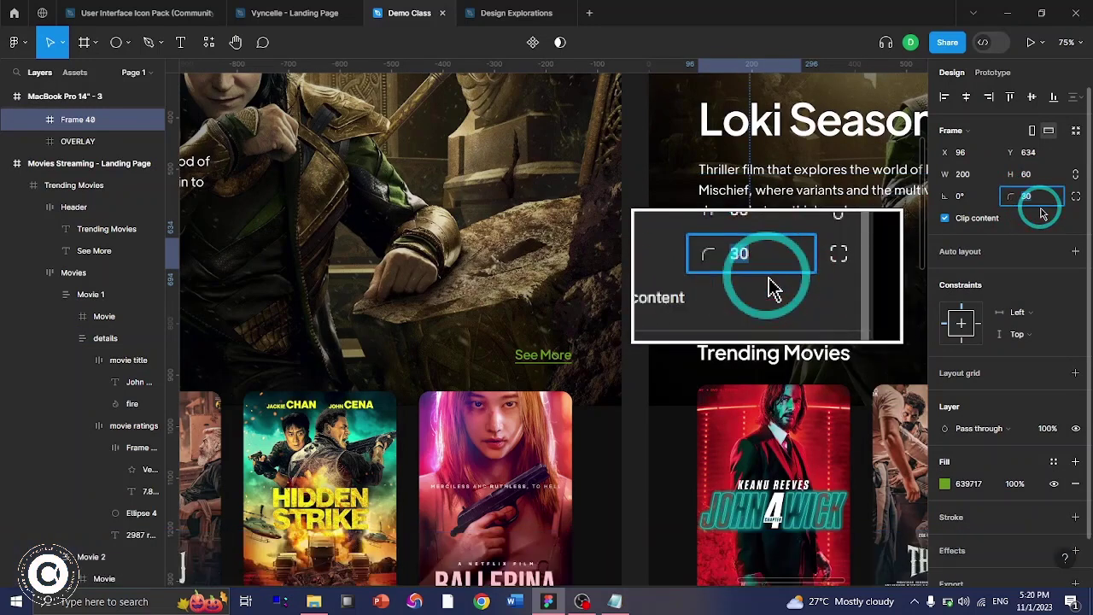
pyautogui.write('50')
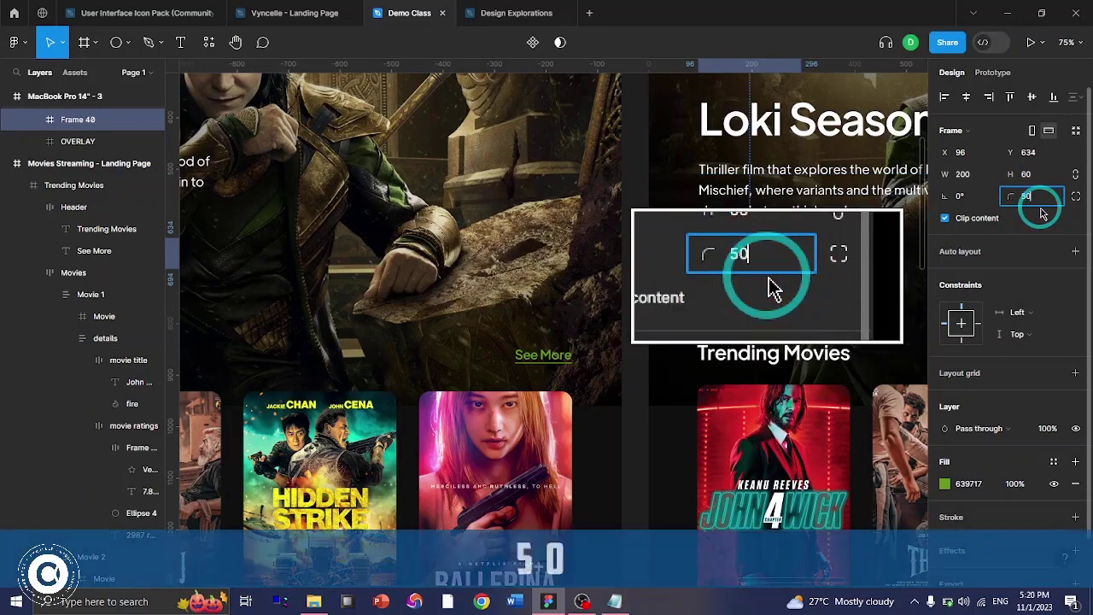
pyautogui.press('Return')
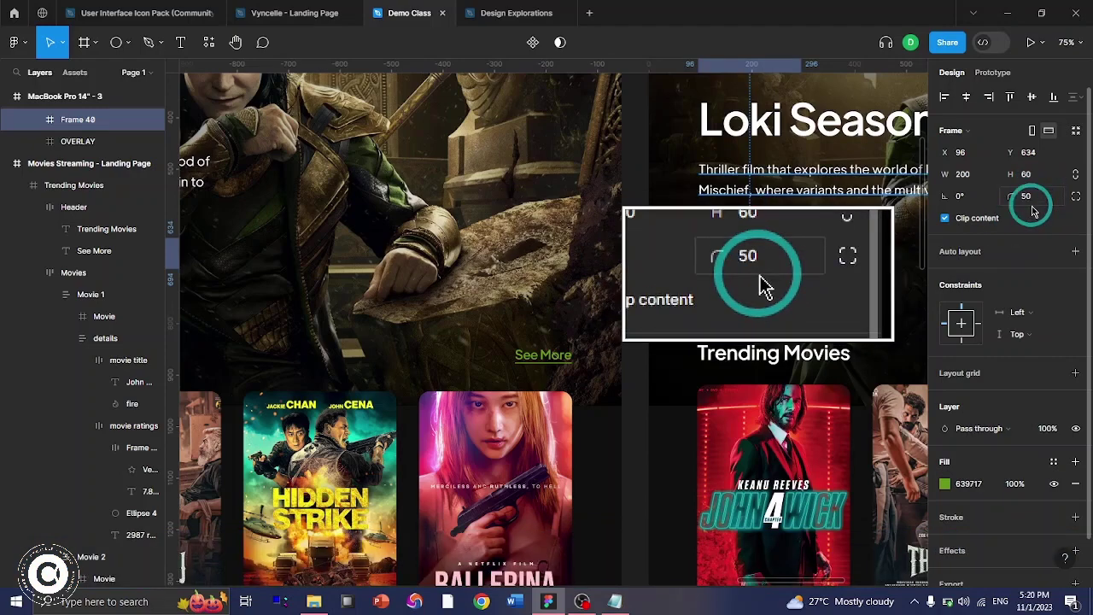
# - Add the text "Watch Now" inside the new green button and centre it horizontally and vertically
pyautogui.press('t')
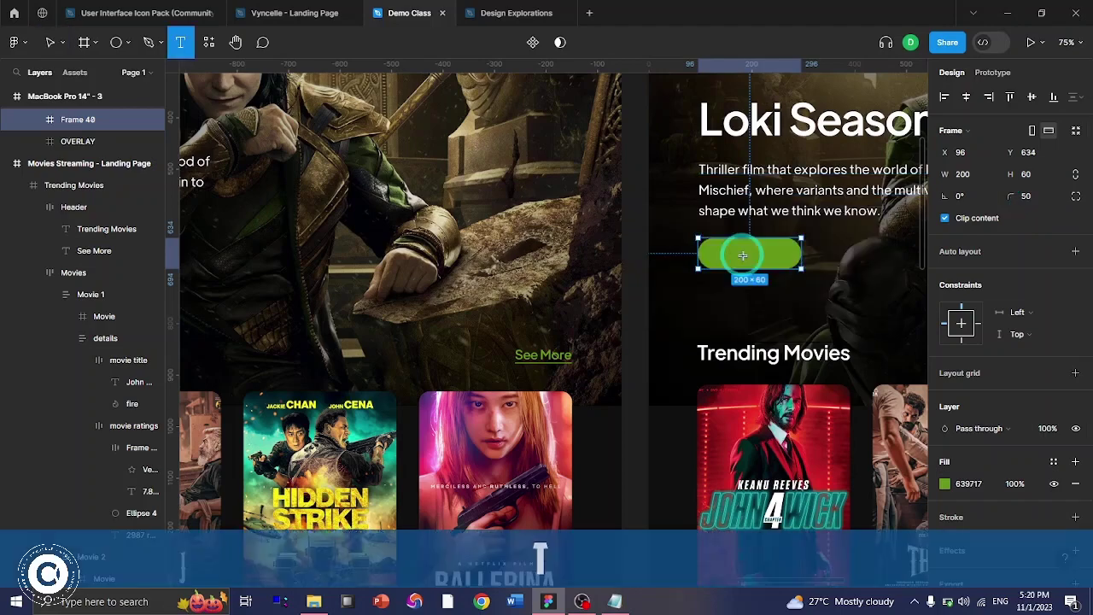
pyautogui.click(767, 254)
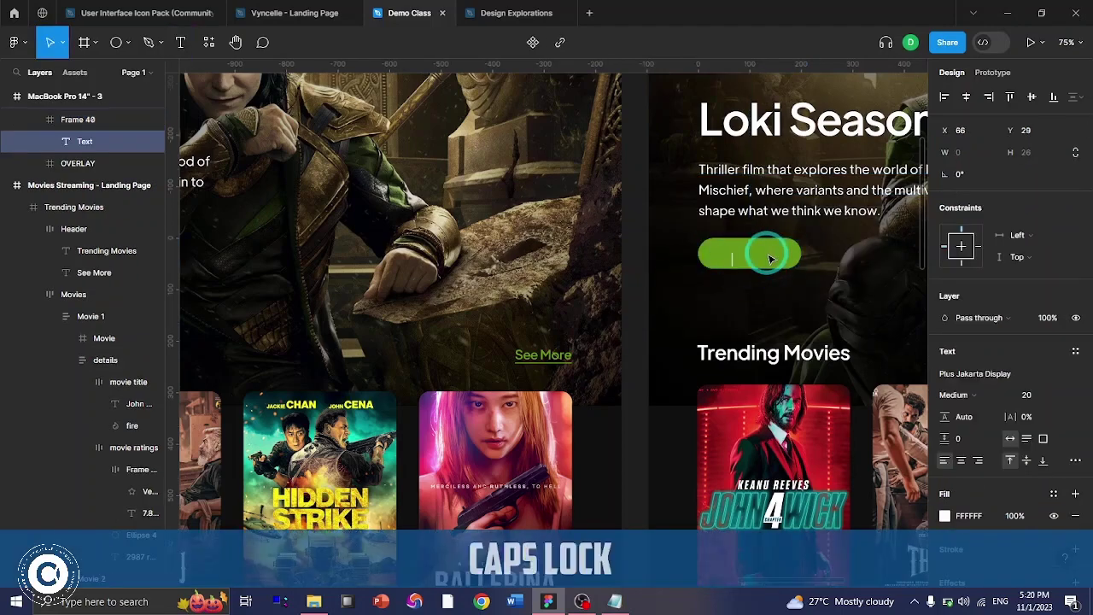
pyautogui.write('Watc')
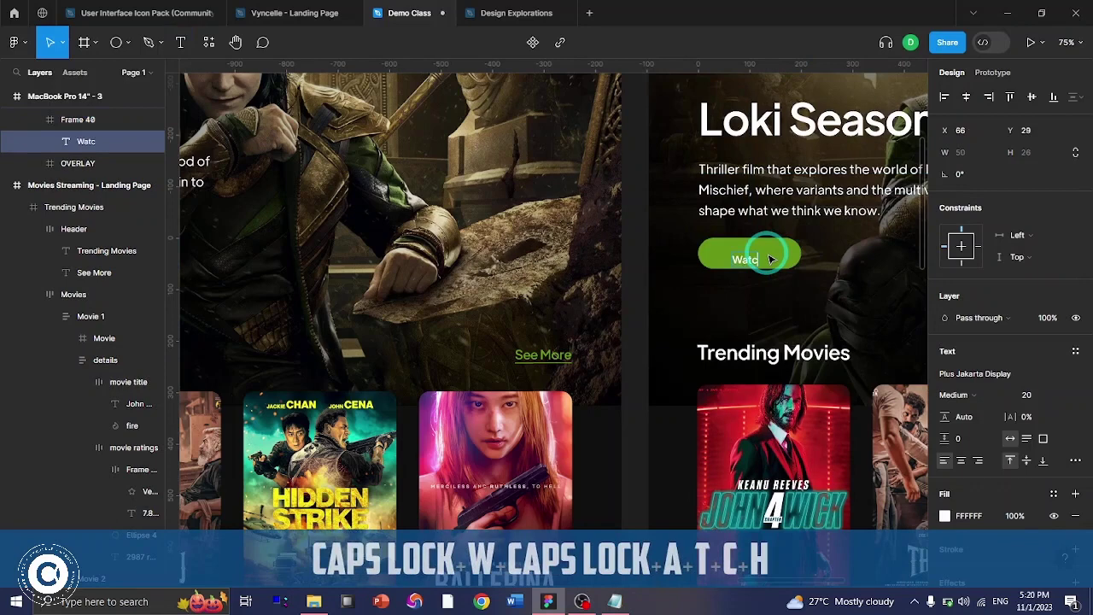
pyautogui.write('h No')
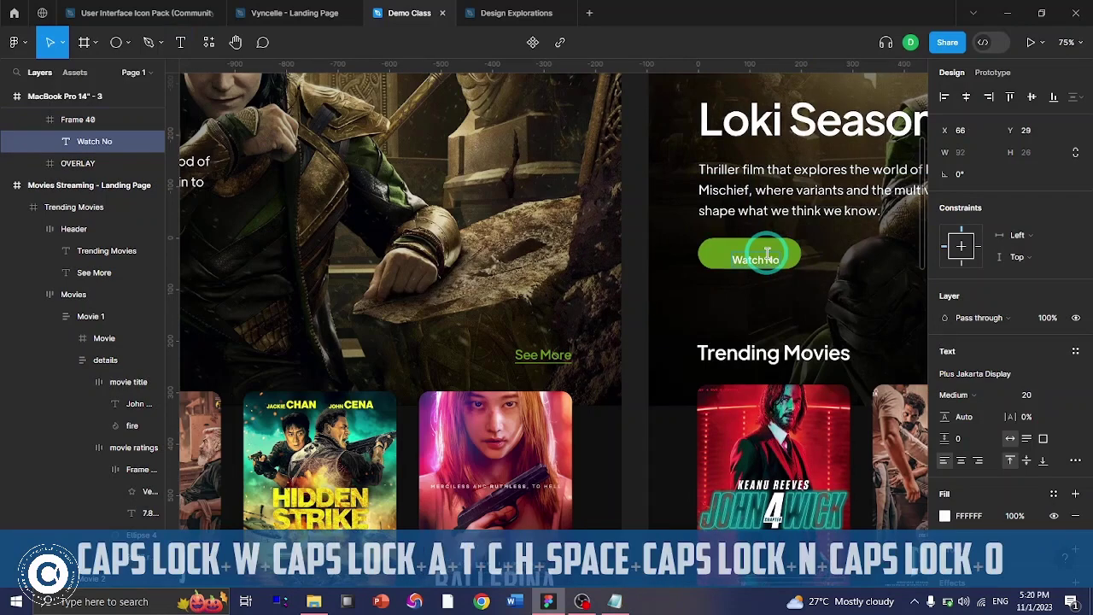
pyautogui.write('w')
pyautogui.hotkey('ctrl', 'Return')
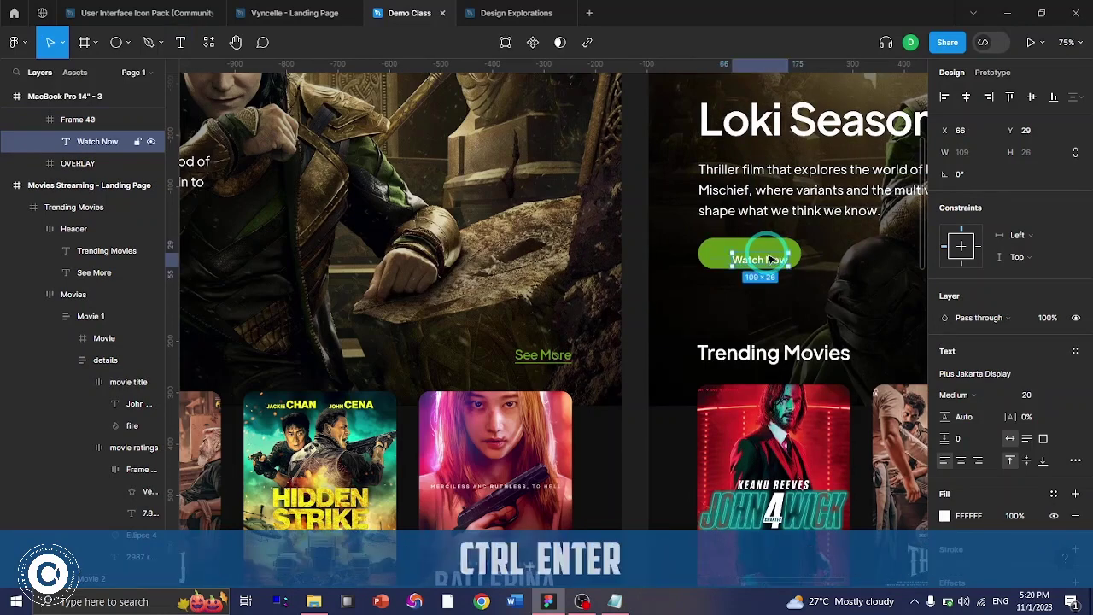
pyautogui.click(968, 101)
pyautogui.click(1032, 97)
# - Examine the reference Watch Now button's auto layout spacing and the size of its play icon
pyautogui.hscroll(-10, 732, 346)
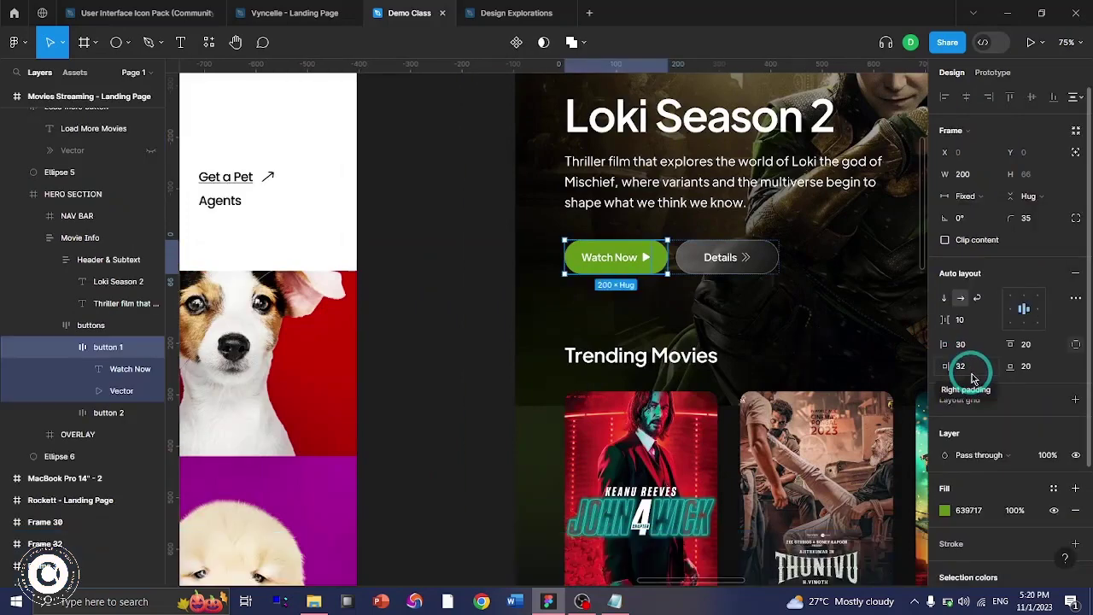
pyautogui.press('F2')
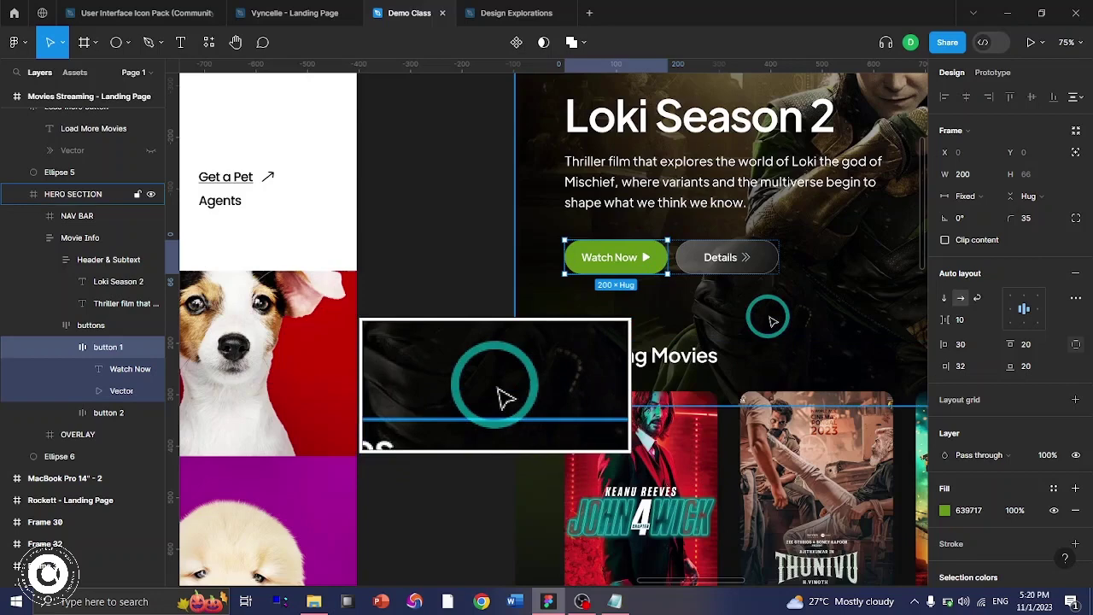
pyautogui.keyDown('ctrl'); pyautogui.scroll(5, 641, 257); pyautogui.keyUp('ctrl')
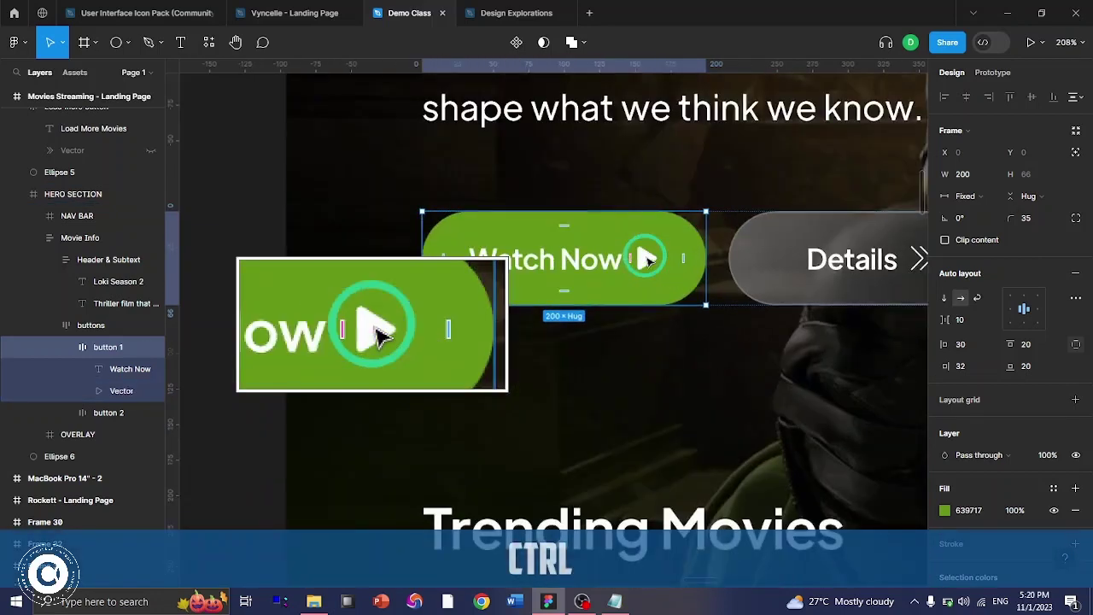
pyautogui.keyDown('ctrl'); pyautogui.click(646, 259); pyautogui.keyUp('ctrl')
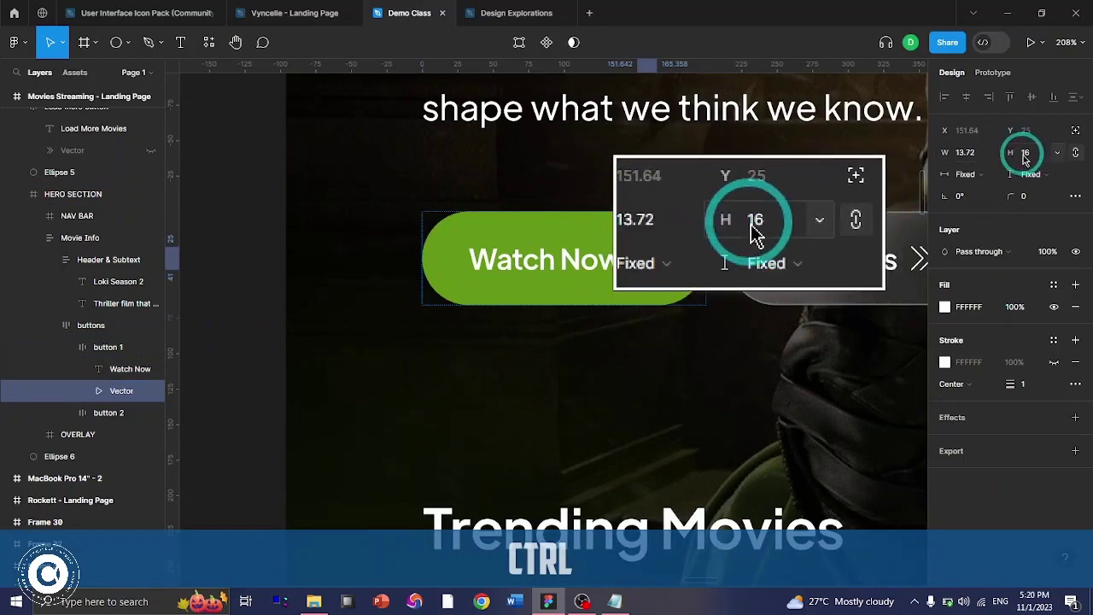
pyautogui.keyDown('ctrl'); pyautogui.scroll(-5, 660, 307); pyautogui.keyUp('ctrl')
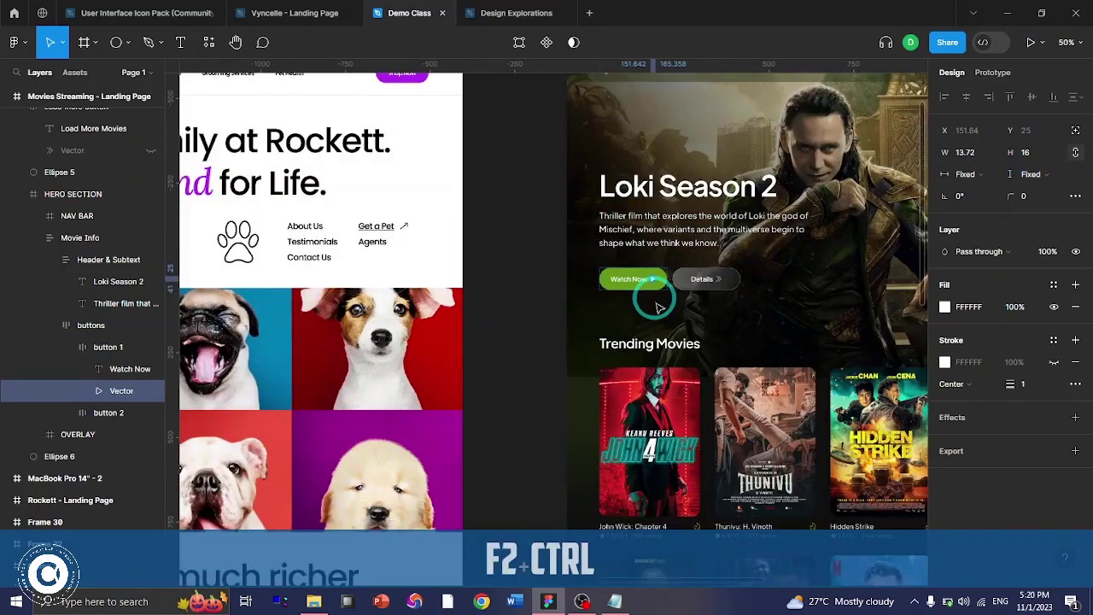
pyautogui.scroll(-2, 660, 308)
pyautogui.keyDown('shift'); pyautogui.hscroll(5, 659, 307); pyautogui.keyUp('shift')
pyautogui.keyDown('shift'); pyautogui.hscroll(-6, 659, 307); pyautogui.keyUp('shift')
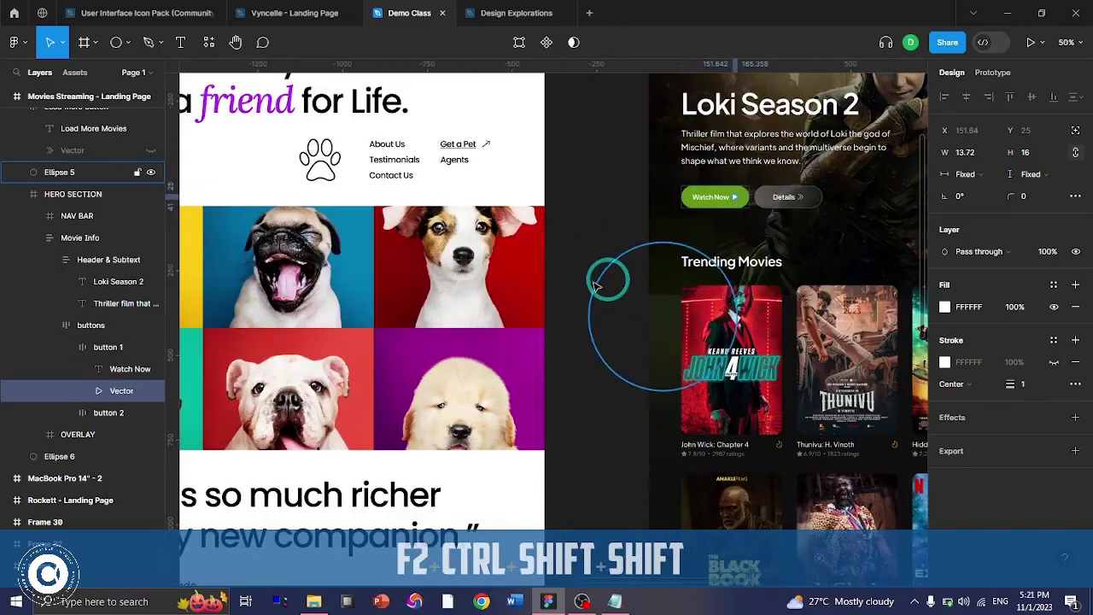
# - Inspect the horizontal gap between the label and play icon in the reference hero's Watch Now button
pyautogui.click(723, 203)
pyautogui.keyDown('ctrl'); pyautogui.scroll(7, 725, 212); pyautogui.keyUp('ctrl')
pyautogui.scroll(3, 725, 222)
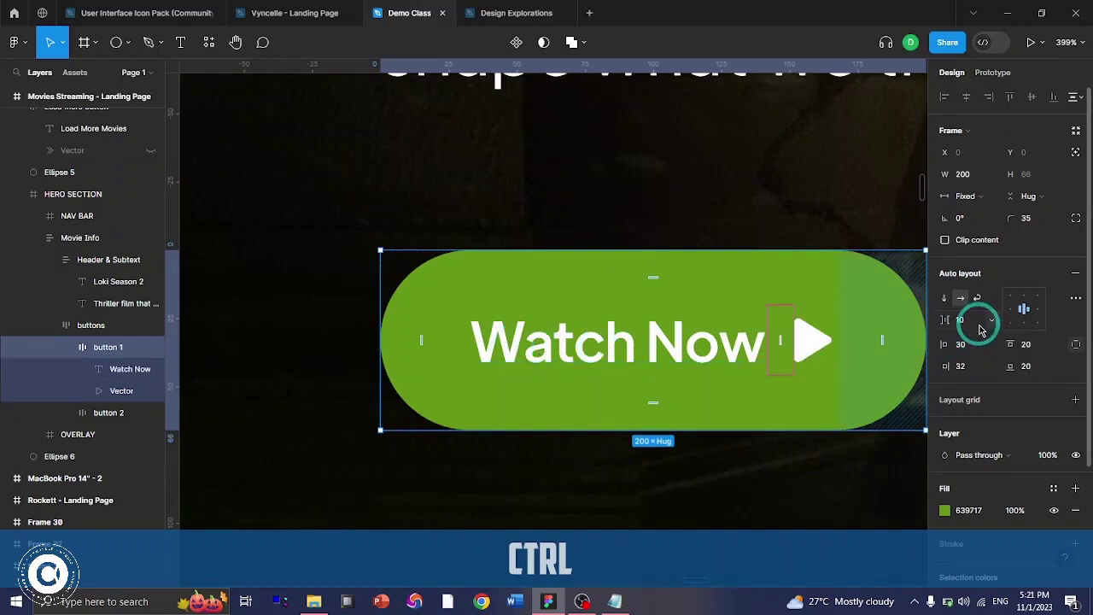
pyautogui.press('F2')
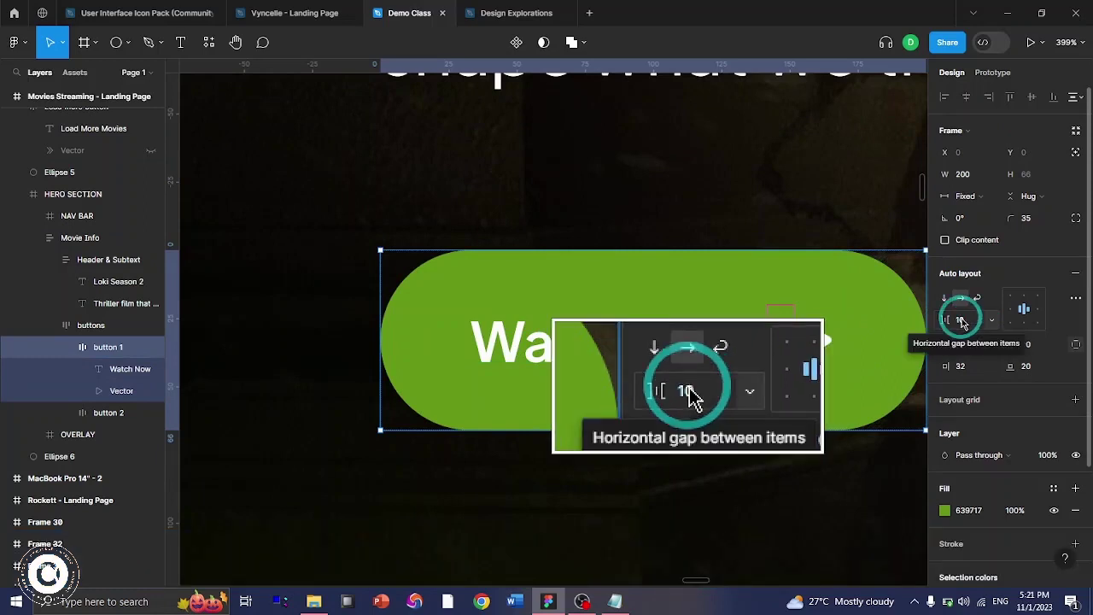
pyautogui.keyDown('ctrl'); pyautogui.scroll(-10, 452, 323); pyautogui.keyUp('ctrl')
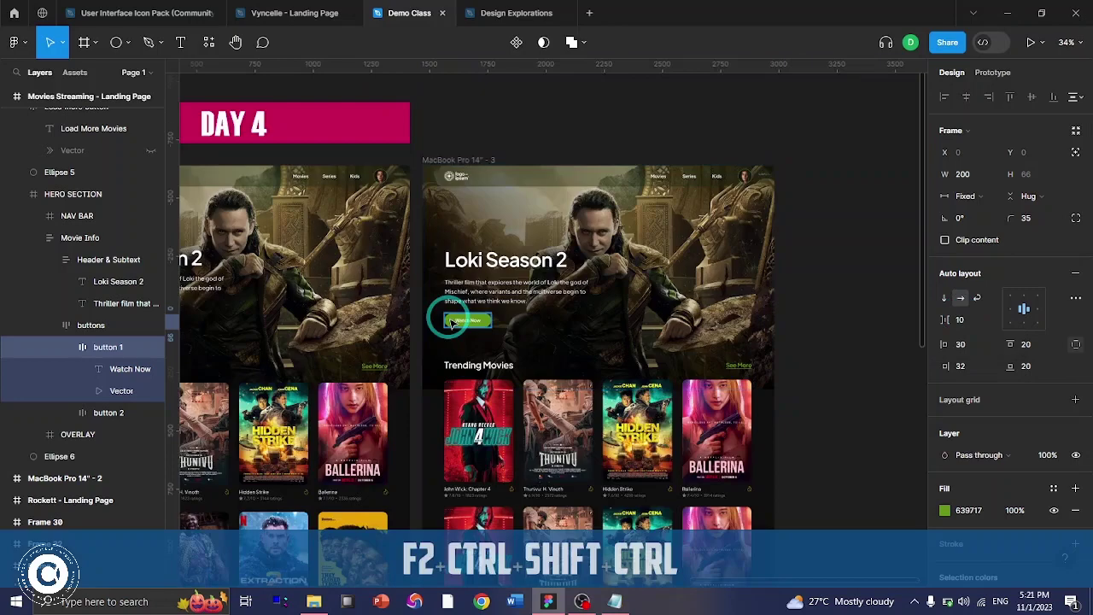
# - Shift the new button's Watch Now label left to X 36 and place the play-icon file from DAY FOUR Resources beside it
pyautogui.keyDown('ctrl'); pyautogui.scroll(8, 458, 321); pyautogui.keyUp('ctrl')
pyautogui.keyDown('ctrl'); pyautogui.click(538, 330); pyautogui.keyUp('ctrl')
pyautogui.keyDown('shift'); pyautogui.moveTo(539, 330); pyautogui.dragTo(522, 357); pyautogui.keyUp('shift')
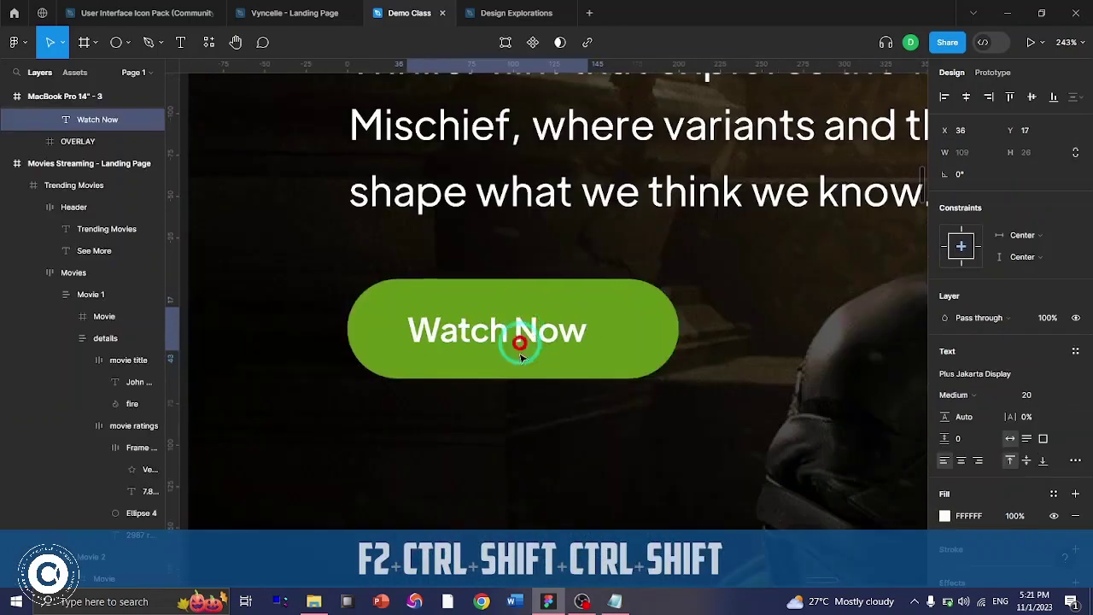
pyautogui.click(461, 470)
pyautogui.click(314, 602)
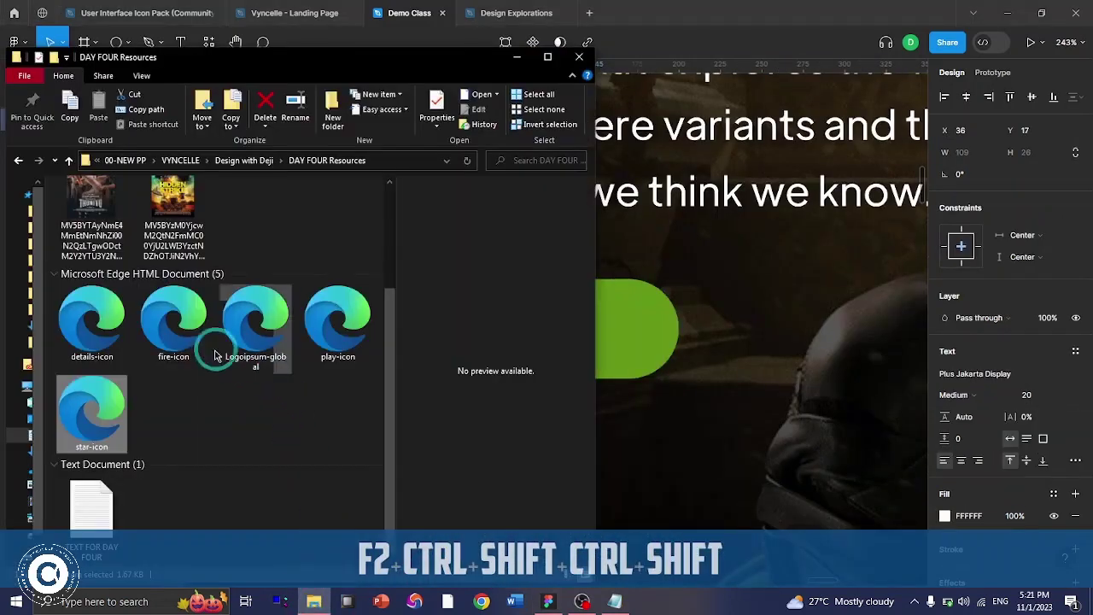
pyautogui.moveTo(333, 343); pyautogui.dragTo(647, 334)
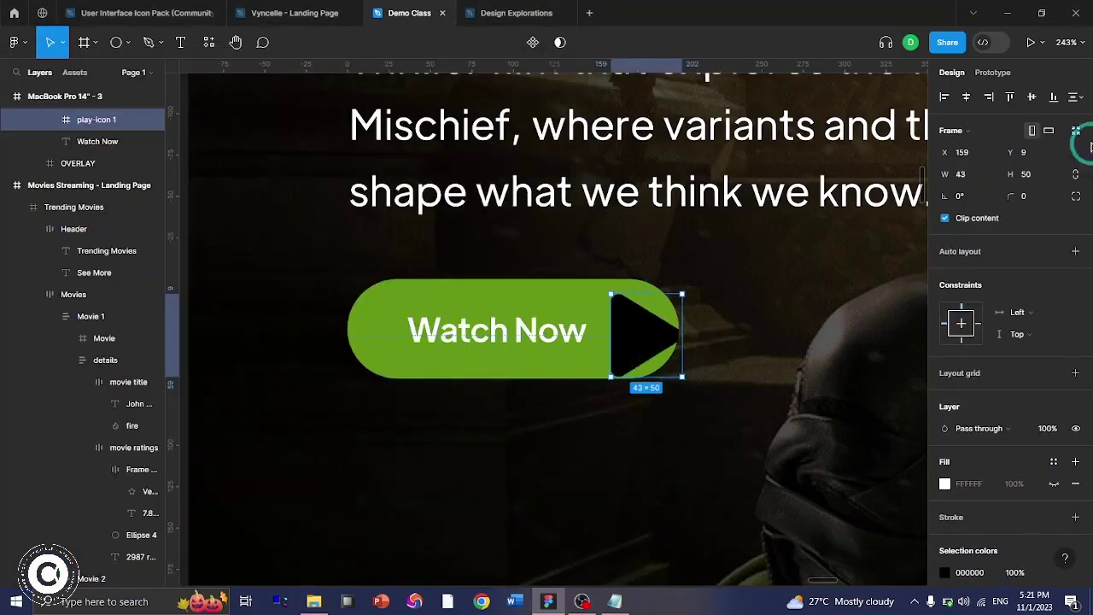
# - Scale the play icon proportionally to a height of 16
pyautogui.click(1046, 175)
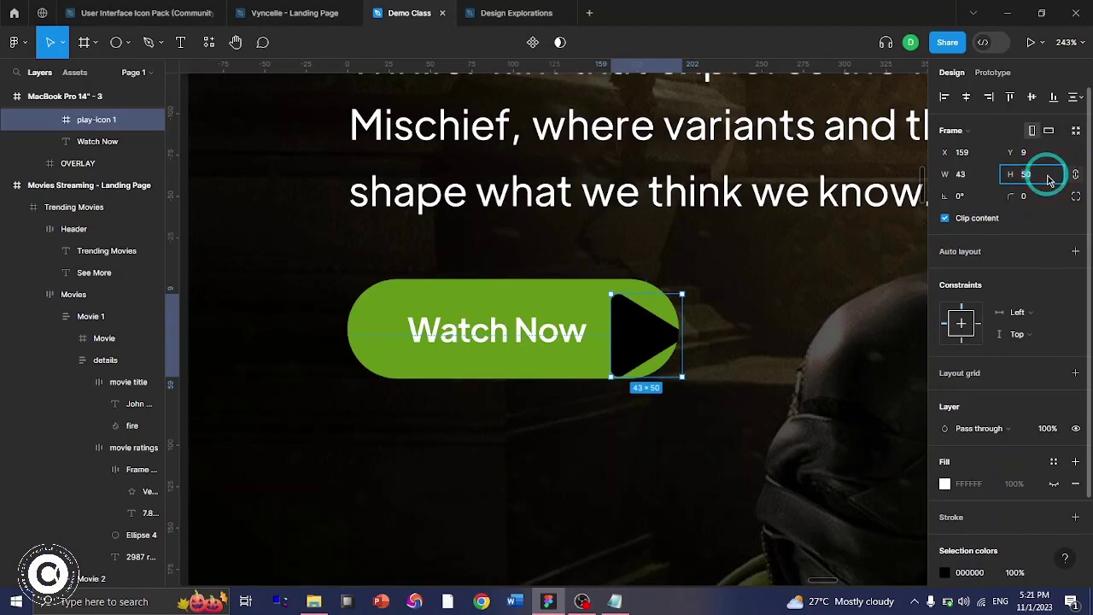
pyautogui.write('16')
pyautogui.press('Return')
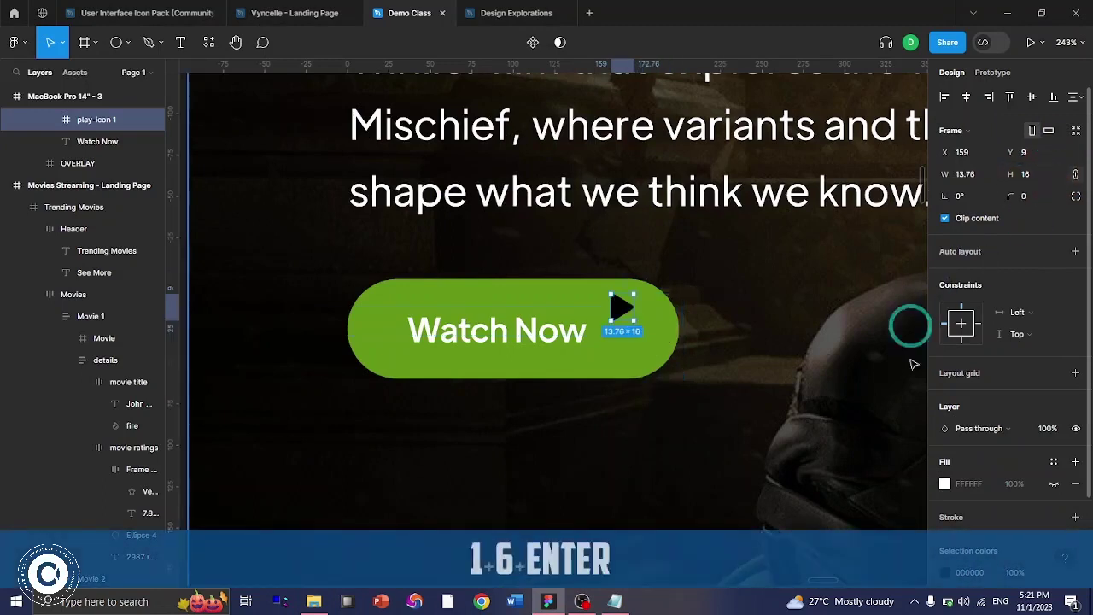
# - Recolour the play icon white (FFFFFF) and align it vertically with the Watch Now label
pyautogui.scroll(-2, 947, 488)
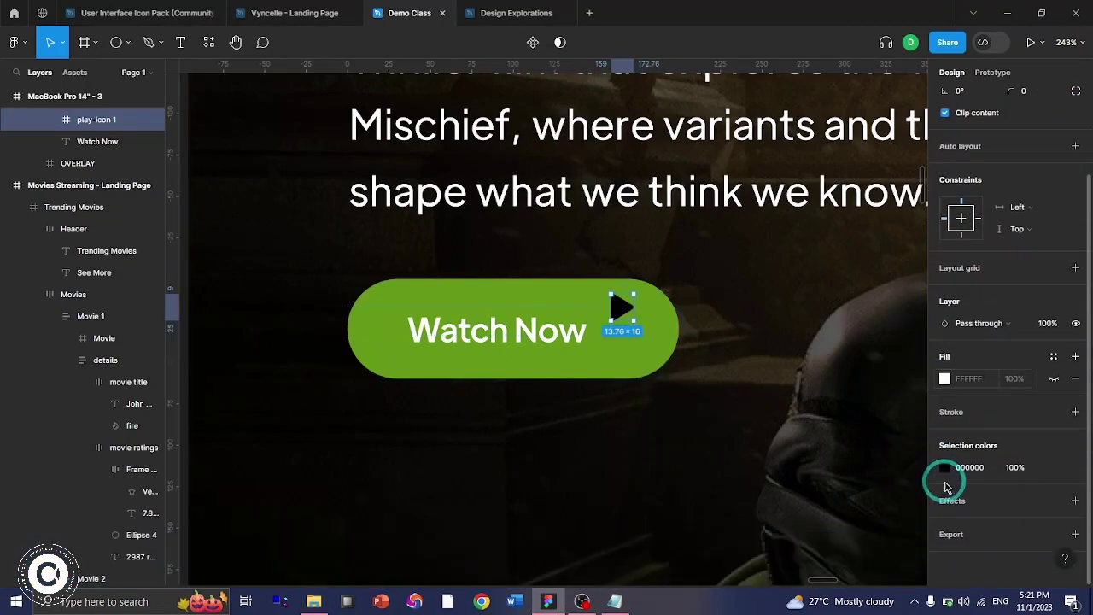
pyautogui.click(944, 467)
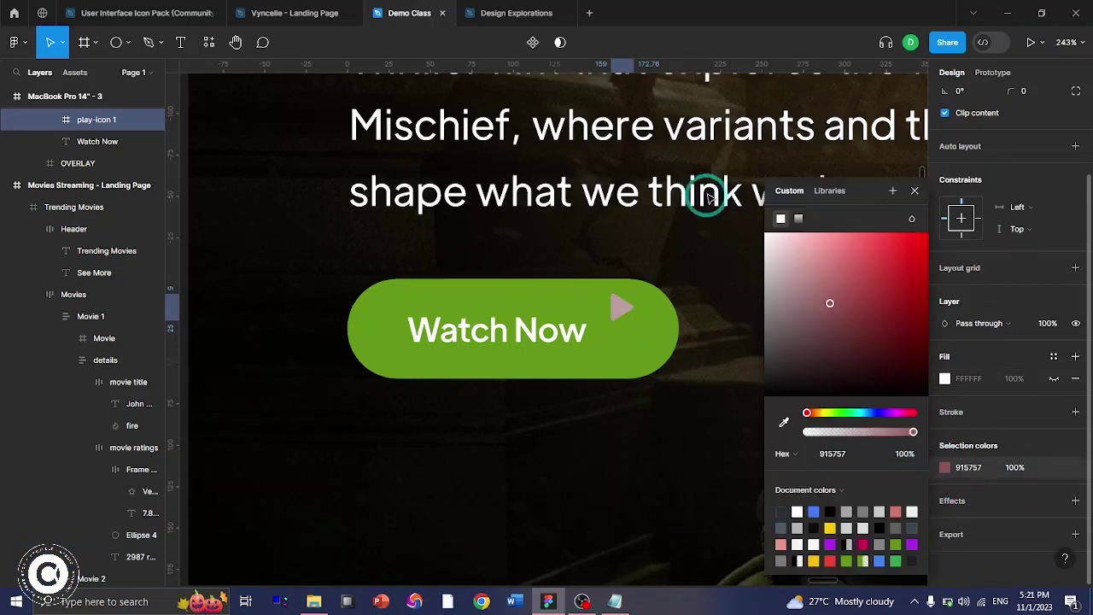
pyautogui.hotkey('ctrl', 'z')
pyautogui.moveTo(618, 303); pyautogui.dragTo(621, 330)
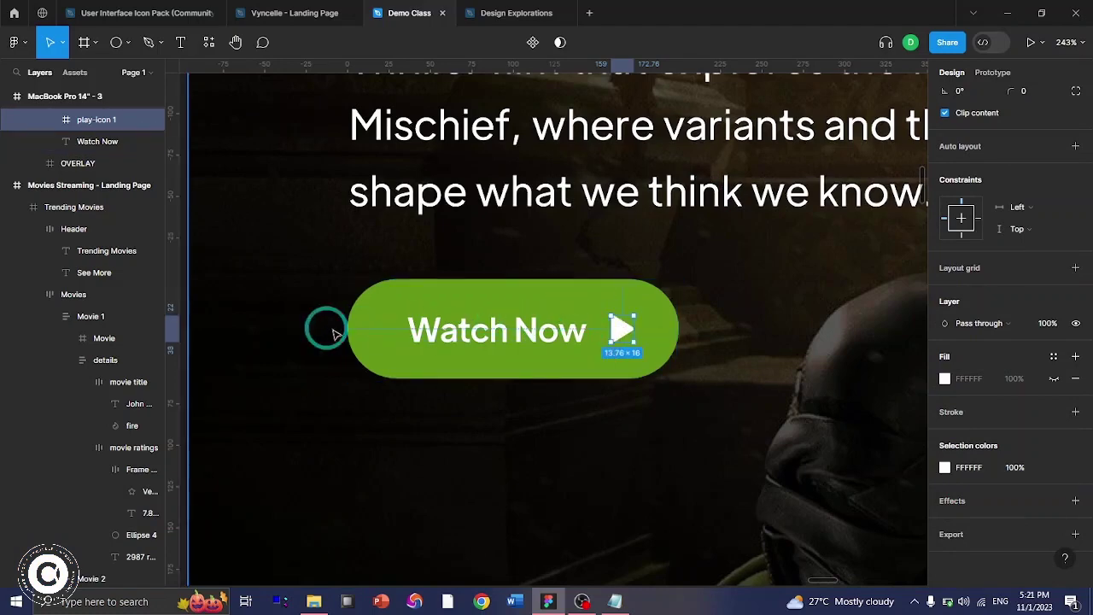
# - Apply auto layout to the new green Watch Now button frame
pyautogui.click(461, 293)
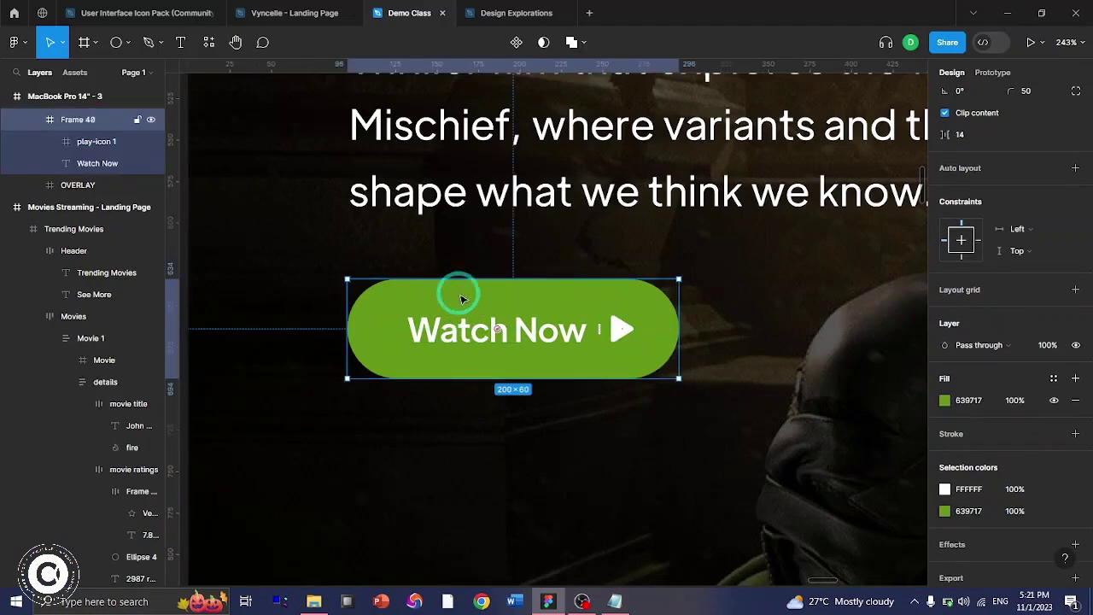
pyautogui.scroll(2, 993, 229)
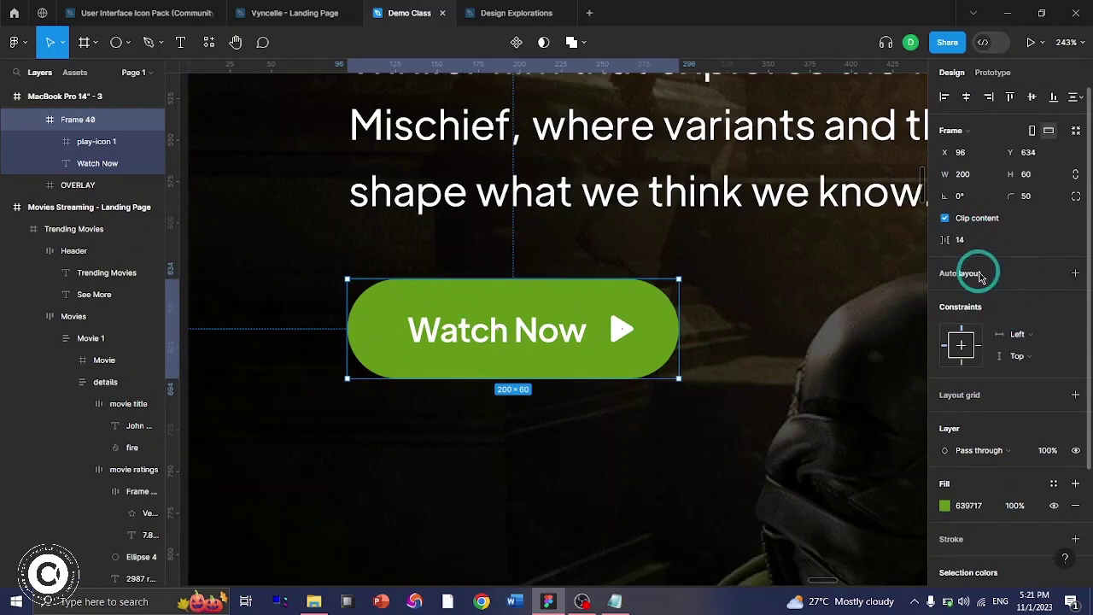
pyautogui.click(981, 274)
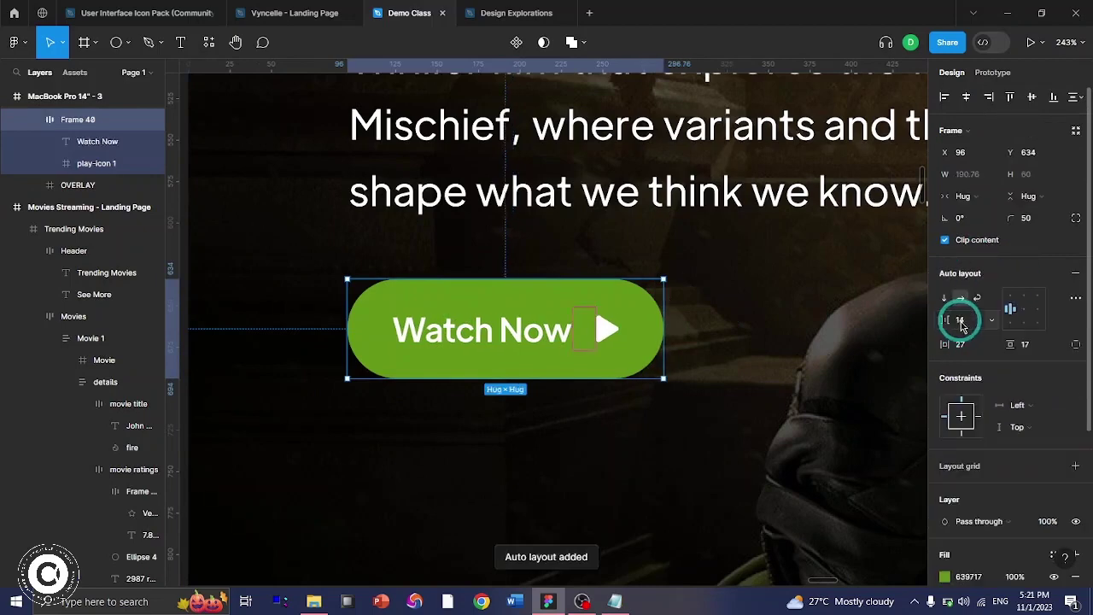
# - Compare with the reference Watch Now button and set the new button's horizontal gap between items to 10
pyautogui.hscroll(-2, 563, 336)
pyautogui.hscroll(-2, 563, 336)
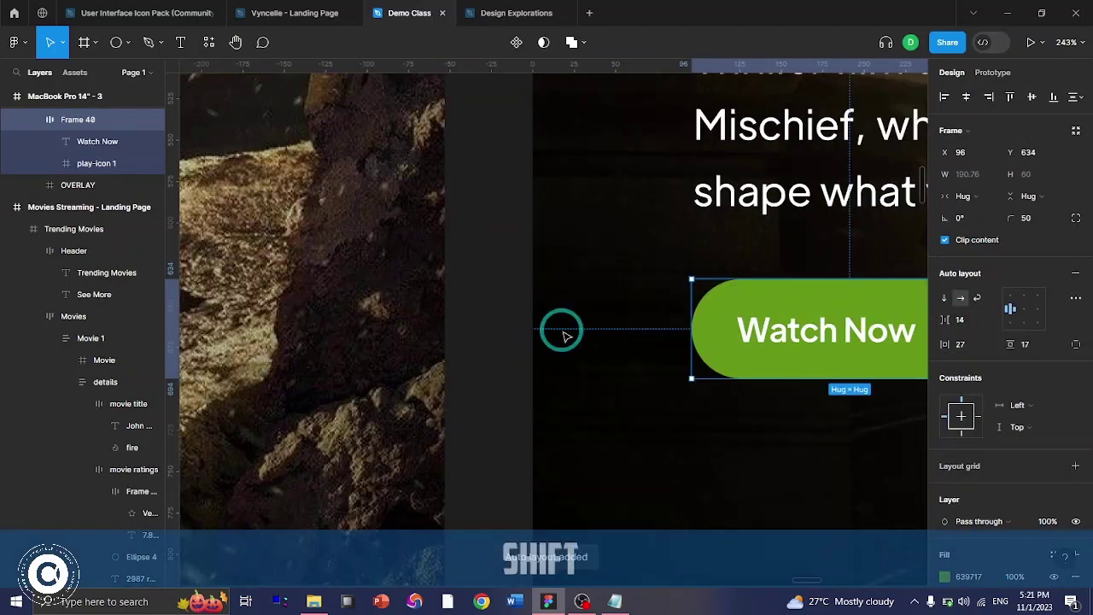
pyautogui.hscroll(2, 564, 336)
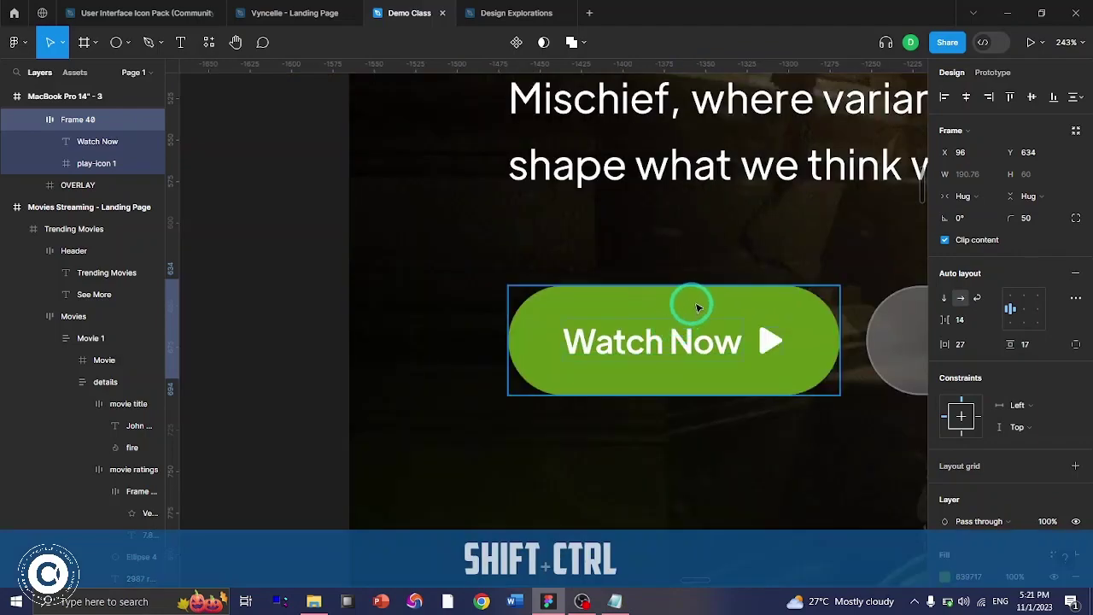
pyautogui.keyDown('ctrl'); pyautogui.click(694, 305); pyautogui.keyUp('ctrl')
pyautogui.scroll(-5, 698, 307)
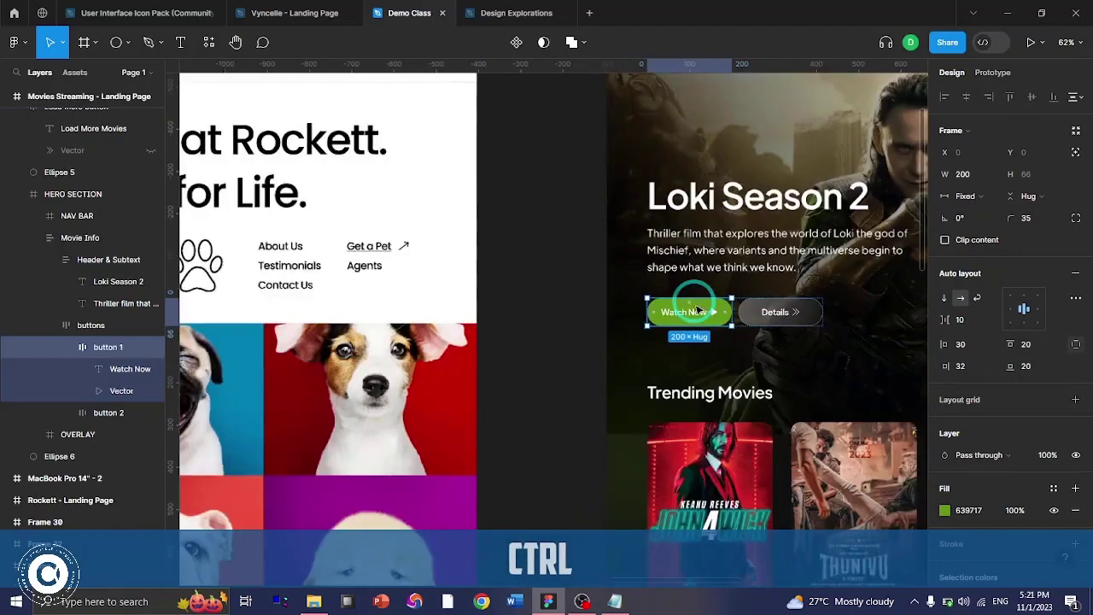
pyautogui.hscroll(3, 694, 311)
pyautogui.hscroll(-2, 624, 311)
pyautogui.scroll(5, 607, 305)
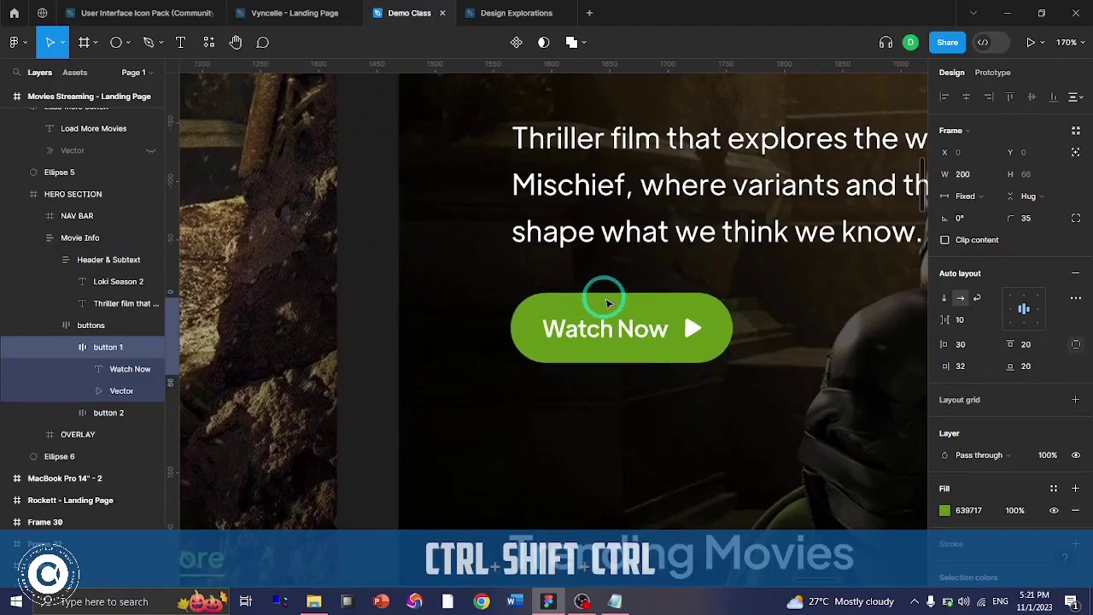
pyautogui.click(617, 309)
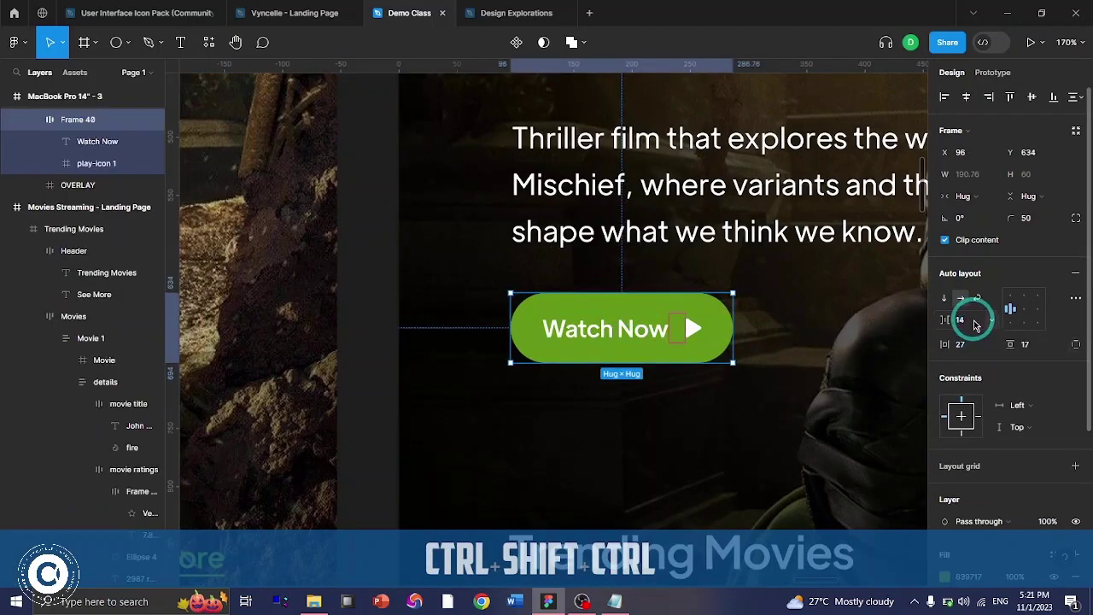
pyautogui.click(976, 320)
pyautogui.write('10')
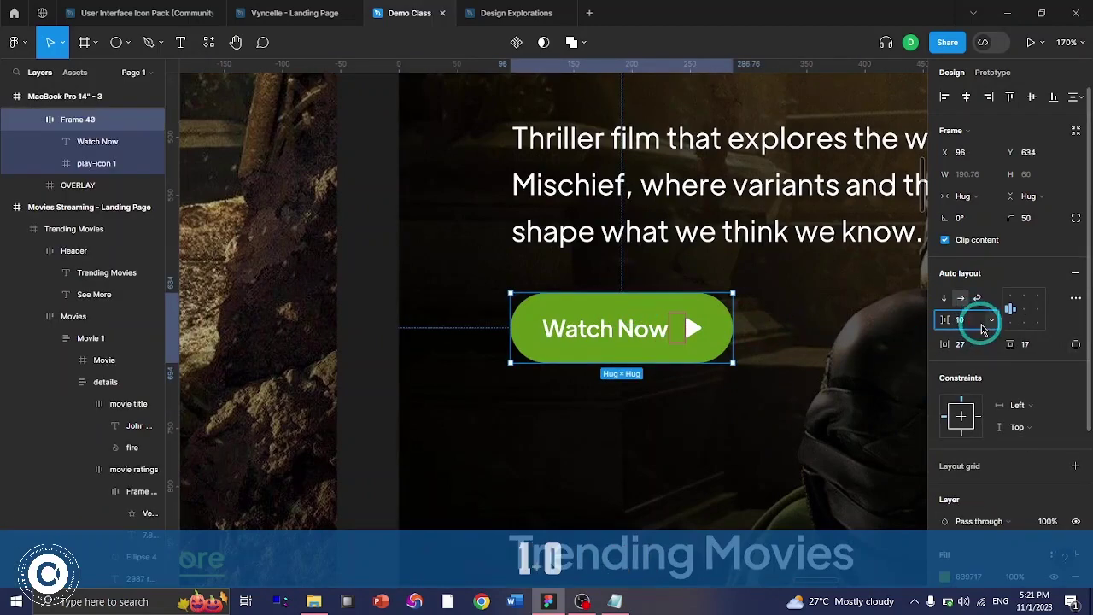
pyautogui.press('Return')
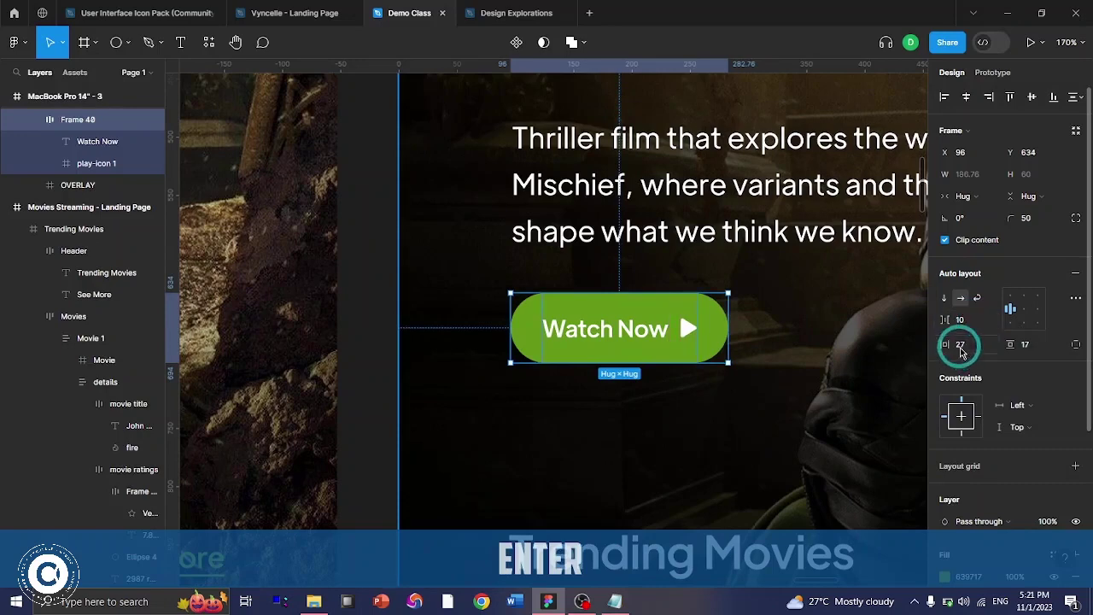
# - Give the new Watch Now button individual side paddings of 30 on the left and 32 on the right
pyautogui.click(950, 344)
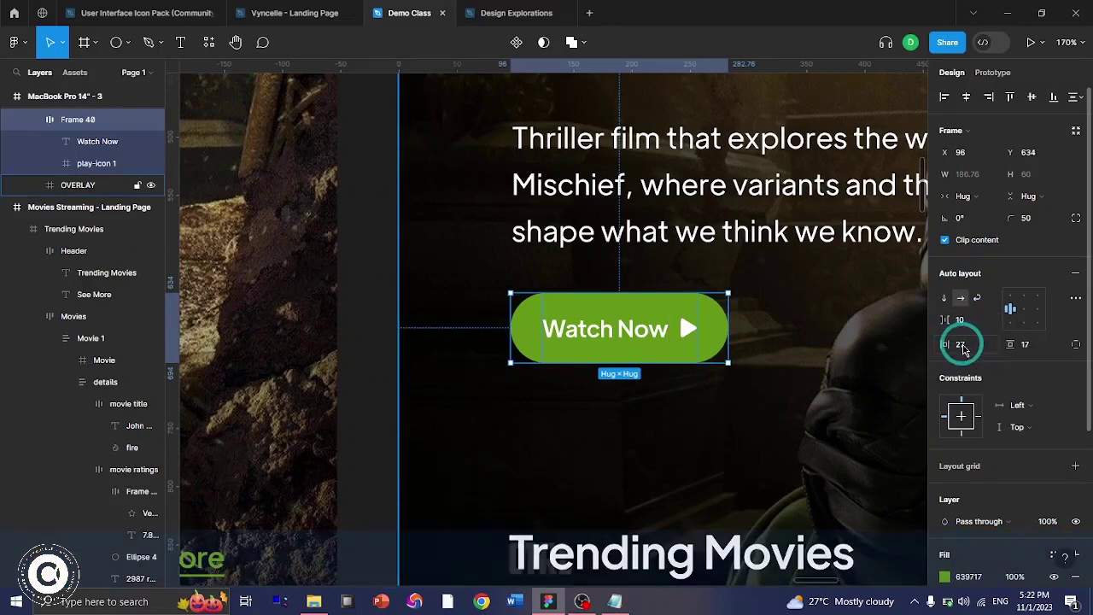
pyautogui.hotkey('ctrl', 'F2')
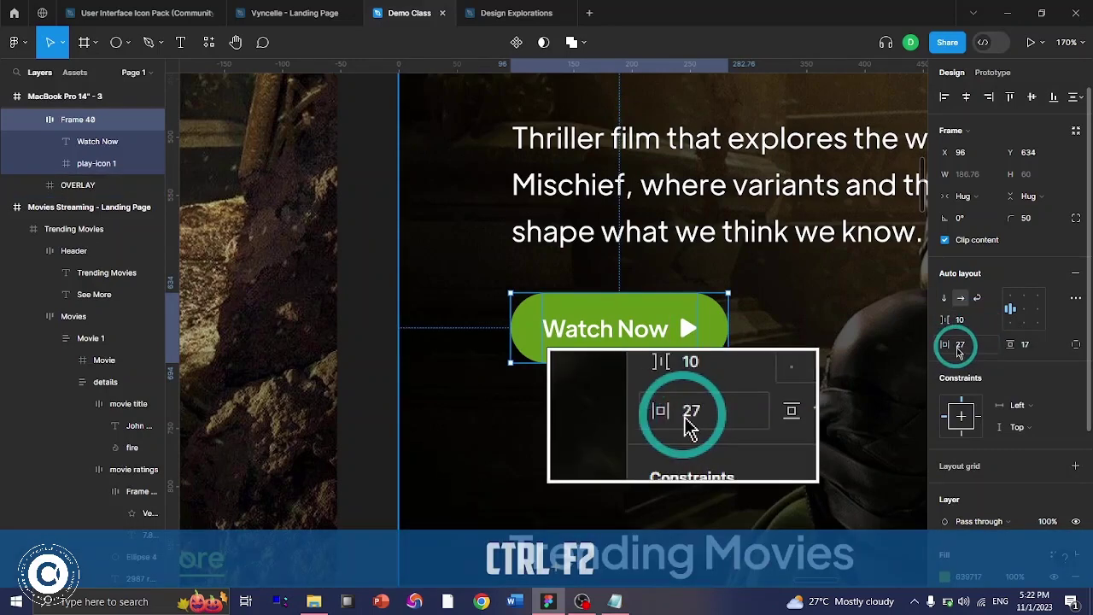
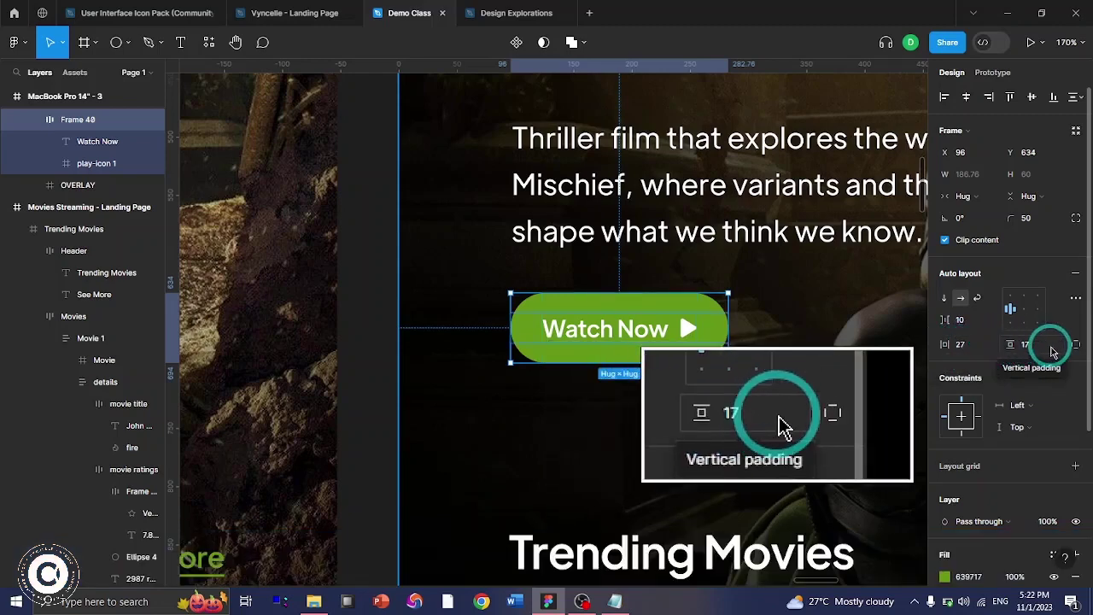
pyautogui.click(1074, 344)
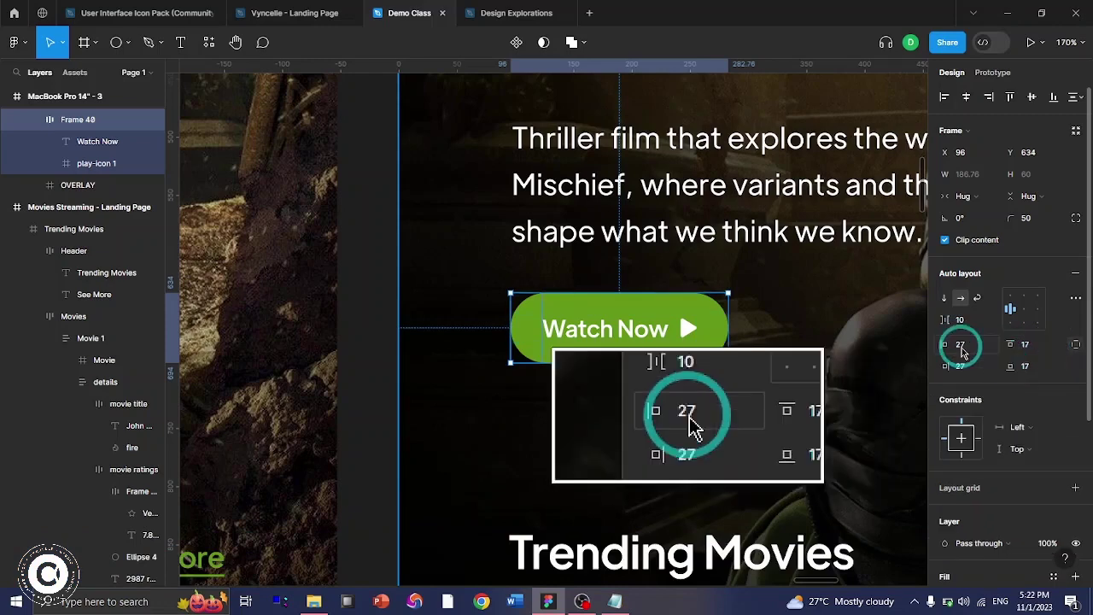
pyautogui.click(963, 350)
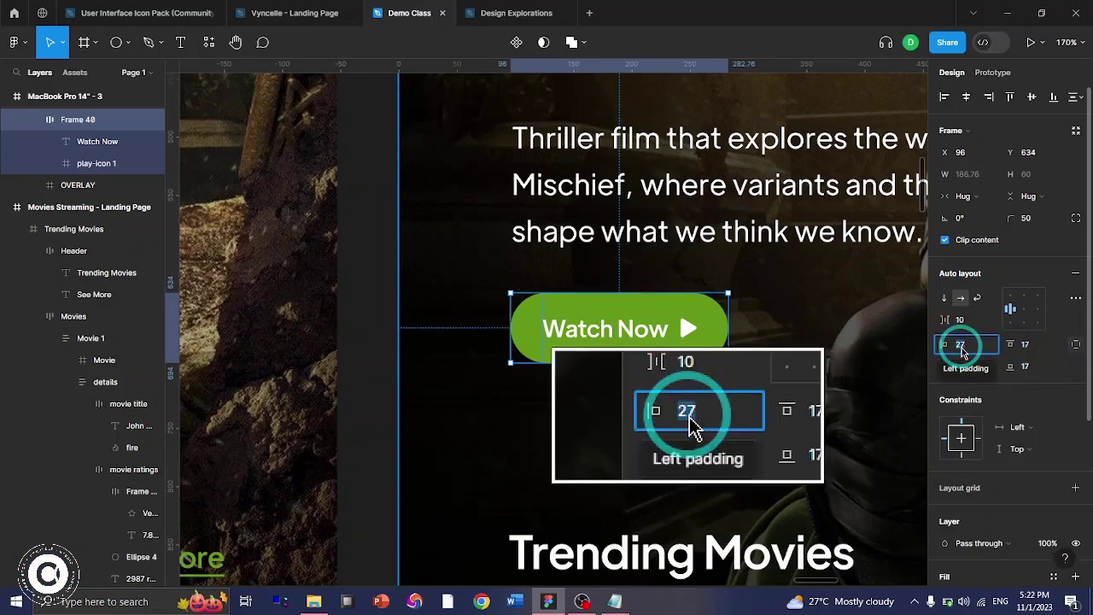
pyautogui.write('30')
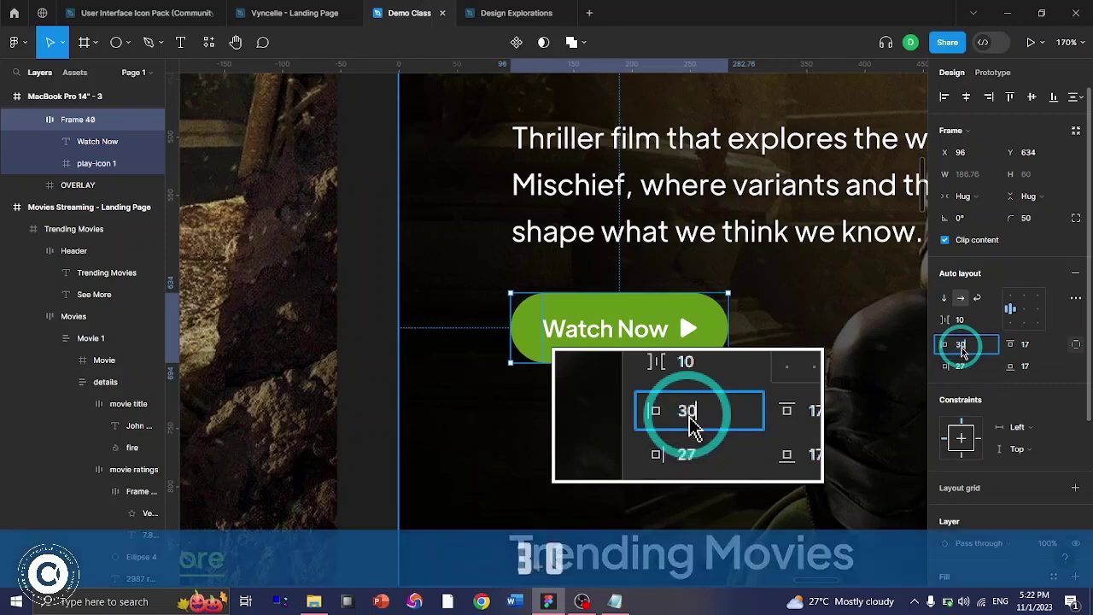
pyautogui.click(963, 372)
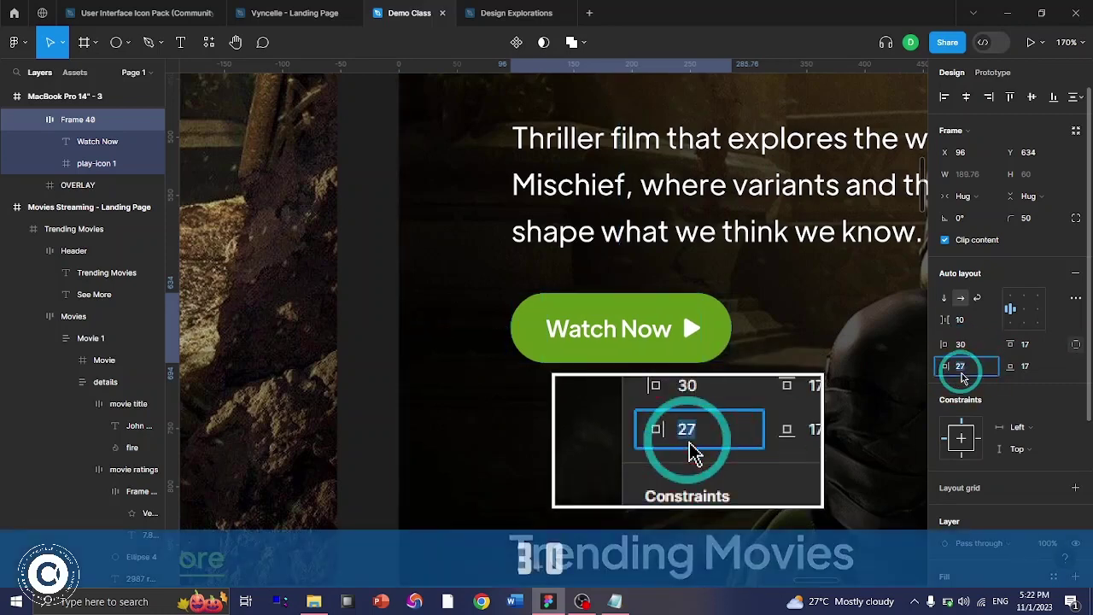
pyautogui.write('32')
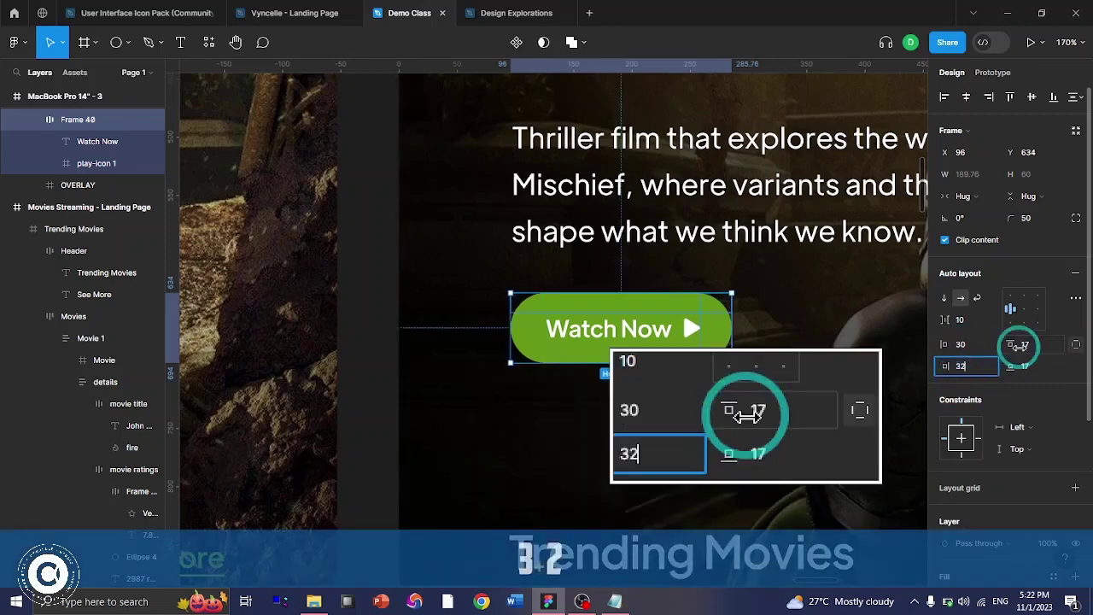
# - Set the new Watch Now button's top and bottom padding to 16
pyautogui.click(1029, 346)
pyautogui.write('16')
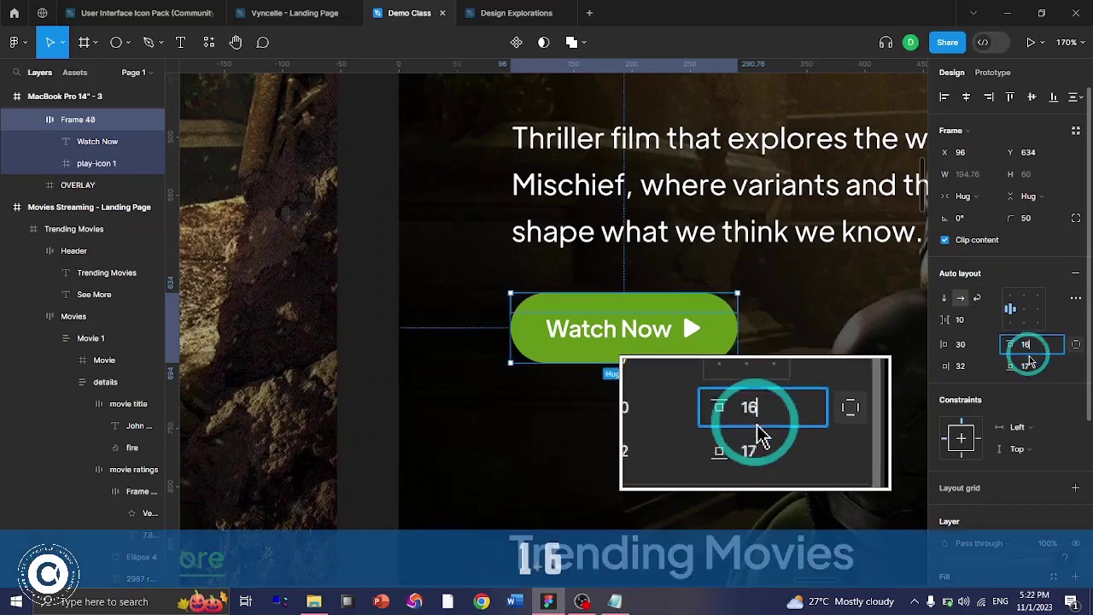
pyautogui.click(1029, 365)
pyautogui.write('16')
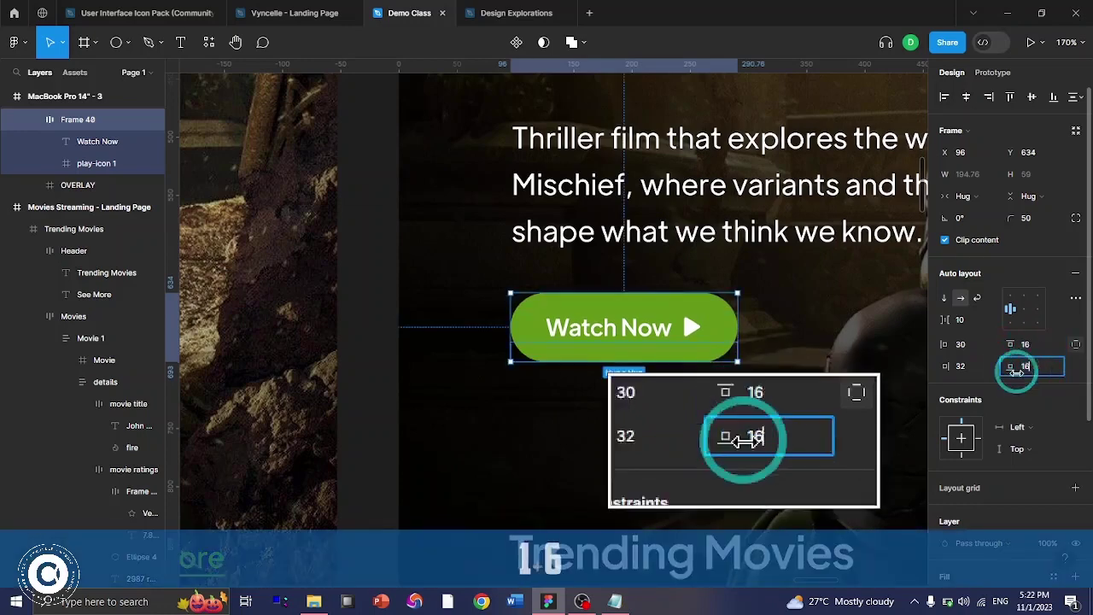
pyautogui.click(943, 387)
# - Check the reference Watch Now button's padding and size against the new button
pyautogui.hscroll(-5, 646, 378)
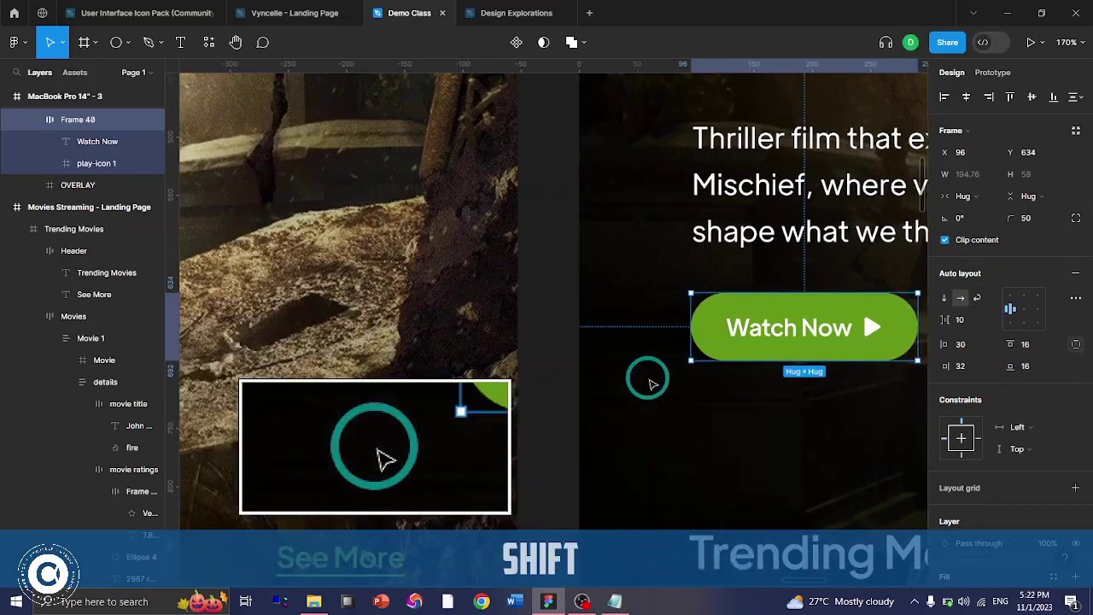
pyautogui.hscroll(4, 653, 384)
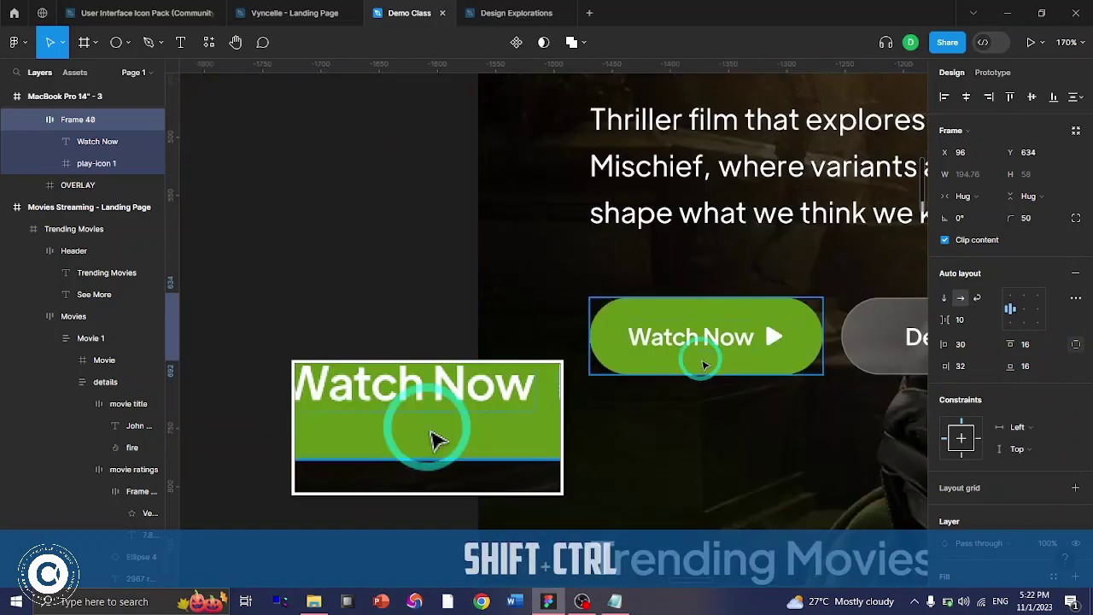
pyautogui.keyDown('ctrl'); pyautogui.click(700, 359); pyautogui.keyUp('ctrl')
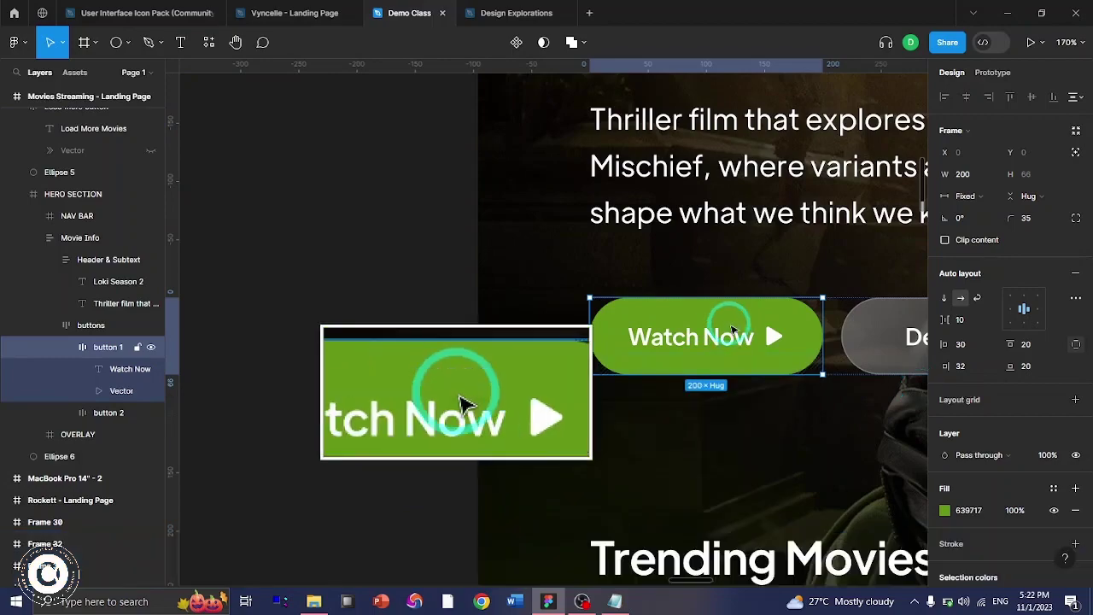
pyautogui.scroll(-5, 791, 325)
pyautogui.hscroll(10, 748, 327)
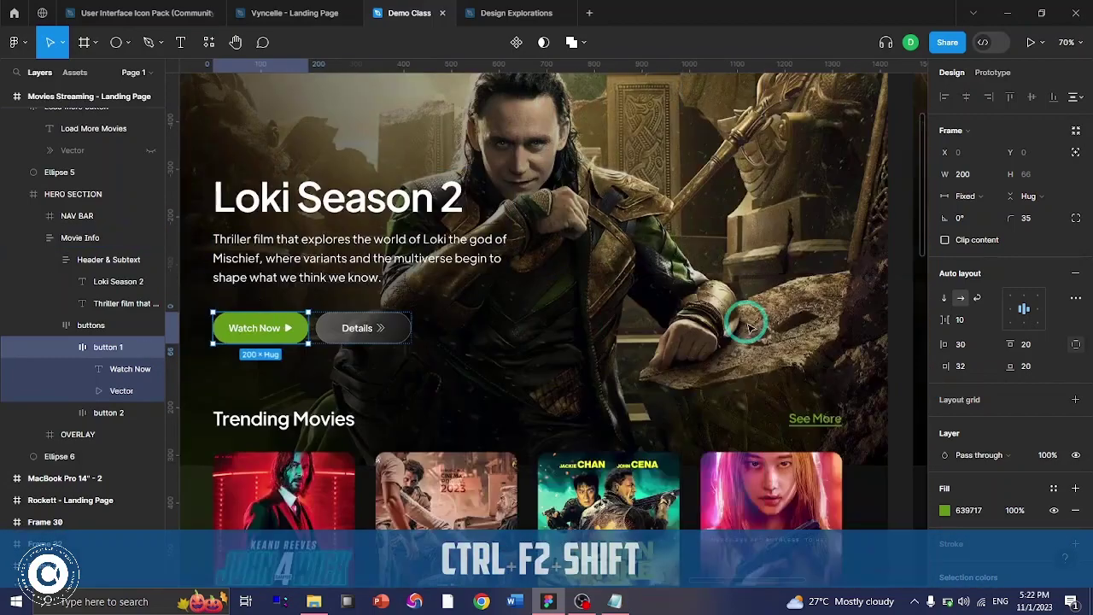
# - Set the new Watch Now button's top and bottom padding to 20
pyautogui.hscroll(-2, 453, 329)
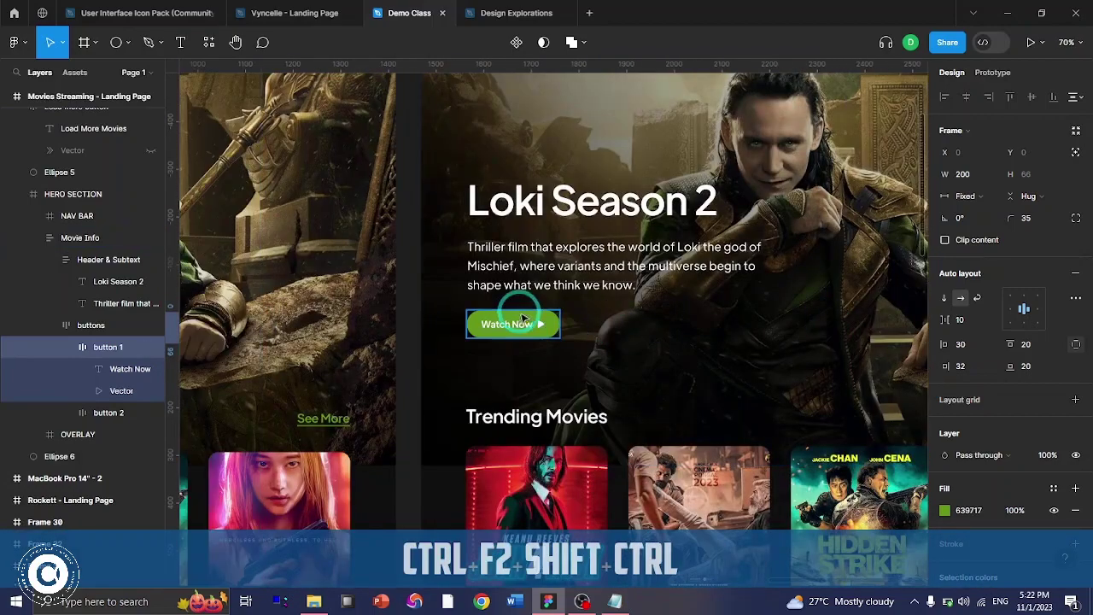
pyautogui.keyDown('ctrl'); pyautogui.click(518, 325); pyautogui.keyUp('ctrl')
pyautogui.press('F2')
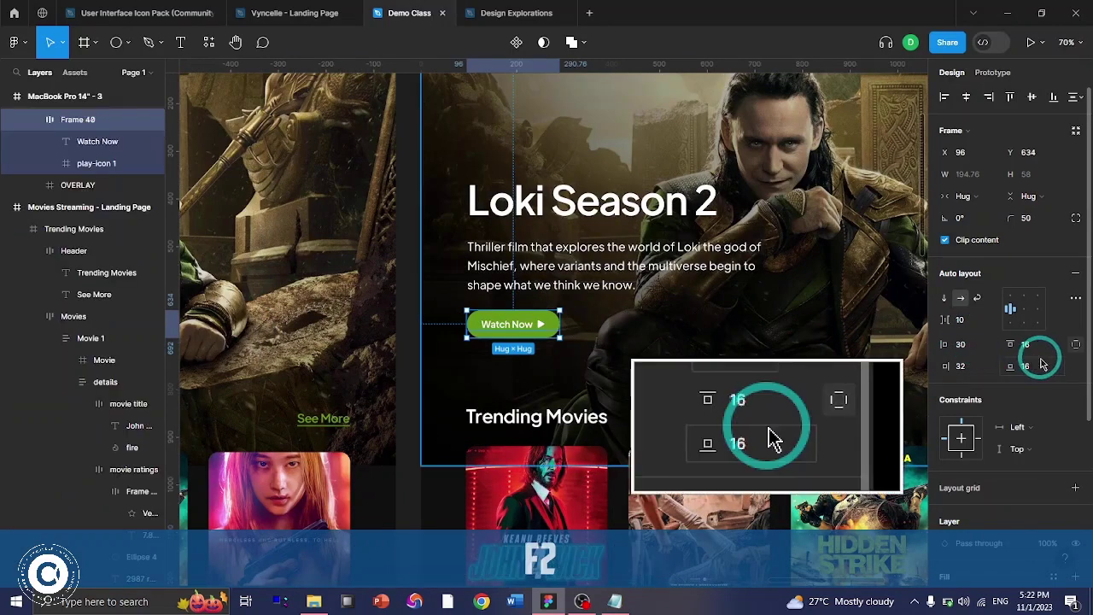
pyautogui.click(1036, 348)
pyautogui.write('20')
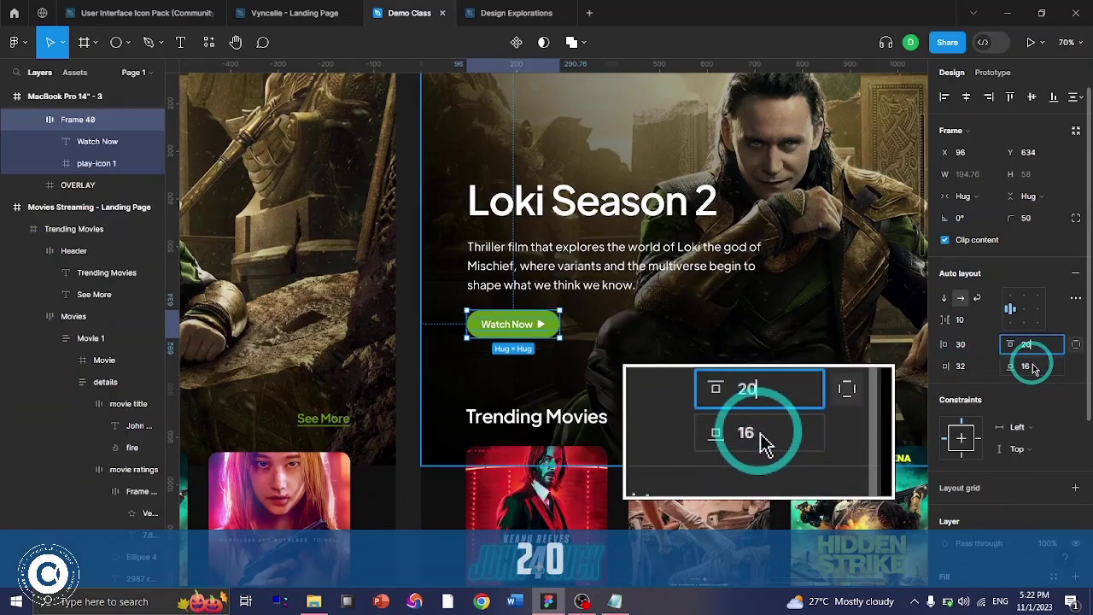
pyautogui.press('Return')
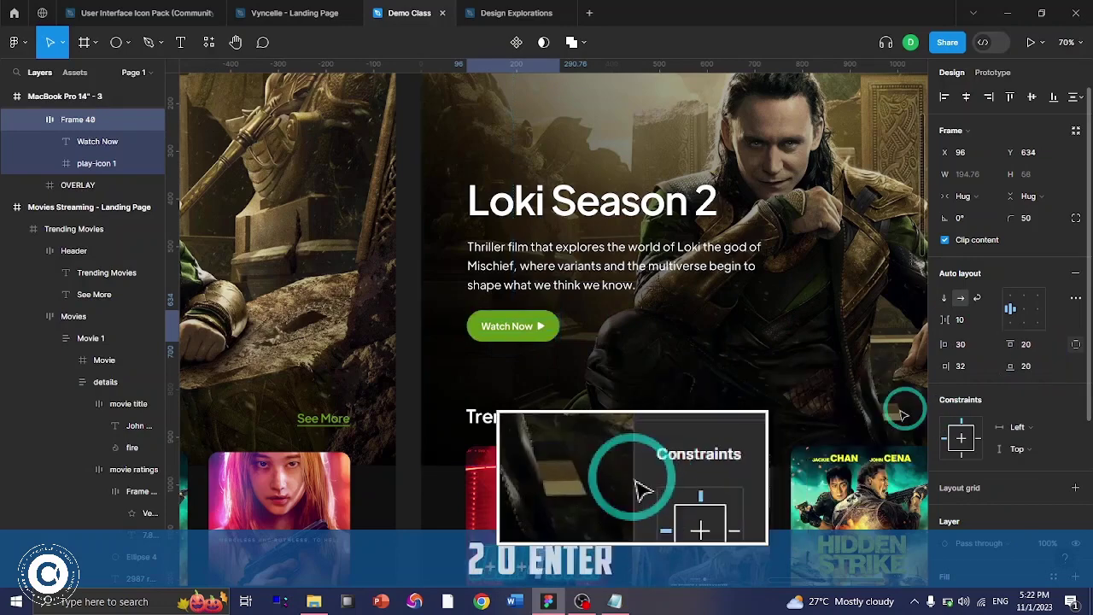
pyautogui.press('F2')
# - Check the reference Details button's size and padding against the reference Watch Now button
pyautogui.hscroll(-10, 603, 341)
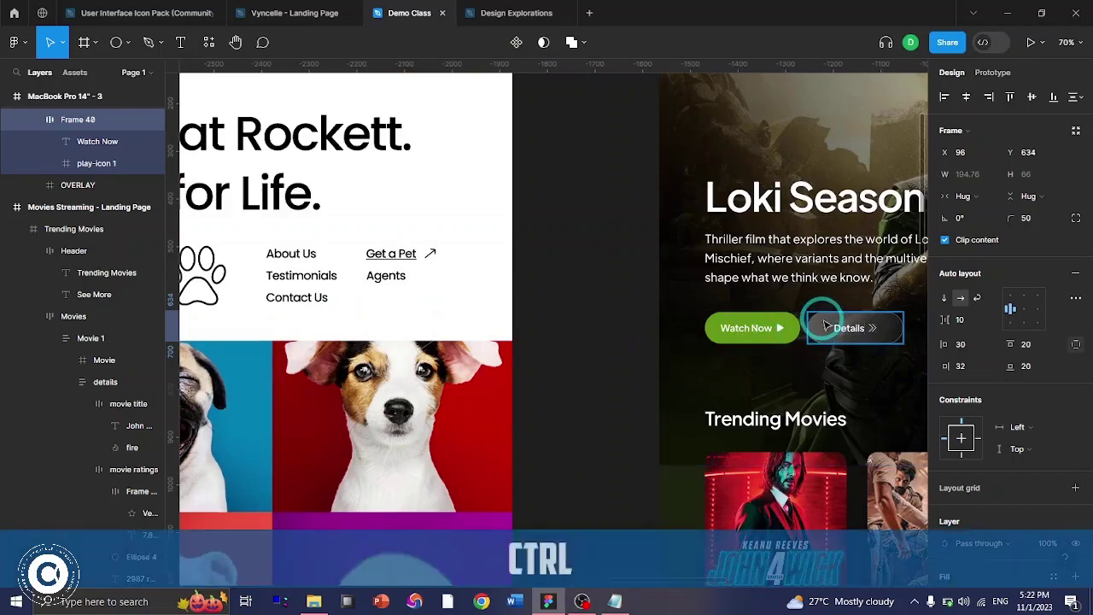
pyautogui.keyDown('ctrl'); pyautogui.click(826, 326); pyautogui.keyUp('ctrl')
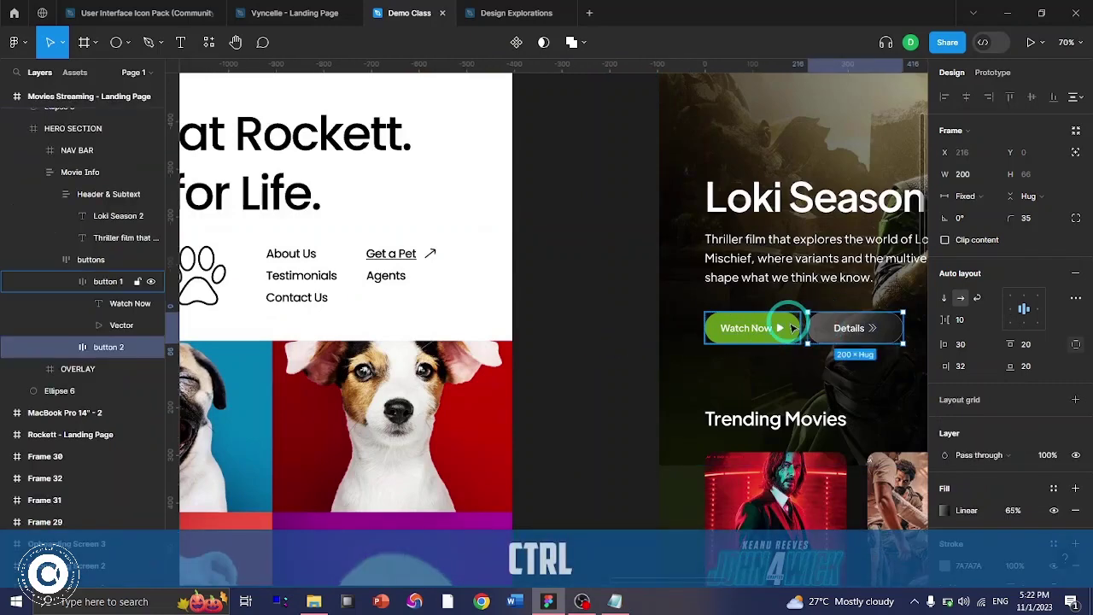
pyautogui.keyDown('ctrl'); pyautogui.click(793, 328); pyautogui.keyUp('ctrl')
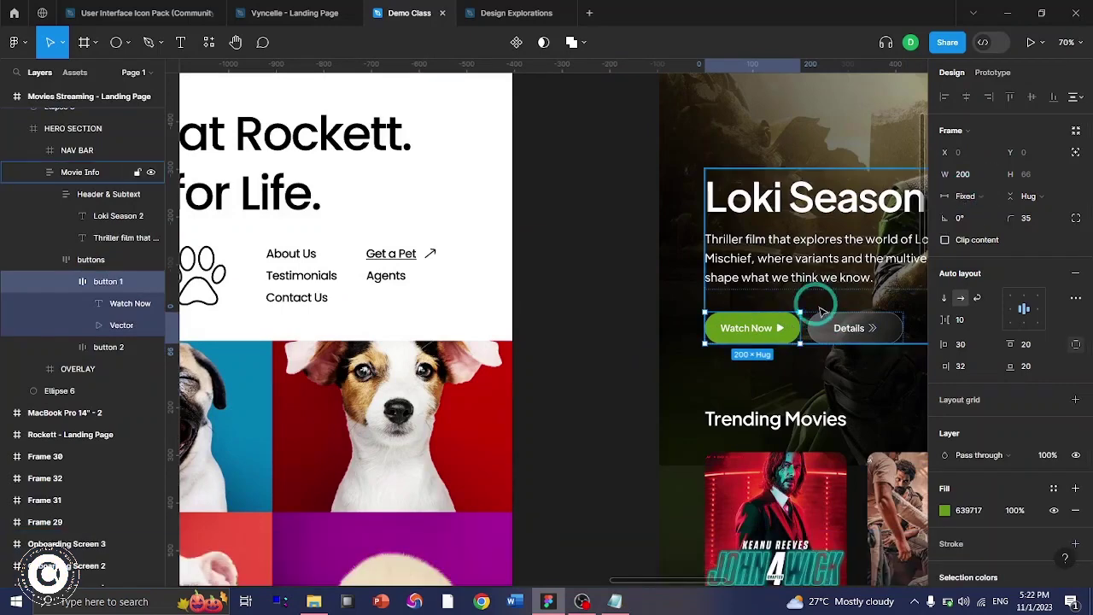
pyautogui.keyDown('ctrl'); pyautogui.click(820, 328); pyautogui.keyUp('ctrl')
# - Duplicate the new page's Load More Movies button and place the copy in the hero section over the Watch Now button's row
pyautogui.hscroll(10, 761, 333)
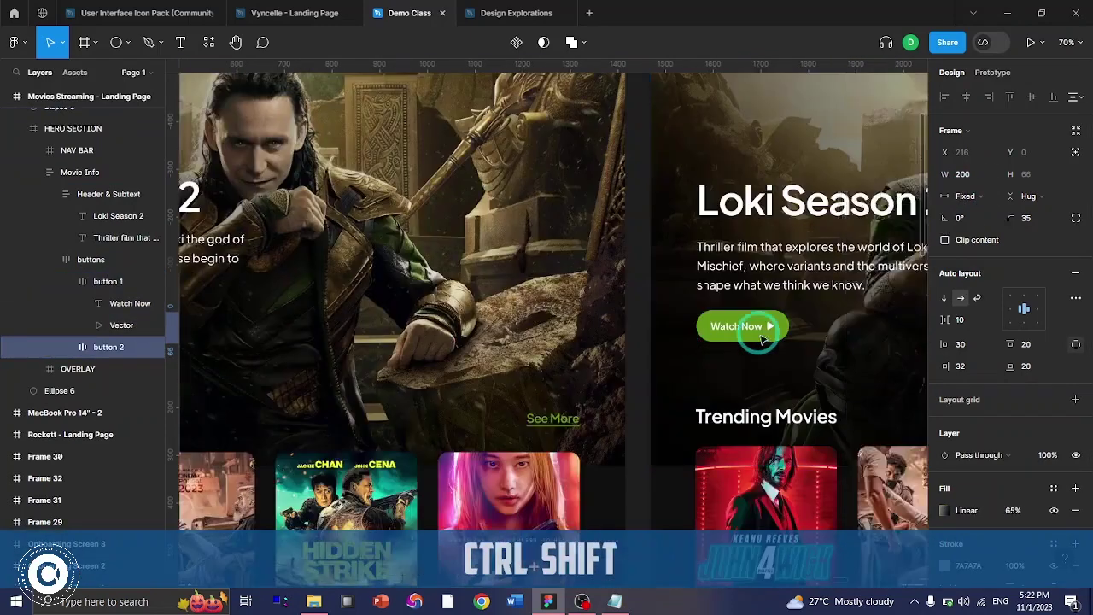
pyautogui.scroll(-5, 641, 342)
pyautogui.scroll(-5, 636, 346)
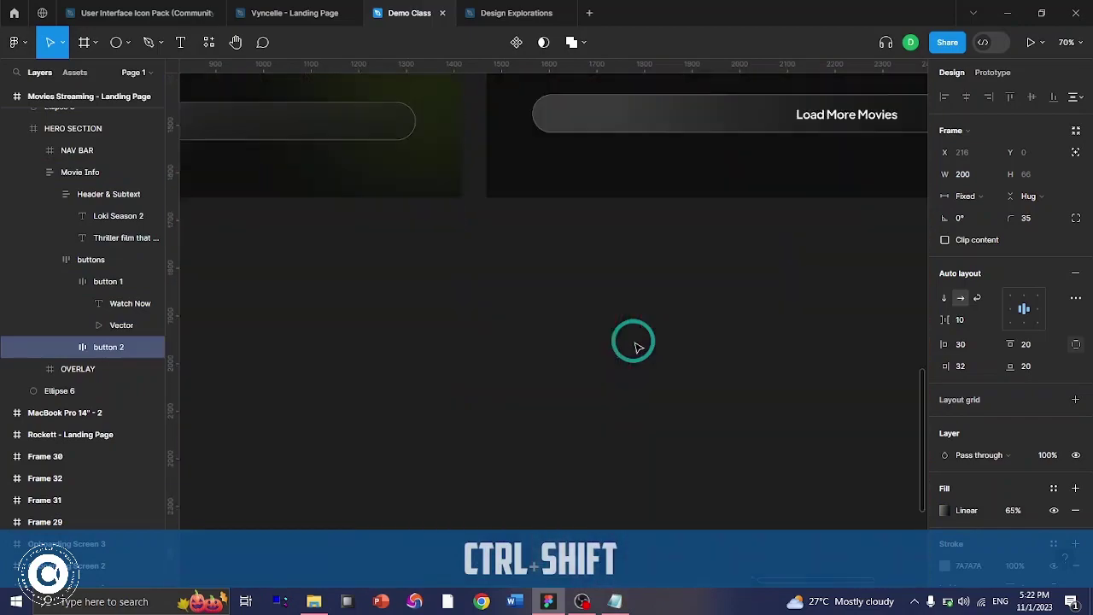
pyautogui.scroll(5, 636, 345)
pyautogui.scroll(-5, 636, 346)
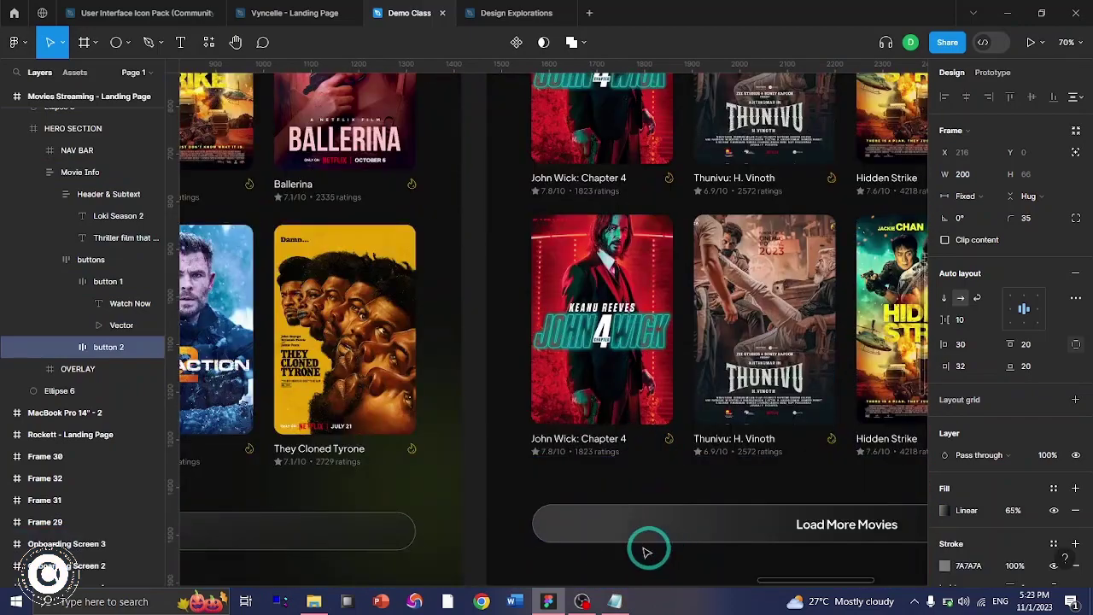
pyautogui.click(688, 527)
pyautogui.keyDown('ctrl'); pyautogui.scroll(-5, 688, 527); pyautogui.keyUp('ctrl')
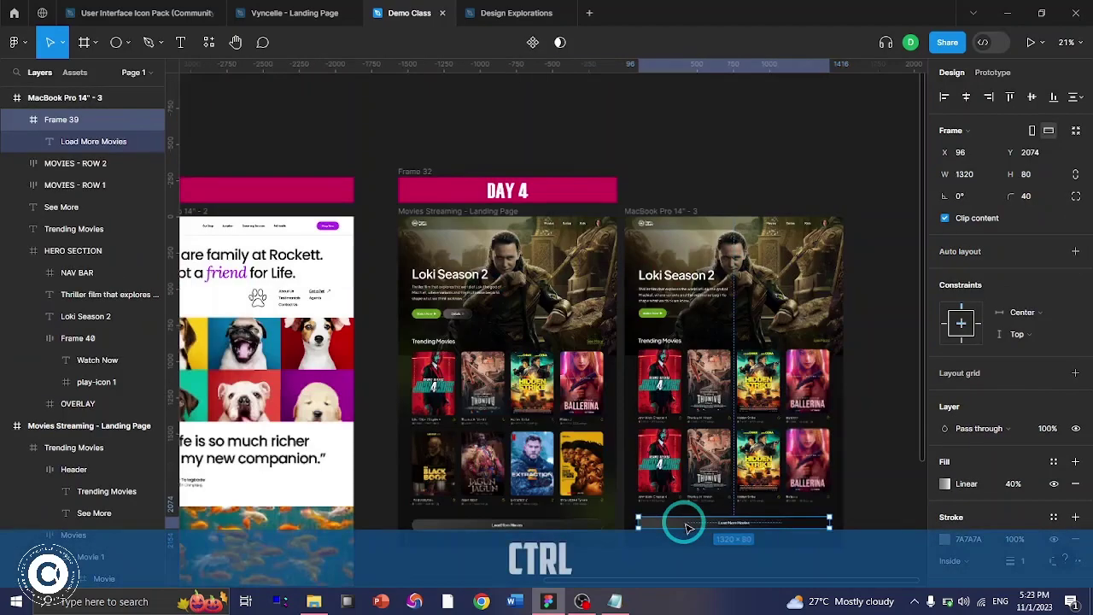
pyautogui.moveTo(688, 527); pyautogui.dragTo(696, 316)
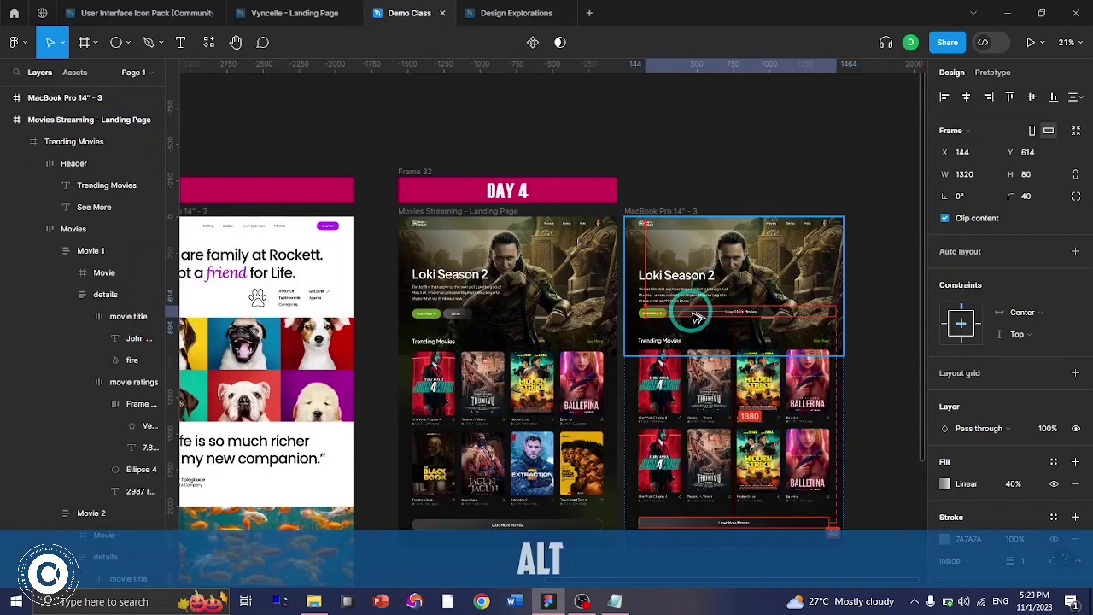
pyautogui.keyDown('ctrl'); pyautogui.scroll(5, 696, 316); pyautogui.keyUp('ctrl')
pyautogui.moveTo(696, 316); pyautogui.dragTo(675, 333)
# - Set the copied Load More Movies button's width to 200 and place it directly beside the Watch Now button's right edge
pyautogui.hscroll(2, 671, 317)
pyautogui.hscroll(4, 676, 334)
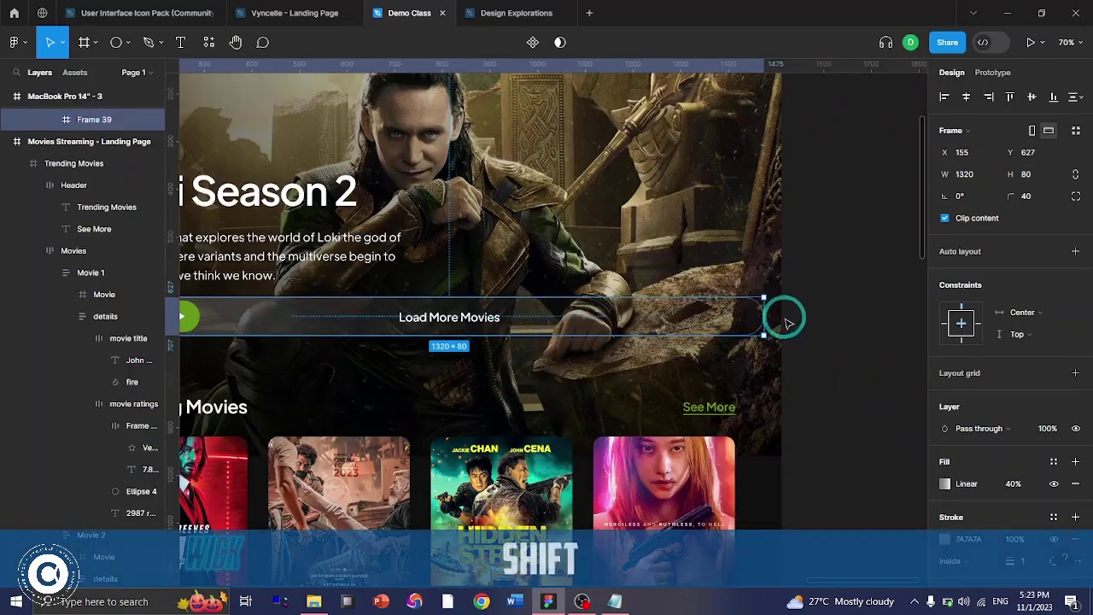
pyautogui.moveTo(776, 323); pyautogui.dragTo(422, 333)
pyautogui.hscroll(-3, 450, 334)
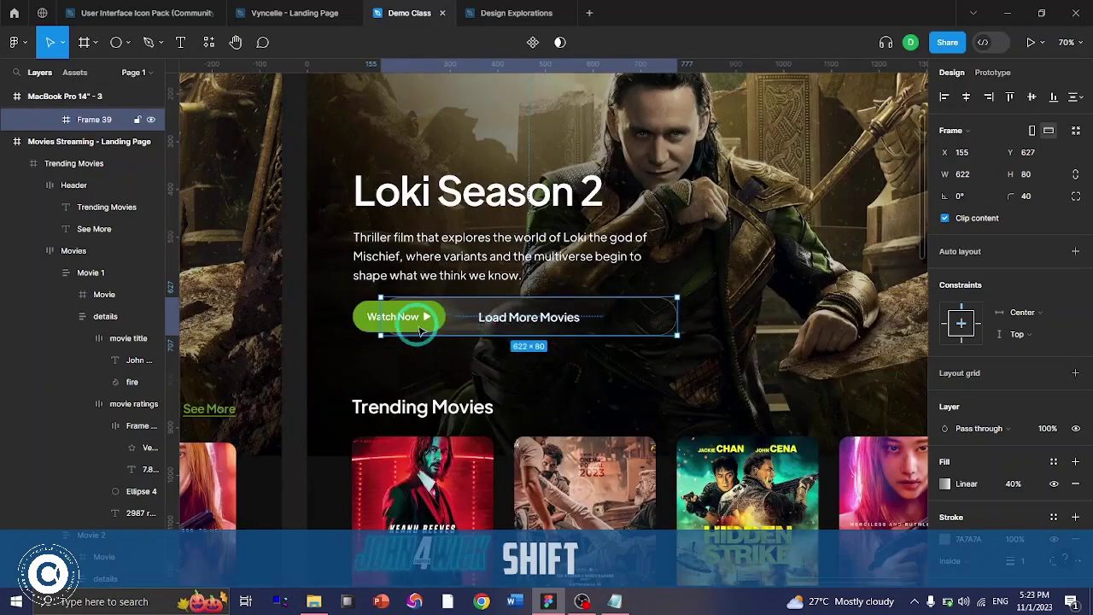
pyautogui.click(964, 175)
pyautogui.write('200')
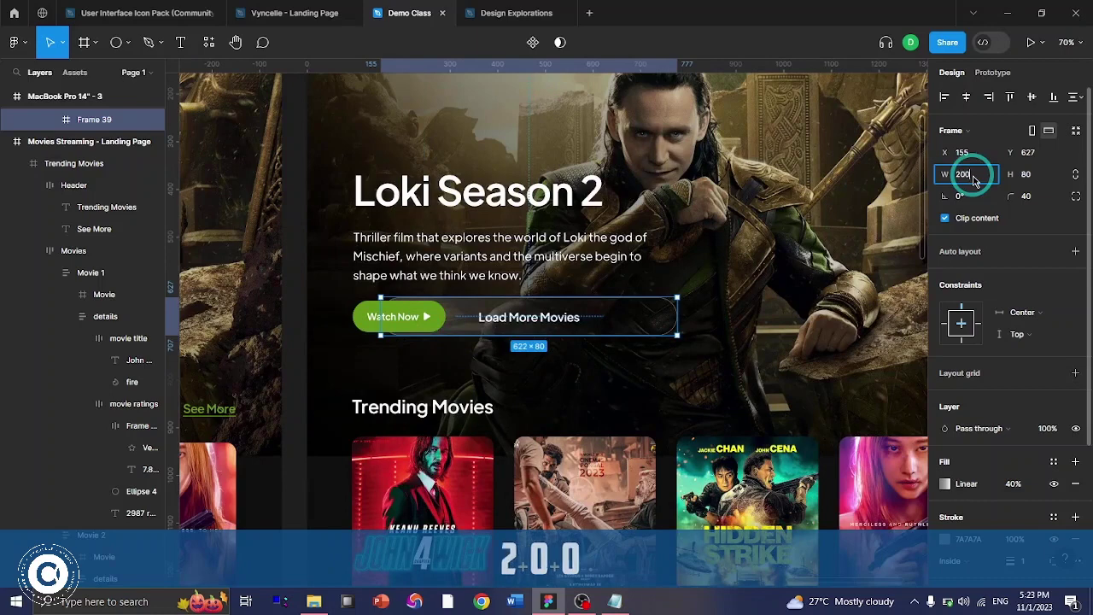
pyautogui.press('Return')
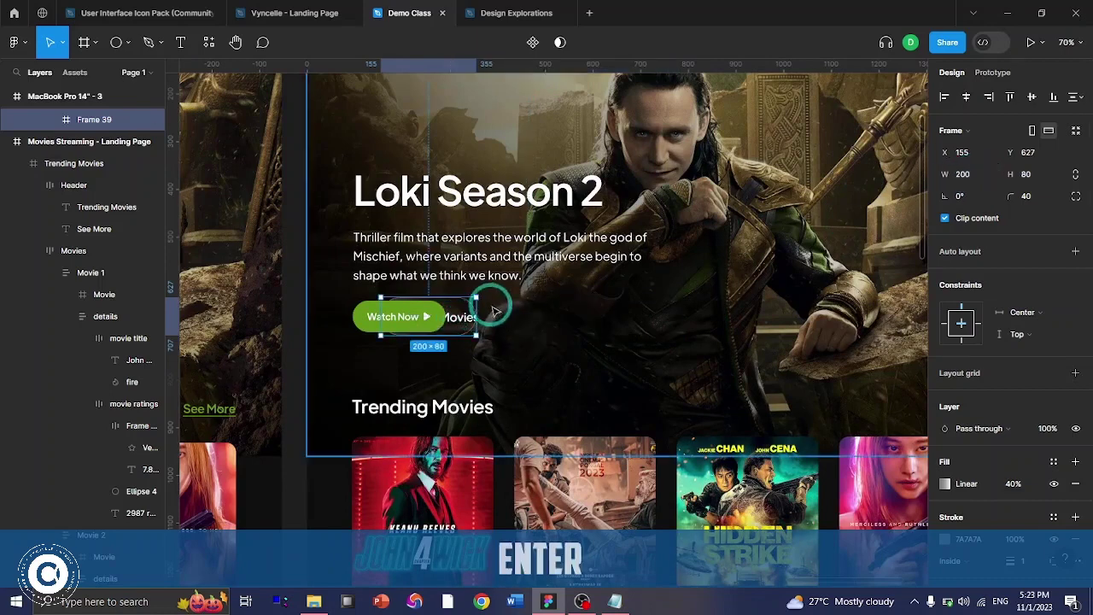
pyautogui.moveTo(462, 317); pyautogui.dragTo(510, 333)
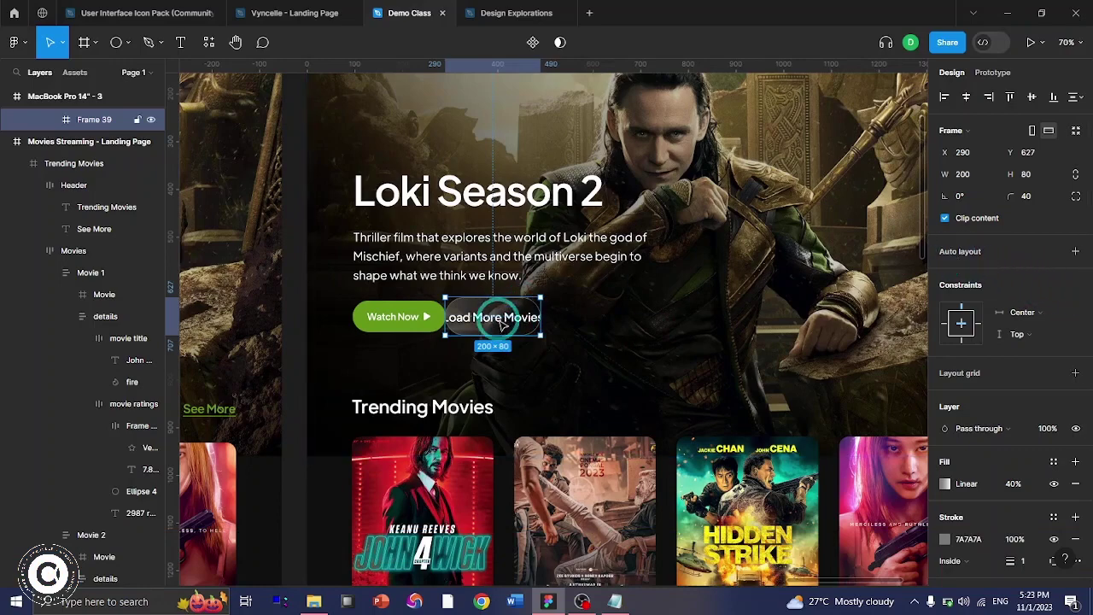
# - Change the copied button's label to "Details"
pyautogui.click(501, 321)
pyautogui.doubleClick(501, 321)
pyautogui.press('capslock')
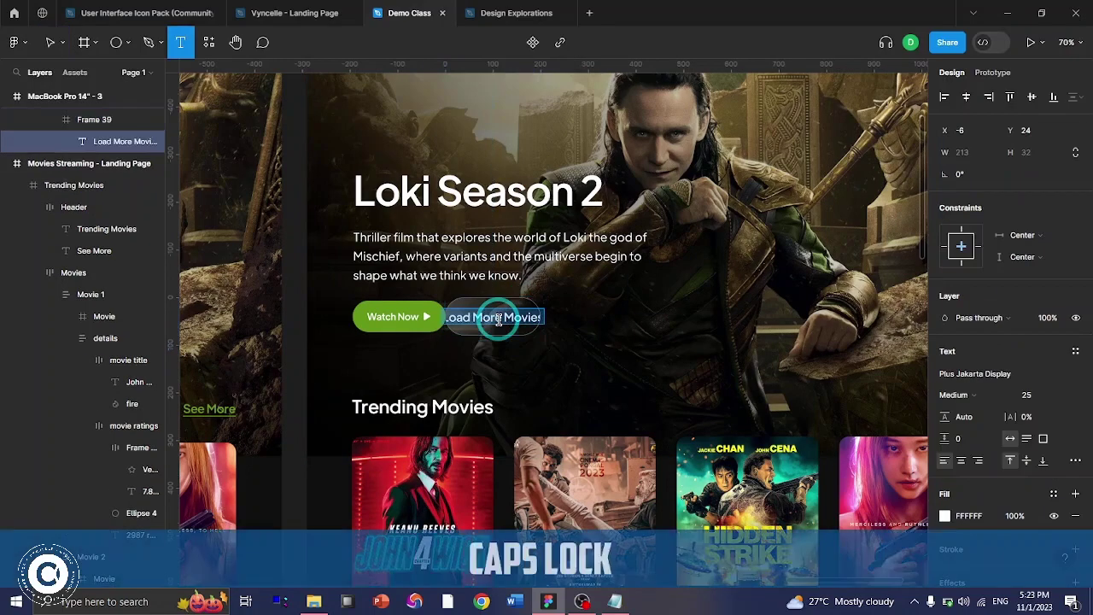
pyautogui.write('D')
pyautogui.press('capslock')
pyautogui.write('e')
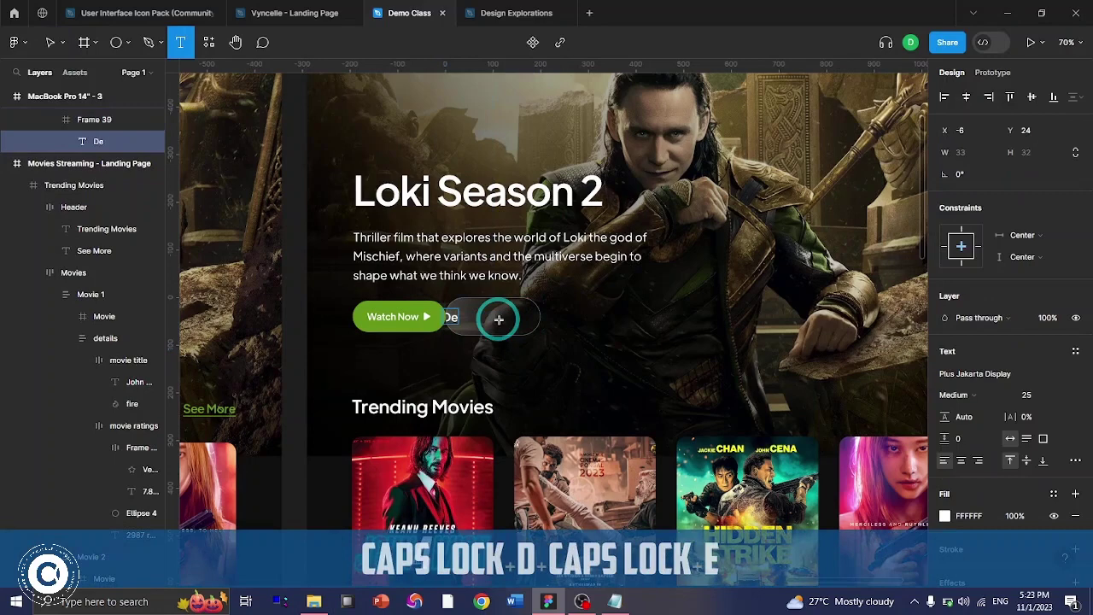
pyautogui.write('tai')
pyautogui.press('BackSpace')
pyautogui.write('ails')
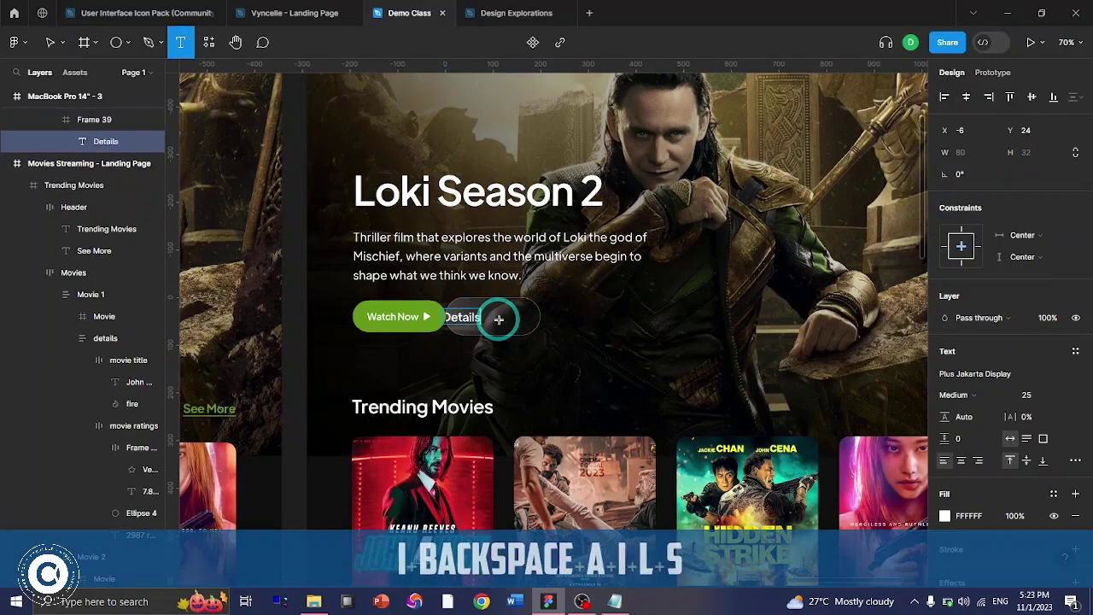
pyautogui.hotkey('ctrl', 'Return')
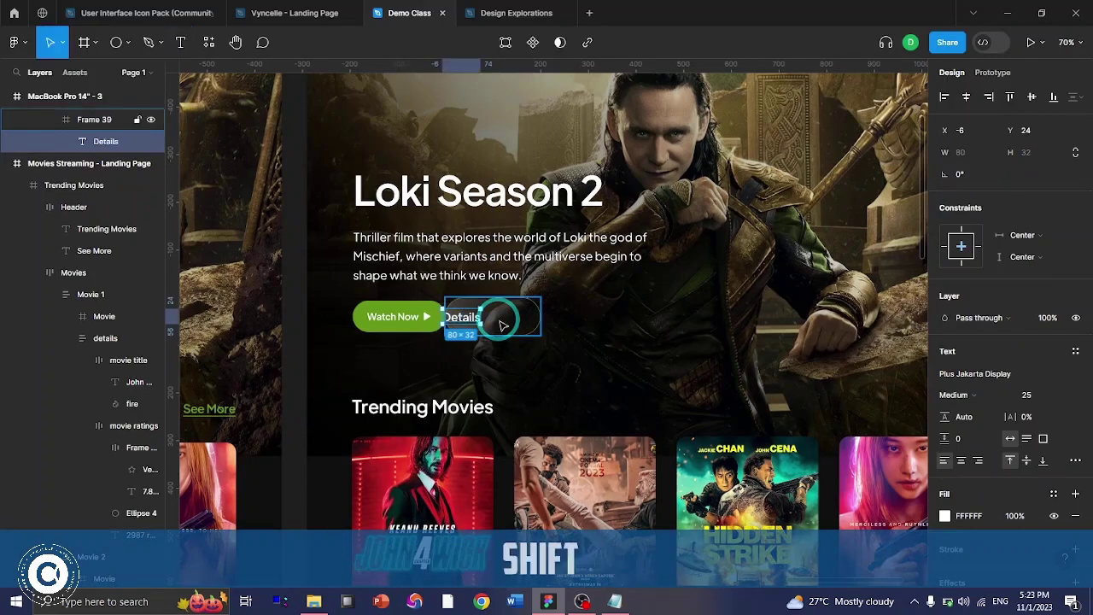
# - Move the Details label 40 px to the right inside its button
pyautogui.hscroll(-3, 504, 324)
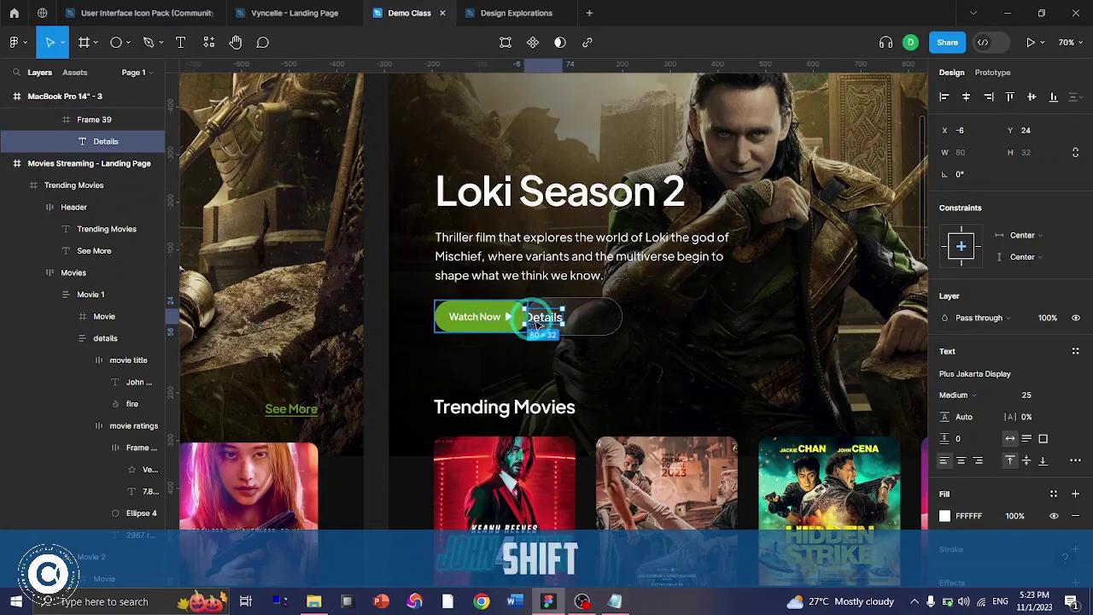
pyautogui.keyDown('ctrl'); pyautogui.click(606, 317); pyautogui.keyUp('ctrl')
pyautogui.scroll(-3, 987, 415)
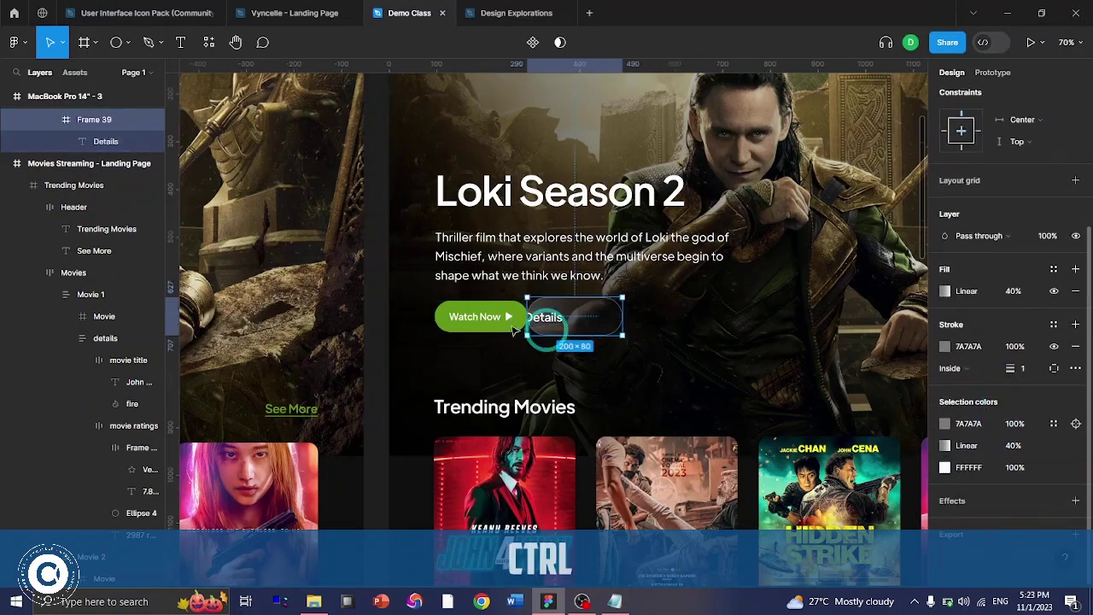
pyautogui.keyDown('ctrl'); pyautogui.click(578, 344); pyautogui.keyUp('ctrl')
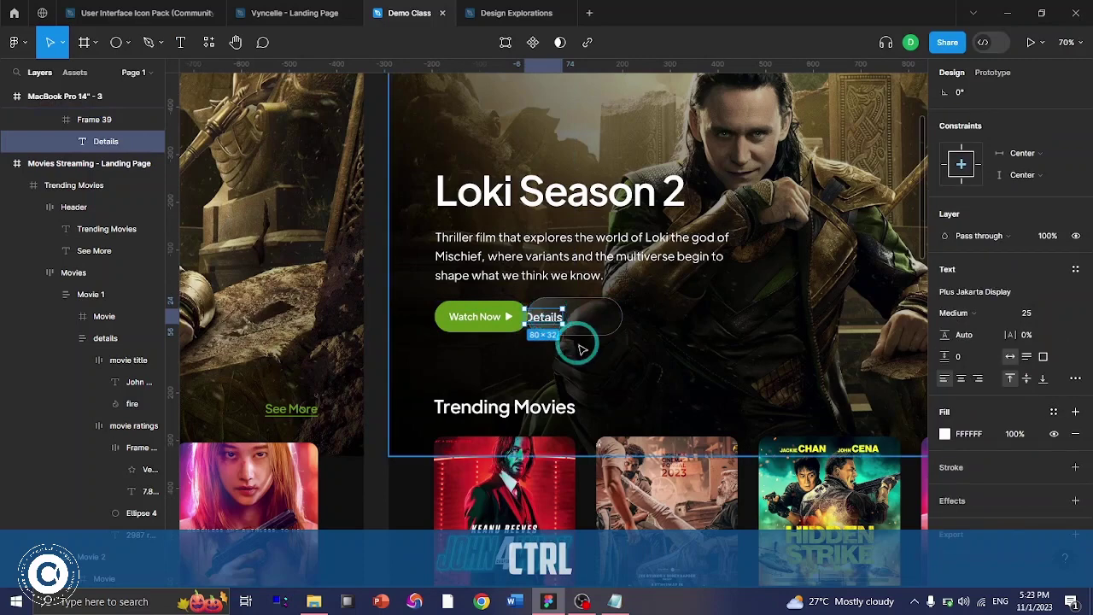
pyautogui.hotkey('shift', 'Right')
pyautogui.hotkey('shift', 'Right')
pyautogui.hotkey('shift', 'Right')
pyautogui.hotkey('shift', 'Right')
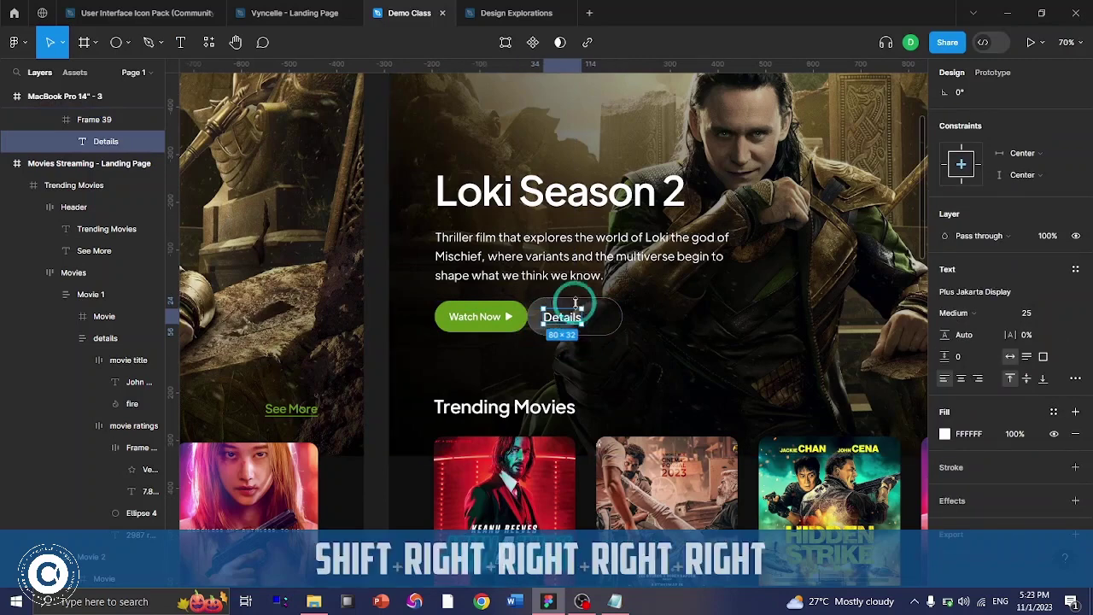
# - Reduce the Details button's height to 76 from its upper edge and add auto layout to it
pyautogui.click(583, 299)
pyautogui.moveTo(585, 297); pyautogui.dragTo(584, 299)
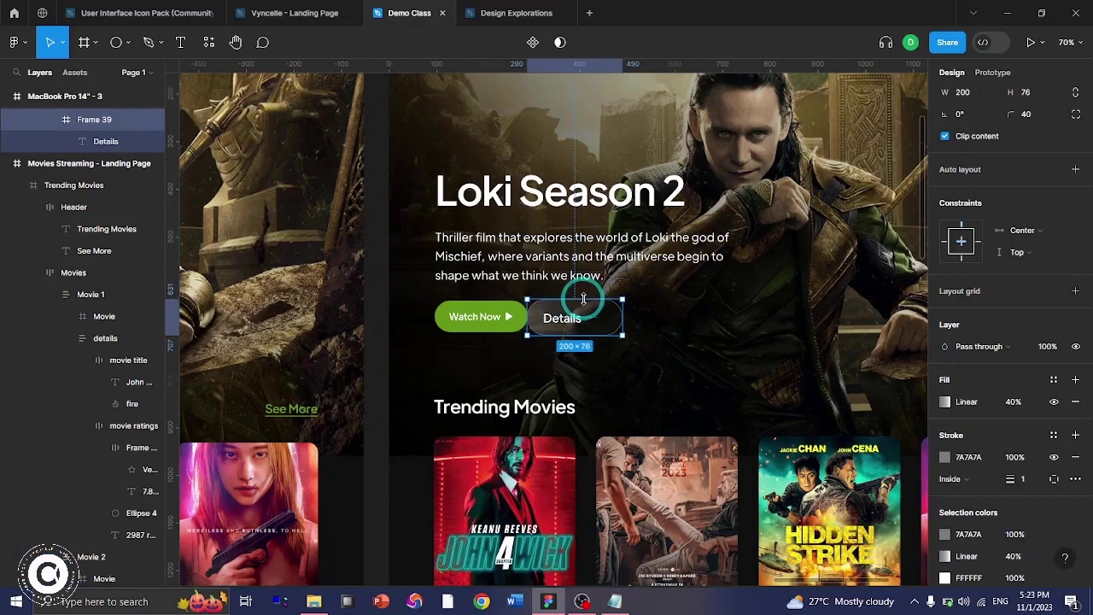
pyautogui.hotkey('shift', 'a')
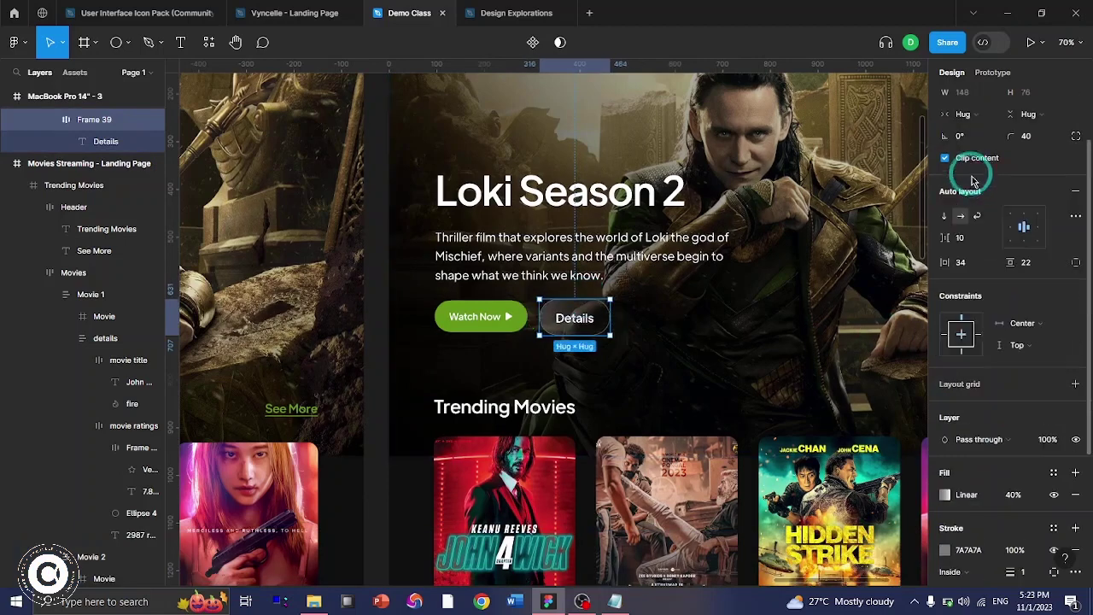
# - Set the Details button's vertical padding to 20 and its width to a fixed 200
pyautogui.click(1030, 262)
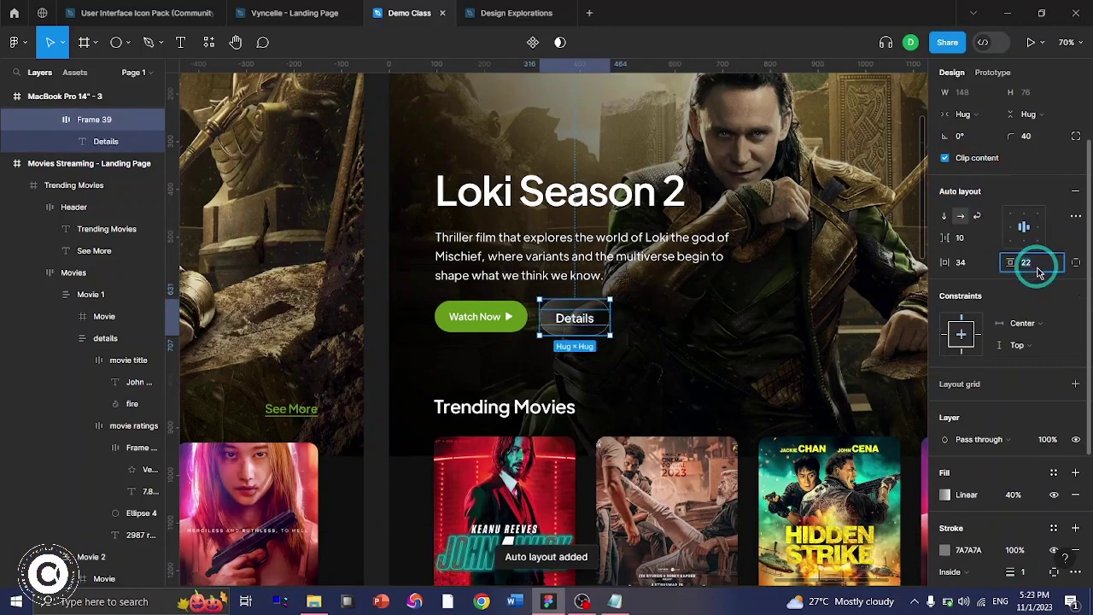
pyautogui.write('20')
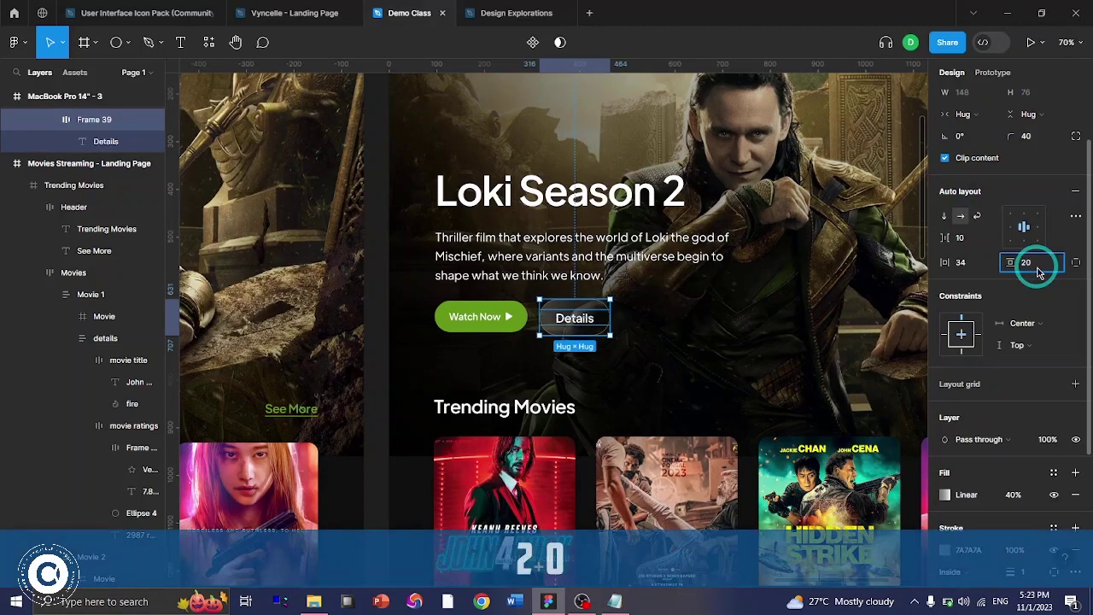
pyautogui.scroll(2, 1041, 271)
pyautogui.click(970, 176)
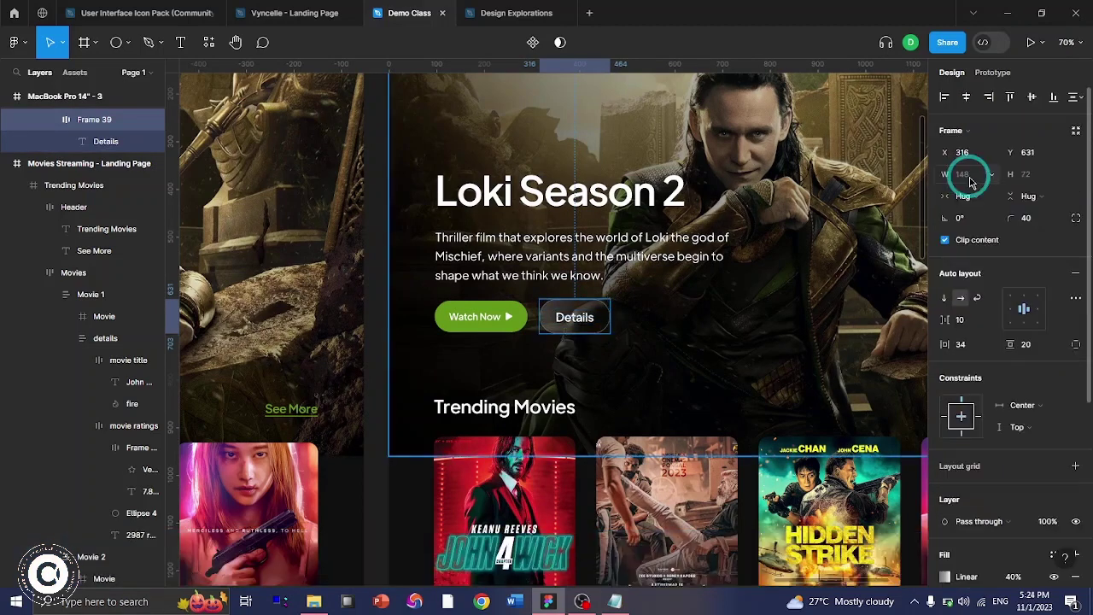
pyautogui.press('F2')
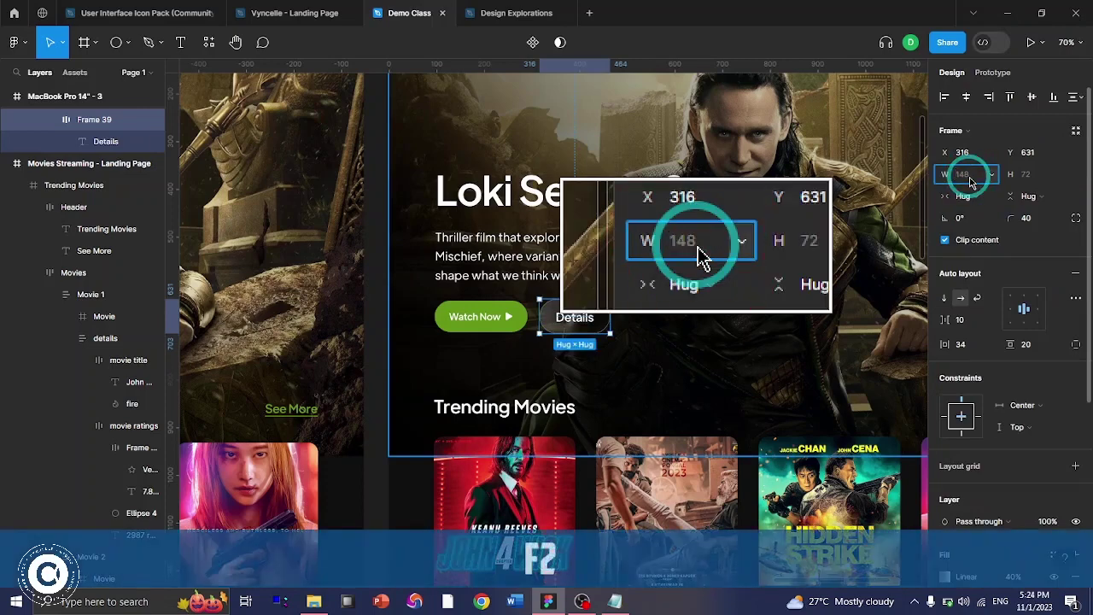
pyautogui.write('200')
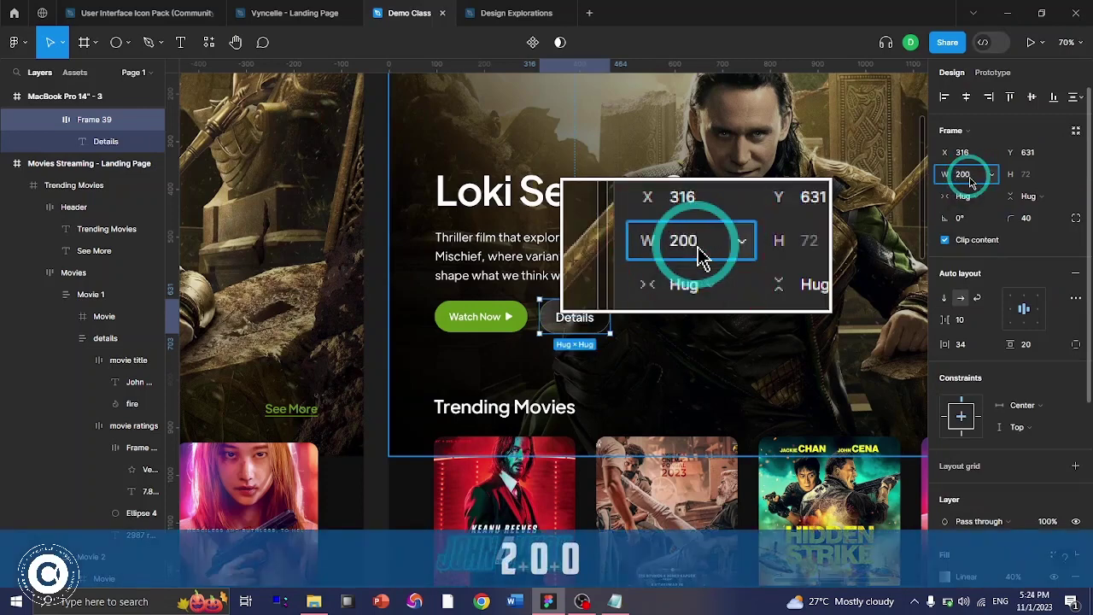
pyautogui.press('Return')
pyautogui.press('F2')
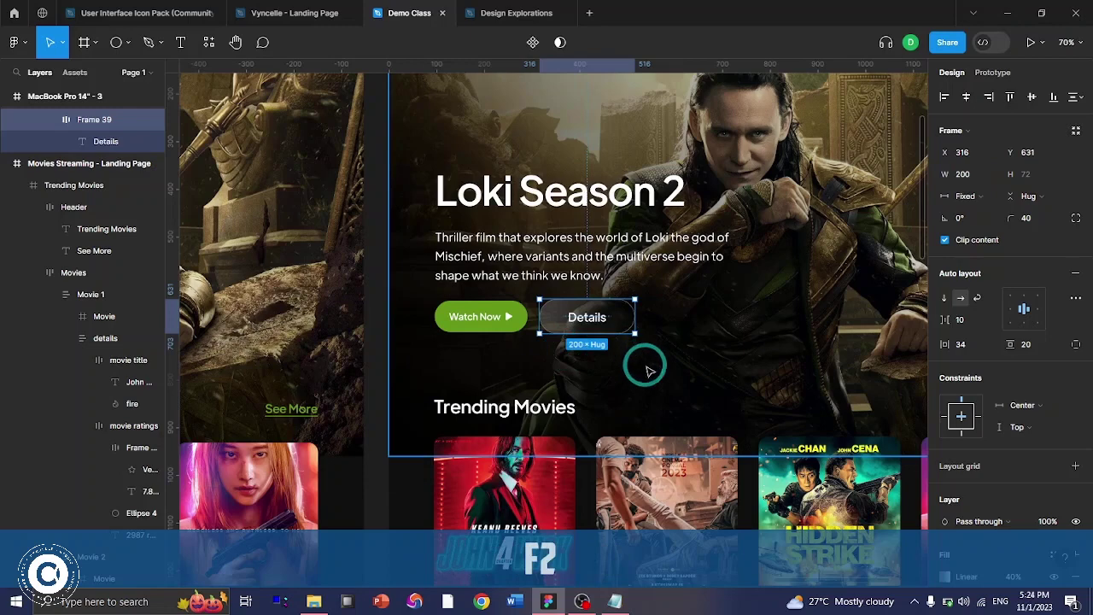
# - Replace the Details button's label with a copy of the Watch Now button's text
pyautogui.keyDown('ctrl'); pyautogui.click(489, 317); pyautogui.keyUp('ctrl')
pyautogui.hotkey('ctrl', 'c')
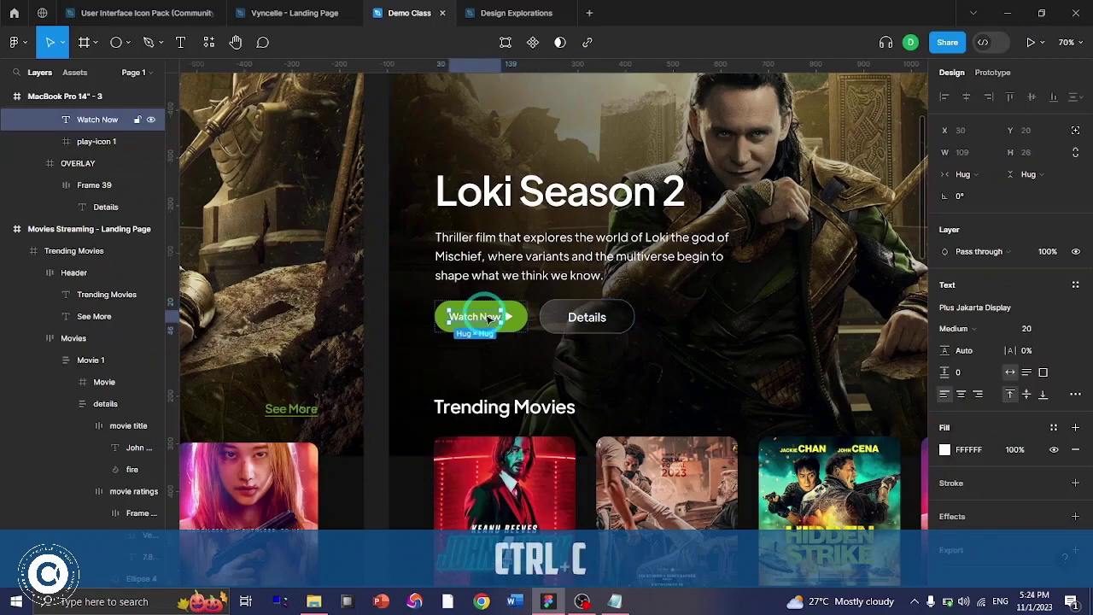
pyautogui.hotkey('ctrl', 'shift', 'r')
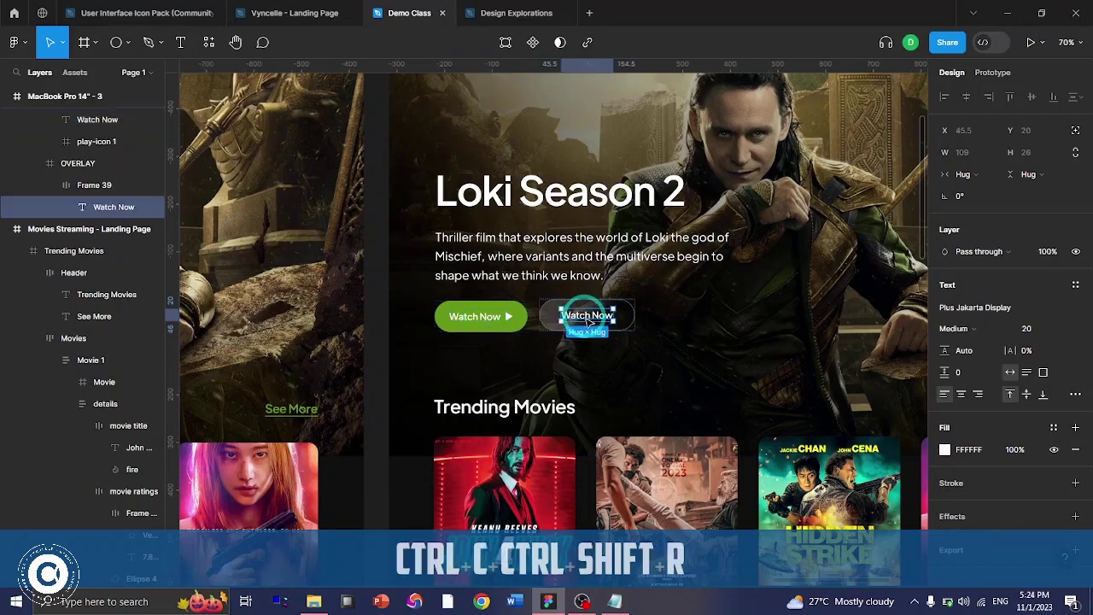
# - Change the second hero button's label text to "Details", as in the reference design
pyautogui.hscroll(-5, 581, 318)
pyautogui.hscroll(-4, 586, 321)
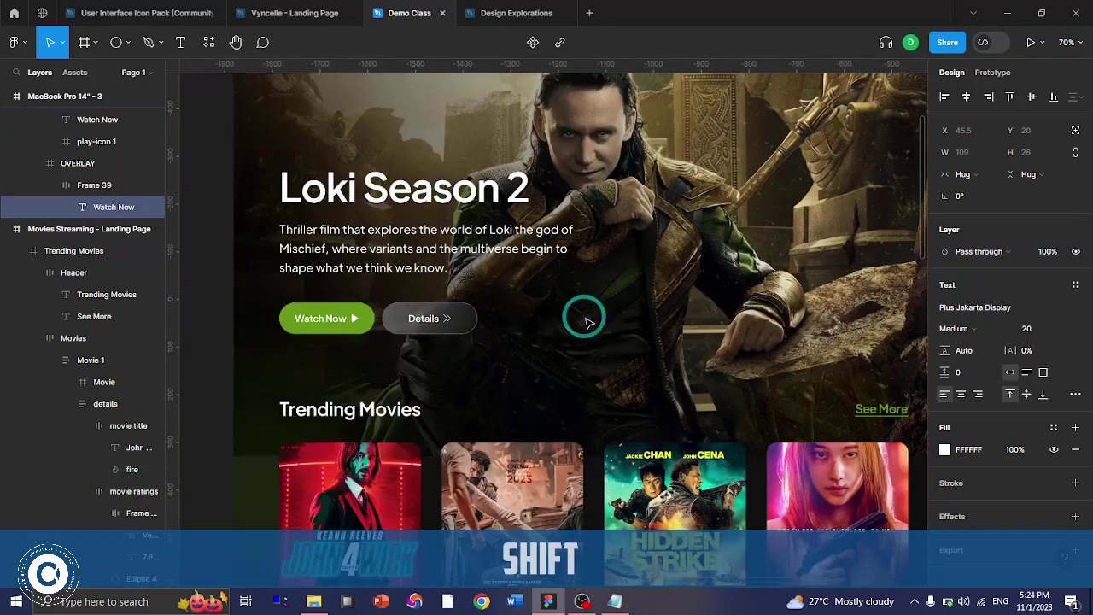
pyautogui.hscroll(10, 586, 321)
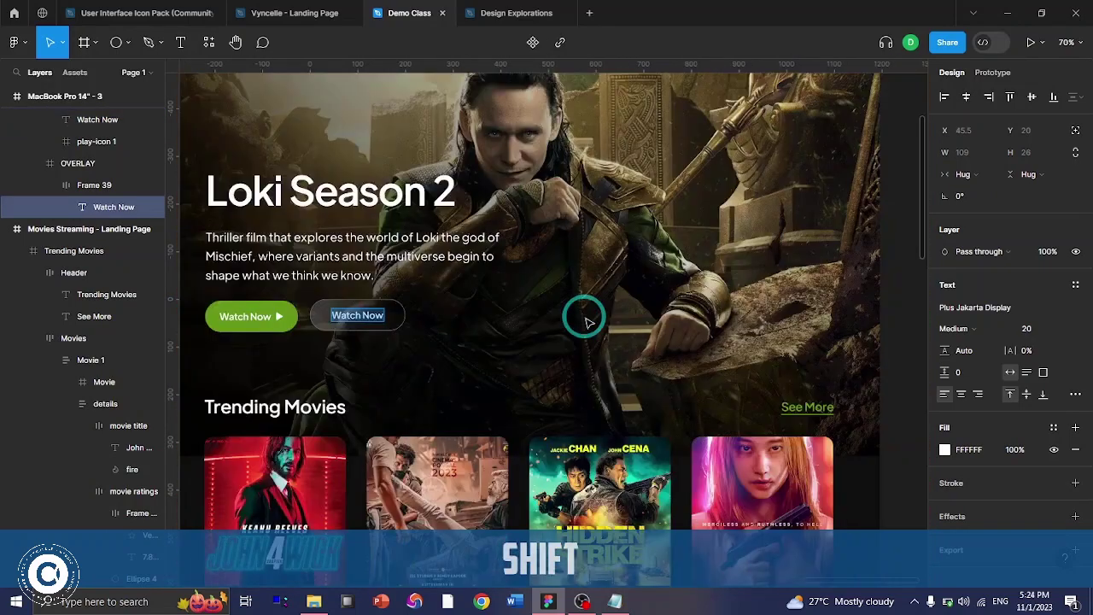
pyautogui.press('capslock')
pyautogui.write('D')
pyautogui.press('capslock')
pyautogui.write('et')
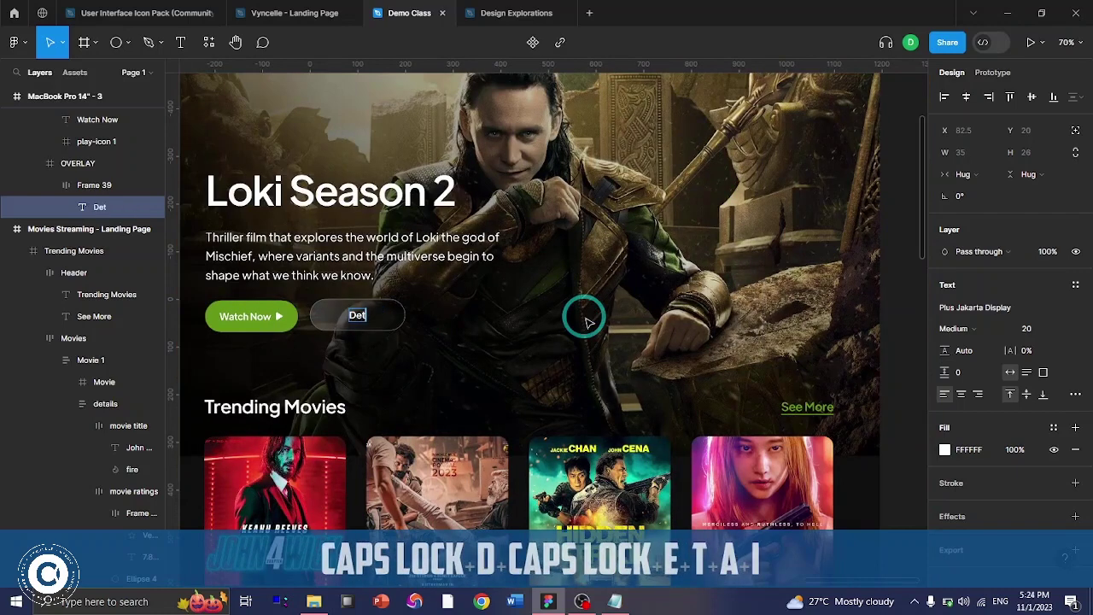
pyautogui.write('ails')
pyautogui.hotkey('ctrl', 'Return')
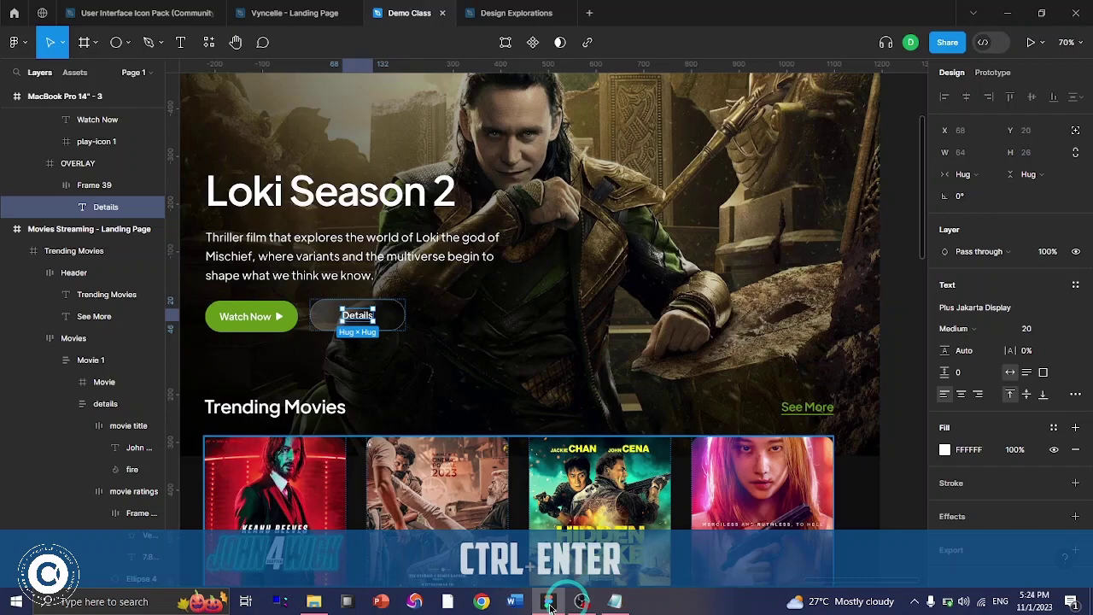
# - Import the details-icon file beside the Details label inside its button and scale the icon proportionally to a height of 16
pyautogui.click(313, 602)
pyautogui.hscroll(-4, 777, 366)
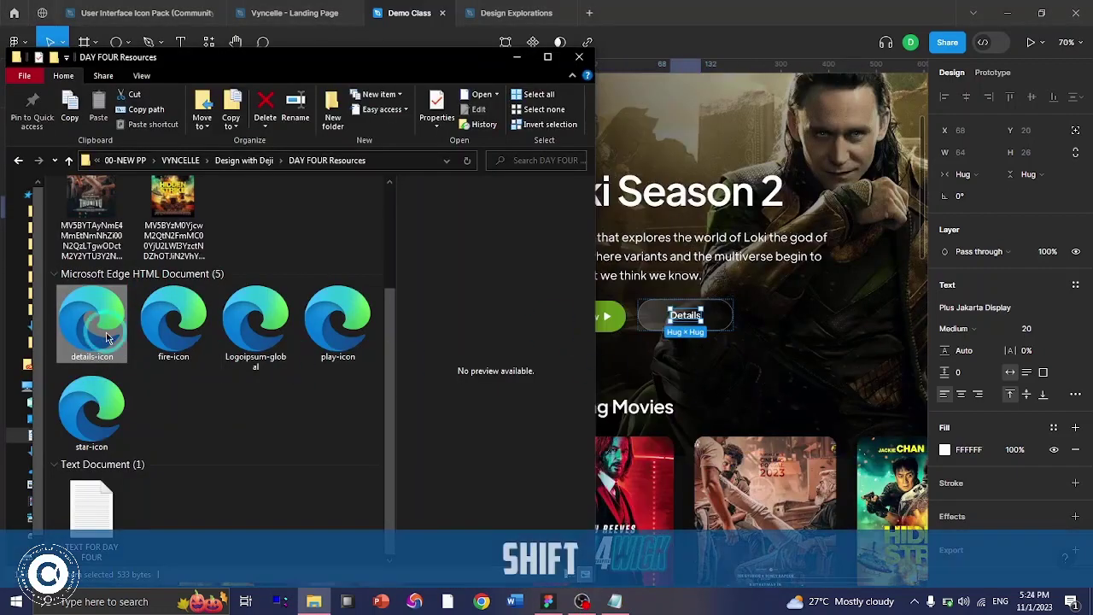
pyautogui.moveTo(107, 338); pyautogui.dragTo(693, 327)
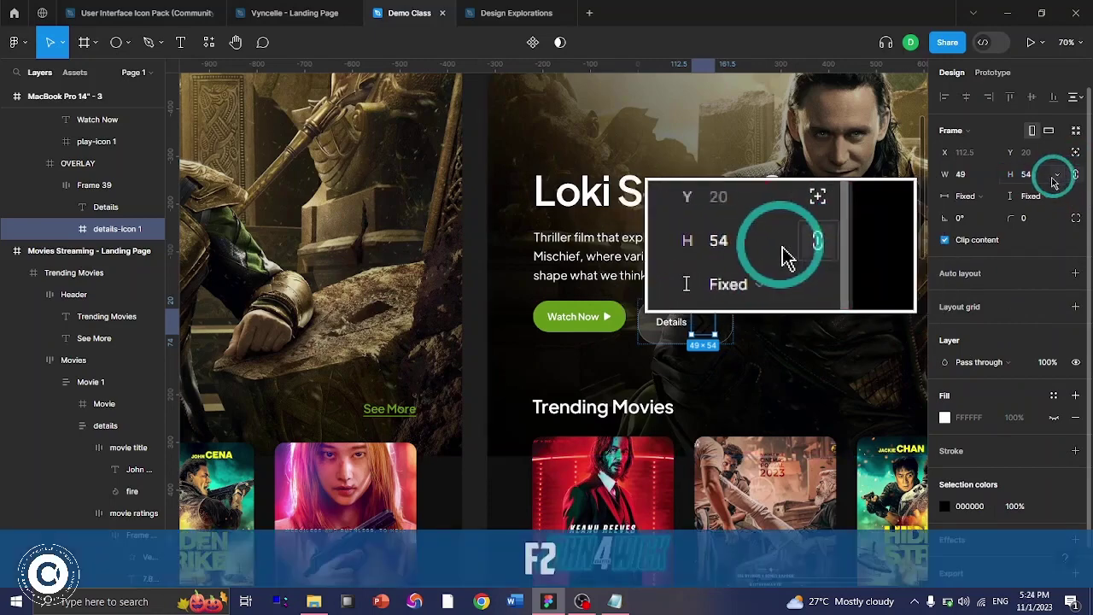
pyautogui.click(1040, 176)
pyautogui.write('16')
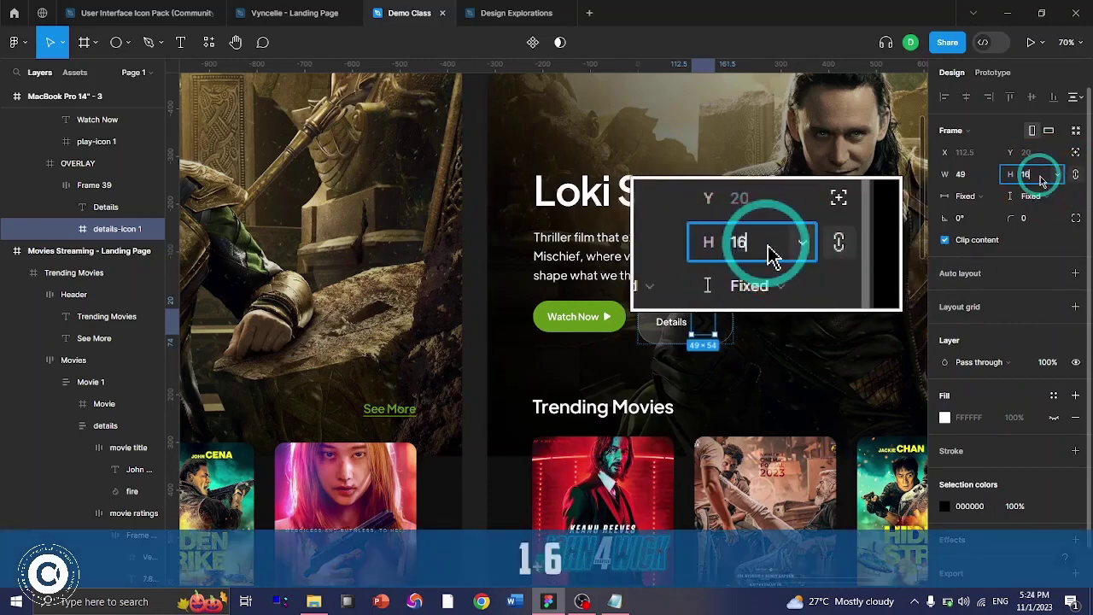
pyautogui.press('F2')
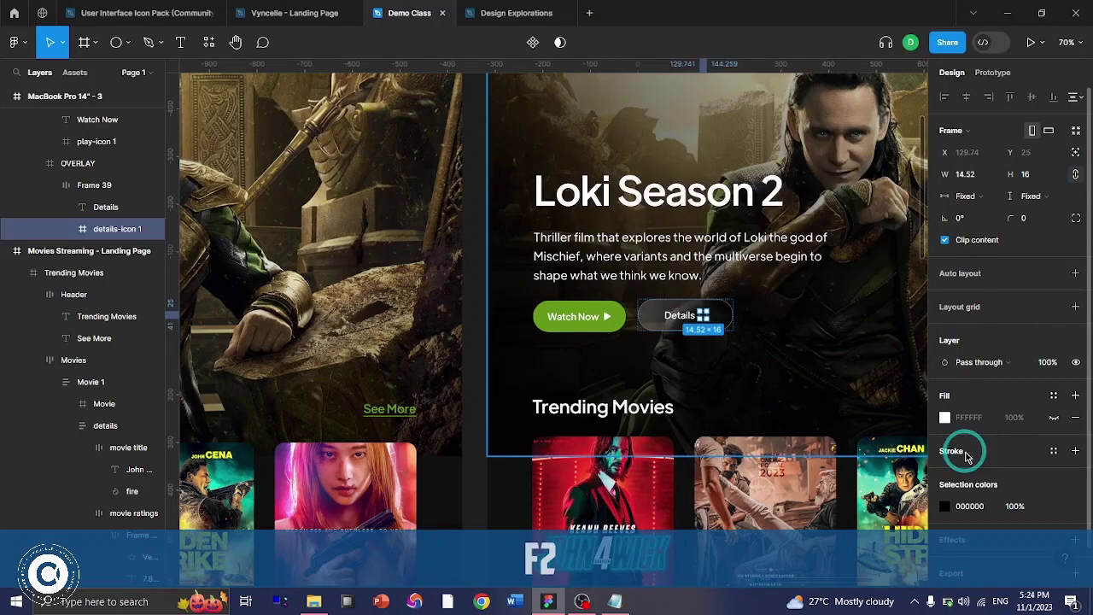
# - Change the details icon's color to white (FFFFFF)
pyautogui.scroll(-1, 964, 444)
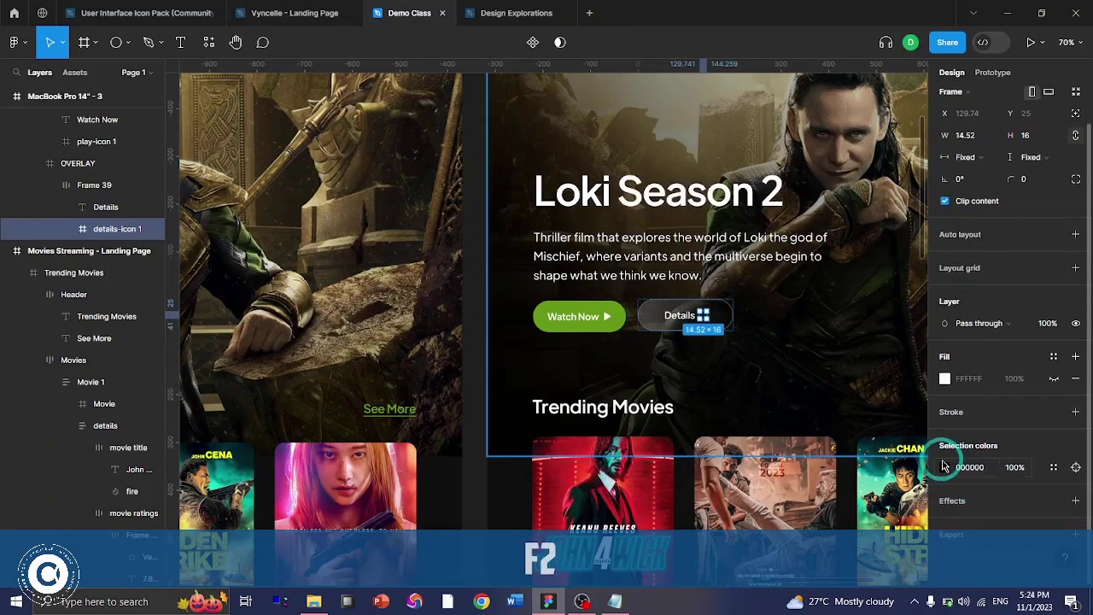
pyautogui.click(970, 468)
pyautogui.write('fff')
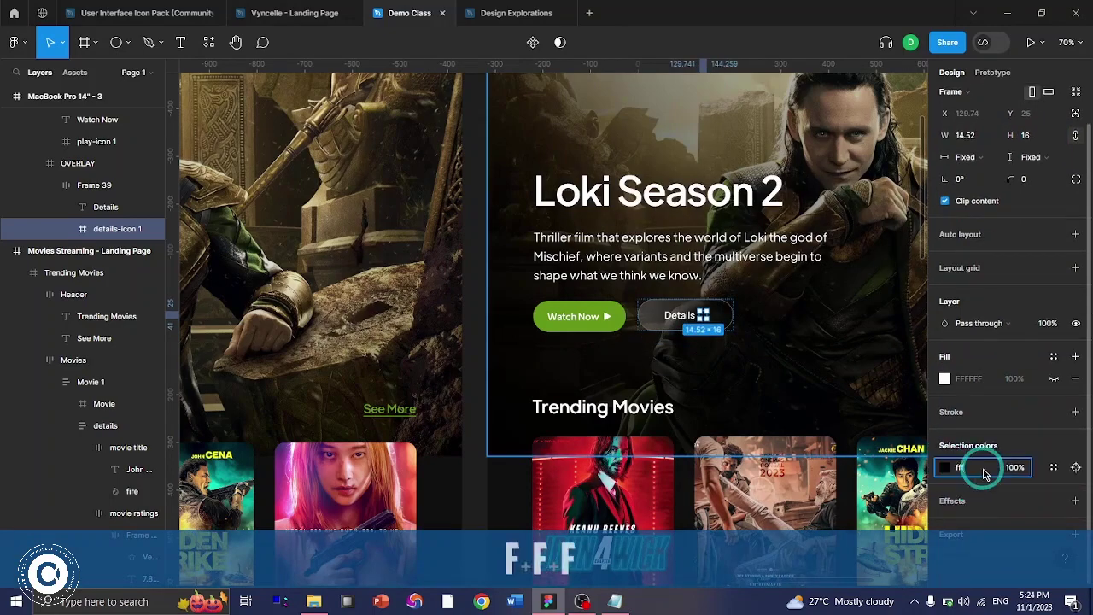
pyautogui.press('Return')
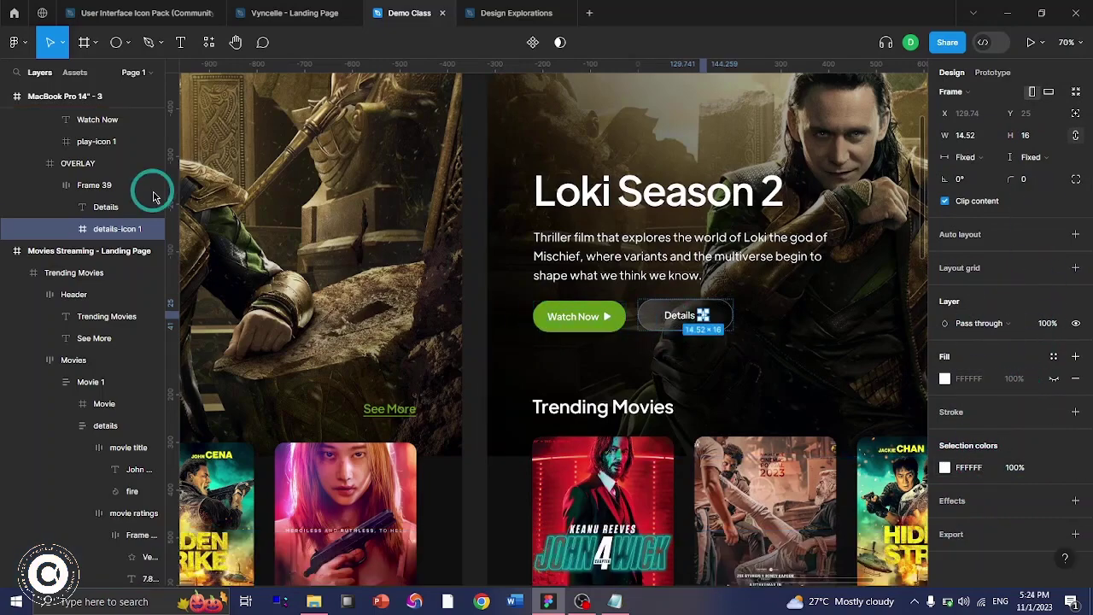
# - Flatten the details icon into a single vector and set its stroke weight to 1
pyautogui.rightClick(96, 229)
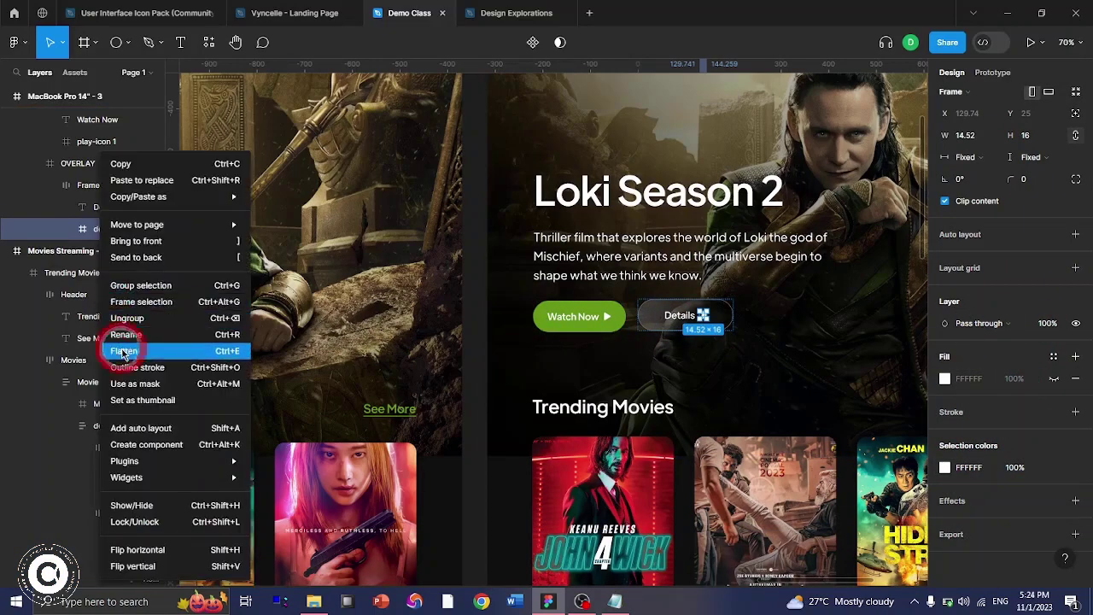
pyautogui.click(124, 347)
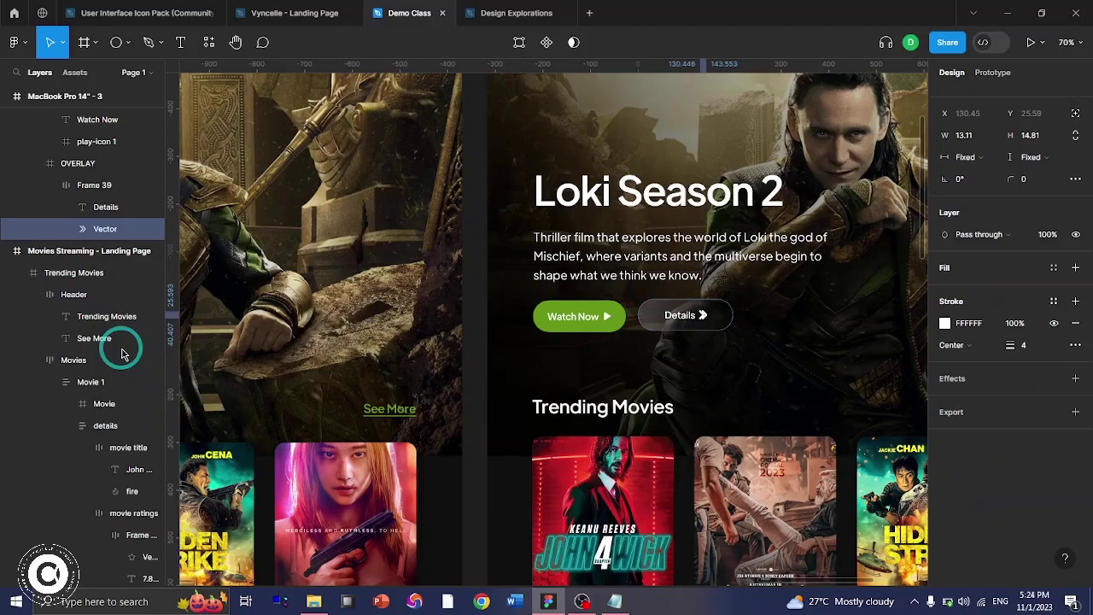
pyautogui.click(1022, 364)
pyautogui.write('1')
pyautogui.press('Return')
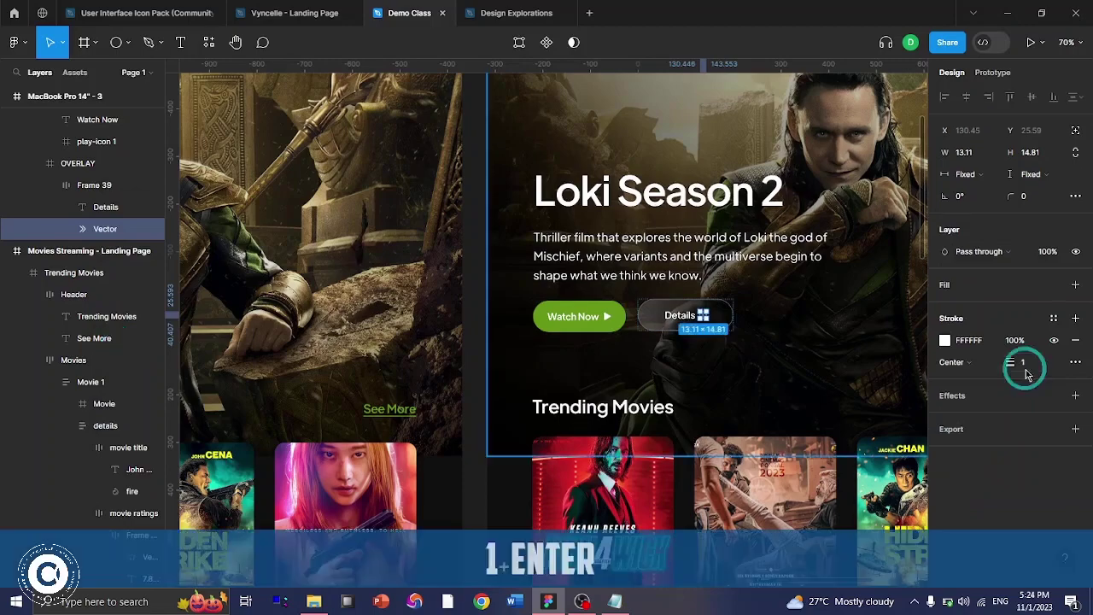
# - Compare the new Details button and its auto layout spacing with the reference design's Details button
pyautogui.hscroll(-2, 557, 319)
pyautogui.hscroll(-3, 406, 325)
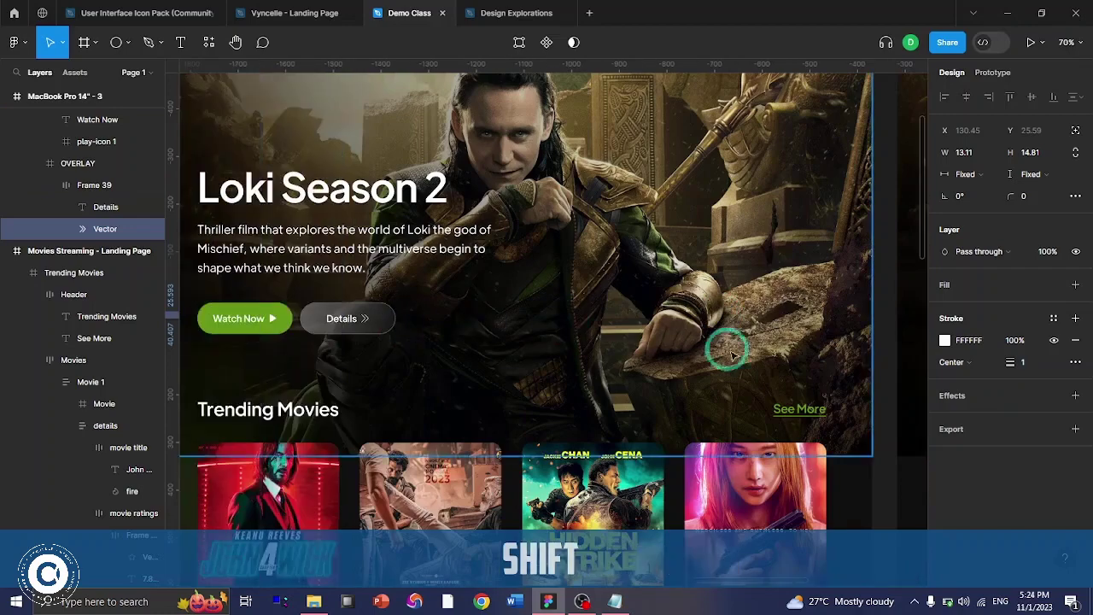
pyautogui.hscroll(2, 721, 346)
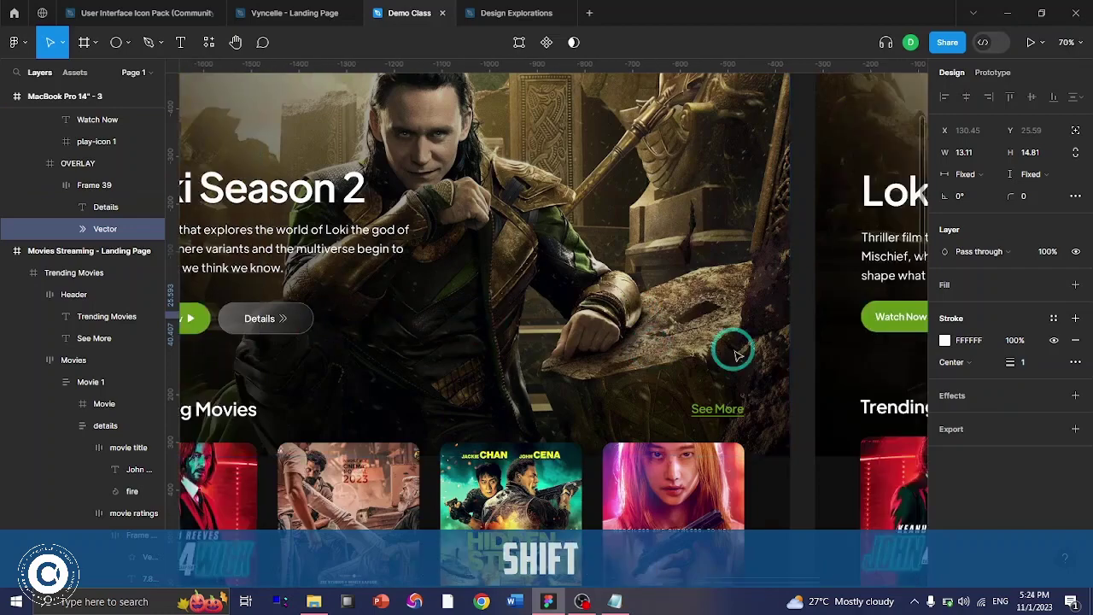
pyautogui.hscroll(-5, 736, 352)
pyautogui.keyDown('ctrl'); pyautogui.click(708, 313); pyautogui.keyUp('ctrl')
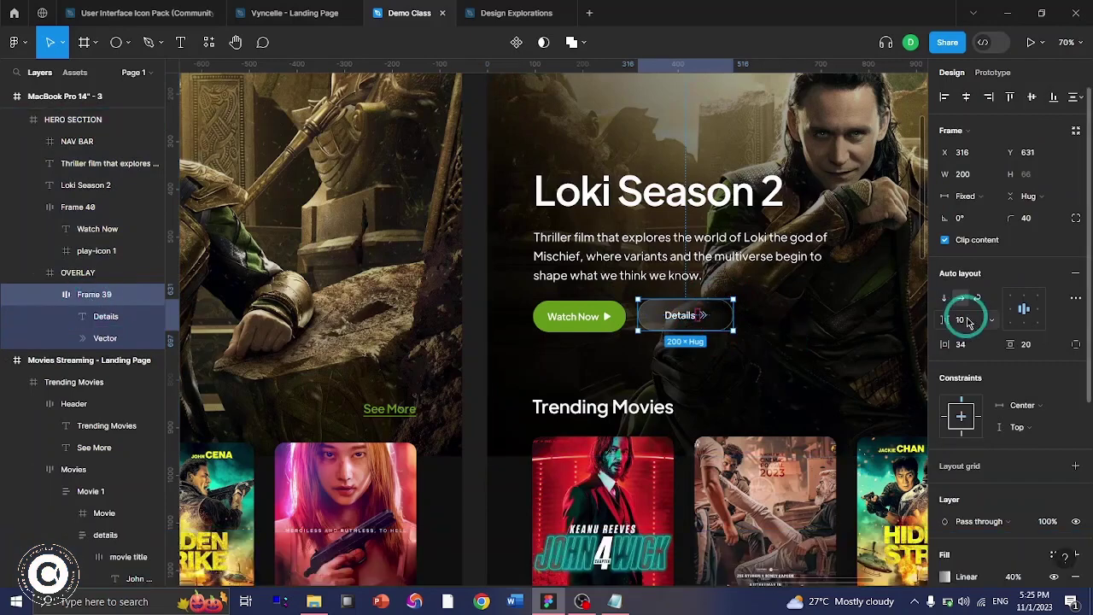
pyautogui.click(471, 432)
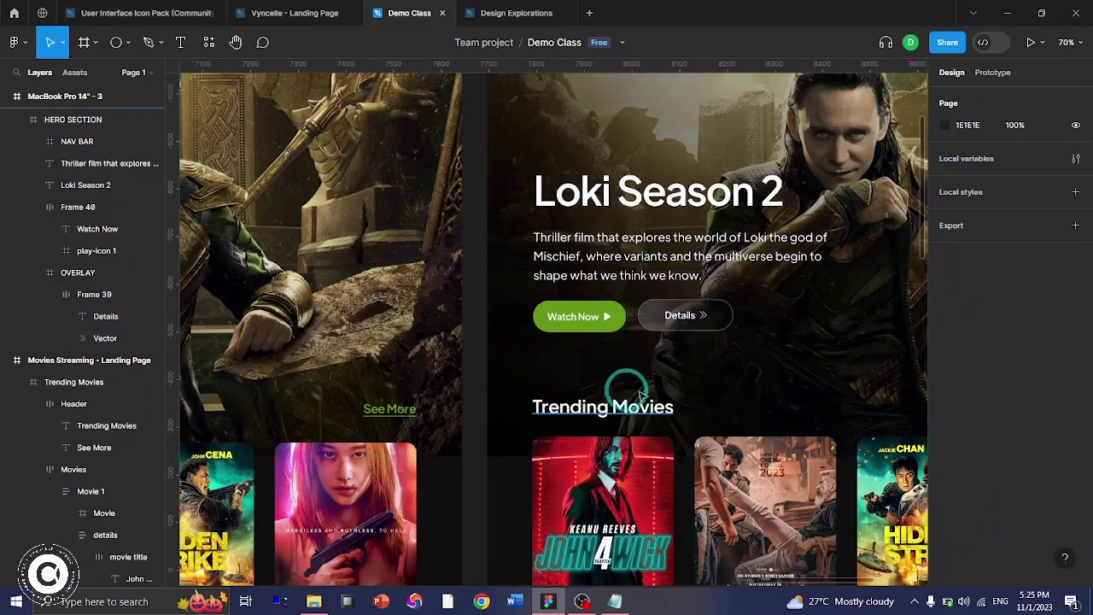
# - Rename the Watch Now button's frame as "Button 1"
pyautogui.hscroll(10, 656, 355)
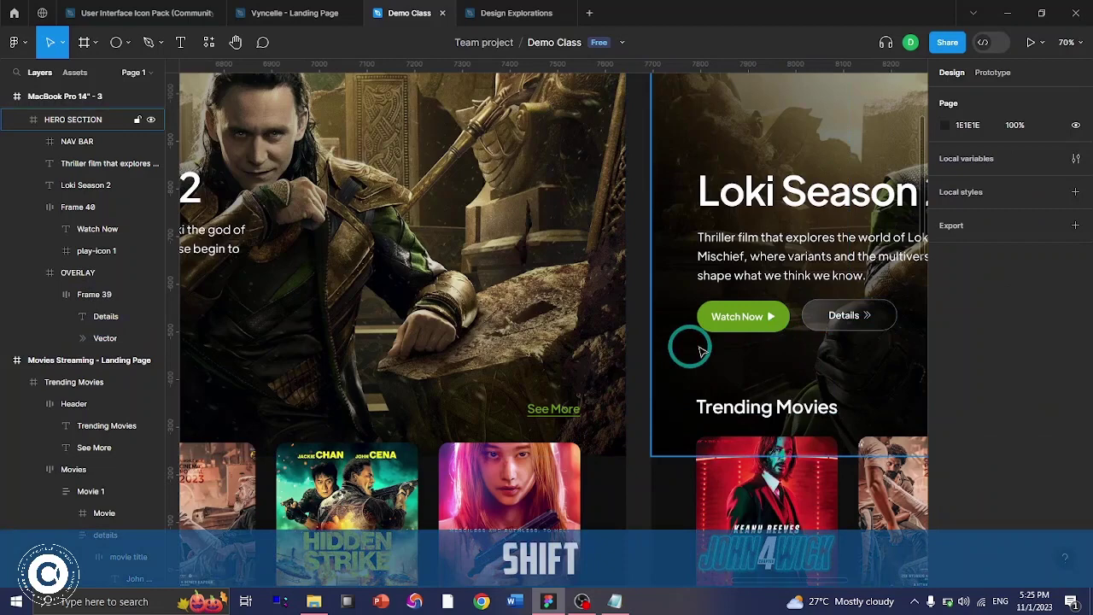
pyautogui.keyDown('ctrl'); pyautogui.click(807, 315); pyautogui.keyUp('ctrl')
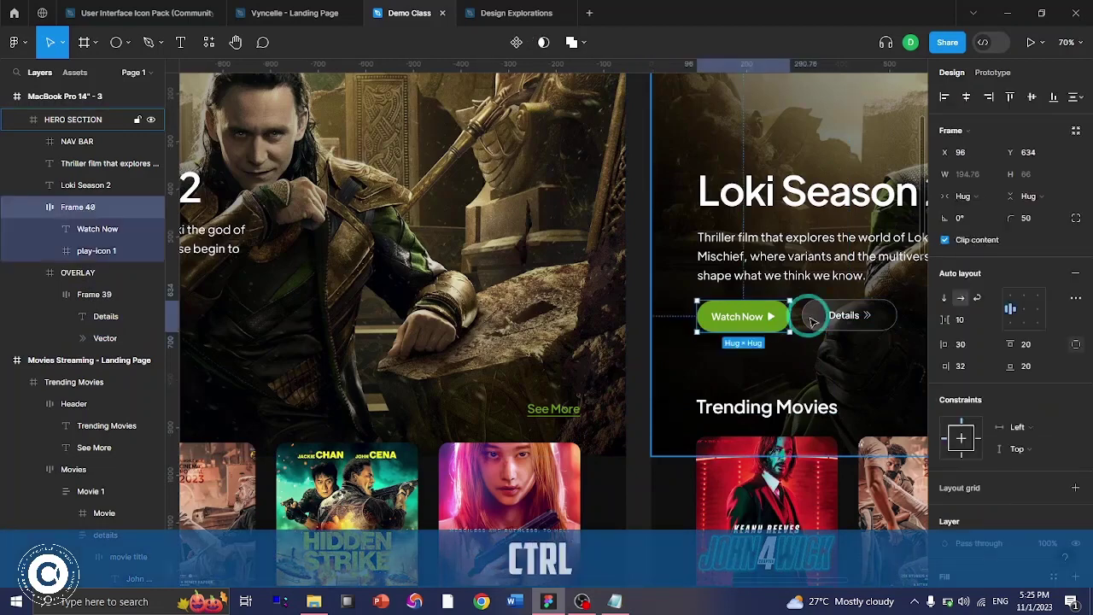
pyautogui.press('ctrl')
pyautogui.press('ctrl')
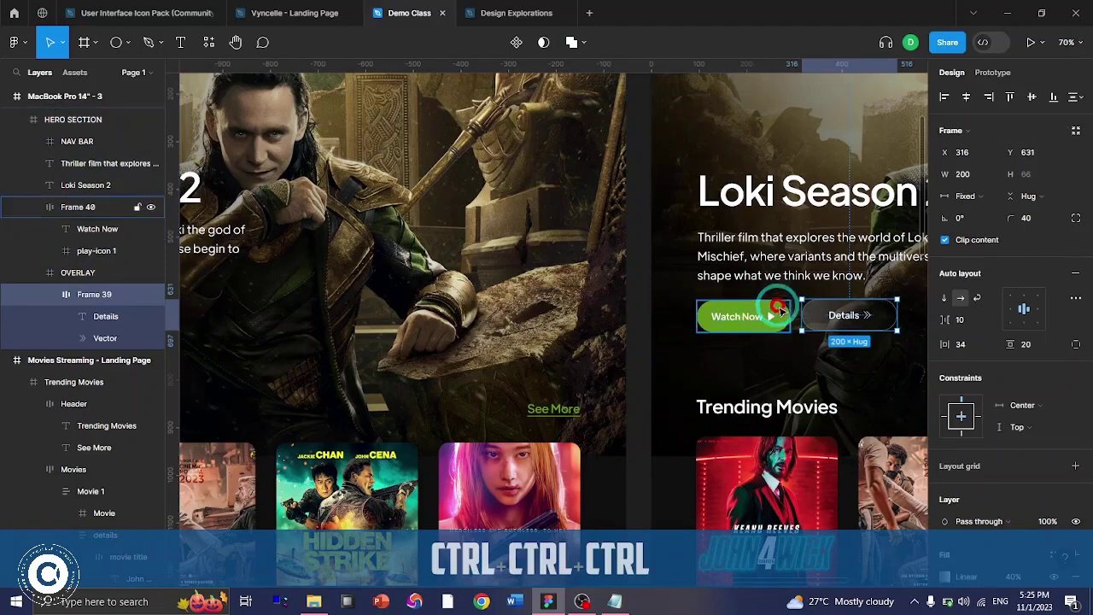
pyautogui.click(765, 314)
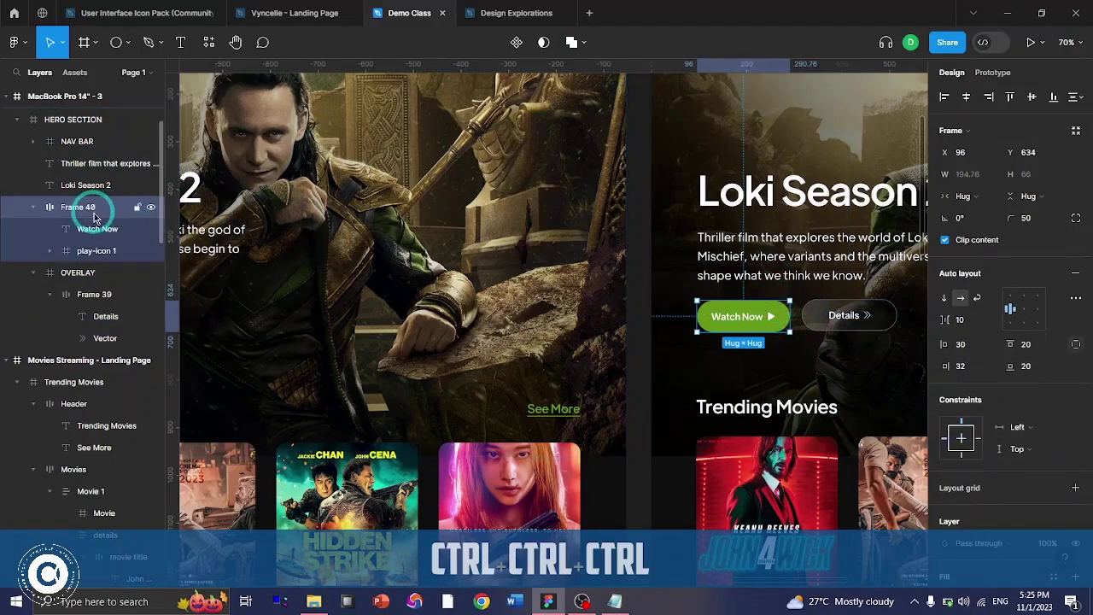
pyautogui.press('F2')
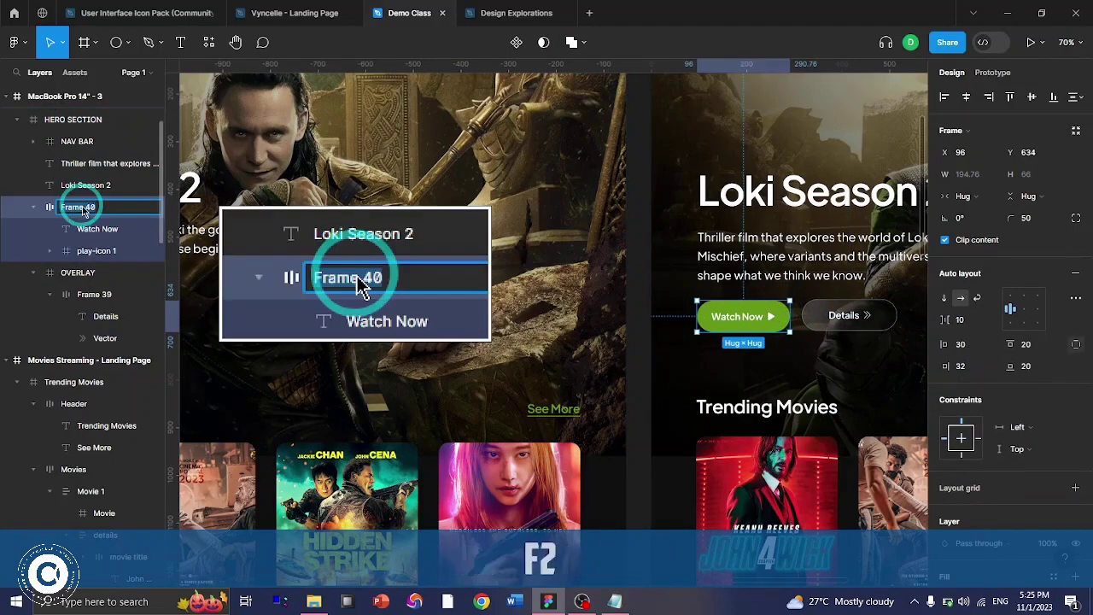
pyautogui.write('Button 1')
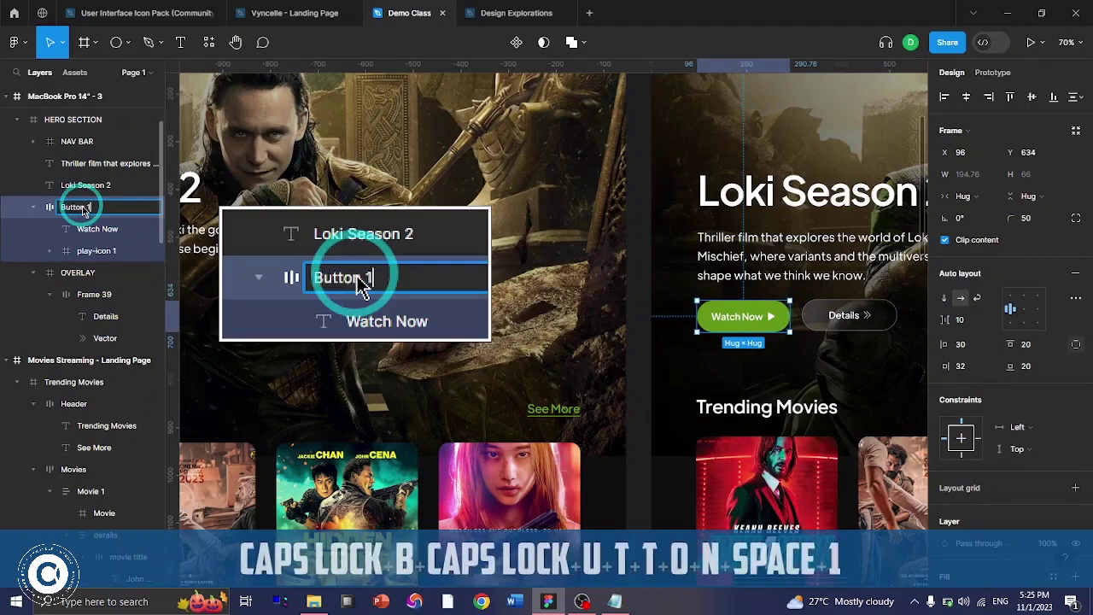
# - Move the Details button's frame out of OVERLAY to directly below Button 1 in the layer order and rename it "Button 2"
pyautogui.click(71, 296)
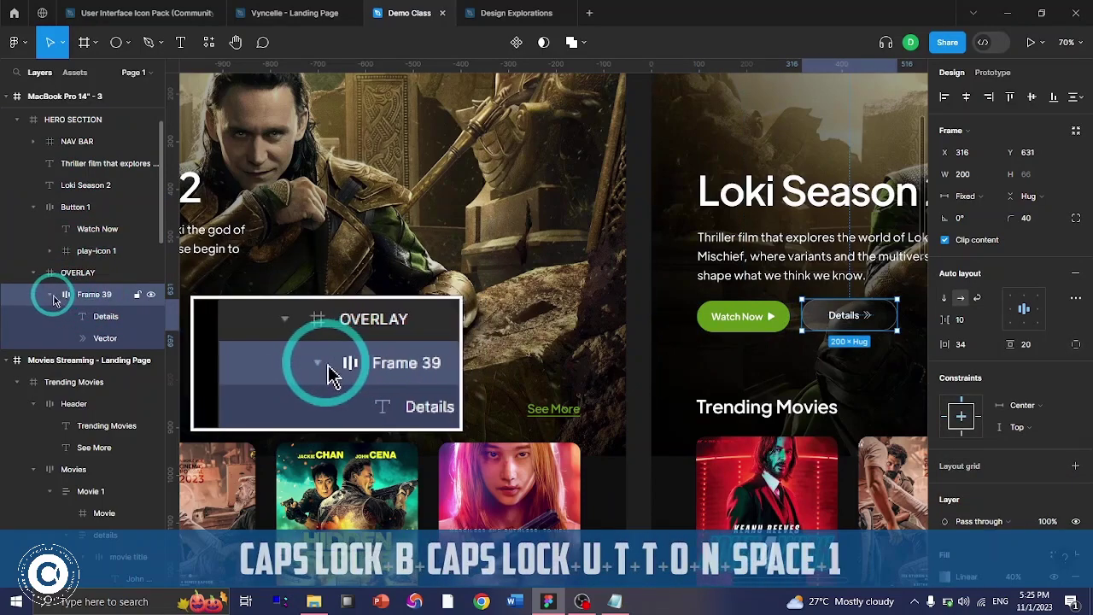
pyautogui.click(51, 295)
pyautogui.moveTo(91, 297); pyautogui.dragTo(73, 237)
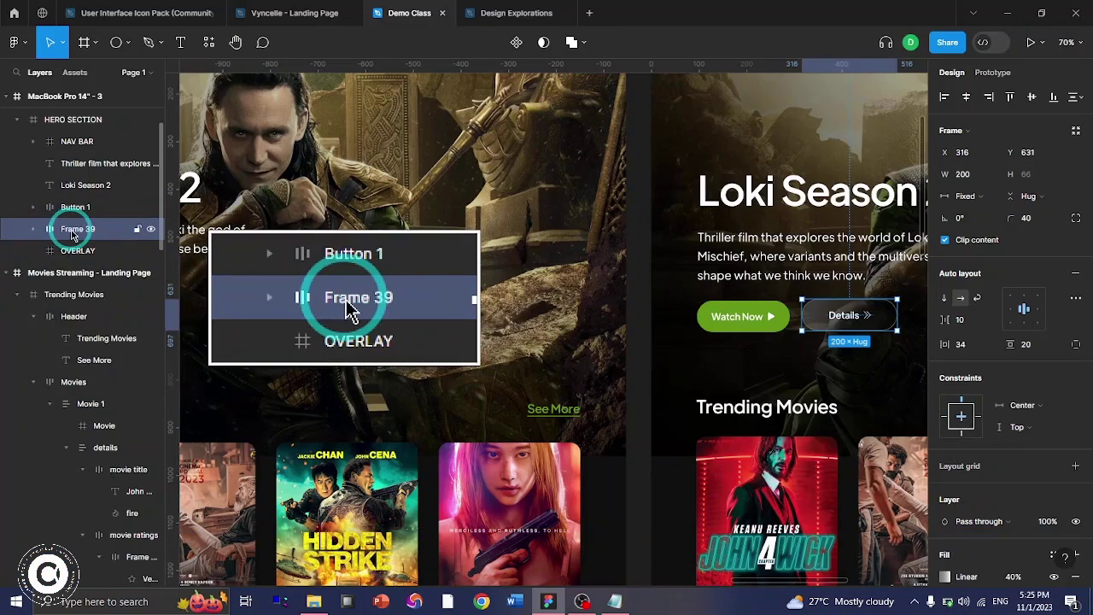
pyautogui.doubleClick(73, 232)
pyautogui.write('Button 2')
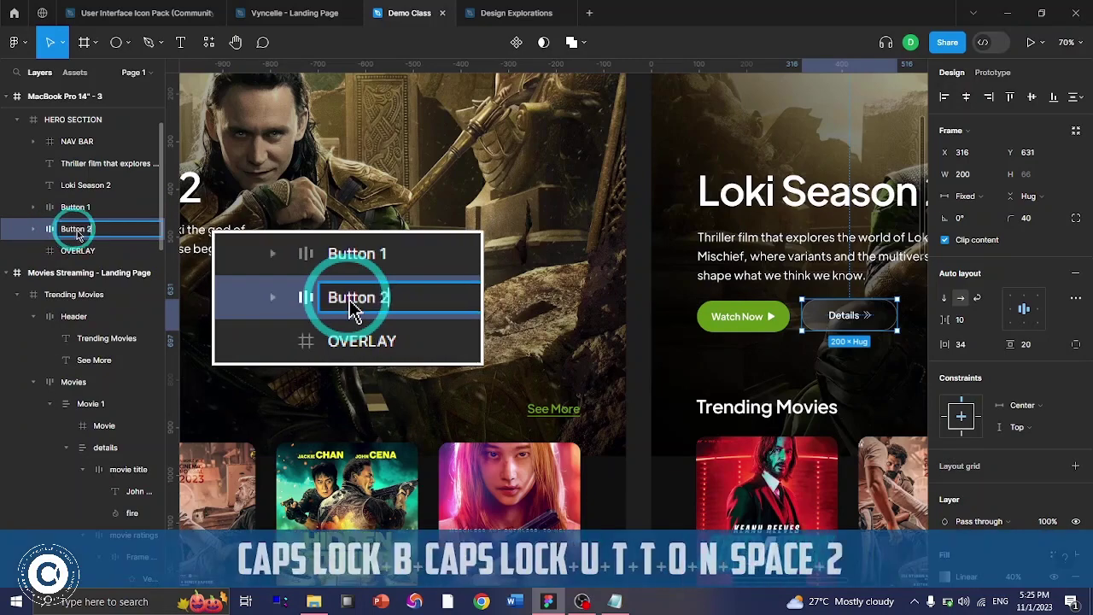
pyautogui.click(100, 209)
# - Check the reference Details button's fill and set the new Details button's linear gradient fill opacity to 65%
pyautogui.hscroll(5, 427, 410)
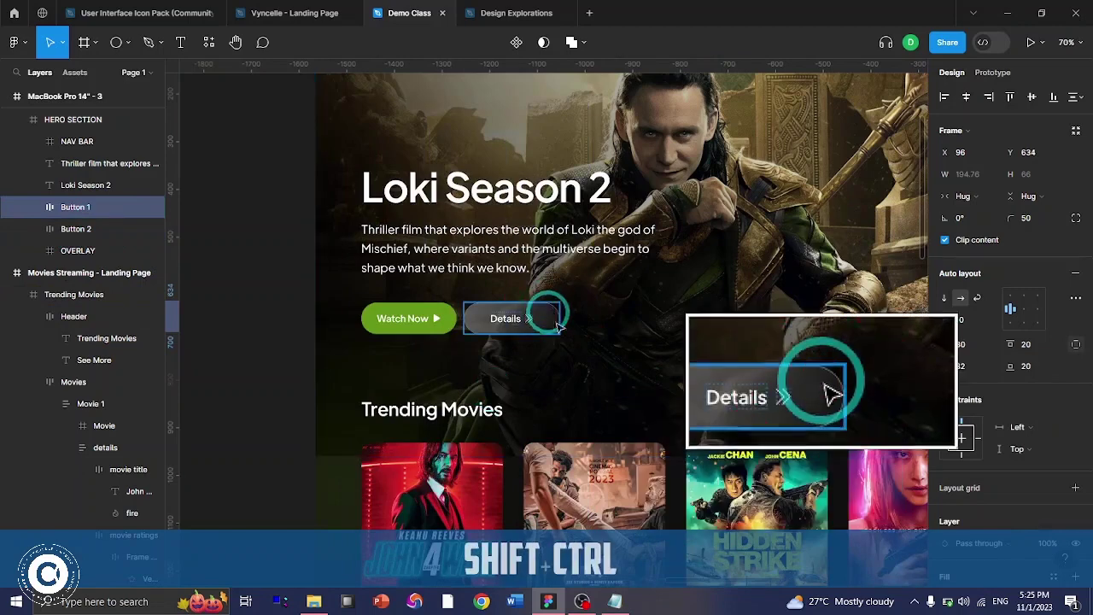
pyautogui.keyDown('ctrl'); pyautogui.click(544, 316); pyautogui.keyUp('ctrl')
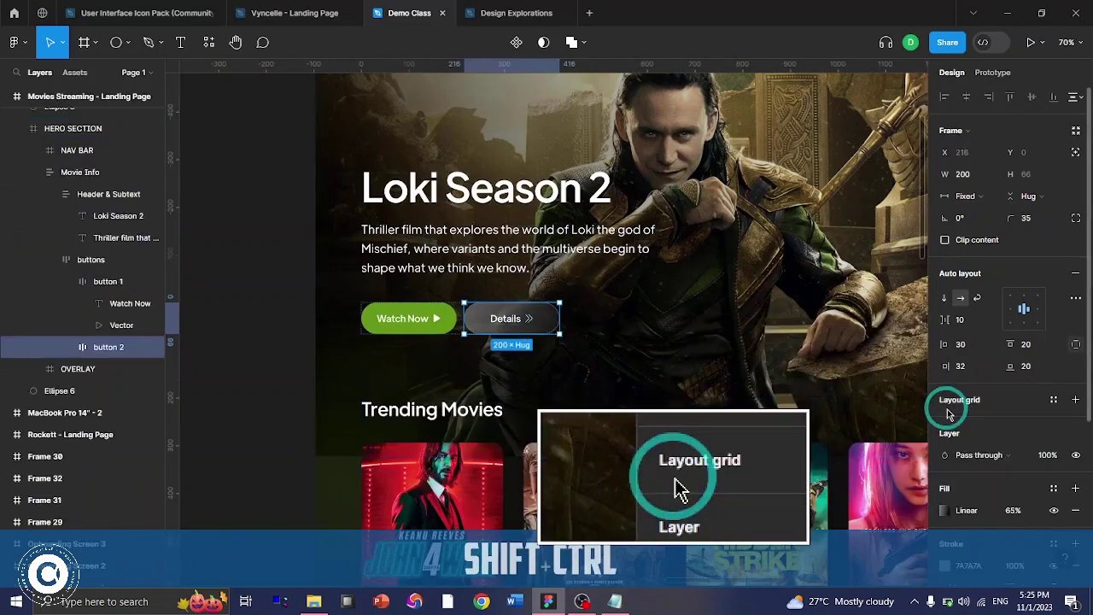
pyautogui.scroll(-3, 950, 414)
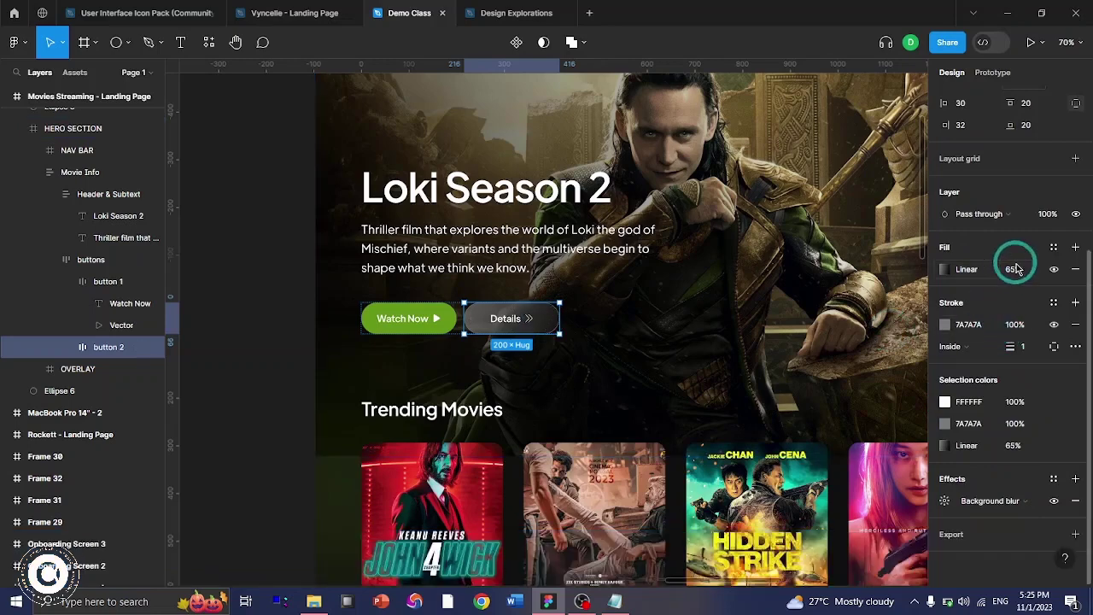
pyautogui.hscroll(4, 543, 350)
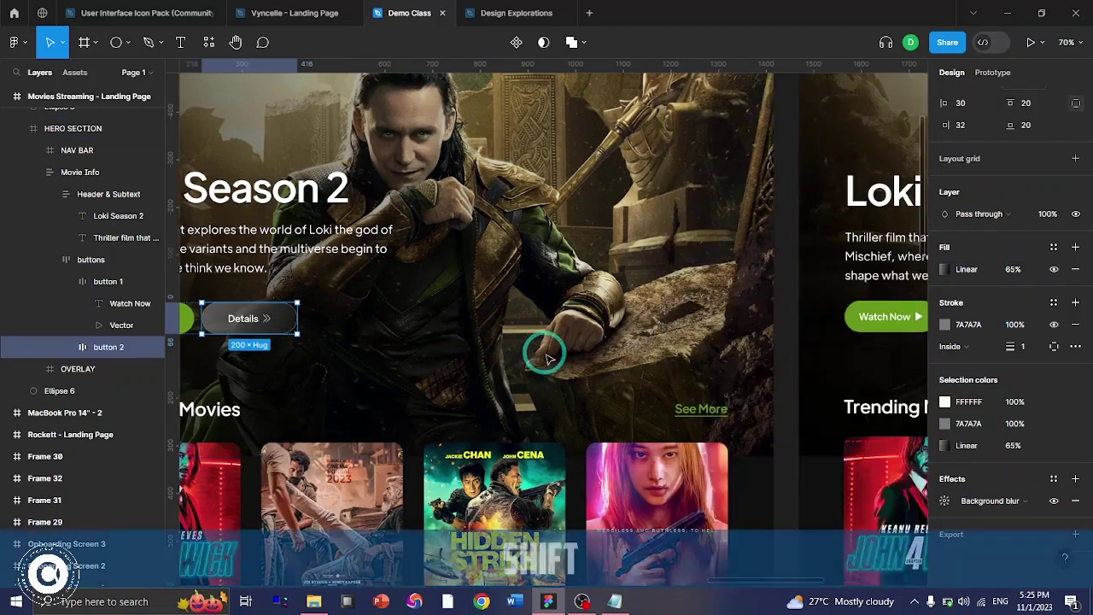
pyautogui.hscroll(3, 547, 354)
pyautogui.keyDown('ctrl'); pyautogui.click(696, 315); pyautogui.keyUp('ctrl')
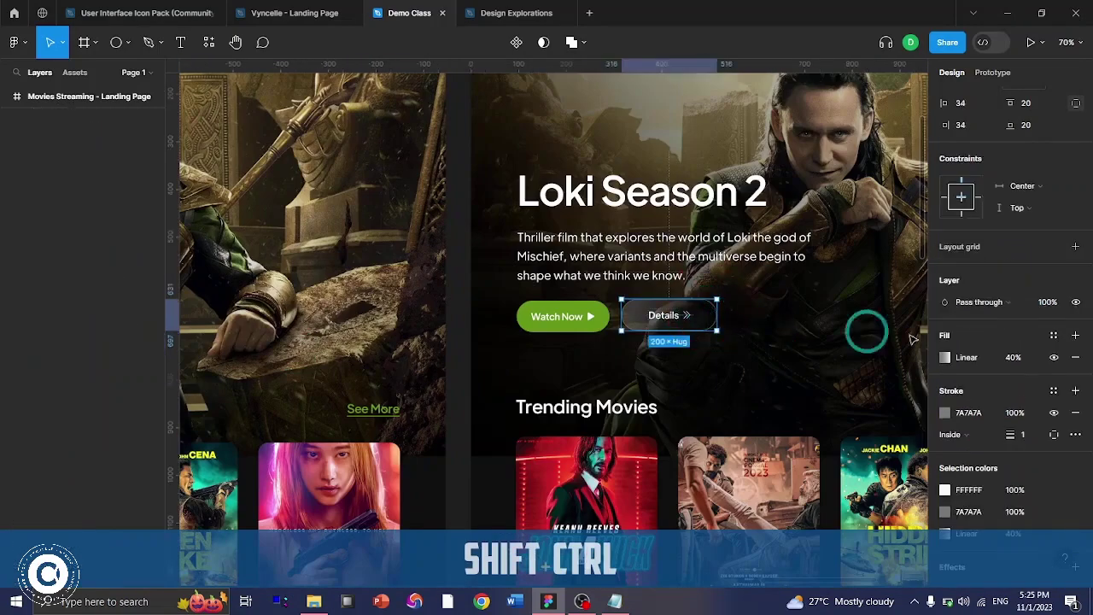
pyautogui.click(1026, 343)
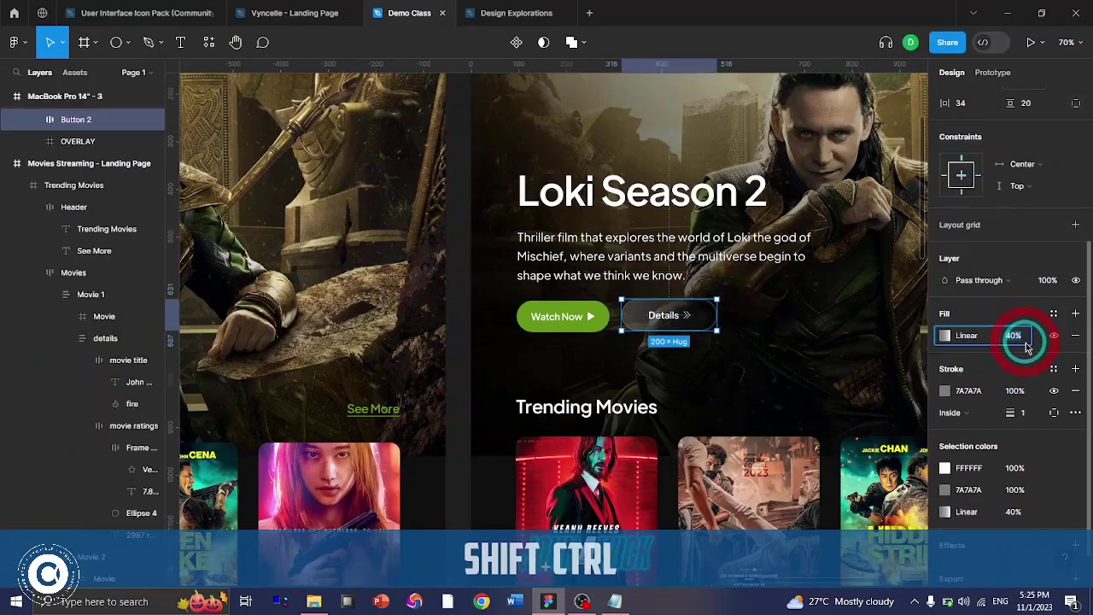
pyautogui.write('65')
pyautogui.press('Return')
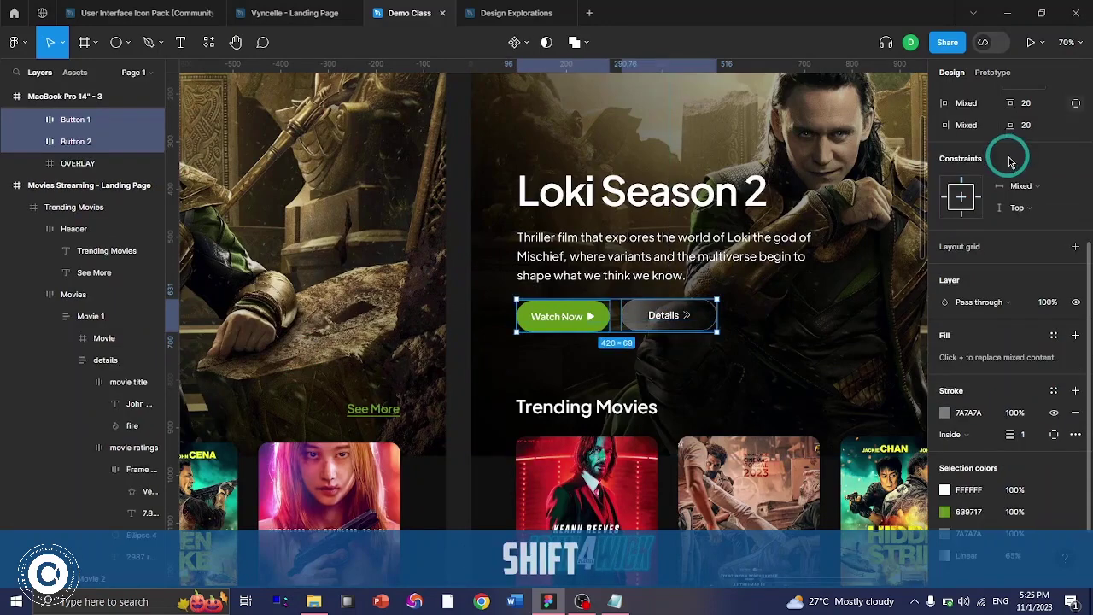
# - Align Button 1 and Button 2 with each other on their vertical centers
pyautogui.scroll(5, 1011, 161)
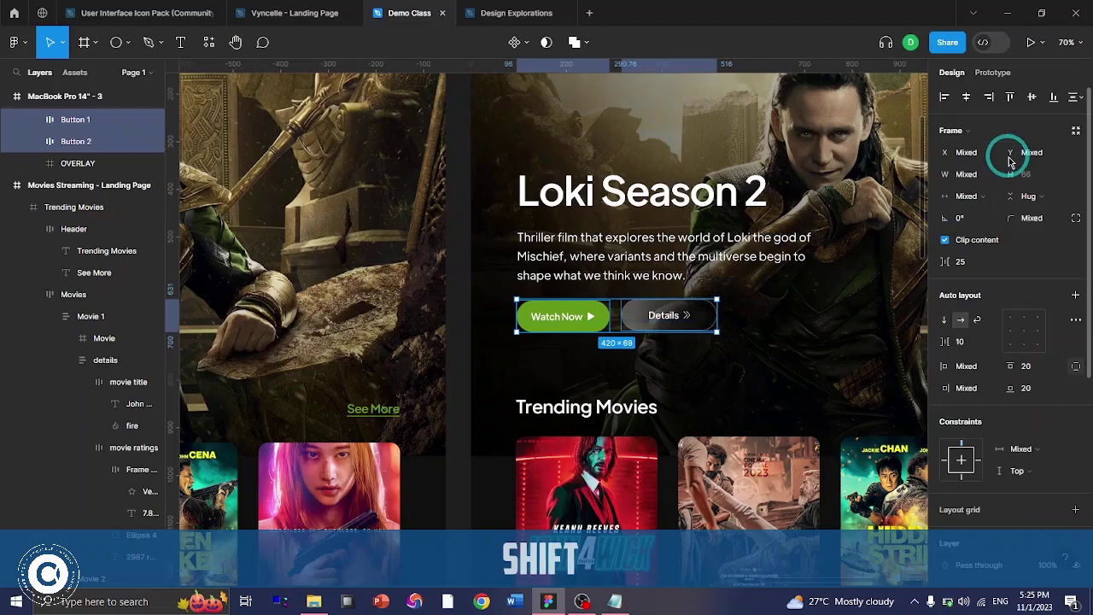
pyautogui.click(1032, 98)
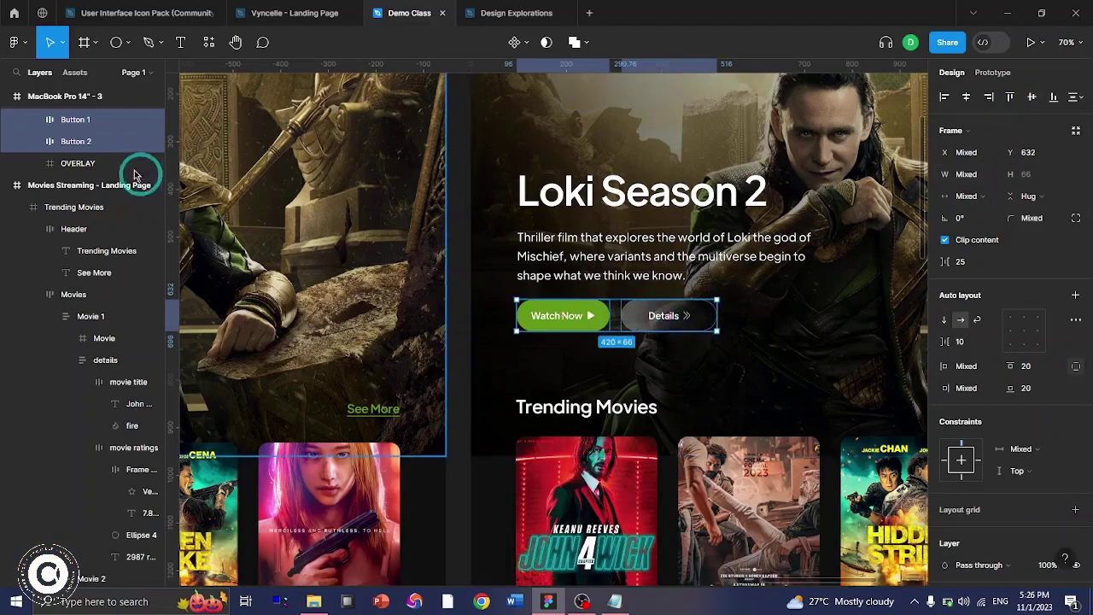
# - Compare the Watch Now and Details buttons' widths and the gap between them with the reference design
pyautogui.hscroll(-10, 439, 317)
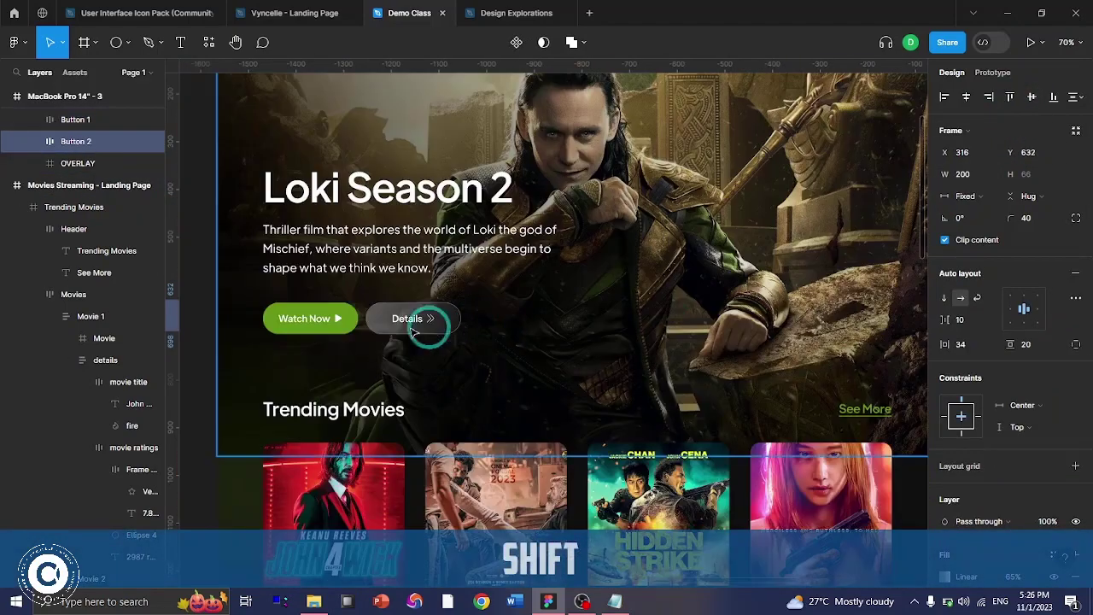
pyautogui.keyDown('ctrl'); pyautogui.click(357, 318); pyautogui.keyUp('ctrl')
pyautogui.keyDown('ctrl'); pyautogui.keyDown('shift'); pyautogui.click(363, 318); pyautogui.keyUp('shift'); pyautogui.keyUp('ctrl')
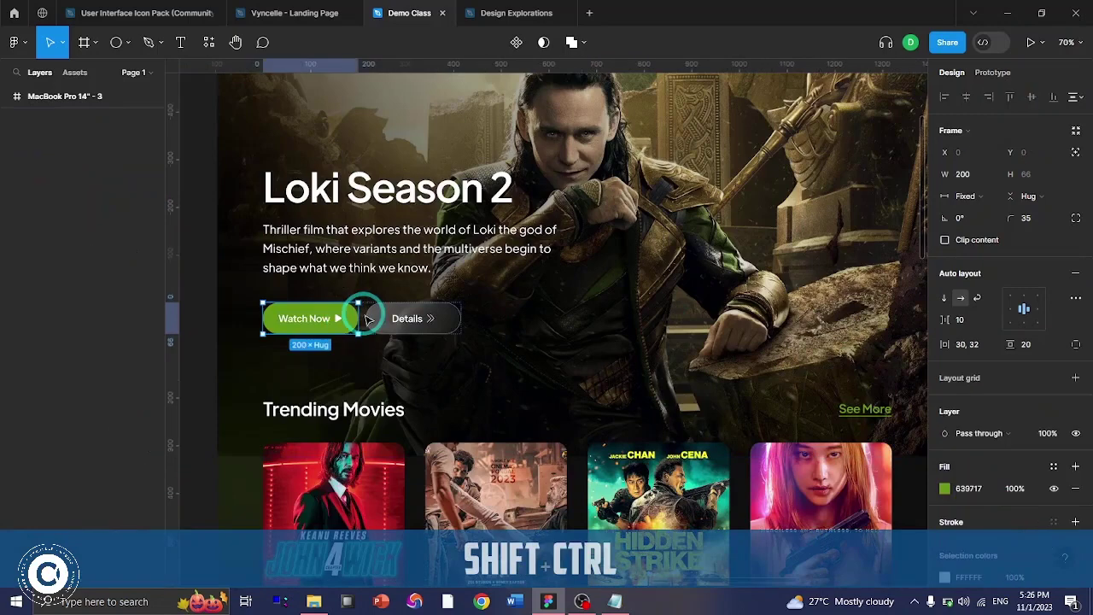
pyautogui.scroll(5, 367, 319)
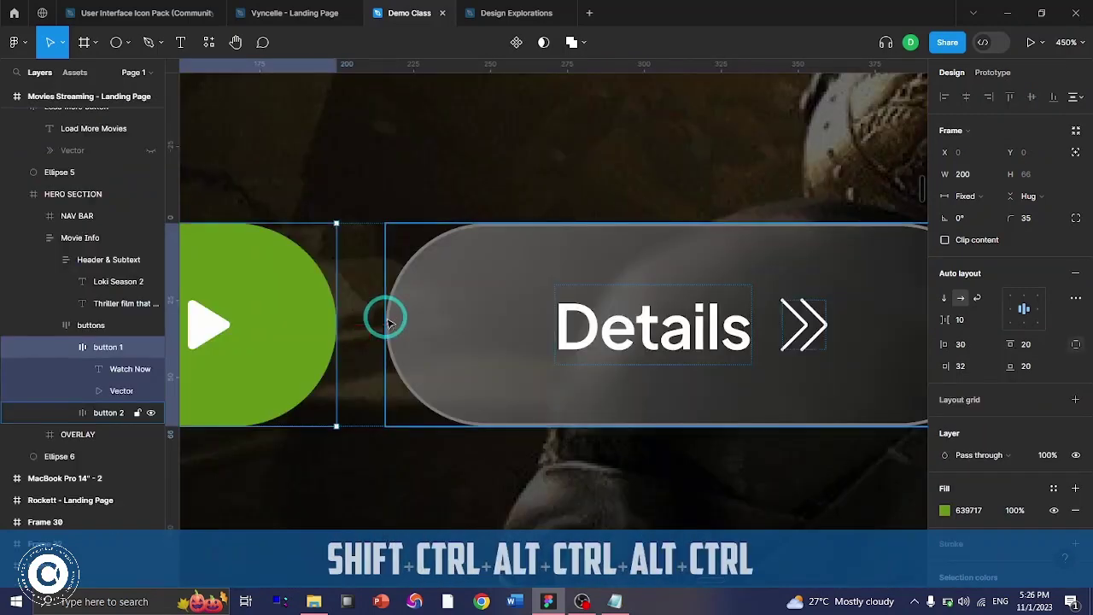
pyautogui.scroll(-10, 389, 323)
pyautogui.keyDown('ctrl'); pyautogui.click(379, 317); pyautogui.keyUp('ctrl')
pyautogui.scroll(5, 401, 320)
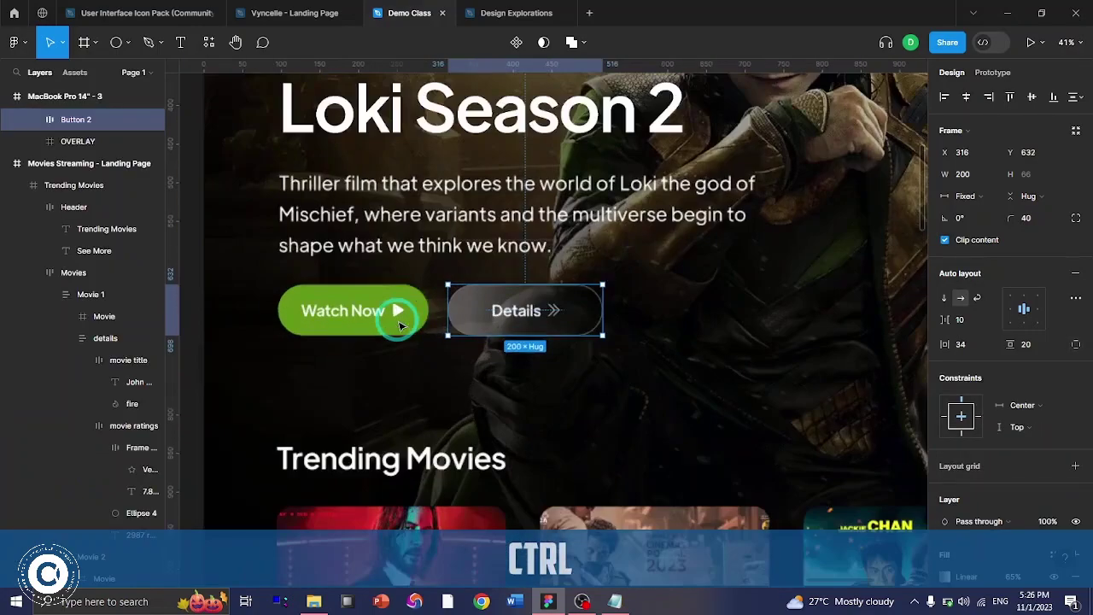
pyautogui.press('alt')
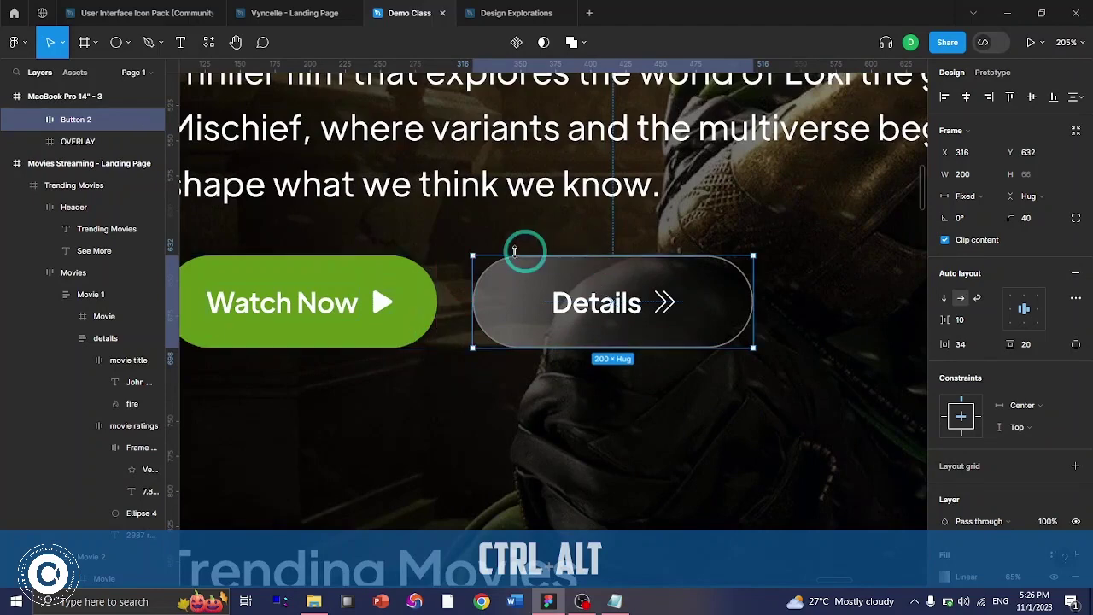
# - Set the width of the new Watch Now button, Button 1, to 200
pyautogui.click(407, 289)
pyautogui.hscroll(-3, 468, 304)
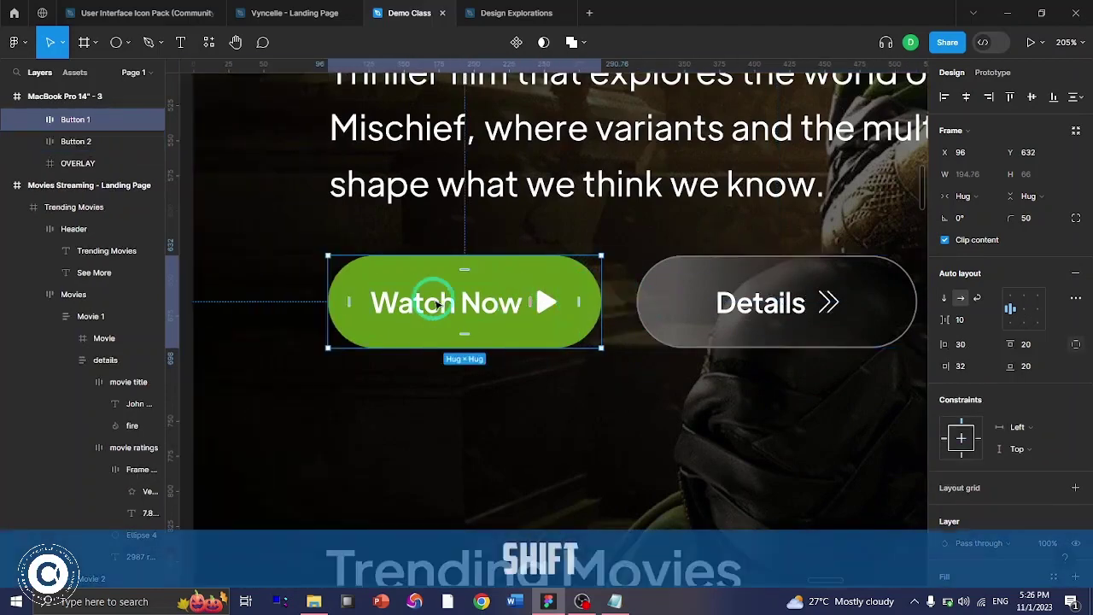
pyautogui.click(979, 175)
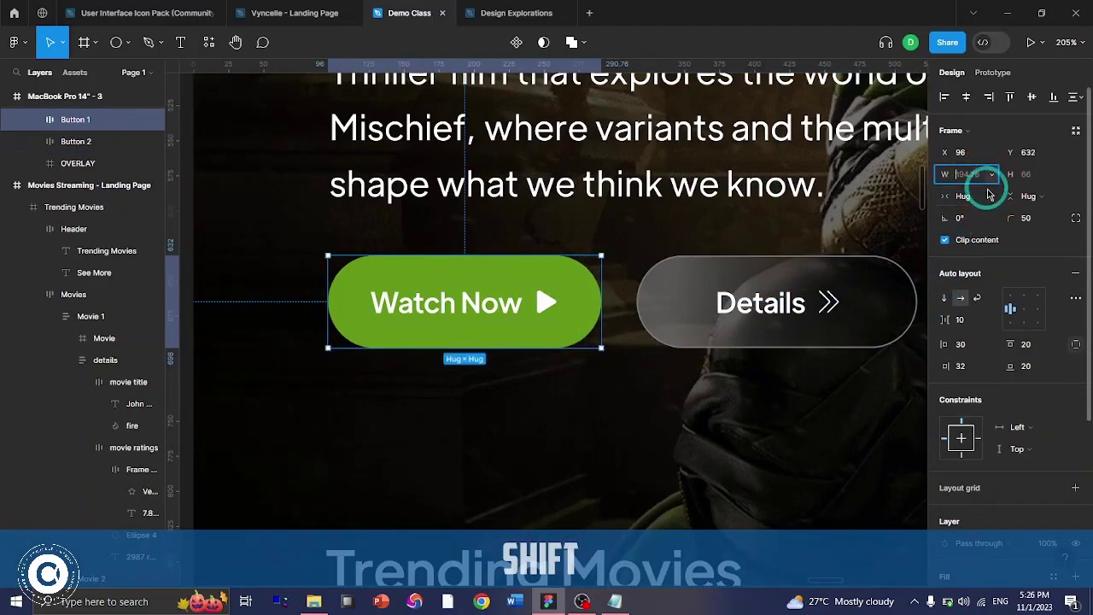
pyautogui.write('200')
pyautogui.press('Return')
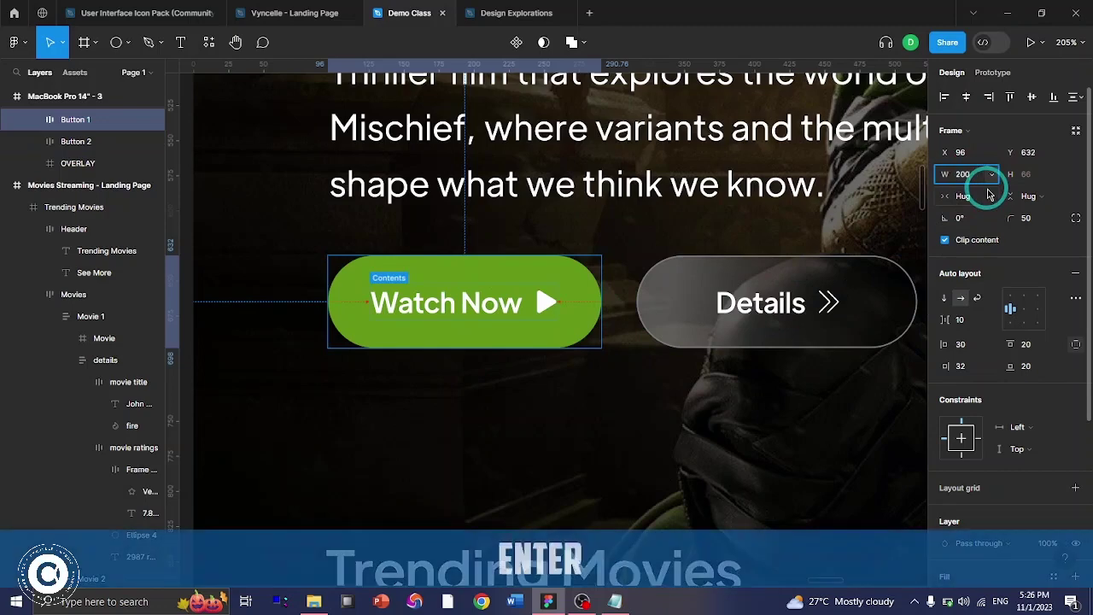
# - Nudge the new Details button 4 px closer to the Watch Now button, to X 312
pyautogui.click(713, 295)
pyautogui.hotkey('alt', 'Left')
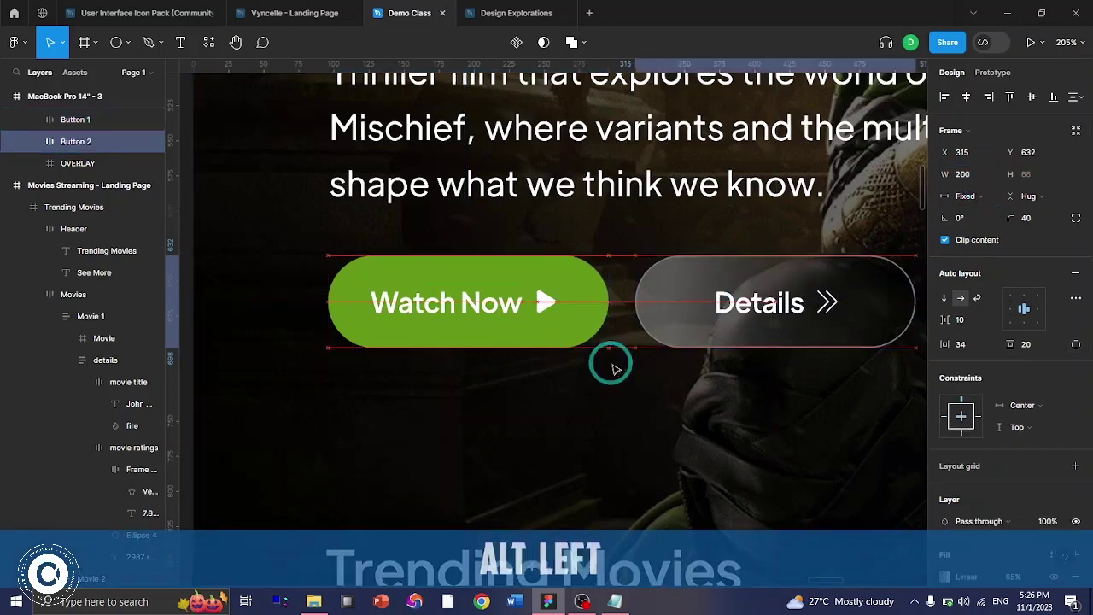
pyautogui.hotkey('alt', 'Left')
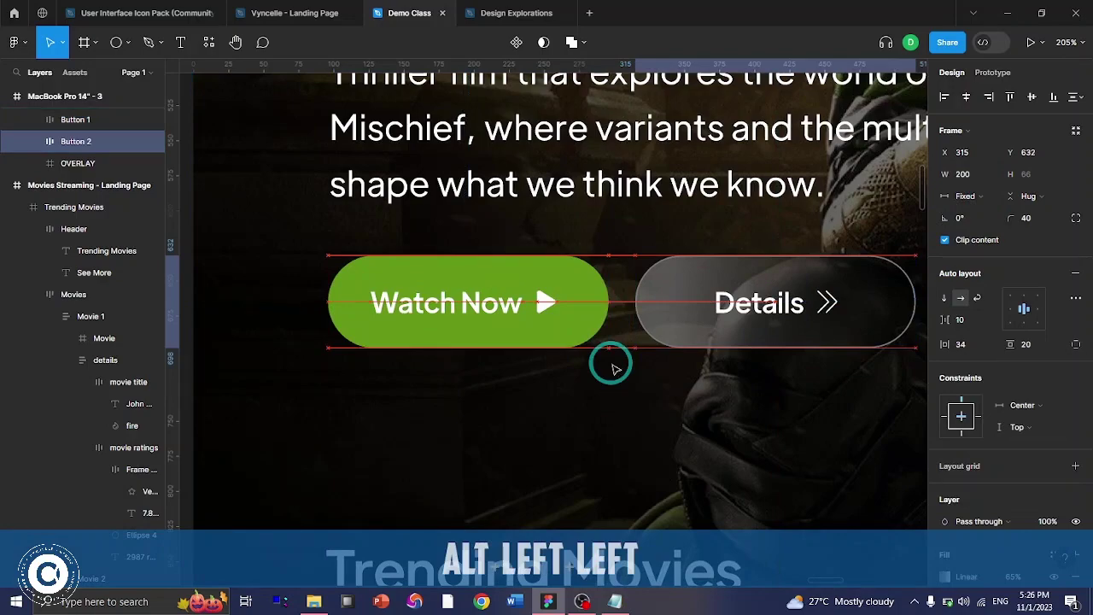
pyautogui.hotkey('alt', 'Left')
pyautogui.hotkey('alt', 'Left')
# - Copy the fill color 639717 of the reference page's lower-right glow ellipse and check its opacity, layer blur and size
pyautogui.scroll(-10, 598, 328)
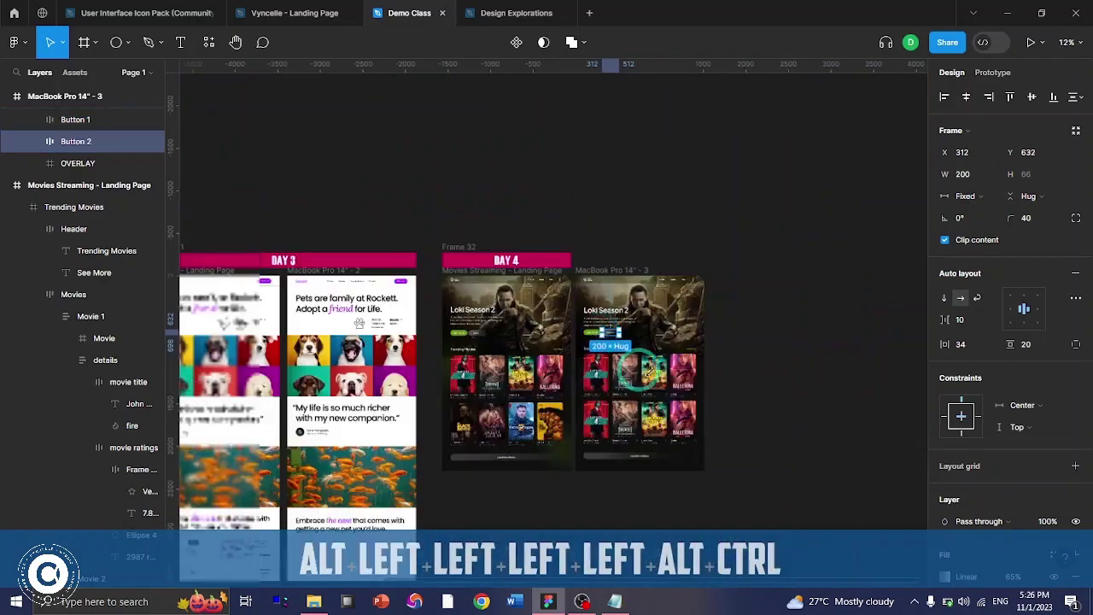
pyautogui.scroll(5, 650, 372)
pyautogui.click(720, 390)
pyautogui.scroll(-3, 720, 393)
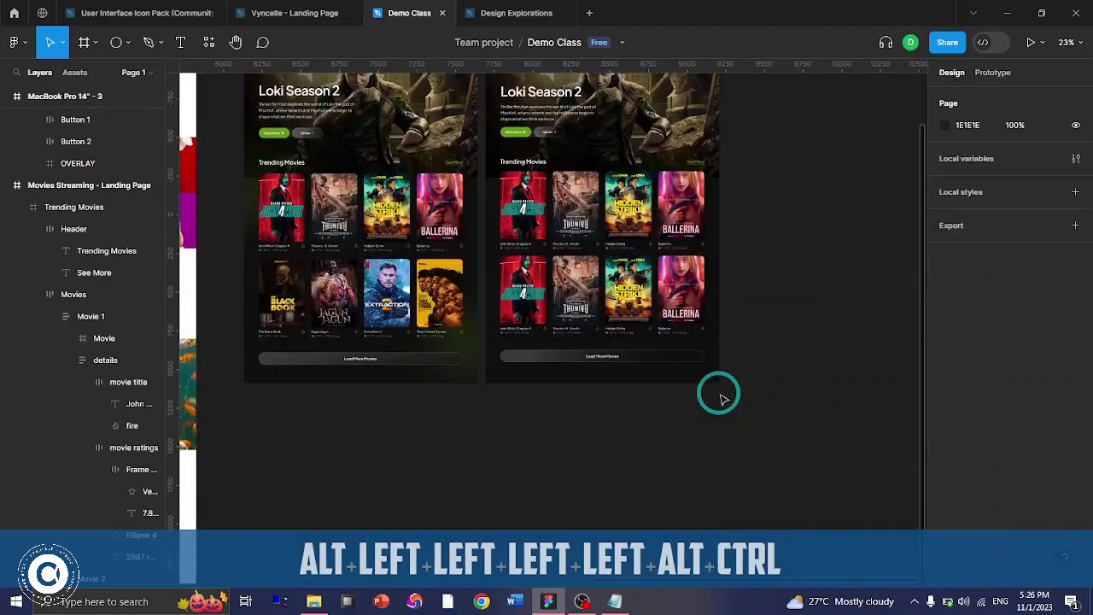
pyautogui.hscroll(-2, 447, 342)
pyautogui.scroll(8, 550, 334)
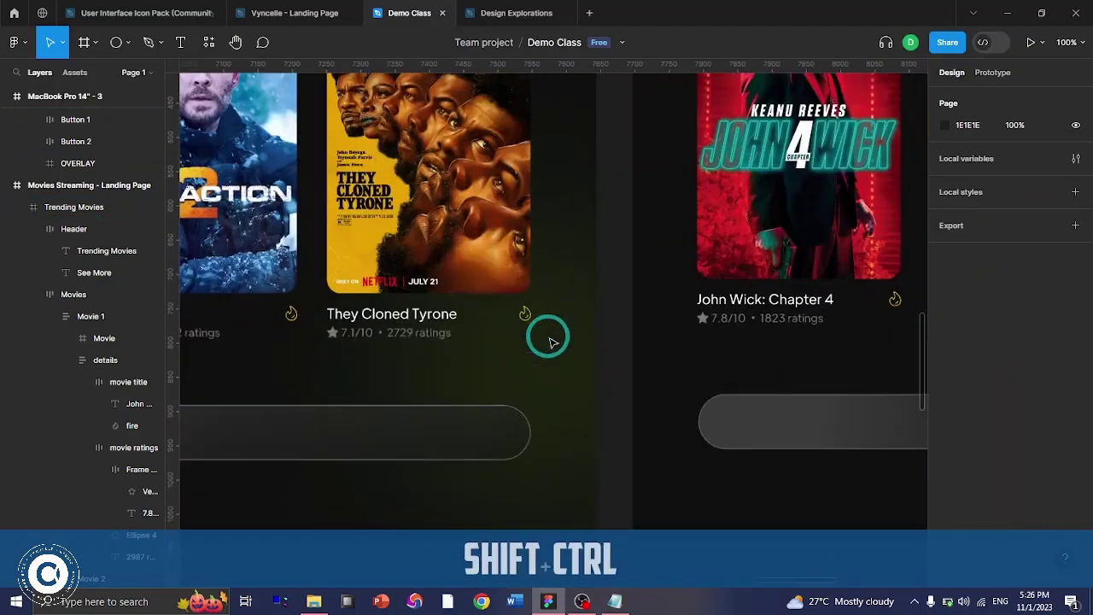
pyautogui.click(572, 368)
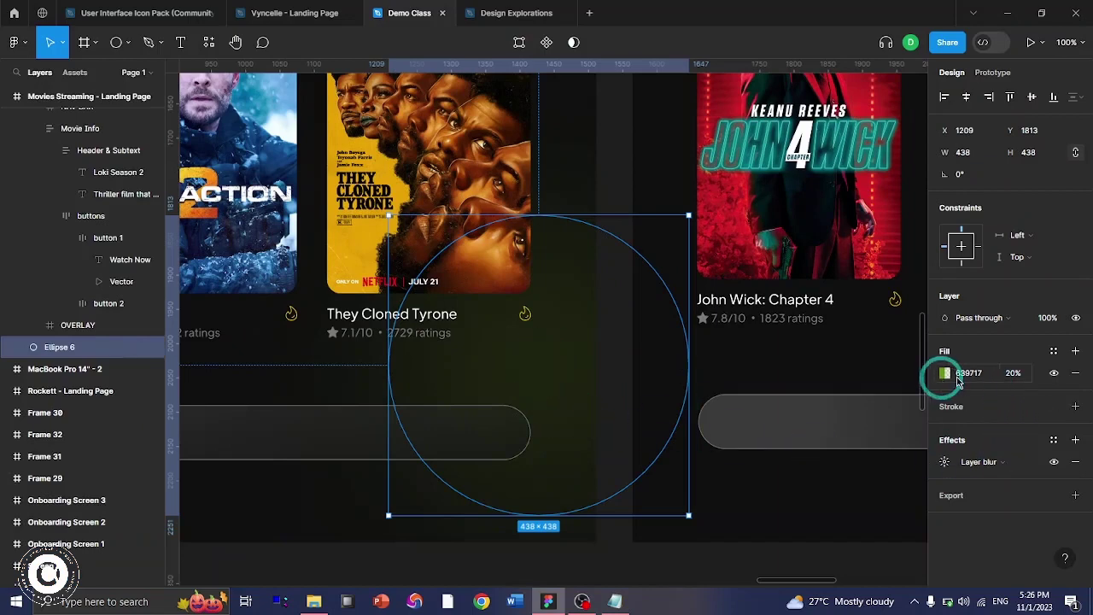
pyautogui.click(958, 380)
pyautogui.hotkey('ctrl', 'c')
pyautogui.click(1014, 374)
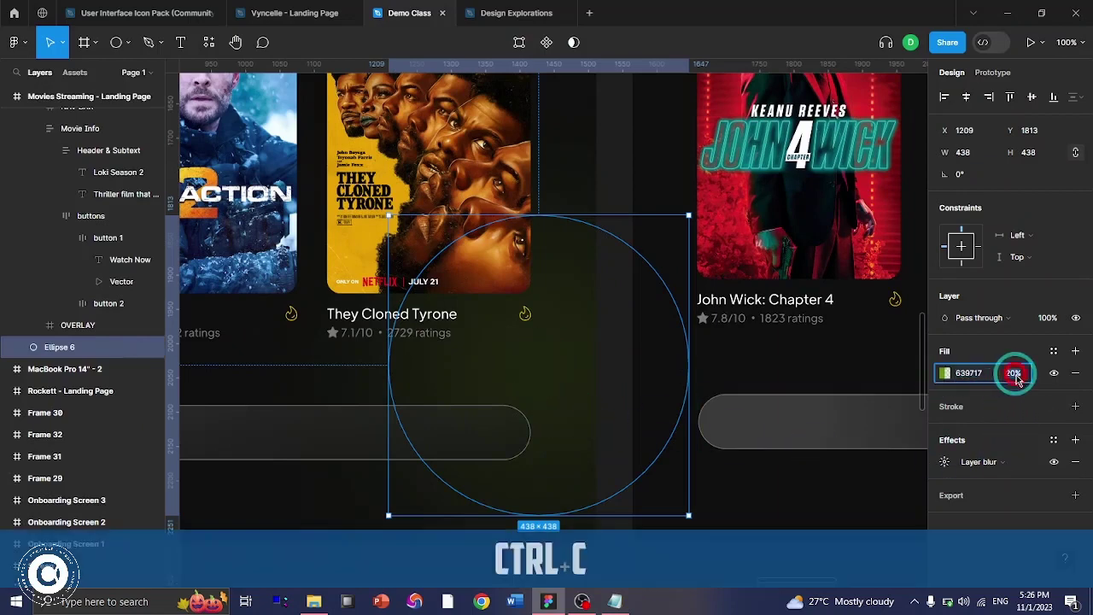
pyautogui.click(943, 466)
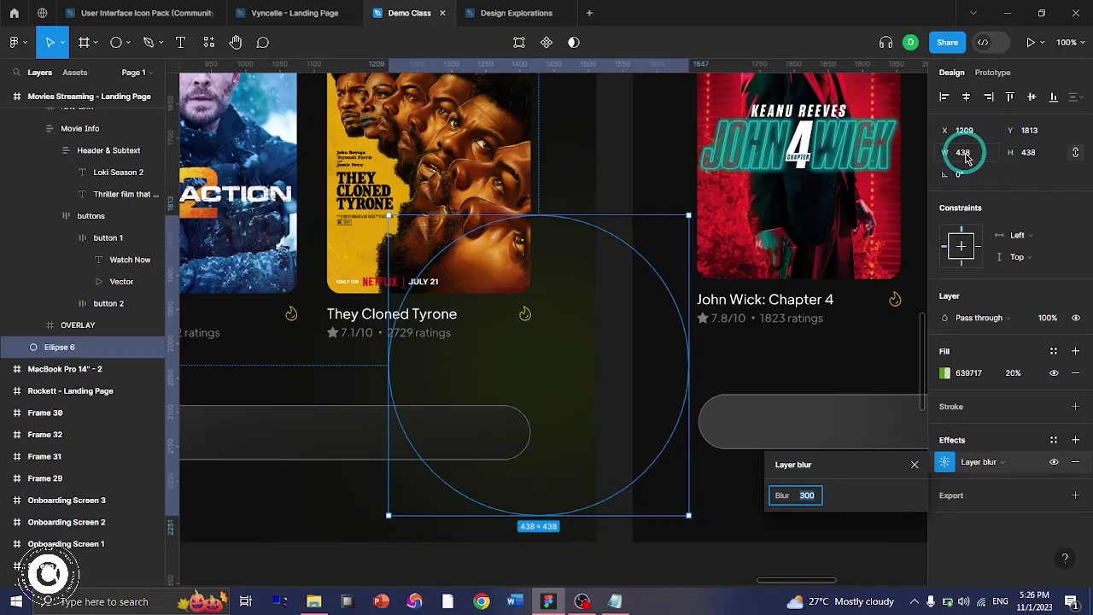
# - Draw a circle about 267 px wide over the right end of the Load More Movies button in MacBook Pro 14" - 3
pyautogui.scroll(-5, 734, 532)
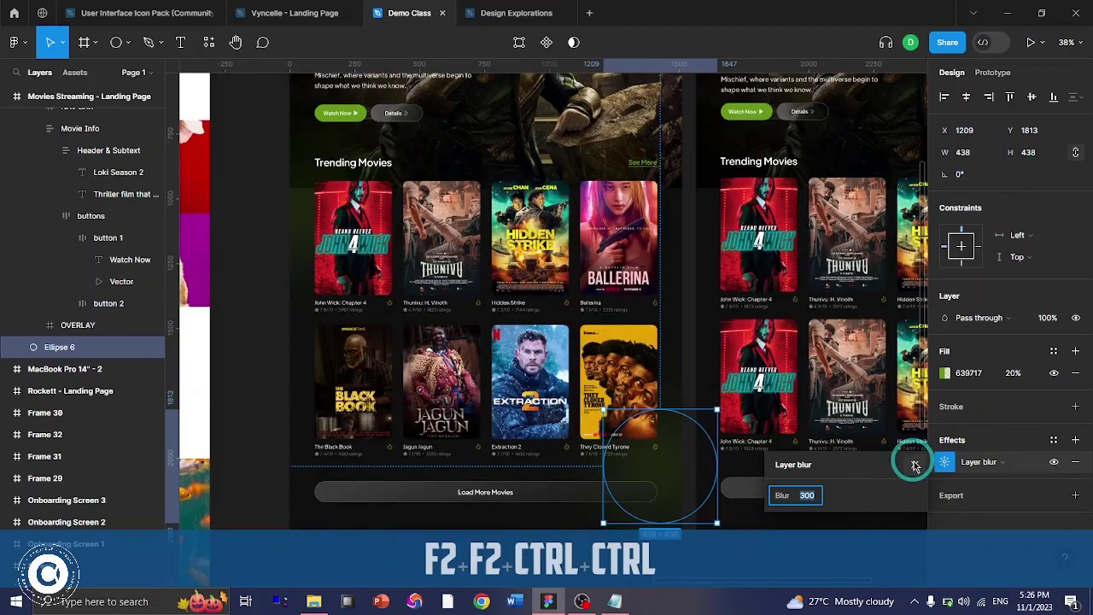
pyautogui.hscroll(5, 688, 474)
pyautogui.click(688, 473)
pyautogui.scroll(-3, 652, 261)
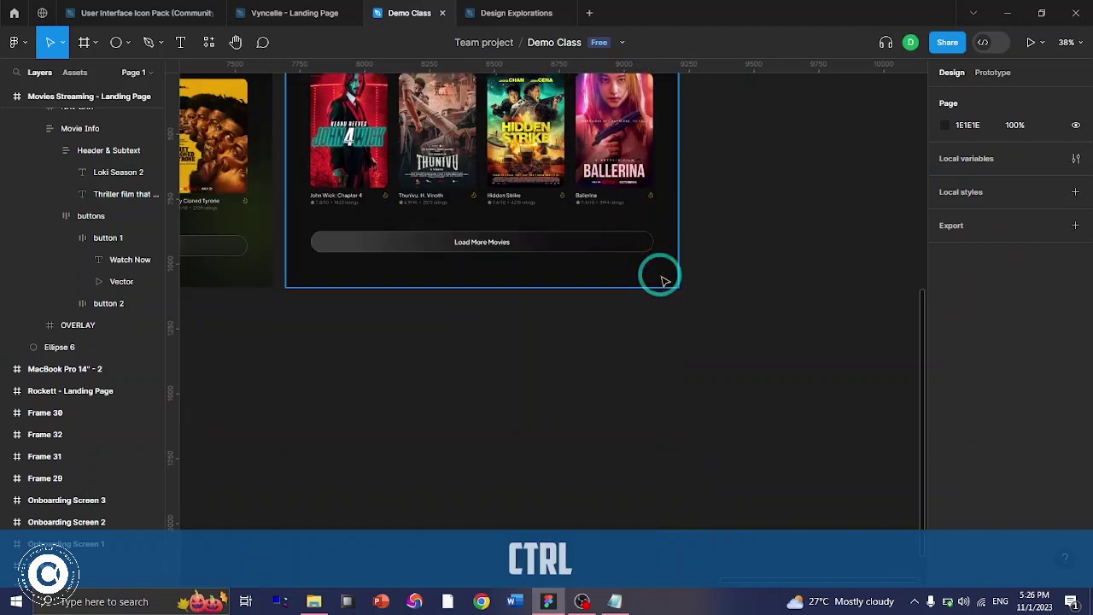
pyautogui.click(309, 283)
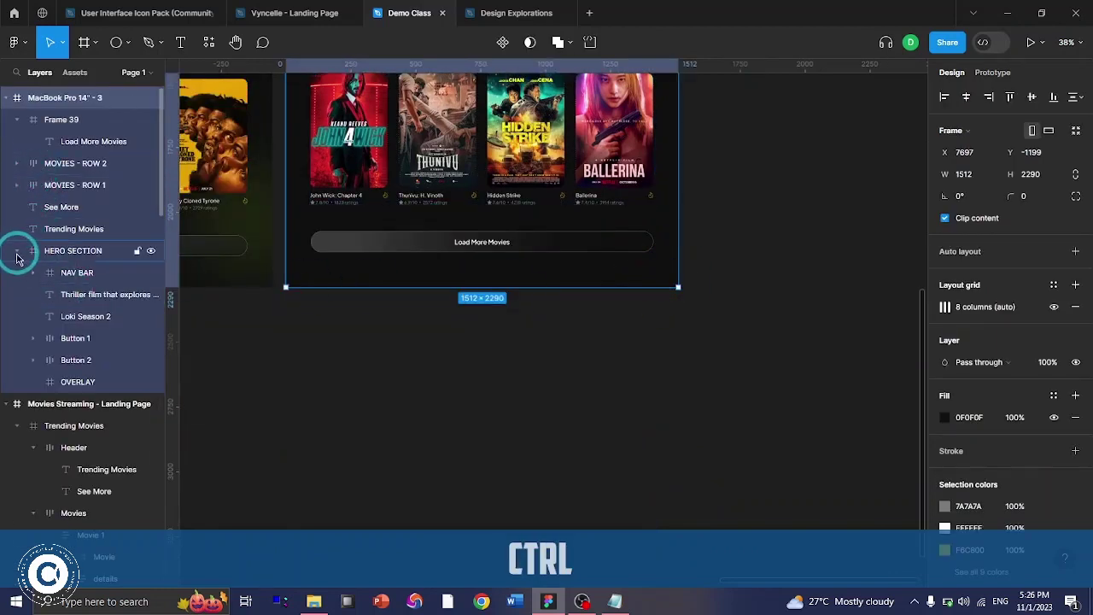
pyautogui.click(17, 258)
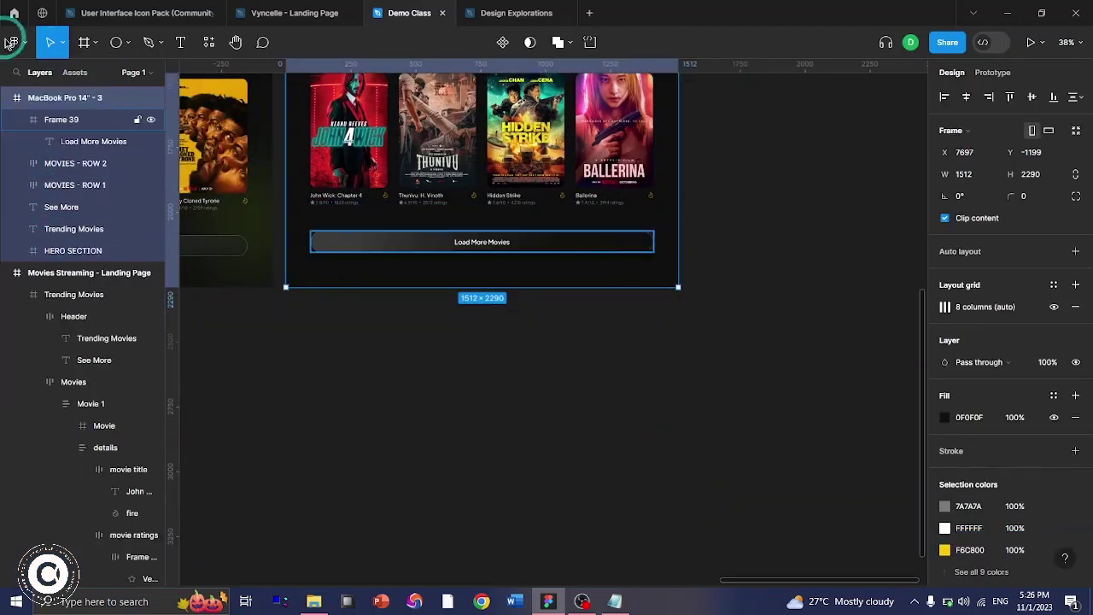
pyautogui.click(116, 42)
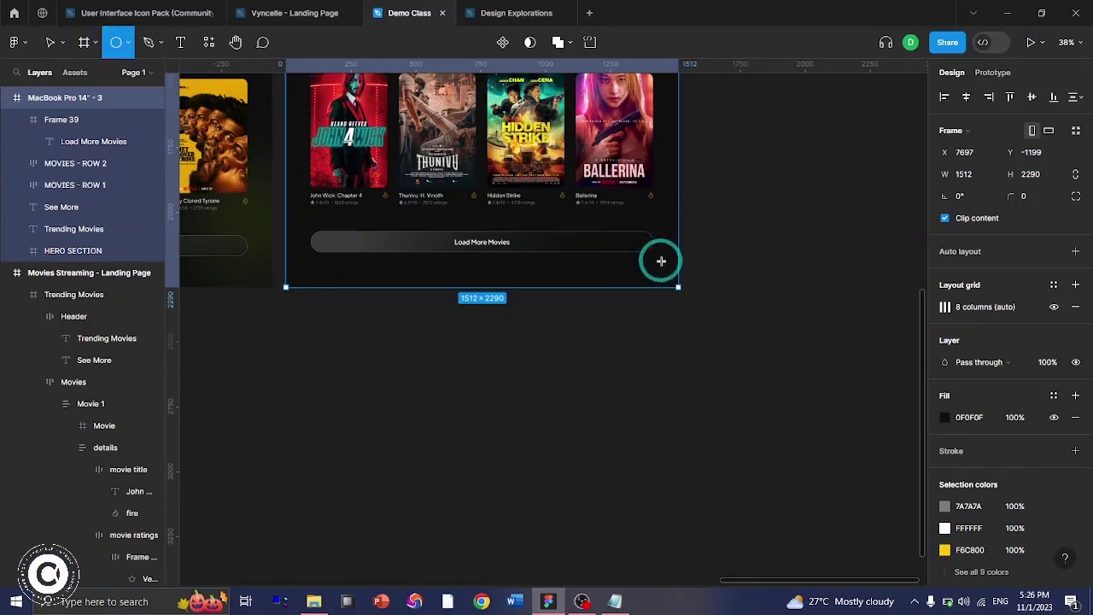
pyautogui.moveTo(661, 260); pyautogui.dragTo(593, 192)
# - Move the new circle's layer into the MacBook Pro 14" - 3 frame, directly below HERO SECTION
pyautogui.moveTo(97, 114)
pyautogui.mouseDown()
pyautogui.moveTo(74, 128)
pyautogui.moveTo(54, 273)
pyautogui.mouseUp()
pyautogui.press('F2')
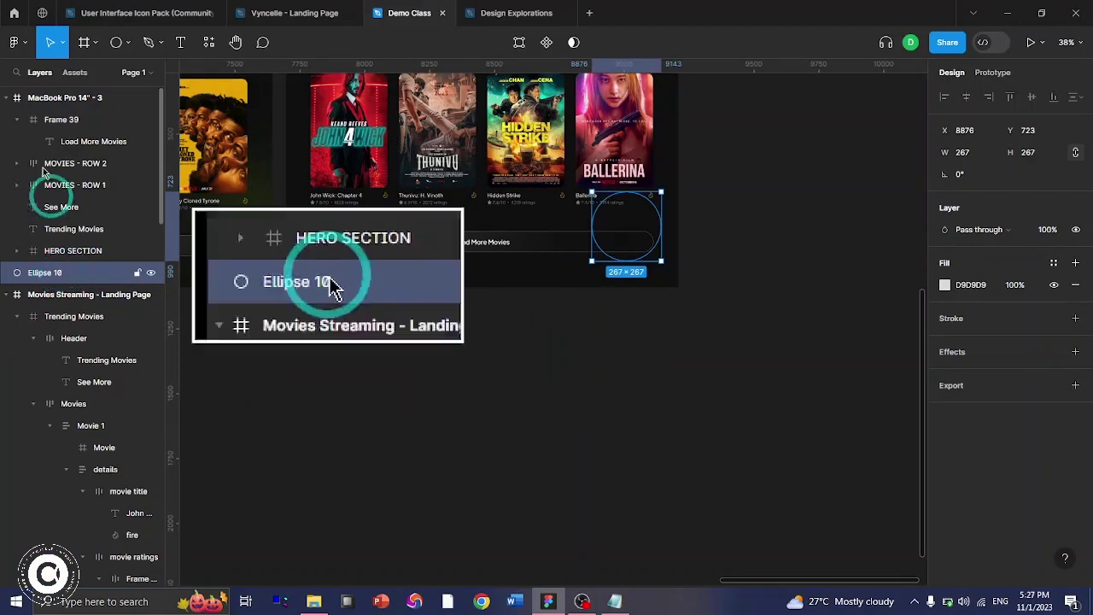
pyautogui.click(44, 101)
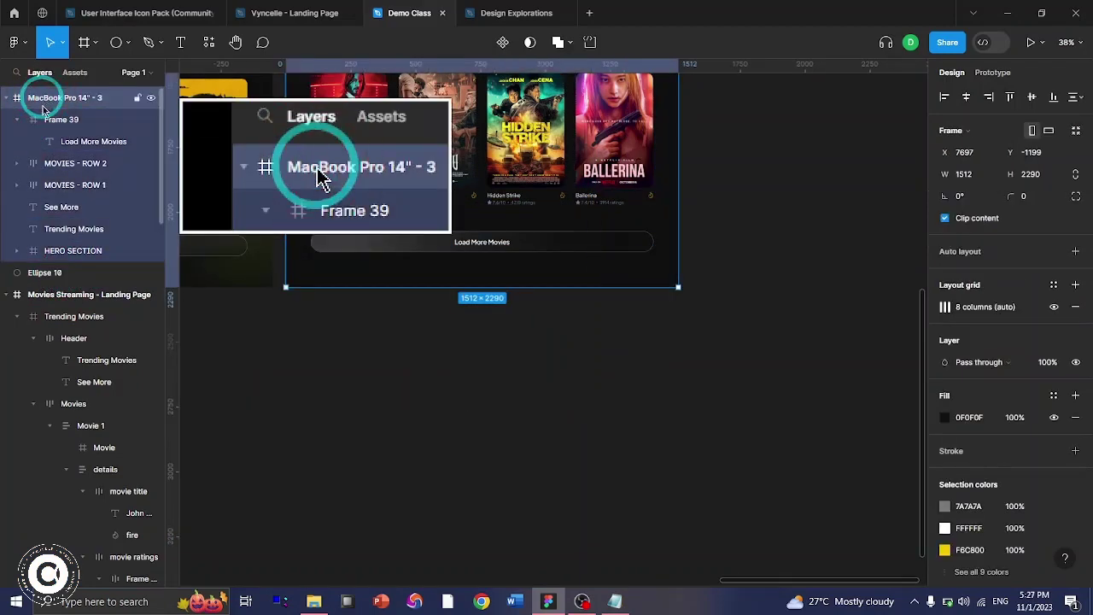
pyautogui.click(47, 274)
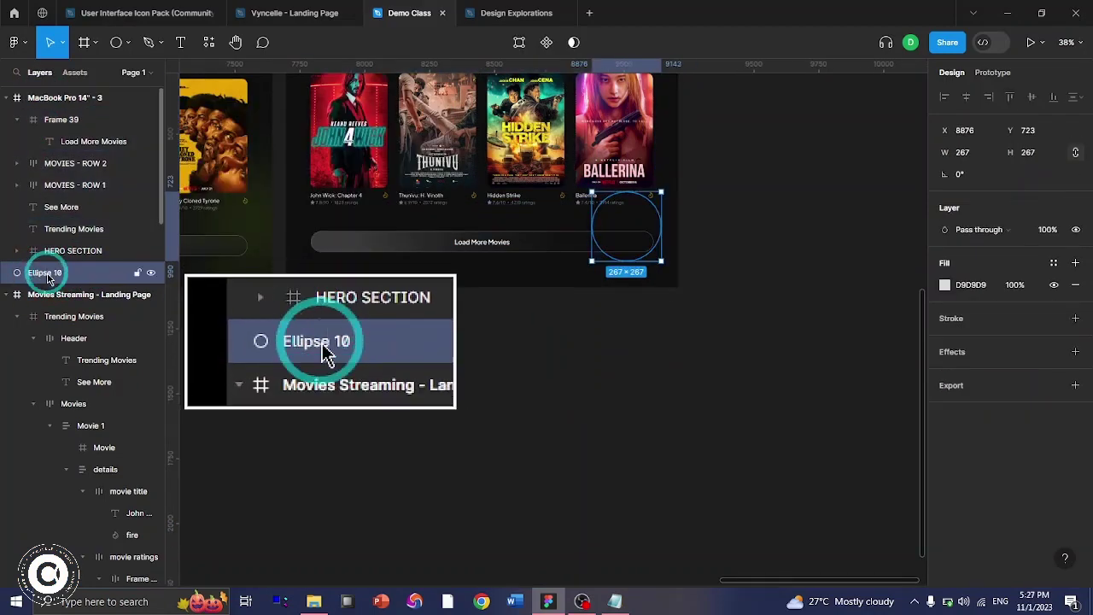
pyautogui.moveTo(47, 273); pyautogui.dragTo(53, 272)
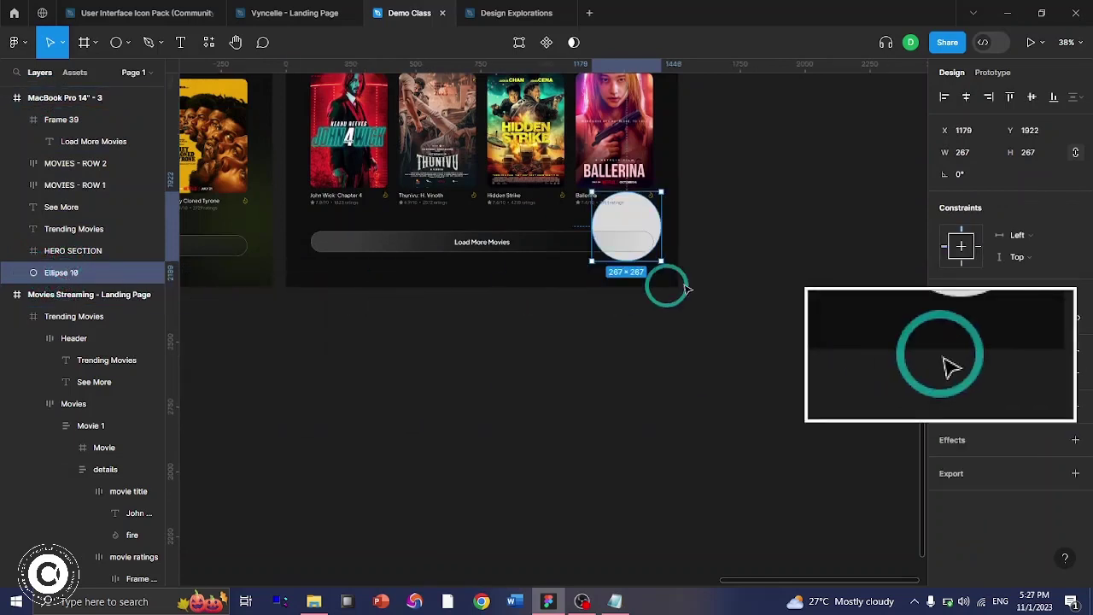
# - Resize the circle proportionally to a width of 438
pyautogui.click(981, 156)
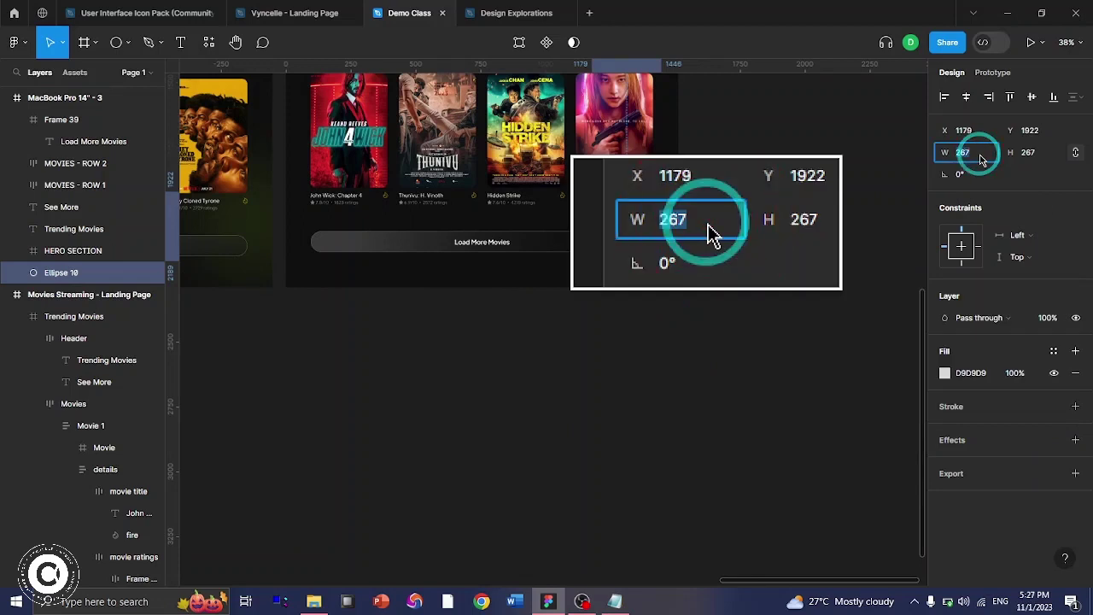
pyautogui.write('438')
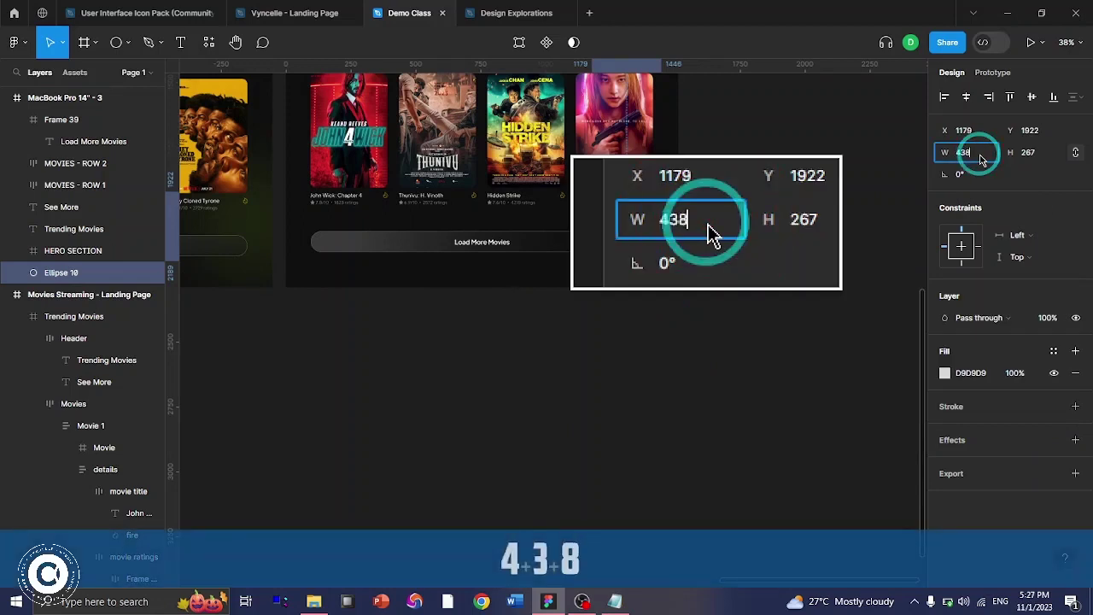
pyautogui.press('Return')
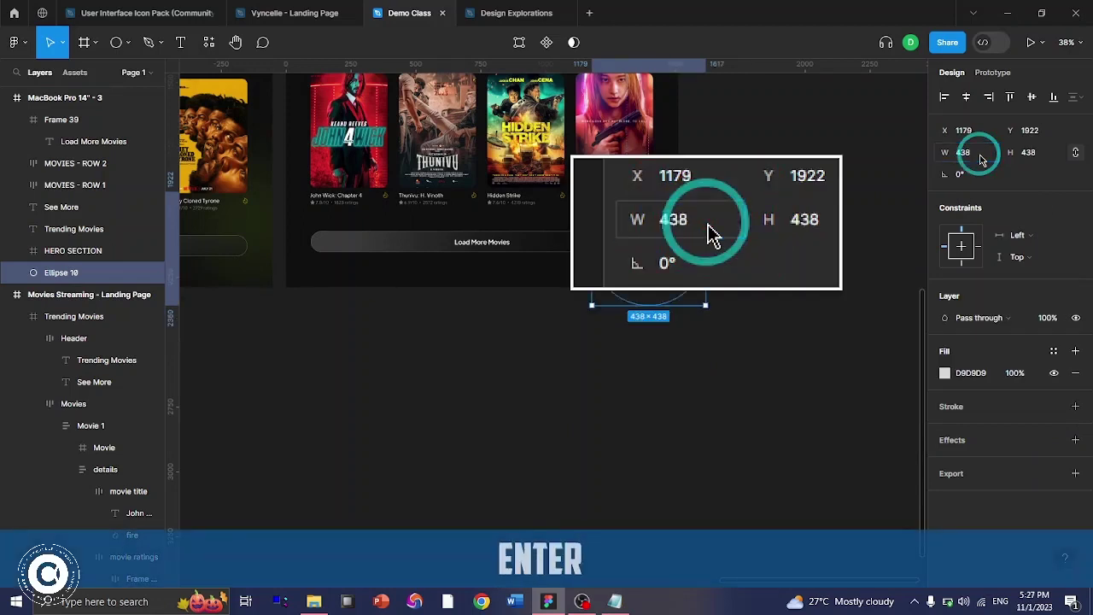
# - Nudge the circle up and to the left within the page frame to X 1109, Y 1792
pyautogui.hotkey('shift', 'Up')
pyautogui.hotkey('shift', 'Up')
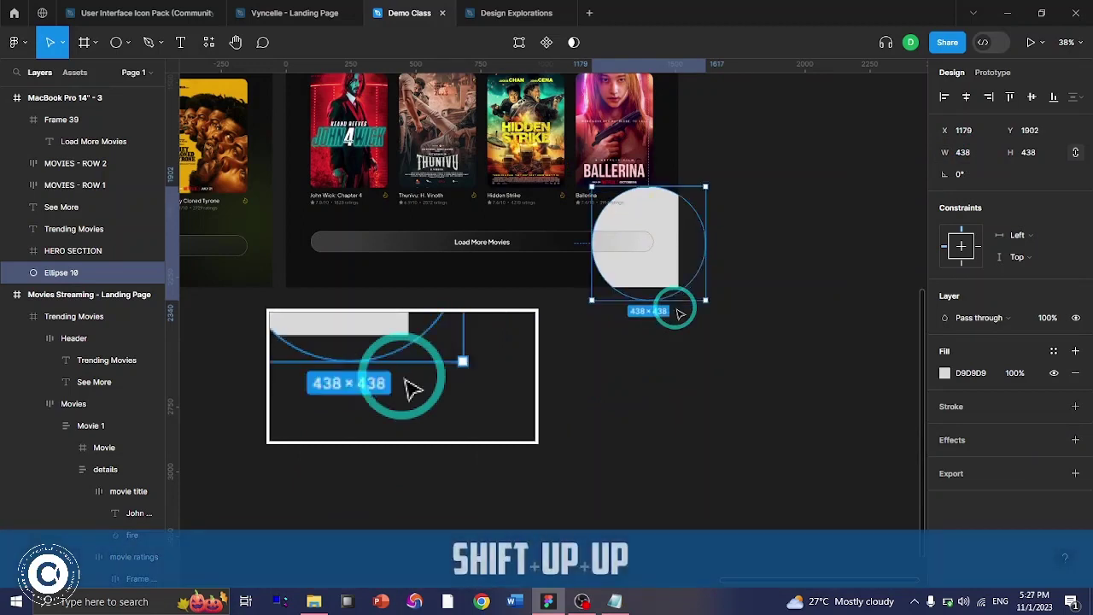
pyautogui.hotkey('shift', 'Up')
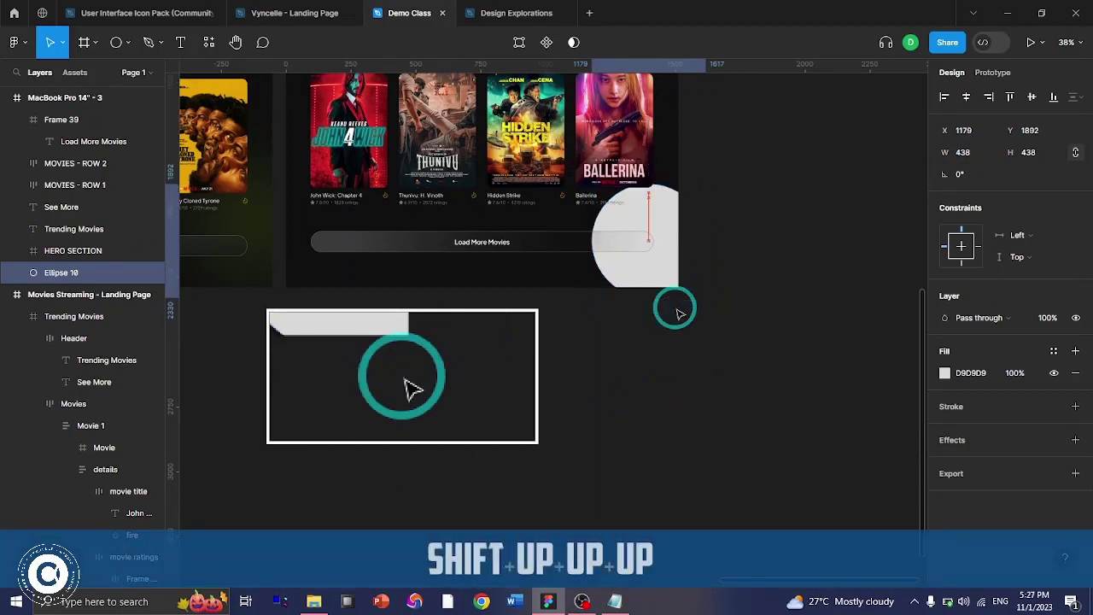
pyautogui.hotkey('shift', 'Up')
pyautogui.hotkey('shift', 'Up')
pyautogui.hotkey('shift', 'Up')
pyautogui.hotkey('shift', 'Up')
pyautogui.hotkey('shift', 'Up')
pyautogui.hotkey('shift', 'Up')
pyautogui.hotkey('shift', 'Up')
pyautogui.hotkey('shift', 'Left')
pyautogui.hotkey('shift', 'Left')
pyautogui.hotkey('shift', 'Left')
pyautogui.hotkey('shift', 'Left')
pyautogui.hotkey('shift', 'Left')
pyautogui.hotkey('shift', 'Up')
pyautogui.hotkey('shift', 'Up')
pyautogui.hotkey('shift', 'Up')
pyautogui.hotkey('shift', 'Left')
pyautogui.hotkey('shift', 'Left')
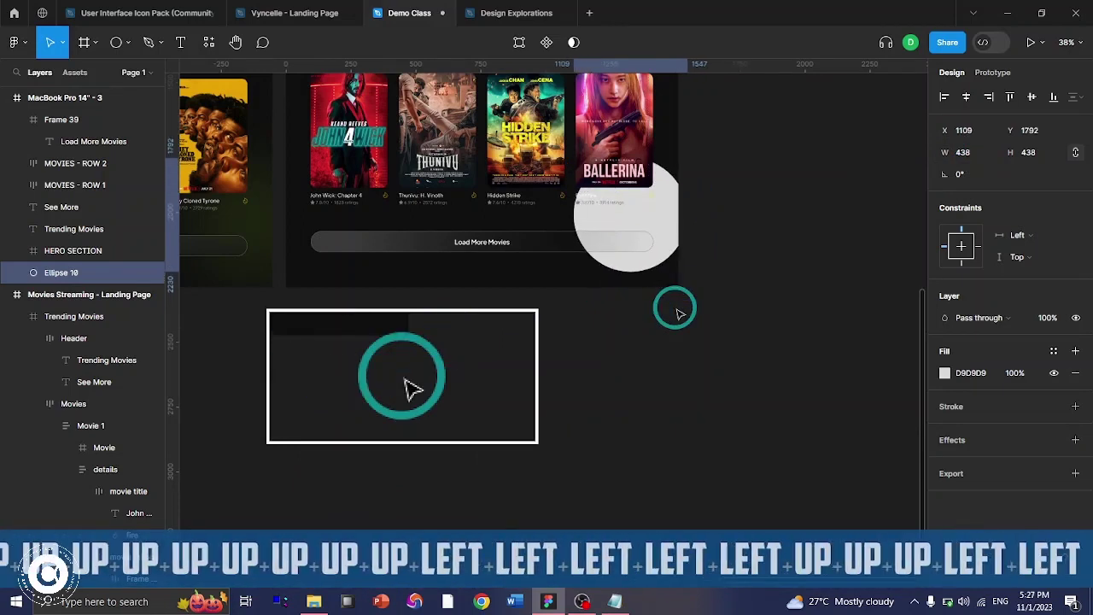
# - Set the fill colour of the new circle in MacBook Pro 14" - 3 to 639717
pyautogui.click(971, 372)
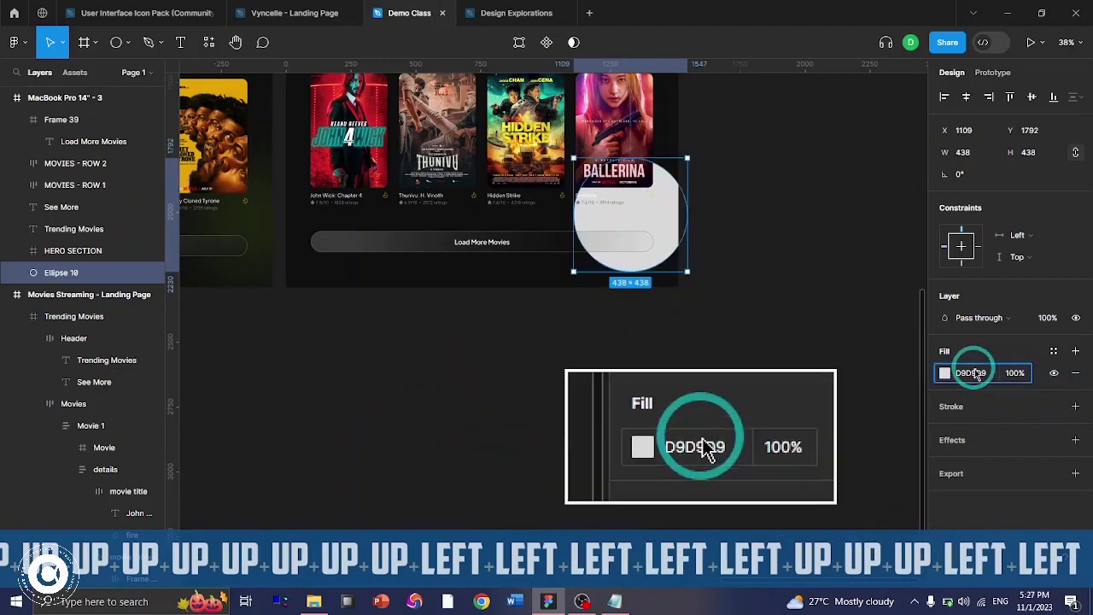
pyautogui.hotkey('ctrl', 'v')
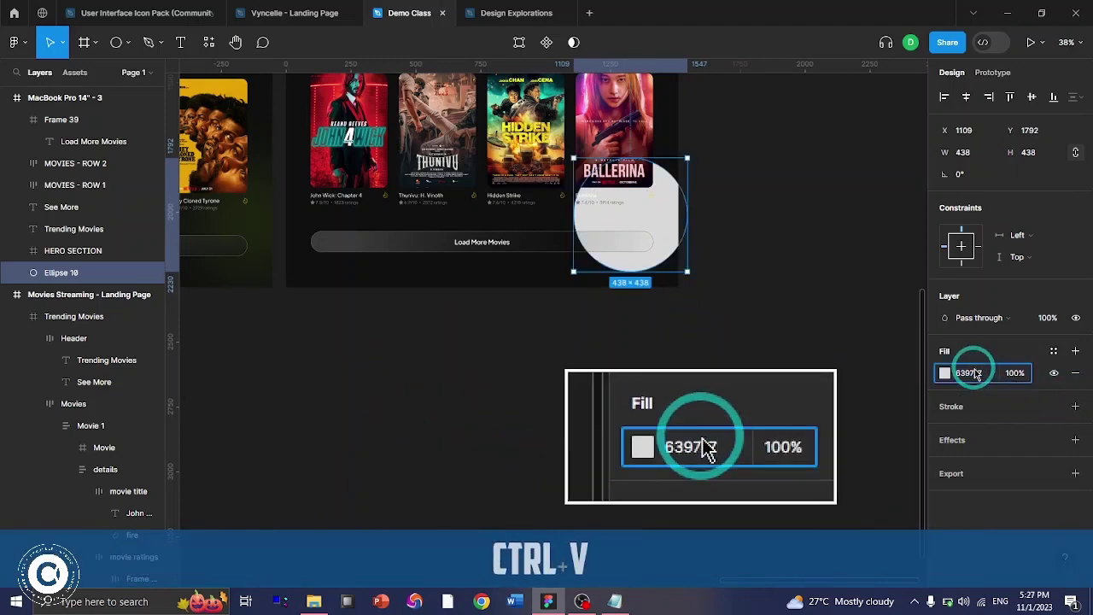
pyautogui.press('Return')
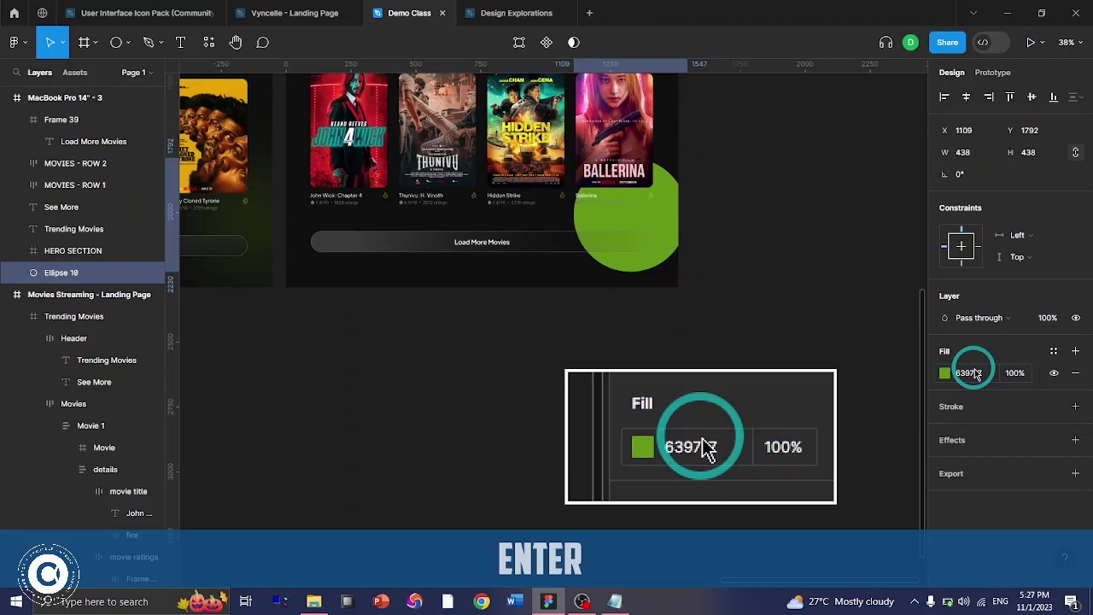
# - Add a layer blur effect with a blur of 300 to the green circle
pyautogui.scroll(2, 662, 350)
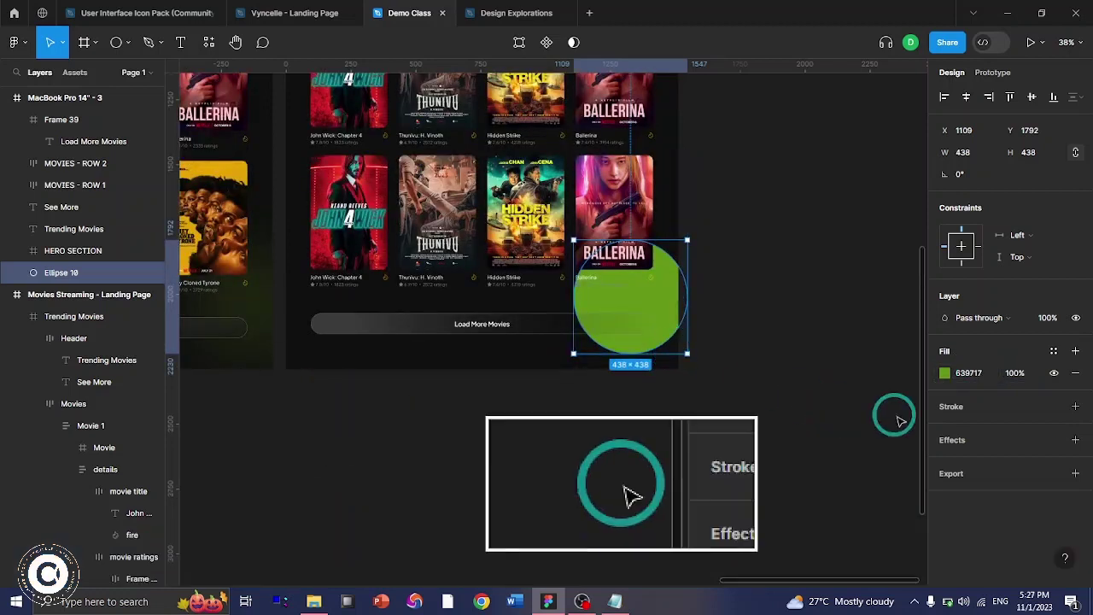
pyautogui.click(933, 444)
pyautogui.click(991, 462)
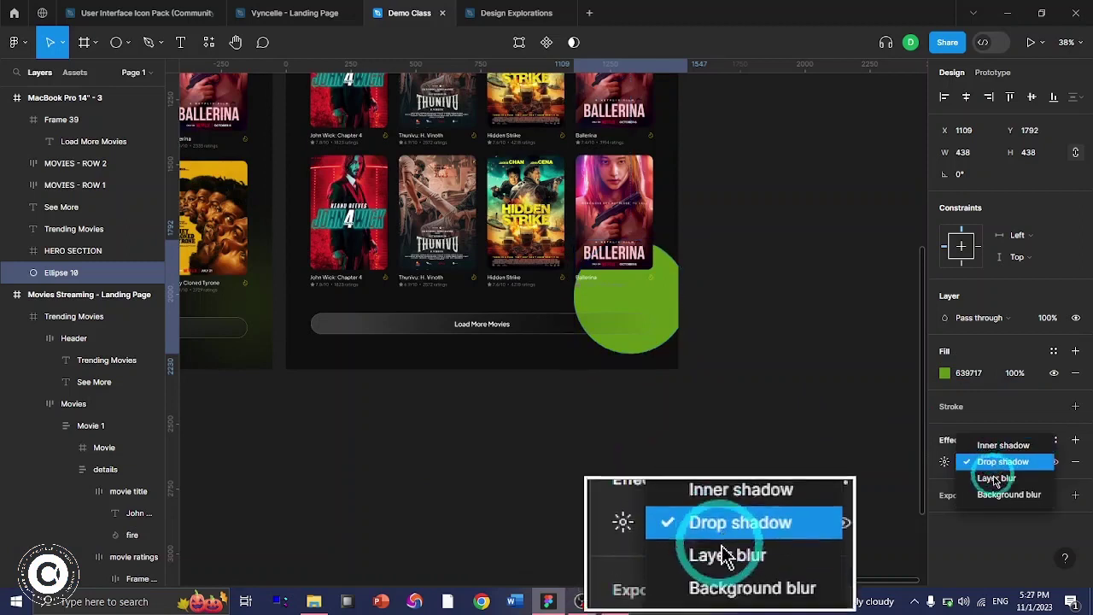
pyautogui.click(995, 480)
pyautogui.click(945, 461)
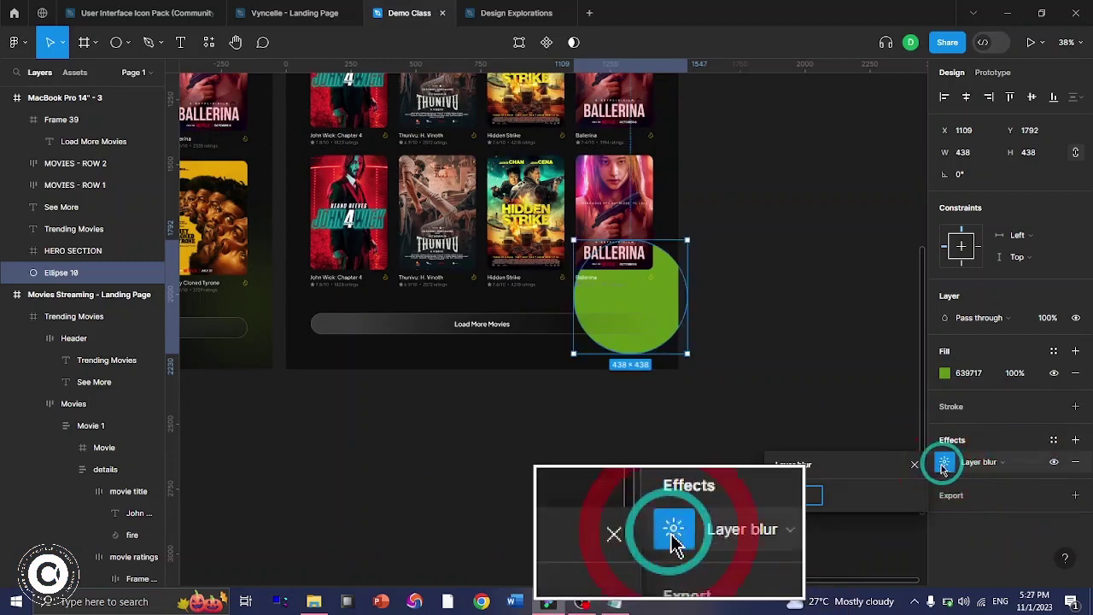
pyautogui.click(806, 496)
pyautogui.write('300')
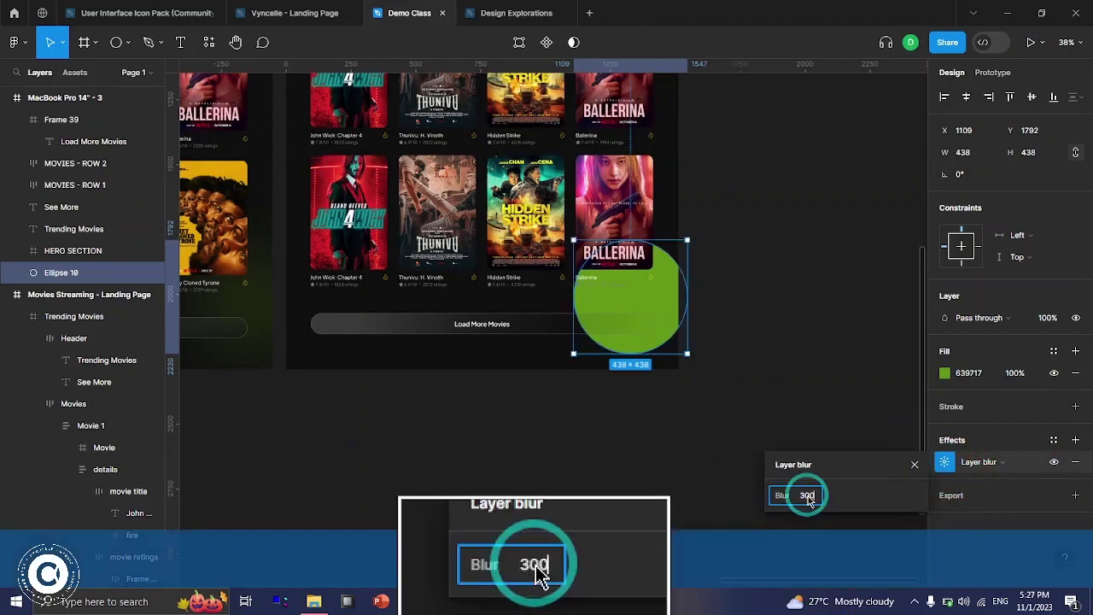
pyautogui.press('Return')
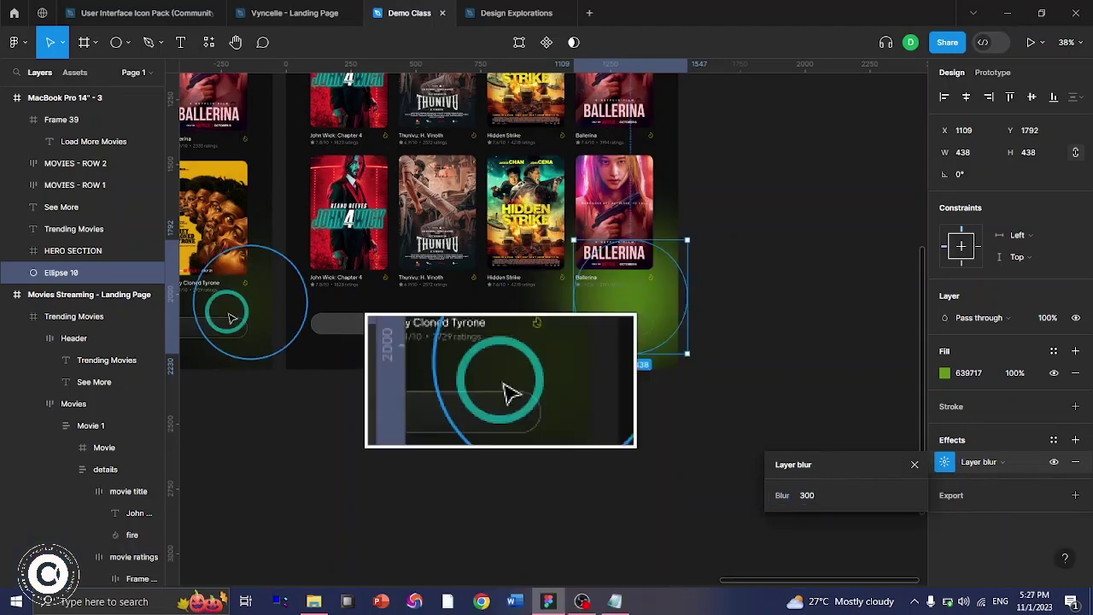
# - Check the reference page's glow ellipse, and set the fill opacity of the blurred circle in MacBook Pro 14" - 3 to 20%
pyautogui.click(229, 317)
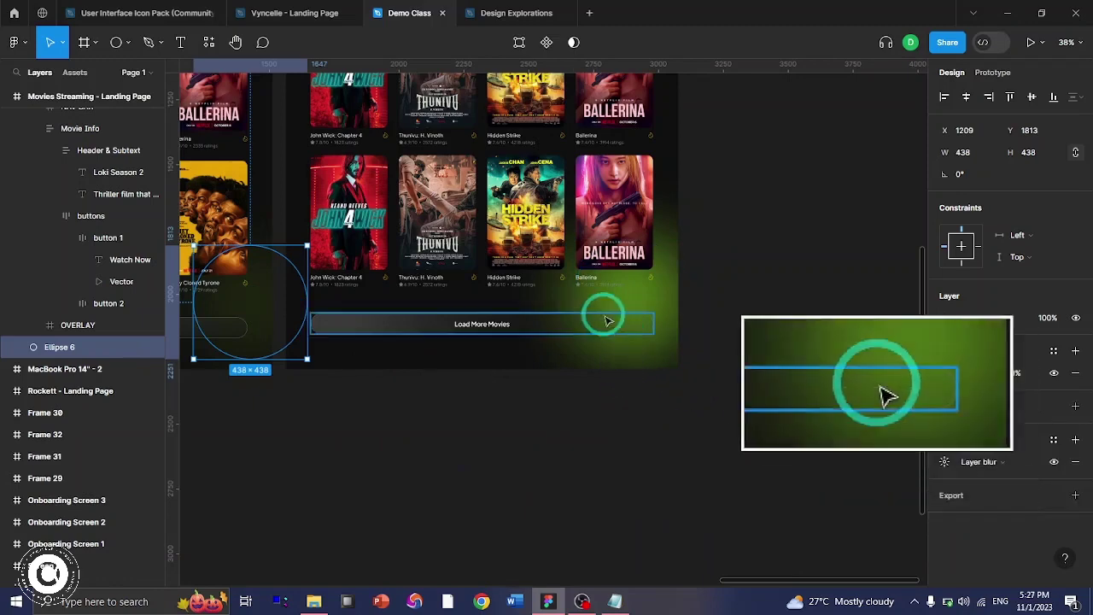
pyautogui.click(671, 295)
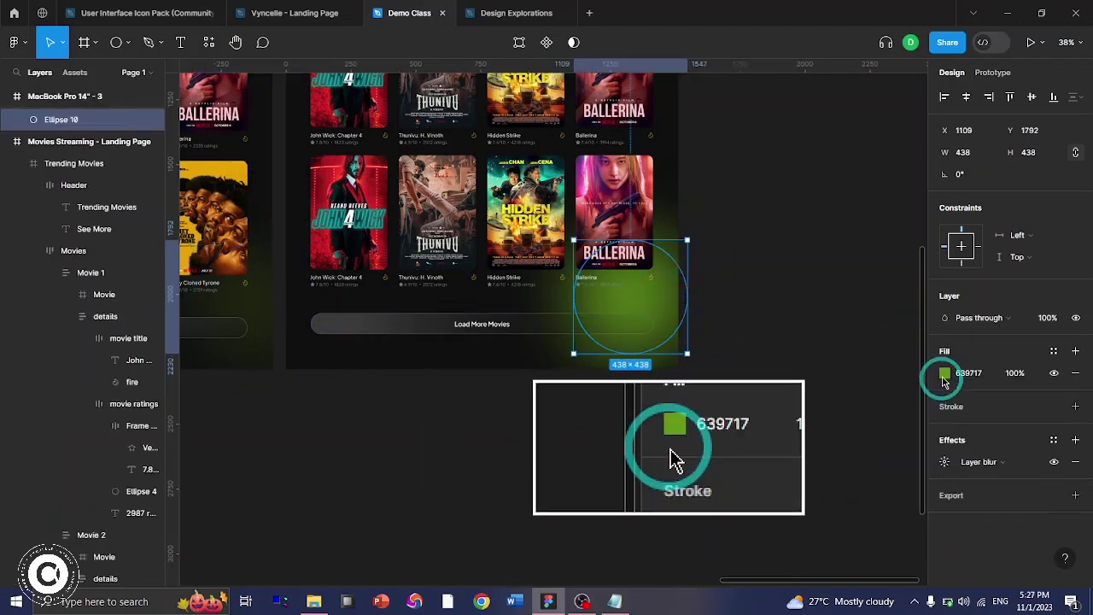
pyautogui.click(1020, 374)
pyautogui.write('20')
pyautogui.press('Return')
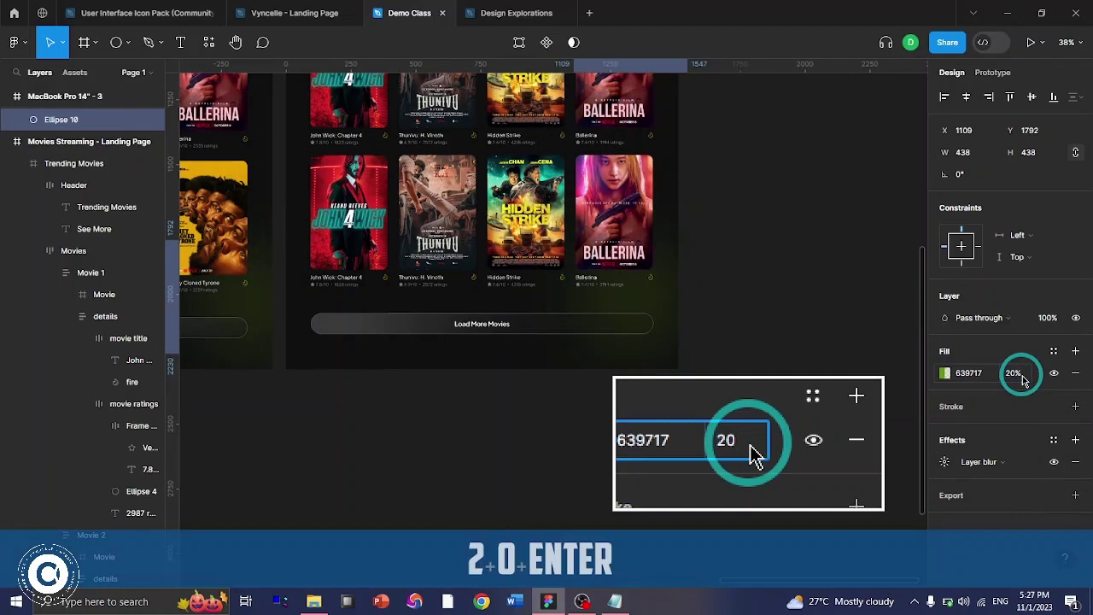
# - Nudge the glow circle right and up to X 1149, Y 1742
pyautogui.hotkey('shift', 'Right')
pyautogui.hotkey('shift', 'Right')
pyautogui.hotkey('shift', 'Right')
pyautogui.hotkey('shift', 'Right')
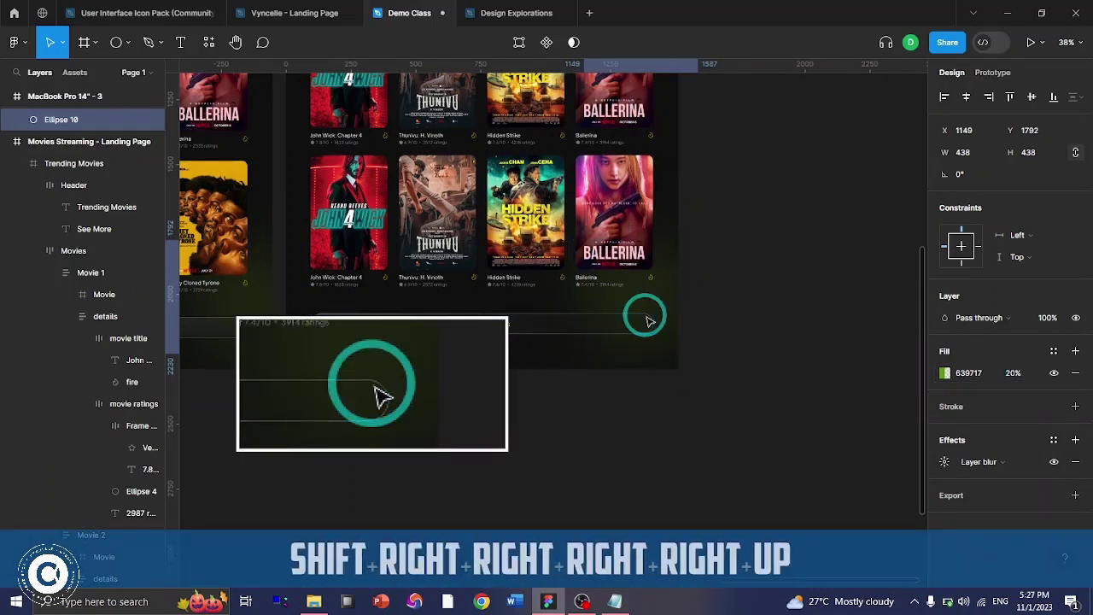
pyautogui.hotkey('shift', 'Up')
pyautogui.hotkey('shift', 'Up')
pyautogui.hotkey('shift', 'Up')
pyautogui.hotkey('shift', 'Up')
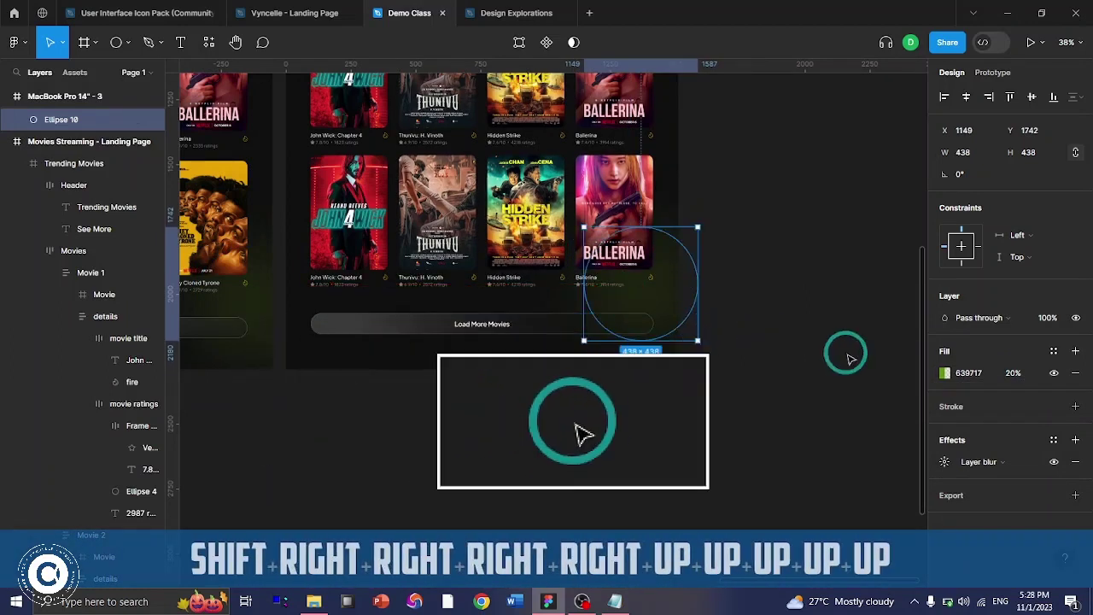
# - Duplicate the glow circle in place within MacBook Pro 14" - 3
pyautogui.press('shift')
pyautogui.hscroll(-3, 850, 359)
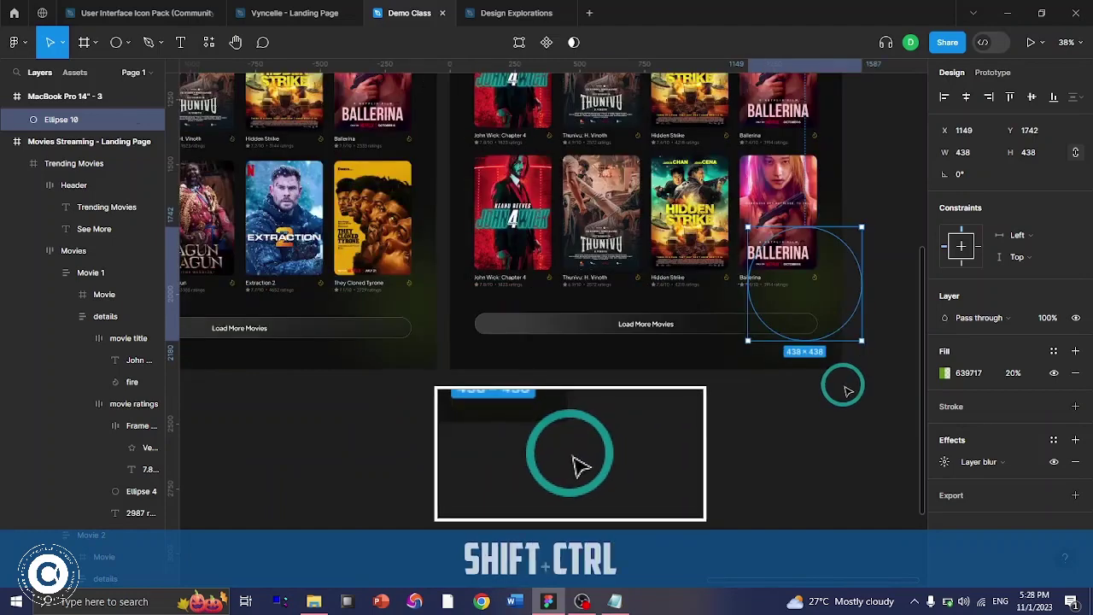
pyautogui.hotkey('ctrl', 'shift', 'c')
pyautogui.hotkey('ctrl', 'shift', 'v')
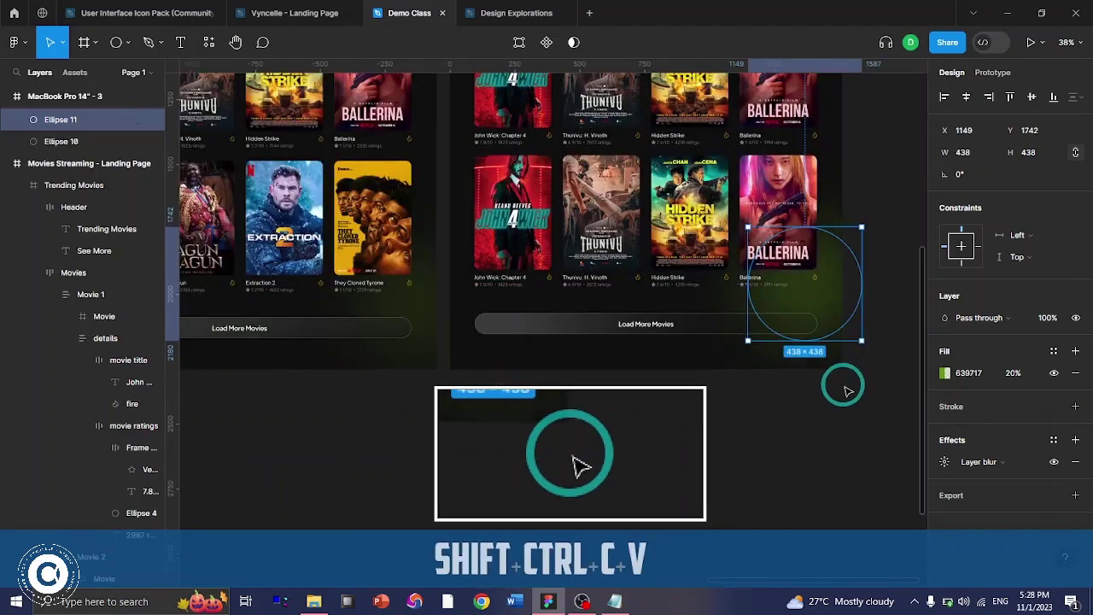
# - Move the duplicate glow horizontally across the page to X -91, so that it overhangs the frame's left edge
pyautogui.hotkey('shift', 'Left')
pyautogui.hotkey('shift', 'Left')
pyautogui.hotkey('shift', 'Left')
pyautogui.hotkey('shift', 'Left')
pyautogui.hotkey('shift', 'Left')
pyautogui.hotkey('shift', 'Left')
pyautogui.hotkey('shift', 'Left')
pyautogui.hotkey('shift', 'Left')
pyautogui.hotkey('shift', 'Left')
pyautogui.hotkey('shift', 'Left')
pyautogui.hotkey('shift', 'Left')
pyautogui.hotkey('shift', 'Left')
pyautogui.hotkey('shift', 'Left')
pyautogui.hotkey('shift', 'Left')
pyautogui.hotkey('shift', 'Left')
pyautogui.hotkey('shift', 'Left')
pyautogui.hotkey('shift', 'Left')
pyautogui.hotkey('shift', 'Left')
pyautogui.hotkey('shift', 'Left')
pyautogui.hotkey('shift', 'Left')
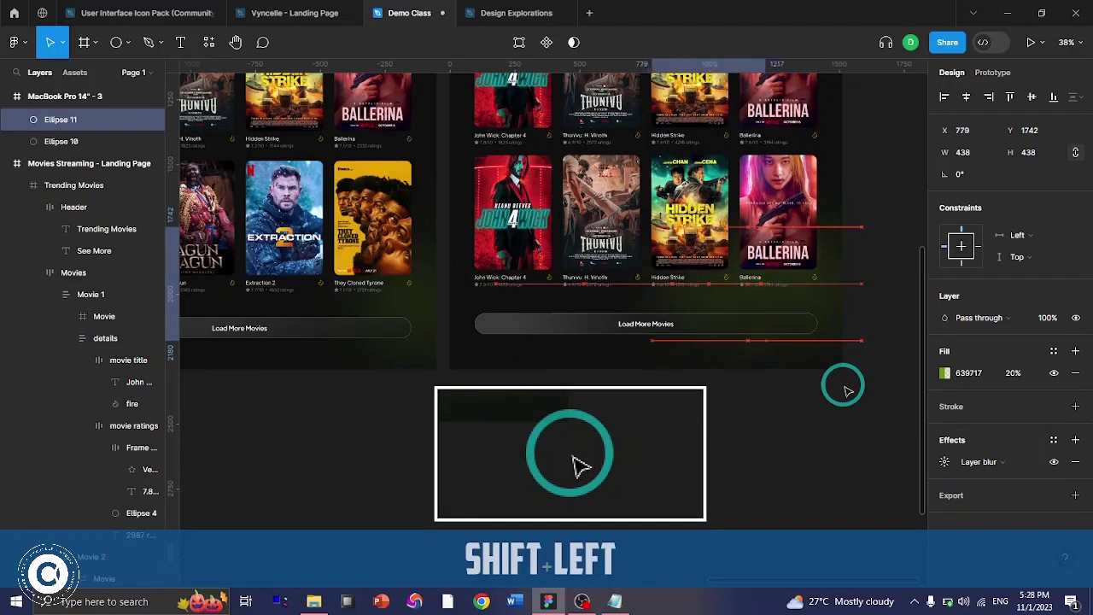
pyautogui.hotkey('shift', 'Left')
pyautogui.hotkey('shift', 'Left')
pyautogui.hotkey('shift', 'Left')
pyautogui.hotkey('shift', 'Left')
pyautogui.hotkey('shift', 'Left')
pyautogui.hotkey('shift', 'Left')
pyautogui.hotkey('shift', 'Left')
pyautogui.hotkey('shift', 'Left')
pyautogui.hotkey('shift', 'Left')
pyautogui.hotkey('shift', 'Left')
pyautogui.hotkey('shift', 'Left')
pyautogui.hotkey('shift', 'Left')
pyautogui.hotkey('shift', 'Left')
pyautogui.hotkey('shift', 'Left')
pyautogui.hotkey('shift', 'Left')
pyautogui.hotkey('shift', 'Left')
pyautogui.hotkey('shift', 'Left')
pyautogui.hotkey('shift', 'Left')
pyautogui.hotkey('shift', 'Left')
pyautogui.hotkey('shift', 'Left')
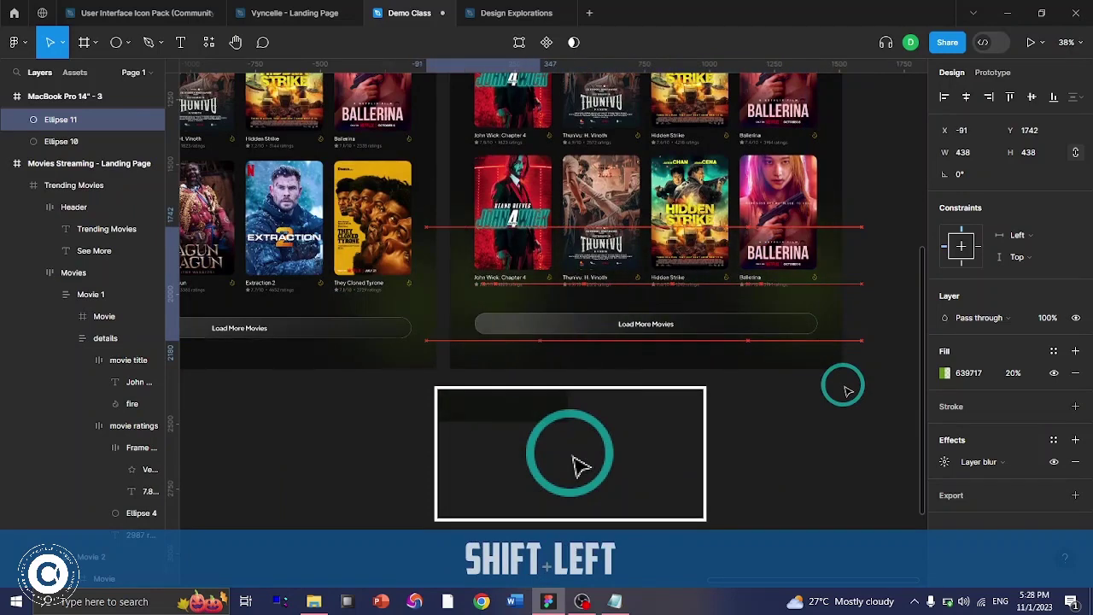
# - Move the duplicate glow up beside the movie rows to Y 1152, and deselect it
pyautogui.scroll(5, 811, 393)
pyautogui.press('F2')
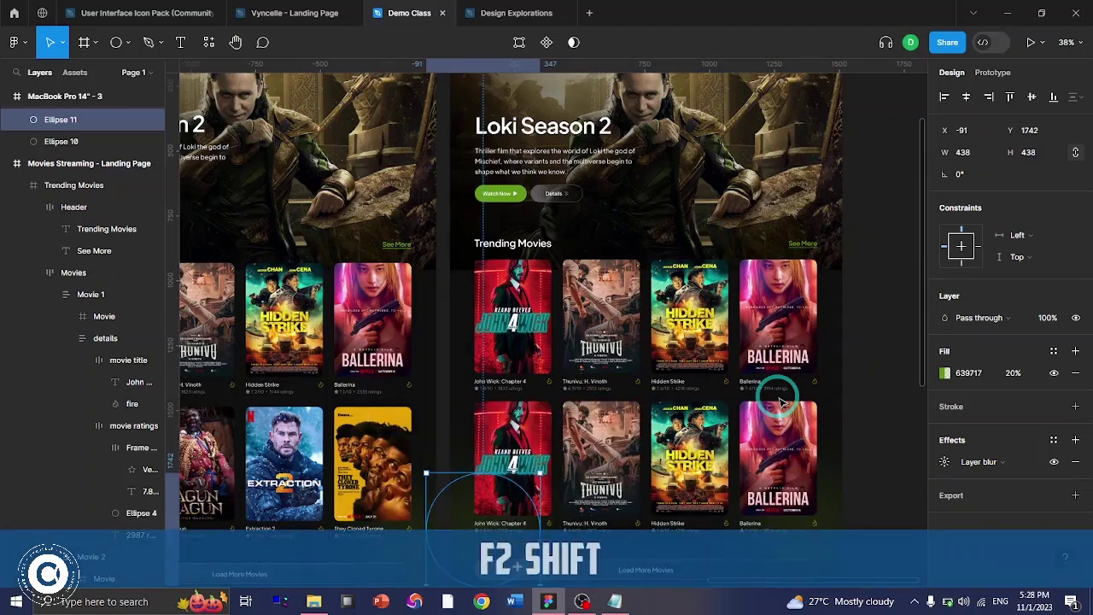
pyautogui.hotkey('shift', 'Up')
pyautogui.hotkey('shift', 'Up')
pyautogui.hotkey('shift', 'Up')
pyautogui.hotkey('shift', 'Up')
pyautogui.hotkey('shift', 'Up')
pyautogui.hotkey('shift', 'Up')
pyautogui.hotkey('shift', 'Up')
pyautogui.hotkey('shift', 'Up')
pyautogui.hotkey('shift', 'Up')
pyautogui.hotkey('shift', 'Up')
pyautogui.hotkey('shift', 'Up')
pyautogui.hotkey('shift', 'Up')
pyautogui.hotkey('shift', 'Up')
pyautogui.hotkey('shift', 'Up')
pyautogui.hotkey('shift', 'Up')
pyautogui.hotkey('shift', 'Up')
pyautogui.hotkey('shift', 'Up')
pyautogui.hotkey('shift', 'Up')
pyautogui.hotkey('shift', 'Up')
pyautogui.hotkey('shift', 'Up')
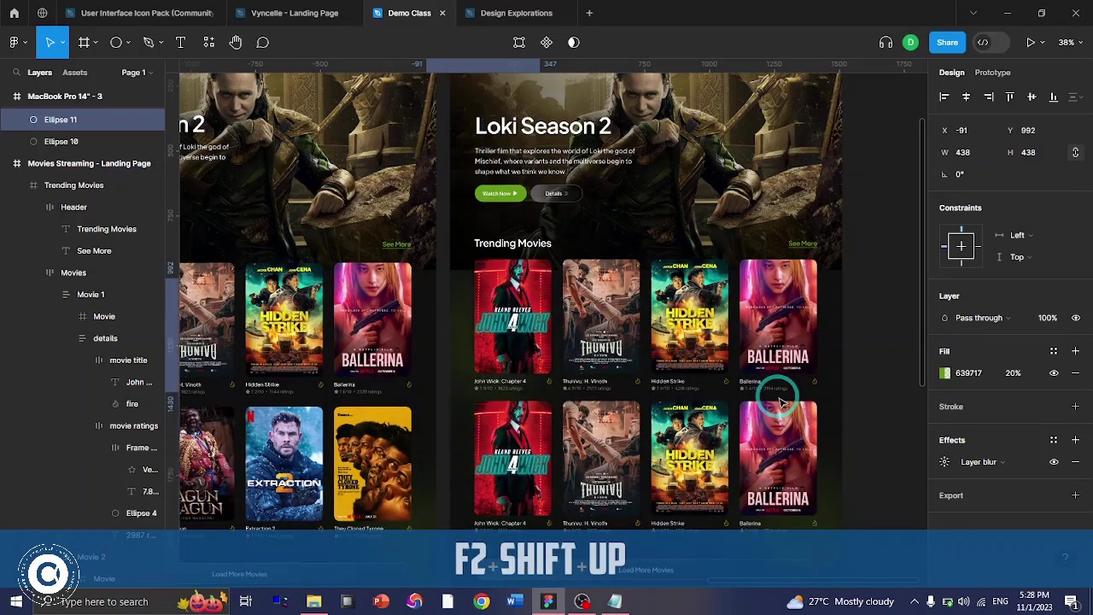
pyautogui.hotkey('shift', 'Down')
pyautogui.hotkey('shift', 'Down')
pyautogui.hotkey('shift', 'Down')
pyautogui.hotkey('shift', 'Down')
pyautogui.hotkey('shift', 'Down')
pyautogui.hotkey('shift', 'Down')
pyautogui.hotkey('shift', 'Down')
pyautogui.hotkey('shift', 'Down')
pyautogui.hotkey('shift', 'Down')
pyautogui.hotkey('shift', 'Down')
pyautogui.hotkey('shift', 'Down')
pyautogui.hotkey('shift', 'Down')
pyautogui.hotkey('shift', 'Down')
pyautogui.hotkey('shift', 'Down')
pyautogui.hotkey('shift', 'Down')
pyautogui.hotkey('shift', 'Down')
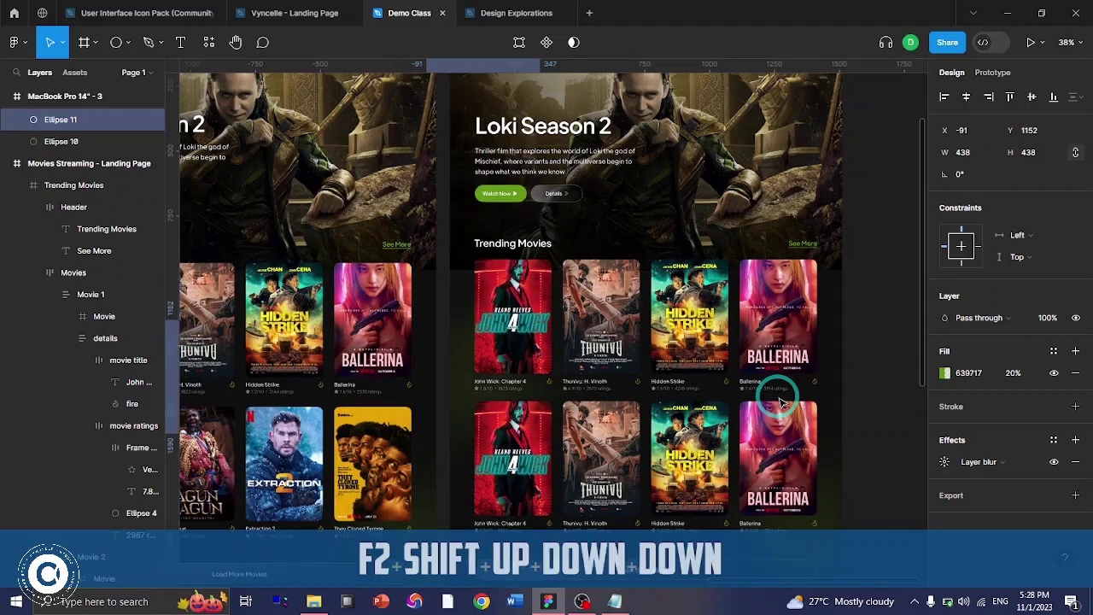
pyautogui.click(883, 390)
# - Compare the finished MacBook Pro 14" - 3 page with the Movies Streaming reference, including both green glows
pyautogui.scroll(-5, 883, 393)
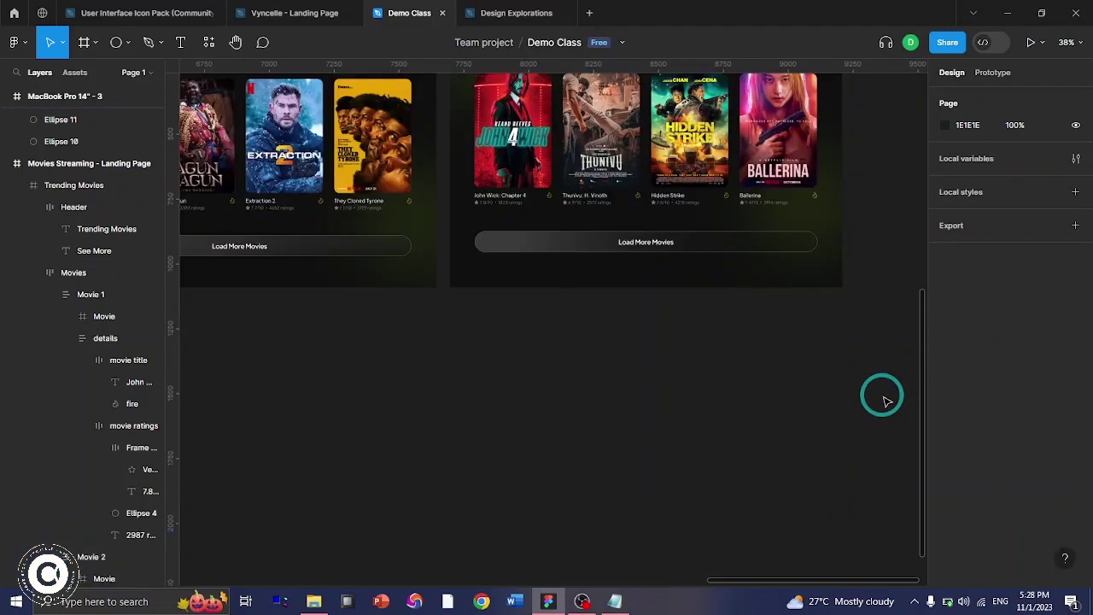
pyautogui.scroll(2, 876, 410)
pyautogui.scroll(-3, 868, 420)
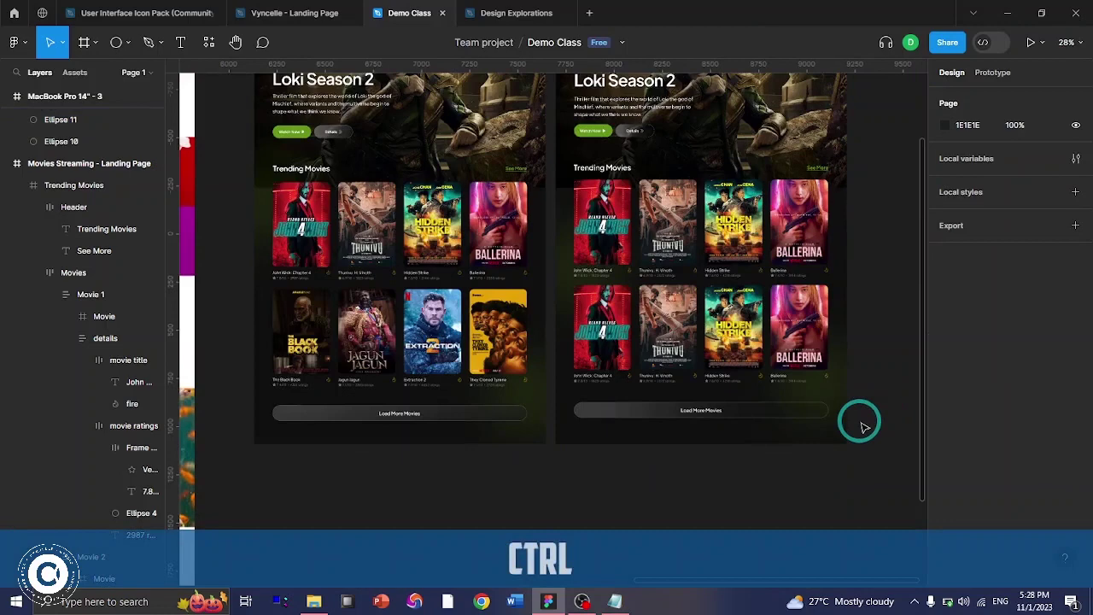
pyautogui.scroll(3, 863, 426)
pyautogui.hscroll(2, 859, 419)
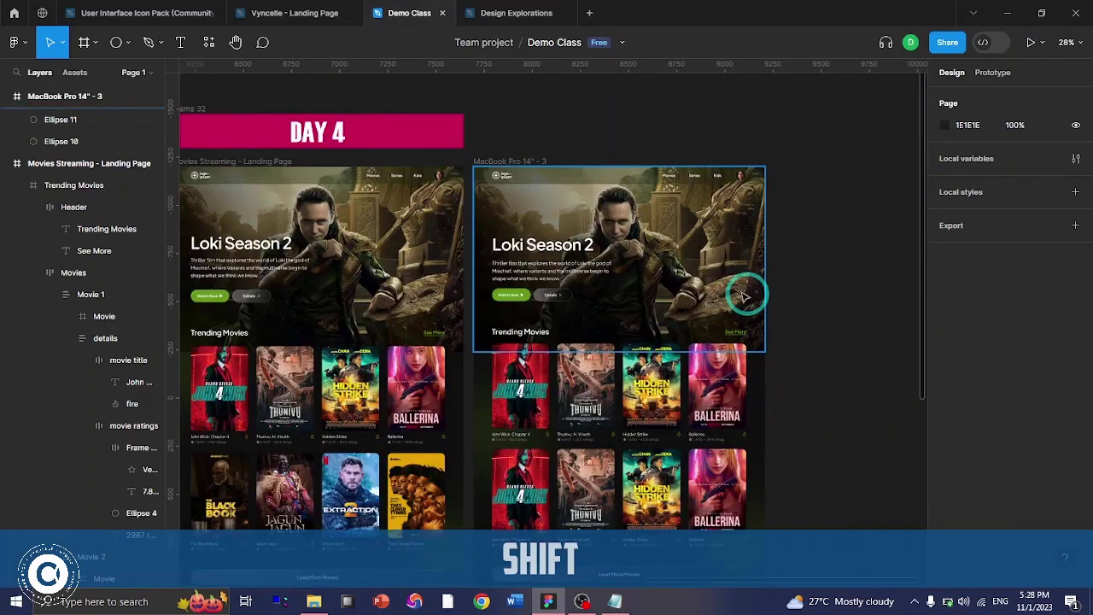
pyautogui.scroll(-2, 838, 330)
pyautogui.hscroll(-2, 837, 327)
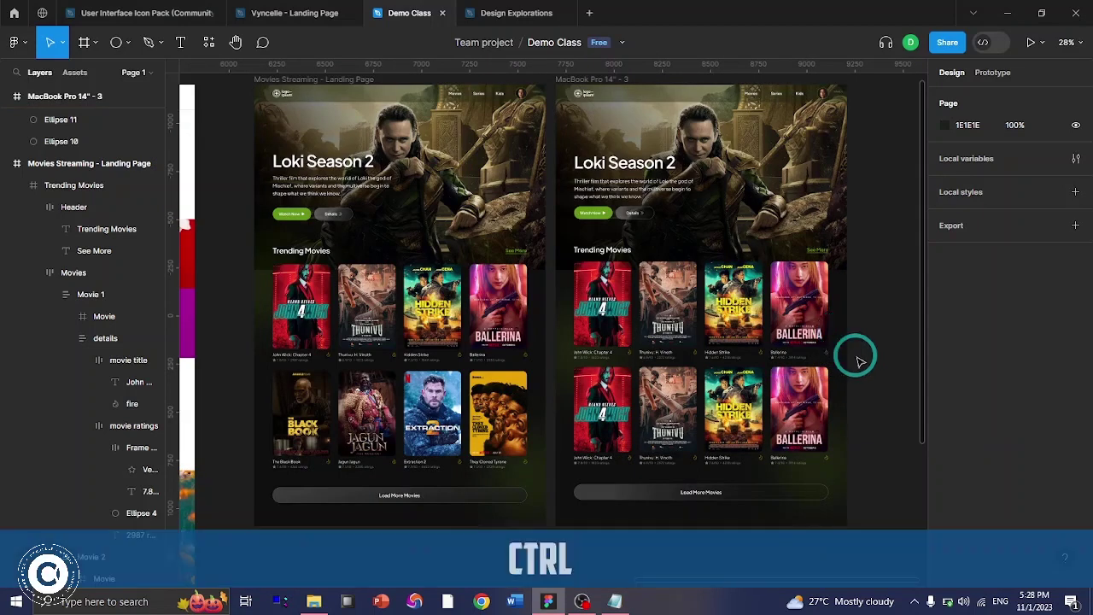
pyautogui.keyDown('ctrl'); pyautogui.scroll(3, 854, 351); pyautogui.keyUp('ctrl')
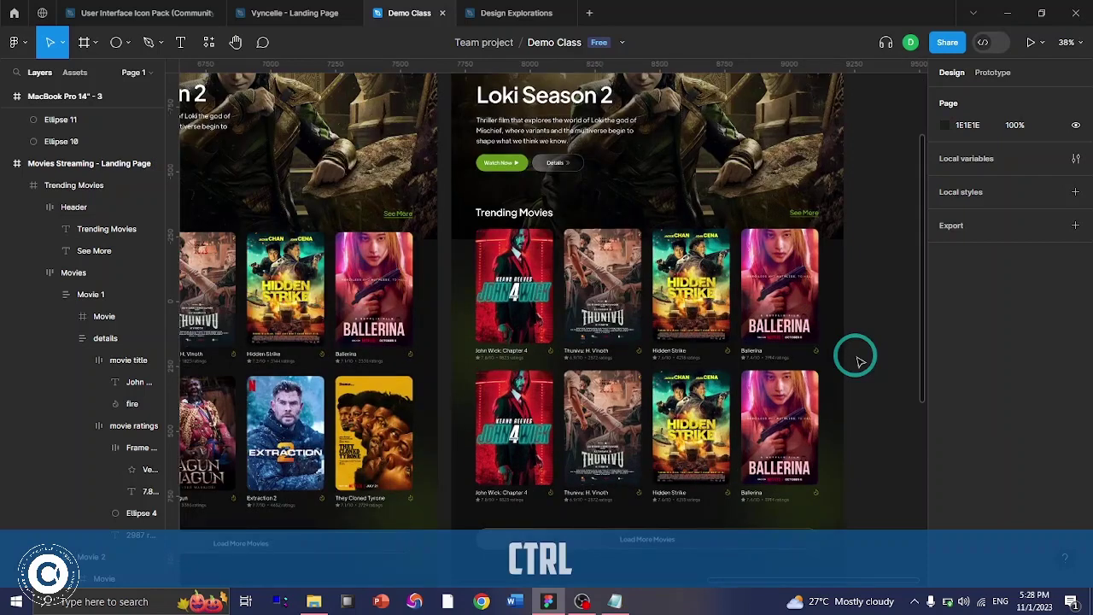